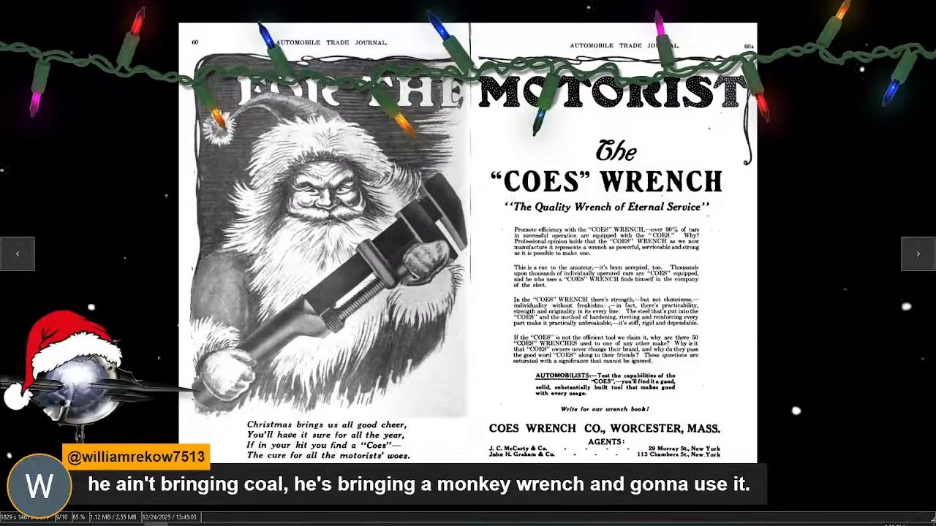
- Close the Coes wrench advertisement and bring up the Allen Team van image in Paint.NET, enlarged to 125%
{"action": "key", "text": "Escape"}
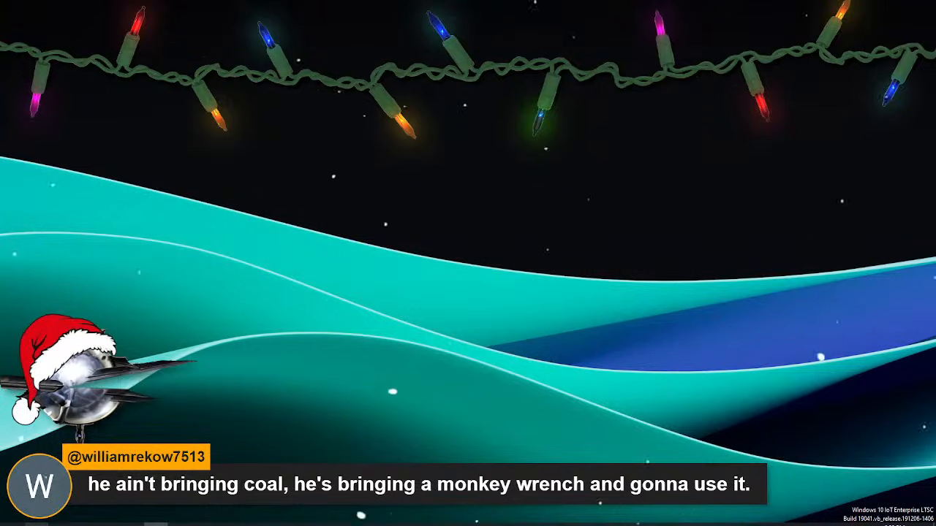
{"action": "mouse_move", "coordinate": [228, 522]}
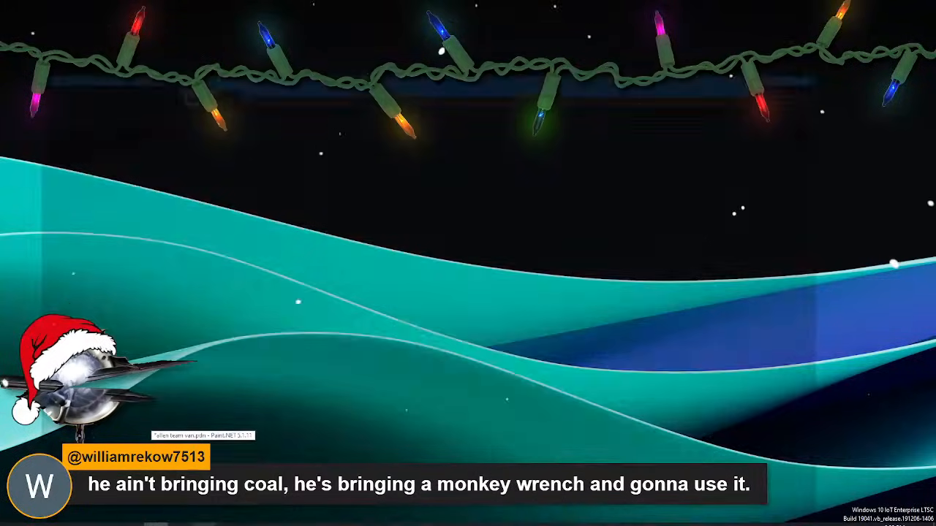
{"action": "left_click", "coordinate": [203, 521]}
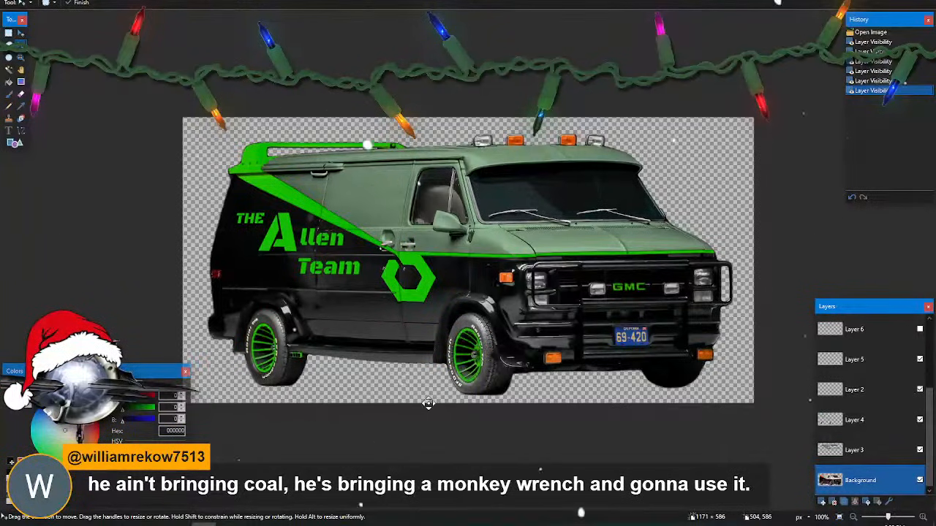
{"action": "scroll", "coordinate": [427, 403], "scroll_direction": "up", "scroll_amount": 2}
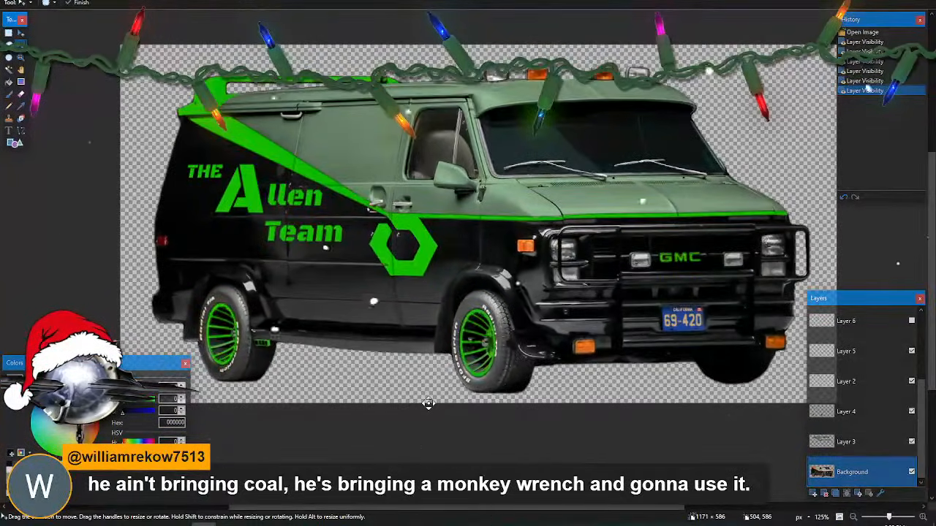
{"action": "scroll", "coordinate": [428, 404], "scroll_direction": "up", "scroll_amount": 2}
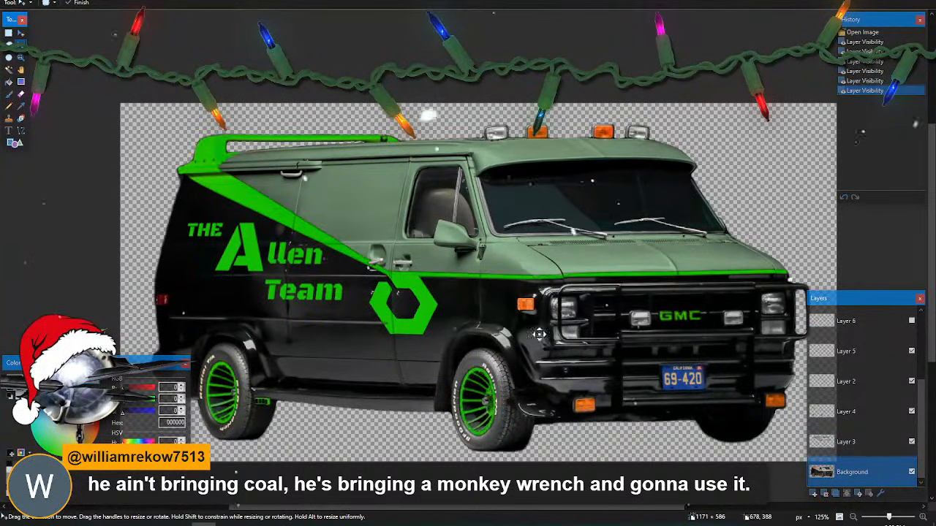
- Toggle the visibility of Layer 3 and Layer 4 off and on to compare the van's recoloured parts with the original
{"action": "left_click", "coordinate": [911, 441]}
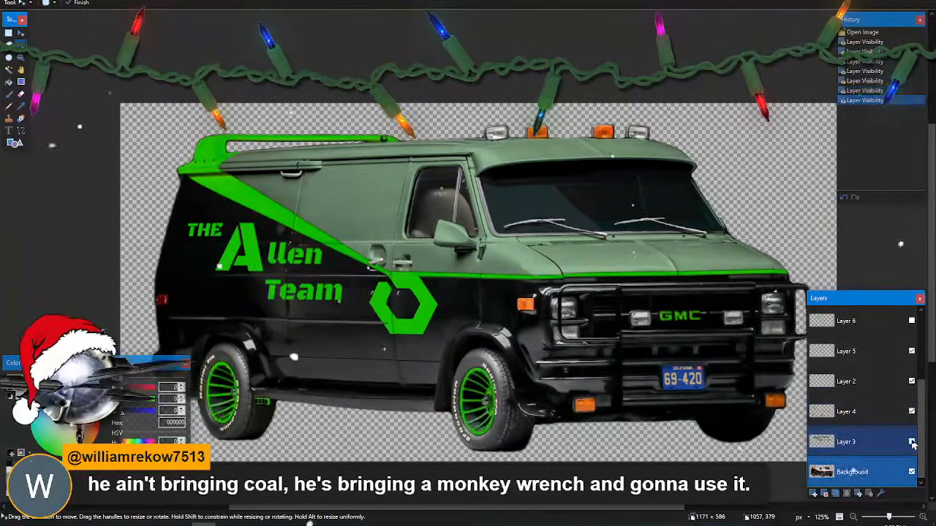
{"action": "left_click", "coordinate": [911, 442]}
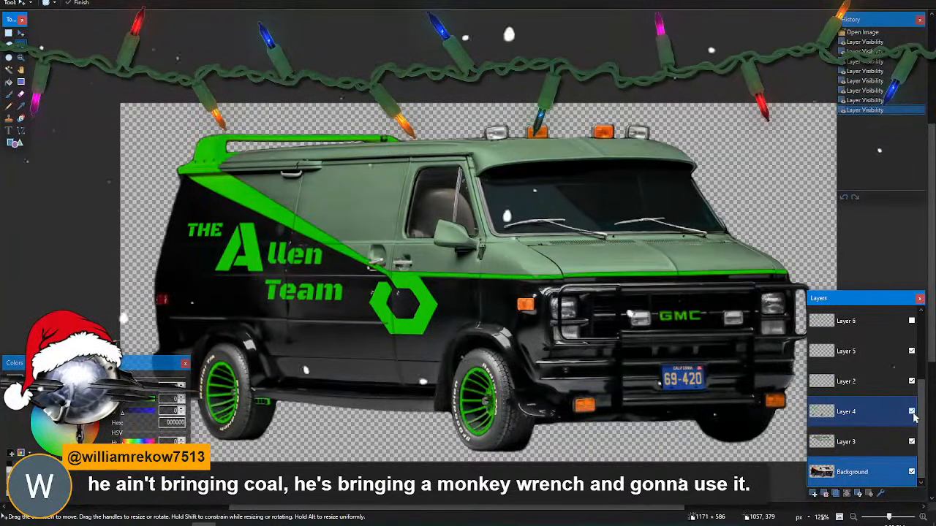
{"action": "left_click", "coordinate": [913, 412]}
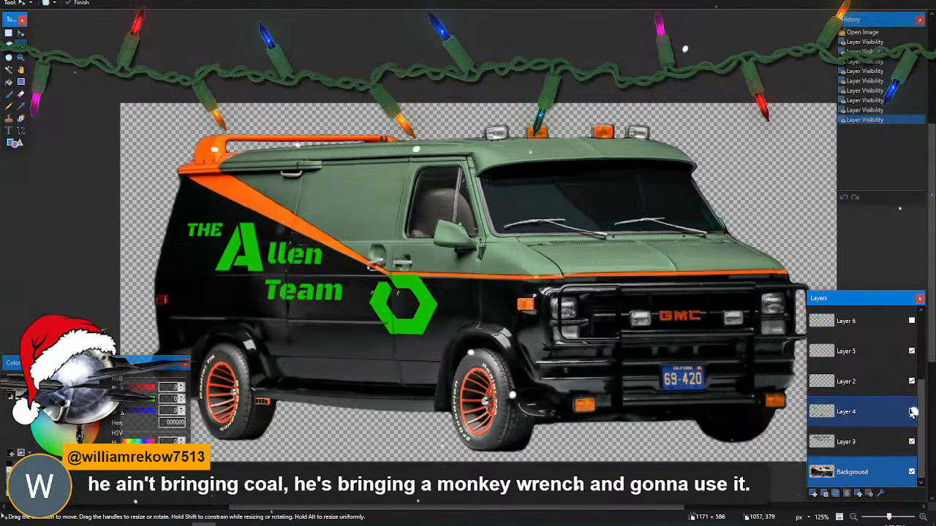
{"action": "left_click", "coordinate": [912, 412]}
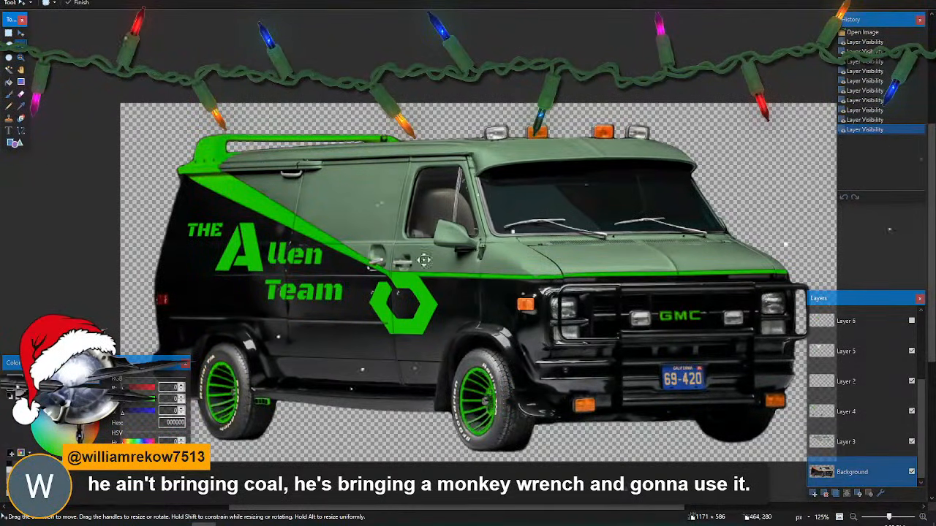
{"action": "scroll", "coordinate": [511, 291], "scroll_direction": "down", "scroll_amount": 1}
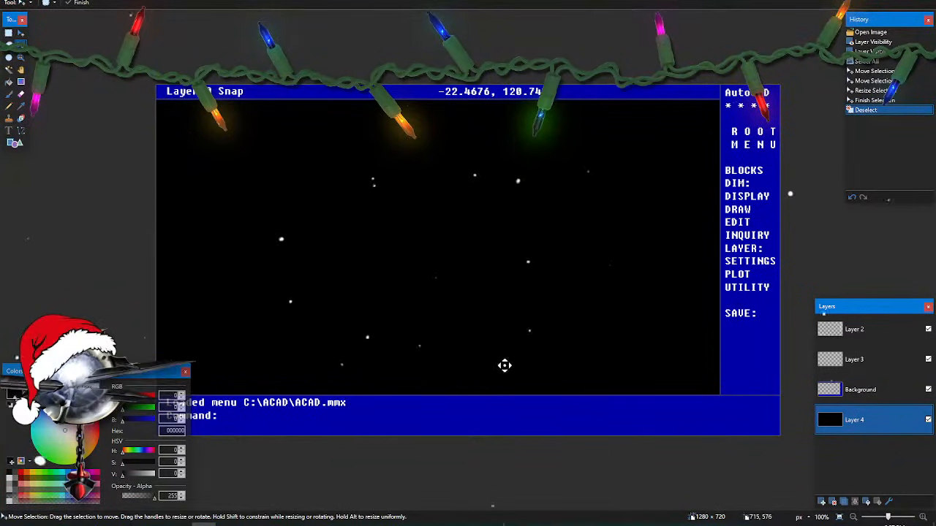
- Examine the AutoCAD DOS screen image, including its drawing area, root menu and command line
{"action": "scroll", "coordinate": [497, 363], "scroll_direction": "down", "scroll_amount": 1}
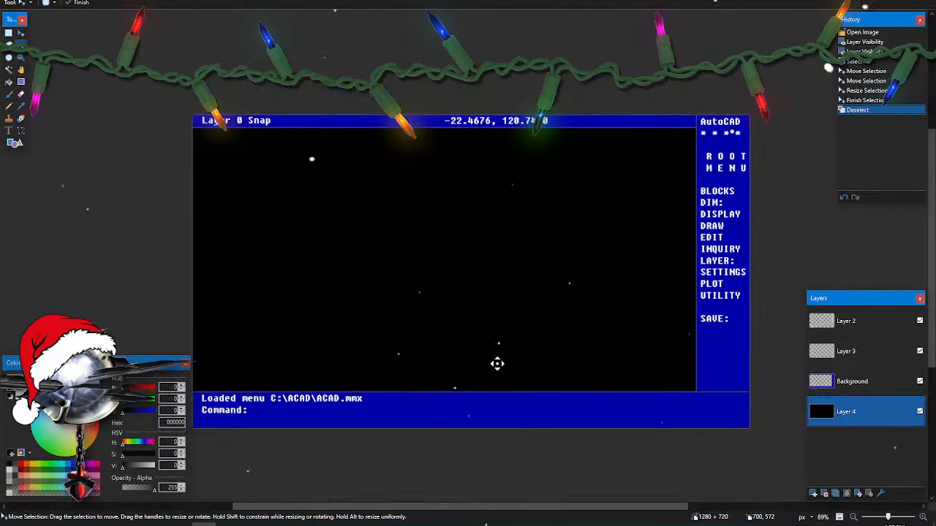
{"action": "scroll", "coordinate": [496, 362], "scroll_direction": "down", "scroll_amount": 1}
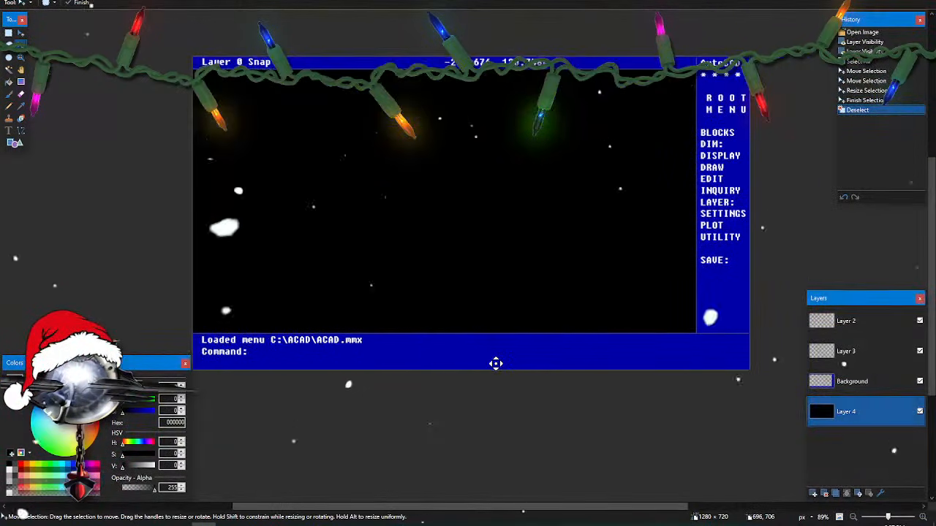
{"action": "scroll", "coordinate": [470, 335], "scroll_direction": "up", "scroll_amount": 2}
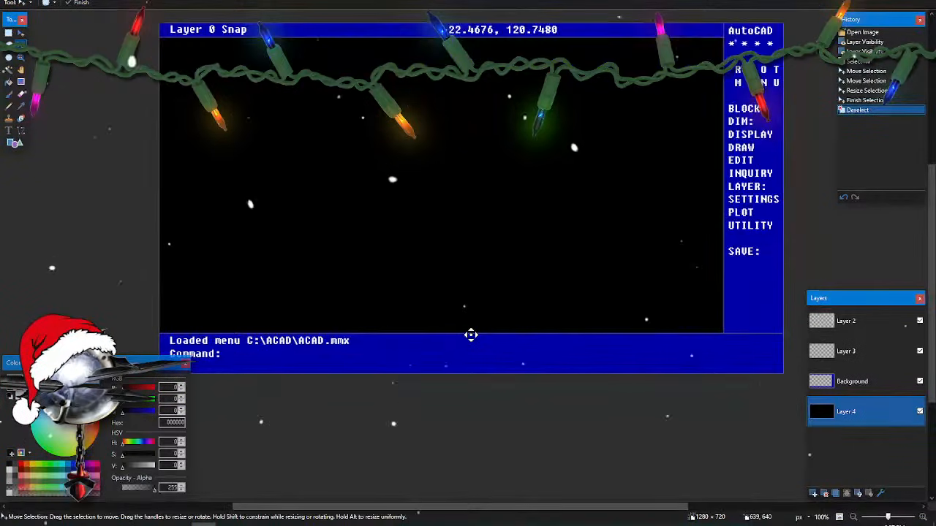
{"action": "scroll", "coordinate": [471, 334], "scroll_direction": "up", "scroll_amount": 1}
{"action": "scroll", "coordinate": [471, 335], "scroll_direction": "up", "scroll_amount": 1}
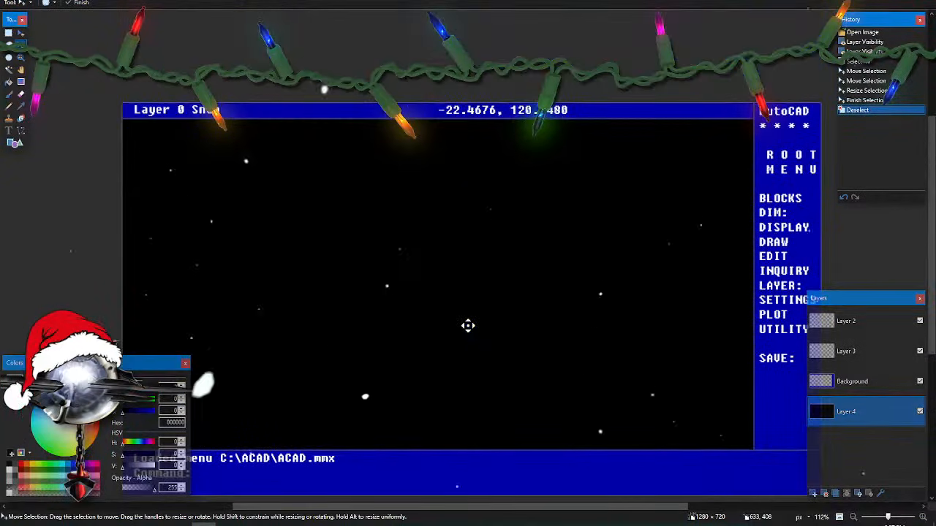
{"action": "scroll", "coordinate": [465, 334], "scroll_direction": "left", "scroll_amount": 3}
{"action": "scroll", "coordinate": [466, 335], "scroll_direction": "down", "scroll_amount": 1}
{"action": "scroll", "coordinate": [466, 334], "scroll_direction": "right", "scroll_amount": 2}
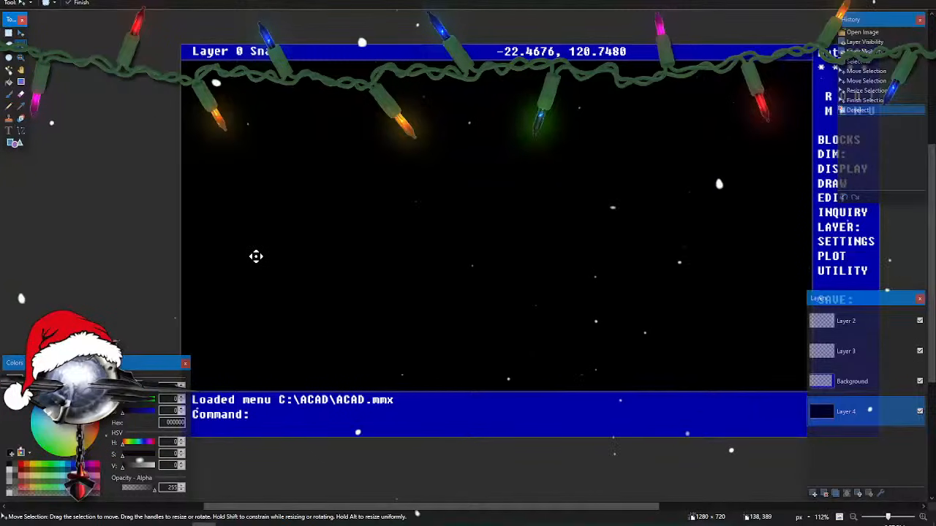
{"action": "key", "text": "alt+Tab"}
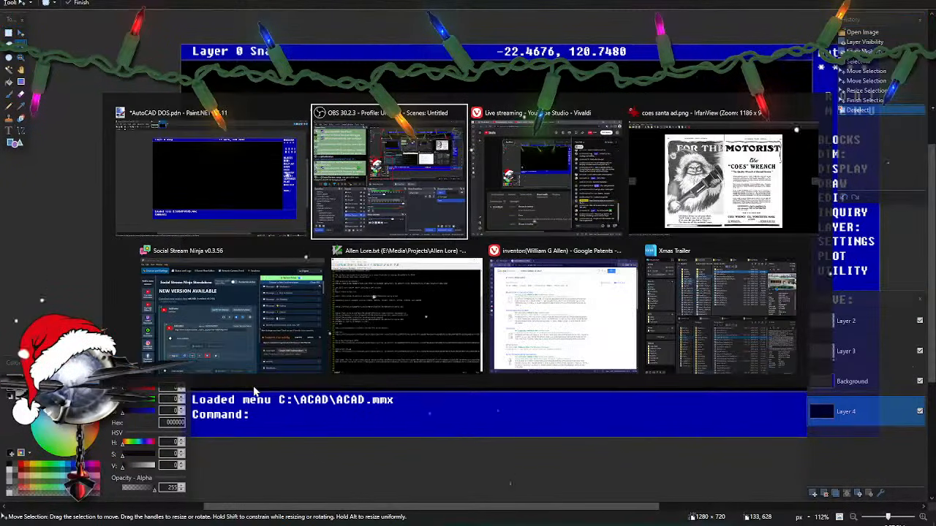
{"action": "key", "text": "alt+Tab"}
{"action": "key", "text": "alt+Tab"}
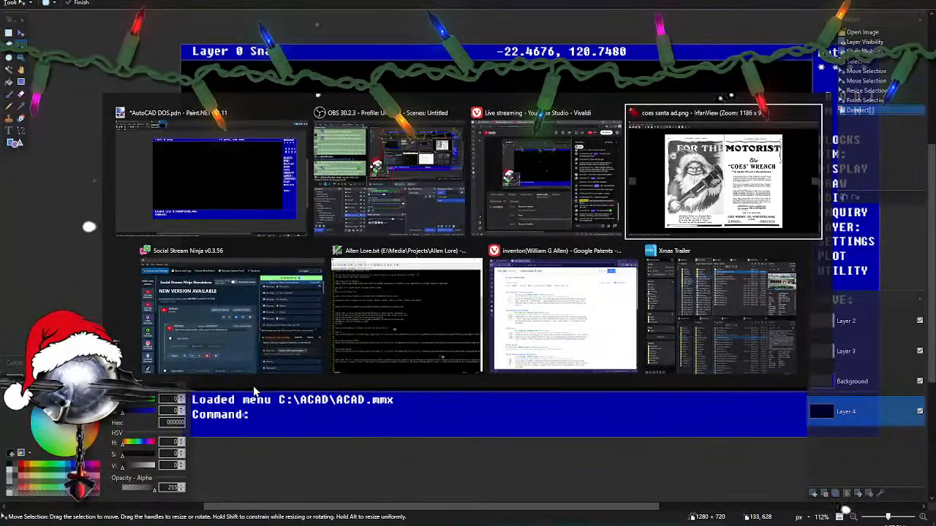
{"action": "key", "text": "alt+Tab"}
{"action": "key", "text": "alt+Tab"}
{"action": "key", "text": "Escape"}
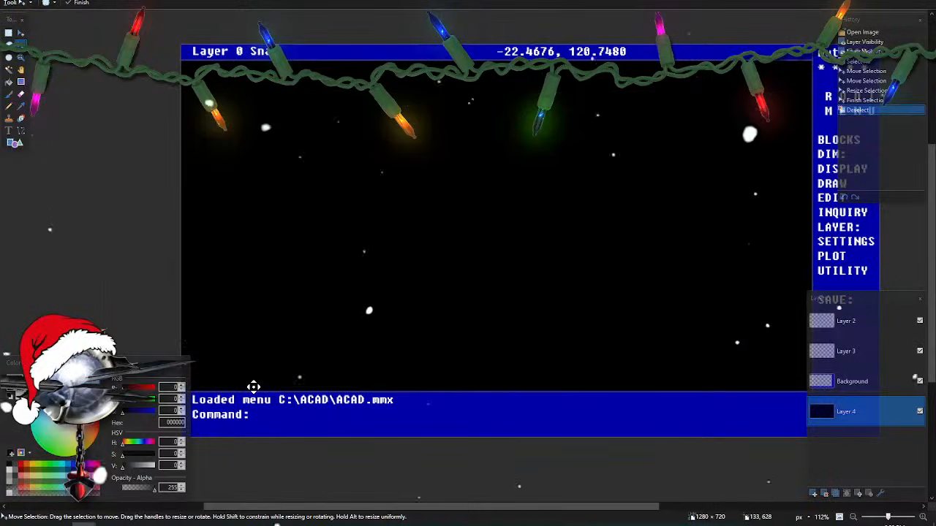
- Switch to the Google Patents results in Vivaldi, open the "Manufacture of wood-screws" patent and skim its description
{"action": "key", "text": "alt+Tab"}
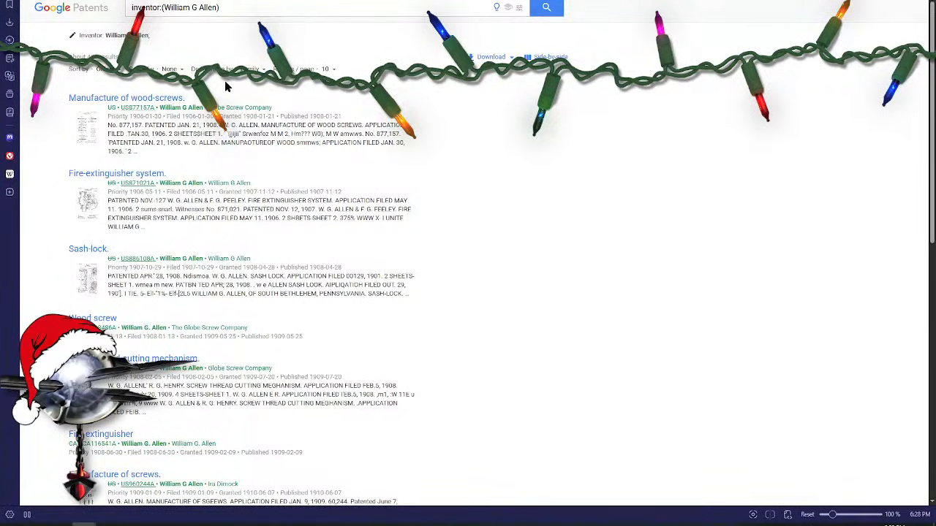
{"action": "left_click", "coordinate": [112, 99]}
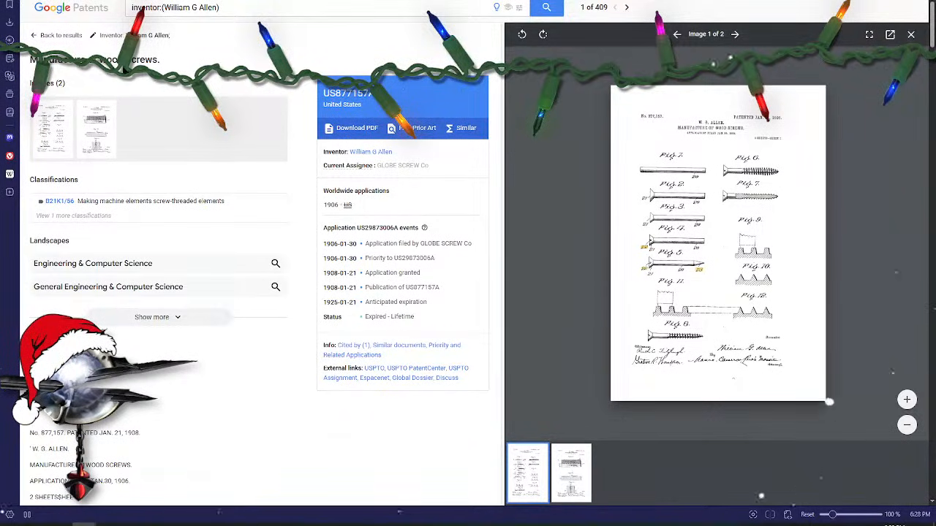
{"action": "scroll", "coordinate": [346, 377], "scroll_direction": "down", "scroll_amount": 2}
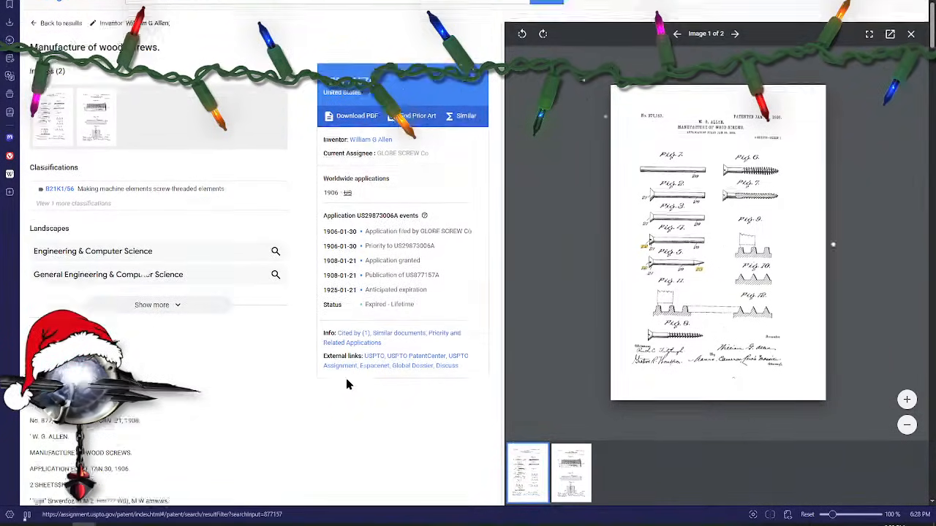
{"action": "scroll", "coordinate": [346, 378], "scroll_direction": "down", "scroll_amount": 6}
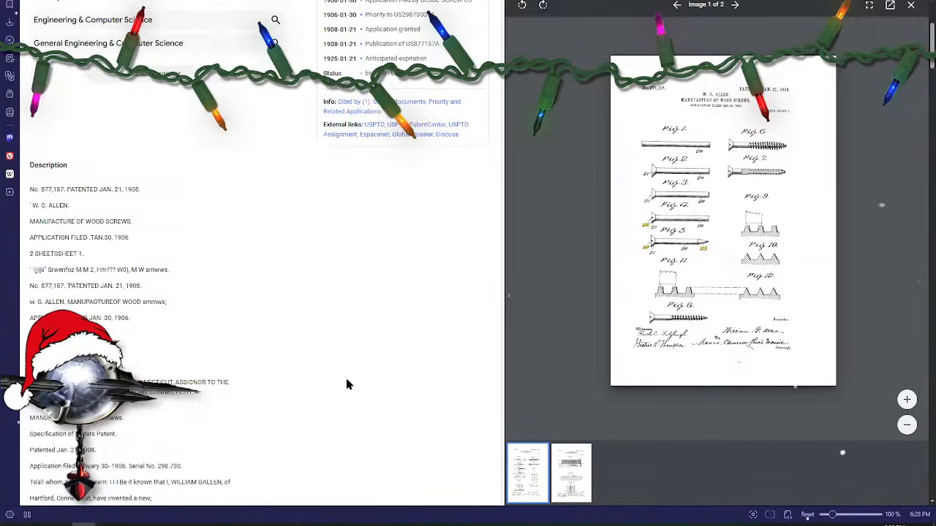
{"action": "scroll", "coordinate": [346, 378], "scroll_direction": "down", "scroll_amount": 2}
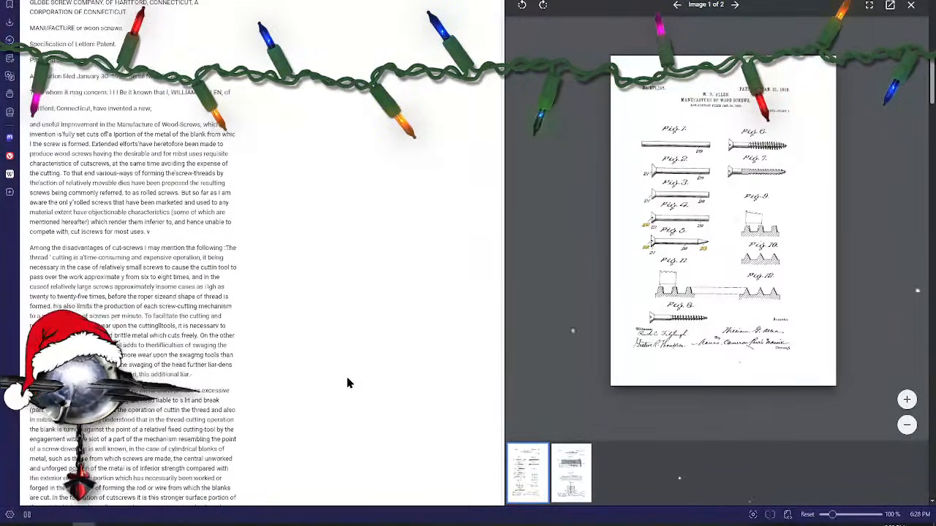
{"action": "scroll", "coordinate": [346, 381], "scroll_direction": "down", "scroll_amount": 1}
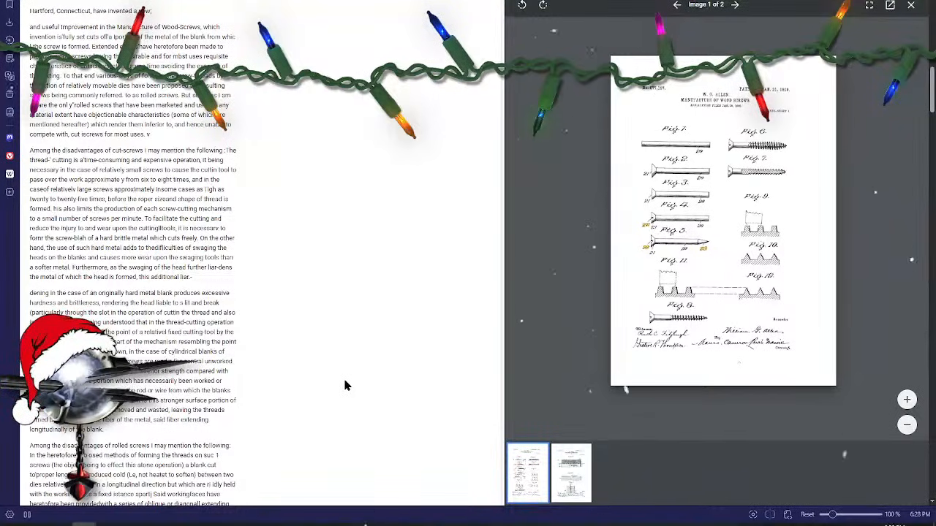
{"action": "scroll", "coordinate": [347, 385], "scroll_direction": "up", "scroll_amount": 3}
{"action": "scroll", "coordinate": [346, 385], "scroll_direction": "down", "scroll_amount": 5}
{"action": "scroll", "coordinate": [347, 386], "scroll_direction": "up", "scroll_amount": 5}
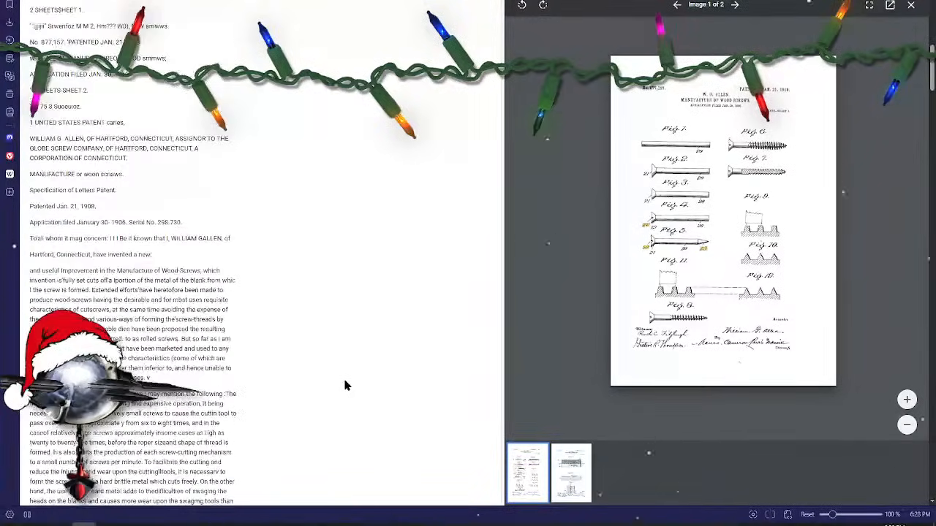
{"action": "scroll", "coordinate": [347, 385], "scroll_direction": "up", "scroll_amount": 10}
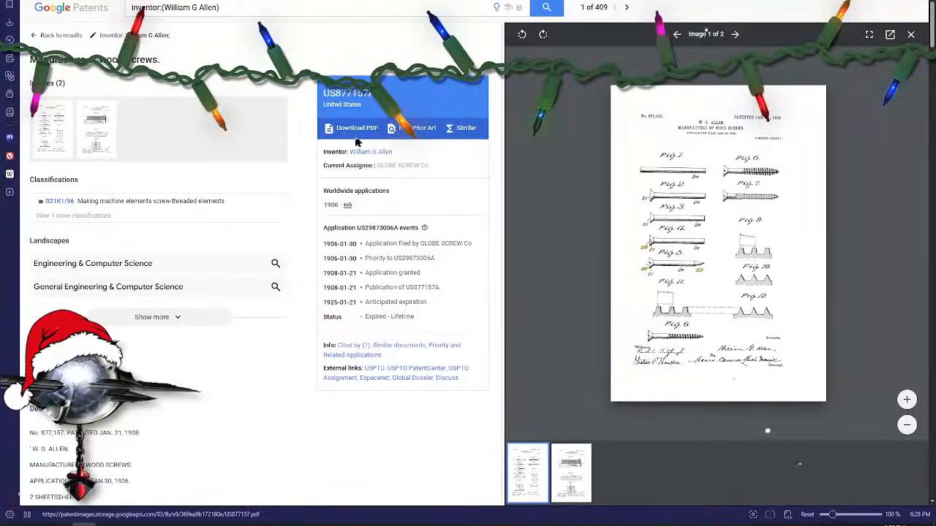
- Open the PDF of the wood-screws patent and enlarge its pages to 175%
{"action": "left_click", "coordinate": [356, 132]}
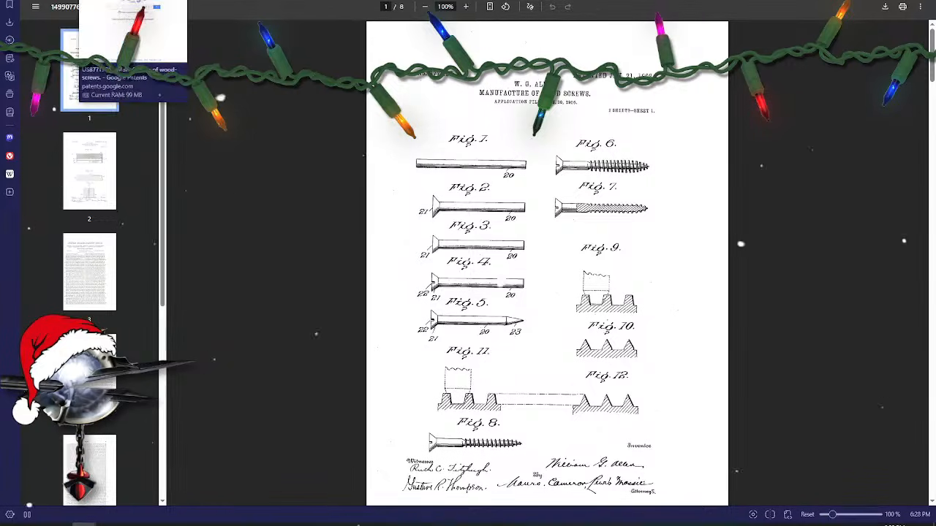
{"action": "key", "text": "ctrl+w"}
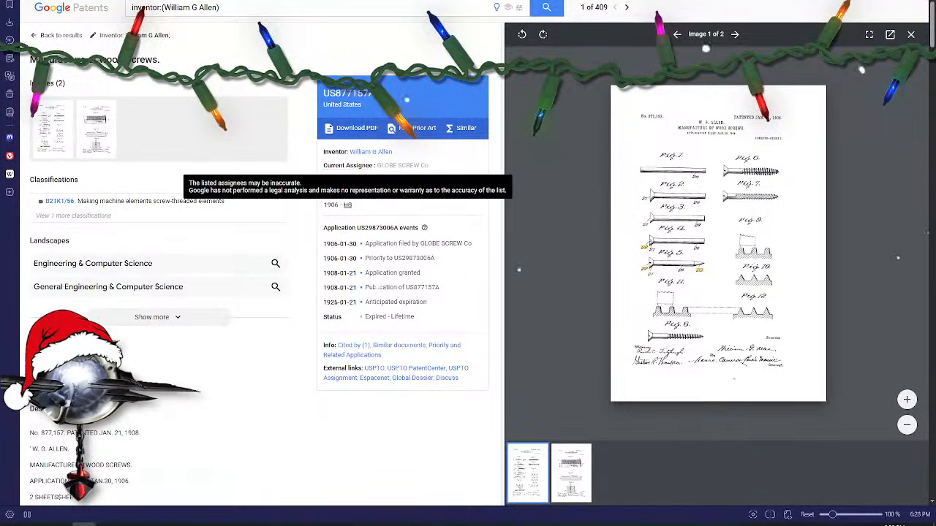
{"action": "left_click", "coordinate": [10, 75]}
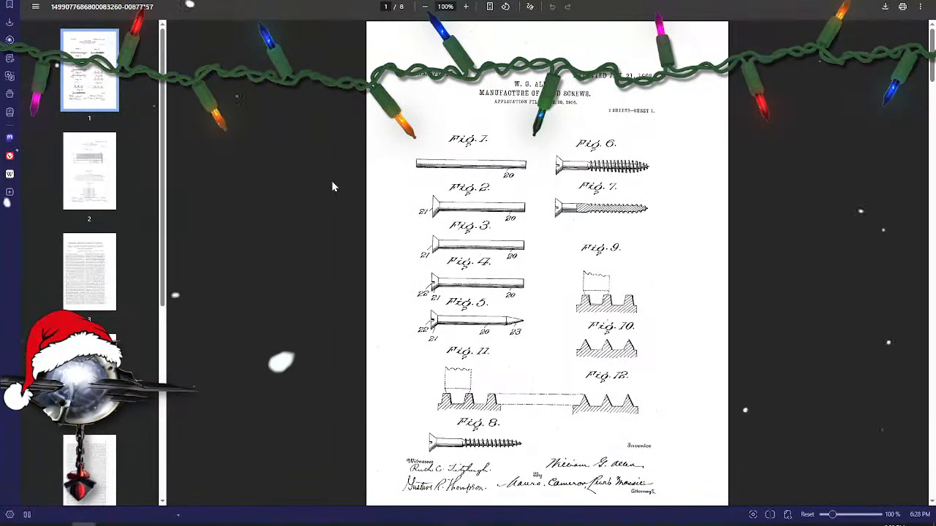
{"action": "left_click", "coordinate": [465, 8]}
{"action": "left_click", "coordinate": [466, 7]}
{"action": "left_click", "coordinate": [466, 7]}
{"action": "left_click", "coordinate": [466, 7]}
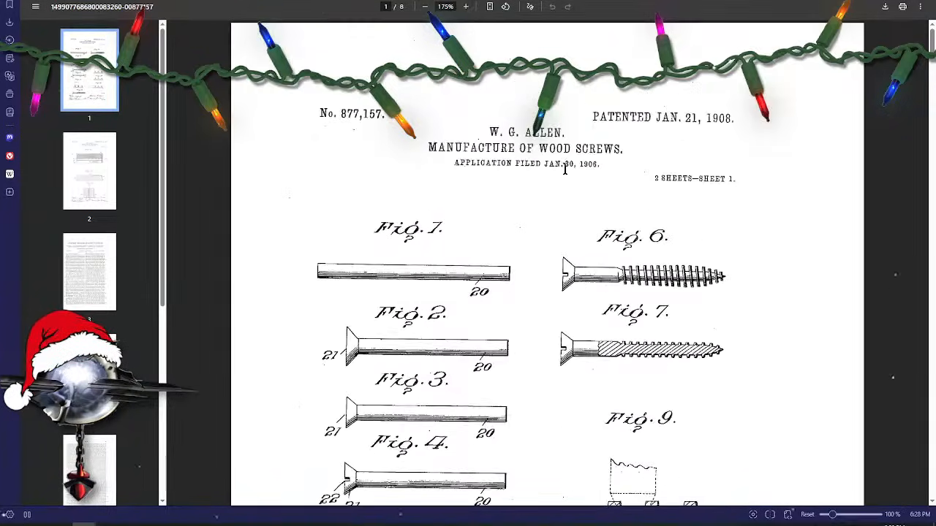
- Examine the screw blank and thread figures on the patent's drawing sheets, focusing on Figs. 1 to 12 of sheet 1
{"action": "scroll", "coordinate": [525, 161], "scroll_direction": "down", "scroll_amount": 1}
{"action": "scroll", "coordinate": [524, 159], "scroll_direction": "down", "scroll_amount": 1}
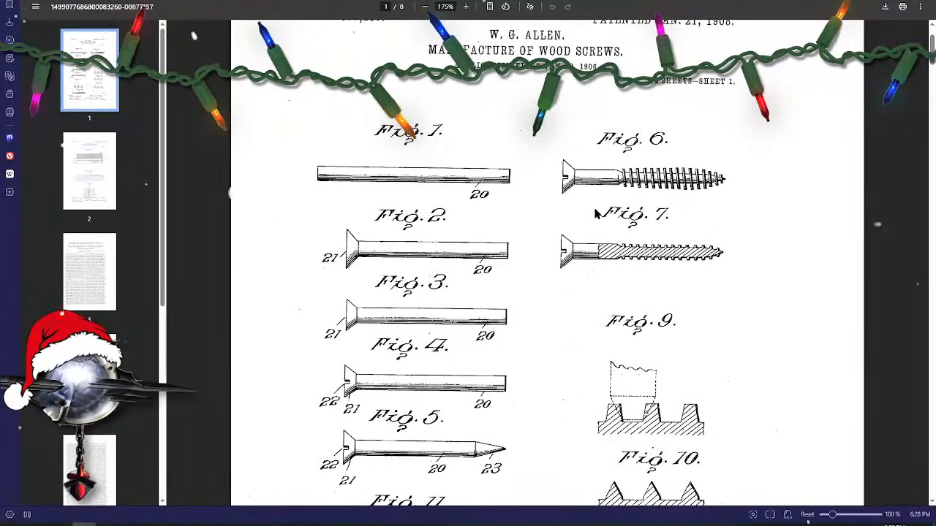
{"action": "scroll", "coordinate": [595, 213], "scroll_direction": "down", "scroll_amount": 1}
{"action": "scroll", "coordinate": [595, 209], "scroll_direction": "up", "scroll_amount": 1}
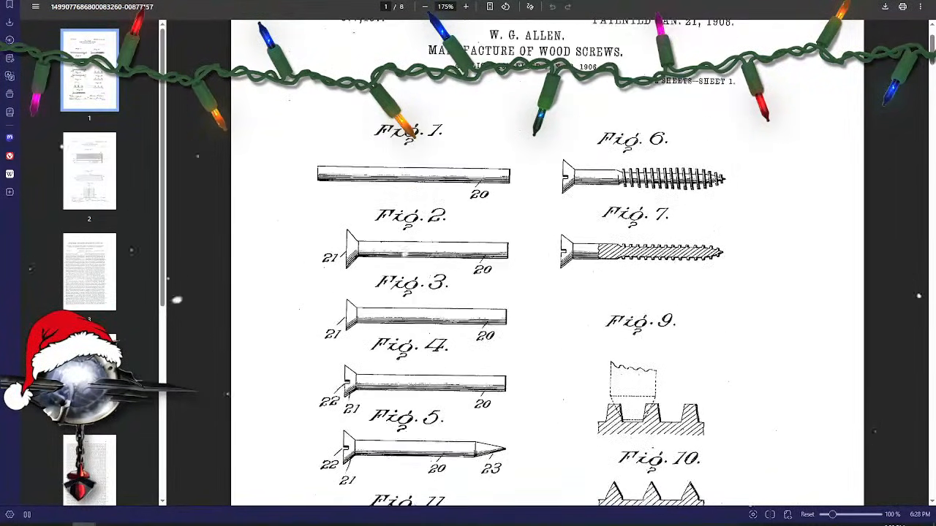
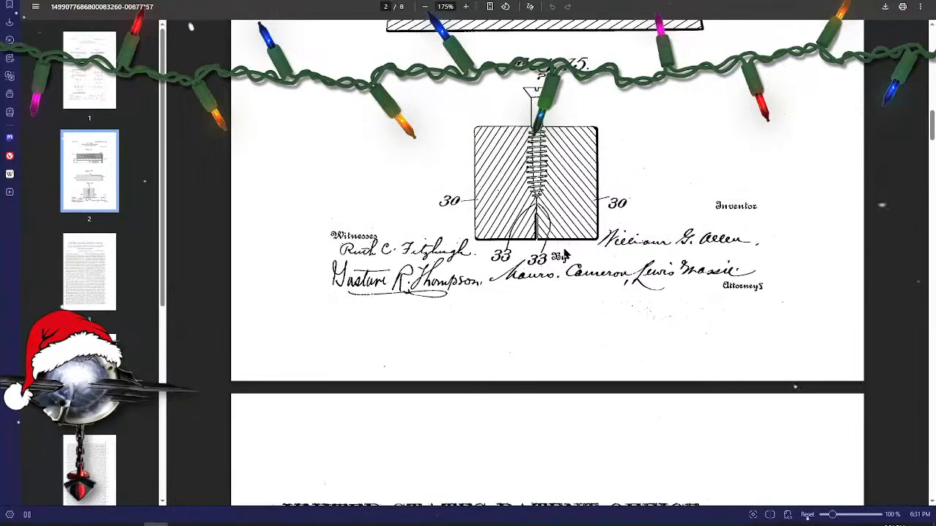
{"action": "scroll", "coordinate": [564, 253], "scroll_direction": "up", "scroll_amount": 7}
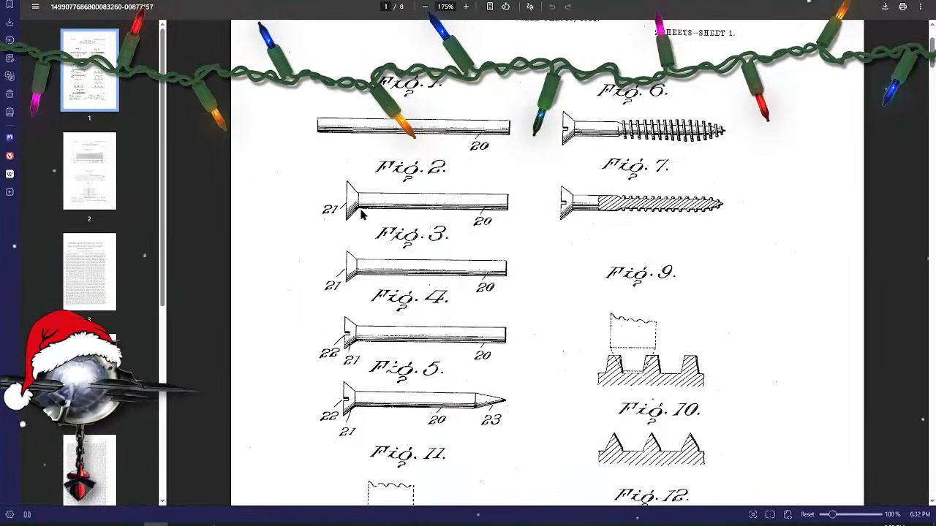
{"action": "scroll", "coordinate": [361, 213], "scroll_direction": "down", "scroll_amount": 3}
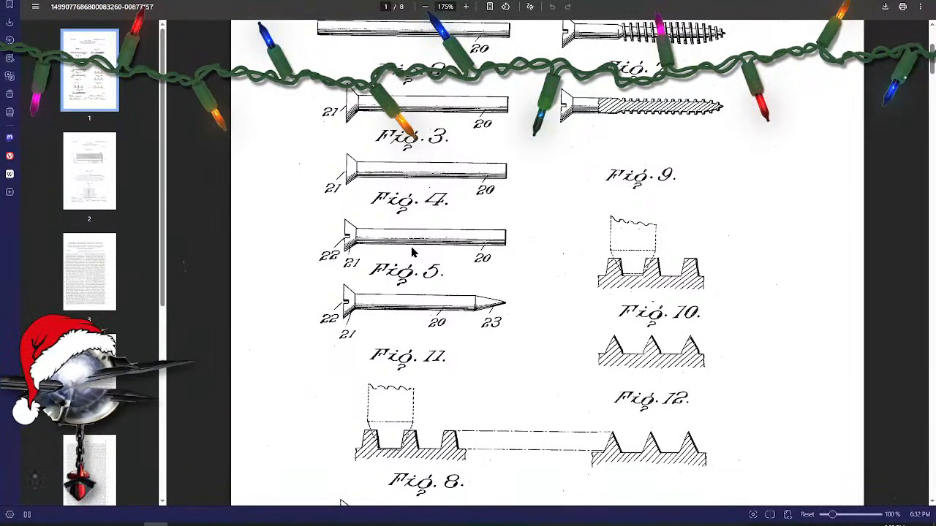
- Compare the thread profile sections in Figs. 9 to 12 with the screw views in Figs. 6 to 8 on sheet 1
{"action": "scroll", "coordinate": [412, 252], "scroll_direction": "down", "scroll_amount": 3}
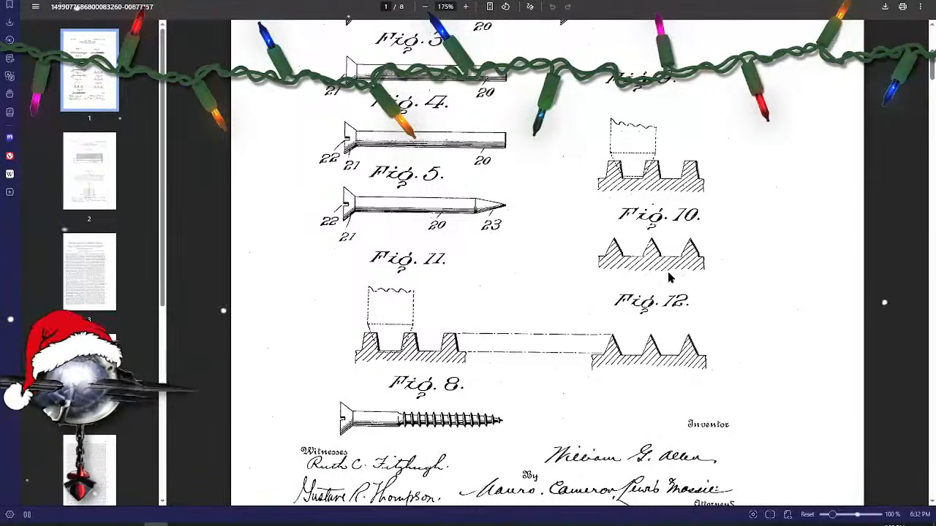
{"action": "scroll", "coordinate": [665, 271], "scroll_direction": "up", "scroll_amount": 5}
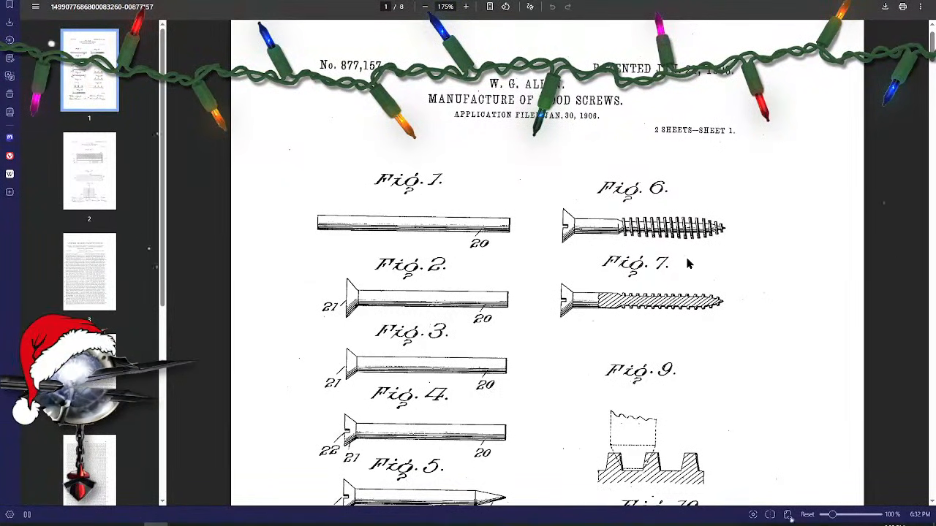
{"action": "scroll", "coordinate": [687, 263], "scroll_direction": "down", "scroll_amount": 5}
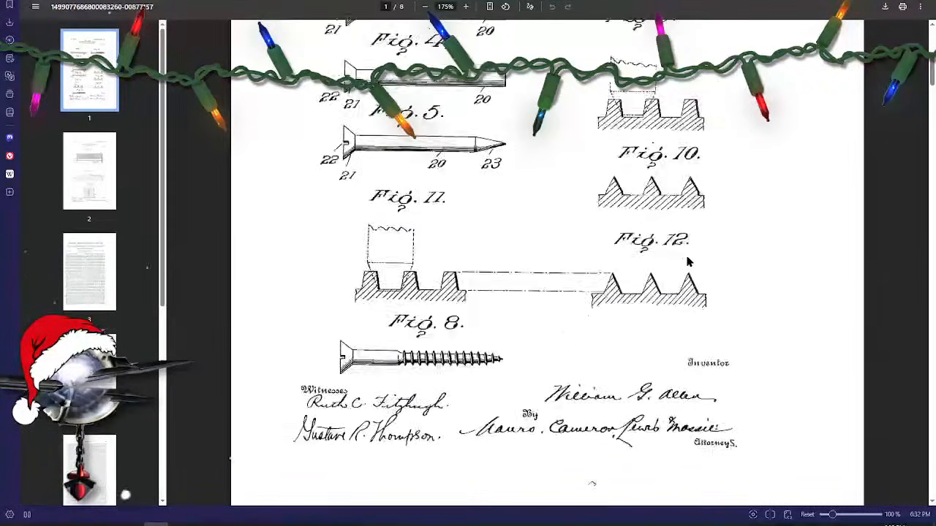
- Examine the ribbed thread-rolling die and screw section in Figs. 13 to 15 on sheet 2 of the wood-screws patent
{"action": "scroll", "coordinate": [688, 262], "scroll_direction": "down", "scroll_amount": 10}
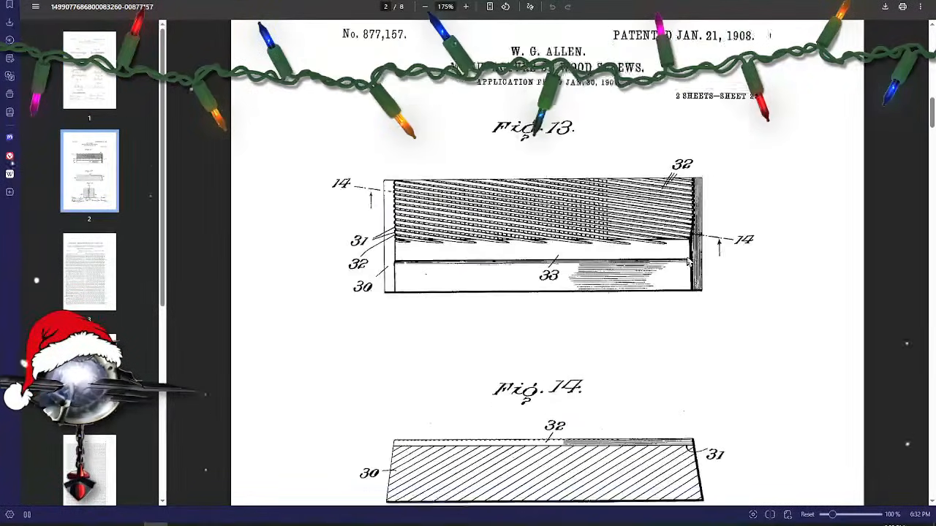
{"action": "scroll", "coordinate": [687, 261], "scroll_direction": "down", "scroll_amount": 3}
{"action": "scroll", "coordinate": [687, 261], "scroll_direction": "up", "scroll_amount": 1}
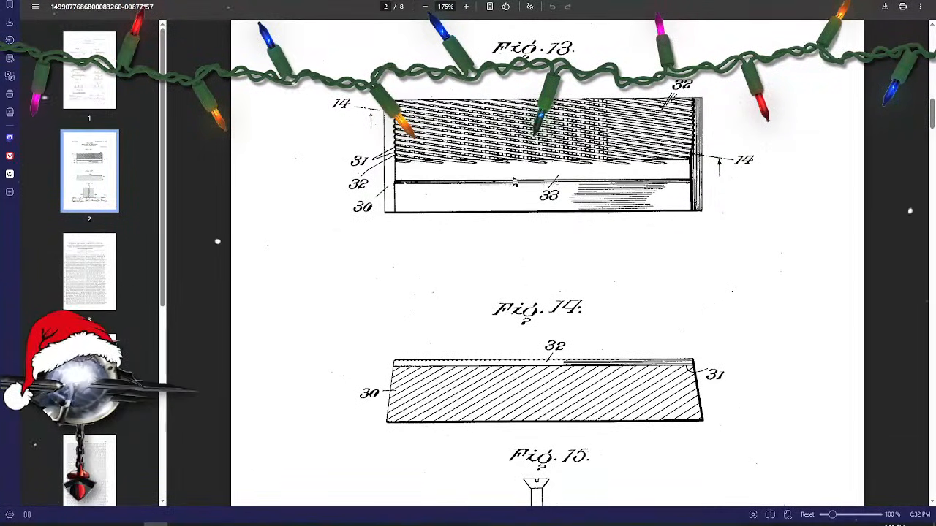
{"action": "scroll", "coordinate": [544, 199], "scroll_direction": "up", "scroll_amount": 8}
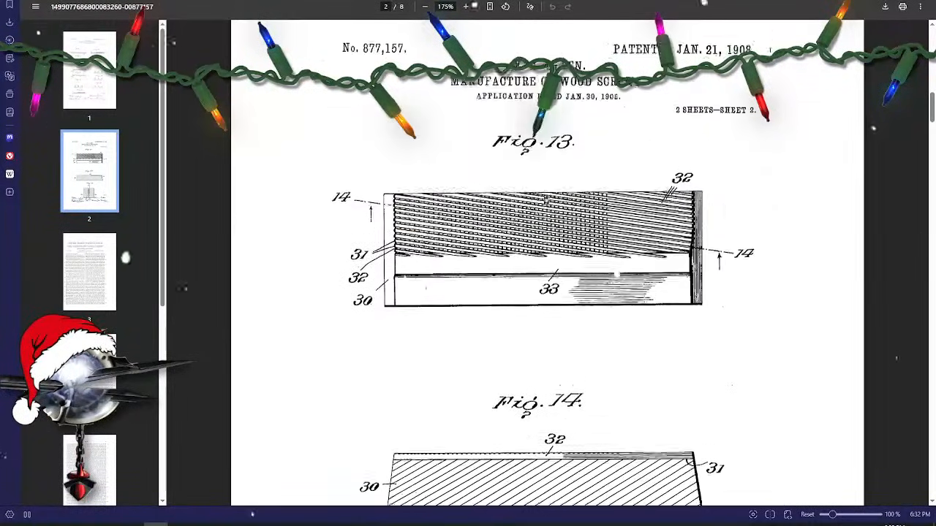
{"action": "scroll", "coordinate": [544, 200], "scroll_direction": "up", "scroll_amount": 6}
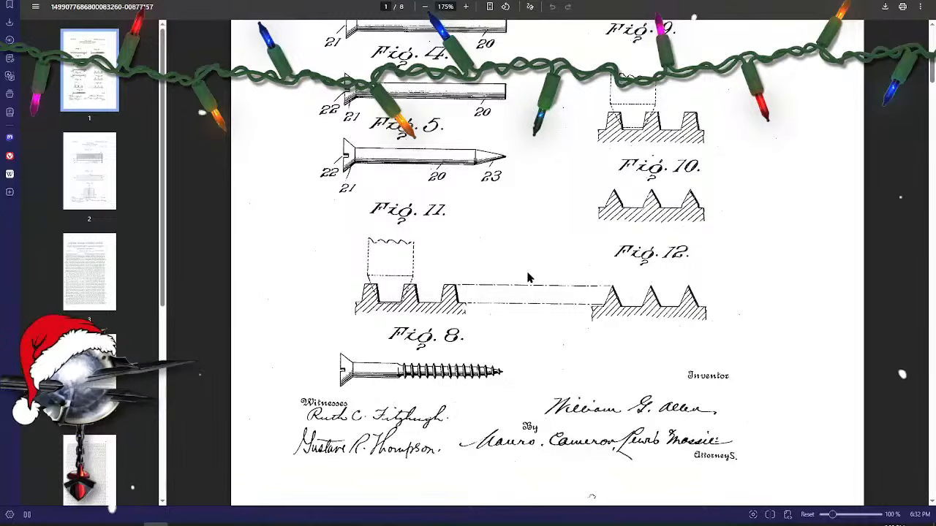
{"action": "scroll", "coordinate": [528, 279], "scroll_direction": "down", "scroll_amount": 6}
{"action": "scroll", "coordinate": [530, 281], "scroll_direction": "down", "scroll_amount": 7}
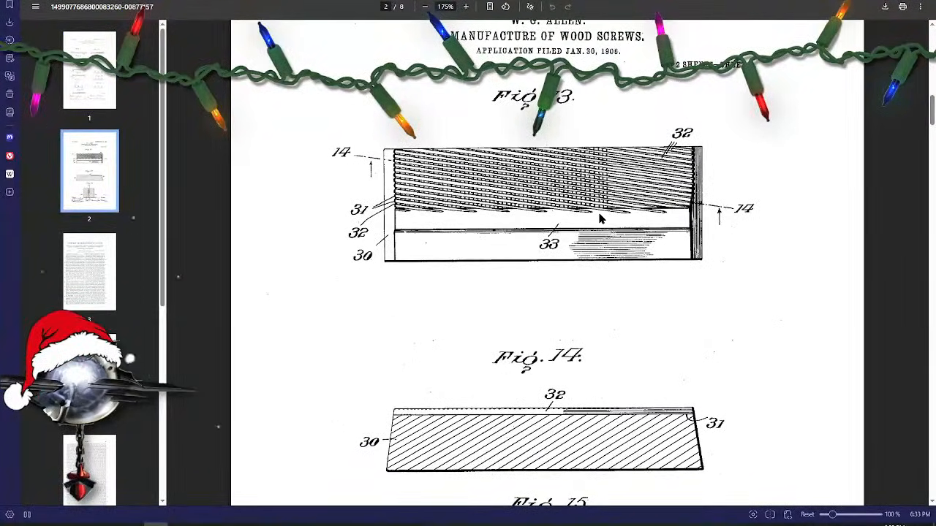
{"action": "scroll", "coordinate": [605, 247], "scroll_direction": "down", "scroll_amount": 6}
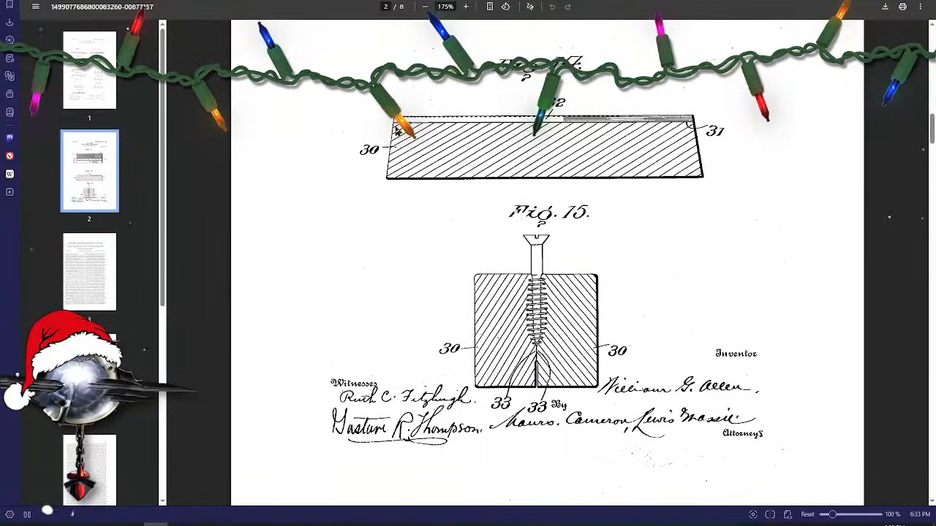
{"action": "scroll", "coordinate": [470, 238], "scroll_direction": "down", "scroll_amount": 3}
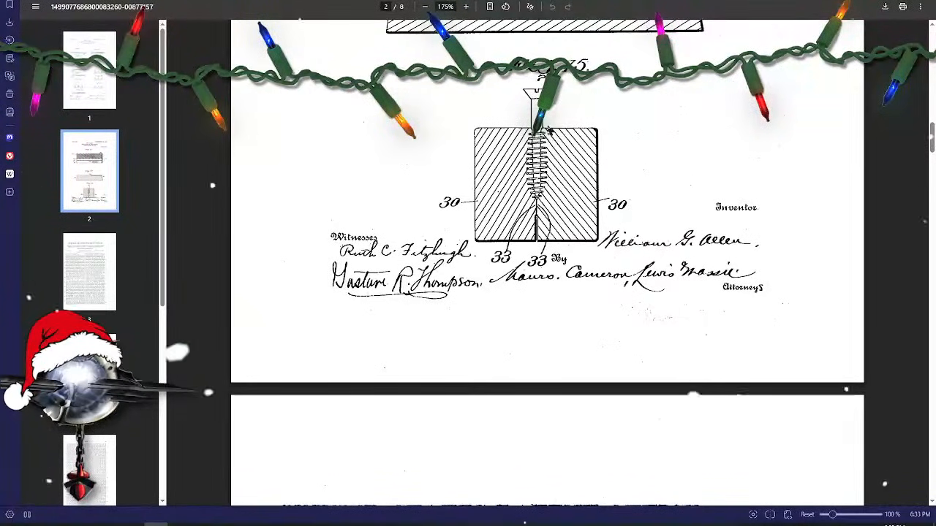
- Skim the patent's written specification for the disadvantages of cut and rolled screws and the objects of the invention
{"action": "scroll", "coordinate": [539, 229], "scroll_direction": "down", "scroll_amount": 8}
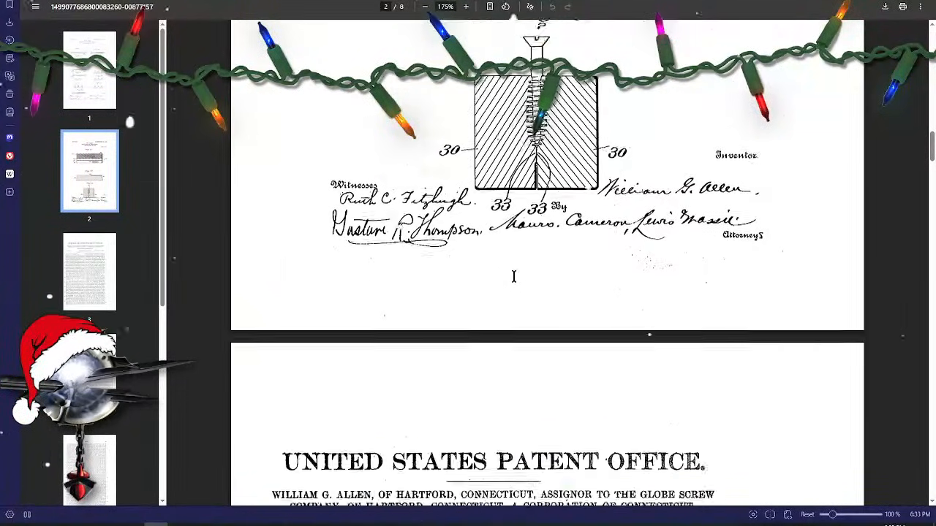
{"action": "scroll", "coordinate": [514, 276], "scroll_direction": "down", "scroll_amount": 3}
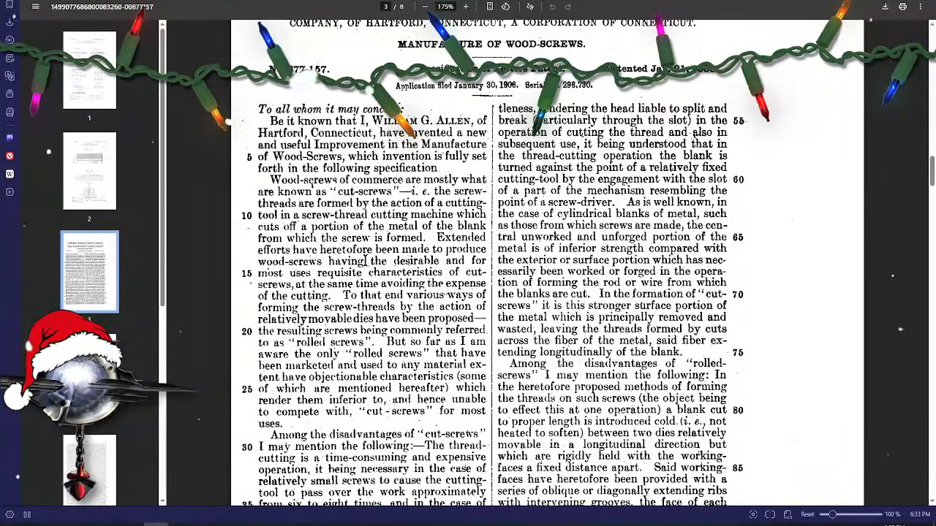
{"action": "scroll", "coordinate": [369, 264], "scroll_direction": "down", "scroll_amount": 1}
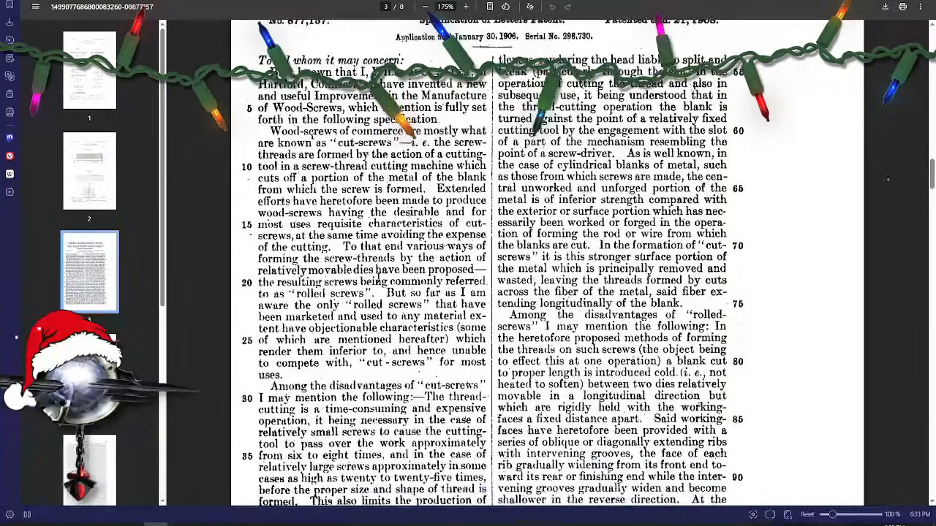
{"action": "scroll", "coordinate": [378, 276], "scroll_direction": "down", "scroll_amount": 3}
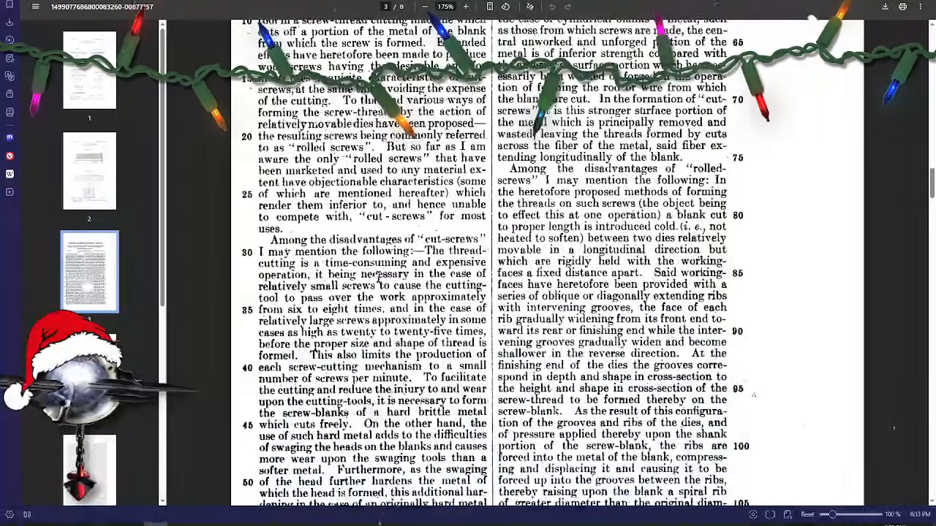
{"action": "scroll", "coordinate": [378, 276], "scroll_direction": "down", "scroll_amount": 1}
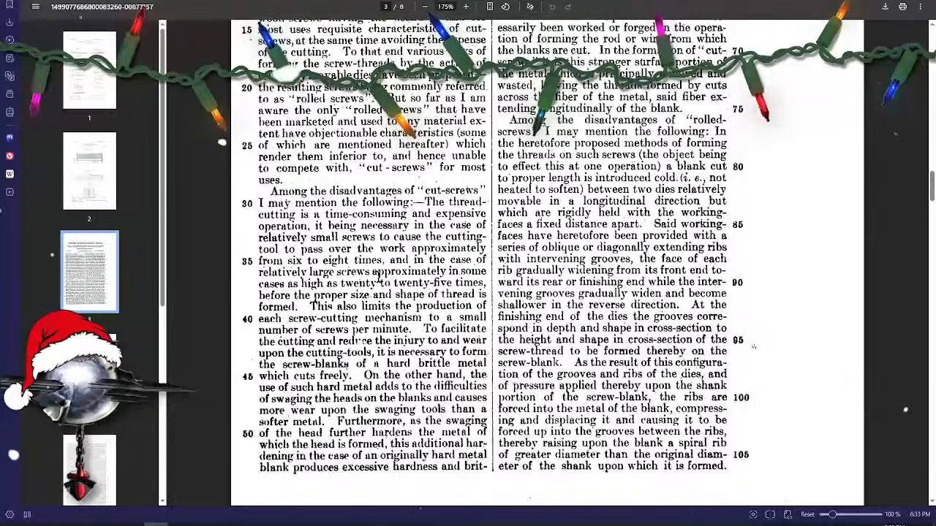
{"action": "scroll", "coordinate": [378, 276], "scroll_direction": "up", "scroll_amount": 1}
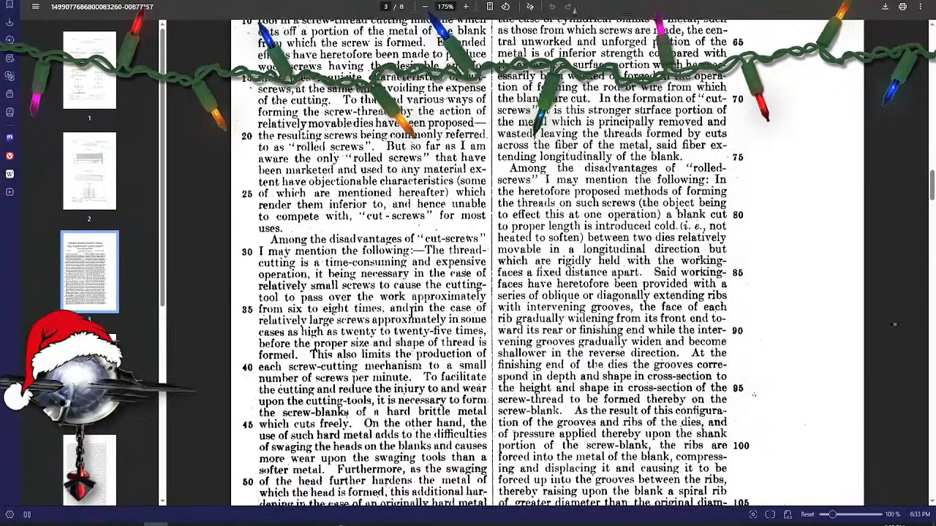
{"action": "scroll", "coordinate": [412, 315], "scroll_direction": "down", "scroll_amount": 3}
{"action": "scroll", "coordinate": [412, 314], "scroll_direction": "down", "scroll_amount": 6}
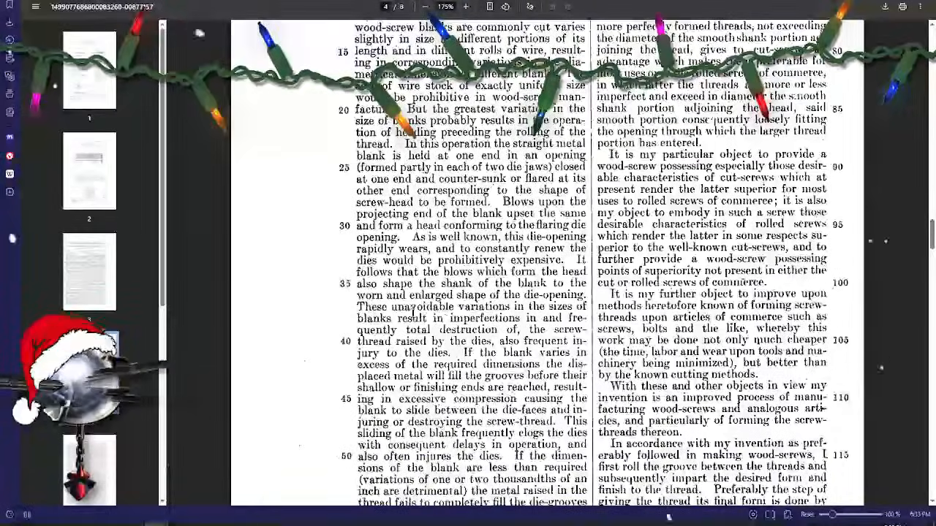
- Close the PDF, return to the patent results and skim the description and drawing of the "Fire-extinguisher system" patent
{"action": "key", "text": "ctrl+w"}
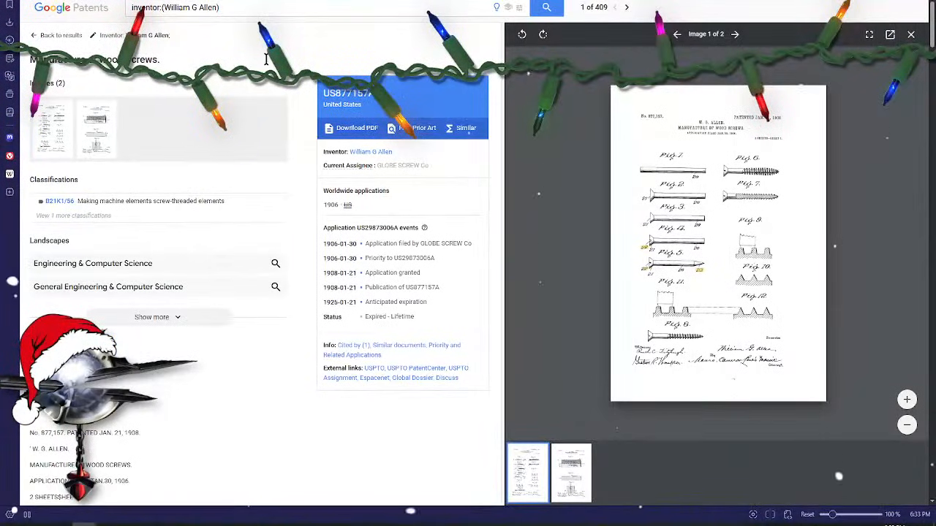
{"action": "key", "text": "alt+Left"}
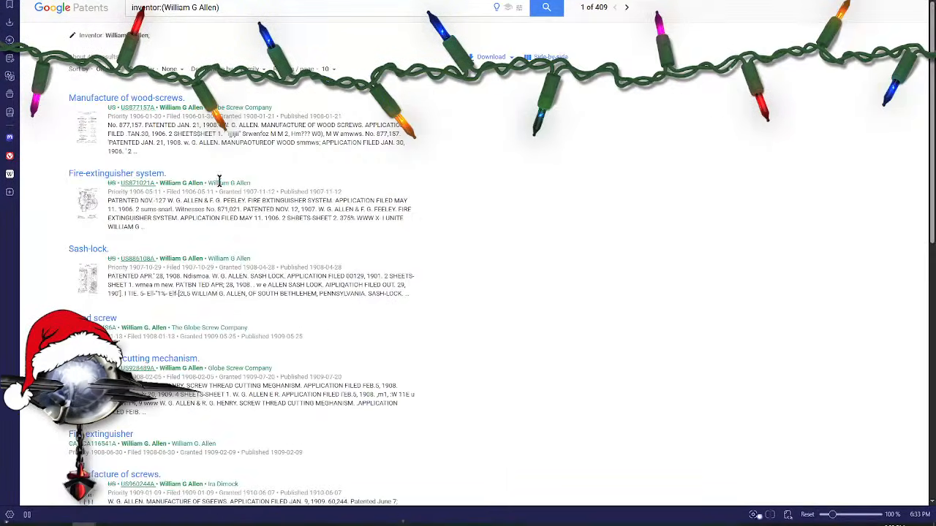
{"action": "left_click", "coordinate": [128, 178]}
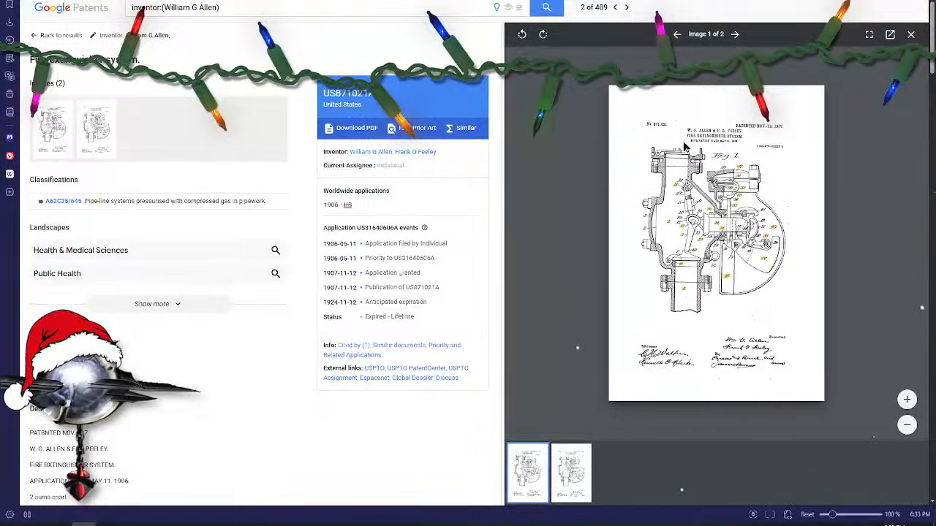
{"action": "scroll", "coordinate": [228, 305], "scroll_direction": "down", "scroll_amount": 1}
{"action": "scroll", "coordinate": [229, 305], "scroll_direction": "down", "scroll_amount": 1}
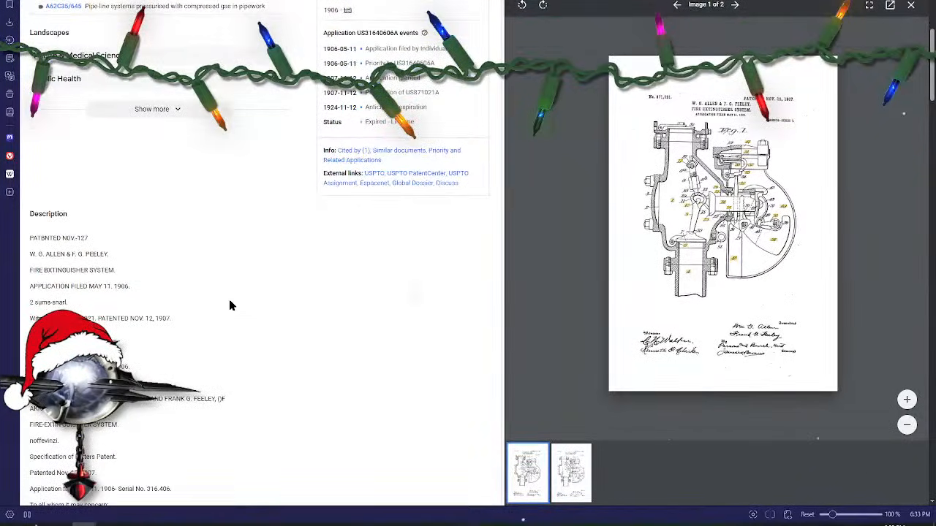
{"action": "scroll", "coordinate": [229, 306], "scroll_direction": "down", "scroll_amount": 2}
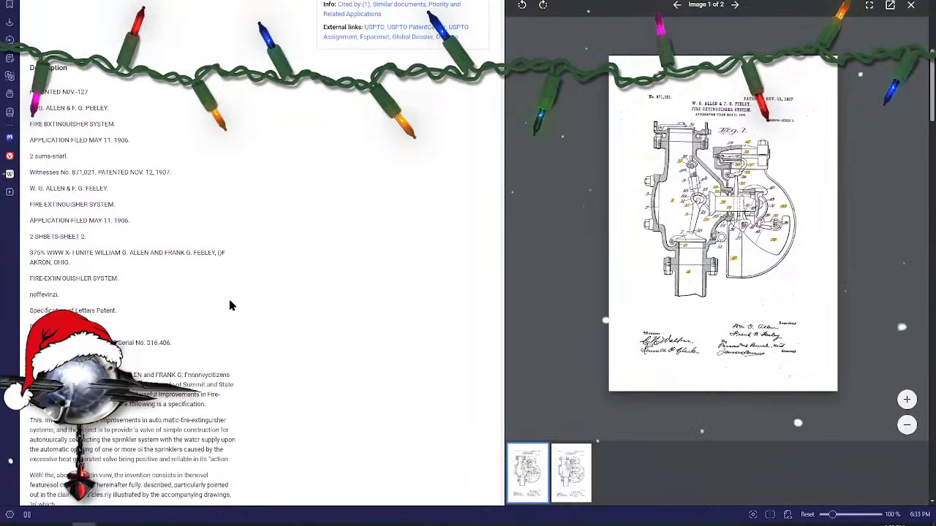
{"action": "scroll", "coordinate": [229, 305], "scroll_direction": "down", "scroll_amount": 1}
{"action": "scroll", "coordinate": [229, 306], "scroll_direction": "down", "scroll_amount": 1}
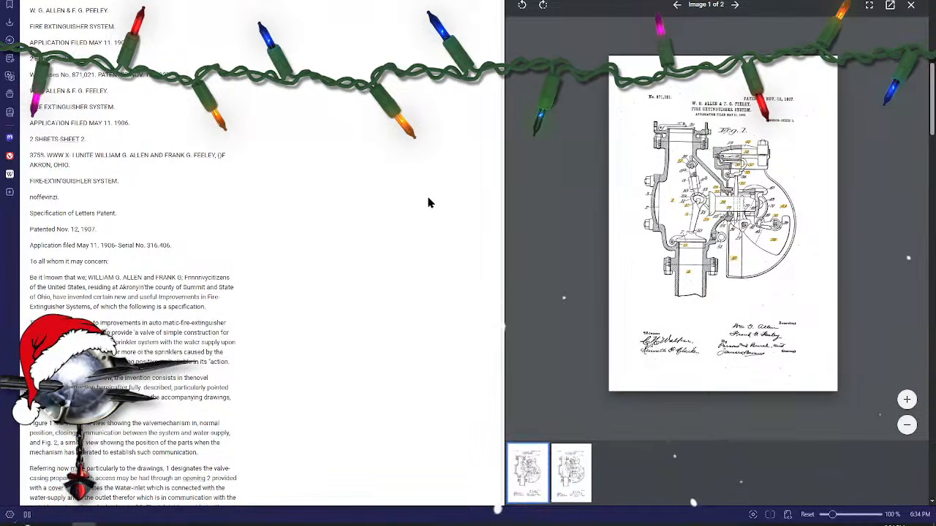
{"action": "scroll", "coordinate": [429, 203], "scroll_direction": "up", "scroll_amount": 10}
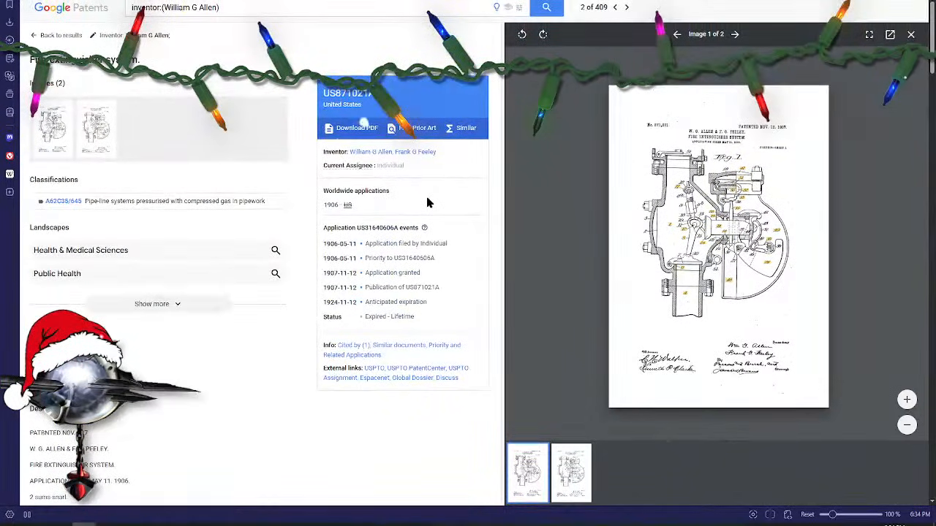
- Go back to the results, find the "Screw-thread-cutting mechanism" patent and view the first drawing sheet in its PDF
{"action": "key", "text": "Escape"}
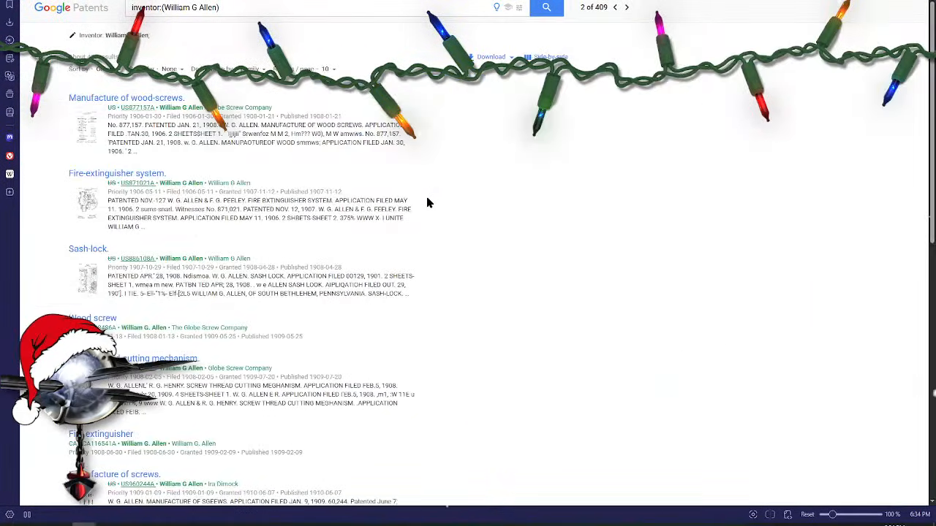
{"action": "scroll", "coordinate": [428, 203], "scroll_direction": "down", "scroll_amount": 2}
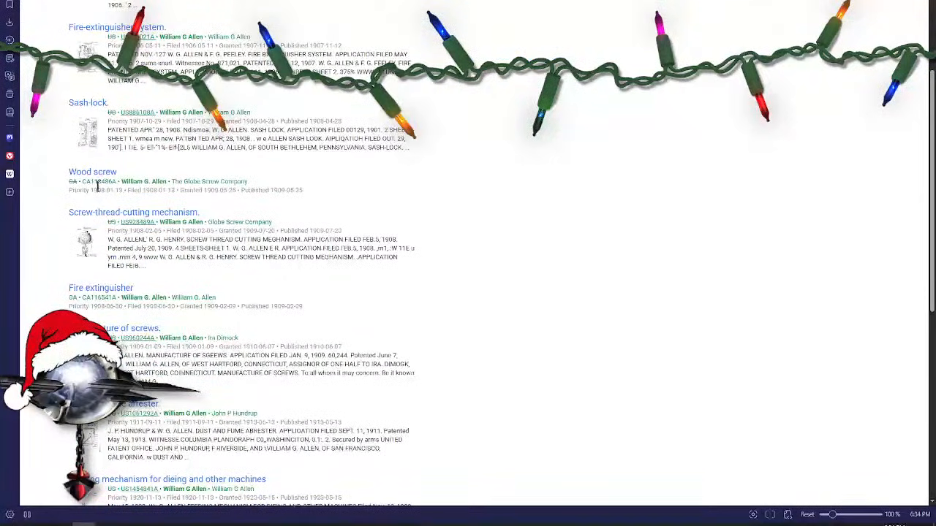
{"action": "left_click", "coordinate": [152, 214]}
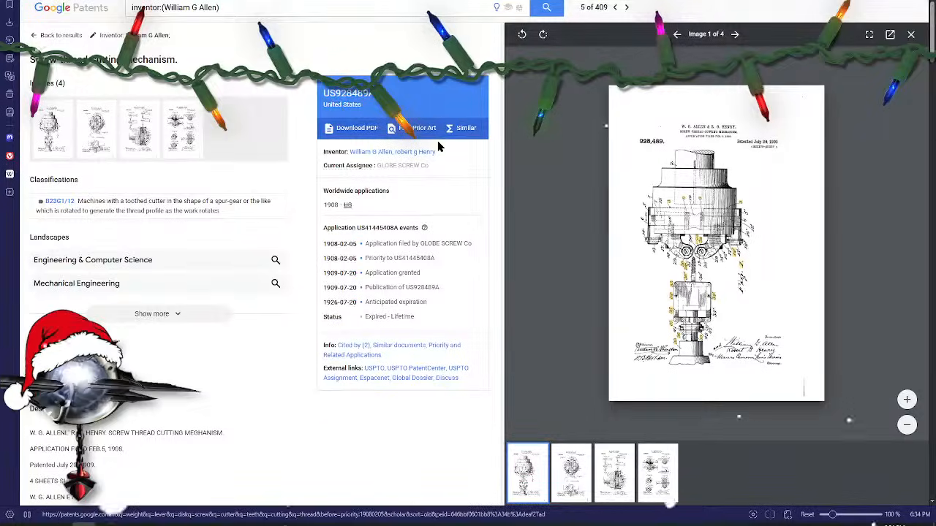
{"action": "left_click", "coordinate": [348, 129]}
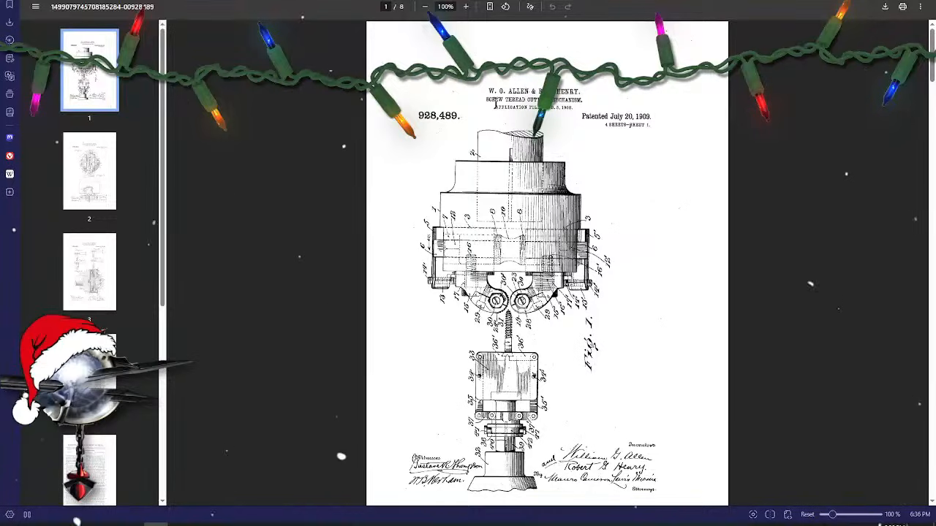
{"action": "scroll", "coordinate": [536, 250], "scroll_direction": "down", "scroll_amount": 5}
{"action": "scroll", "coordinate": [536, 251], "scroll_direction": "up", "scroll_amount": 2}
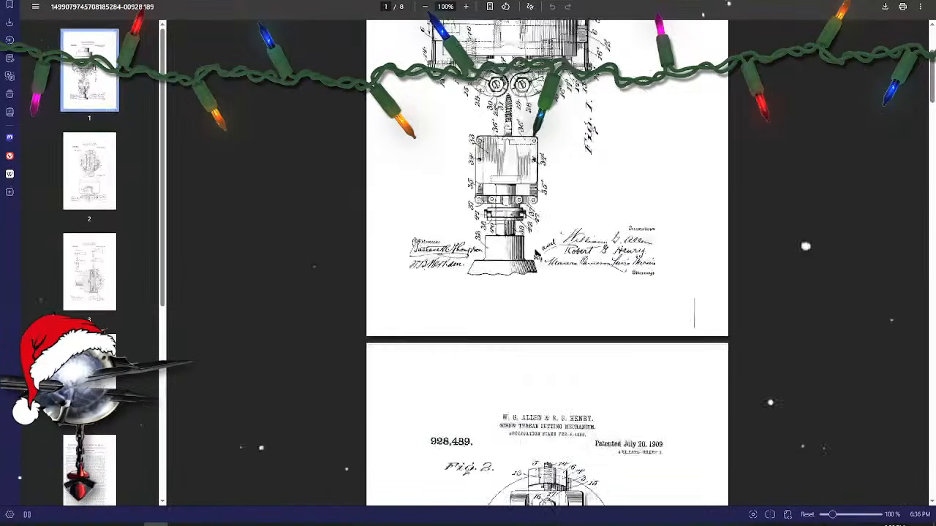
- Highlight "HARTFORD, CONNECTICUT" in the description on the screw-thread-cutting patent's web page, and return to its PDF
{"action": "left_click", "coordinate": [130, 0]}
{"action": "scroll", "coordinate": [303, 276], "scroll_direction": "down", "scroll_amount": 3}
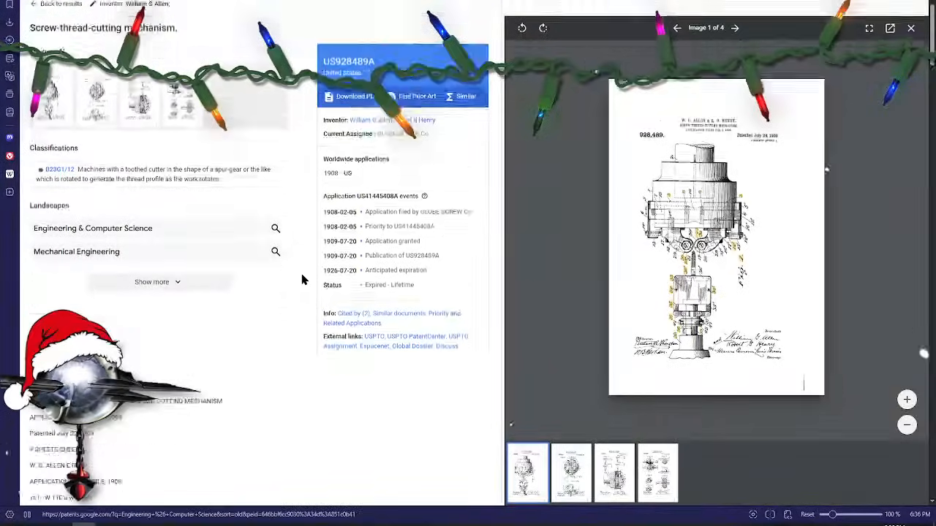
{"action": "scroll", "coordinate": [303, 279], "scroll_direction": "down", "scroll_amount": 4}
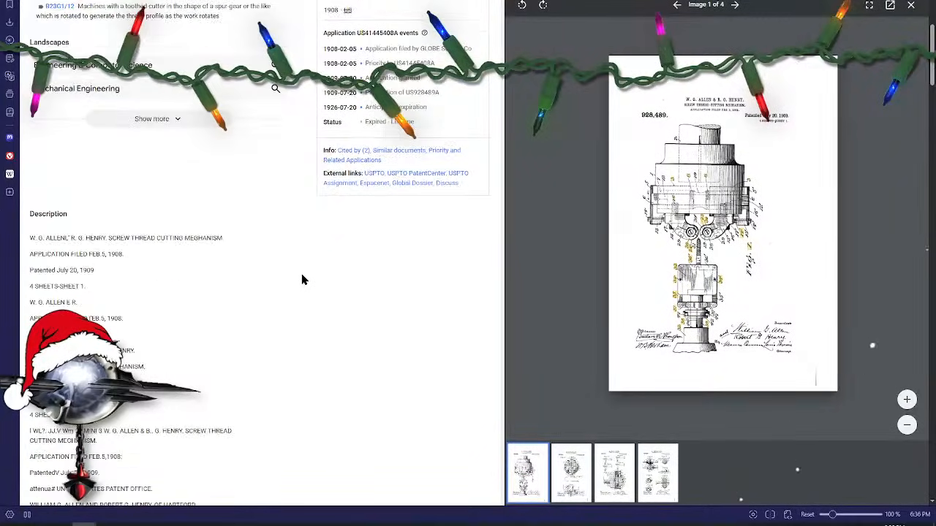
{"action": "scroll", "coordinate": [302, 278], "scroll_direction": "down", "scroll_amount": 1}
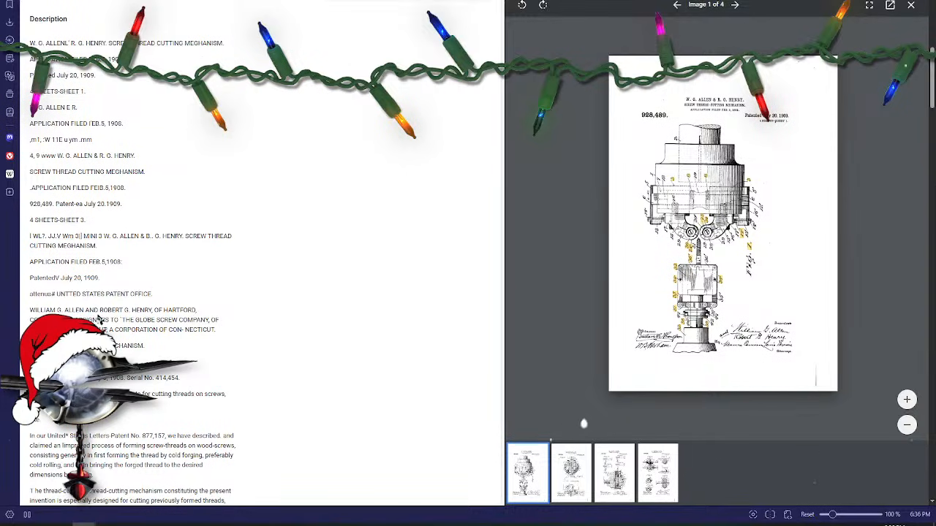
{"action": "left_click_drag", "start_coordinate": [163, 310], "coordinate": [198, 310]}
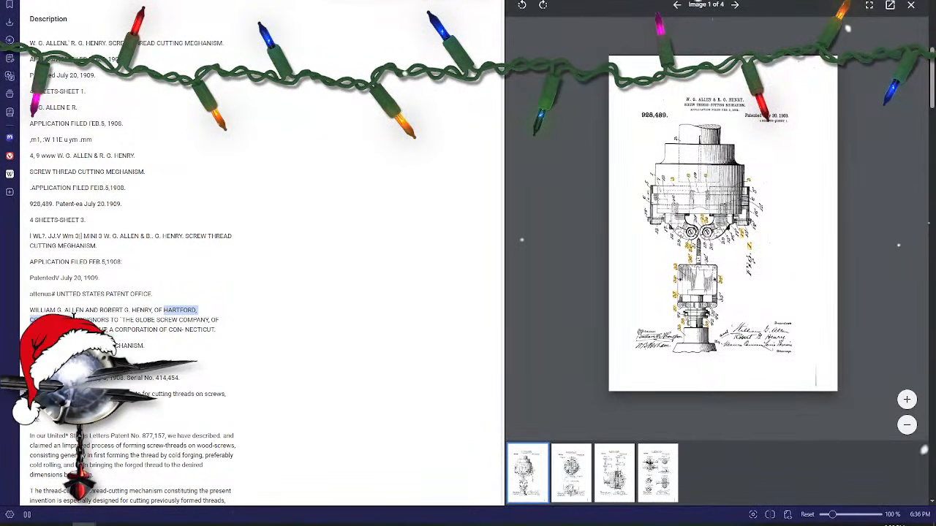
{"action": "scroll", "coordinate": [24, 277], "scroll_direction": "down", "scroll_amount": 1}
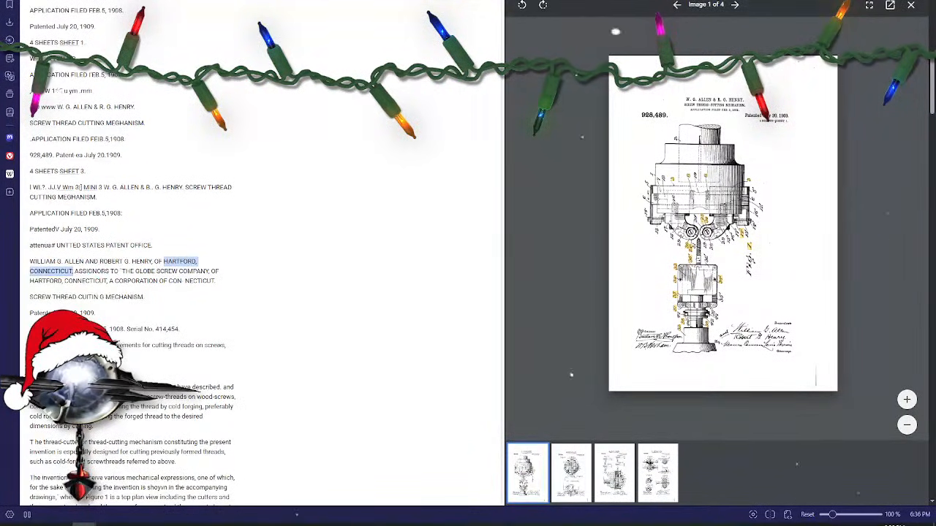
{"action": "left_click", "coordinate": [221, 1]}
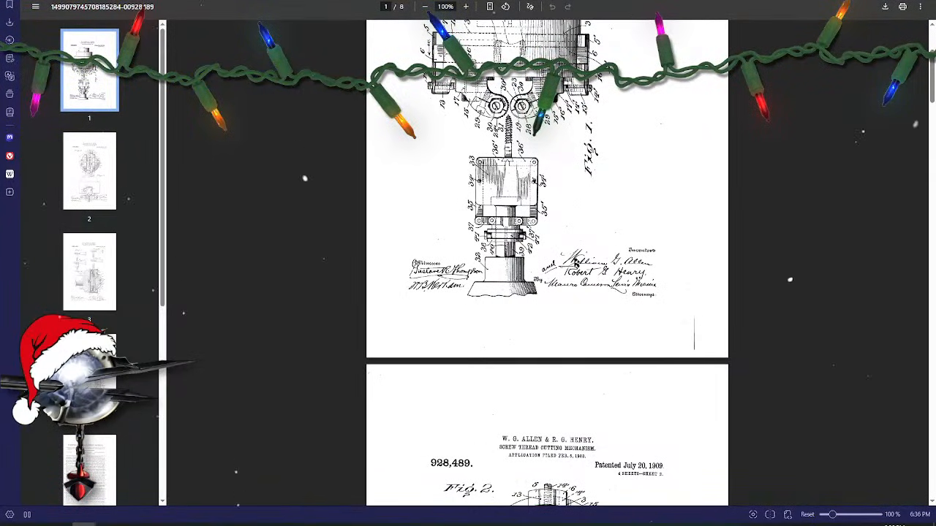
- Enlarge the patent PDF to 175% and examine the thread-cutting head and screw holder in Fig. 1
{"action": "scroll", "coordinate": [576, 261], "scroll_direction": "up", "scroll_amount": 2}
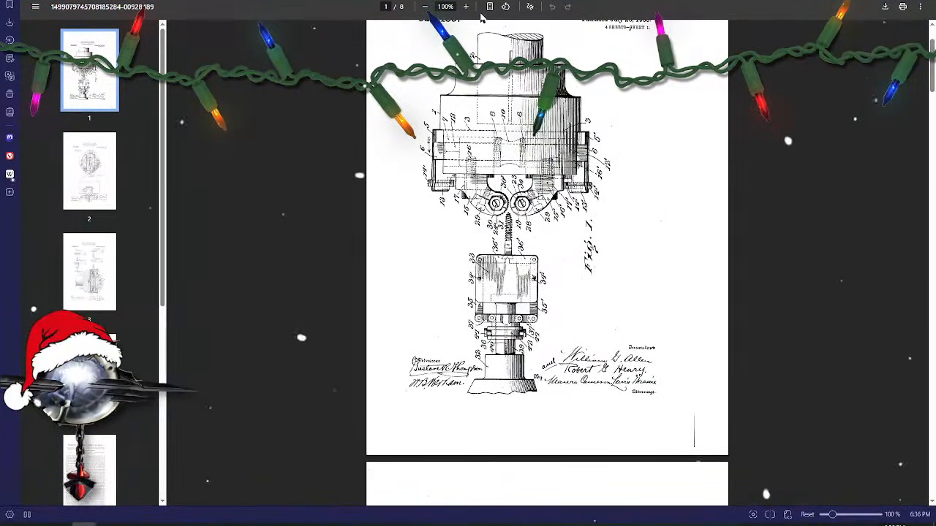
{"action": "left_click", "coordinate": [466, 7]}
{"action": "left_click", "coordinate": [466, 6]}
{"action": "left_click", "coordinate": [465, 6]}
{"action": "left_click", "coordinate": [465, 7]}
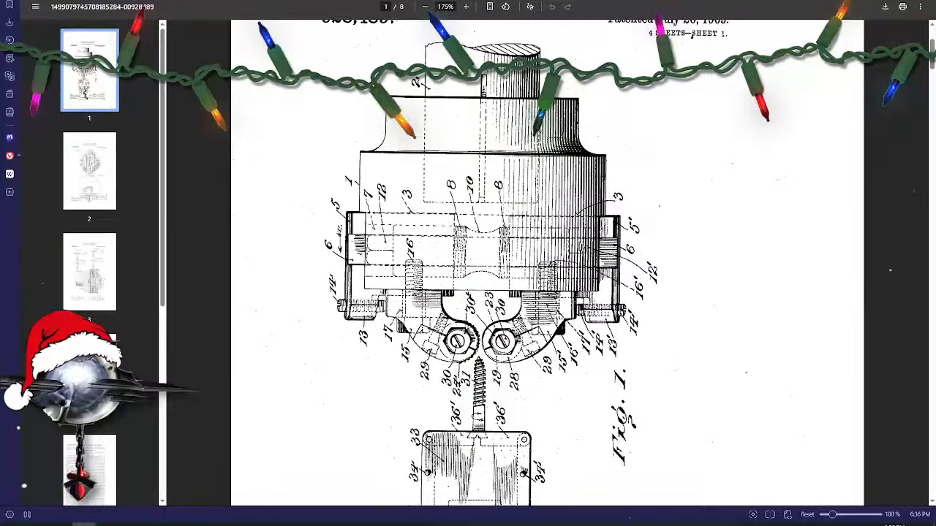
{"action": "scroll", "coordinate": [548, 264], "scroll_direction": "down", "scroll_amount": 3}
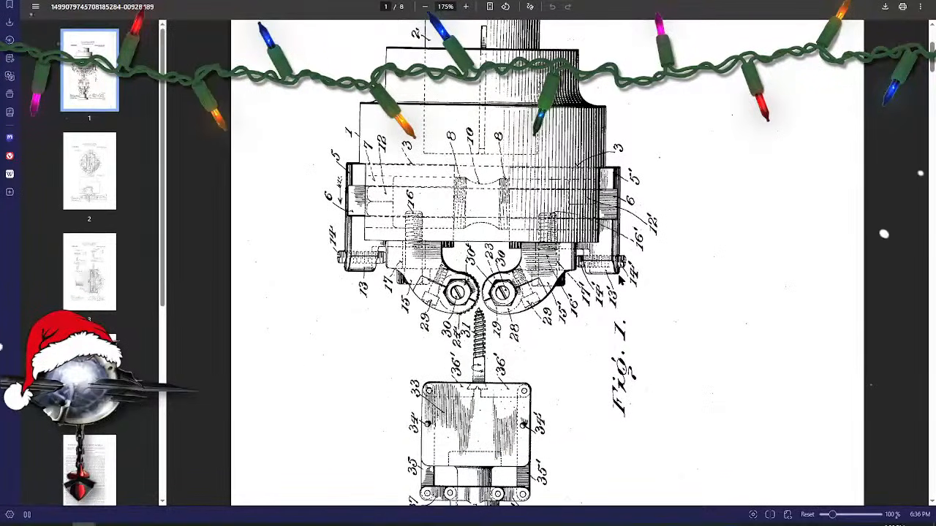
{"action": "scroll", "coordinate": [620, 280], "scroll_direction": "down", "scroll_amount": 7}
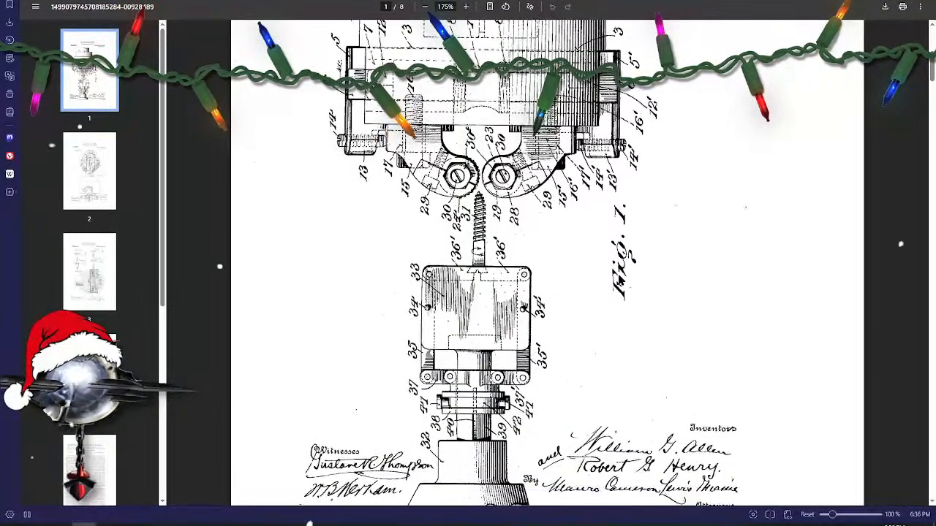
- Examine the end view of the cutter head in Fig. 2 on the second drawing sheet
{"action": "scroll", "coordinate": [620, 280], "scroll_direction": "down", "scroll_amount": 12}
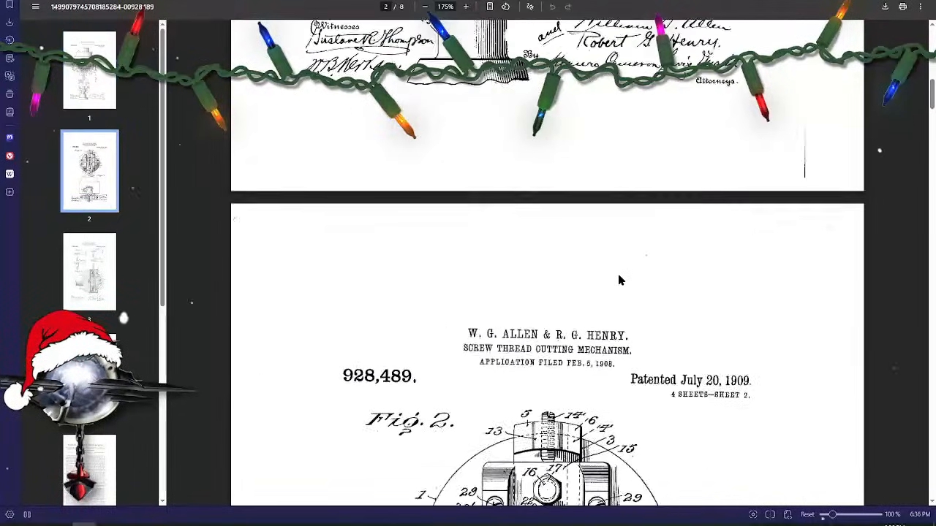
{"action": "scroll", "coordinate": [620, 280], "scroll_direction": "down", "scroll_amount": 3}
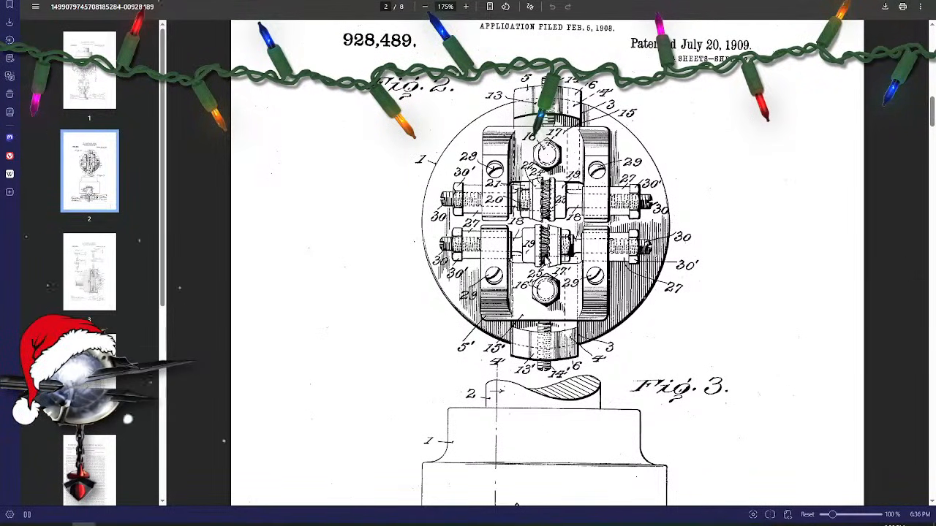
{"action": "scroll", "coordinate": [547, 263], "scroll_direction": "down", "scroll_amount": 3}
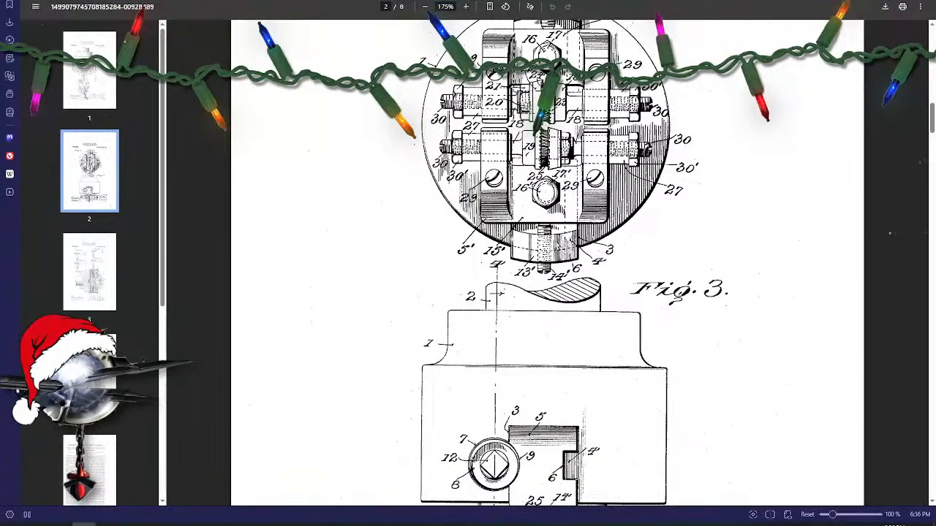
{"action": "scroll", "coordinate": [546, 263], "scroll_direction": "up", "scroll_amount": 3}
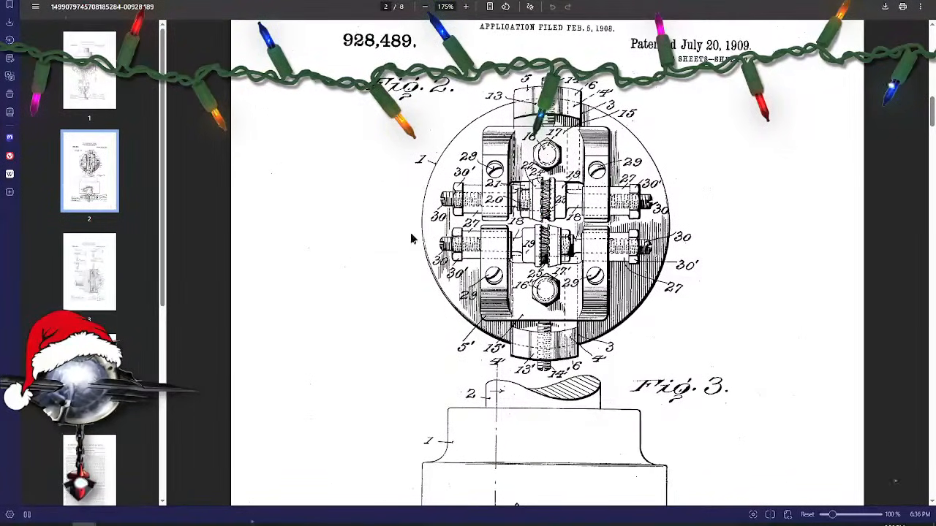
- Return to the first drawing sheet and compare the cutter head with the screw-holding spindle in Fig. 1
{"action": "scroll", "coordinate": [620, 259], "scroll_direction": "up", "scroll_amount": 15}
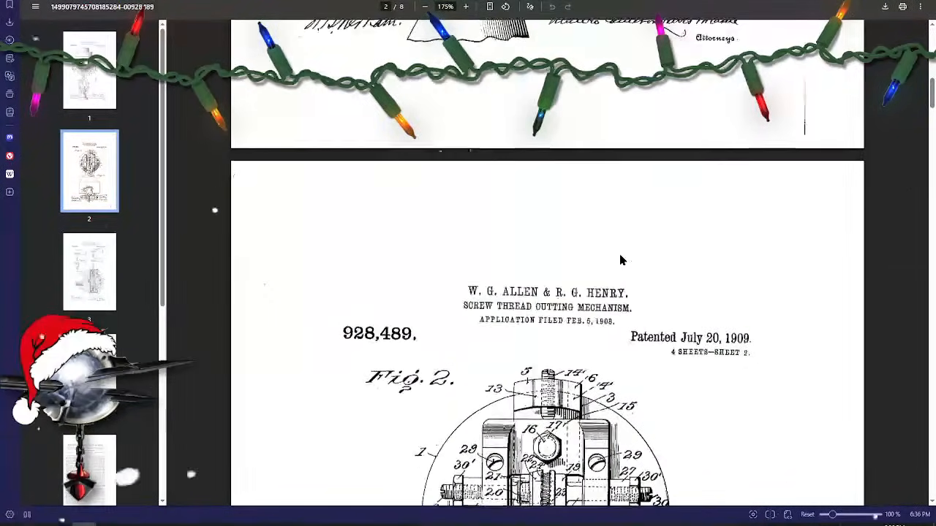
{"action": "scroll", "coordinate": [620, 259], "scroll_direction": "up", "scroll_amount": 2}
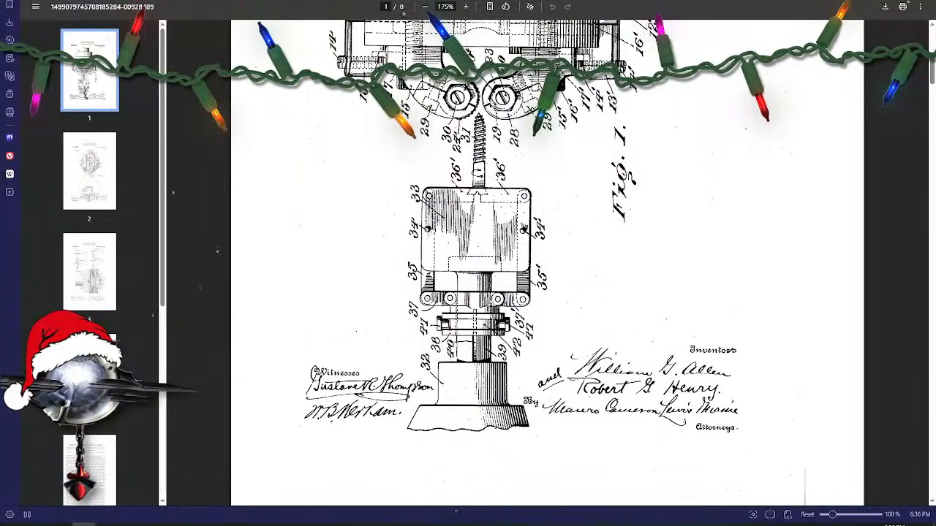
{"action": "scroll", "coordinate": [510, 192], "scroll_direction": "up", "scroll_amount": 5}
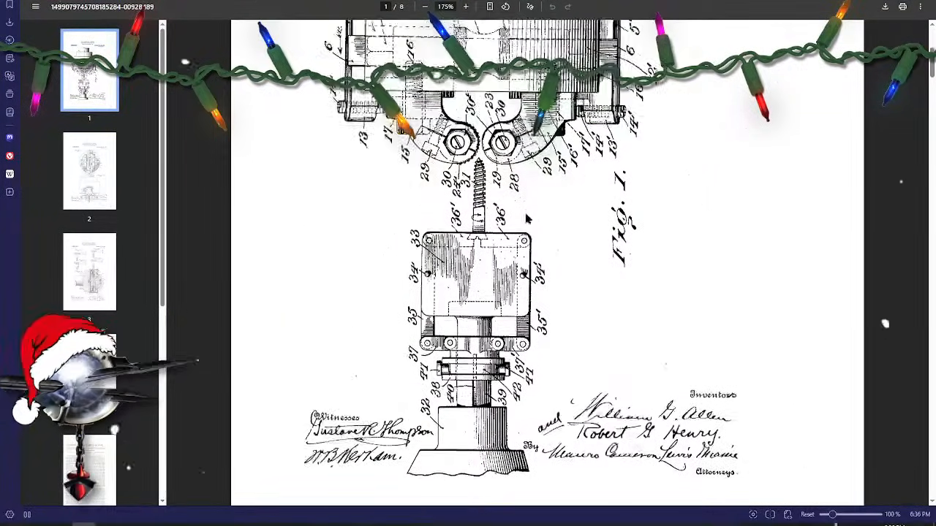
{"action": "scroll", "coordinate": [488, 283], "scroll_direction": "down", "scroll_amount": 4}
{"action": "scroll", "coordinate": [488, 283], "scroll_direction": "down", "scroll_amount": 1}
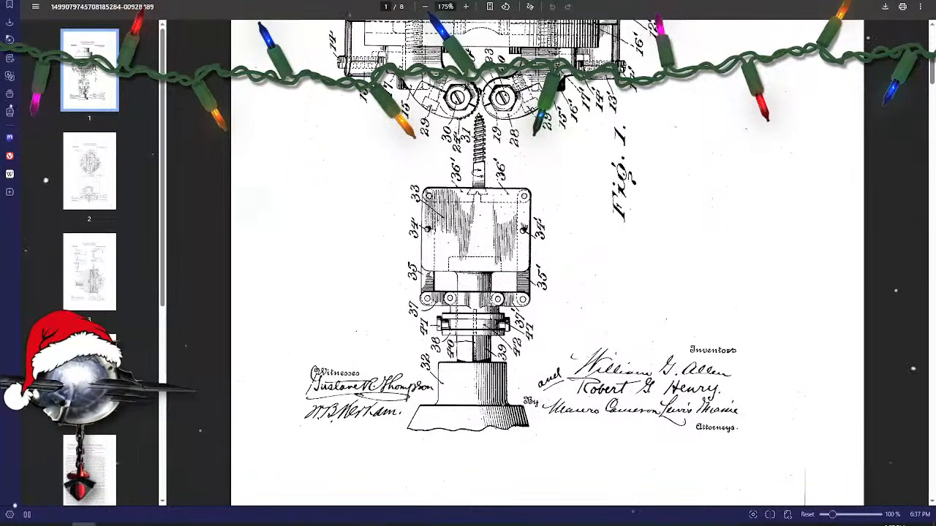
{"action": "scroll", "coordinate": [487, 283], "scroll_direction": "up", "scroll_amount": 3}
{"action": "scroll", "coordinate": [487, 283], "scroll_direction": "up", "scroll_amount": 2}
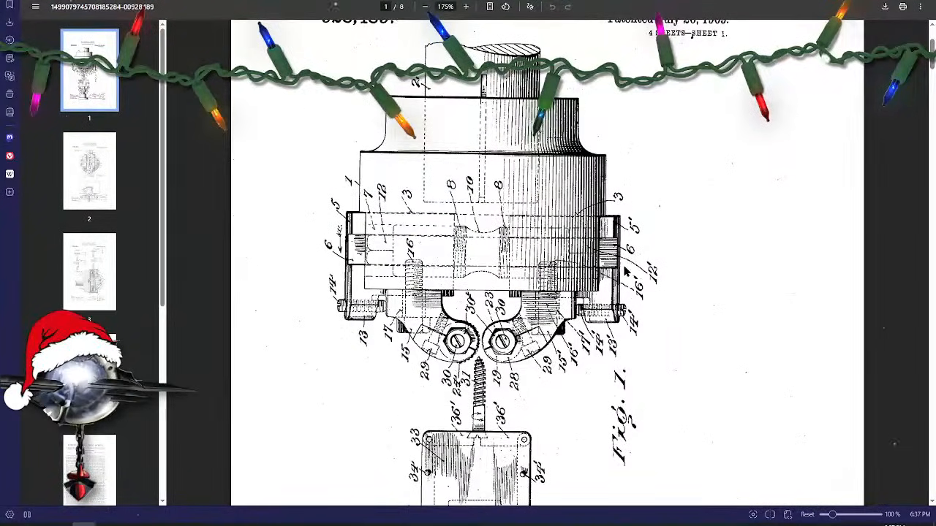
{"action": "scroll", "coordinate": [625, 306], "scroll_direction": "down", "scroll_amount": 4}
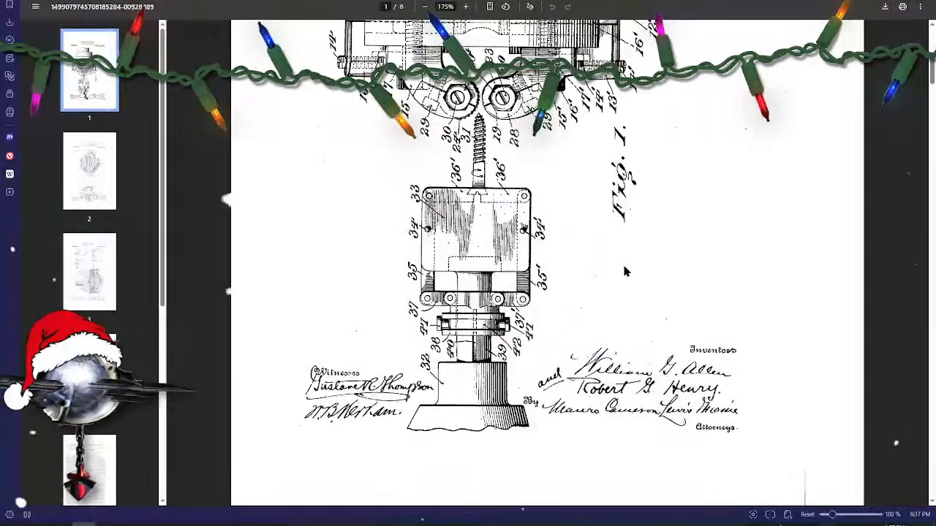
- View Fig. 2 again and study the side view of the head in Fig. 3 on sheet 2
{"action": "scroll", "coordinate": [625, 272], "scroll_direction": "down", "scroll_amount": 2}
{"action": "scroll", "coordinate": [625, 271], "scroll_direction": "down", "scroll_amount": 6}
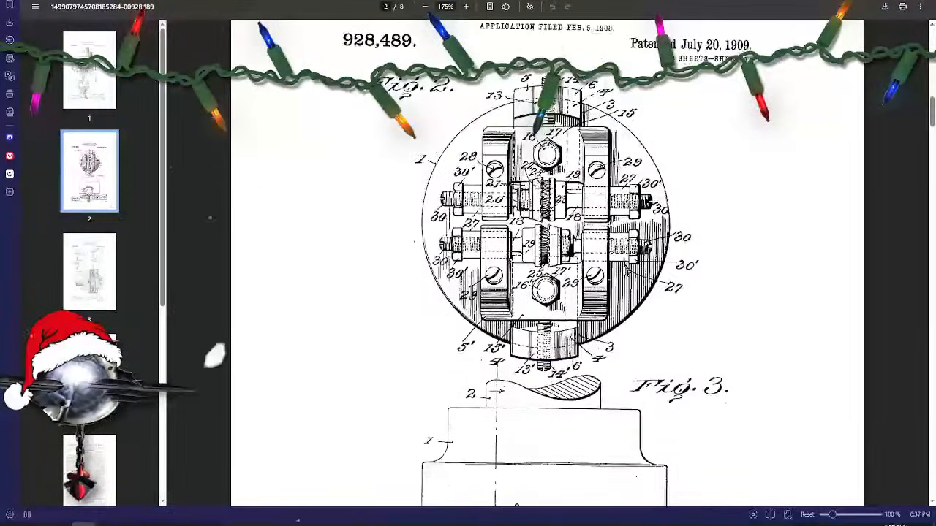
{"action": "scroll", "coordinate": [625, 271], "scroll_direction": "down", "scroll_amount": 4}
{"action": "scroll", "coordinate": [625, 271], "scroll_direction": "down", "scroll_amount": 6}
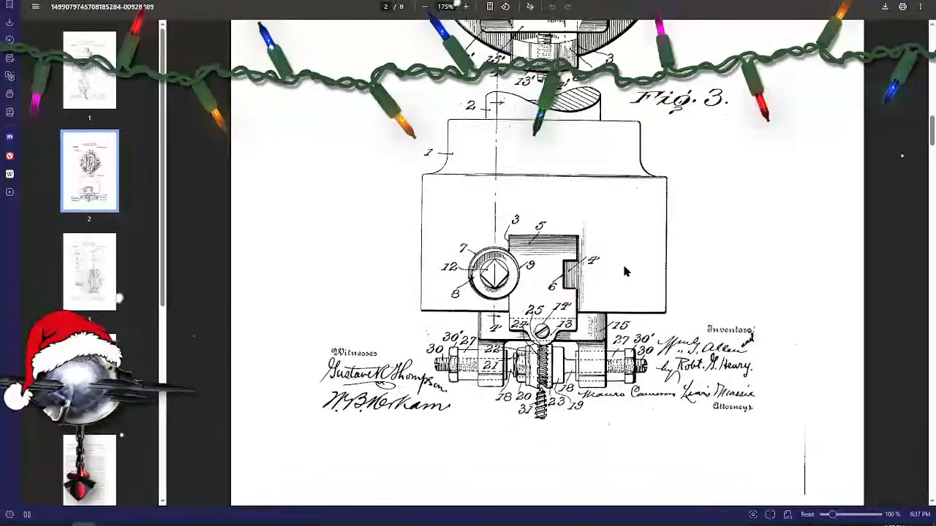
- Examine the screw and cutter profiles in Figs. 11 to 14 and the Fig. 4 section on sheet 3
{"action": "scroll", "coordinate": [625, 271], "scroll_direction": "down", "scroll_amount": 3}
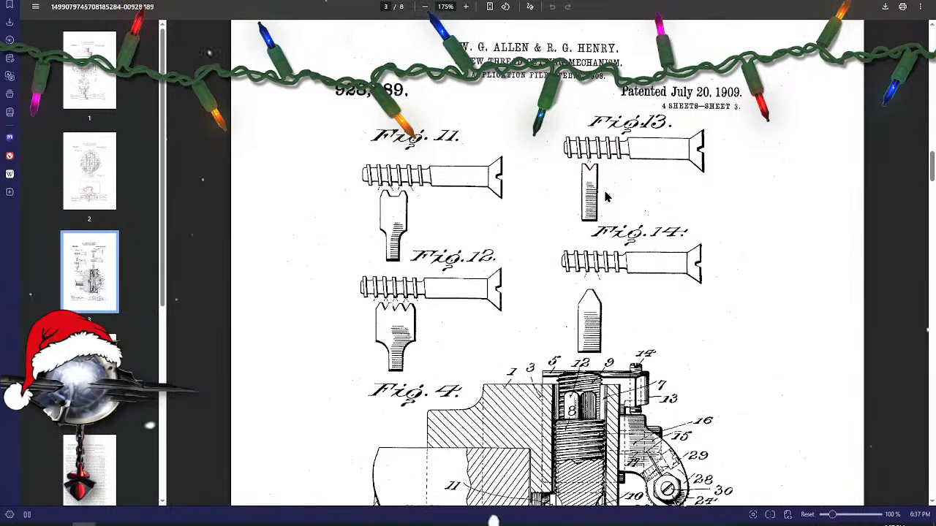
{"action": "scroll", "coordinate": [589, 281], "scroll_direction": "down", "scroll_amount": 1}
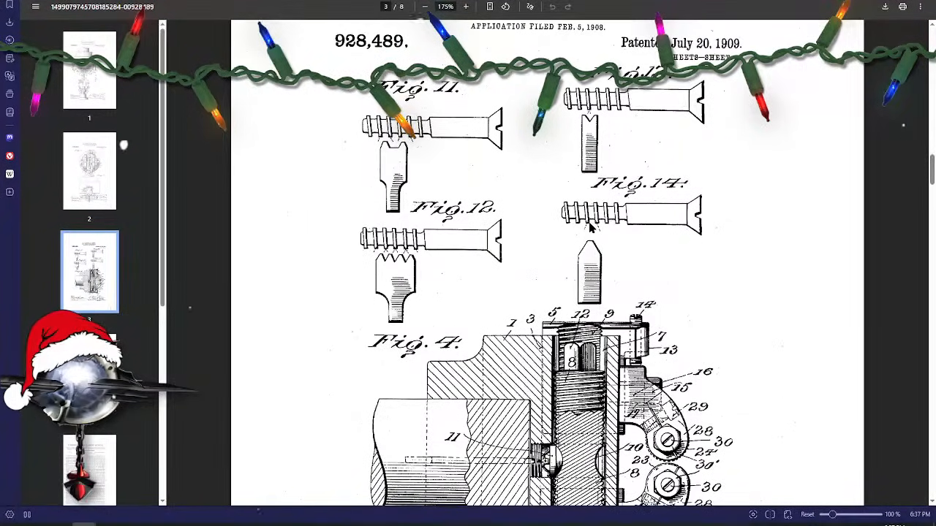
{"action": "scroll", "coordinate": [591, 228], "scroll_direction": "down", "scroll_amount": 5}
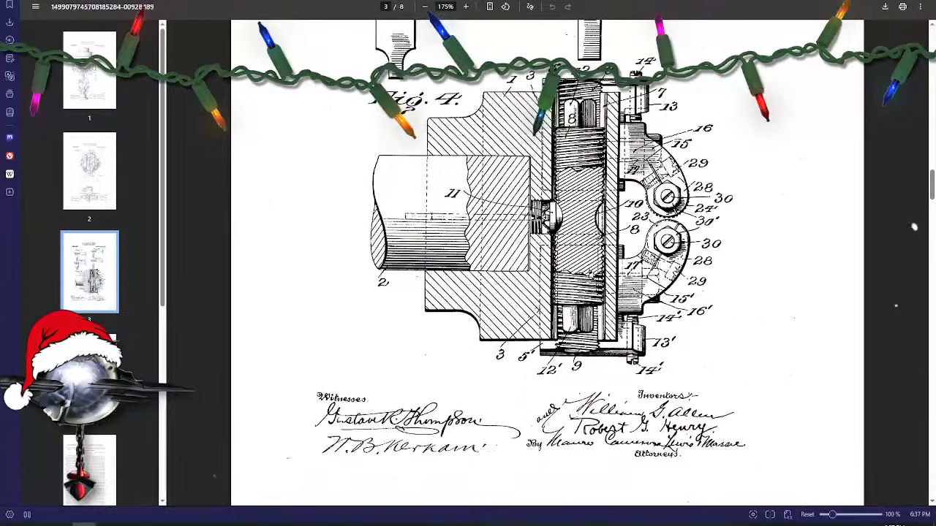
- Study the rotary cutters and their engagement with the screw in Figs. 5 to 10 on sheet 4
{"action": "scroll", "coordinate": [593, 303], "scroll_direction": "down", "scroll_amount": 13}
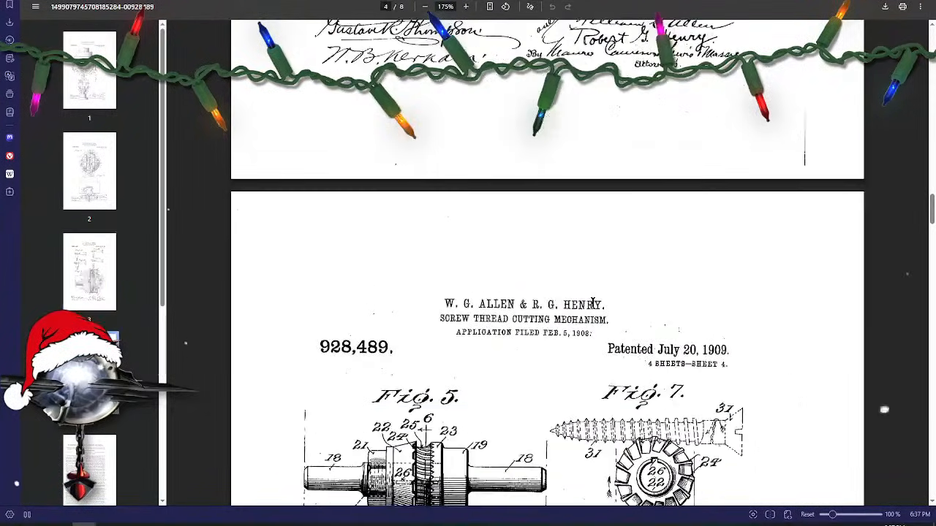
{"action": "scroll", "coordinate": [592, 304], "scroll_direction": "down", "scroll_amount": 1}
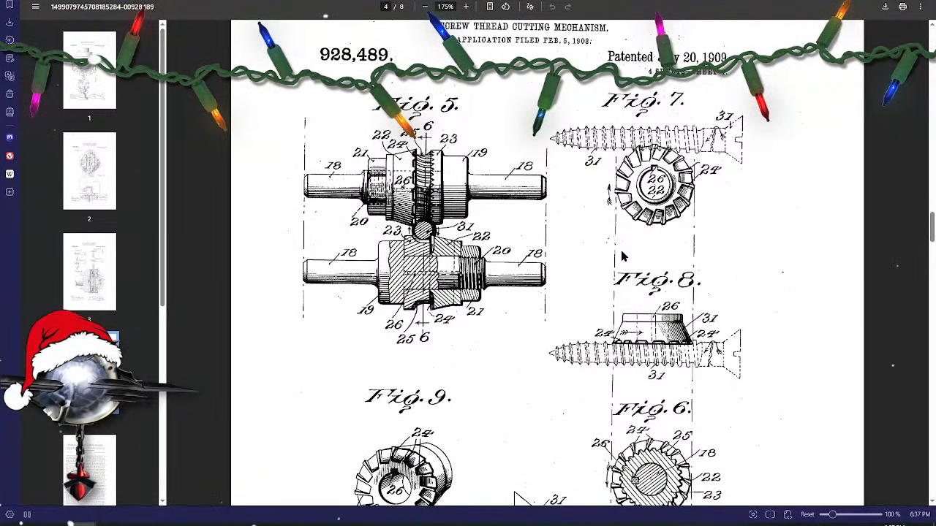
{"action": "scroll", "coordinate": [622, 256], "scroll_direction": "down", "scroll_amount": 4}
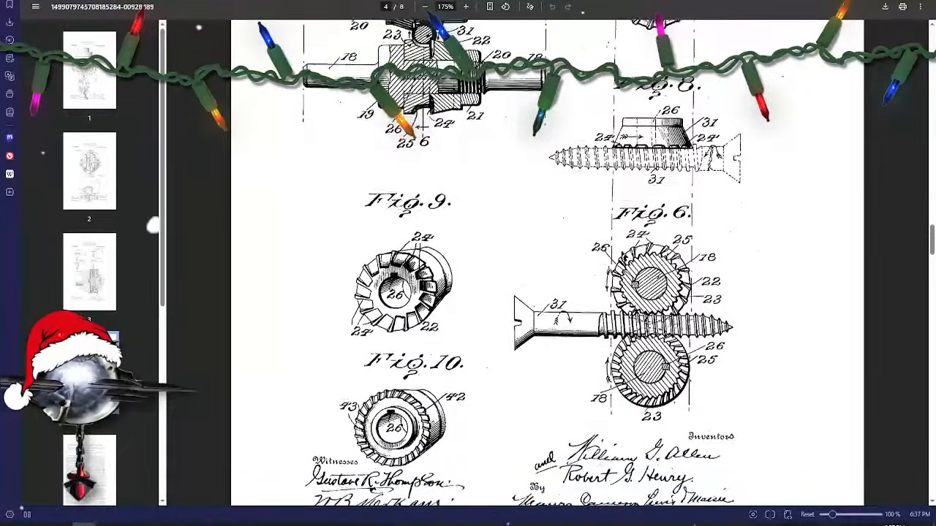
{"action": "scroll", "coordinate": [548, 263], "scroll_direction": "down", "scroll_amount": 2}
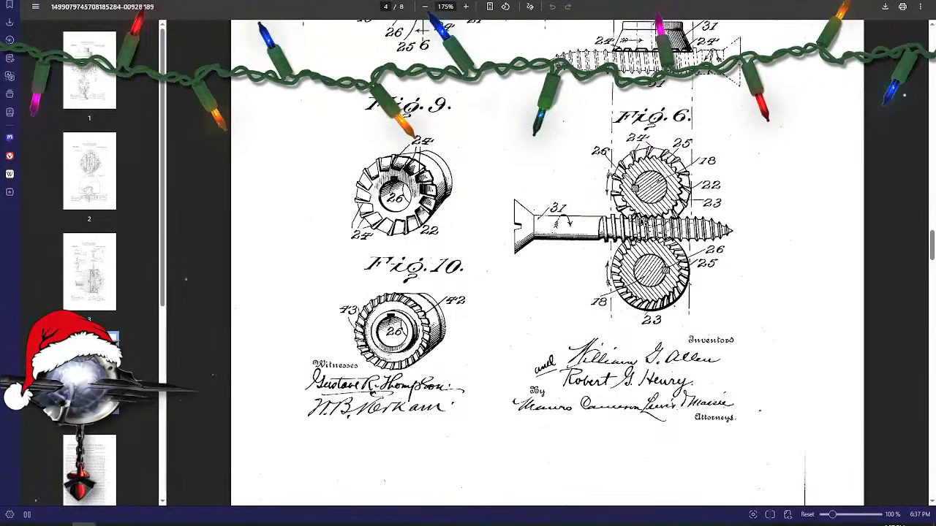
{"action": "scroll", "coordinate": [548, 263], "scroll_direction": "up", "scroll_amount": 4}
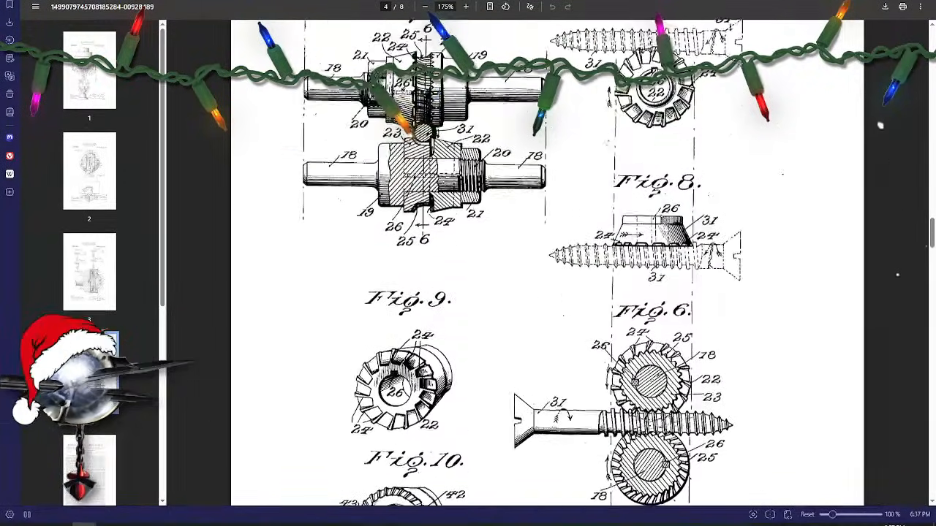
{"action": "scroll", "coordinate": [727, 297], "scroll_direction": "down", "scroll_amount": 3}
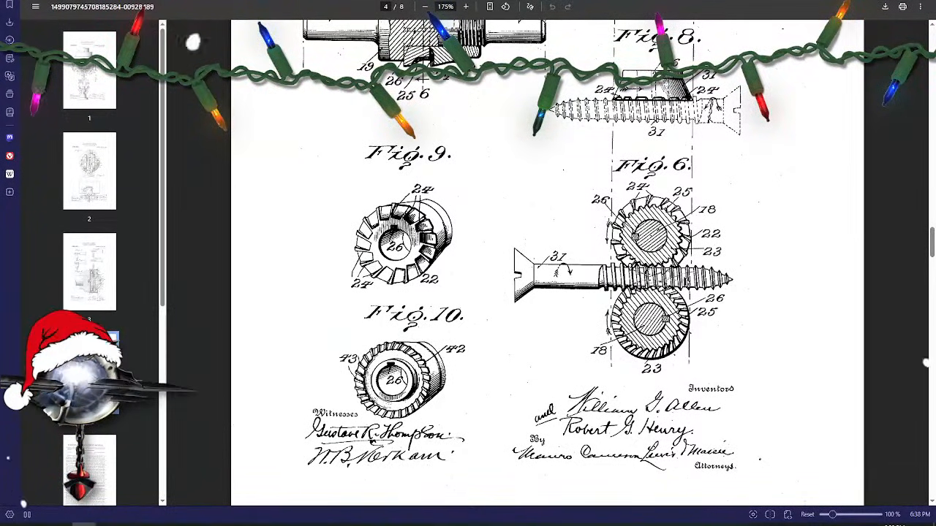
{"action": "scroll", "coordinate": [547, 263], "scroll_direction": "down", "scroll_amount": 3}
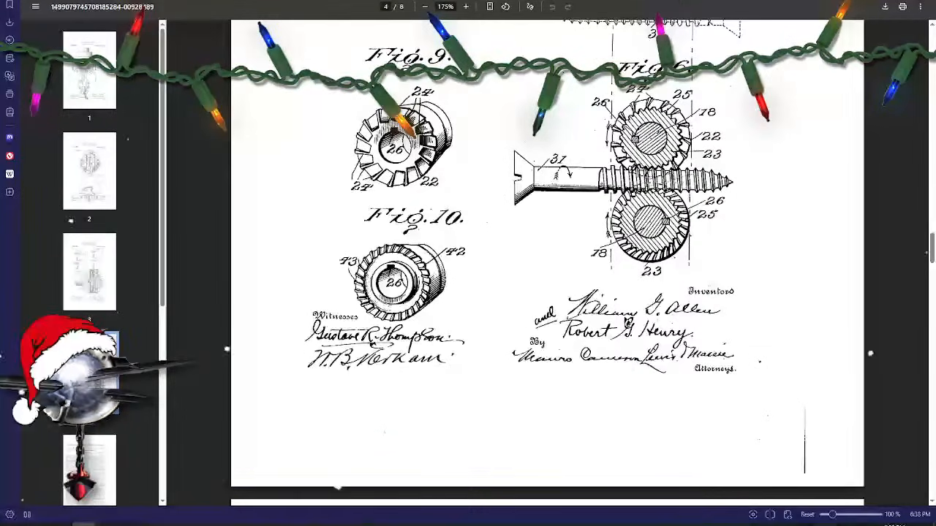
{"action": "scroll", "coordinate": [547, 263], "scroll_direction": "up", "scroll_amount": 3}
{"action": "scroll", "coordinate": [625, 321], "scroll_direction": "up", "scroll_amount": 15}
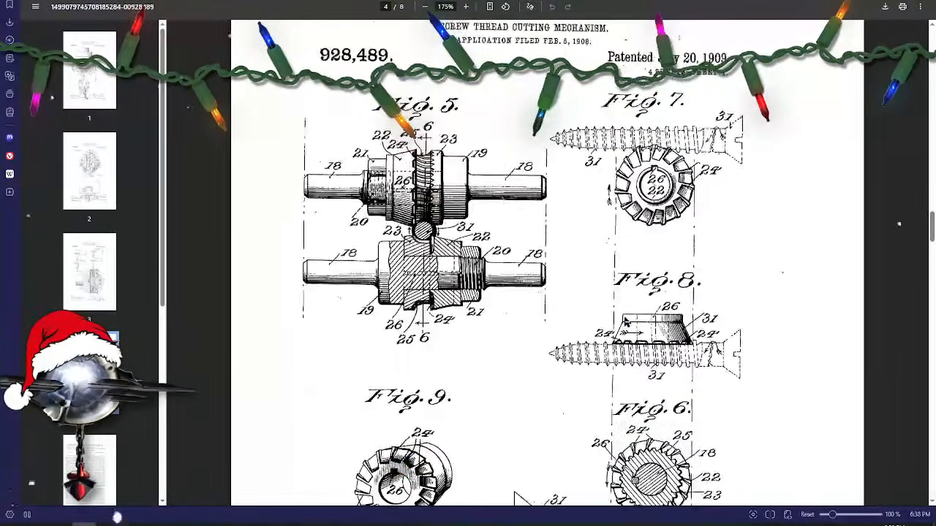
- Go back through the drawing sheets past Fig. 3 to Fig. 1 on the first sheet
{"action": "scroll", "coordinate": [625, 322], "scroll_direction": "up", "scroll_amount": 15}
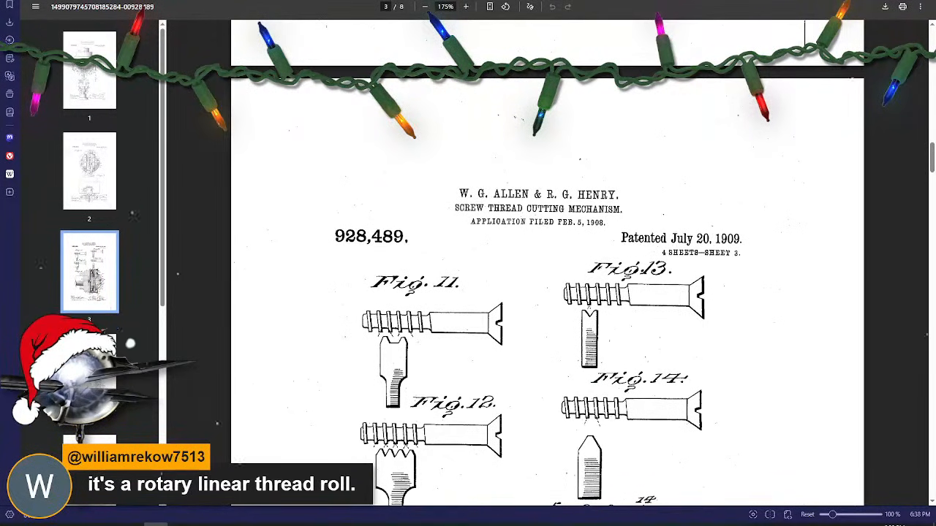
{"action": "scroll", "coordinate": [589, 275], "scroll_direction": "up", "scroll_amount": 10}
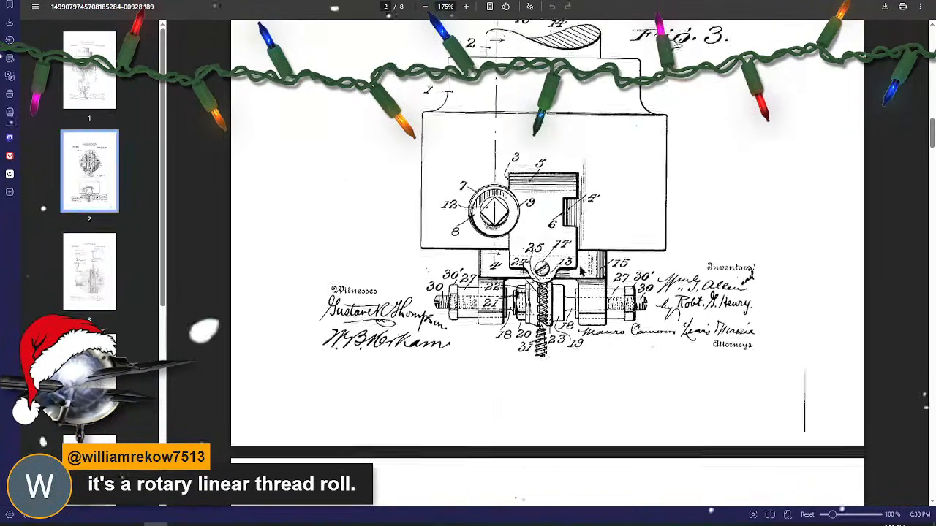
{"action": "scroll", "coordinate": [584, 265], "scroll_direction": "up", "scroll_amount": 10}
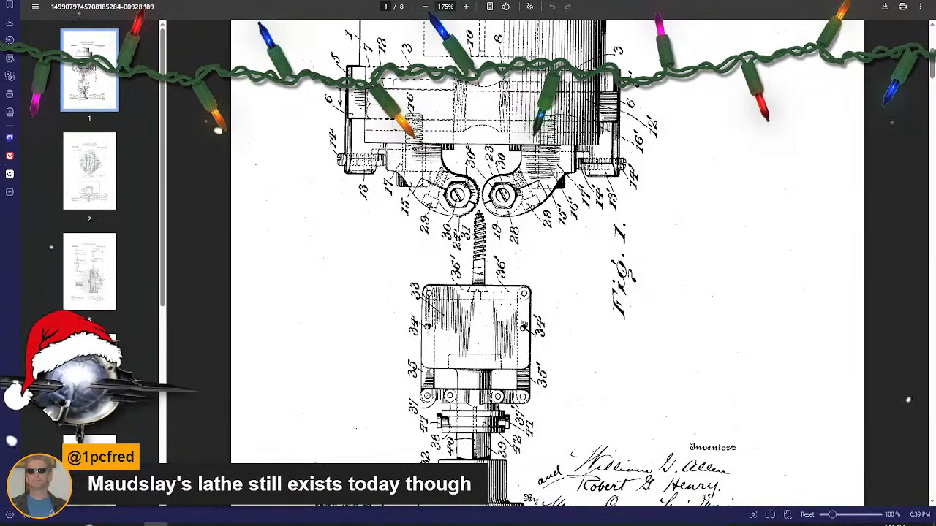
- Search DuckDuckGo for "maudslay's lathe" in a new tab and open the Henry Maudslay Wikipedia article
{"action": "key", "text": "ctrl+t"}
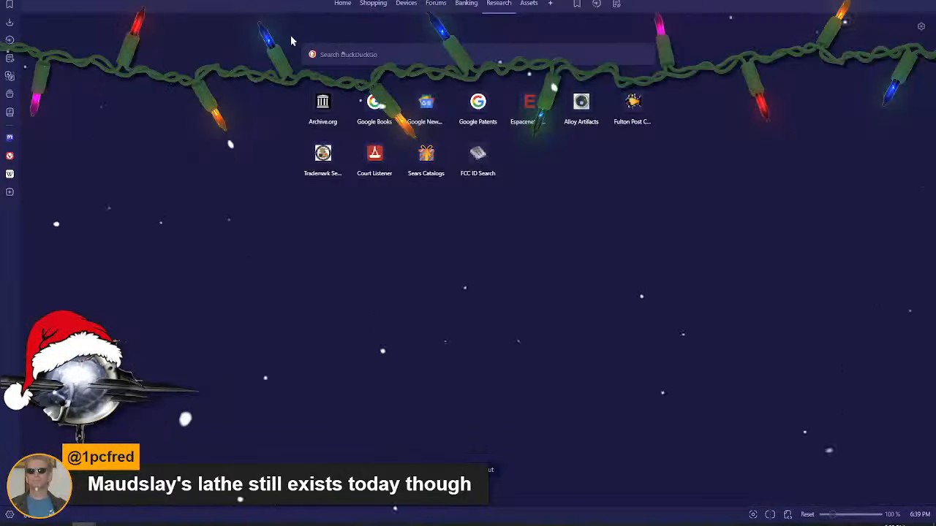
{"action": "left_click", "coordinate": [378, 58]}
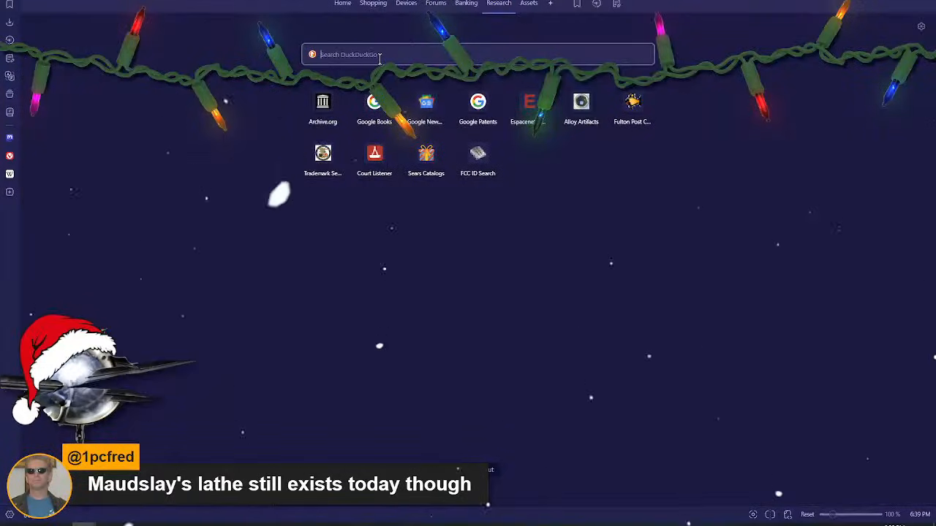
{"action": "type", "text": "maudslay's lath"}
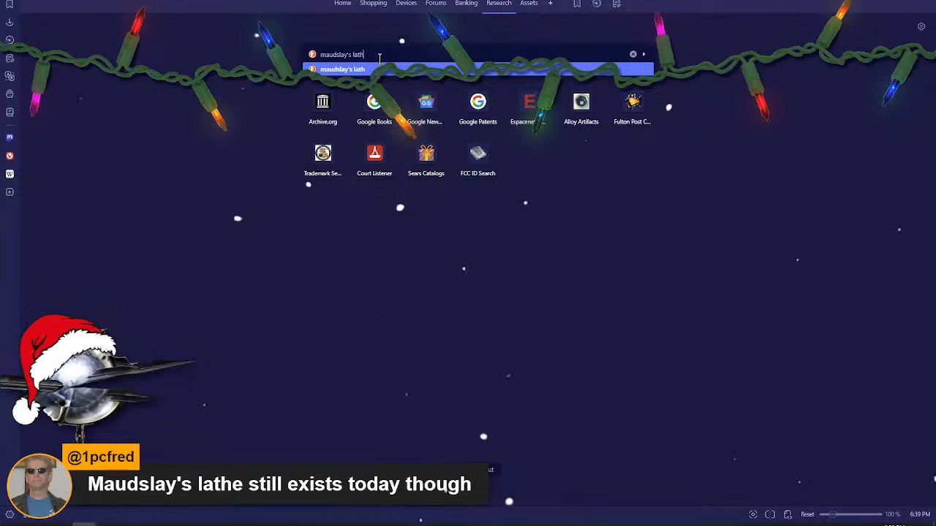
{"action": "key", "text": "Return"}
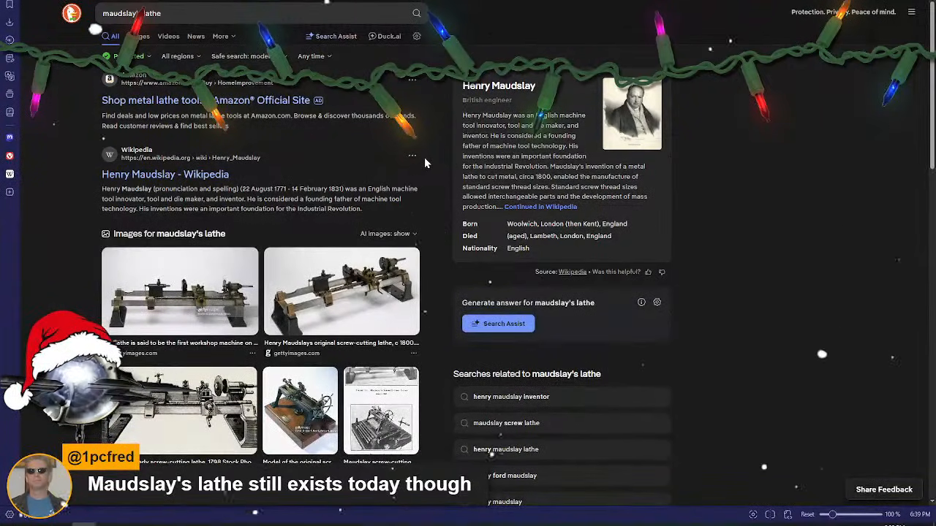
{"action": "left_click", "coordinate": [208, 173]}
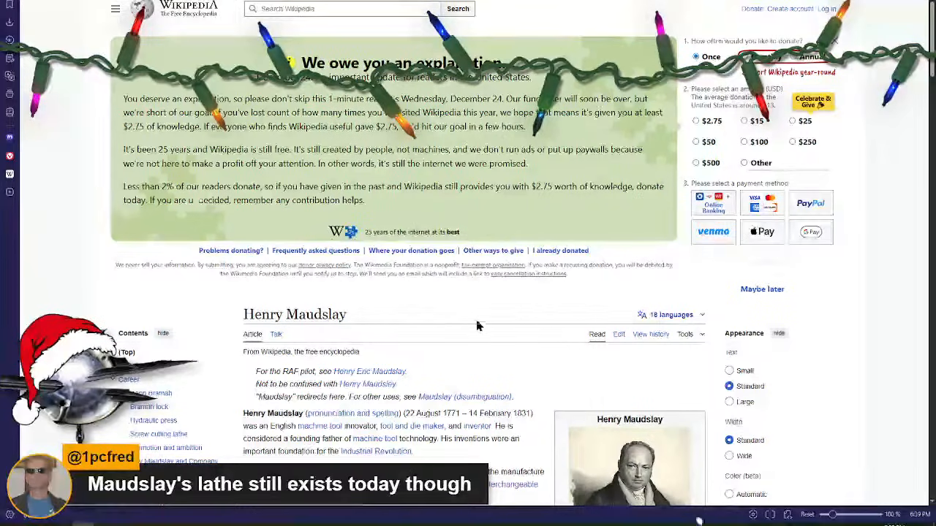
- Read the Henry Maudslay article from the introduction through the Bramah and screw cutting lathe sections
{"action": "scroll", "coordinate": [554, 329], "scroll_direction": "down", "scroll_amount": 3}
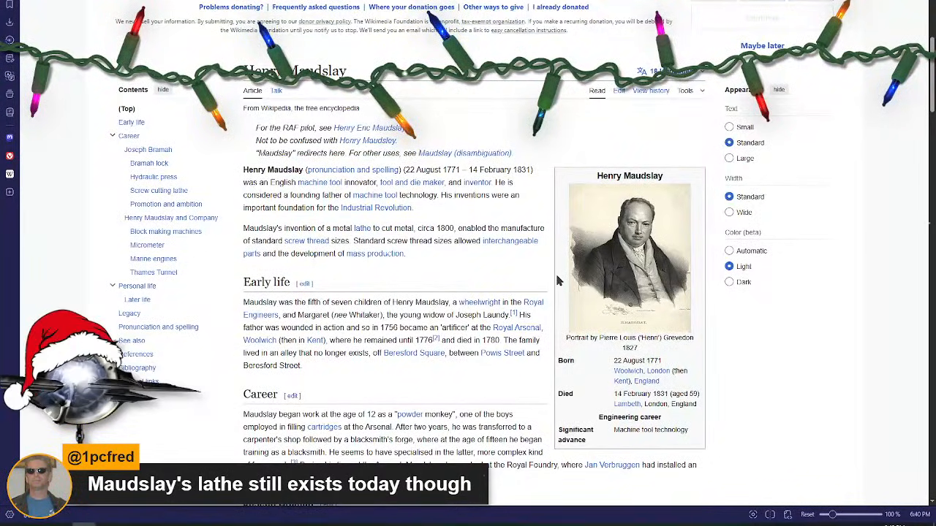
{"action": "scroll", "coordinate": [557, 281], "scroll_direction": "down", "scroll_amount": 3}
{"action": "scroll", "coordinate": [557, 276], "scroll_direction": "down", "scroll_amount": 2}
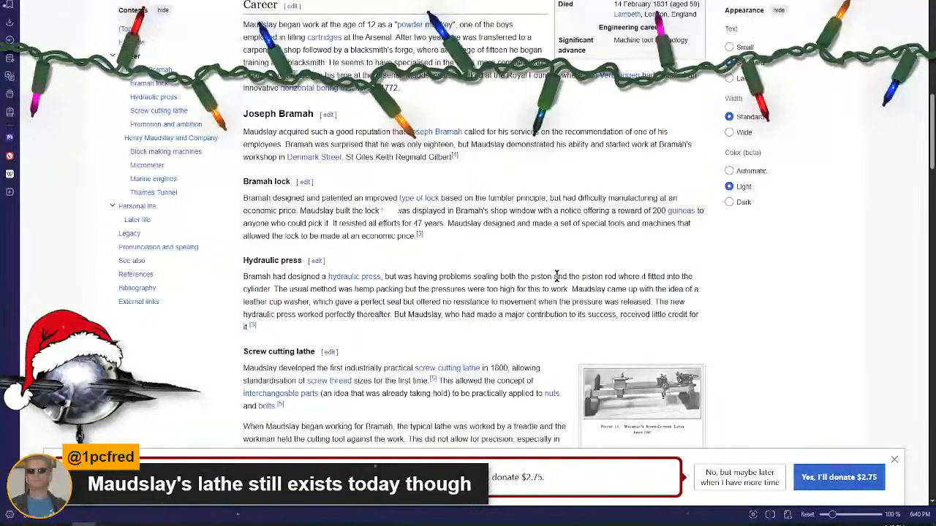
{"action": "scroll", "coordinate": [557, 276], "scroll_direction": "down", "scroll_amount": 1}
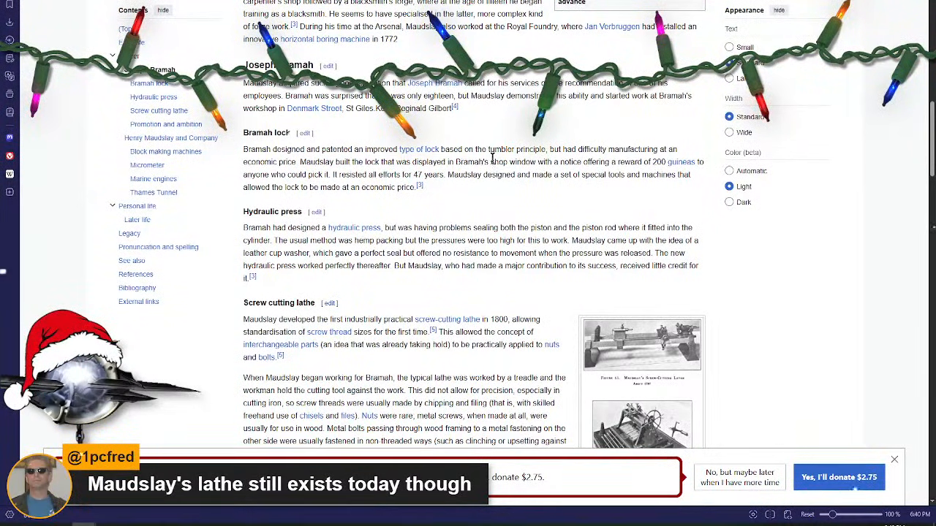
{"action": "scroll", "coordinate": [467, 225], "scroll_direction": "down", "scroll_amount": 3}
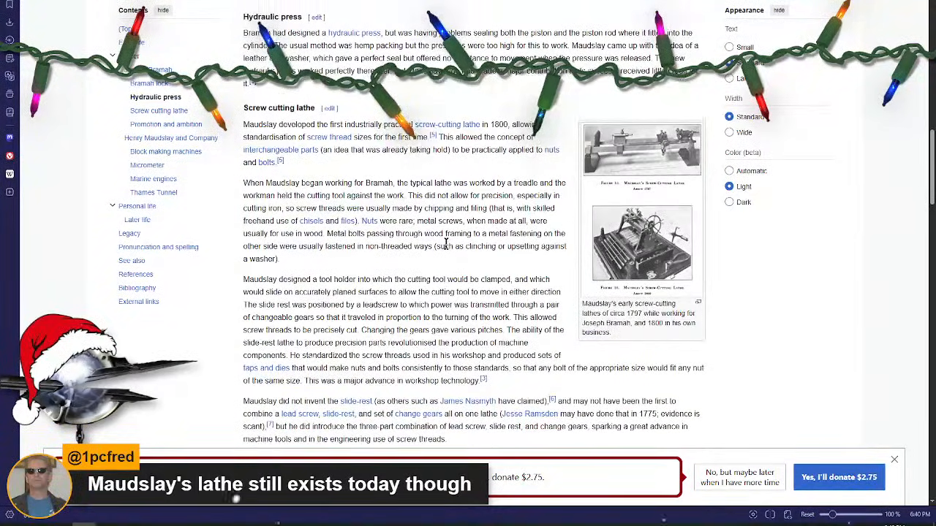
{"action": "scroll", "coordinate": [445, 243], "scroll_direction": "down", "scroll_amount": 3}
{"action": "scroll", "coordinate": [442, 245], "scroll_direction": "down", "scroll_amount": 2}
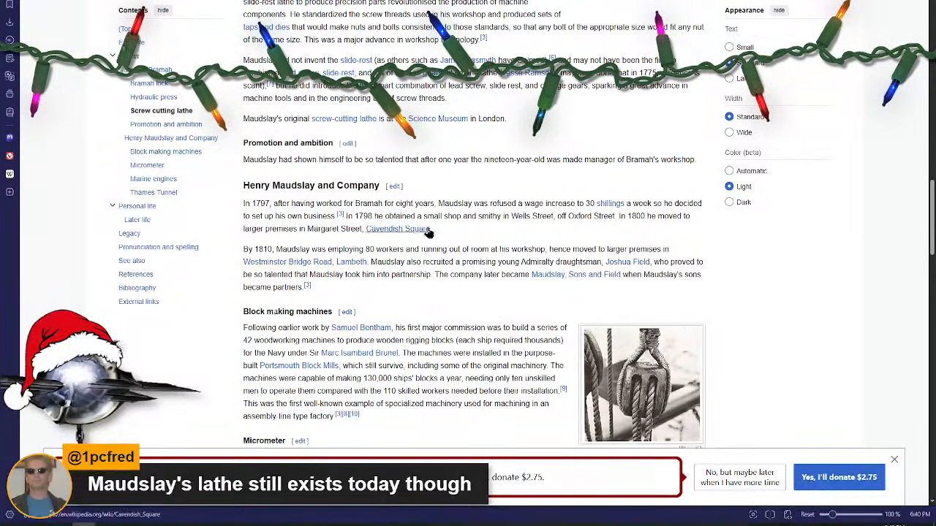
- Read the article's sections on Maudslay's company, block making machines, micrometer, marine engines, Thames Tunnel, personal life and legacy
{"action": "scroll", "coordinate": [496, 231], "scroll_direction": "down", "scroll_amount": 1}
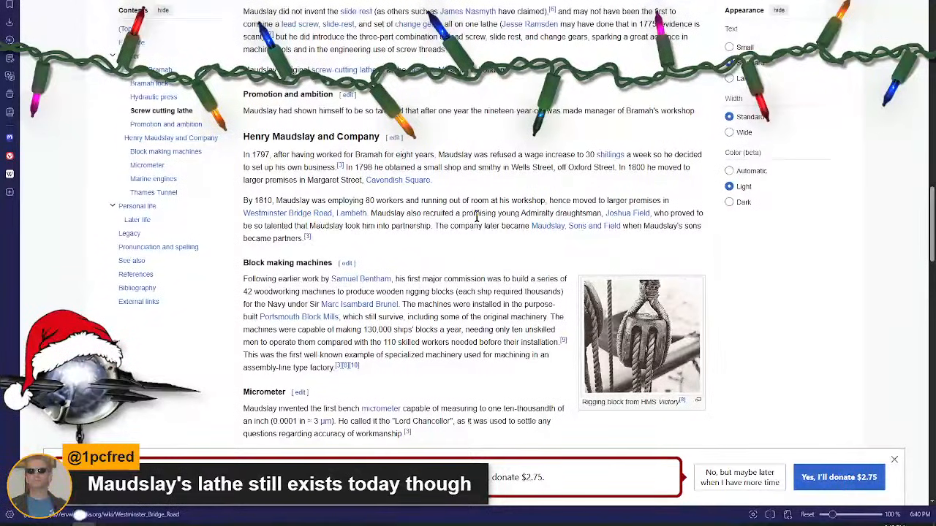
{"action": "scroll", "coordinate": [325, 232], "scroll_direction": "down", "scroll_amount": 1}
{"action": "scroll", "coordinate": [325, 232], "scroll_direction": "down", "scroll_amount": 2}
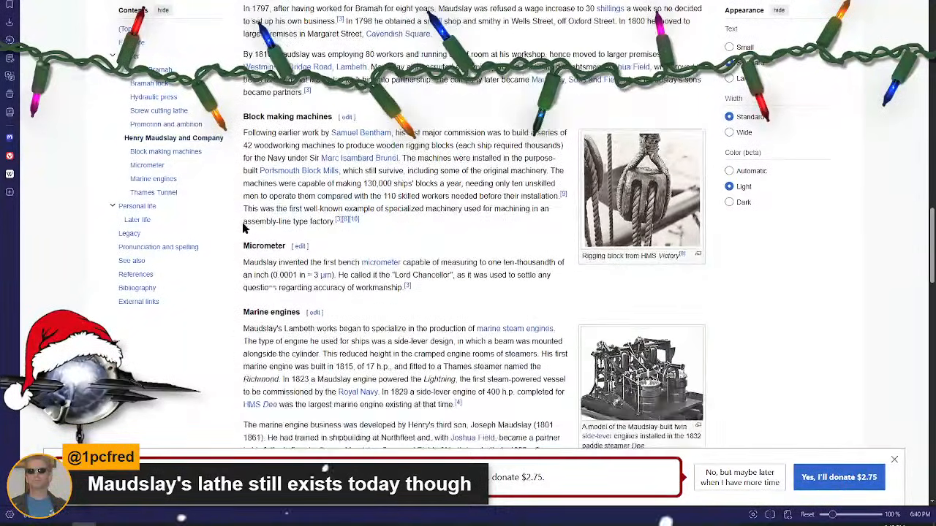
{"action": "scroll", "coordinate": [249, 243], "scroll_direction": "down", "scroll_amount": 2}
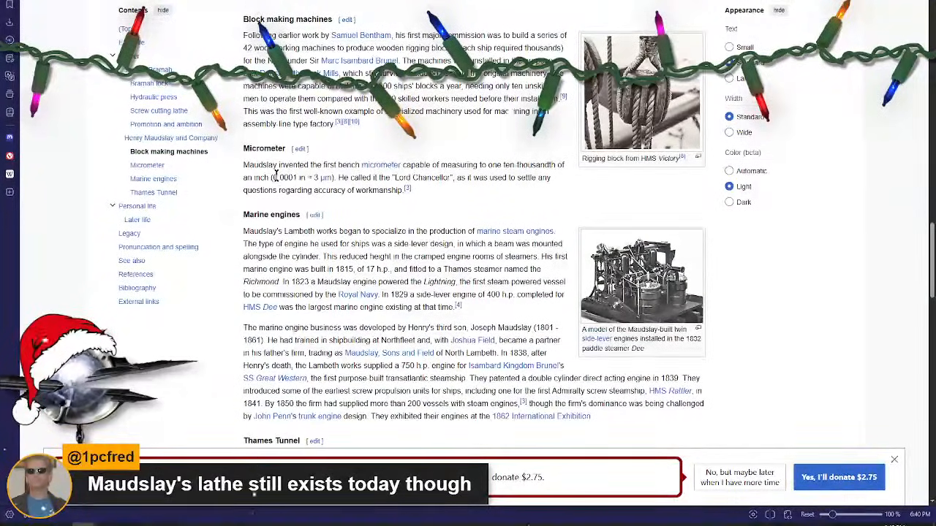
{"action": "scroll", "coordinate": [380, 175], "scroll_direction": "down", "scroll_amount": 3}
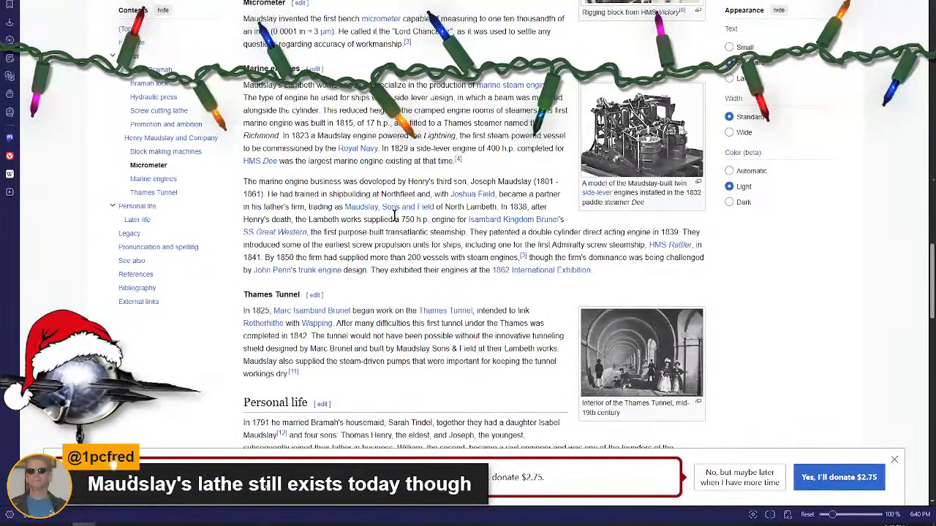
{"action": "scroll", "coordinate": [393, 212], "scroll_direction": "down", "scroll_amount": 1}
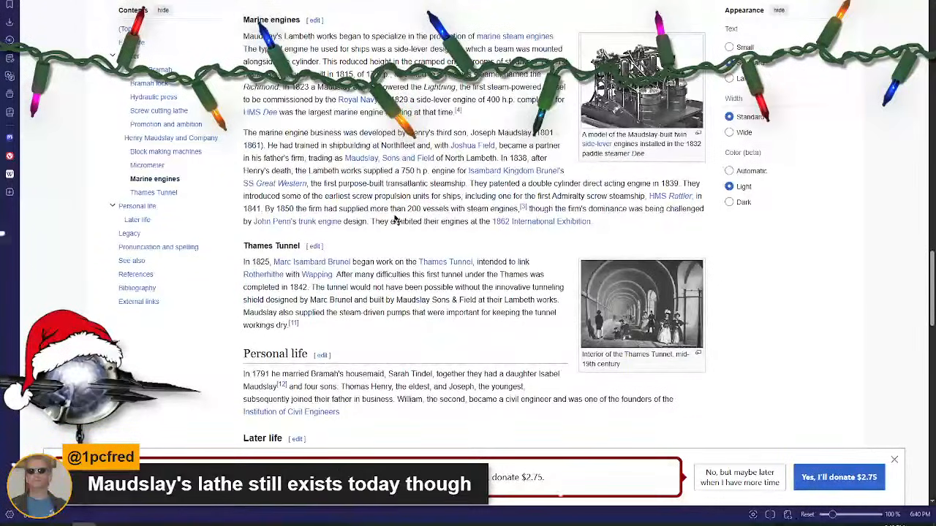
{"action": "scroll", "coordinate": [394, 219], "scroll_direction": "down", "scroll_amount": 3}
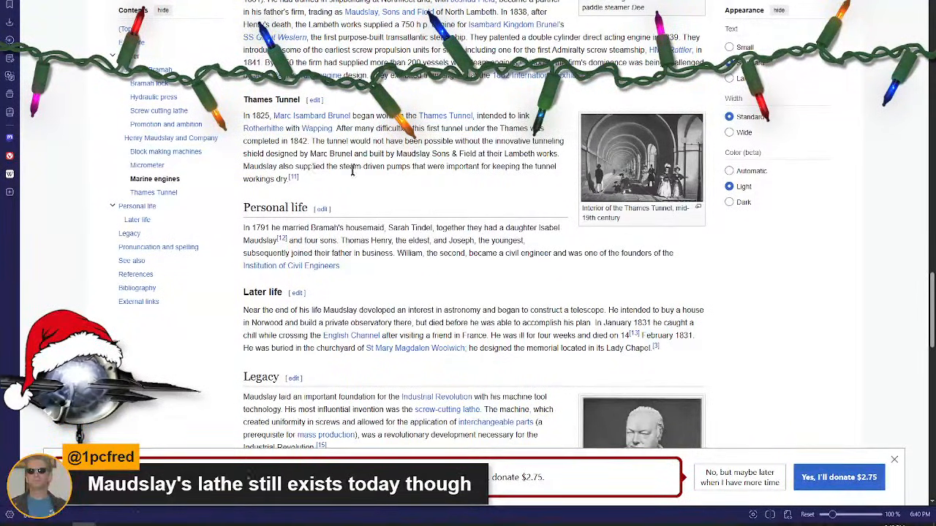
{"action": "scroll", "coordinate": [463, 201], "scroll_direction": "down", "scroll_amount": 3}
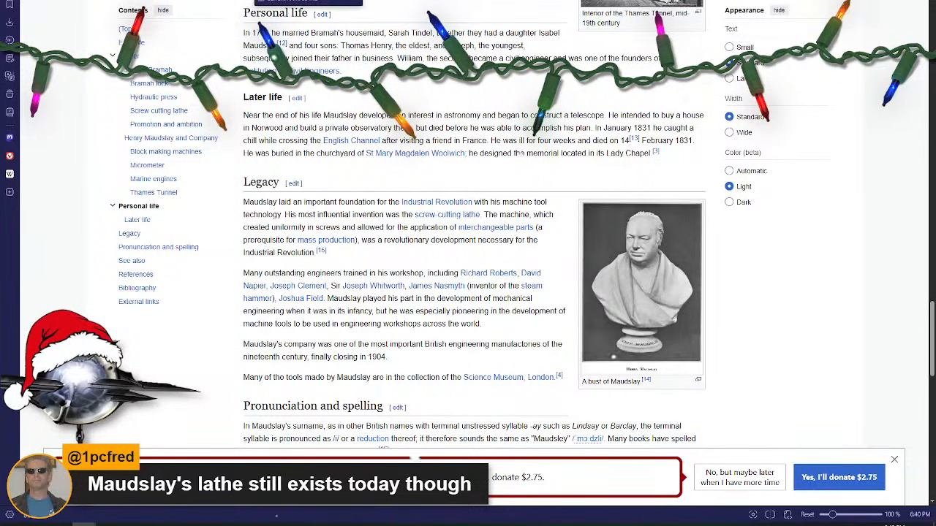
- Return to the screw thread cutting patent PDF and examine Fig. 1 and the heading on sheet 1
{"action": "left_click", "coordinate": [307, 1]}
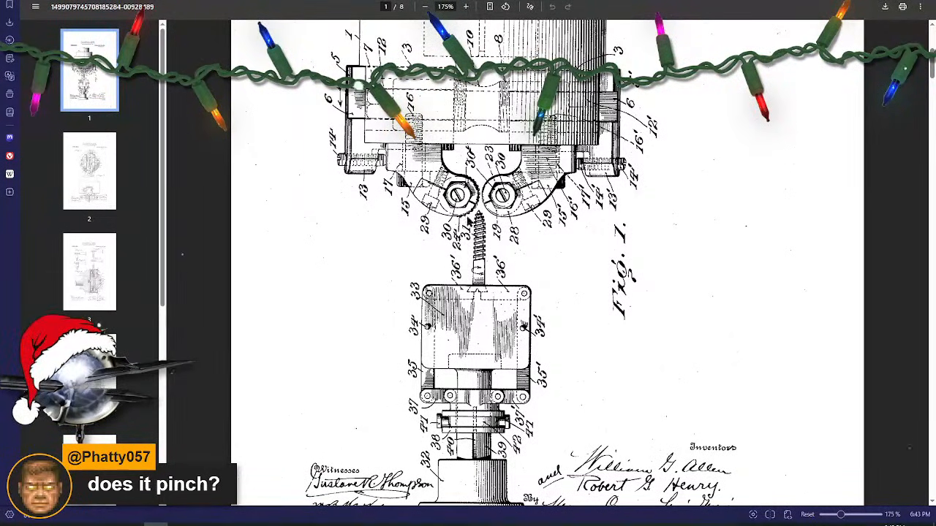
{"action": "scroll", "coordinate": [475, 278], "scroll_direction": "up", "scroll_amount": 1}
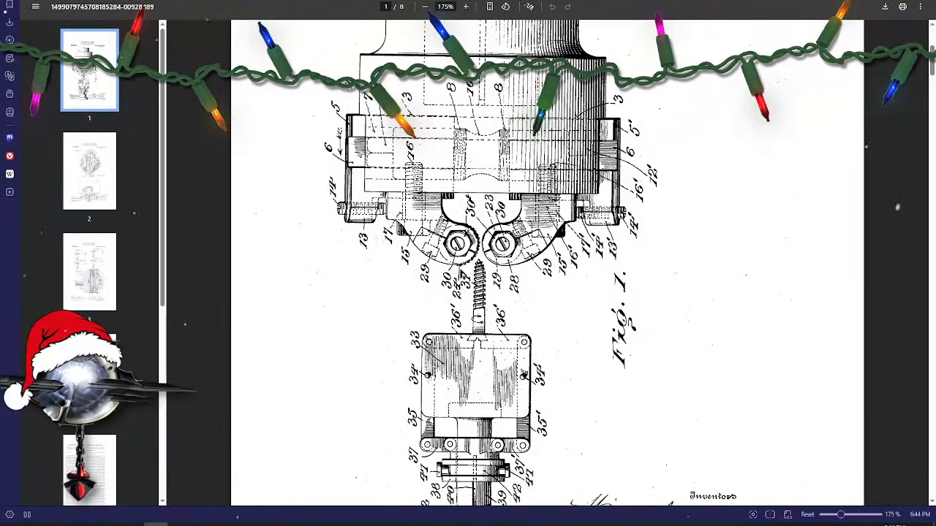
{"action": "scroll", "coordinate": [460, 274], "scroll_direction": "up", "scroll_amount": 5}
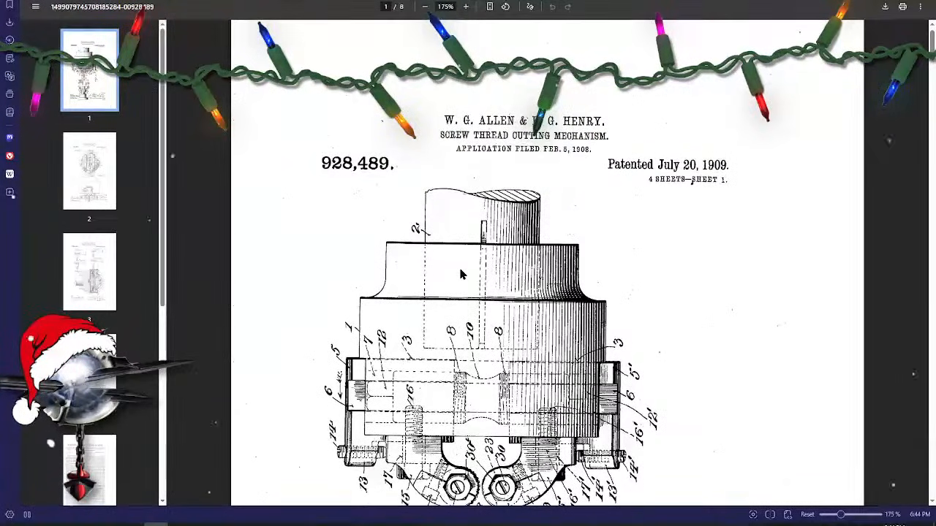
{"action": "scroll", "coordinate": [461, 274], "scroll_direction": "down", "scroll_amount": 6}
{"action": "scroll", "coordinate": [461, 274], "scroll_direction": "up", "scroll_amount": 3}
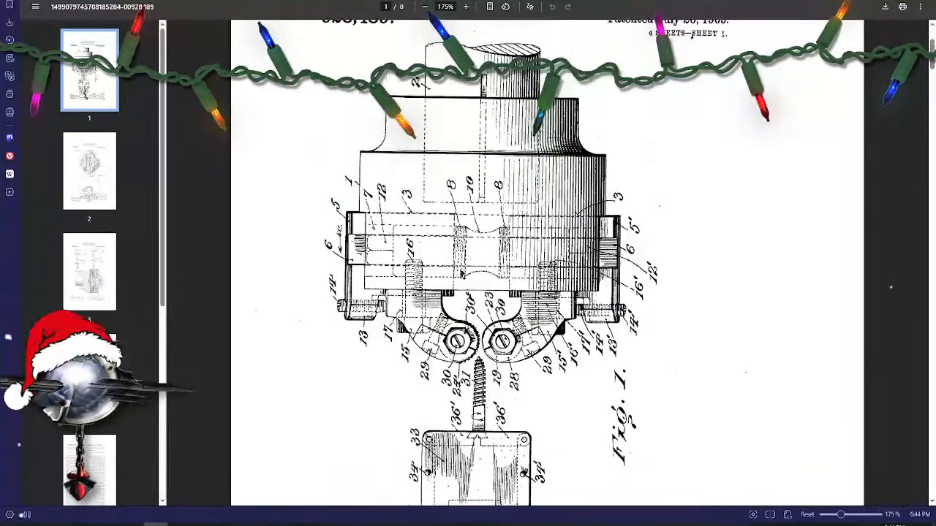
- Rotate the patent pages so that the mechanism in Fig. 1 lies horizontally with its reference numerals upright
{"action": "left_click", "coordinate": [506, 6]}
{"action": "left_click", "coordinate": [507, 6]}
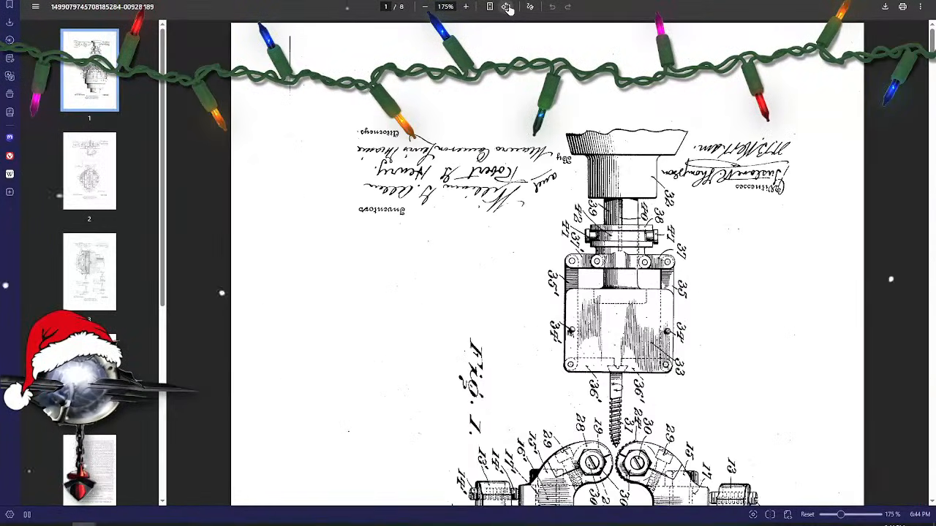
{"action": "left_click", "coordinate": [507, 6]}
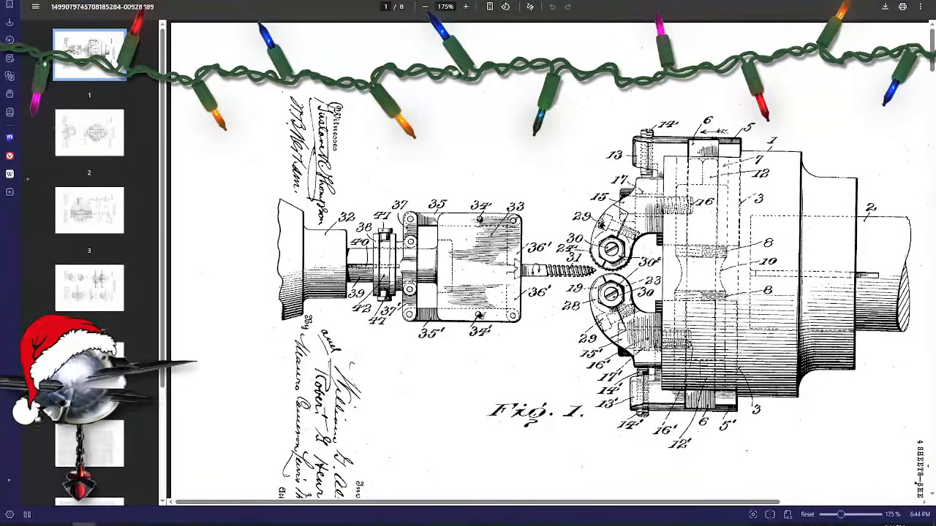
- Capture a region screenshot of the Fig. 1 mechanism, about 1377 by 781 pixels
{"action": "scroll", "coordinate": [600, 225], "scroll_direction": "right", "scroll_amount": 1}
{"action": "scroll", "coordinate": [600, 226], "scroll_direction": "down", "scroll_amount": 1}
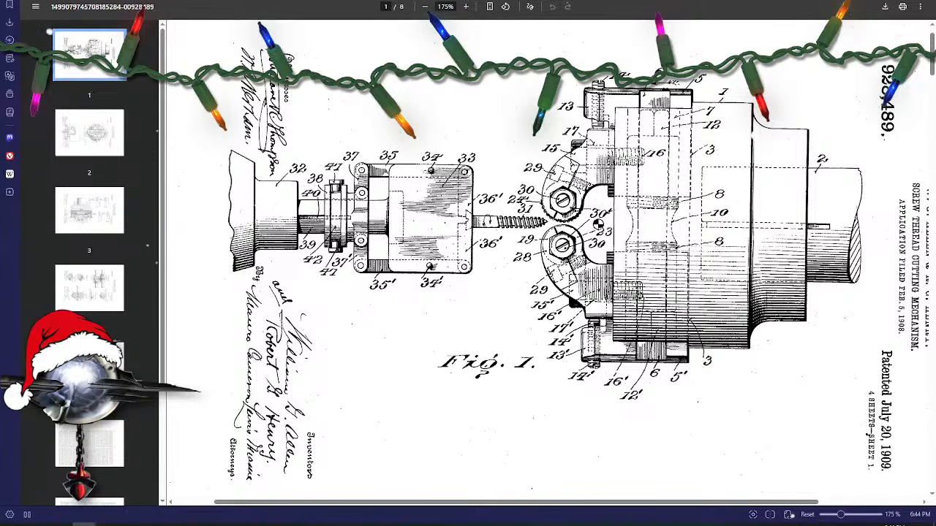
{"action": "key", "text": "Print"}
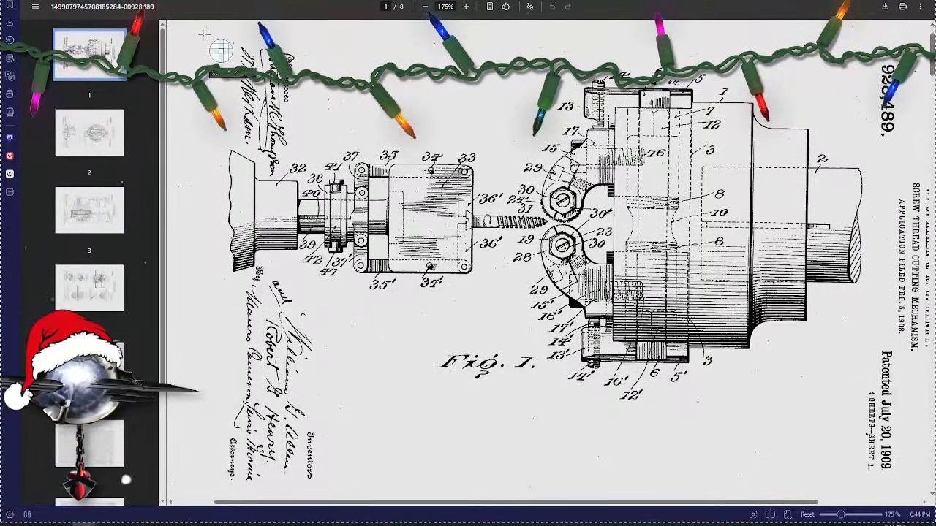
{"action": "mouse_move", "coordinate": [222, 70]}
{"action": "left_mouse_down"}
{"action": "mouse_move", "coordinate": [418, 223]}
{"action": "mouse_move", "coordinate": [875, 421]}
{"action": "left_mouse_up"}
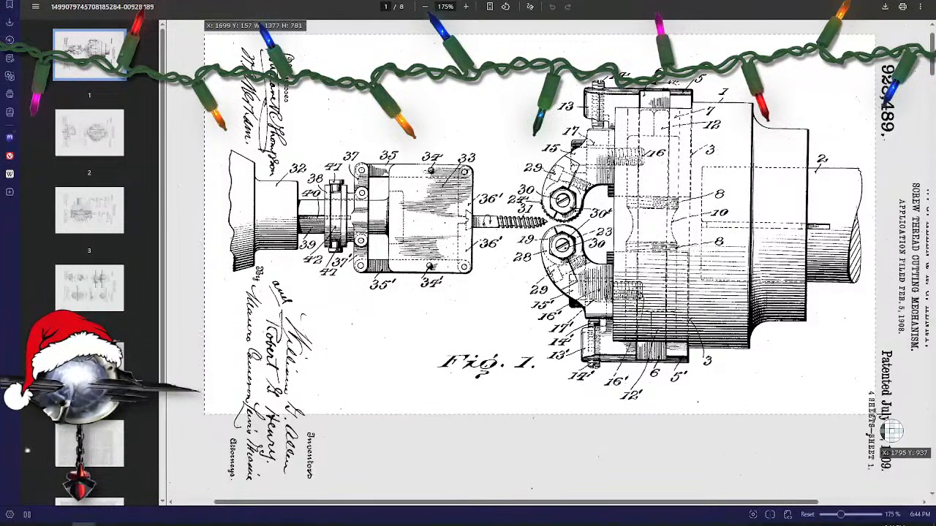
{"action": "key", "text": "alt+Tab"}
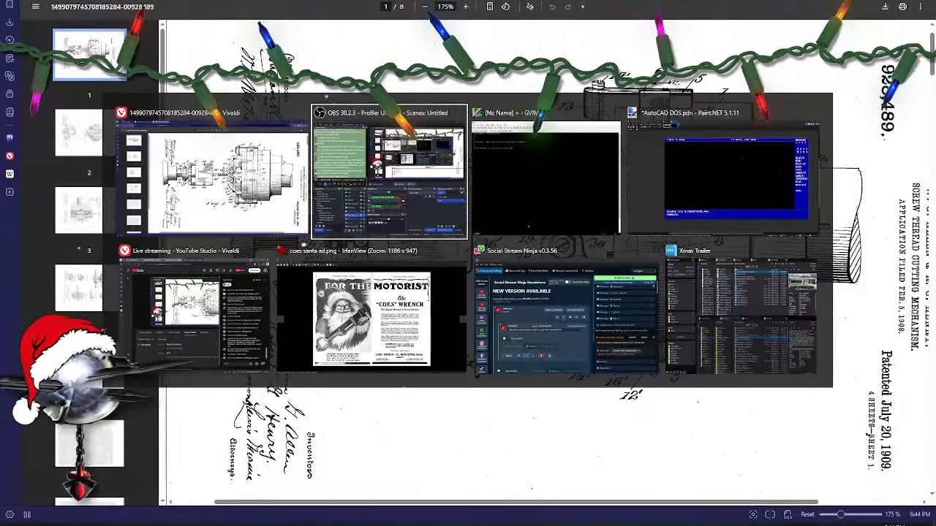
{"action": "key", "text": "alt+Tab"}
{"action": "key", "text": "alt+Tab"}
{"action": "key", "text": "alt+Tab"}
{"action": "key", "text": "alt+Tab"}
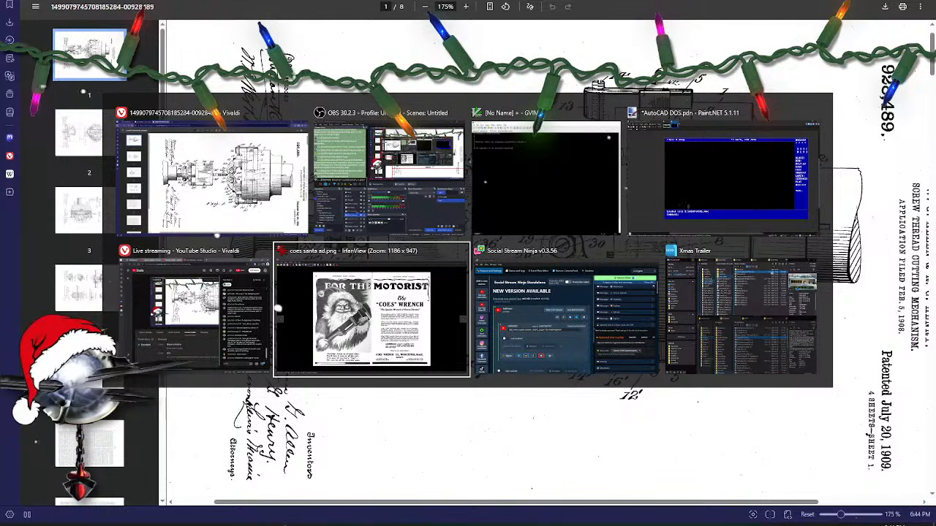
{"action": "key", "text": "alt+Tab"}
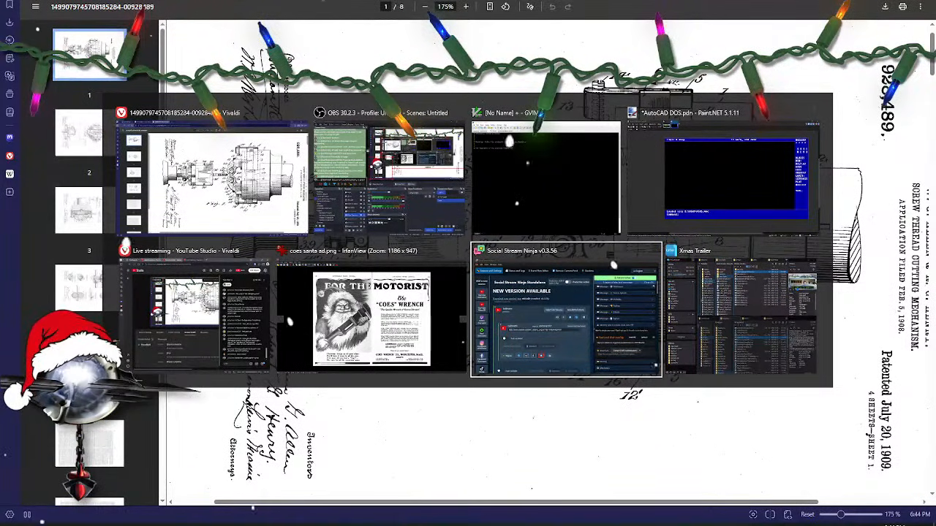
{"action": "key", "text": "alt+Tab"}
{"action": "key", "text": "alt+Tab"}
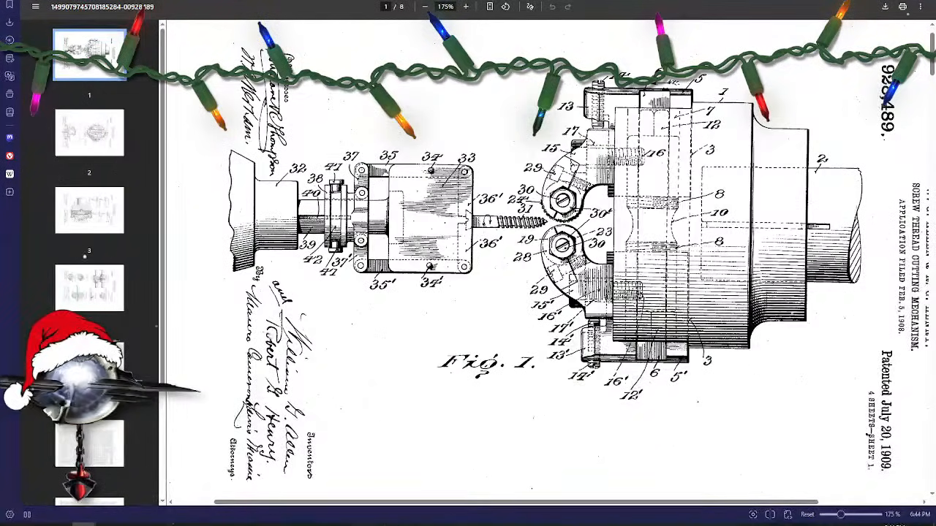
- Switch to Paint.NET and create a new blank image 1280 pixels wide and 720 pixels high
{"action": "key", "text": "alt+Tab"}
{"action": "key", "text": "alt+Tab"}
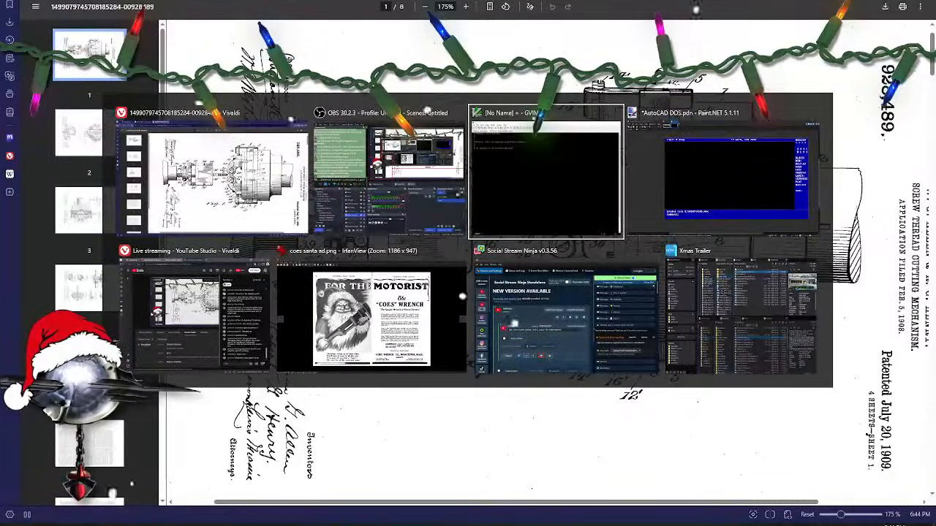
{"action": "key", "text": "alt+Tab"}
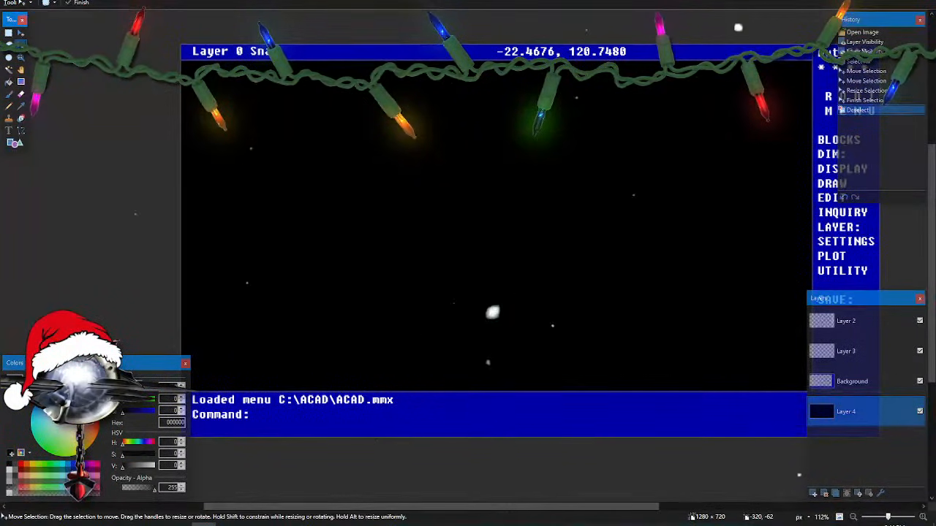
{"action": "key", "text": "alt+f"}
{"action": "type", "text": "n"}
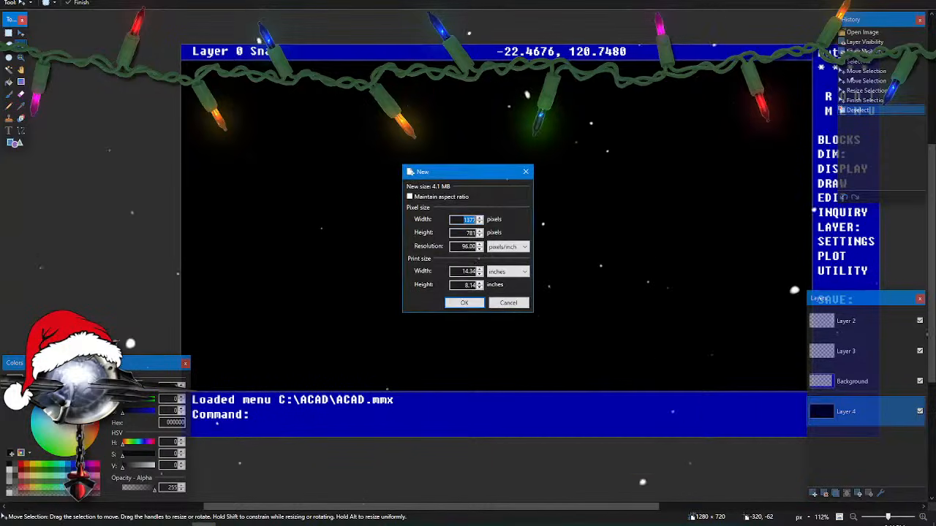
{"action": "type", "text": "1280"}
{"action": "key", "text": "Tab"}
{"action": "type", "text": "87"}
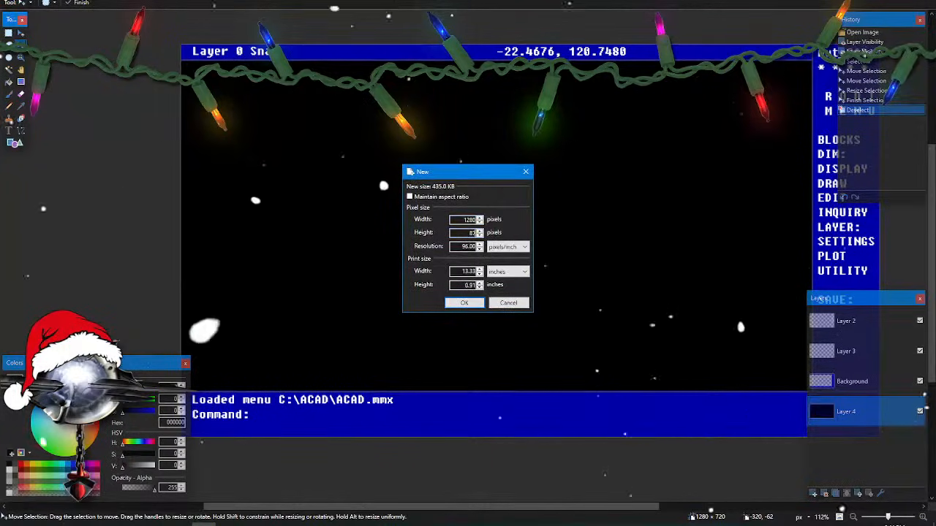
{"action": "key", "text": "BackSpace"}
{"action": "key", "text": "BackSpace"}
{"action": "type", "text": "720"}
{"action": "key", "text": "Return"}
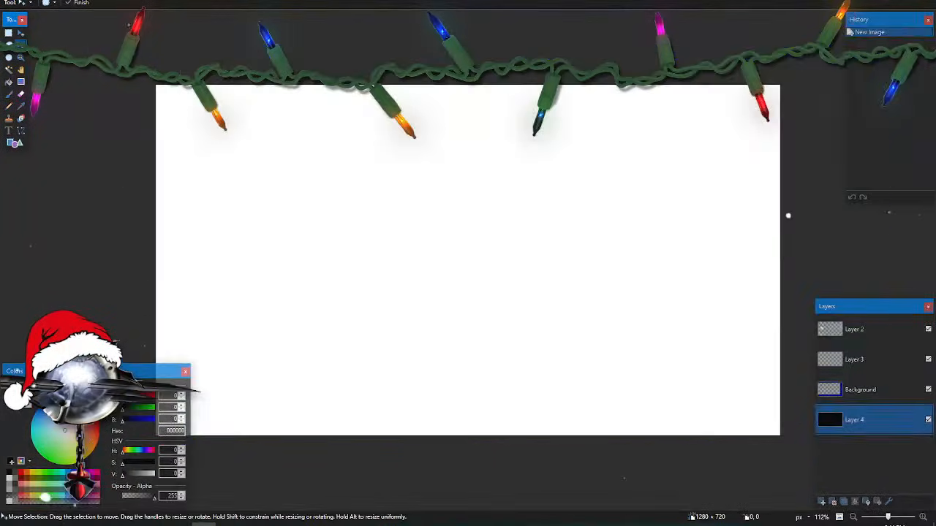
- Paste the captured drawing while keeping the canvas size, scaled to about 1278 by 725 pixels with its corner at about -12, -4
{"action": "key", "text": "ctrl+v"}
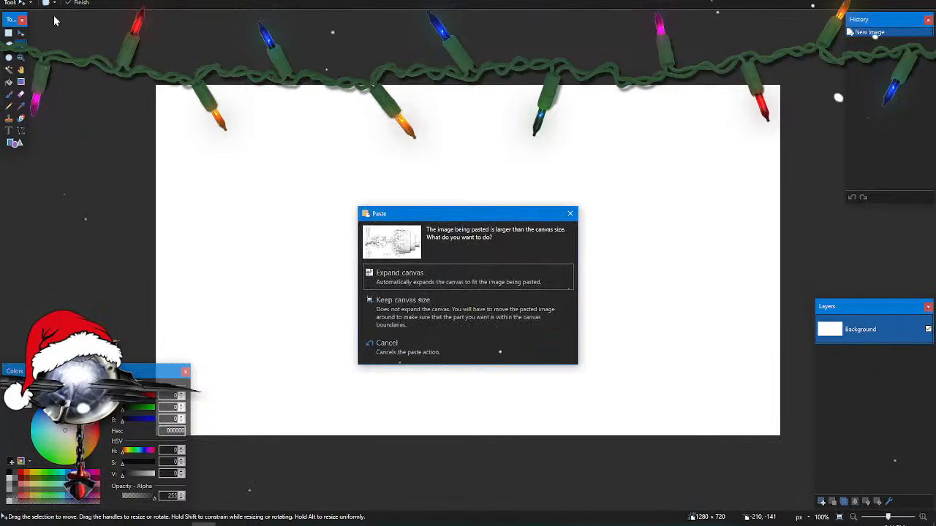
{"action": "left_click", "coordinate": [449, 307]}
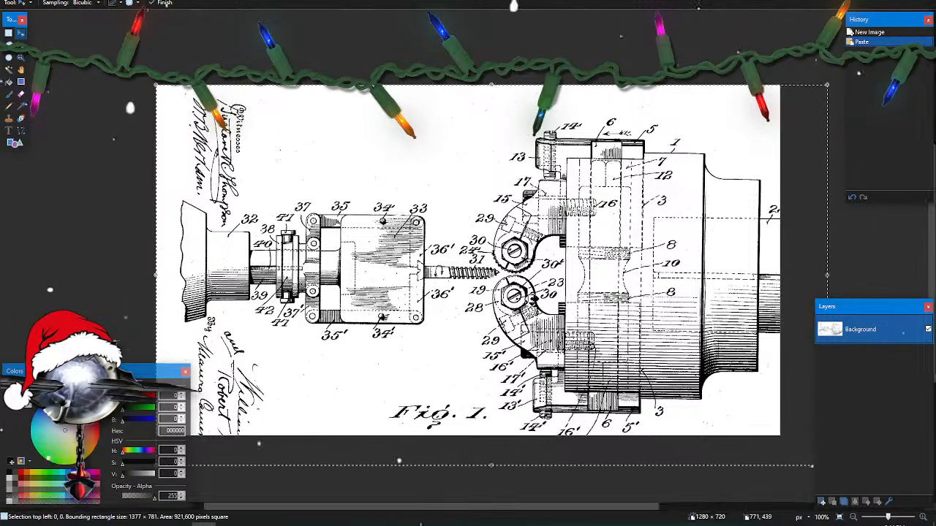
{"action": "scroll", "coordinate": [760, 427], "scroll_direction": "down", "scroll_amount": 2}
{"action": "left_click_drag", "start_coordinate": [742, 416], "coordinate": [720, 400]}
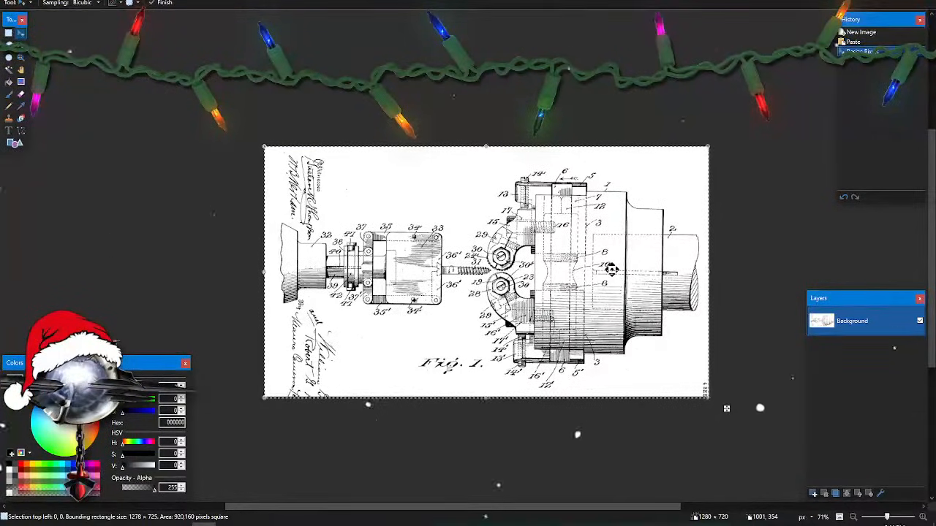
{"action": "left_click_drag", "start_coordinate": [609, 270], "coordinate": [608, 268]}
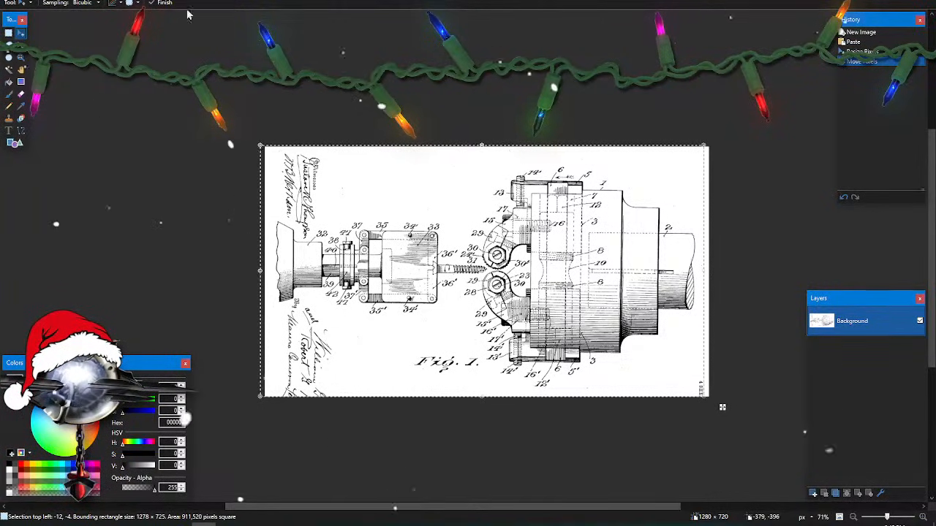
{"action": "key", "text": "Return"}
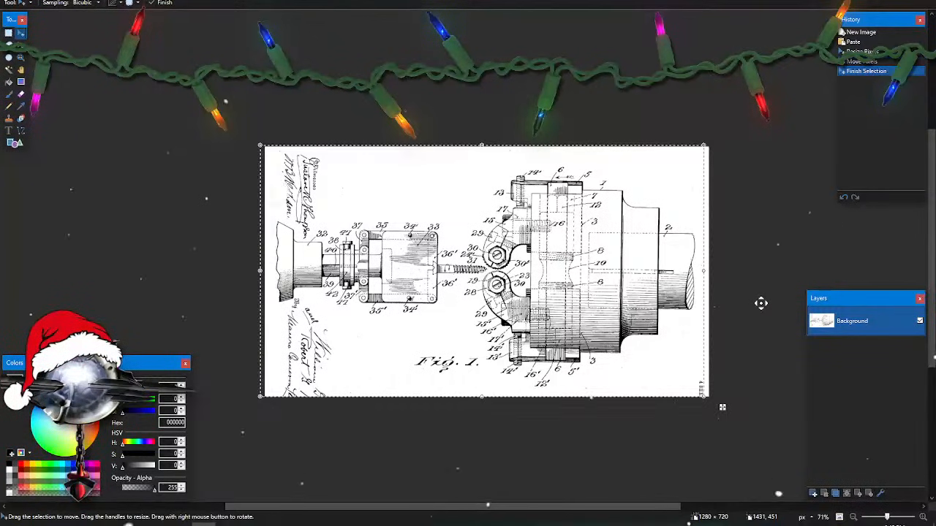
- Select the entire canvas and apply Isolate Lineart to make the drawing's white paper transparent
{"action": "key", "text": "ctrl+d"}
{"action": "key", "text": "ctrl+a"}
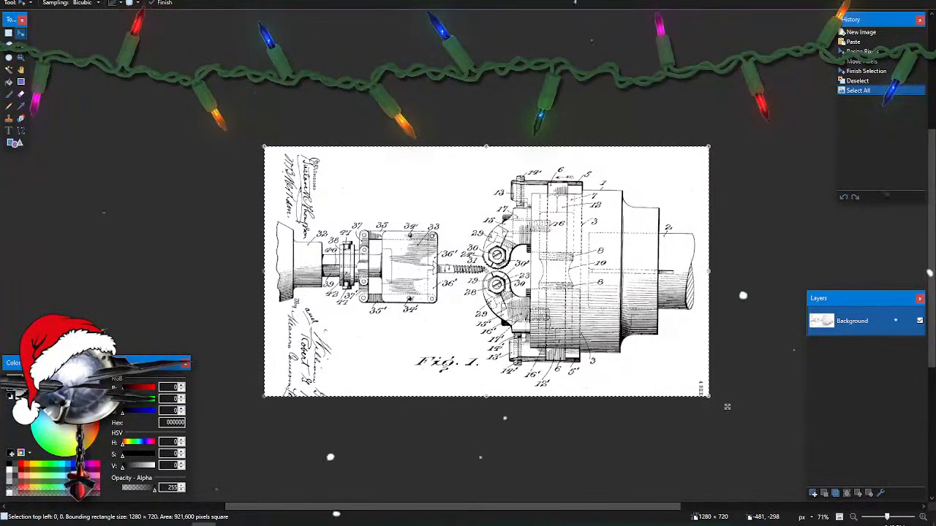
{"action": "left_click", "coordinate": [121, 0]}
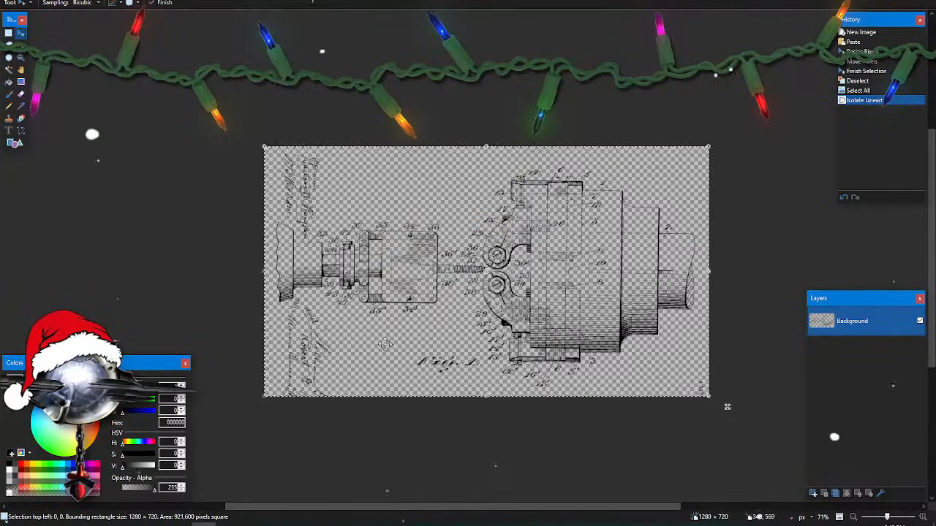
- Add a new layer, move it beneath the Background layer, and set the primary color to white
{"action": "left_click", "coordinate": [813, 493]}
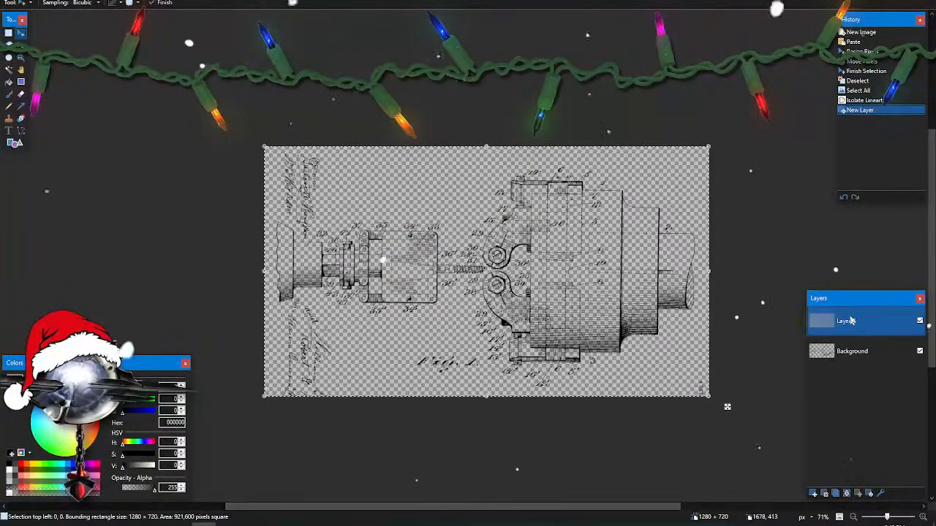
{"action": "left_click_drag", "start_coordinate": [850, 321], "coordinate": [850, 352]}
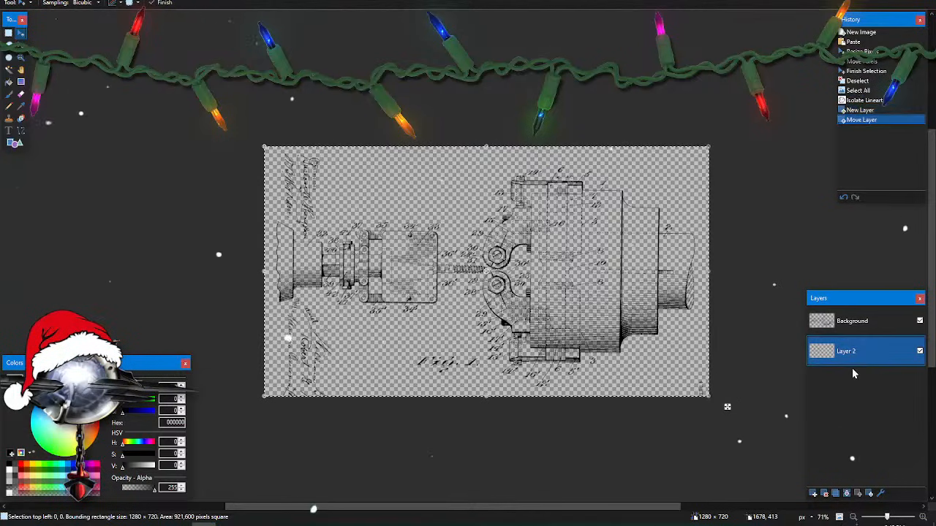
{"action": "left_click", "coordinate": [10, 475]}
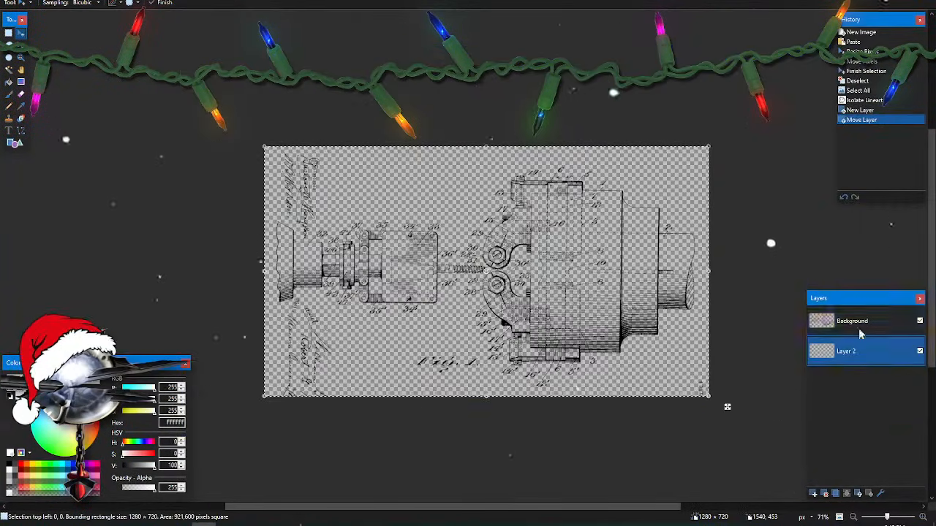
- Invert the colors of the isolated line art on the Background layer
{"action": "left_click", "coordinate": [859, 328]}
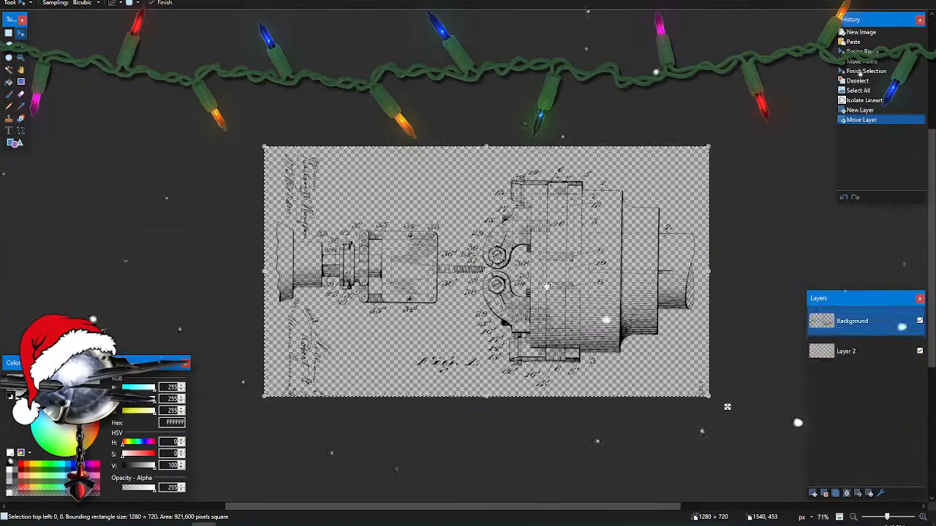
{"action": "left_click", "coordinate": [126, 1]}
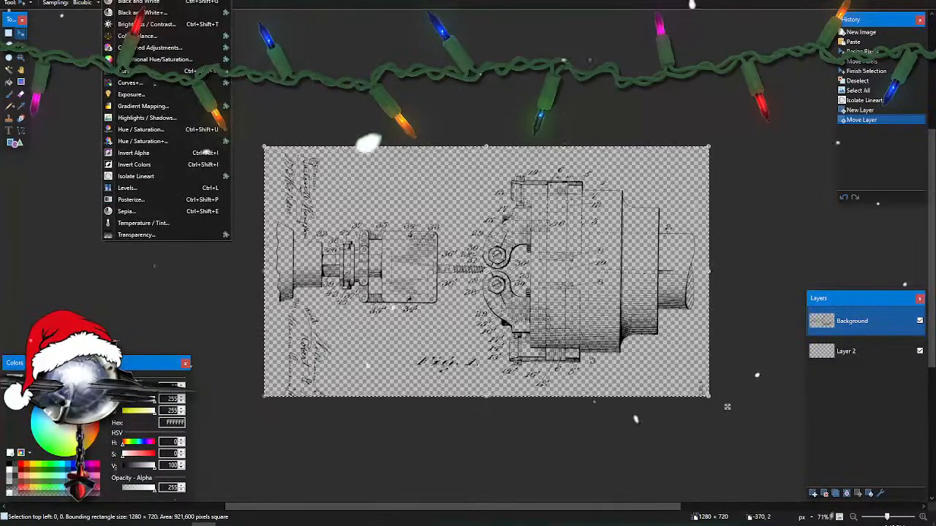
{"action": "left_click", "coordinate": [144, 166]}
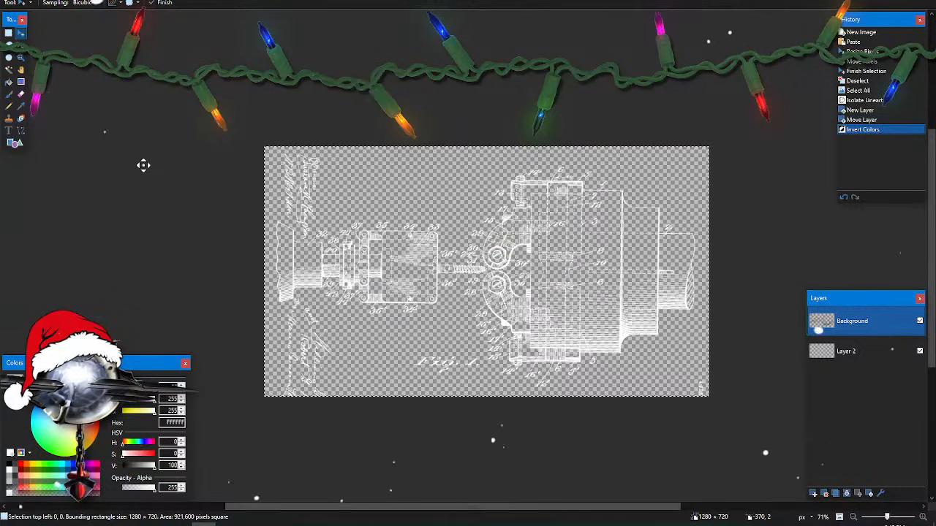
- Fill the empty layer beneath the line art with solid black (000000) using the Paint Bucket
{"action": "left_click", "coordinate": [852, 351]}
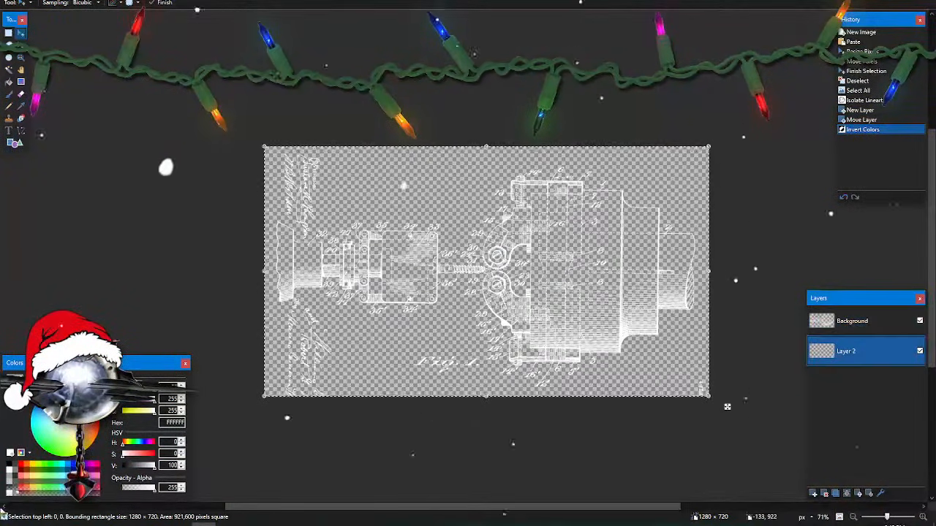
{"action": "left_click", "coordinate": [8, 82]}
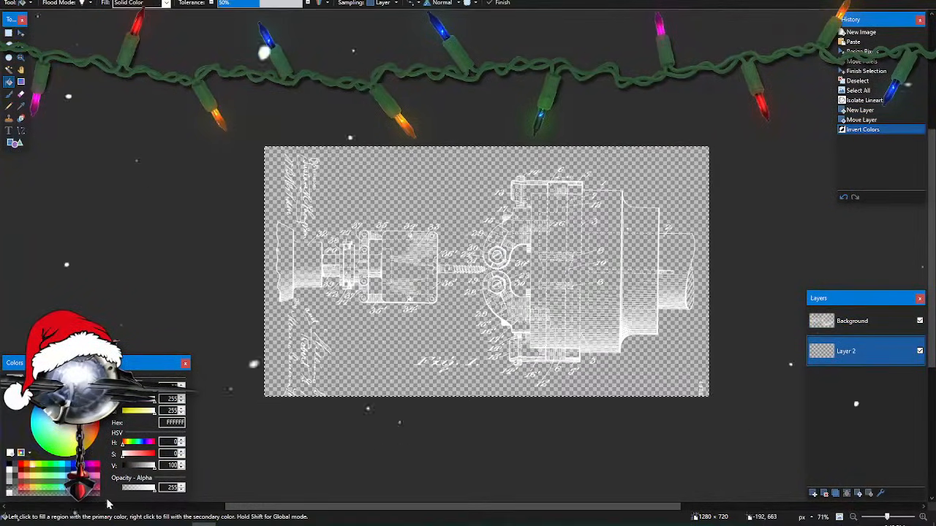
{"action": "left_click", "coordinate": [9, 464]}
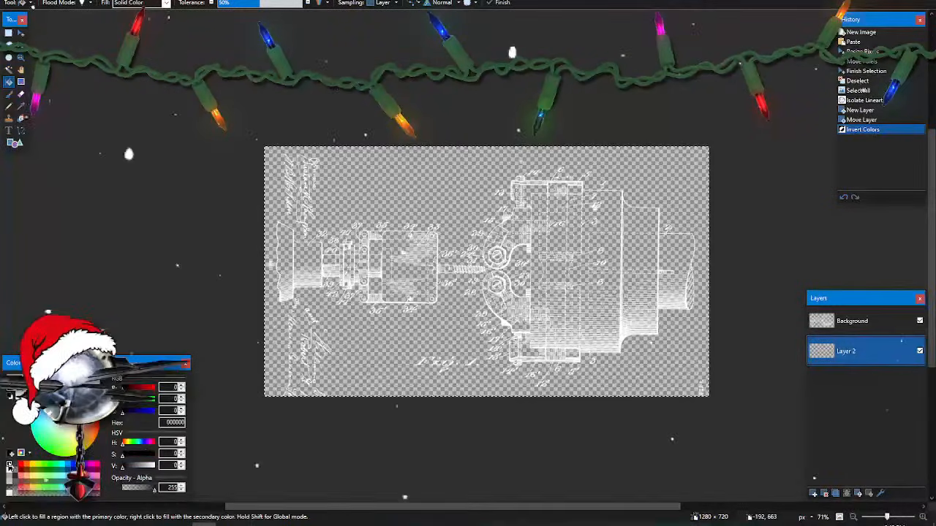
{"action": "left_click", "coordinate": [409, 195]}
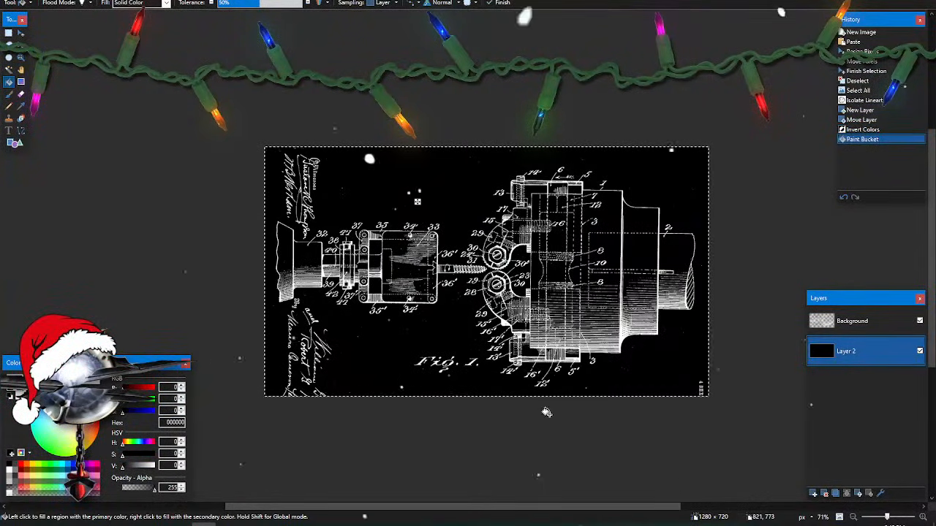
- On the Background layer, erase the handwritten signatures in the drawing's upper-left and lower-left corners with rectangular selections, including leftover strokes
{"action": "scroll", "coordinate": [574, 404], "scroll_direction": "up", "scroll_amount": 4}
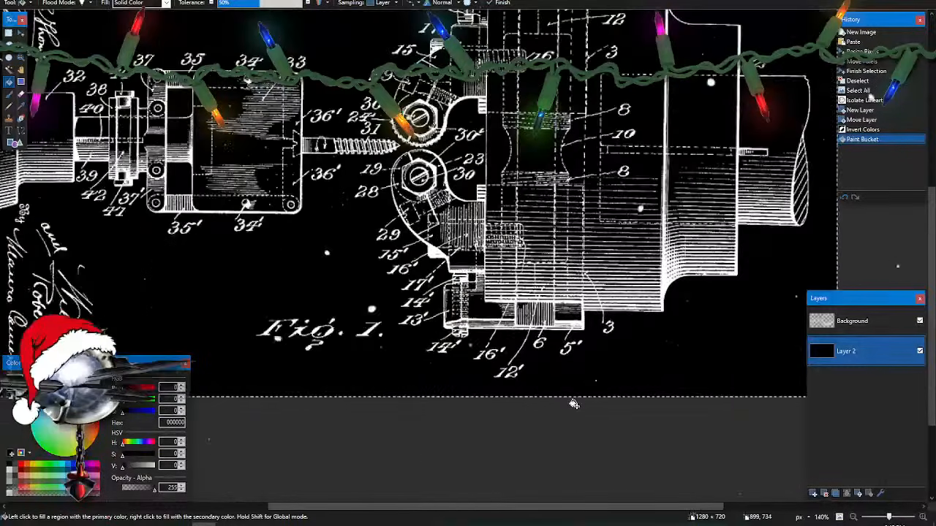
{"action": "scroll", "coordinate": [573, 404], "scroll_direction": "down", "scroll_amount": 4}
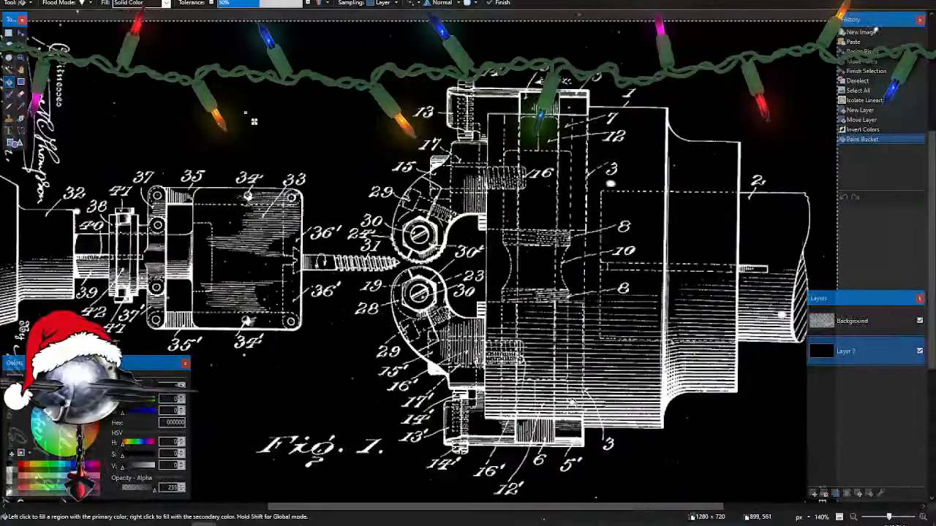
{"action": "scroll", "coordinate": [574, 404], "scroll_direction": "down", "scroll_amount": 3}
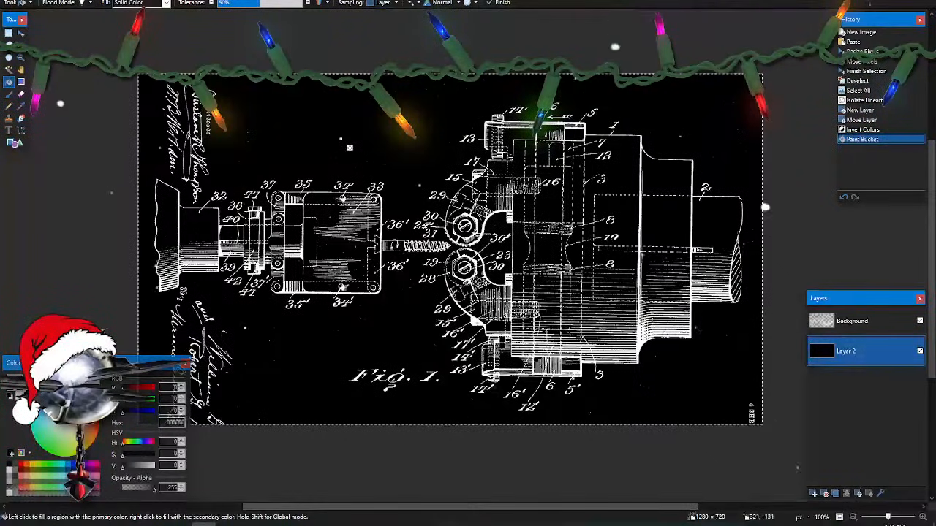
{"action": "left_click", "coordinate": [9, 33]}
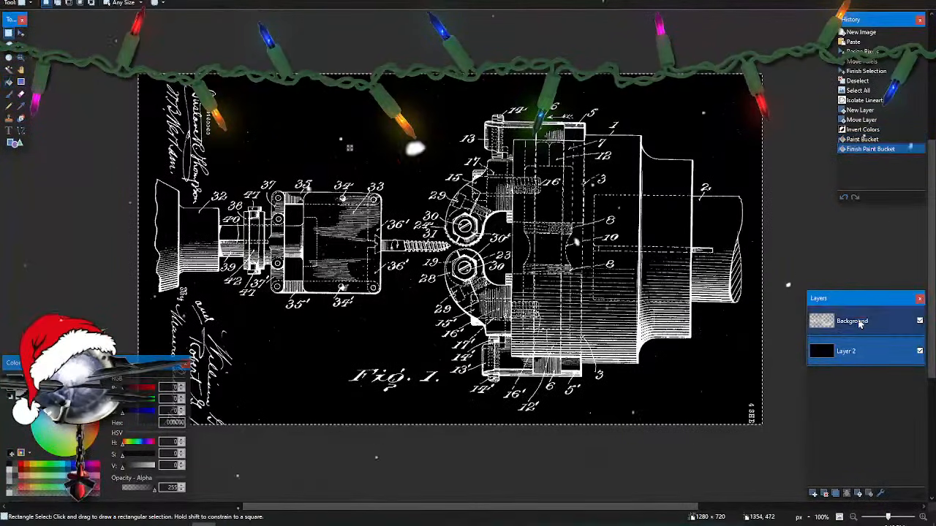
{"action": "left_click", "coordinate": [856, 321]}
{"action": "scroll", "coordinate": [348, 221], "scroll_direction": "left", "scroll_amount": 3}
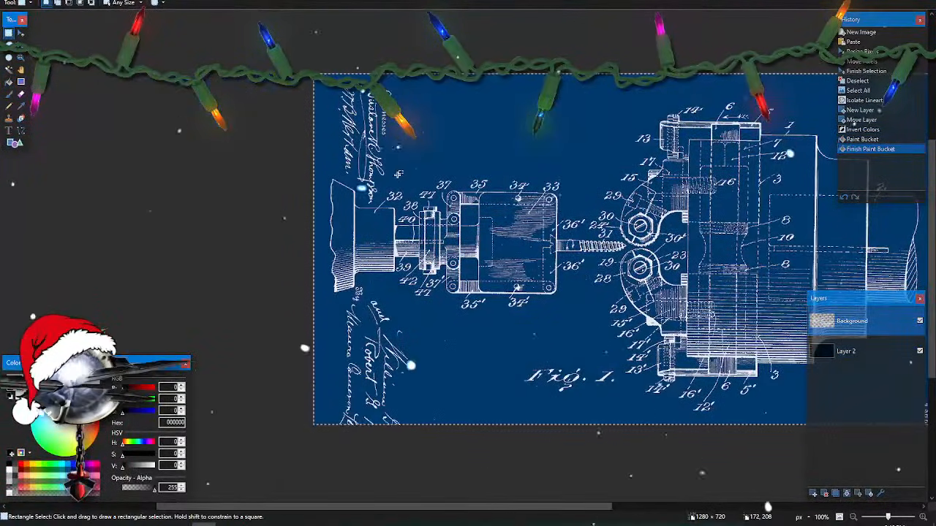
{"action": "left_click_drag", "start_coordinate": [397, 175], "coordinate": [231, 61]}
{"action": "key", "text": "Delete"}
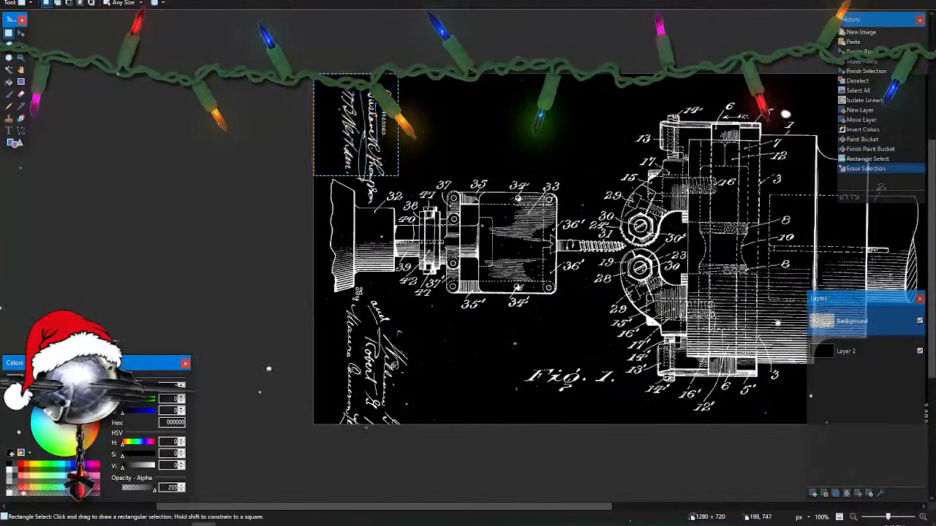
{"action": "mouse_move", "coordinate": [321, 296]}
{"action": "left_mouse_down"}
{"action": "mouse_move", "coordinate": [449, 445]}
{"action": "mouse_move", "coordinate": [428, 468]}
{"action": "mouse_move", "coordinate": [384, 479]}
{"action": "mouse_move", "coordinate": [395, 468]}
{"action": "left_mouse_up"}
{"action": "key", "text": "Delete"}
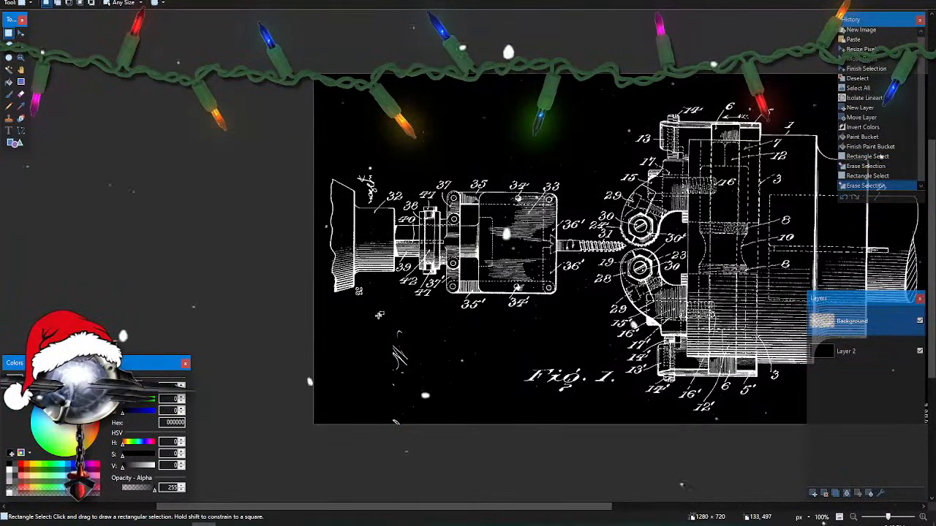
{"action": "mouse_move", "coordinate": [377, 320]}
{"action": "left_mouse_down"}
{"action": "mouse_move", "coordinate": [457, 422]}
{"action": "mouse_move", "coordinate": [518, 426]}
{"action": "left_mouse_up"}
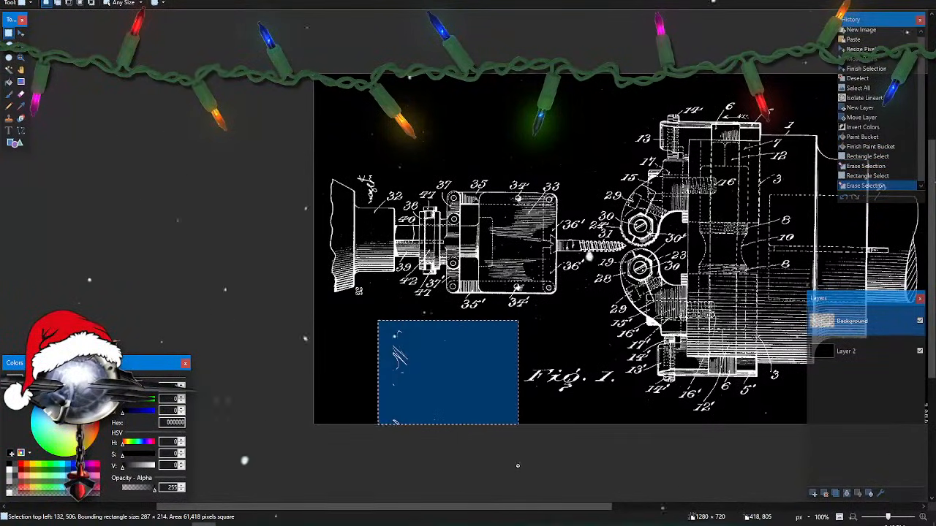
{"action": "key", "text": "Delete"}
- Erase the stray scan specks around the Fig. 1 caption, below the left mechanism, and along the drawing's upper edge
{"action": "mouse_move", "coordinate": [501, 313]}
{"action": "left_mouse_down"}
{"action": "mouse_move", "coordinate": [585, 340]}
{"action": "mouse_move", "coordinate": [595, 358]}
{"action": "left_mouse_up"}
{"action": "key", "text": "Delete"}
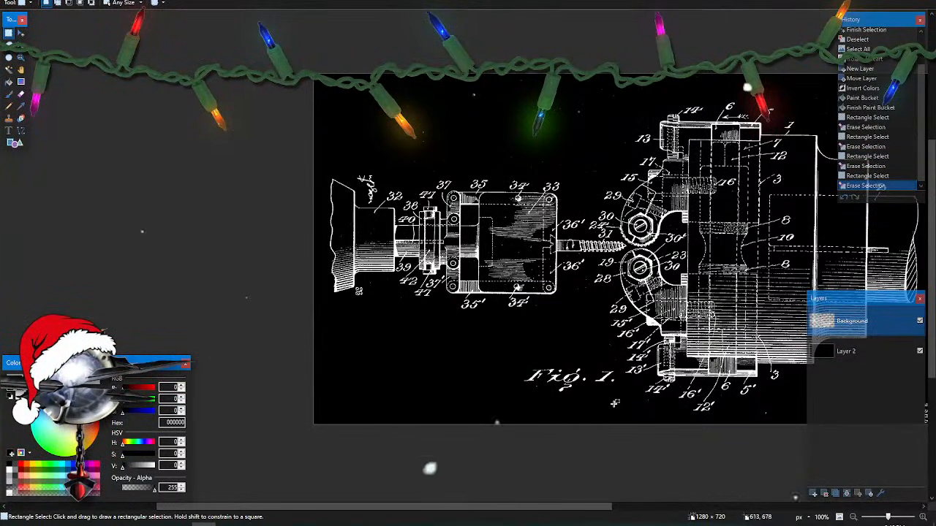
{"action": "left_click_drag", "start_coordinate": [639, 395], "coordinate": [349, 425]}
{"action": "key", "text": "Delete"}
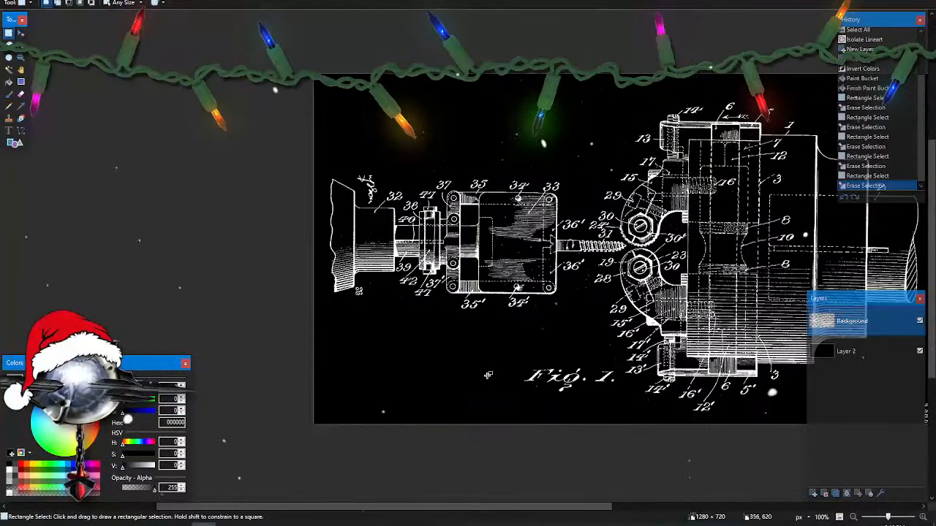
{"action": "left_click_drag", "start_coordinate": [455, 375], "coordinate": [485, 391]}
{"action": "key", "text": "Delete"}
{"action": "mouse_move", "coordinate": [389, 173]}
{"action": "left_mouse_down"}
{"action": "mouse_move", "coordinate": [589, 83]}
{"action": "mouse_move", "coordinate": [611, 42]}
{"action": "left_mouse_up"}
{"action": "key", "text": "Delete"}
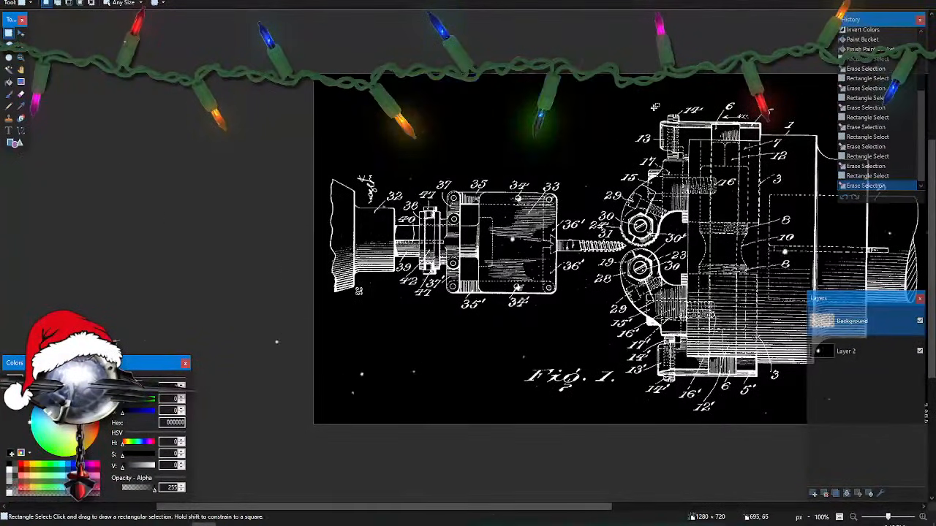
{"action": "left_click_drag", "start_coordinate": [648, 115], "coordinate": [768, 96]}
{"action": "key", "text": "Delete"}
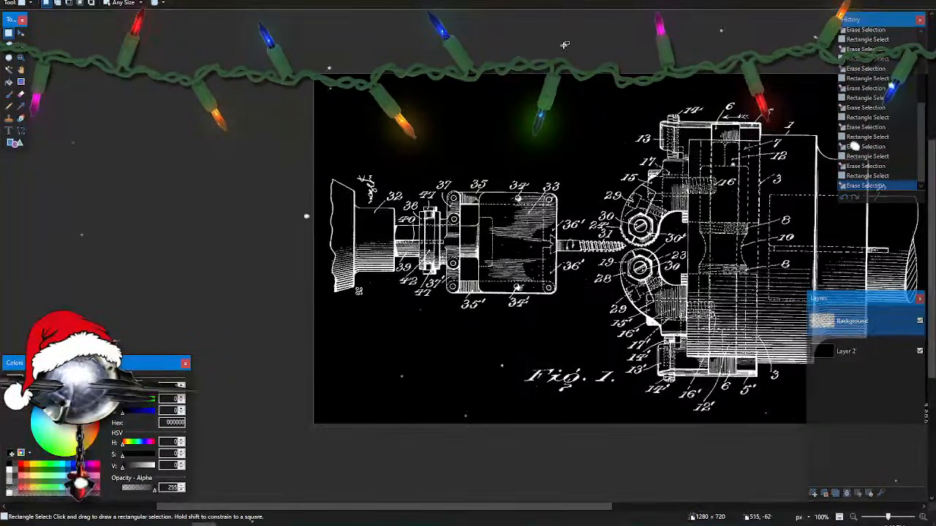
- Erase the specks around the large right-hand cylinder and the sheet marking in the drawing's lower-right corner
{"action": "scroll", "coordinate": [439, 143], "scroll_direction": "right", "scroll_amount": 5}
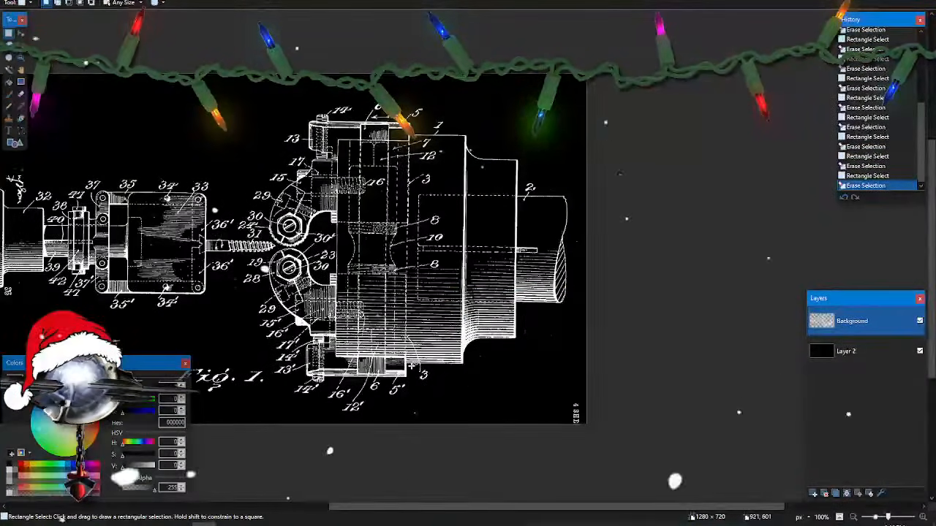
{"action": "left_click_drag", "start_coordinate": [481, 171], "coordinate": [483, 174]}
{"action": "key", "text": "Delete"}
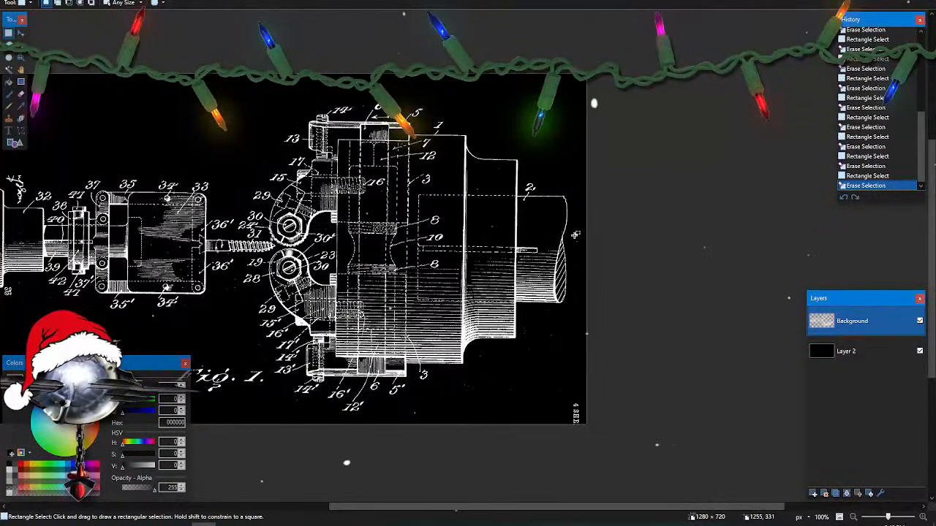
{"action": "mouse_move", "coordinate": [526, 311]}
{"action": "left_mouse_down"}
{"action": "mouse_move", "coordinate": [554, 391]}
{"action": "mouse_move", "coordinate": [591, 430]}
{"action": "left_mouse_up"}
{"action": "key", "text": "Delete"}
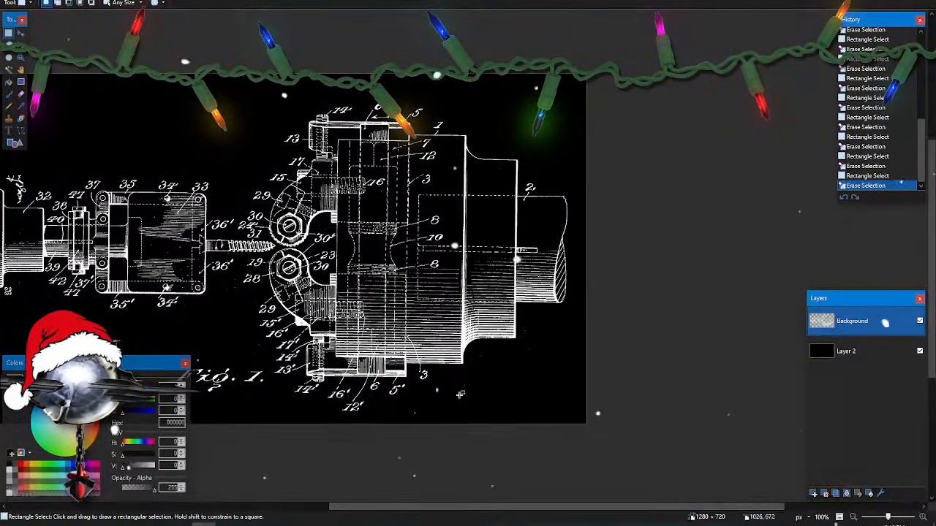
{"action": "left_click_drag", "start_coordinate": [440, 372], "coordinate": [442, 374]}
{"action": "key", "text": "Delete"}
{"action": "mouse_move", "coordinate": [488, 417]}
{"action": "left_mouse_down"}
{"action": "mouse_move", "coordinate": [544, 338]}
{"action": "mouse_move", "coordinate": [588, 427]}
{"action": "left_mouse_up"}
{"action": "key", "text": "Delete"}
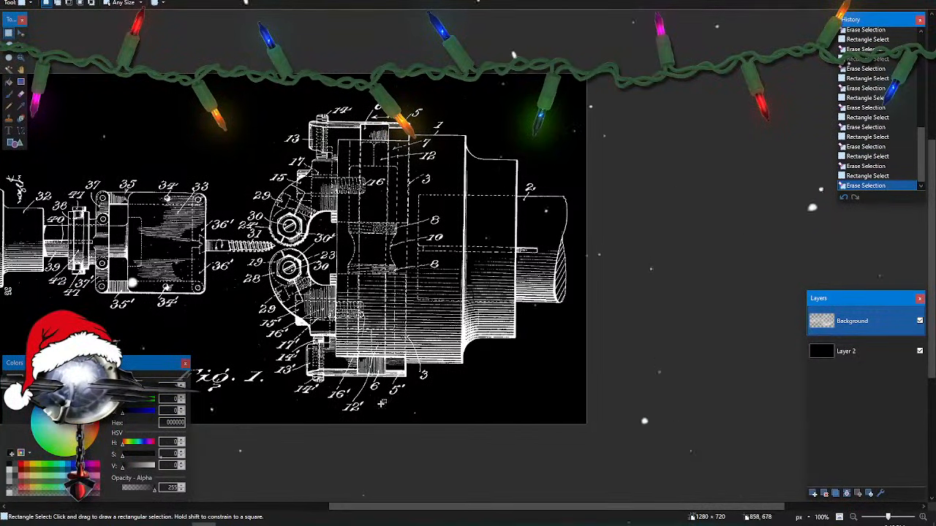
{"action": "left_click", "coordinate": [439, 428]}
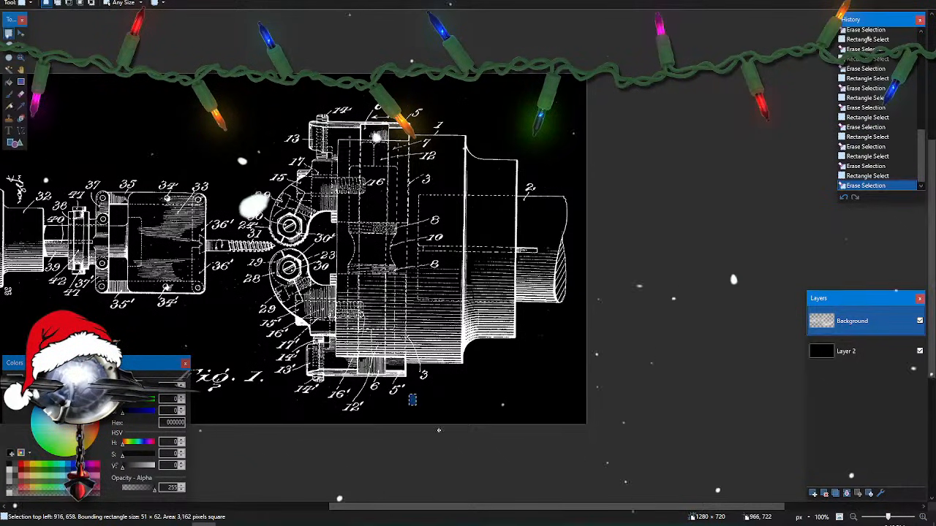
- Copy the whole cleaned line art into a new layer above the Background layer and make that copy active with Rectangle Select
{"action": "scroll", "coordinate": [446, 370], "scroll_direction": "left", "scroll_amount": 5}
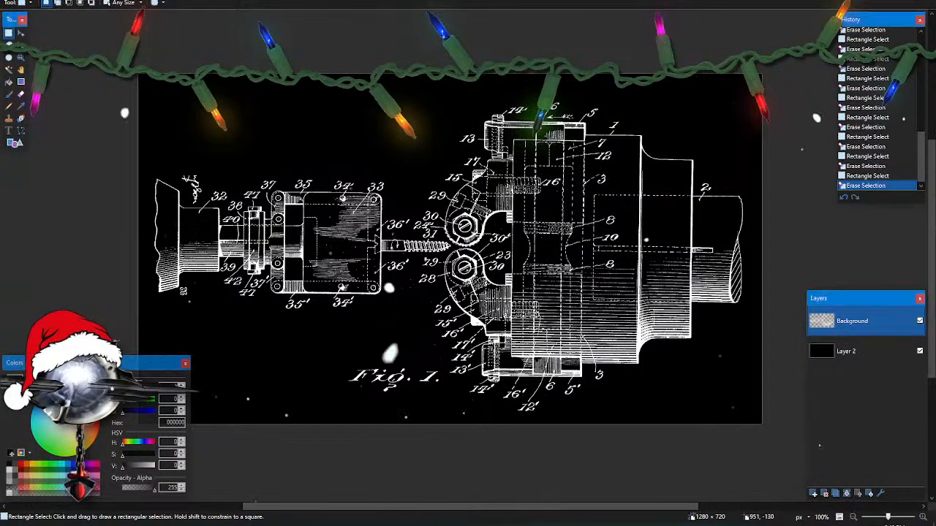
{"action": "key", "text": "ctrl+a"}
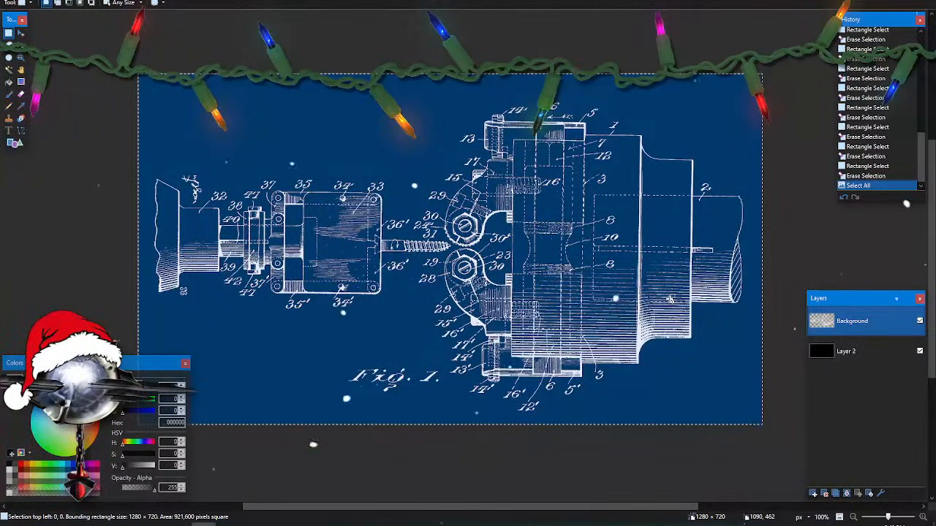
{"action": "key", "text": "ctrl+shift+v"}
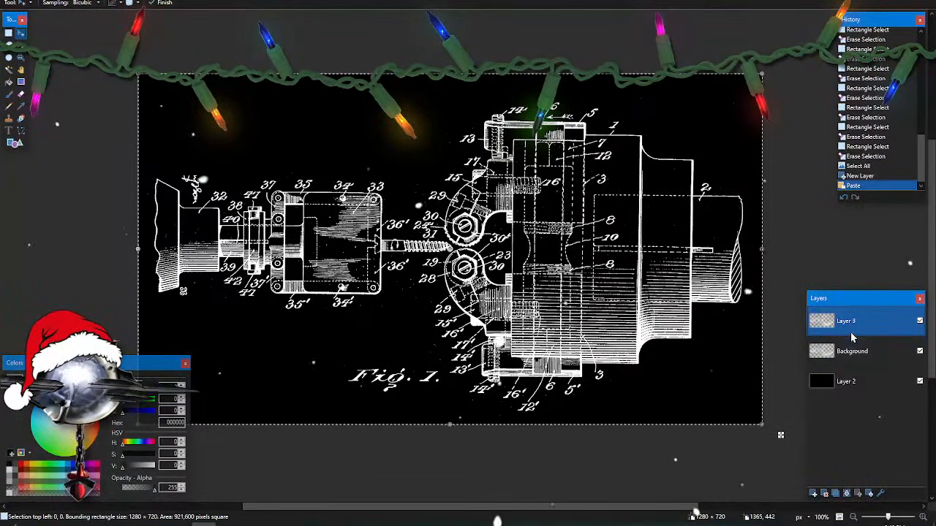
{"action": "left_click", "coordinate": [891, 361]}
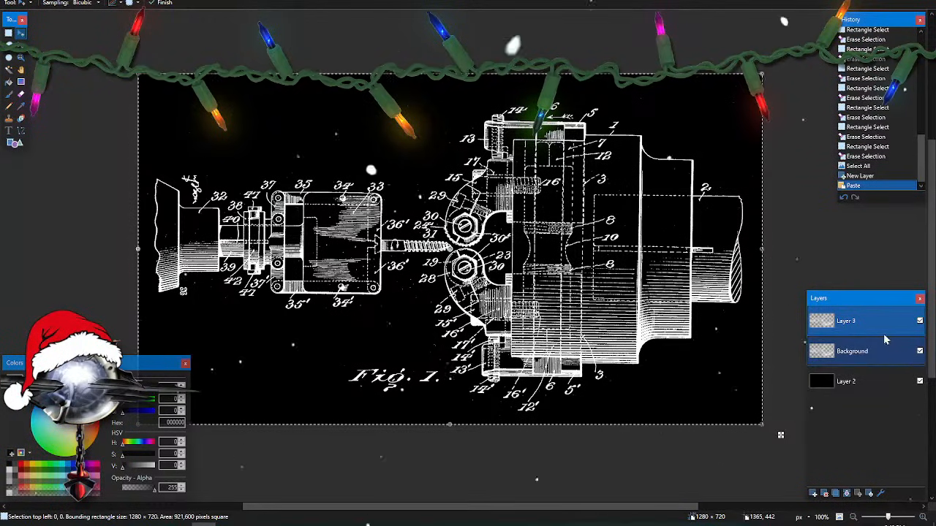
{"action": "left_click", "coordinate": [920, 352]}
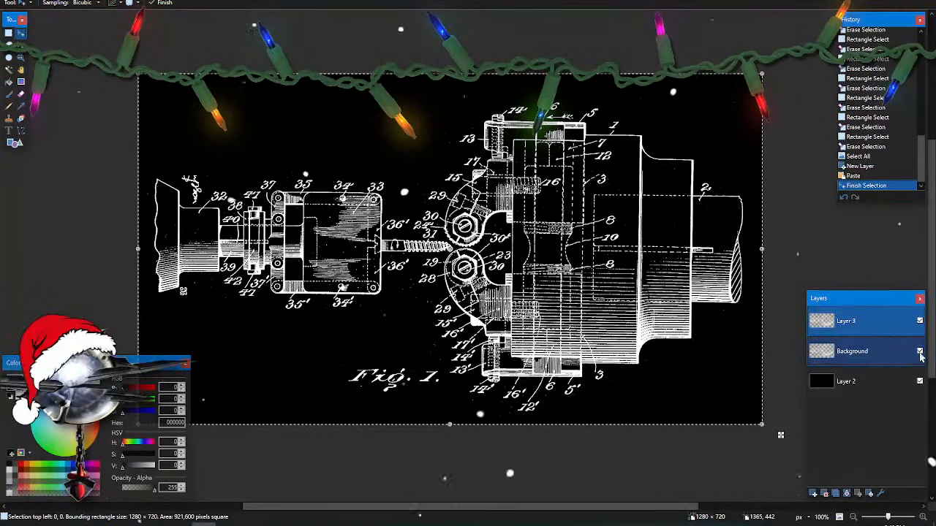
{"action": "left_click", "coordinate": [870, 321]}
{"action": "key", "text": "s"}
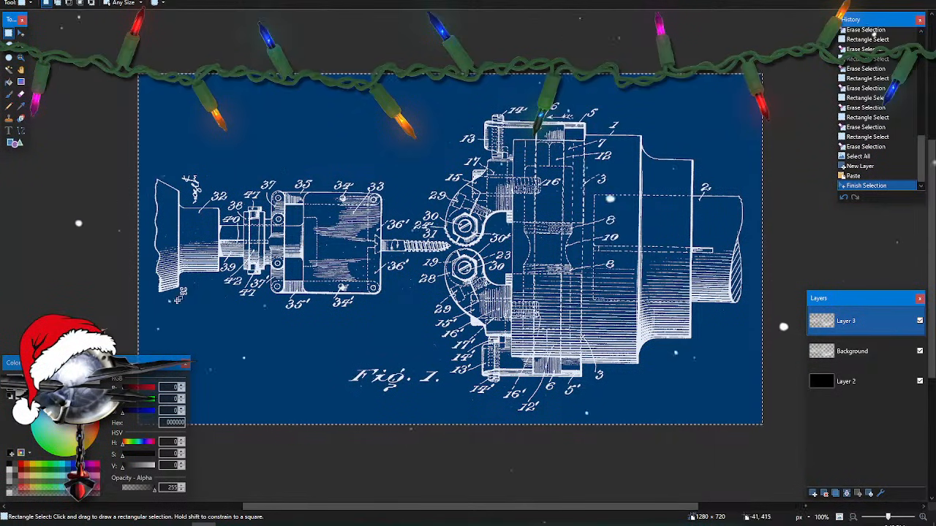
- Erase the large right-hand mechanism from Layer 3 with a rectangular selection, keeping the left mechanism and its screw
{"action": "left_click_drag", "start_coordinate": [451, 86], "coordinate": [826, 490]}
{"action": "key", "text": "m"}
{"action": "key", "text": "m"}
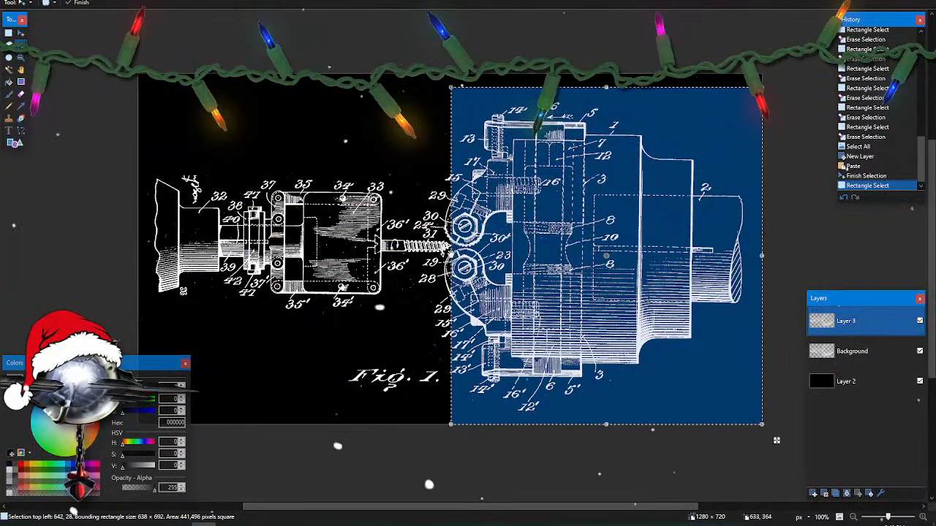
{"action": "left_click_drag", "start_coordinate": [452, 255], "coordinate": [454, 254]}
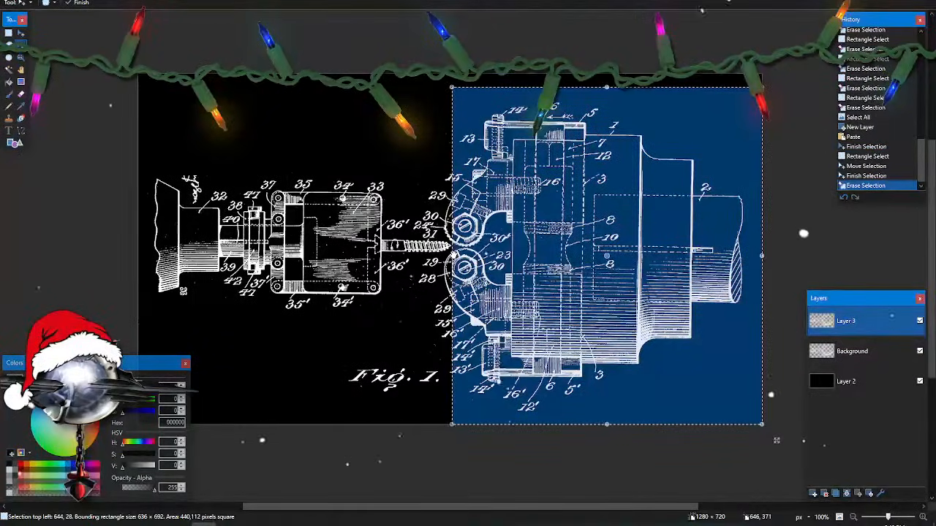
{"action": "key", "text": "Delete"}
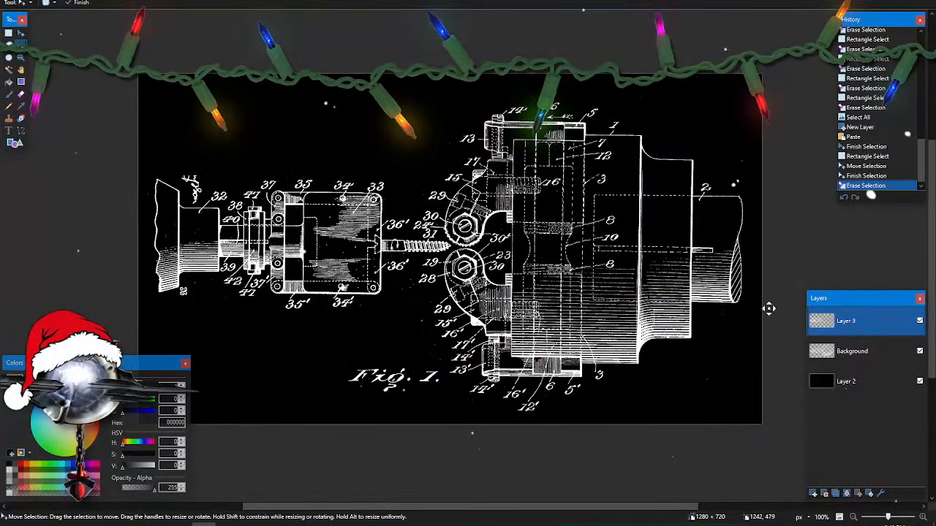
- Hide the Background layer and erase the leftover labels and curve fragments around the screw tip on Layer 3
{"action": "left_click", "coordinate": [919, 350]}
{"action": "key", "text": "s"}
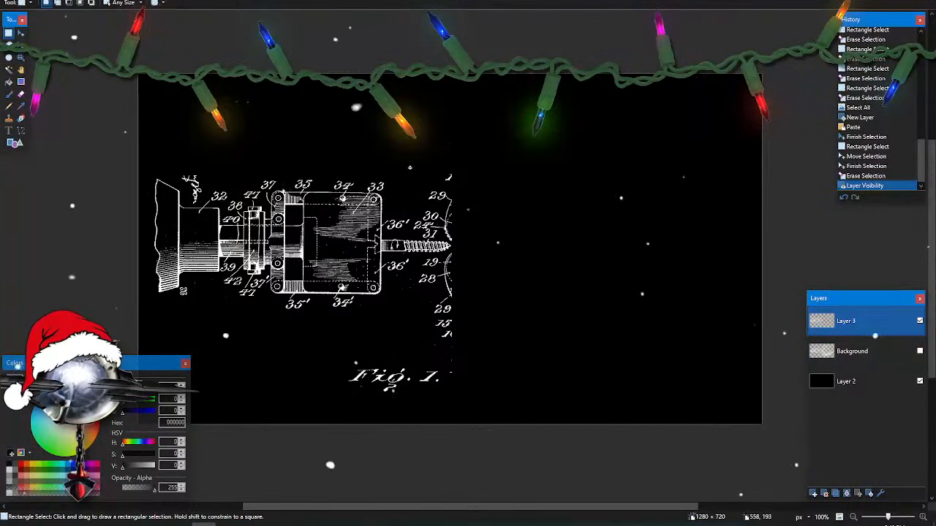
{"action": "mouse_move", "coordinate": [409, 168]}
{"action": "left_mouse_down"}
{"action": "mouse_move", "coordinate": [475, 236]}
{"action": "mouse_move", "coordinate": [461, 220]}
{"action": "left_mouse_up"}
{"action": "key", "text": "Delete"}
{"action": "key", "text": "Delete"}
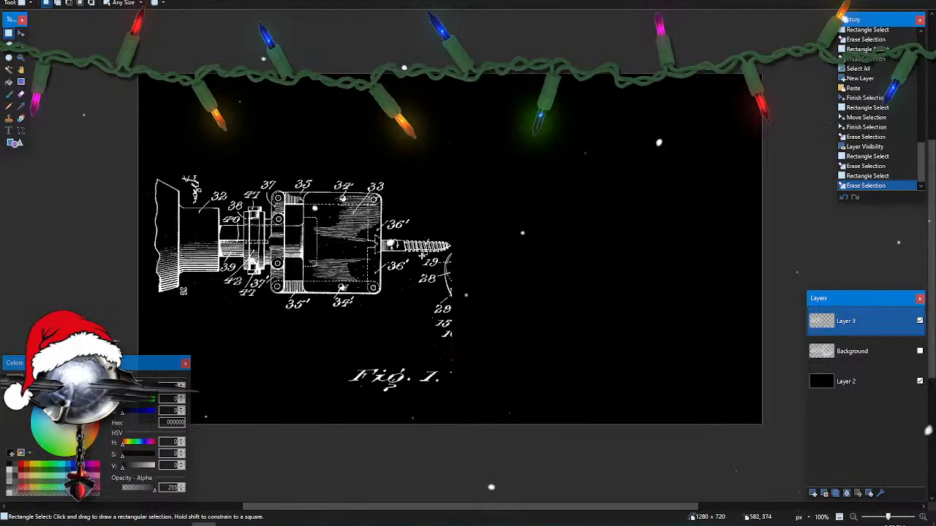
{"action": "left_click_drag", "start_coordinate": [421, 254], "coordinate": [462, 336]}
{"action": "key", "text": "Delete"}
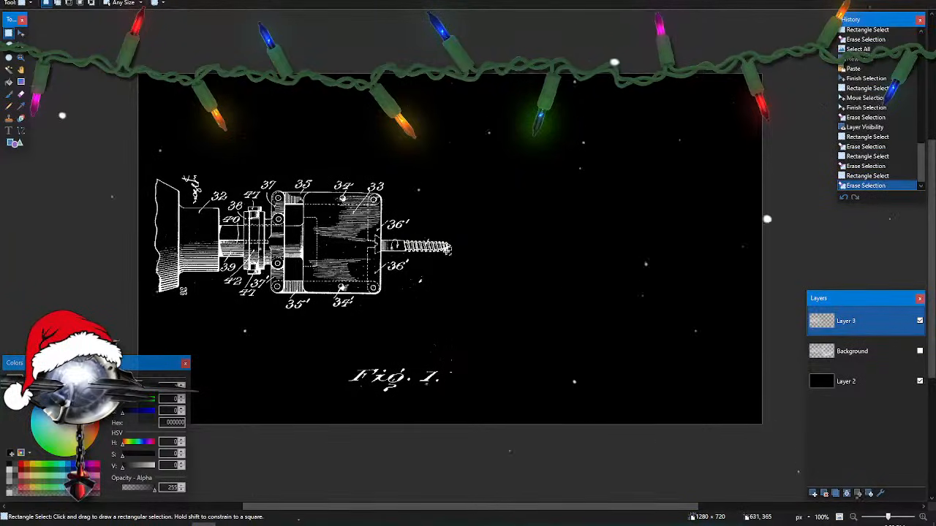
{"action": "left_click_drag", "start_coordinate": [445, 252], "coordinate": [462, 261]}
{"action": "key", "text": "Delete"}
{"action": "mouse_move", "coordinate": [395, 270]}
{"action": "left_mouse_down"}
{"action": "mouse_move", "coordinate": [499, 356]}
{"action": "mouse_move", "coordinate": [500, 377]}
{"action": "left_mouse_up"}
{"action": "key", "text": "Delete"}
{"action": "key", "text": "ctrl+z"}
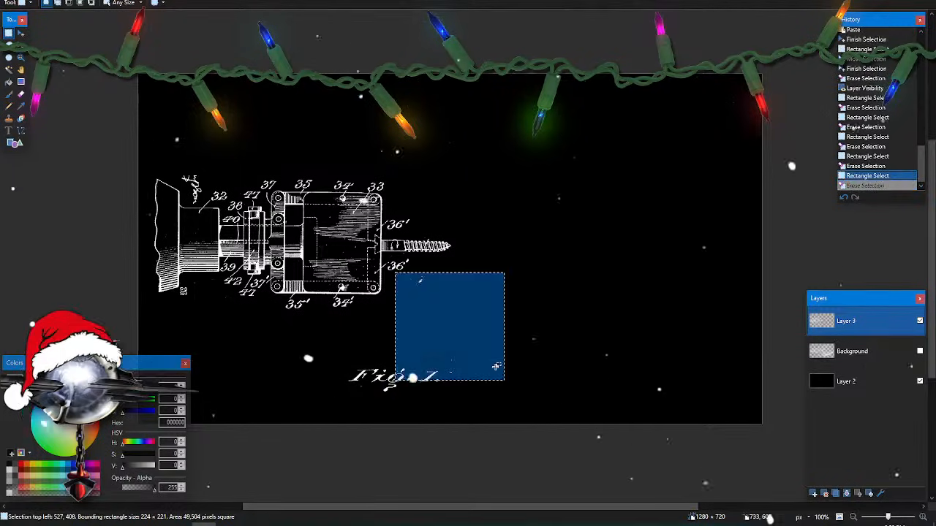
{"action": "left_click", "coordinate": [398, 274]}
- Erase the specks below the screw and the stray marks beside the end of the Fig. 1 caption
{"action": "mouse_move", "coordinate": [397, 276]}
{"action": "left_mouse_down"}
{"action": "mouse_move", "coordinate": [466, 334]}
{"action": "mouse_move", "coordinate": [473, 362]}
{"action": "left_mouse_up"}
{"action": "key", "text": "Delete"}
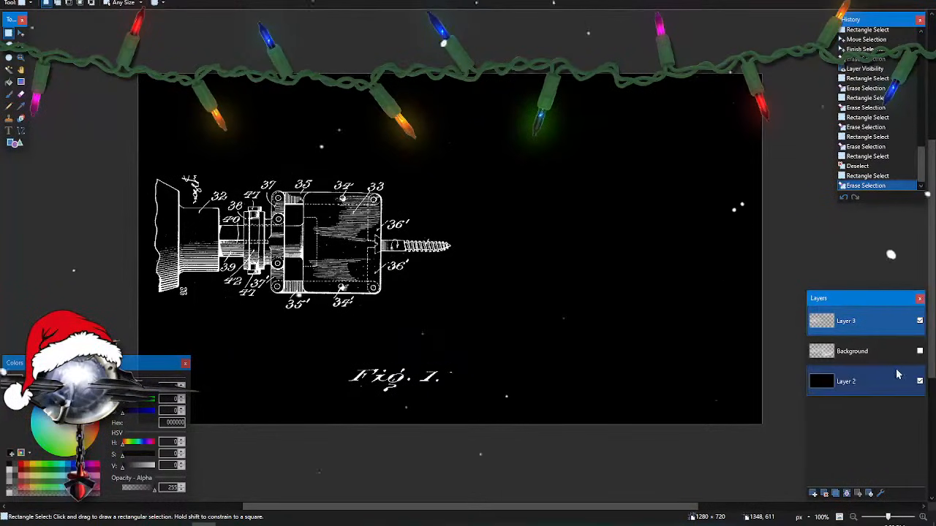
{"action": "left_click", "coordinate": [920, 352]}
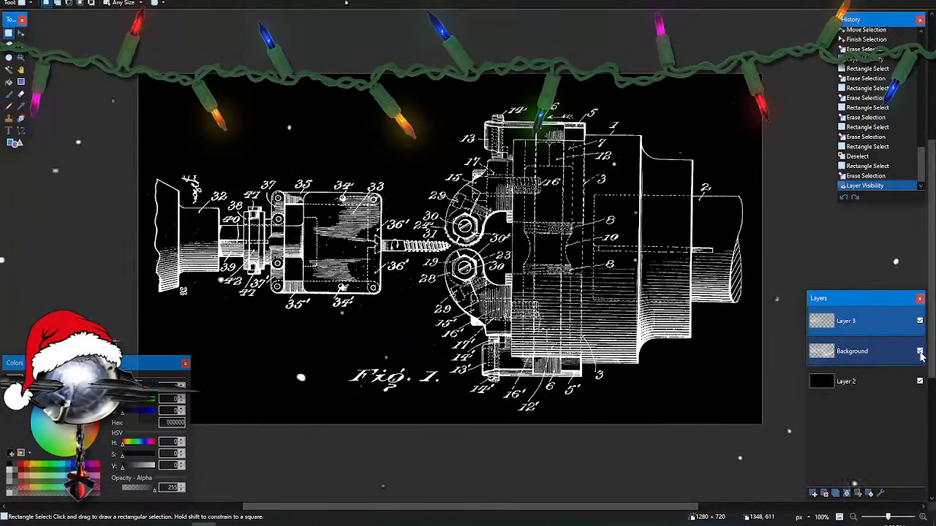
{"action": "left_click", "coordinate": [920, 352]}
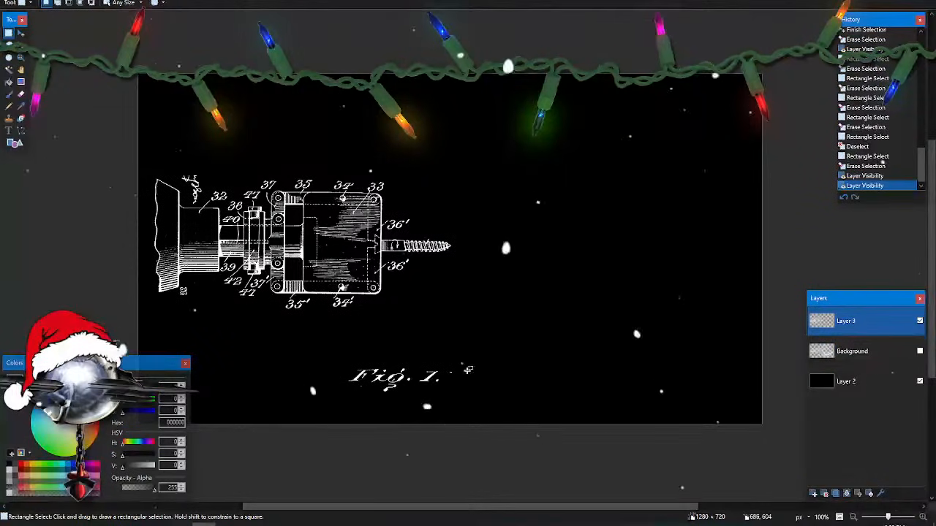
{"action": "left_click_drag", "start_coordinate": [447, 378], "coordinate": [488, 337]}
{"action": "key", "text": "Delete"}
{"action": "key", "text": "ctrl+d"}
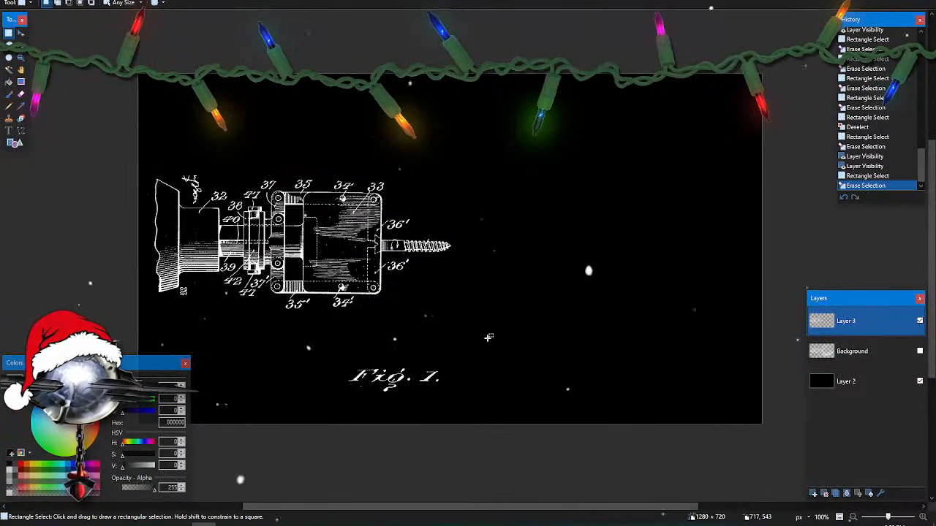
- Erase the areas beneath the Fig. 1 caption on Layer 3 to clear any stray specks
{"action": "left_click_drag", "start_coordinate": [338, 381], "coordinate": [365, 418]}
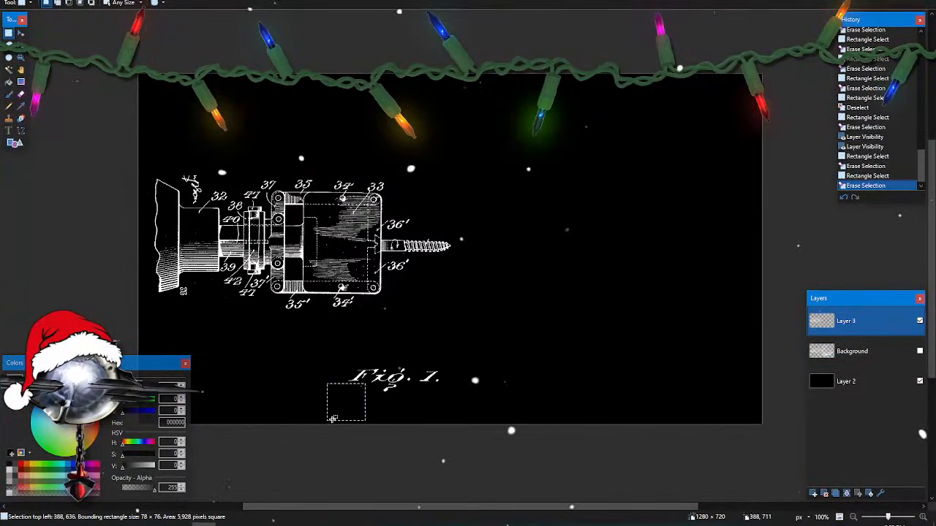
{"action": "key", "text": "Delete"}
{"action": "left_click_drag", "start_coordinate": [409, 396], "coordinate": [431, 426]}
{"action": "key", "text": "Delete"}
{"action": "left_click_drag", "start_coordinate": [363, 401], "coordinate": [399, 434]}
{"action": "key", "text": "Delete"}
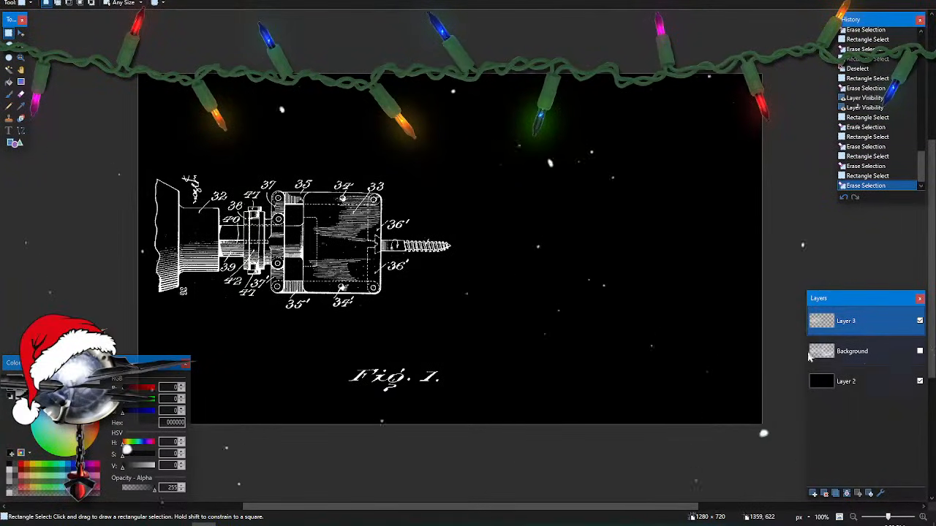
- Copy the 31 label from the Background layer into Layer 3 at the same position, and hide the Background layer
{"action": "left_click", "coordinate": [920, 352]}
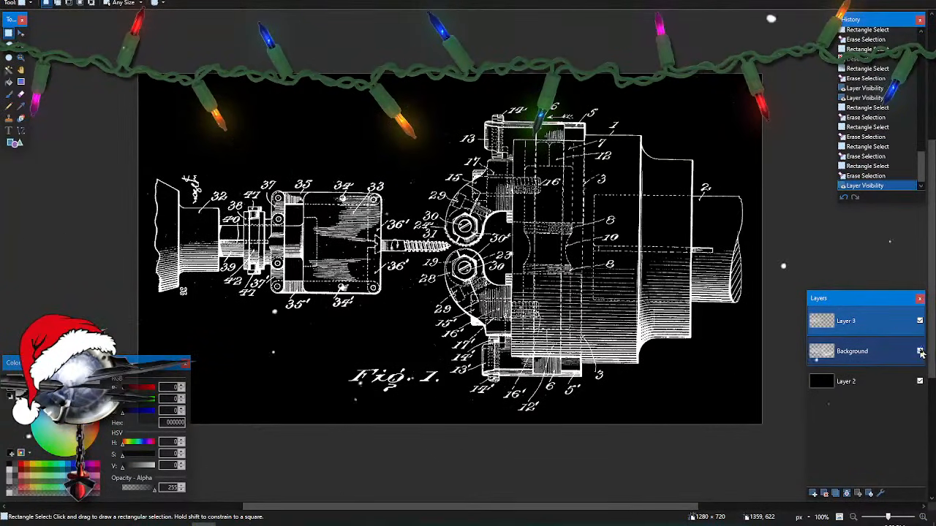
{"action": "left_click", "coordinate": [876, 359]}
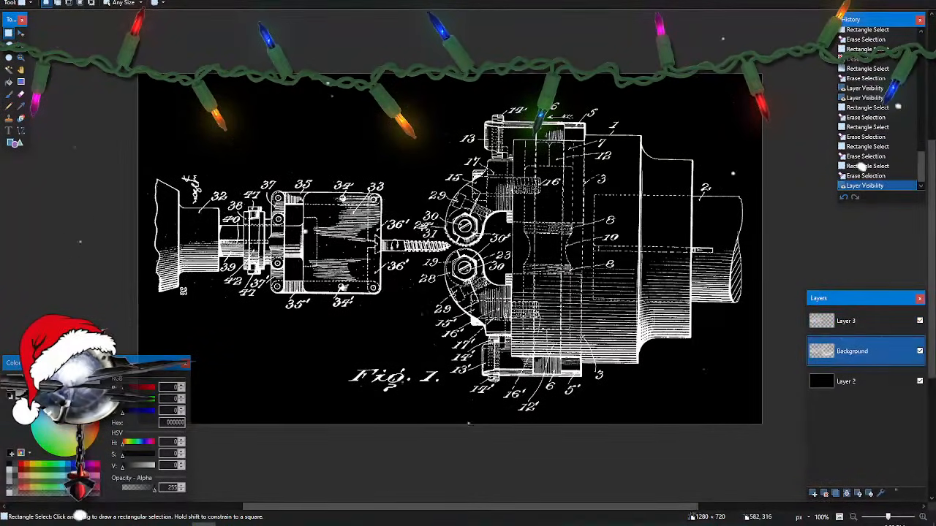
{"action": "left_click_drag", "start_coordinate": [422, 227], "coordinate": [442, 242]}
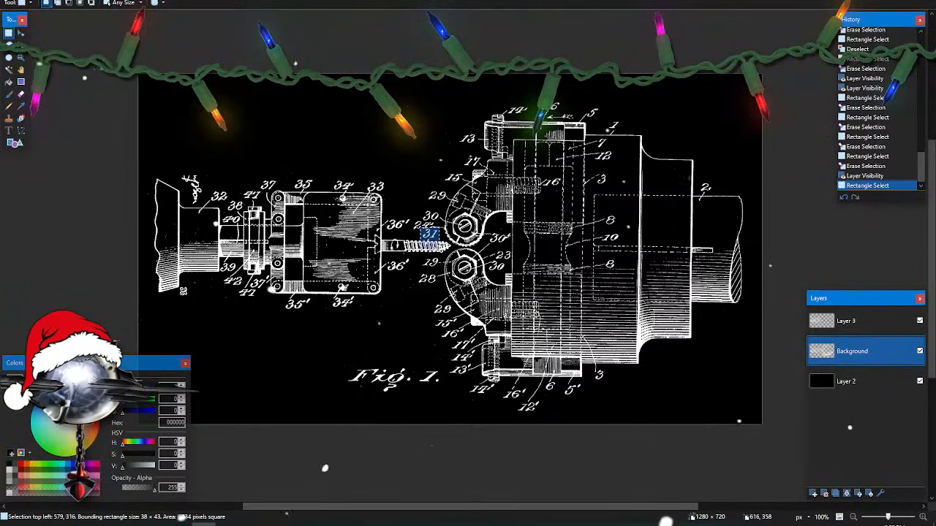
{"action": "left_click", "coordinate": [848, 320]}
{"action": "key", "text": "ctrl+v"}
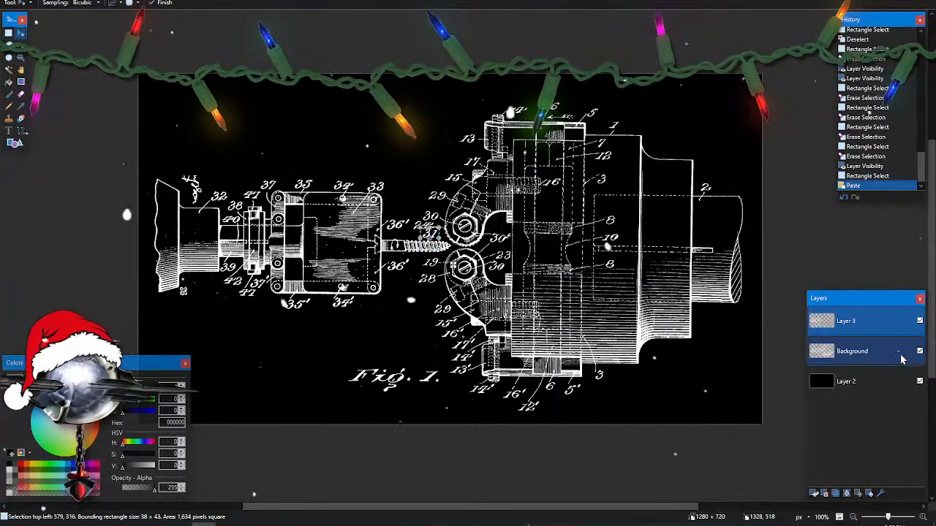
{"action": "left_click", "coordinate": [920, 352]}
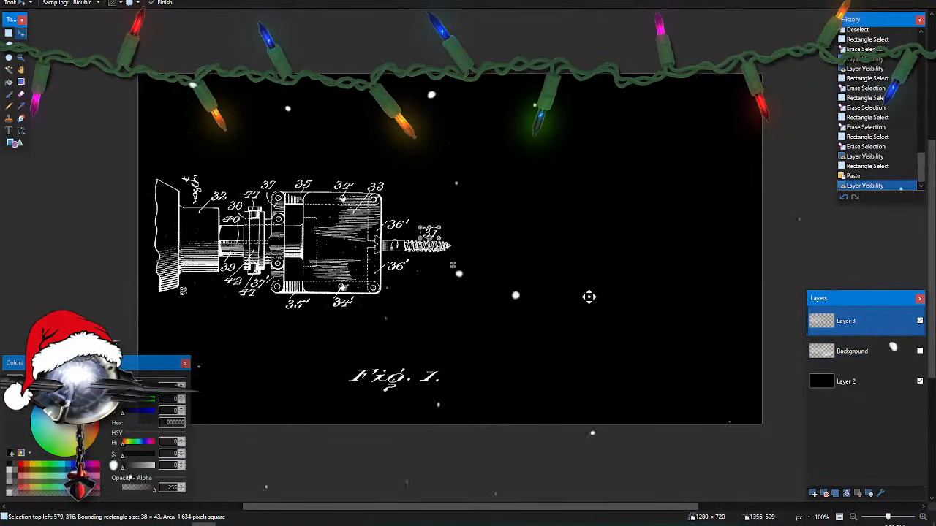
- Finish placing the pasted label and erase the leftover strokes above the 31 with an enlarged Eraser brush
{"action": "scroll", "coordinate": [555, 300], "scroll_direction": "up", "scroll_amount": 4}
{"action": "scroll", "coordinate": [553, 306], "scroll_direction": "up", "scroll_amount": 1}
{"action": "scroll", "coordinate": [553, 308], "scroll_direction": "left", "scroll_amount": 3}
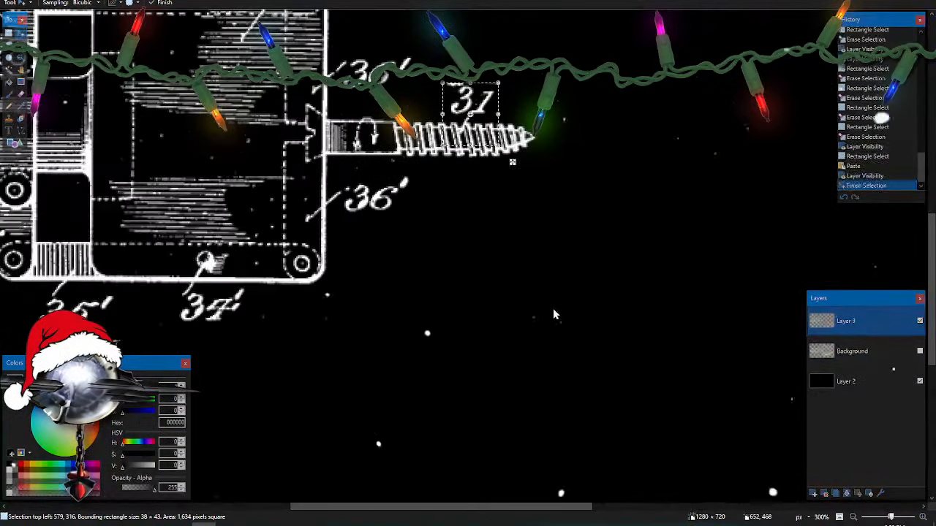
{"action": "key", "text": "ctrl+d"}
{"action": "scroll", "coordinate": [552, 309], "scroll_direction": "up", "scroll_amount": 3}
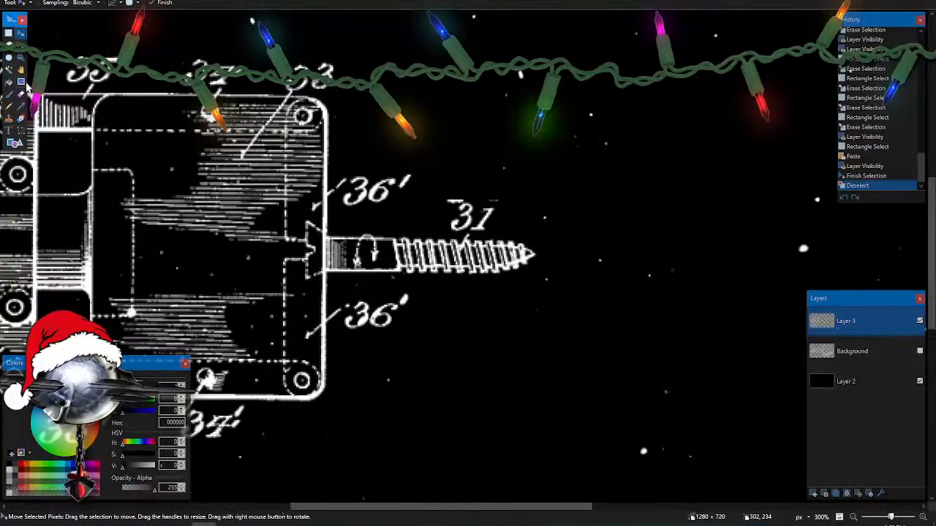
{"action": "left_click", "coordinate": [21, 94]}
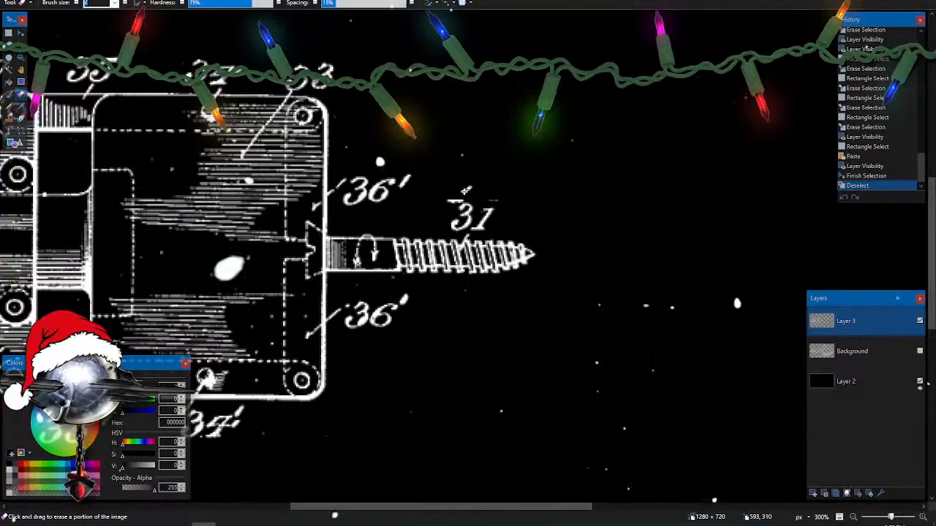
{"action": "key", "text": "bracketright"}
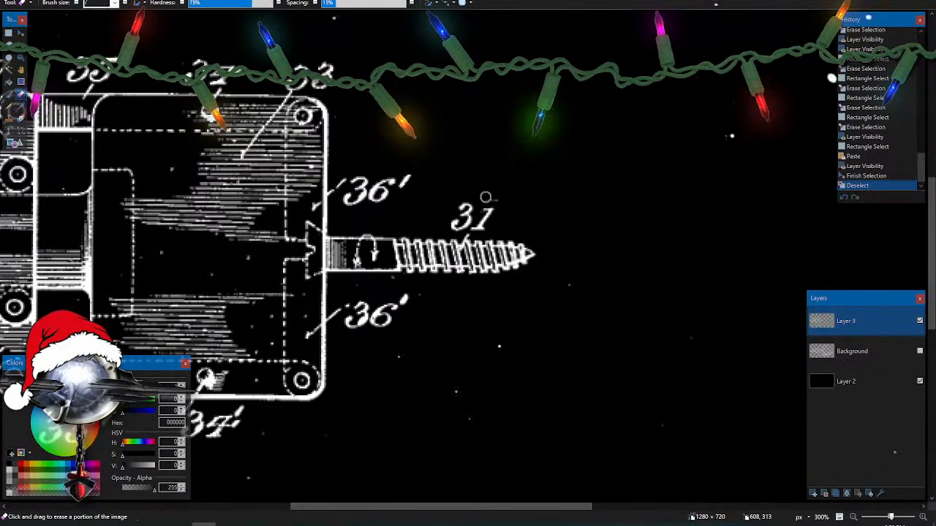
{"action": "mouse_move", "coordinate": [510, 200]}
{"action": "left_mouse_down"}
{"action": "mouse_move", "coordinate": [569, 224]}
{"action": "mouse_move", "coordinate": [621, 299]}
{"action": "left_mouse_up"}
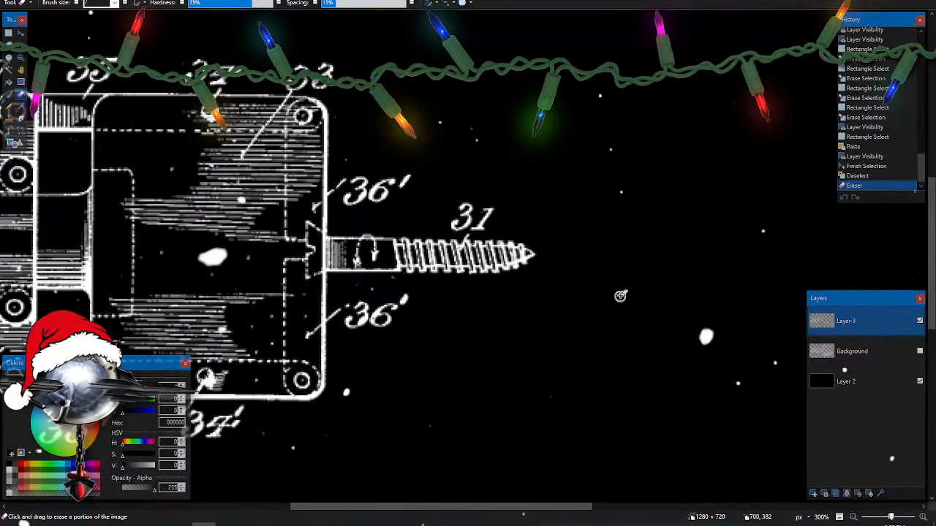
- Hide Layer 3, show the Background layer, and make the Background layer active
{"action": "scroll", "coordinate": [623, 295], "scroll_direction": "down", "scroll_amount": 3}
{"action": "scroll", "coordinate": [624, 295], "scroll_direction": "down", "scroll_amount": 1}
{"action": "scroll", "coordinate": [621, 297], "scroll_direction": "right", "scroll_amount": 3}
{"action": "scroll", "coordinate": [621, 297], "scroll_direction": "down", "scroll_amount": 3}
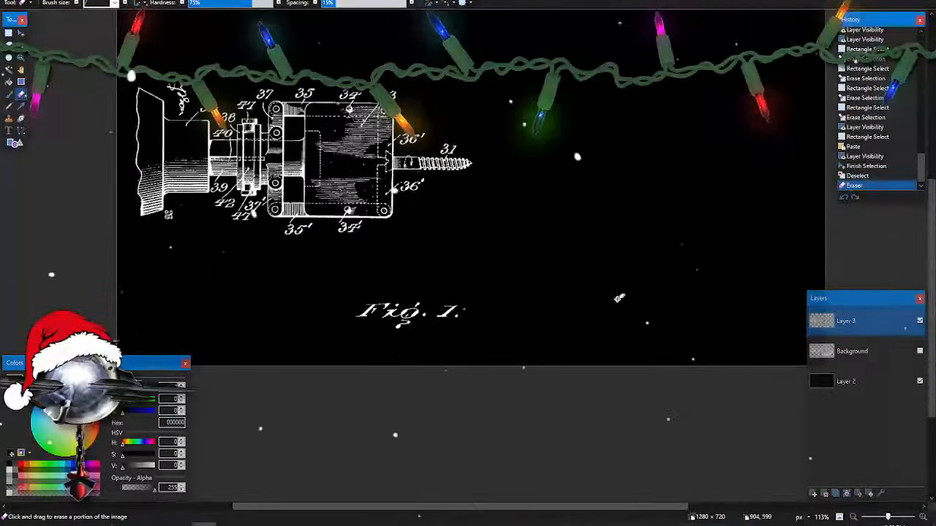
{"action": "scroll", "coordinate": [619, 299], "scroll_direction": "right", "scroll_amount": 2}
{"action": "left_click", "coordinate": [919, 321]}
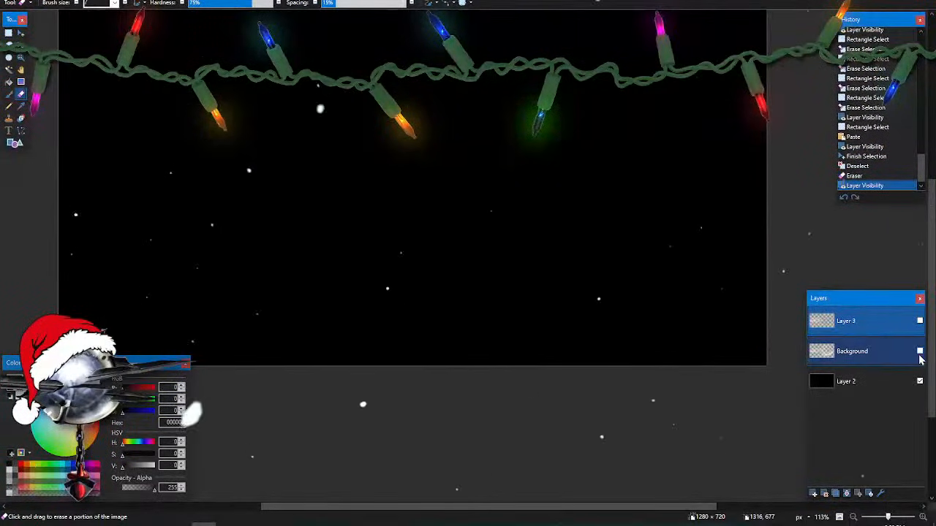
{"action": "left_click", "coordinate": [920, 351]}
{"action": "left_click", "coordinate": [861, 354]}
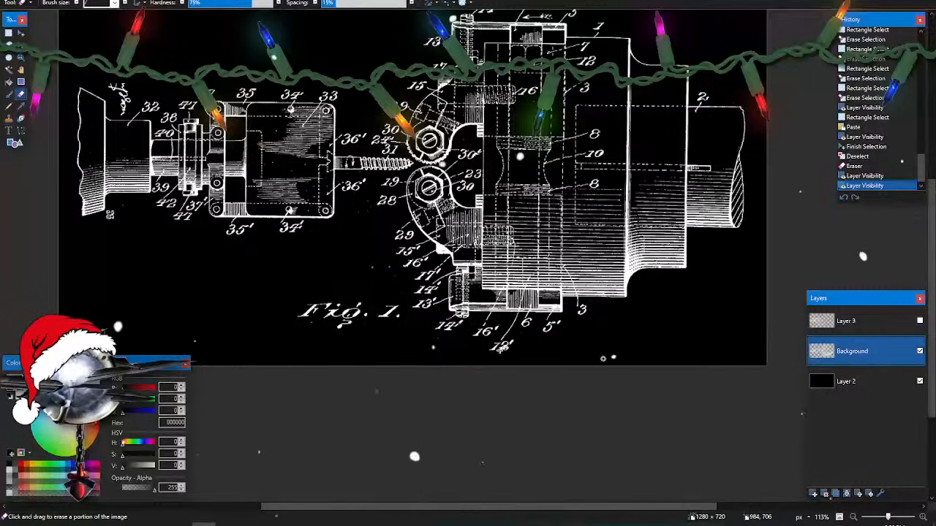
- Erase the left mechanism and the Fig. 1 caption from the Background layer with rectangular selections
{"action": "key", "text": "s"}
{"action": "left_click_drag", "start_coordinate": [356, 259], "coordinate": [63, 24]}
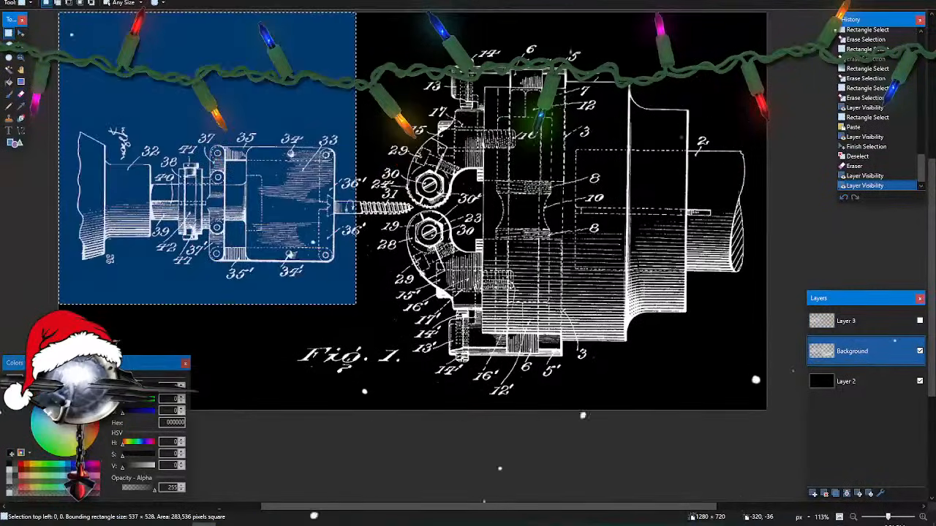
{"action": "key", "text": "Delete"}
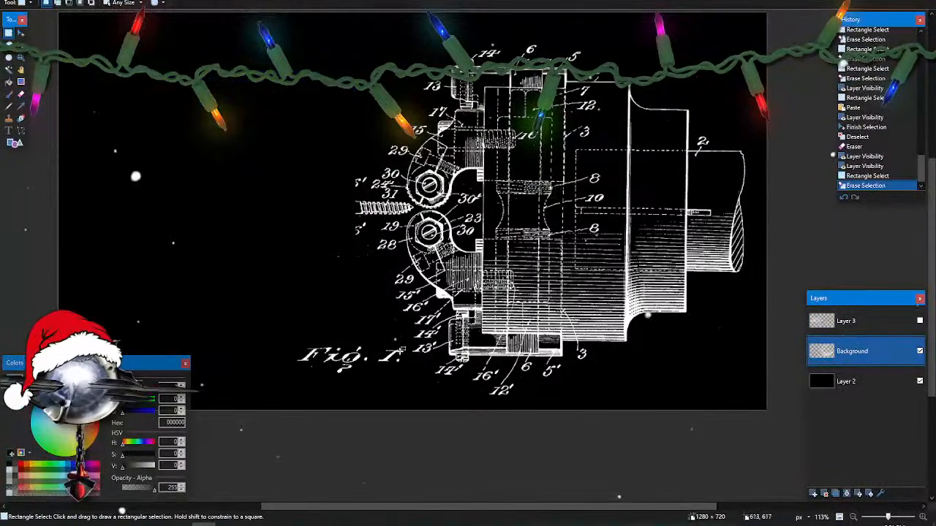
{"action": "left_click_drag", "start_coordinate": [408, 338], "coordinate": [279, 391]}
{"action": "key", "text": "Delete"}
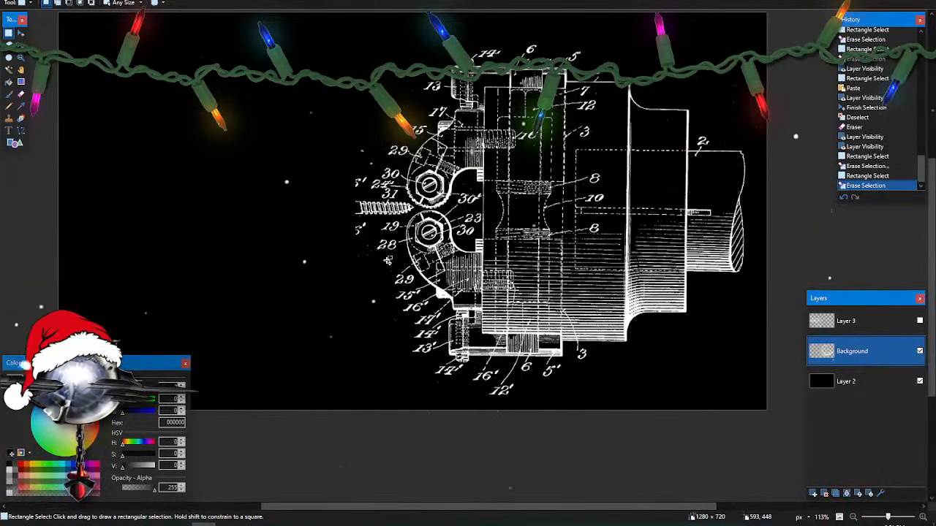
- Erase the remaining screw, the 31 label and the cut-off 36' label fragments from the Background layer
{"action": "scroll", "coordinate": [388, 258], "scroll_direction": "up", "scroll_amount": 5}
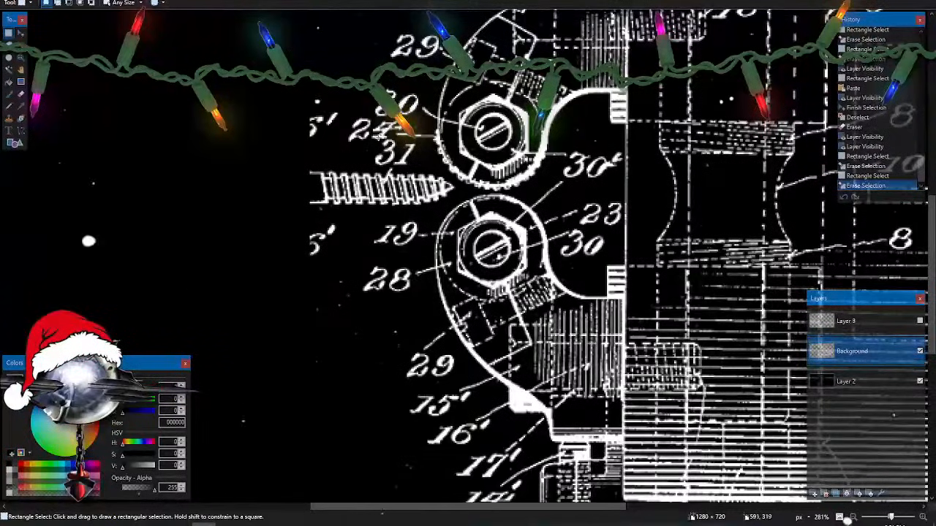
{"action": "mouse_move", "coordinate": [369, 144]}
{"action": "left_mouse_down"}
{"action": "mouse_move", "coordinate": [422, 175]}
{"action": "mouse_move", "coordinate": [269, 218]}
{"action": "left_mouse_up"}
{"action": "key", "text": "Delete"}
{"action": "key", "text": "Delete"}
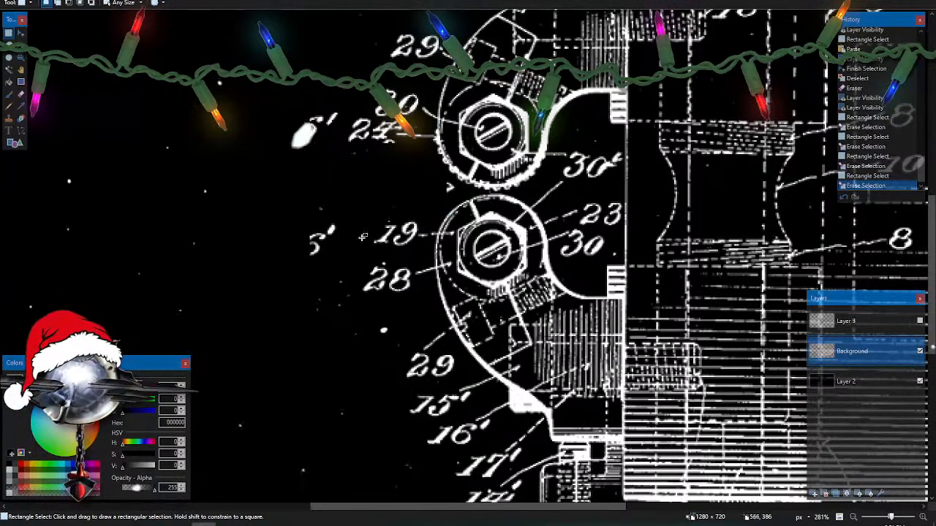
{"action": "left_click_drag", "start_coordinate": [348, 257], "coordinate": [279, 195]}
{"action": "key", "text": "Delete"}
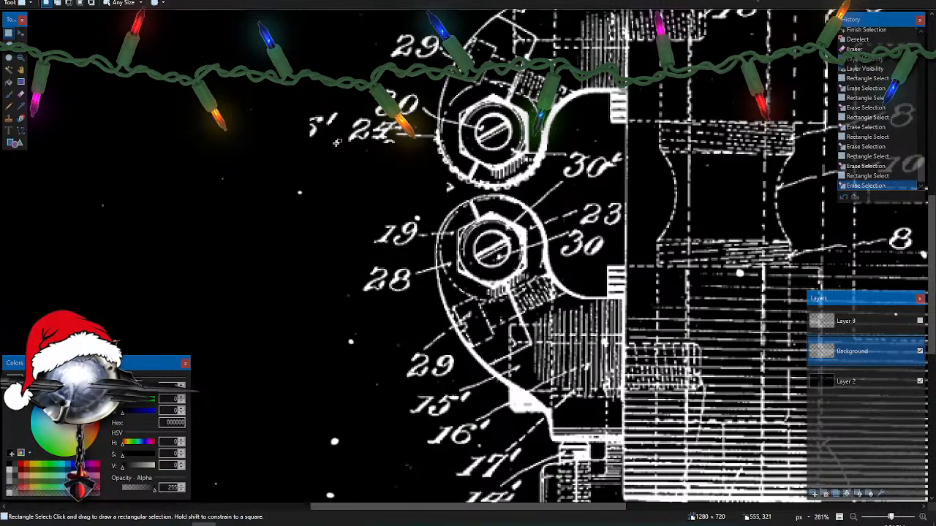
{"action": "left_click_drag", "start_coordinate": [338, 145], "coordinate": [279, 87]}
{"action": "key", "text": "Delete"}
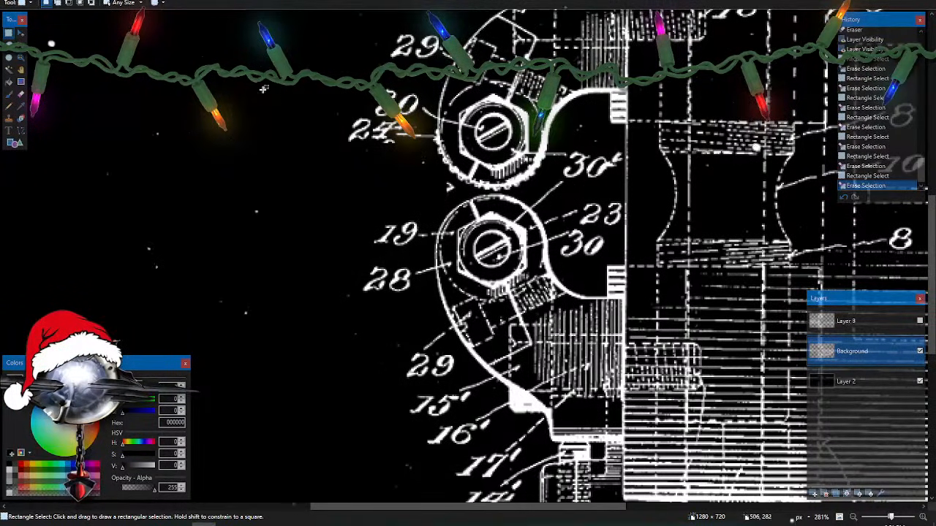
- Erase the small stray mark between the two hex-nut heads and the specks beside labels 24', 19, 28 and 29 with the Eraser
{"action": "left_click", "coordinate": [22, 95]}
{"action": "scroll", "coordinate": [398, 143], "scroll_direction": "up", "scroll_amount": 2}
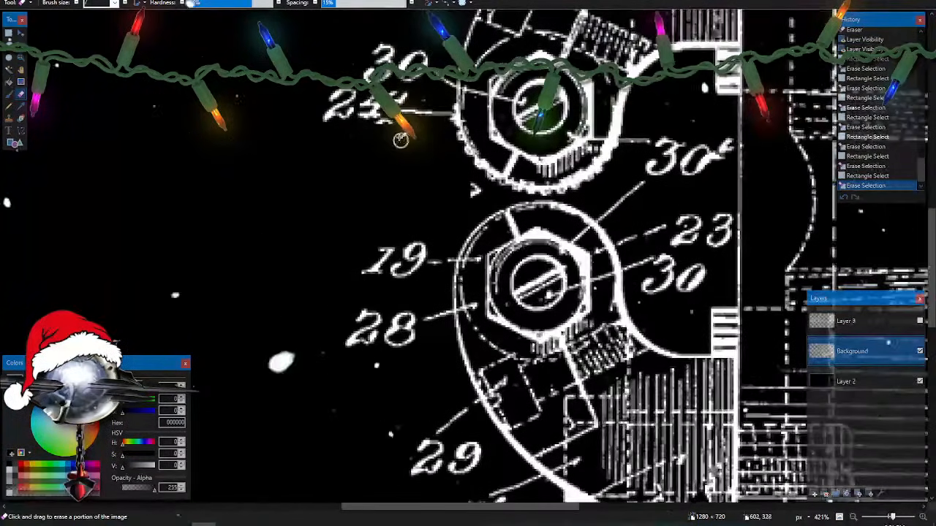
{"action": "left_click_drag", "start_coordinate": [370, 127], "coordinate": [345, 139]}
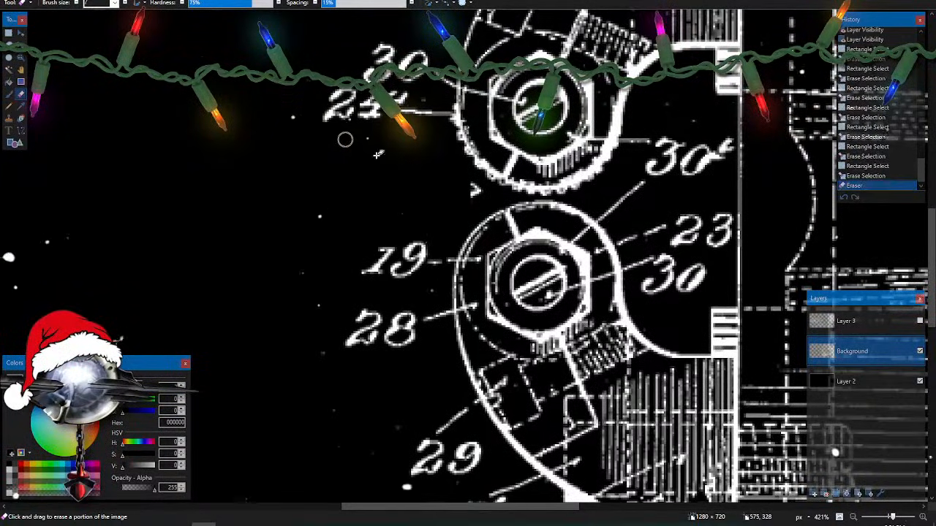
{"action": "mouse_move", "coordinate": [472, 199]}
{"action": "left_mouse_down"}
{"action": "mouse_move", "coordinate": [428, 117]}
{"action": "mouse_move", "coordinate": [325, 90]}
{"action": "left_mouse_up"}
{"action": "left_click", "coordinate": [307, 80]}
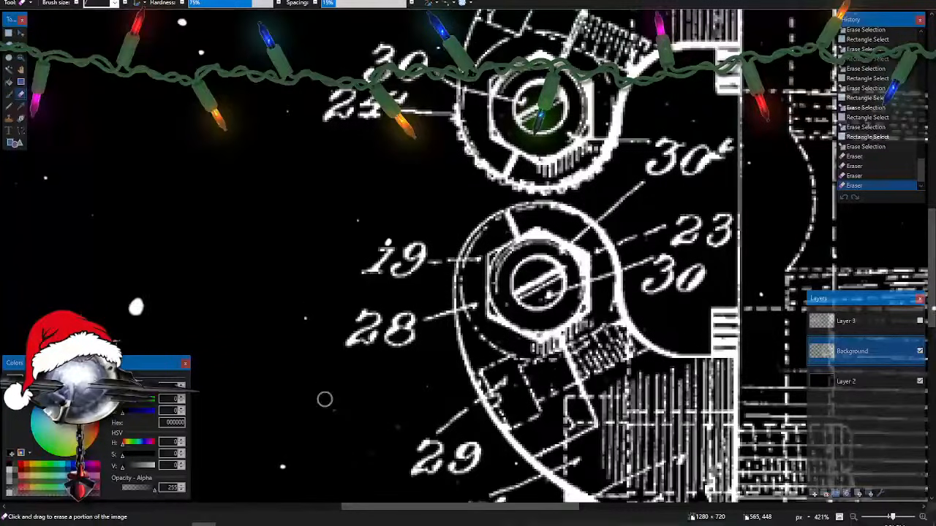
{"action": "left_click", "coordinate": [382, 420]}
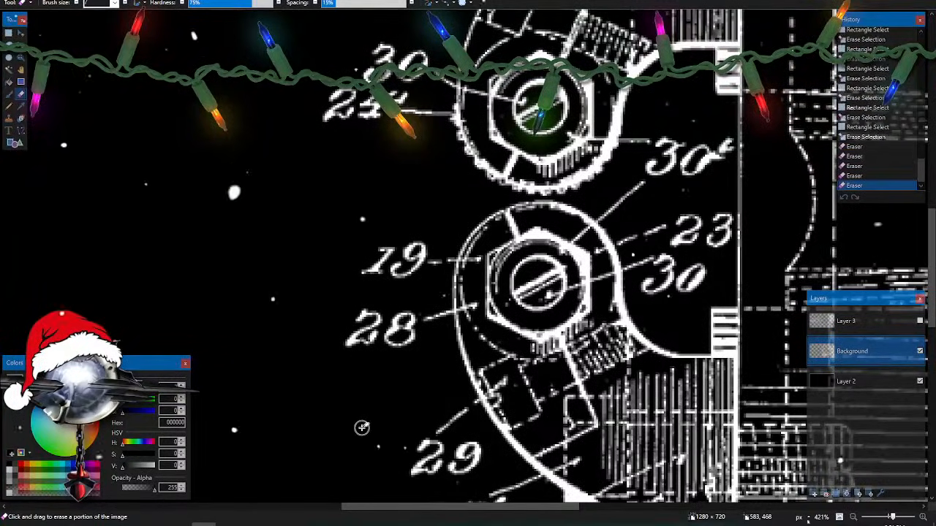
{"action": "scroll", "coordinate": [361, 429], "scroll_direction": "down", "scroll_amount": 3}
{"action": "left_click", "coordinate": [414, 423]}
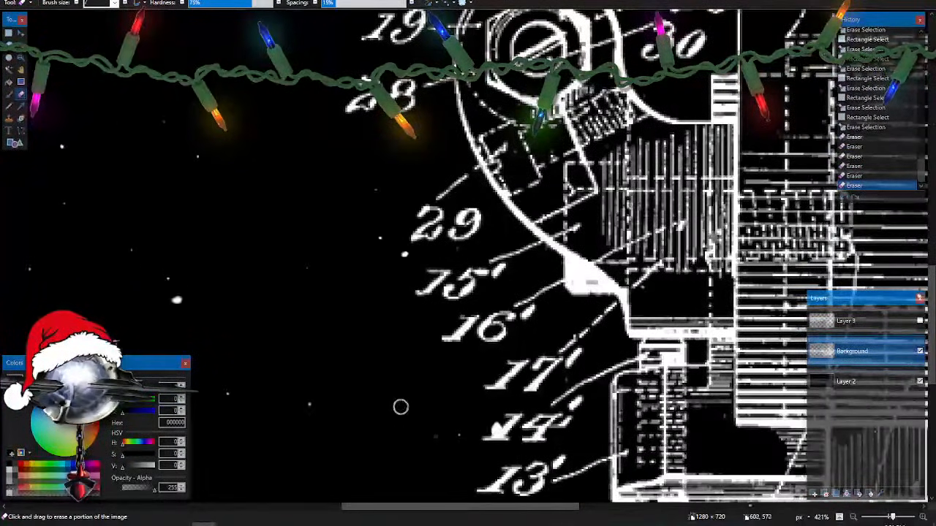
- Erase the specks below label 29 and around labels 13', 14' and 16' along the drawing's lower edge
{"action": "left_click", "coordinate": [399, 395]}
{"action": "scroll", "coordinate": [398, 402], "scroll_direction": "down", "scroll_amount": 4}
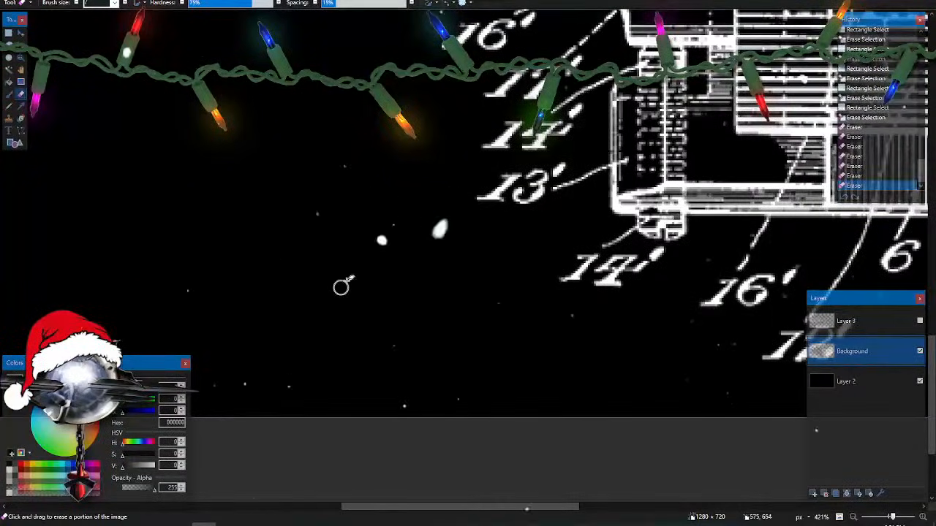
{"action": "left_click", "coordinate": [572, 317]}
{"action": "left_click", "coordinate": [704, 261]}
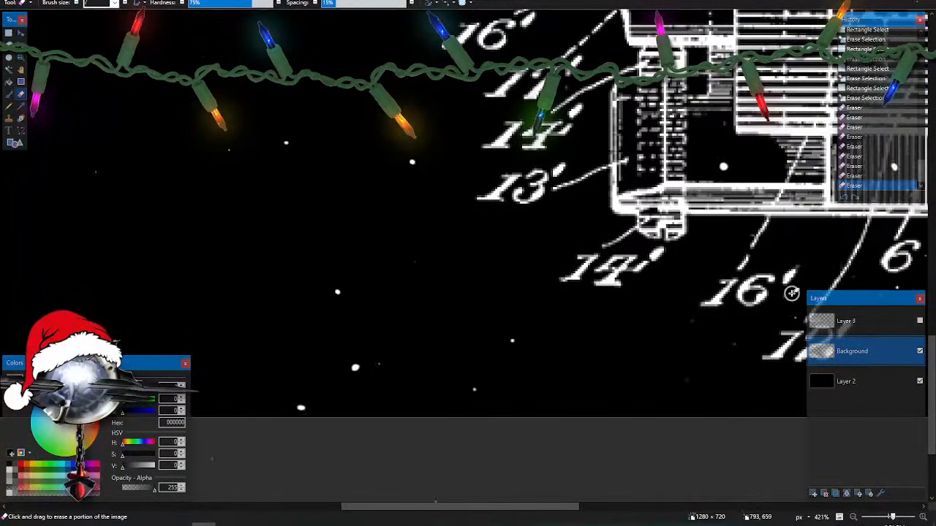
{"action": "left_click", "coordinate": [792, 293]}
{"action": "left_click", "coordinate": [802, 260]}
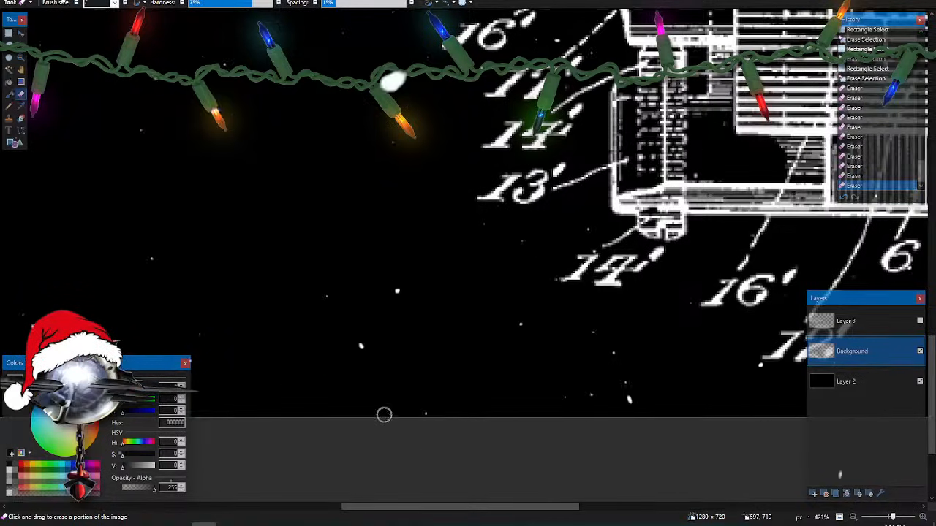
{"action": "left_click", "coordinate": [489, 338]}
- Erase the specks around labels 12', 6, 5' and 3 below the right mechanism
{"action": "scroll", "coordinate": [517, 394], "scroll_direction": "right", "scroll_amount": 3}
{"action": "scroll", "coordinate": [517, 394], "scroll_direction": "right", "scroll_amount": 3}
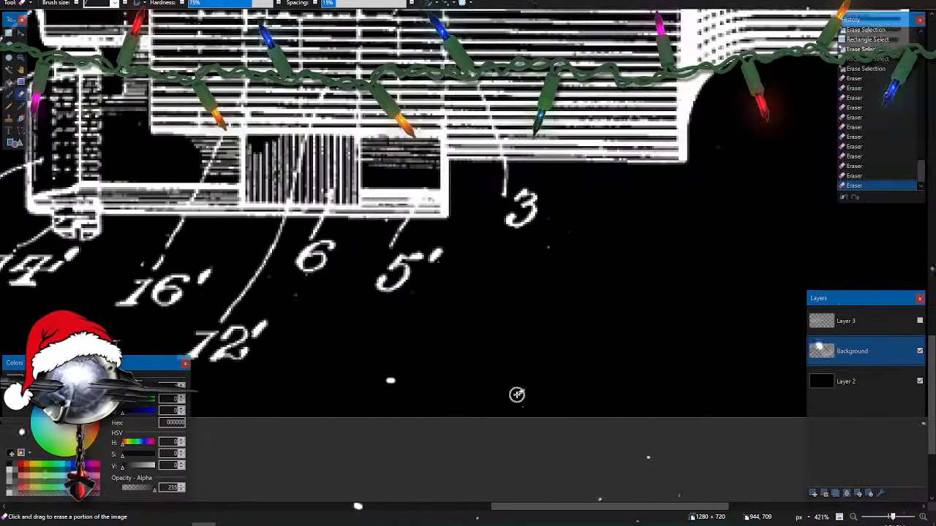
{"action": "left_click", "coordinate": [294, 294]}
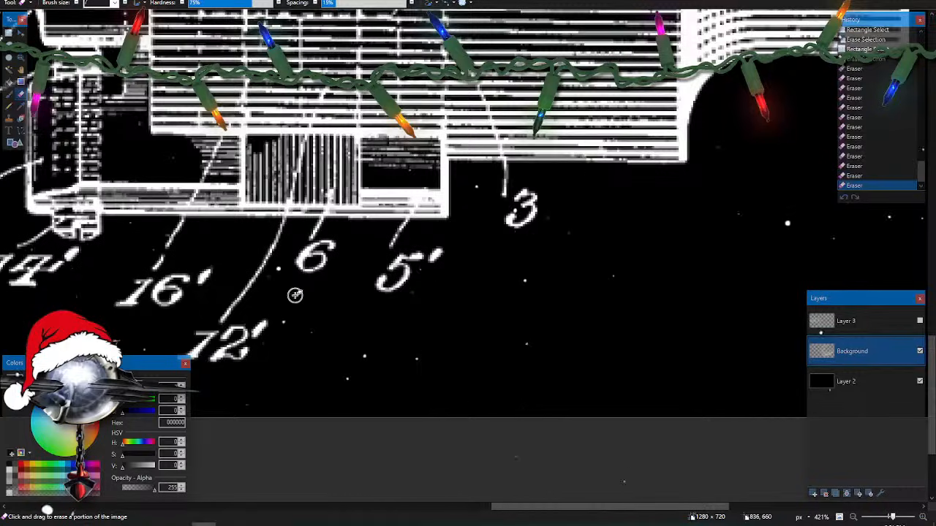
{"action": "left_click", "coordinate": [414, 295]}
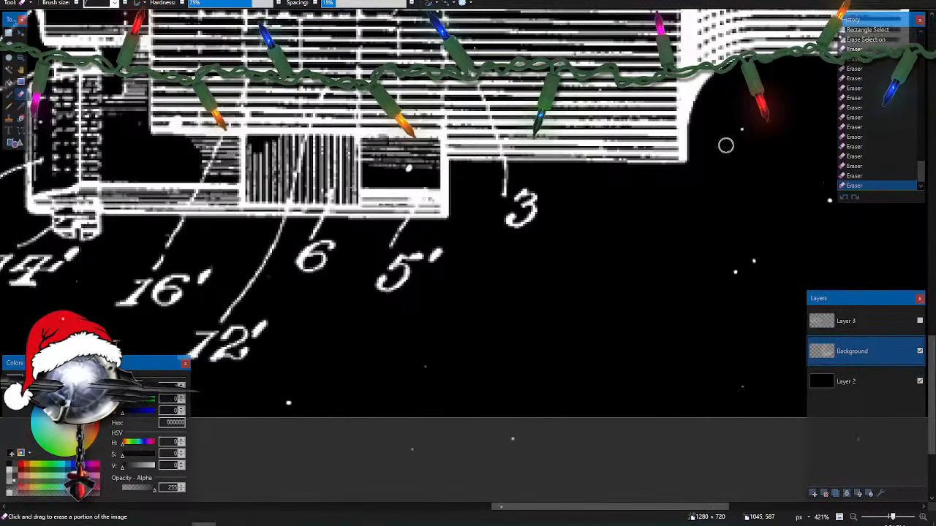
- Check the right end and upper edge of the mechanism for stray specks and erase those left of labels 13, 17 and 15
{"action": "scroll", "coordinate": [712, 312], "scroll_direction": "right", "scroll_amount": 6}
{"action": "scroll", "coordinate": [711, 317], "scroll_direction": "up", "scroll_amount": 1}
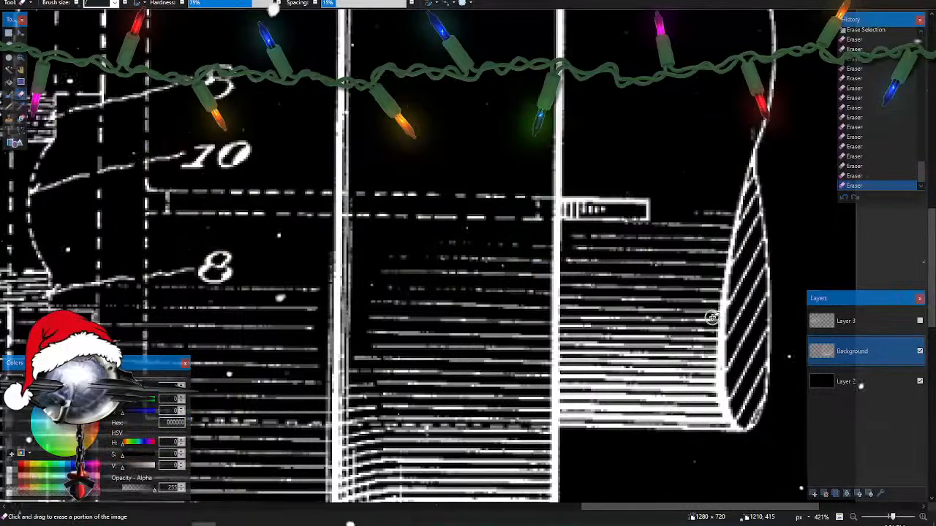
{"action": "scroll", "coordinate": [712, 316], "scroll_direction": "up", "scroll_amount": 6}
{"action": "scroll", "coordinate": [714, 320], "scroll_direction": "up", "scroll_amount": 5}
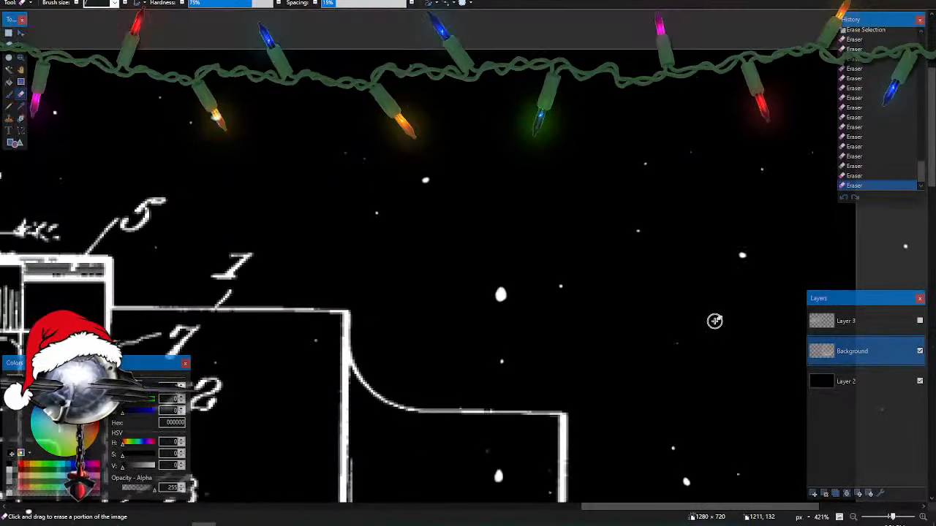
{"action": "scroll", "coordinate": [712, 316], "scroll_direction": "left", "scroll_amount": 3}
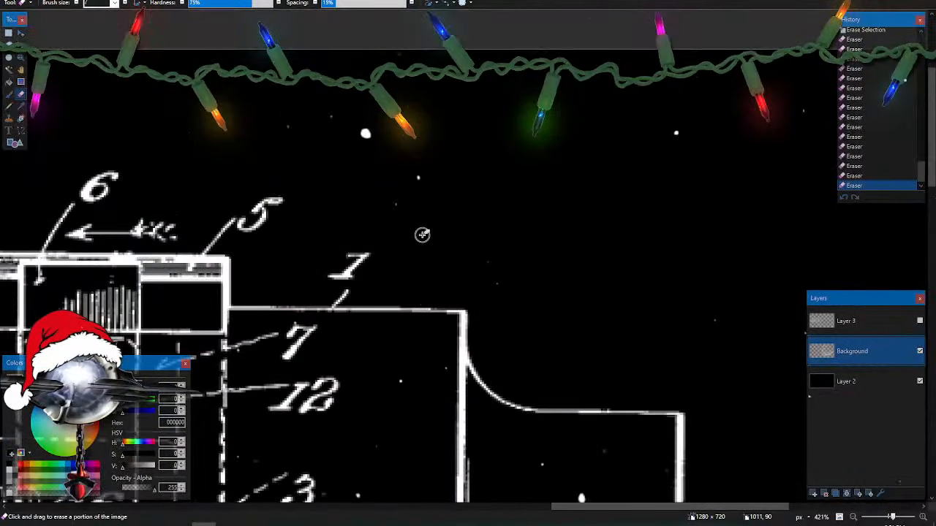
{"action": "scroll", "coordinate": [625, 258], "scroll_direction": "left", "scroll_amount": 15}
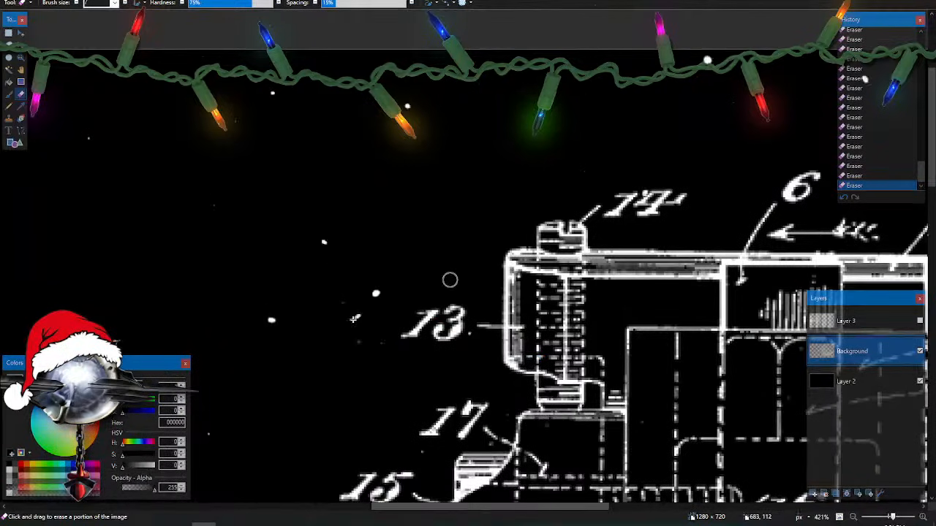
{"action": "scroll", "coordinate": [408, 246], "scroll_direction": "down", "scroll_amount": 5}
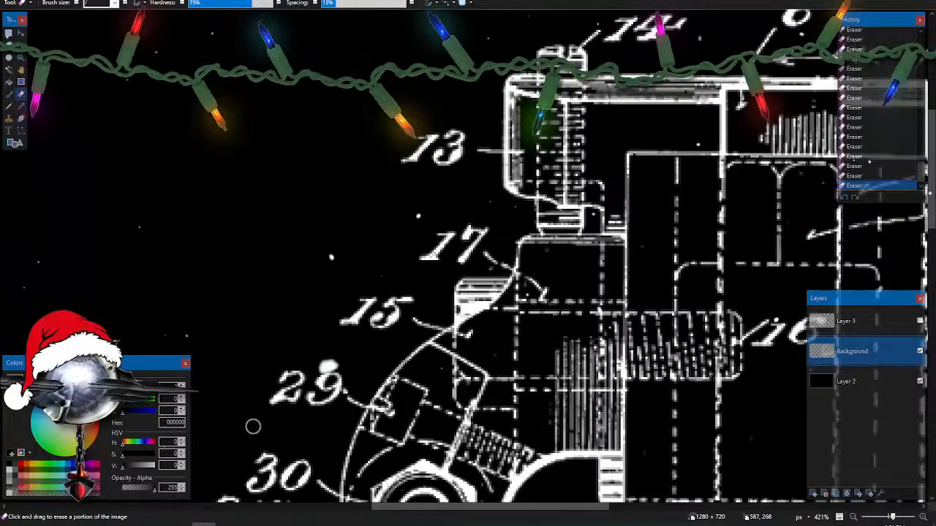
{"action": "scroll", "coordinate": [608, 375], "scroll_direction": "down", "scroll_amount": 6}
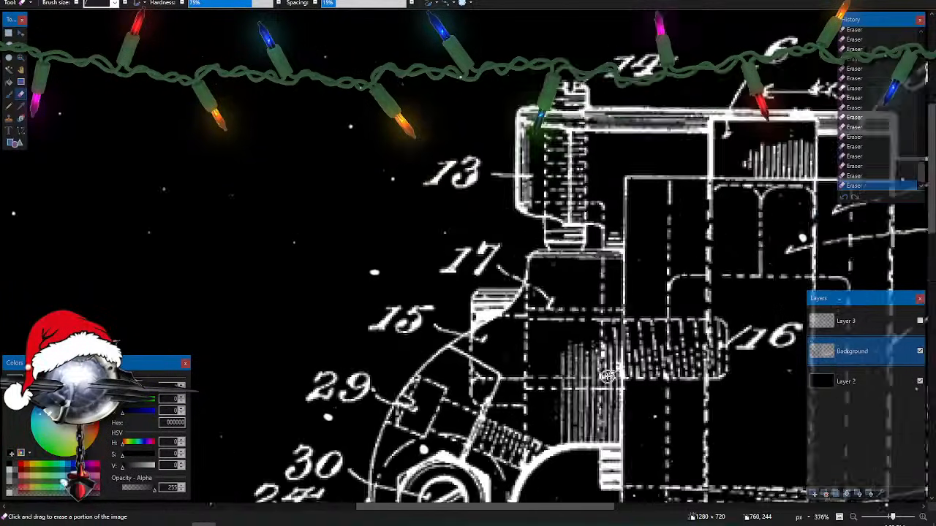
{"action": "scroll", "coordinate": [598, 389], "scroll_direction": "down", "scroll_amount": 4}
{"action": "scroll", "coordinate": [592, 393], "scroll_direction": "right", "scroll_amount": 1}
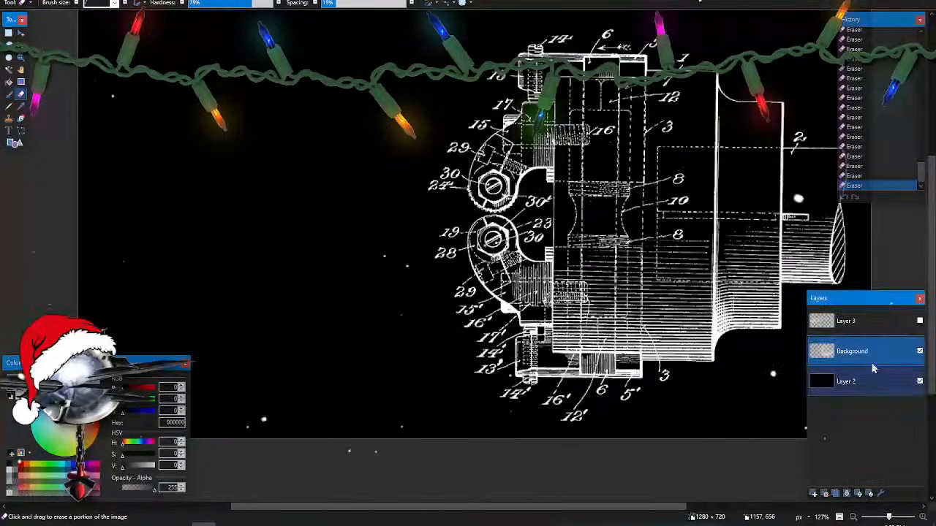
- Show Layer 3, make it the active layer, and toggle its visibility to check which parts belong to it
{"action": "left_click", "coordinate": [919, 321]}
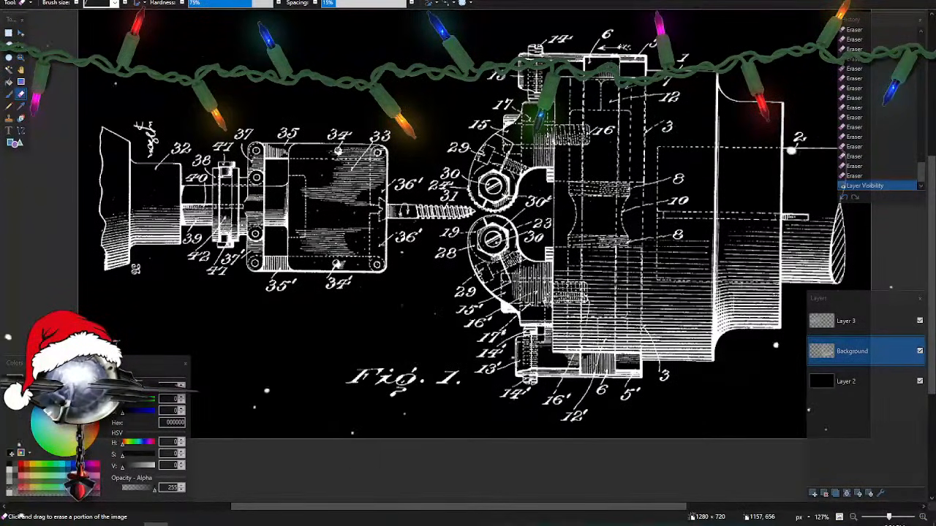
{"action": "left_click", "coordinate": [848, 322]}
{"action": "scroll", "coordinate": [555, 234], "scroll_direction": "left", "scroll_amount": 5}
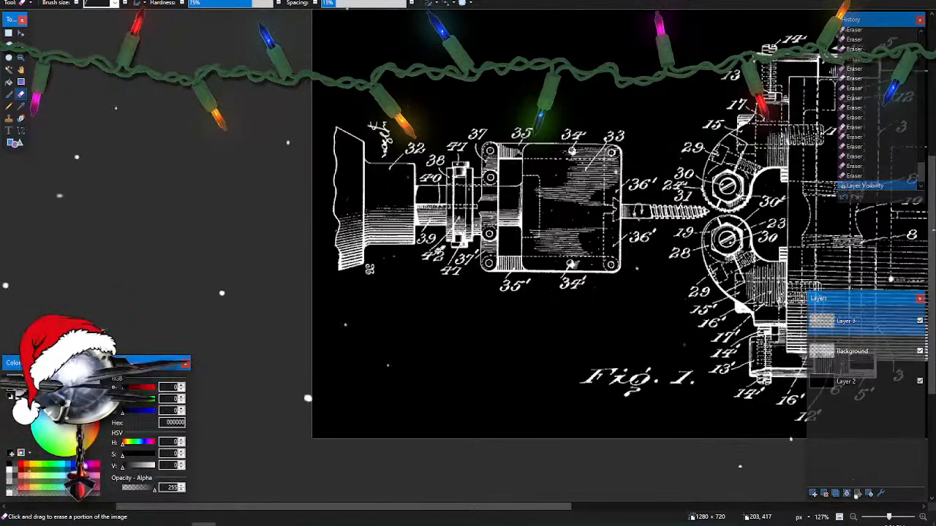
{"action": "scroll", "coordinate": [439, 250], "scroll_direction": "up", "scroll_amount": 3}
{"action": "scroll", "coordinate": [440, 256], "scroll_direction": "down", "scroll_amount": 2}
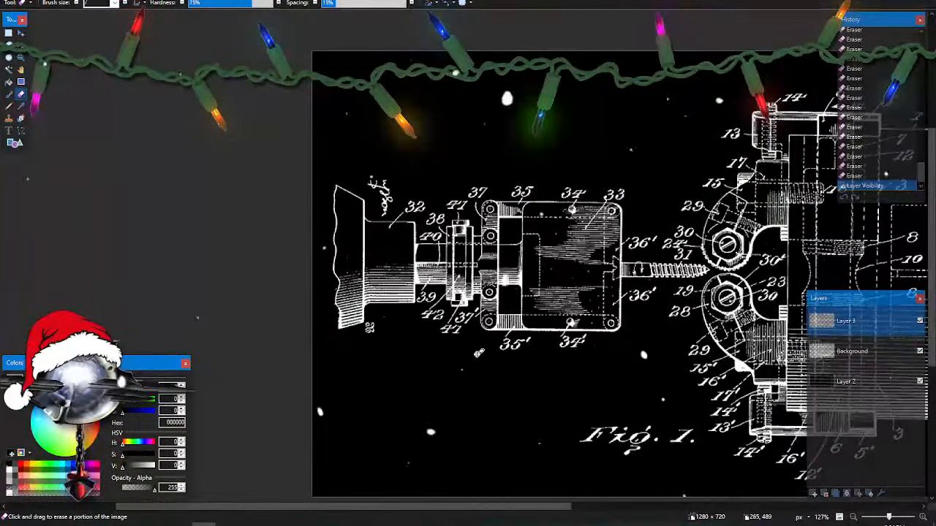
{"action": "scroll", "coordinate": [479, 353], "scroll_direction": "up", "scroll_amount": 5}
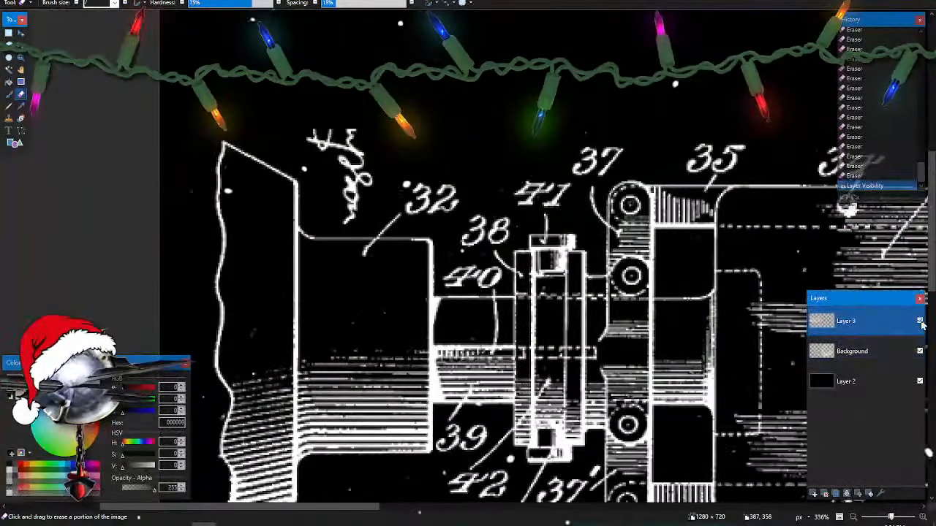
{"action": "left_click", "coordinate": [920, 322]}
{"action": "key", "text": "ctrl+z"}
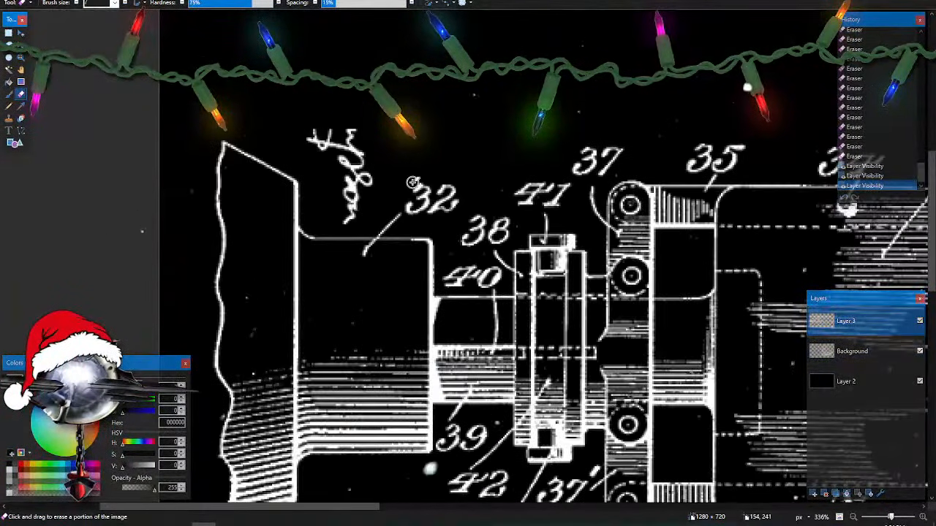
- Enlarge the Eraser brush to 19 and erase the sideways handwriting beside label 32 and the small rotated mark below the left block
{"action": "mouse_move", "coordinate": [314, 132]}
{"action": "left_mouse_down"}
{"action": "mouse_move", "coordinate": [327, 152]}
{"action": "mouse_move", "coordinate": [331, 137]}
{"action": "mouse_move", "coordinate": [317, 148]}
{"action": "mouse_move", "coordinate": [331, 159]}
{"action": "mouse_move", "coordinate": [354, 139]}
{"action": "mouse_move", "coordinate": [344, 209]}
{"action": "left_mouse_up"}
{"action": "key", "text": "]"}
{"action": "key", "text": "]"}
{"action": "key", "text": "]"}
{"action": "key", "text": "]"}
{"action": "key", "text": "]"}
{"action": "key", "text": "]"}
{"action": "key", "text": "]"}
{"action": "key", "text": "]"}
{"action": "key", "text": "]"}
{"action": "key", "text": "]"}
{"action": "key", "text": "]"}
{"action": "key", "text": "]"}
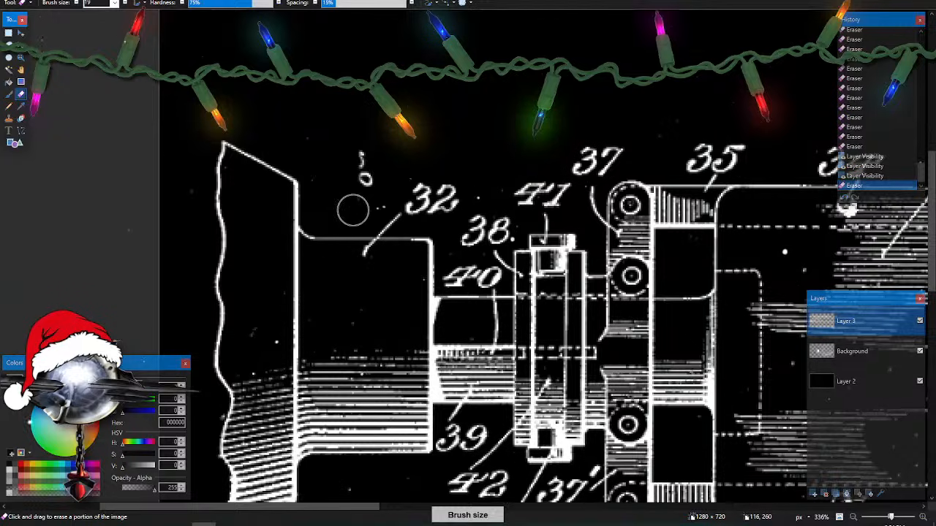
{"action": "scroll", "coordinate": [369, 192], "scroll_direction": "down", "scroll_amount": 3}
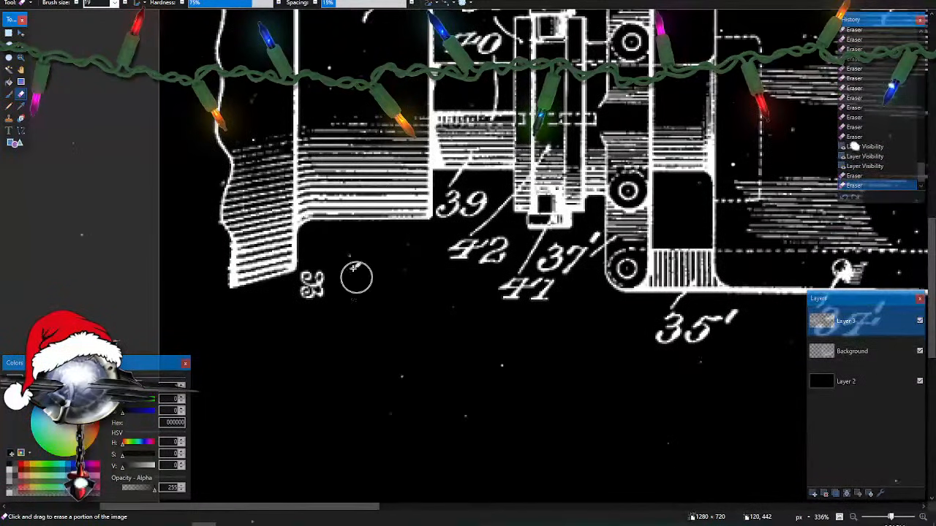
{"action": "mouse_move", "coordinate": [356, 276]}
{"action": "left_mouse_down"}
{"action": "mouse_move", "coordinate": [349, 261]}
{"action": "mouse_move", "coordinate": [308, 285]}
{"action": "left_mouse_up"}
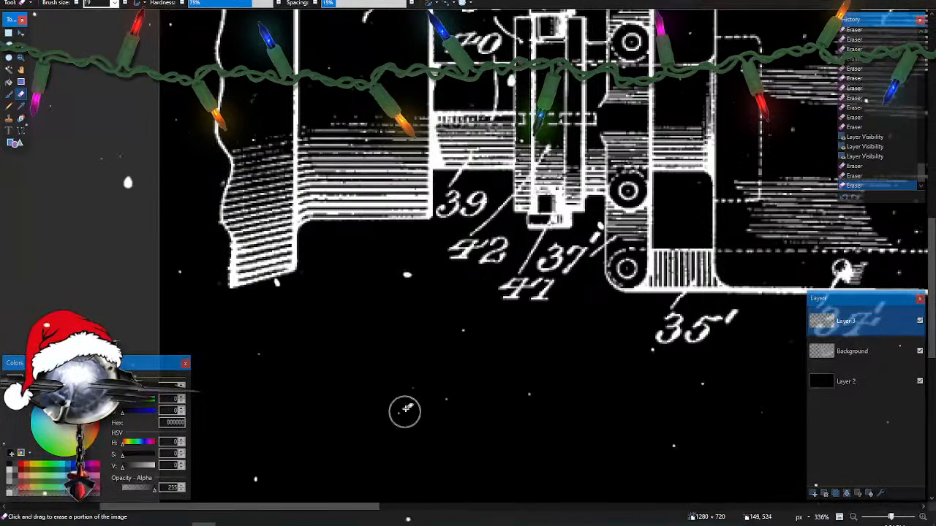
- Erase the specks in the blank areas inside the box labelled 33 and below it near label 34'
{"action": "scroll", "coordinate": [405, 412], "scroll_direction": "right", "scroll_amount": 6}
{"action": "scroll", "coordinate": [439, 377], "scroll_direction": "up", "scroll_amount": 1}
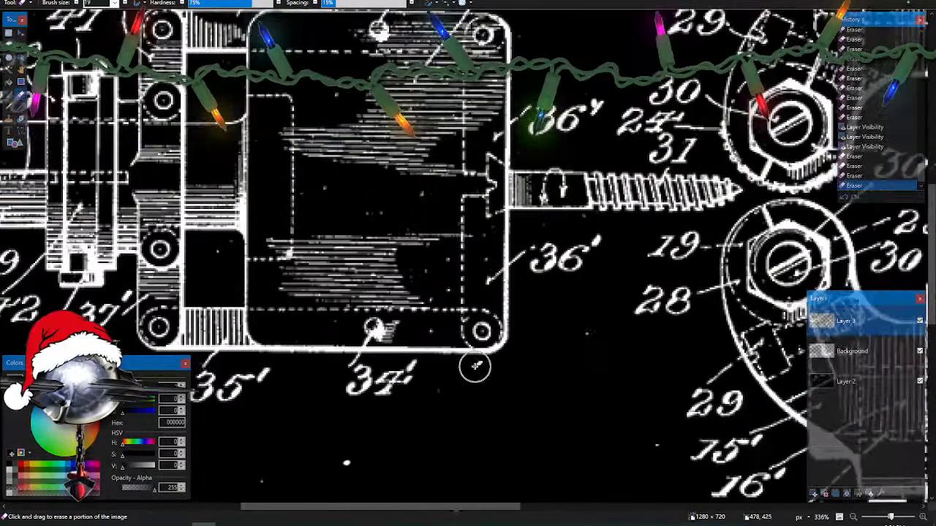
{"action": "scroll", "coordinate": [476, 366], "scroll_direction": "up", "scroll_amount": 2}
{"action": "left_click_drag", "start_coordinate": [345, 201], "coordinate": [334, 212]}
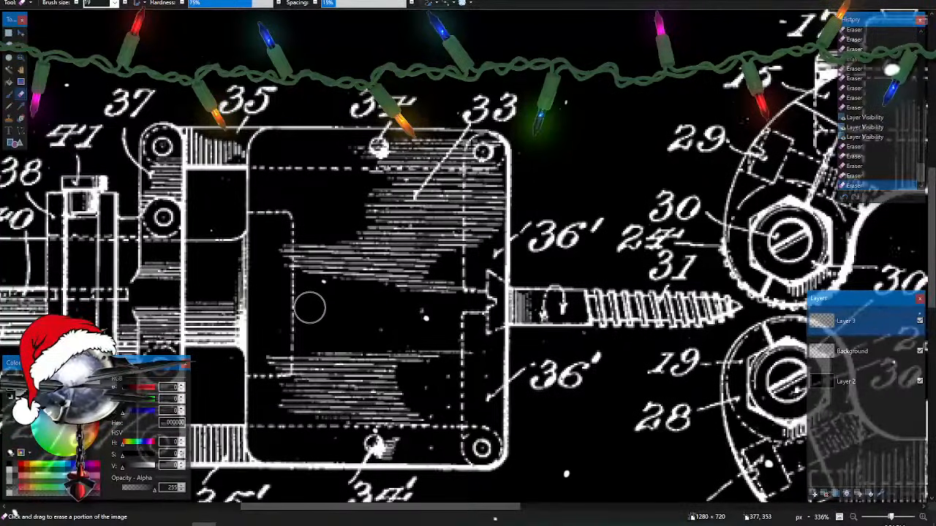
{"action": "left_click_drag", "start_coordinate": [310, 308], "coordinate": [388, 320]}
{"action": "left_click", "coordinate": [426, 319]}
{"action": "scroll", "coordinate": [426, 320], "scroll_direction": "down", "scroll_amount": 3}
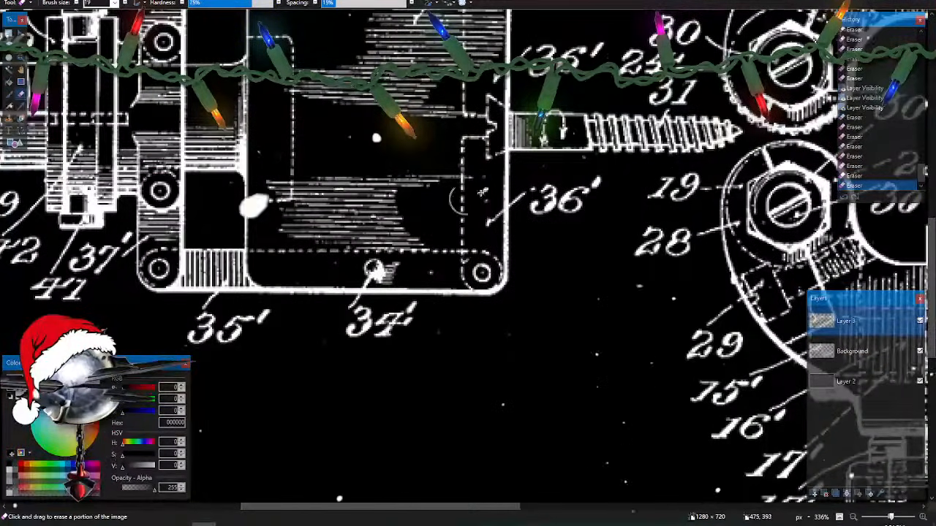
{"action": "left_click", "coordinate": [491, 181]}
{"action": "left_click", "coordinate": [490, 180]}
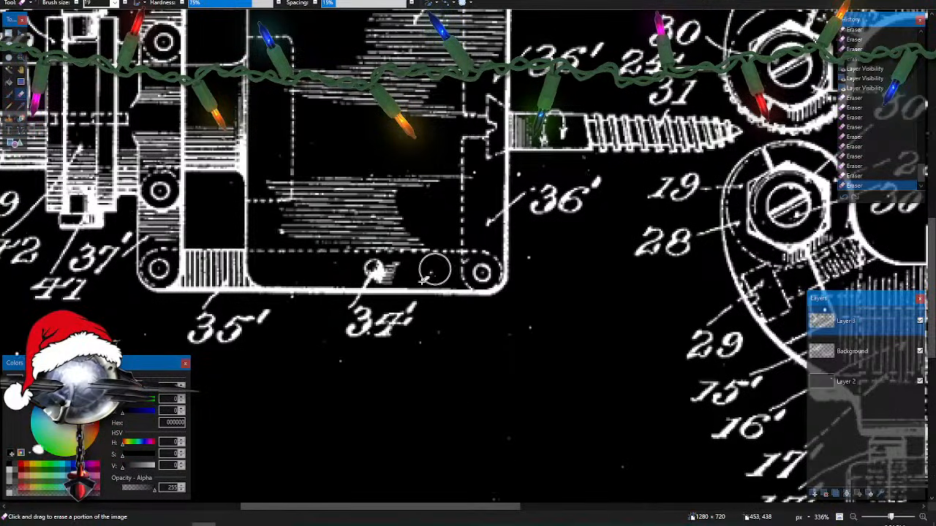
{"action": "left_click", "coordinate": [439, 331]}
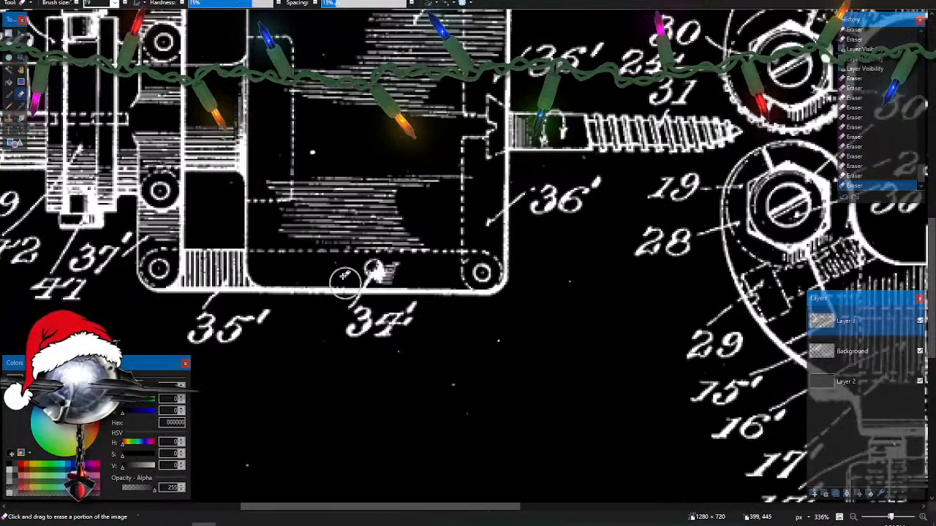
{"action": "left_click", "coordinate": [338, 272]}
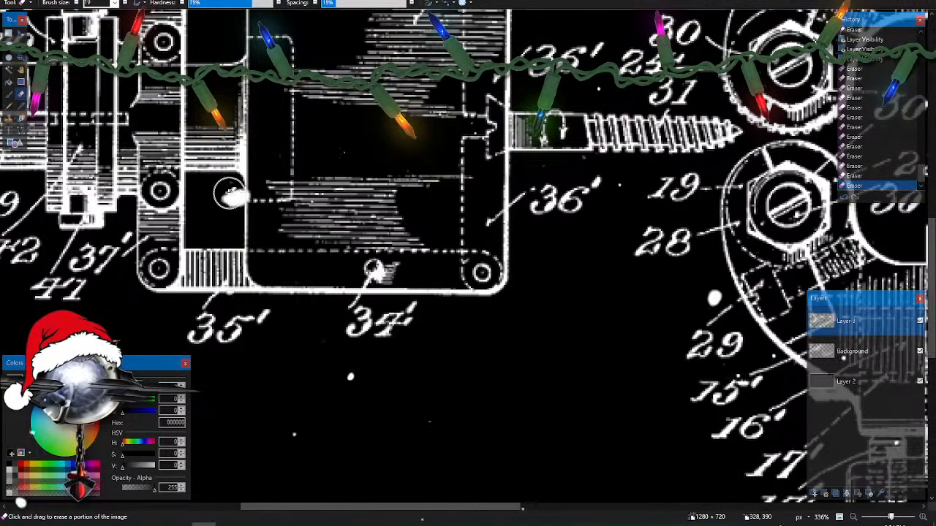
- Reduce the Eraser brush to 12 and erase the specks between the screw shank and the lower 36' label
{"action": "key", "text": "bracketleft"}
{"action": "key", "text": "bracketleft"}
{"action": "key", "text": "bracketleft"}
{"action": "key", "text": "bracketleft"}
{"action": "key", "text": "bracketleft"}
{"action": "key", "text": "bracketleft"}
{"action": "key", "text": "bracketleft"}
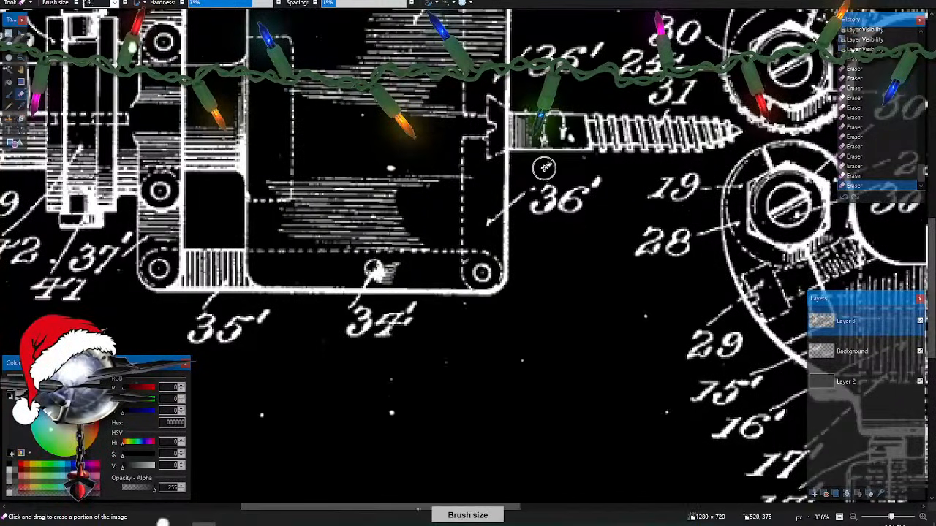
{"action": "left_click", "coordinate": [566, 171]}
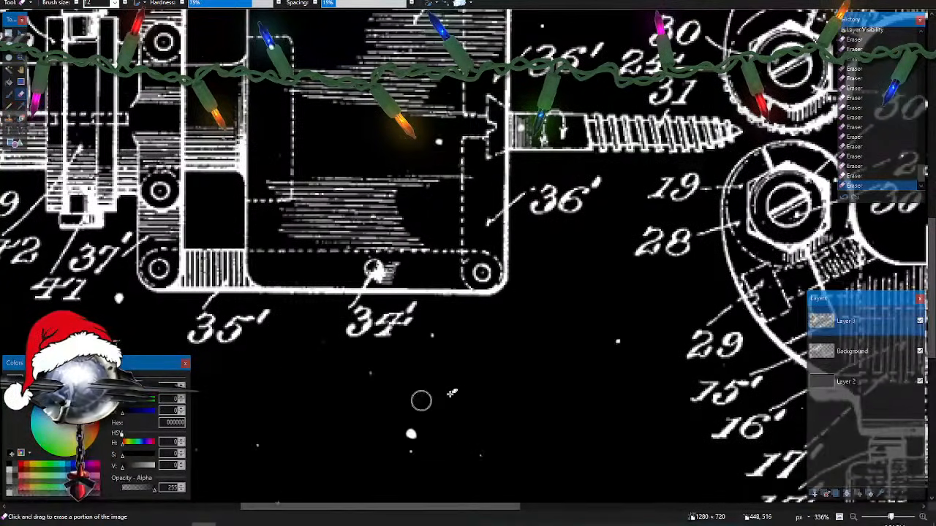
{"action": "scroll", "coordinate": [439, 394], "scroll_direction": "up", "scroll_amount": 2}
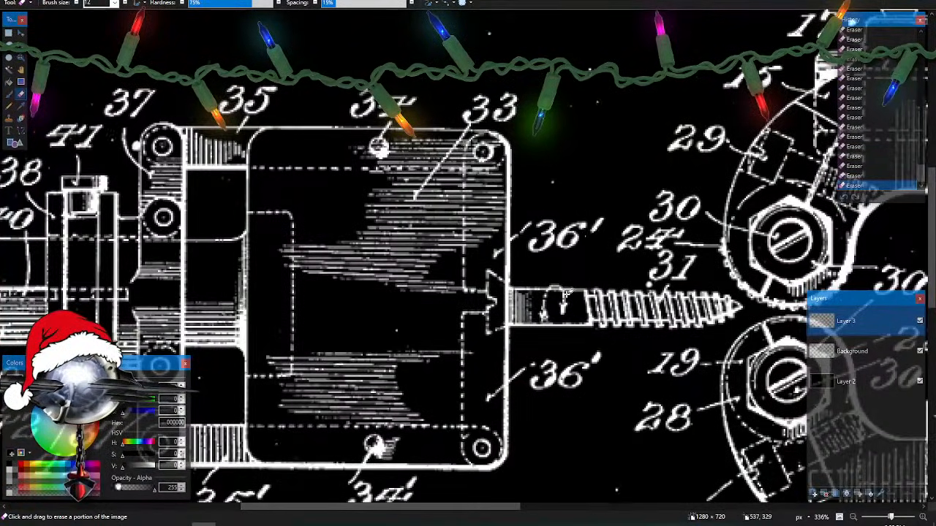
- Make the Background layer active, set the Eraser brush to 13, and check around the right mechanism for leftover specks
{"action": "scroll", "coordinate": [567, 301], "scroll_direction": "right", "scroll_amount": 4}
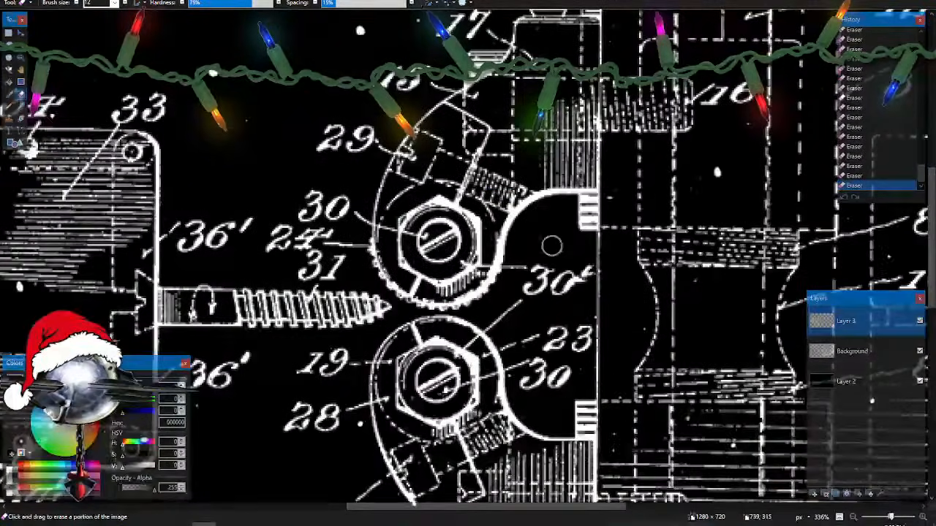
{"action": "left_click", "coordinate": [859, 353]}
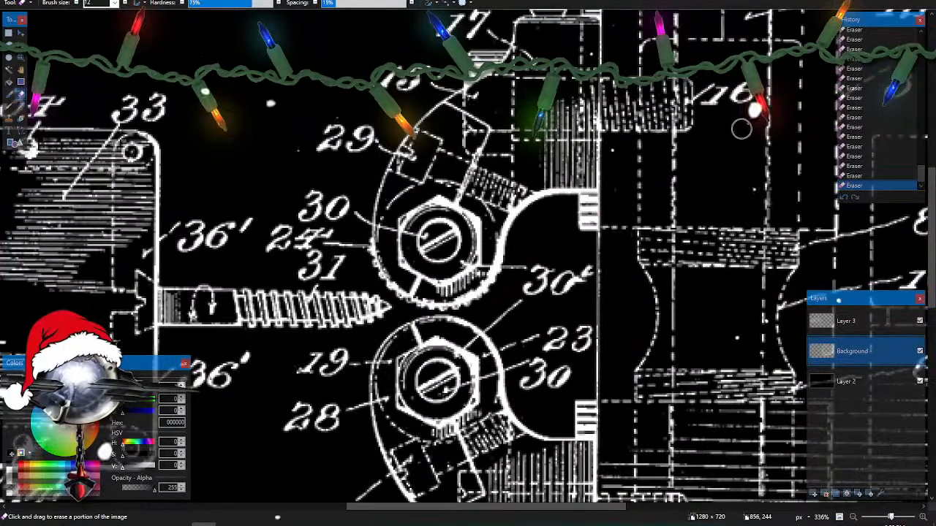
{"action": "scroll", "coordinate": [556, 329], "scroll_direction": "down", "scroll_amount": 5}
{"action": "scroll", "coordinate": [556, 329], "scroll_direction": "down", "scroll_amount": 5}
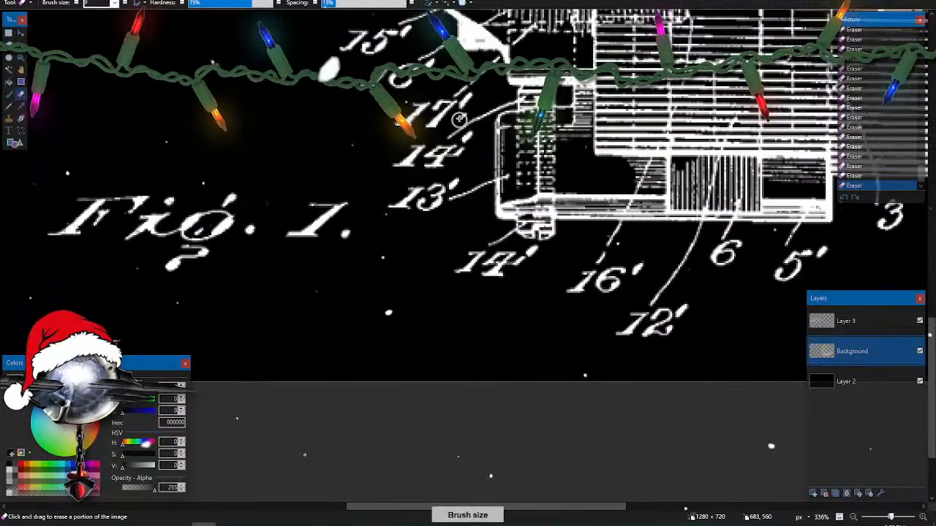
{"action": "scroll", "coordinate": [659, 292], "scroll_direction": "right", "scroll_amount": 8}
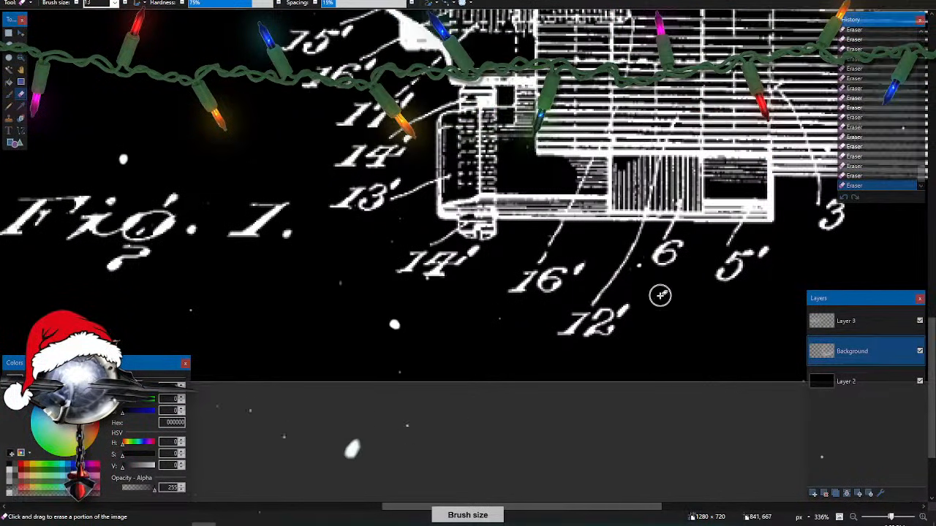
{"action": "scroll", "coordinate": [655, 296], "scroll_direction": "up", "scroll_amount": 6}
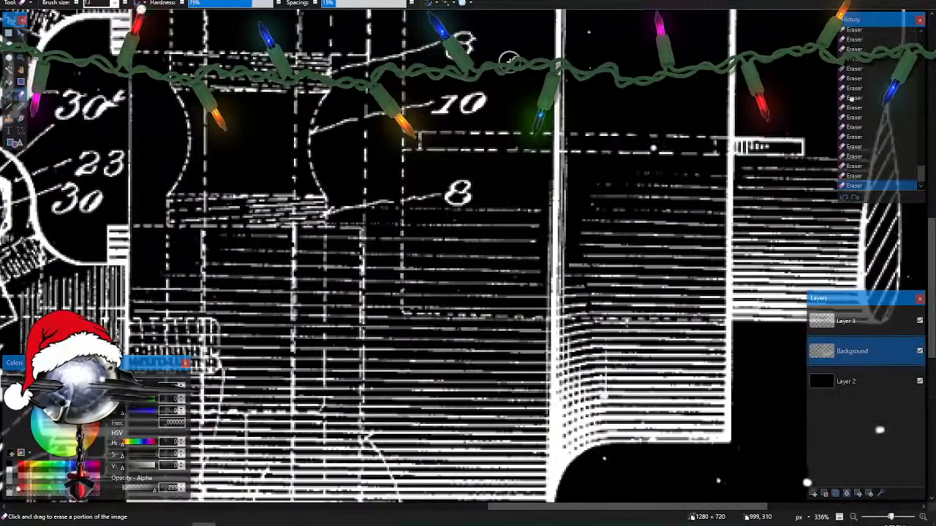
{"action": "scroll", "coordinate": [585, 261], "scroll_direction": "up", "scroll_amount": 5}
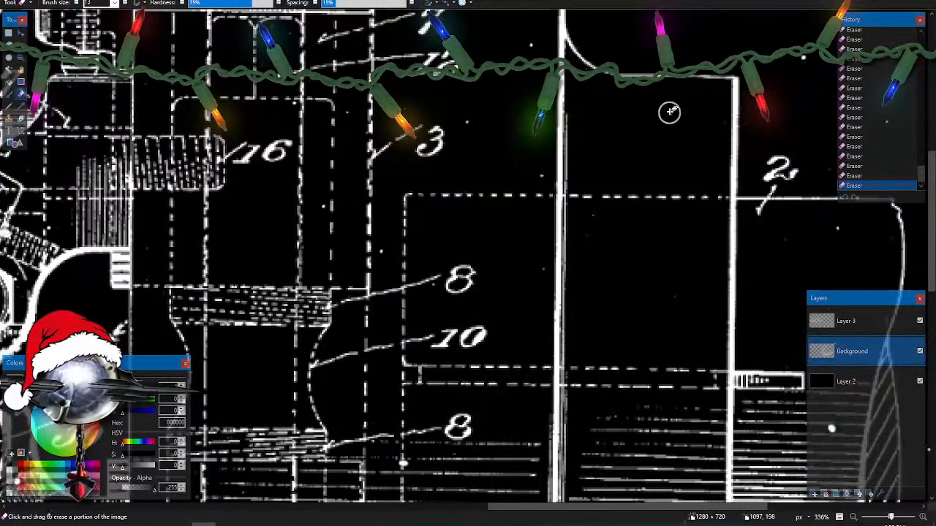
{"action": "scroll", "coordinate": [646, 324], "scroll_direction": "up", "scroll_amount": 4}
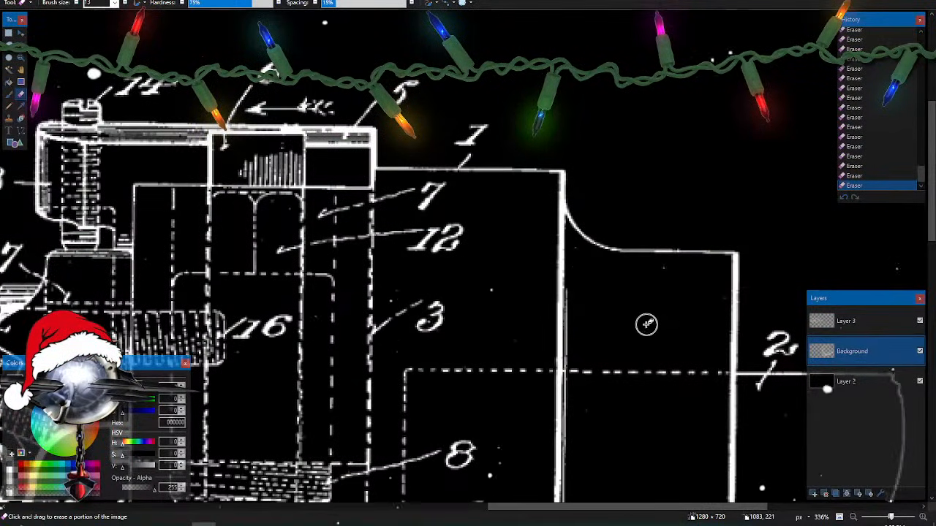
{"action": "scroll", "coordinate": [604, 322], "scroll_direction": "left", "scroll_amount": 3}
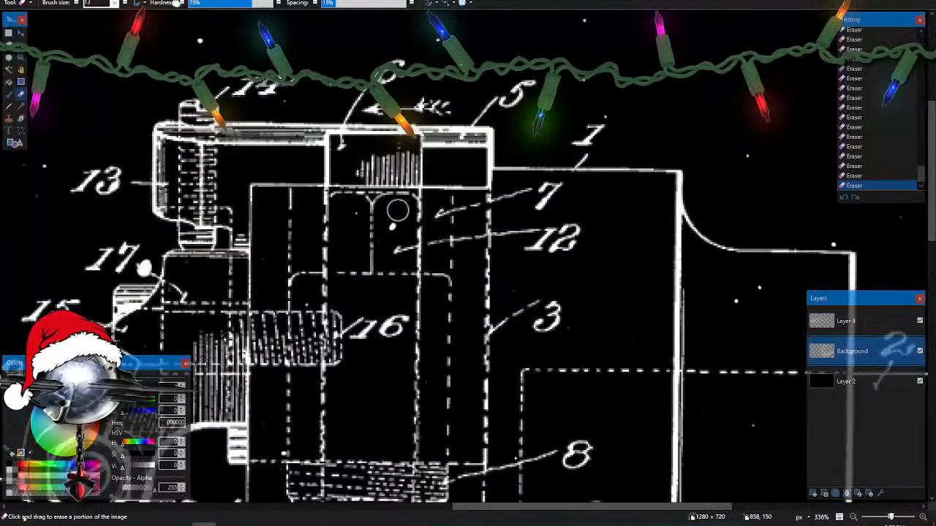
{"action": "scroll", "coordinate": [606, 335], "scroll_direction": "left", "scroll_amount": 7}
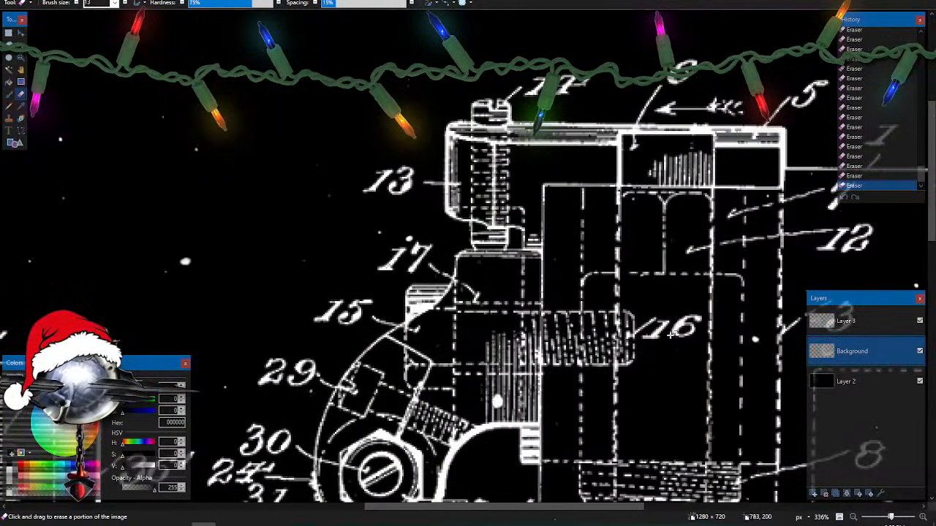
- Switch between Layer 3 and Background to examine the right shaft end and the blank area along the drawing's lower edge for specks
{"action": "left_click", "coordinate": [846, 320]}
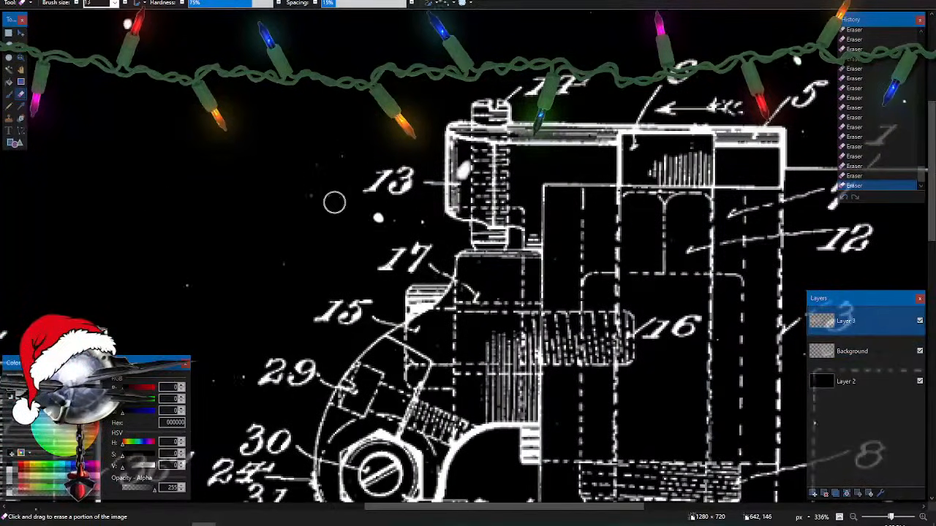
{"action": "scroll", "coordinate": [569, 331], "scroll_direction": "right", "scroll_amount": 5}
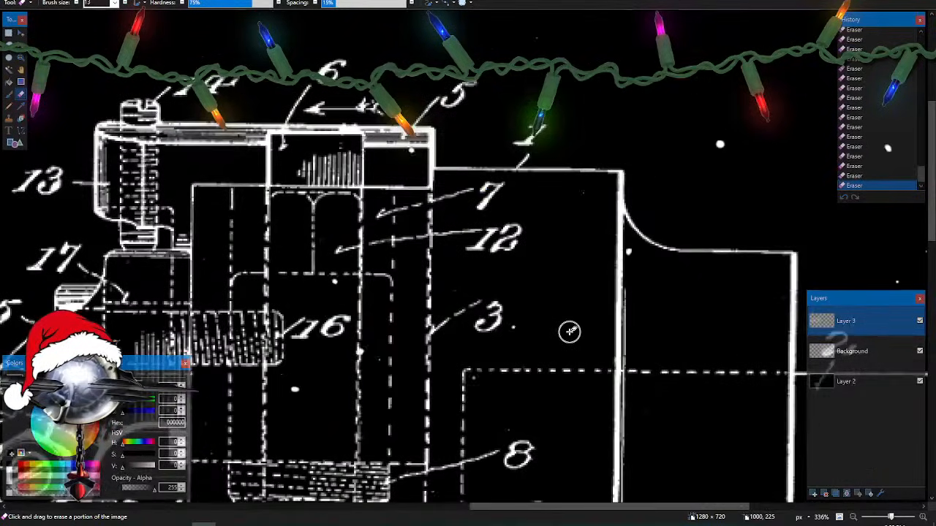
{"action": "scroll", "coordinate": [570, 332], "scroll_direction": "right", "scroll_amount": 4}
{"action": "scroll", "coordinate": [569, 332], "scroll_direction": "down", "scroll_amount": 4}
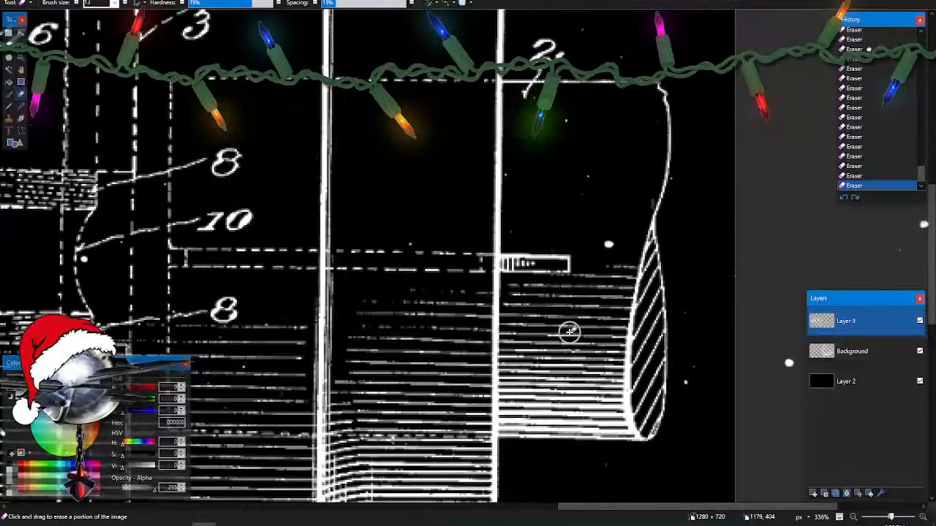
{"action": "scroll", "coordinate": [569, 332], "scroll_direction": "down", "scroll_amount": 1}
{"action": "left_click", "coordinate": [852, 351]}
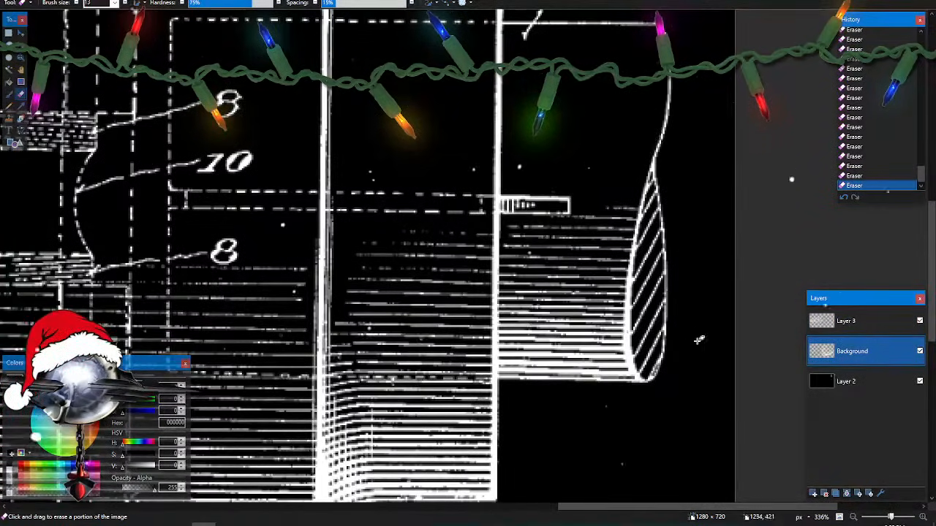
{"action": "scroll", "coordinate": [697, 340], "scroll_direction": "down", "scroll_amount": 4}
{"action": "scroll", "coordinate": [697, 341], "scroll_direction": "down", "scroll_amount": 1}
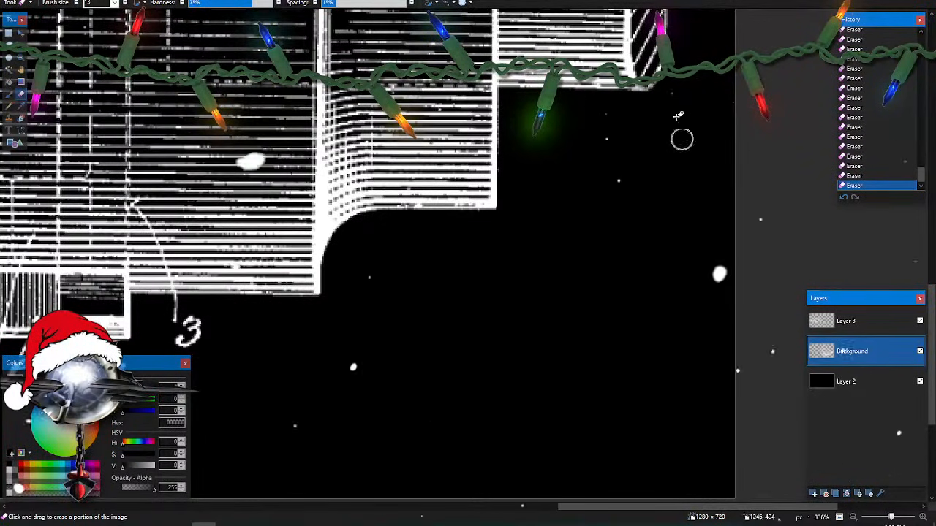
{"action": "scroll", "coordinate": [407, 416], "scroll_direction": "left", "scroll_amount": 13}
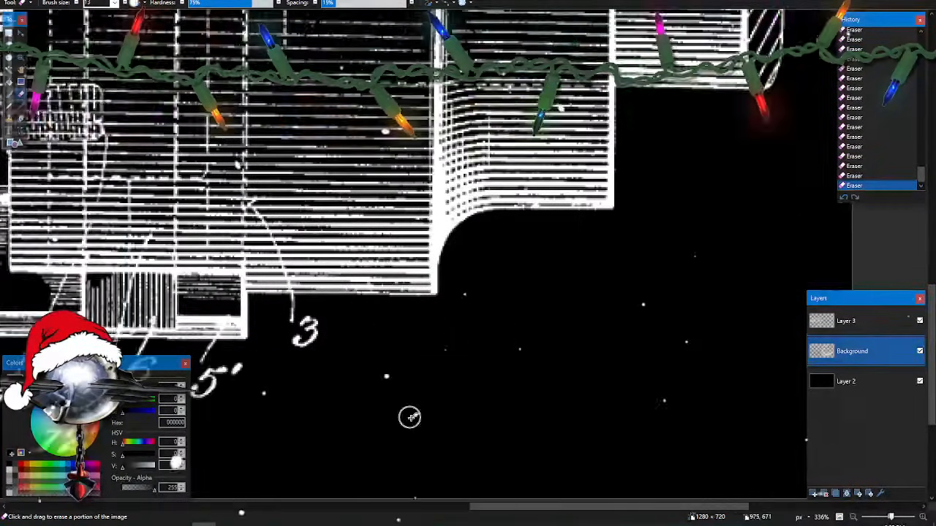
{"action": "scroll", "coordinate": [412, 419], "scroll_direction": "left", "scroll_amount": 6}
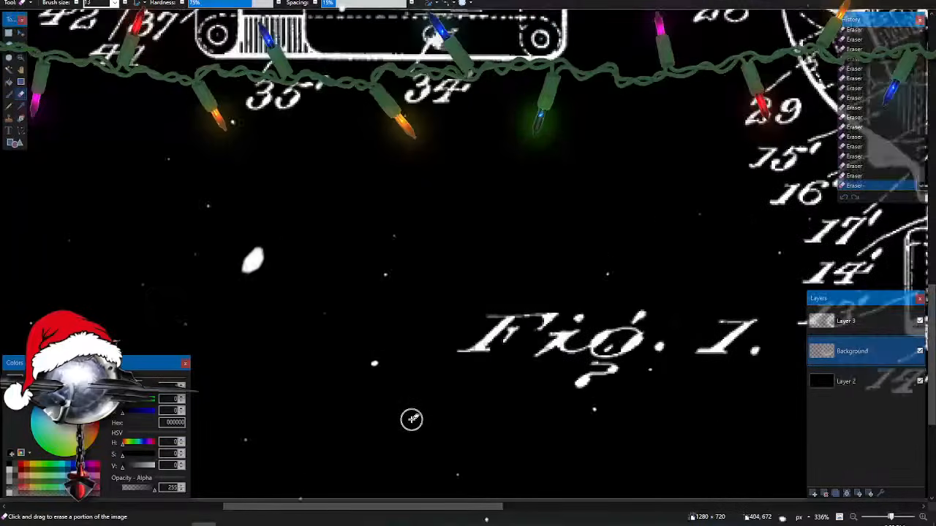
{"action": "scroll", "coordinate": [412, 420], "scroll_direction": "left", "scroll_amount": 6}
- Rename the Background layer as "original left"
{"action": "scroll", "coordinate": [412, 421], "scroll_direction": "down", "scroll_amount": 5}
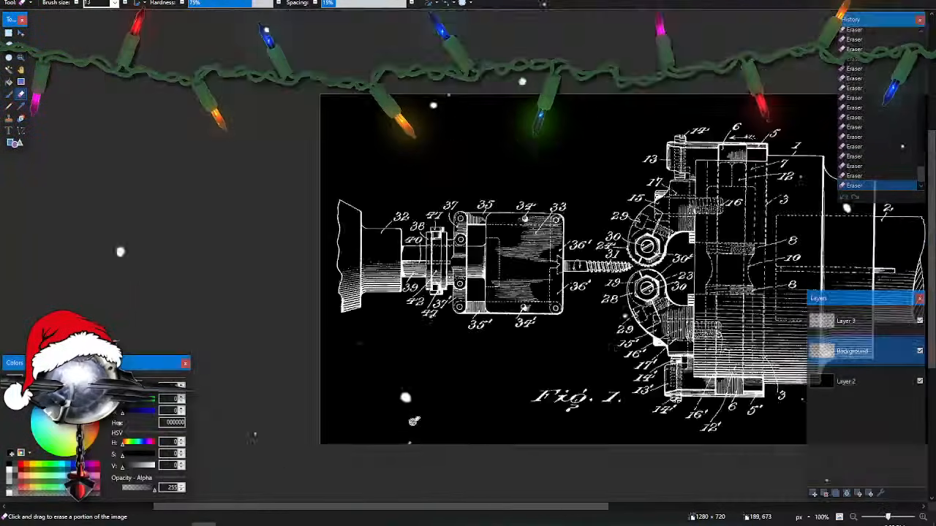
{"action": "scroll", "coordinate": [413, 421], "scroll_direction": "down", "scroll_amount": 2}
{"action": "scroll", "coordinate": [415, 425], "scroll_direction": "right", "scroll_amount": 4}
{"action": "scroll", "coordinate": [415, 426], "scroll_direction": "down", "scroll_amount": 2}
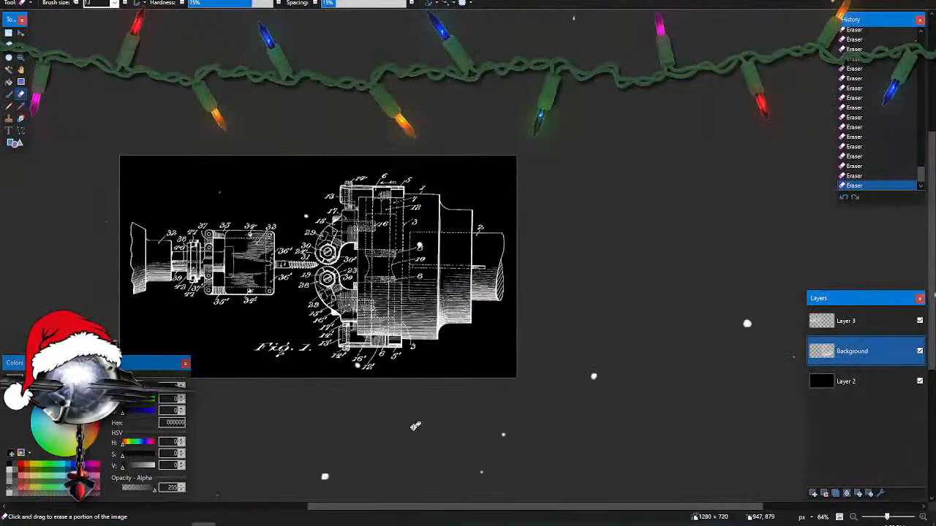
{"action": "scroll", "coordinate": [415, 426], "scroll_direction": "left", "scroll_amount": 2}
{"action": "scroll", "coordinate": [415, 426], "scroll_direction": "left", "scroll_amount": 3}
{"action": "scroll", "coordinate": [415, 426], "scroll_direction": "right", "scroll_amount": 4}
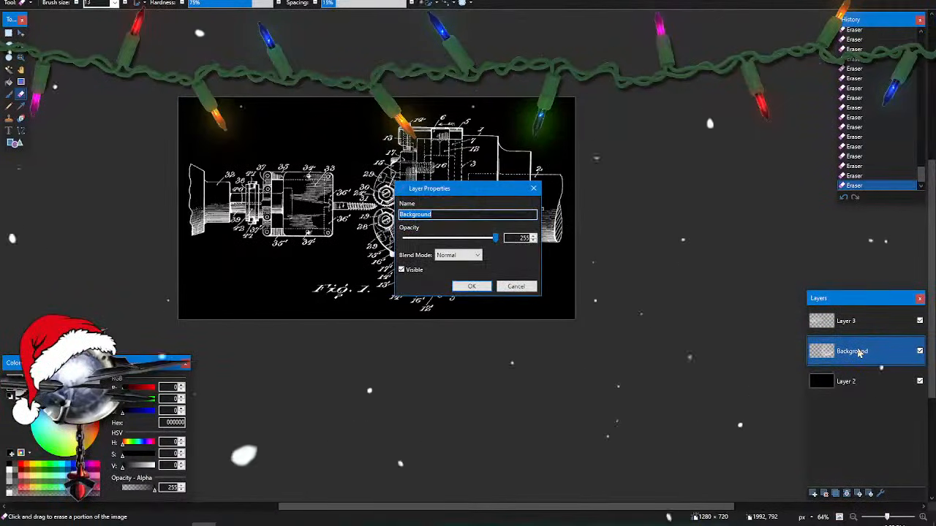
{"action": "type", "text": "original"}
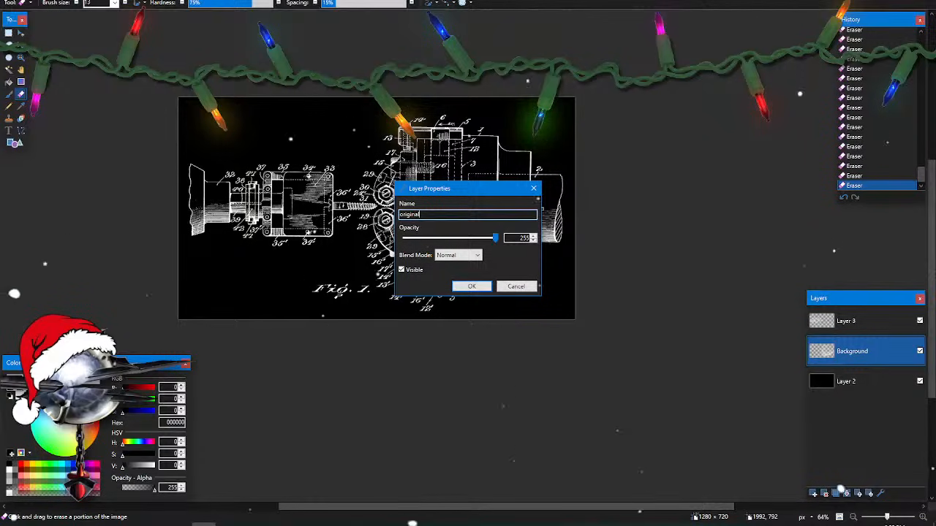
{"action": "type", "text": " left"}
{"action": "key", "text": "Return"}
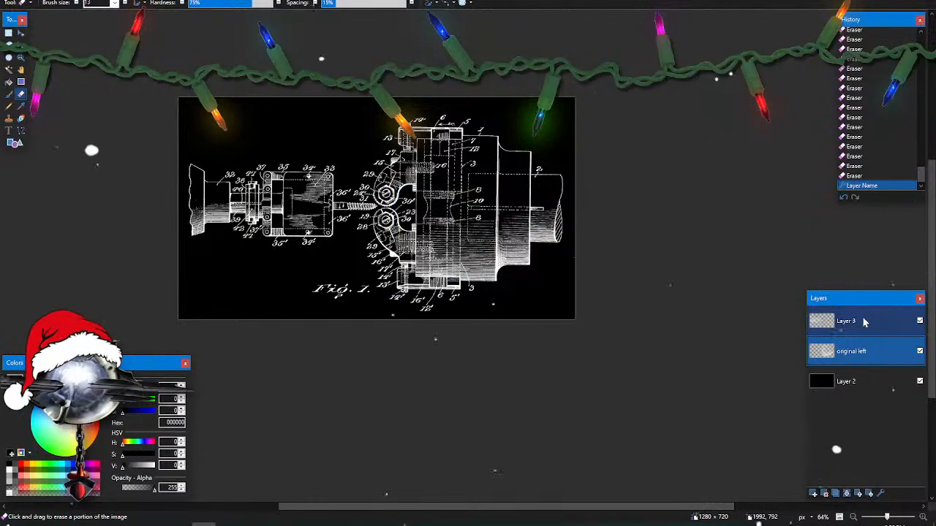
- Rename Layer 3 as "Original Right"
{"action": "double_click", "coordinate": [849, 321]}
{"action": "type", "text": "Original"}
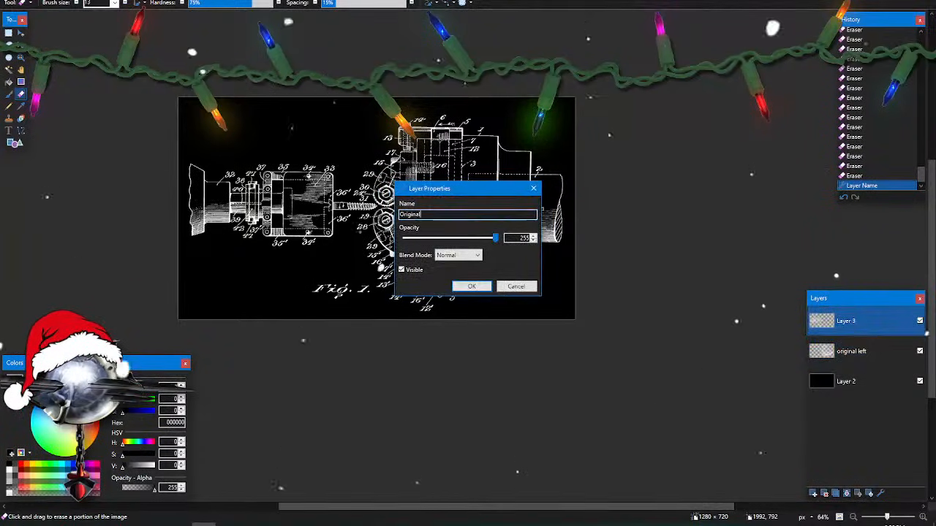
{"action": "type", "text": " Right"}
{"action": "key", "text": "Return"}
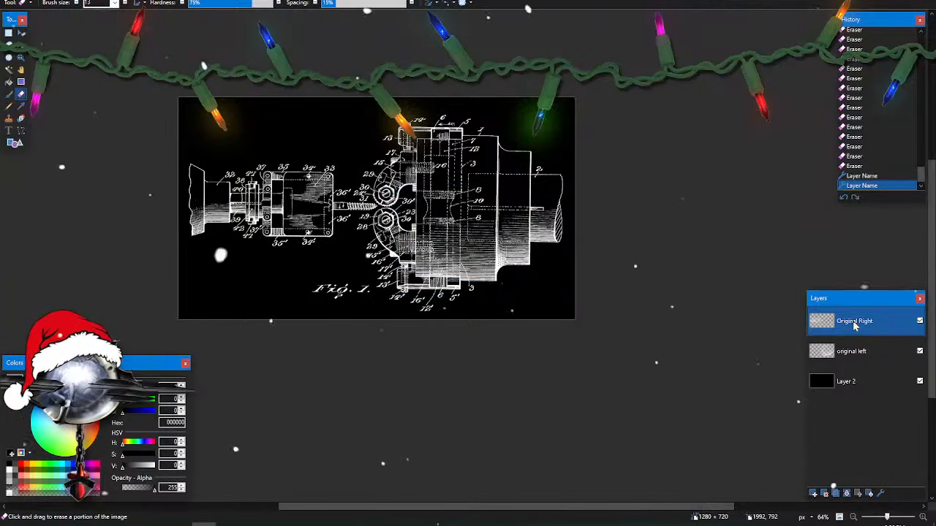
- Copy the entire contents of the Original Right layer and paste them onto a new layer
{"action": "key", "text": "ctrl+a"}
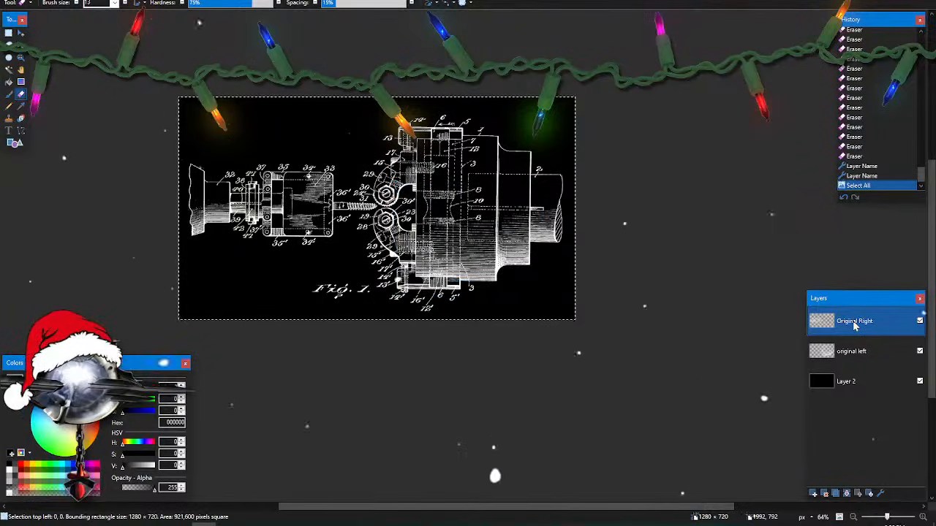
{"action": "key", "text": "ctrl+c"}
{"action": "key", "text": "ctrl+shift+n"}
{"action": "key", "text": "ctrl+v"}
- Copy all of the original left layer onto a new layer and move that layer above Original Right
{"action": "left_click", "coordinate": [861, 381]}
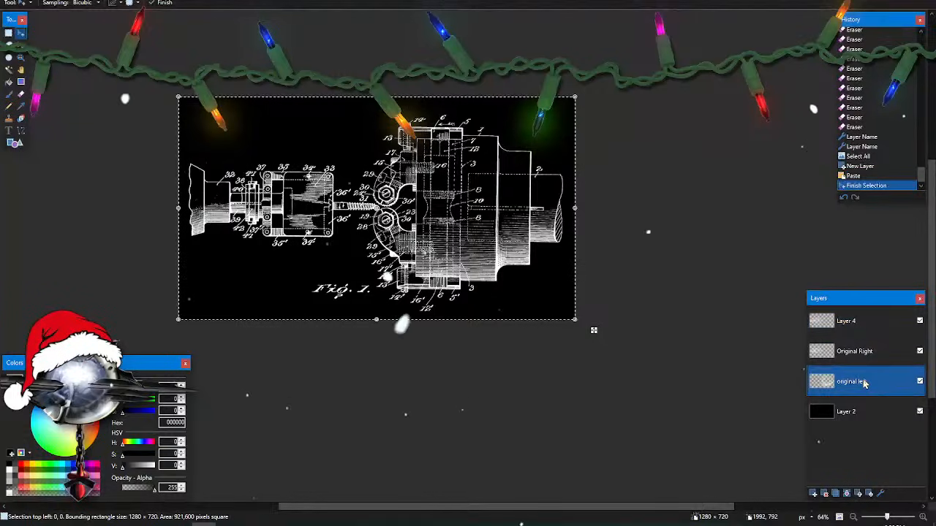
{"action": "key", "text": "ctrl+a"}
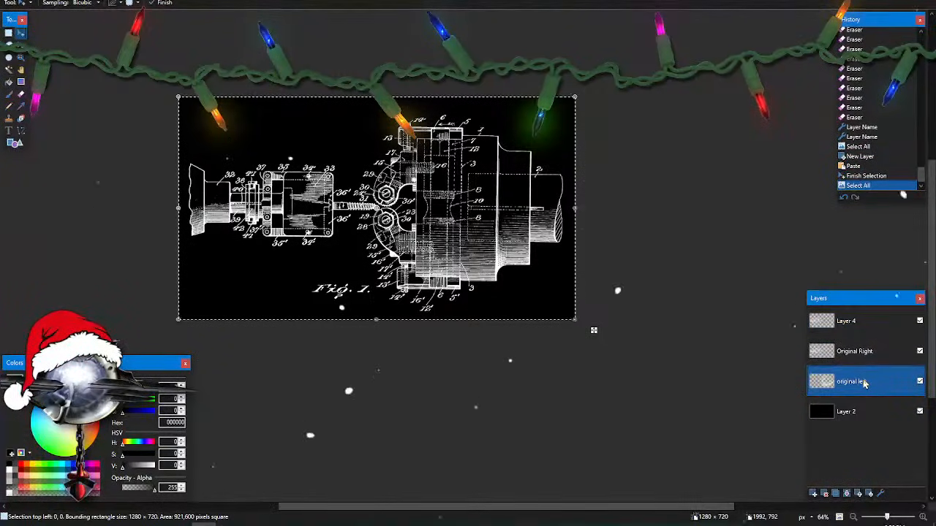
{"action": "key", "text": "ctrl+shift+n"}
{"action": "key", "text": "ctrl+v"}
{"action": "key", "text": "ctrl+shift+Up"}
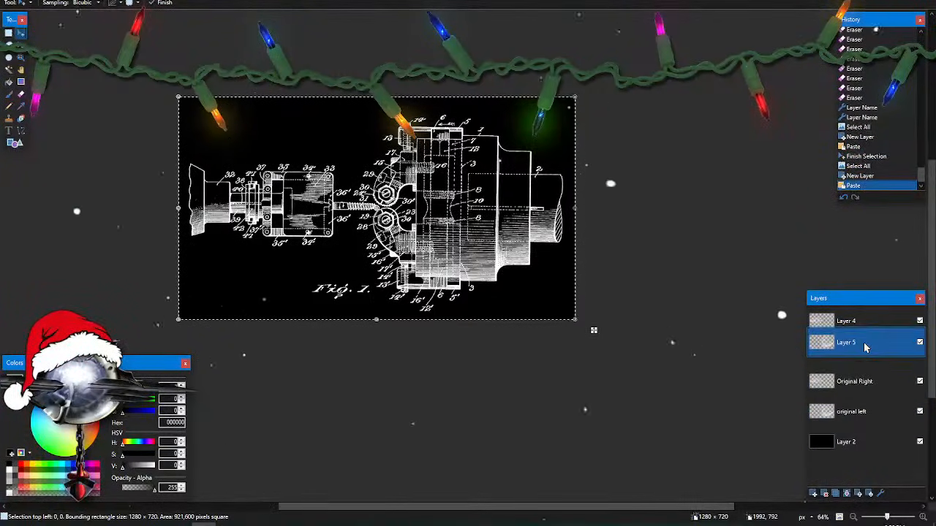
- Hide the Original Right and original left layers and make Layer 4 active
{"action": "left_click", "coordinate": [920, 381]}
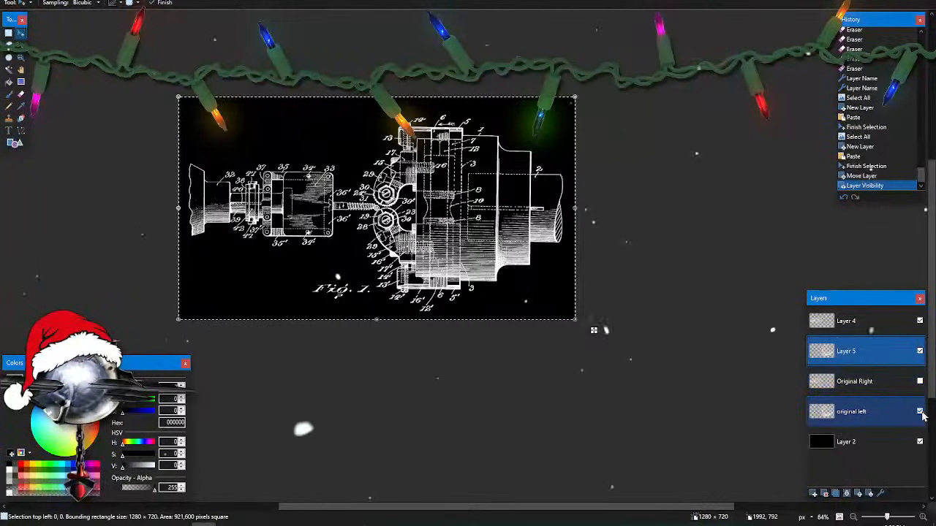
{"action": "left_click", "coordinate": [919, 412]}
{"action": "left_click", "coordinate": [890, 332]}
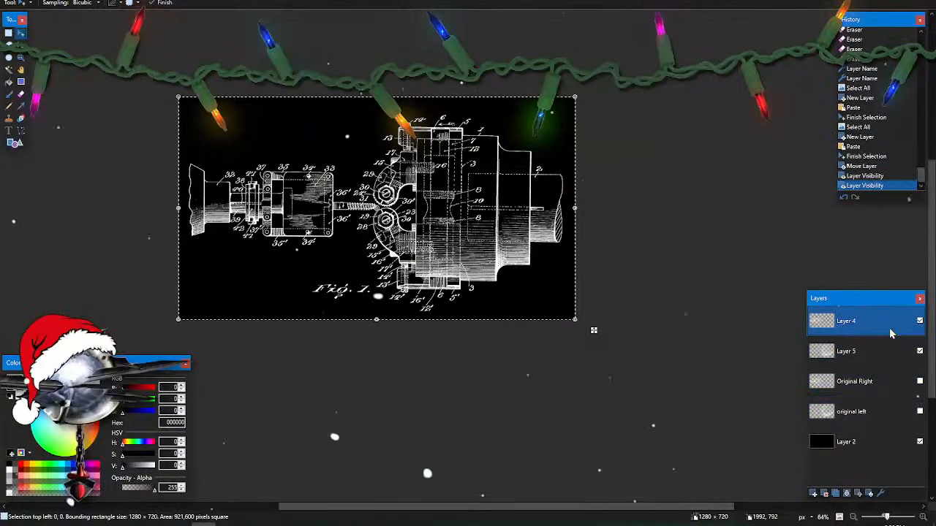
- Examine the reference numerals and leader lines across both mechanisms, from the lower edge of the drawing to its far left
{"action": "left_click", "coordinate": [881, 351]}
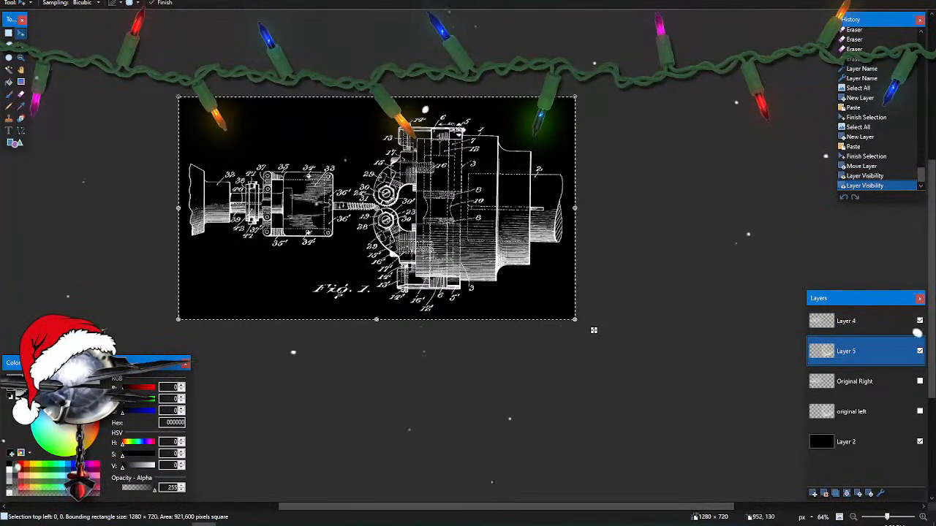
{"action": "scroll", "coordinate": [439, 318], "scroll_direction": "up", "scroll_amount": 5}
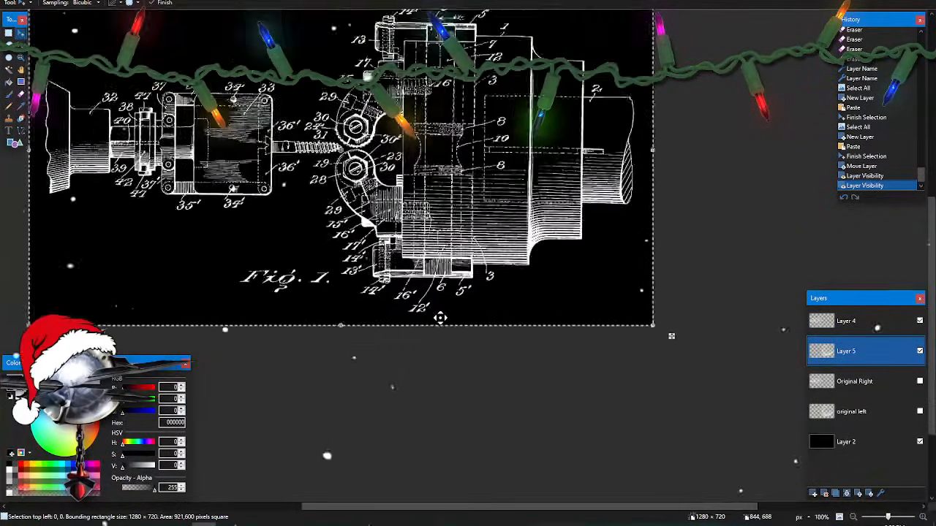
{"action": "scroll", "coordinate": [440, 317], "scroll_direction": "up", "scroll_amount": 5}
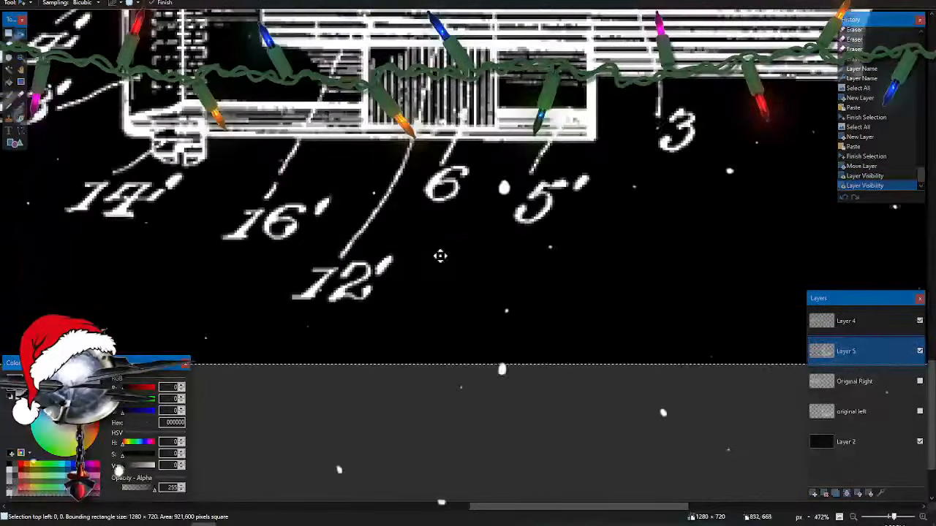
{"action": "scroll", "coordinate": [497, 283], "scroll_direction": "down", "scroll_amount": 2}
{"action": "scroll", "coordinate": [496, 283], "scroll_direction": "left", "scroll_amount": 4}
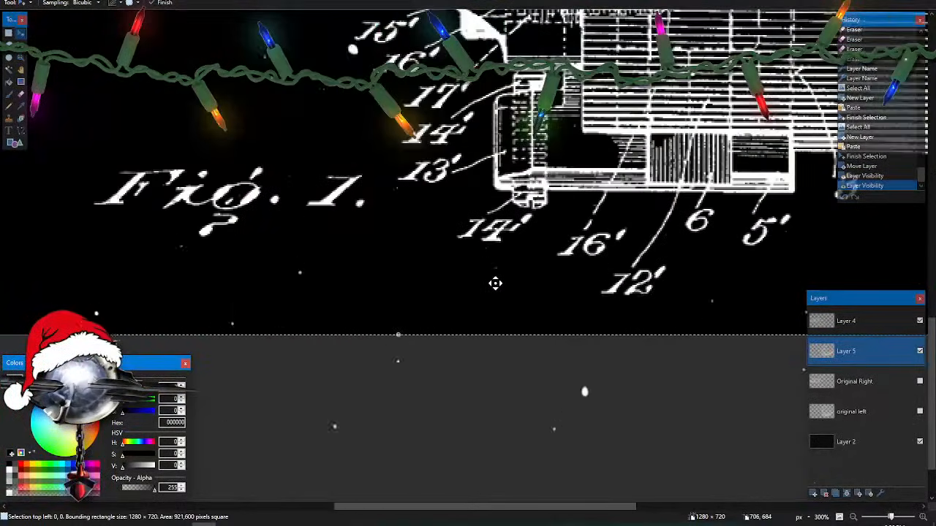
{"action": "scroll", "coordinate": [495, 283], "scroll_direction": "up", "scroll_amount": 10}
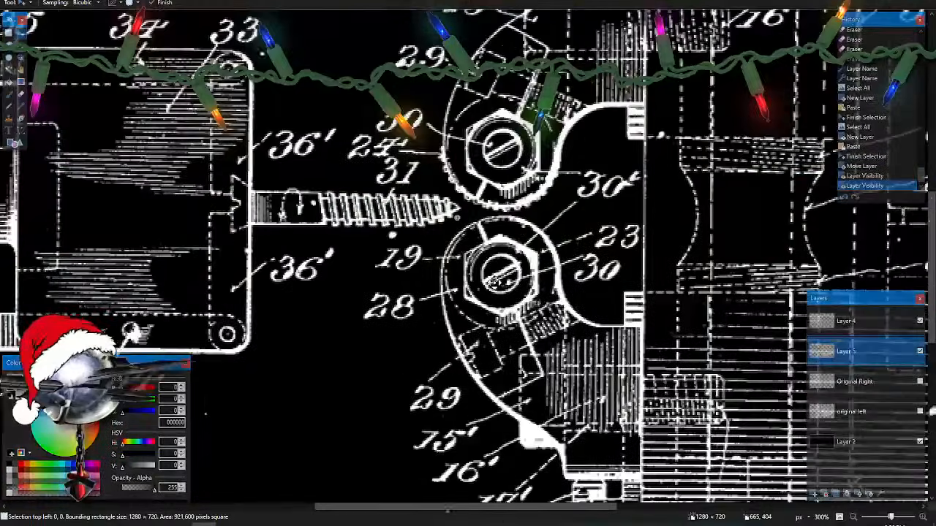
{"action": "scroll", "coordinate": [494, 283], "scroll_direction": "left", "scroll_amount": 5}
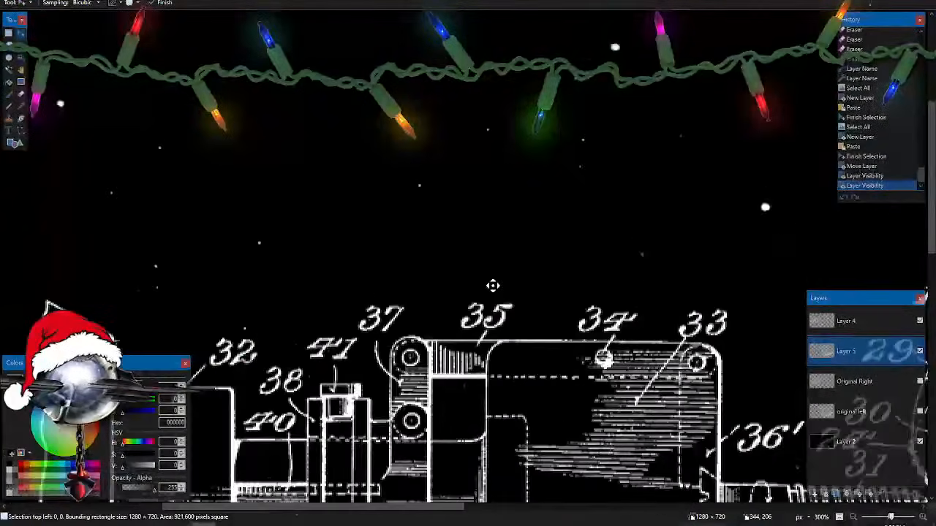
{"action": "scroll", "coordinate": [493, 285], "scroll_direction": "left", "scroll_amount": 2}
{"action": "scroll", "coordinate": [493, 284], "scroll_direction": "down", "scroll_amount": 2}
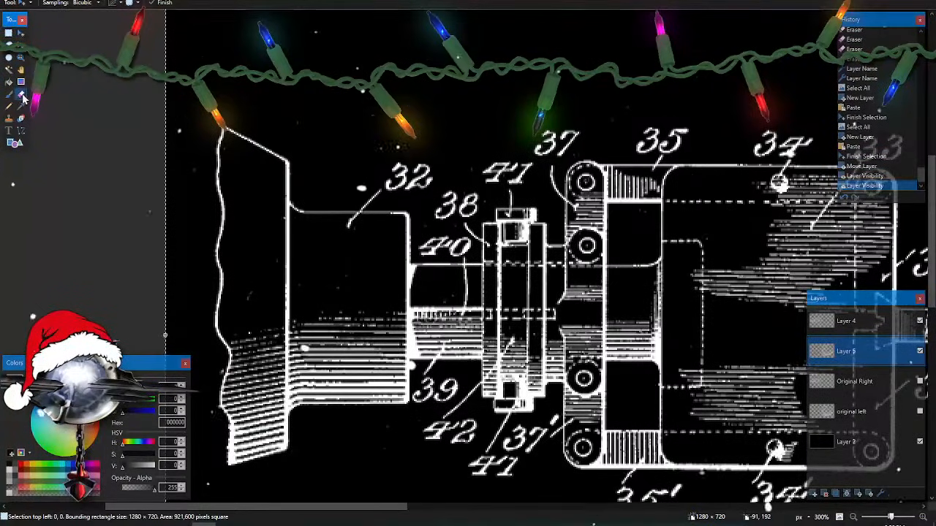
- Erase reference numeral 32 and its leader line above the left shaft on Layer 4 with the Eraser
{"action": "left_click", "coordinate": [21, 95]}
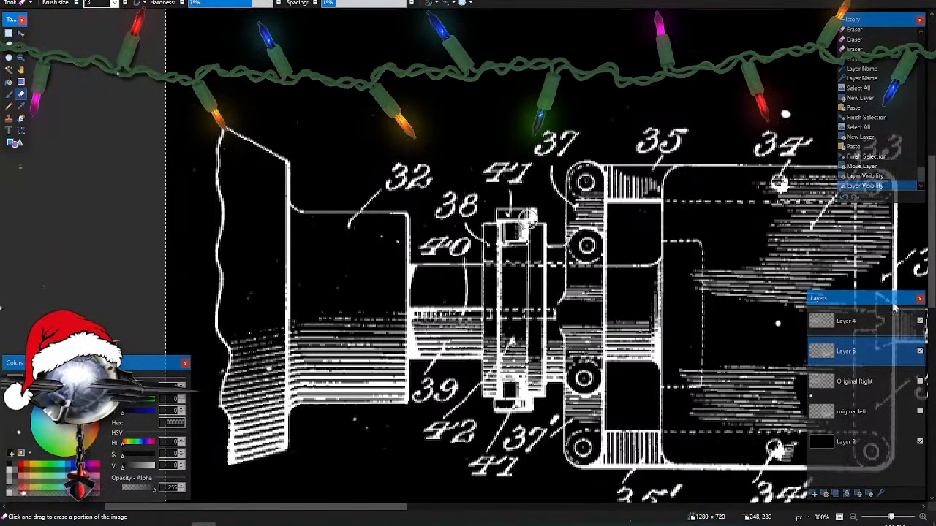
{"action": "left_click", "coordinate": [877, 321]}
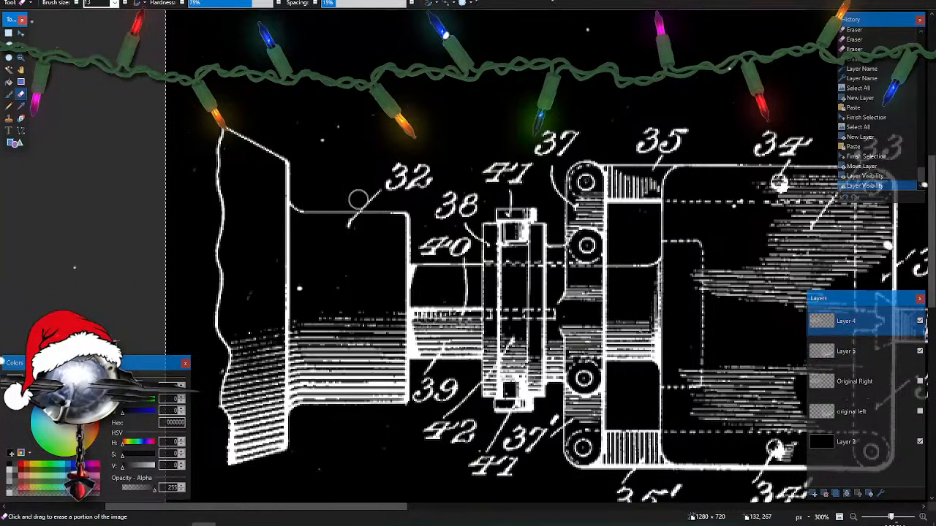
{"action": "left_click_drag", "start_coordinate": [357, 202], "coordinate": [418, 179]}
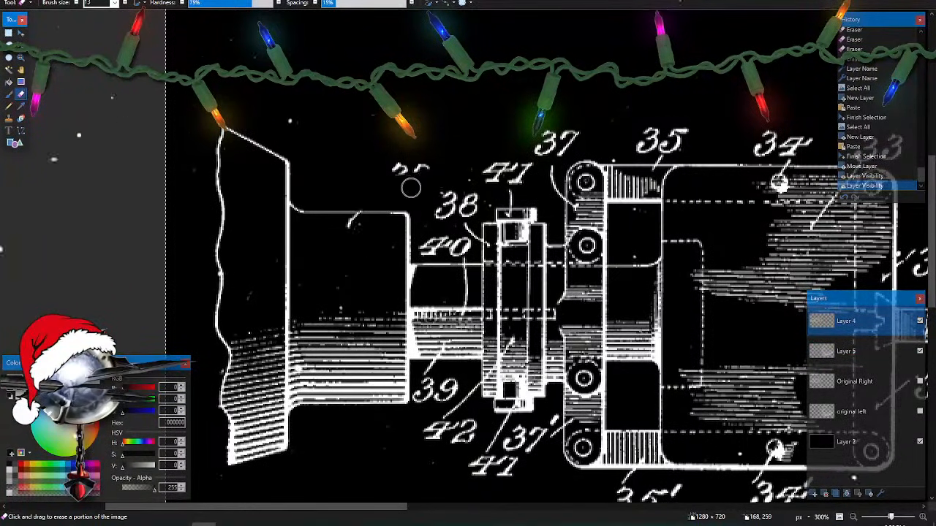
{"action": "left_click", "coordinate": [360, 221]}
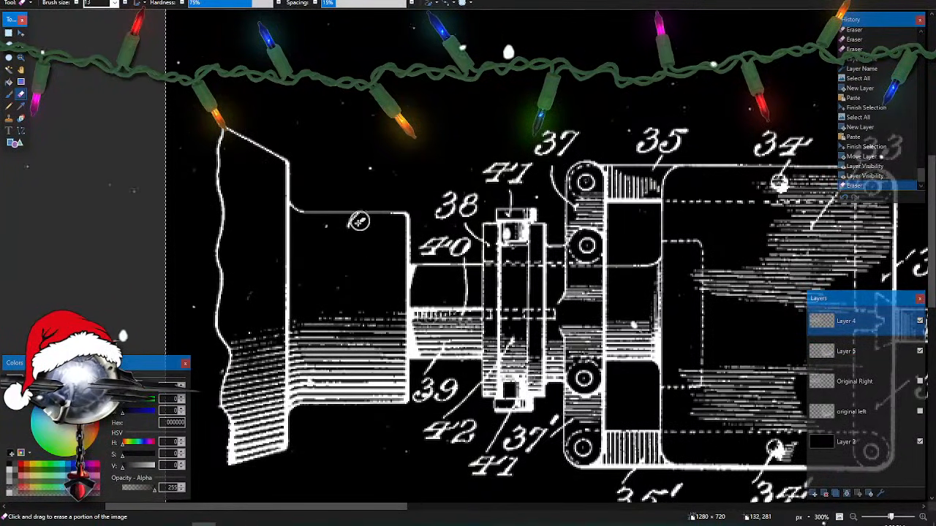
{"action": "left_click_drag", "start_coordinate": [359, 221], "coordinate": [359, 223]}
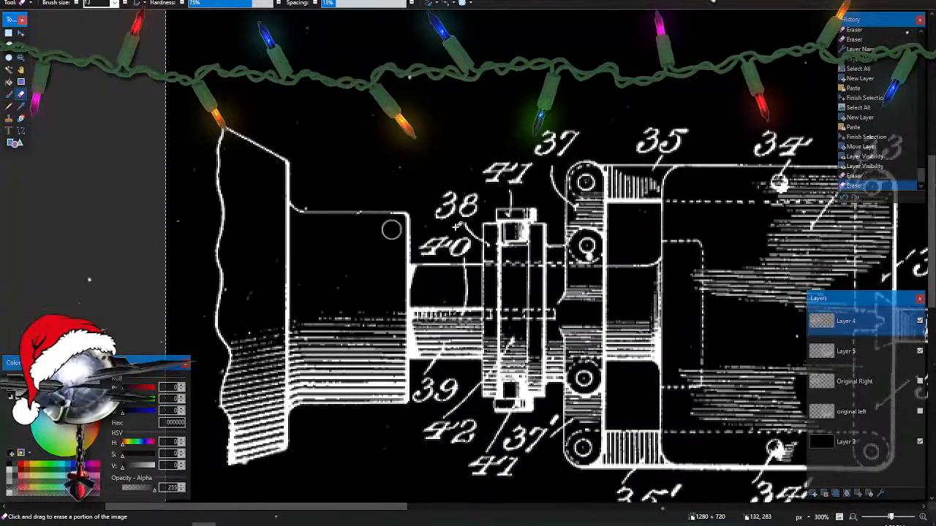
- Erase reference numerals 38, 40, 41 and 37 around the top of the coupling on Layer 4
{"action": "left_click_drag", "start_coordinate": [454, 201], "coordinate": [464, 228]}
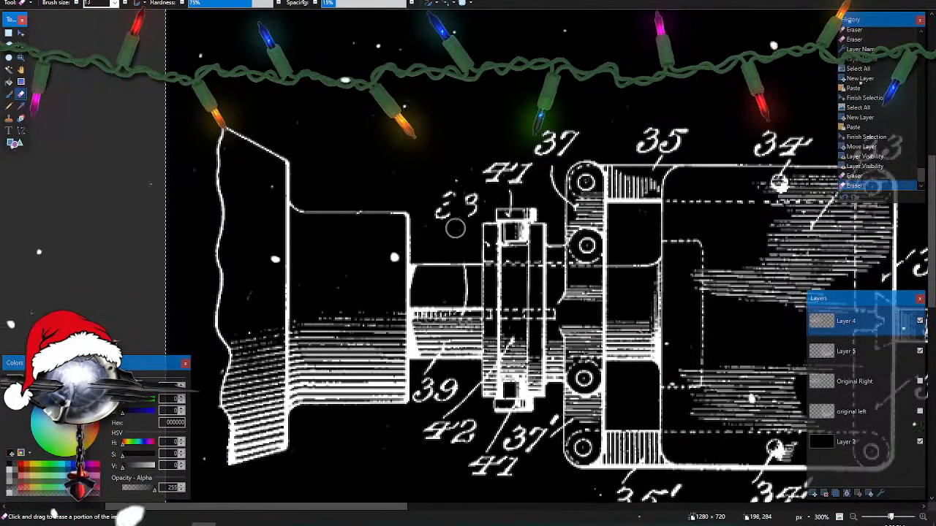
{"action": "mouse_move", "coordinate": [459, 213]}
{"action": "left_mouse_down"}
{"action": "mouse_move", "coordinate": [468, 205]}
{"action": "mouse_move", "coordinate": [442, 216]}
{"action": "left_mouse_up"}
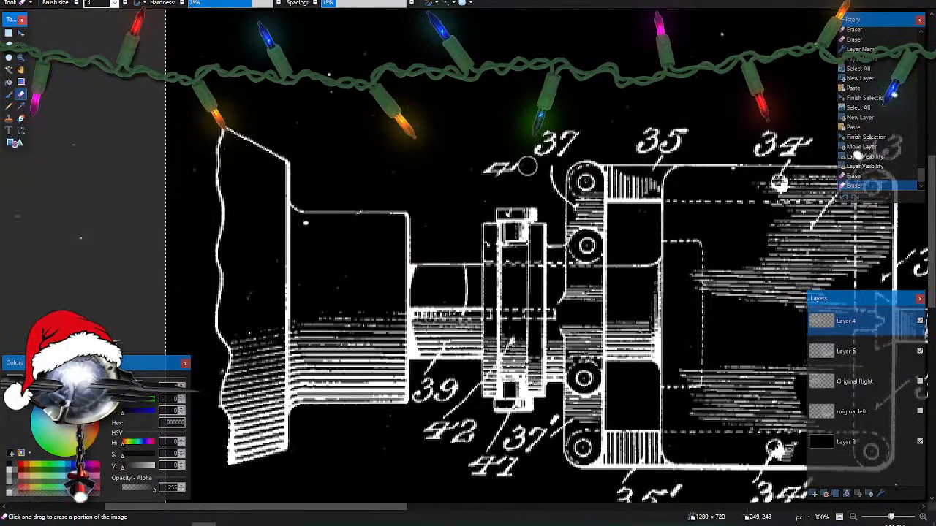
{"action": "left_click_drag", "start_coordinate": [481, 176], "coordinate": [550, 180]}
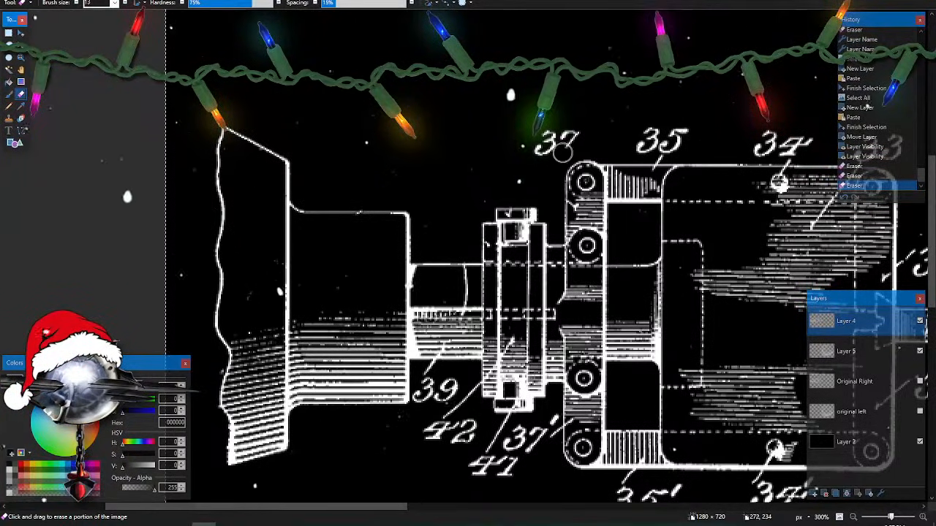
{"action": "left_click_drag", "start_coordinate": [561, 152], "coordinate": [538, 150]}
- Reduce the eraser size and remove the leftover leader lines of 38, 41 and 37 inside the coupling and hinge plate
{"action": "scroll", "coordinate": [538, 139], "scroll_direction": "up", "scroll_amount": 4}
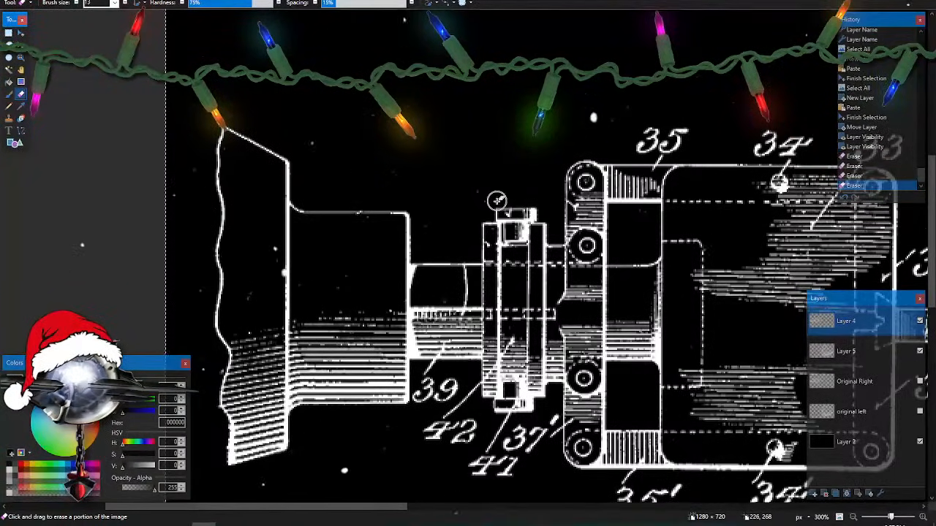
{"action": "key", "text": "bracketleft"}
{"action": "key", "text": "bracketleft"}
{"action": "key", "text": "bracketleft"}
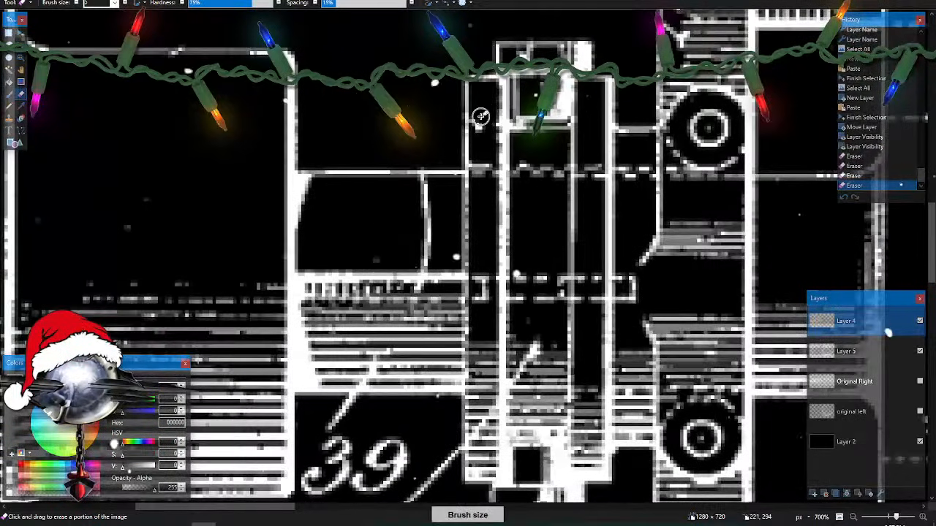
{"action": "left_click", "coordinate": [477, 126]}
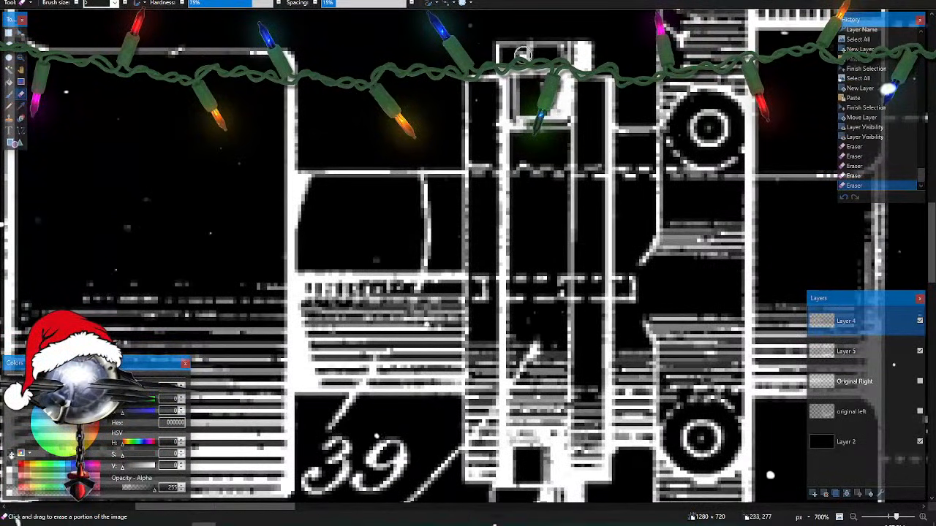
{"action": "left_click", "coordinate": [523, 56]}
{"action": "scroll", "coordinate": [589, 212], "scroll_direction": "right", "scroll_amount": 2}
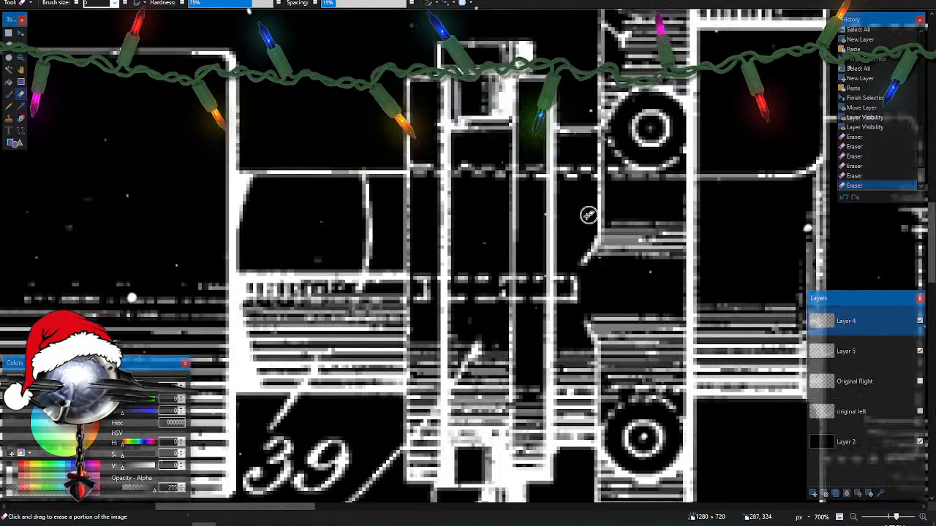
{"action": "scroll", "coordinate": [570, 209], "scroll_direction": "up", "scroll_amount": 2}
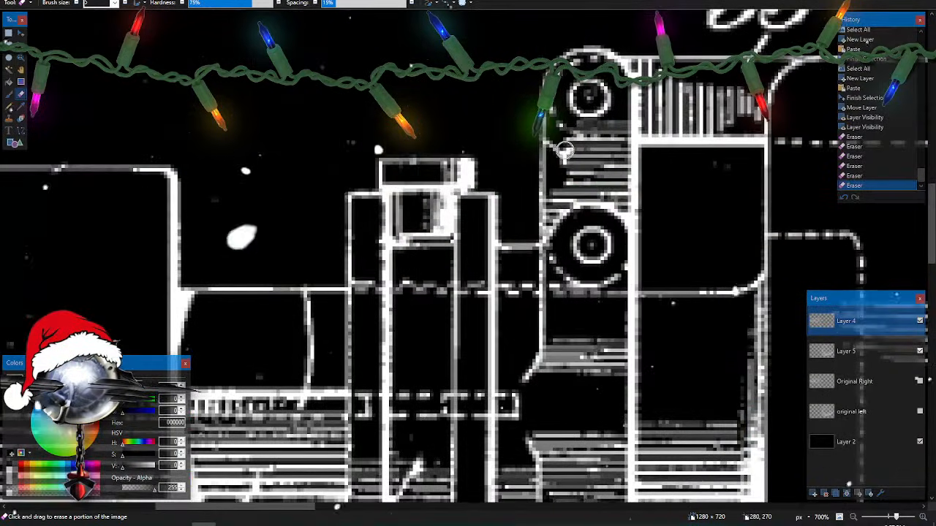
{"action": "left_click", "coordinate": [553, 138]}
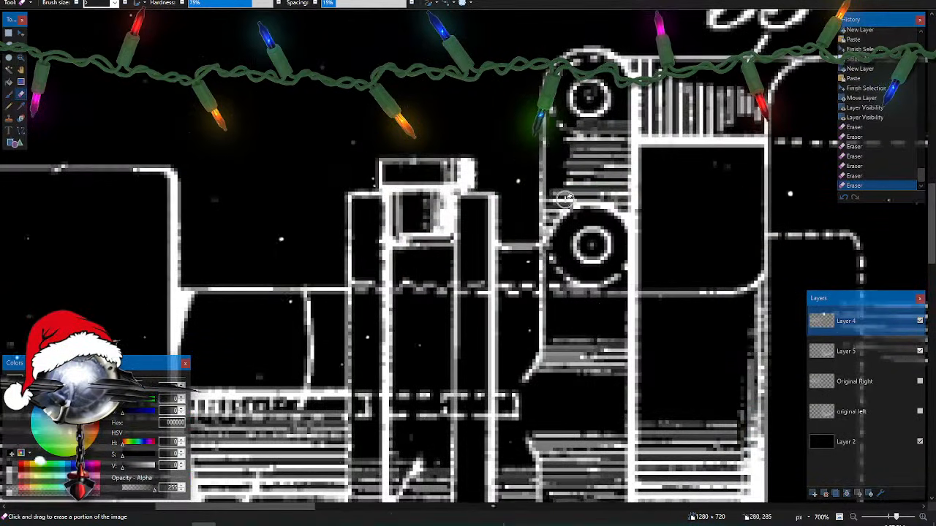
- Erase the leader line of 35 inside the housing, then enlarge the eraser to 11 and erase numeral 35
{"action": "scroll", "coordinate": [559, 204], "scroll_direction": "right", "scroll_amount": 2}
{"action": "scroll", "coordinate": [561, 195], "scroll_direction": "up", "scroll_amount": 2}
{"action": "left_click", "coordinate": [633, 183]}
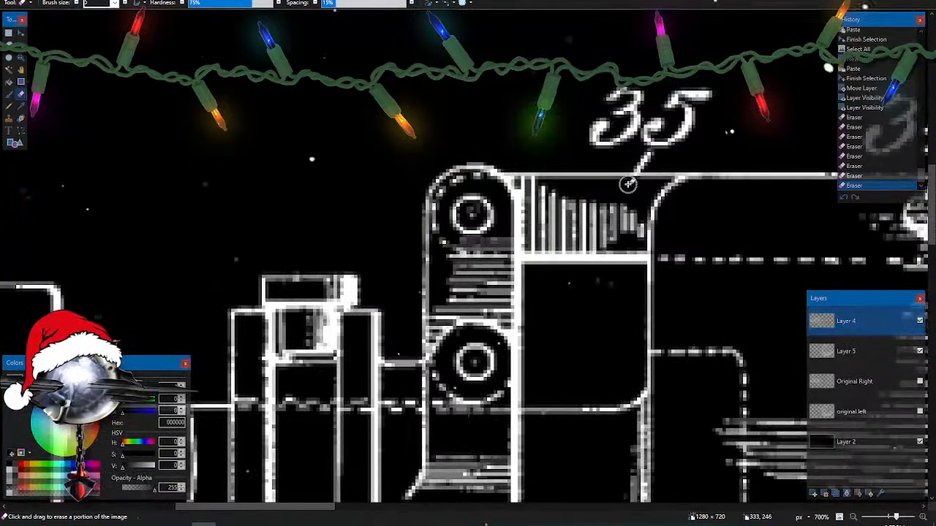
{"action": "key", "text": "bracketright"}
{"action": "key", "text": "bracketright"}
{"action": "key", "text": "bracketright"}
{"action": "key", "text": "bracketright"}
{"action": "key", "text": "bracketright"}
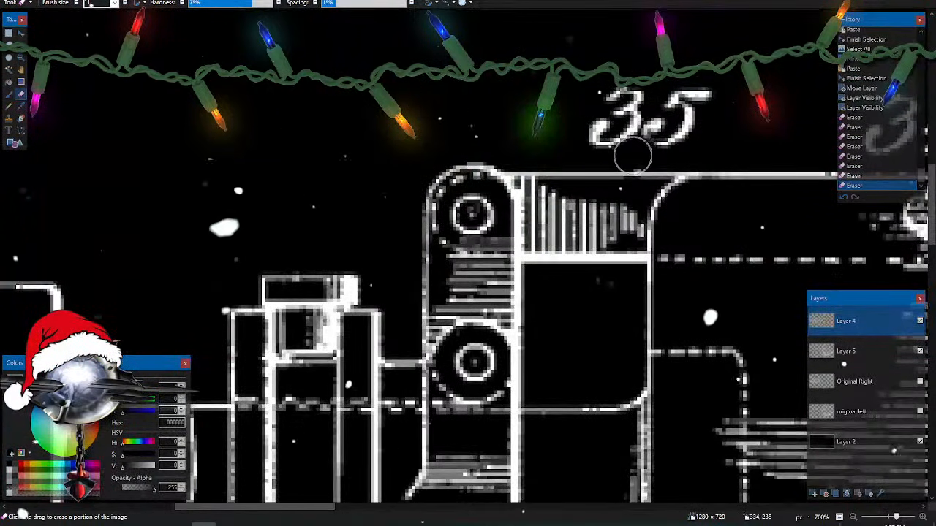
{"action": "mouse_move", "coordinate": [637, 157]}
{"action": "left_mouse_down"}
{"action": "mouse_move", "coordinate": [659, 129]}
{"action": "mouse_move", "coordinate": [714, 107]}
{"action": "mouse_move", "coordinate": [597, 99]}
{"action": "mouse_move", "coordinate": [691, 108]}
{"action": "left_mouse_up"}
- Erase reference numerals 34 and 33 above the housing's top edge on Layer 4
{"action": "scroll", "coordinate": [662, 245], "scroll_direction": "down", "scroll_amount": 4}
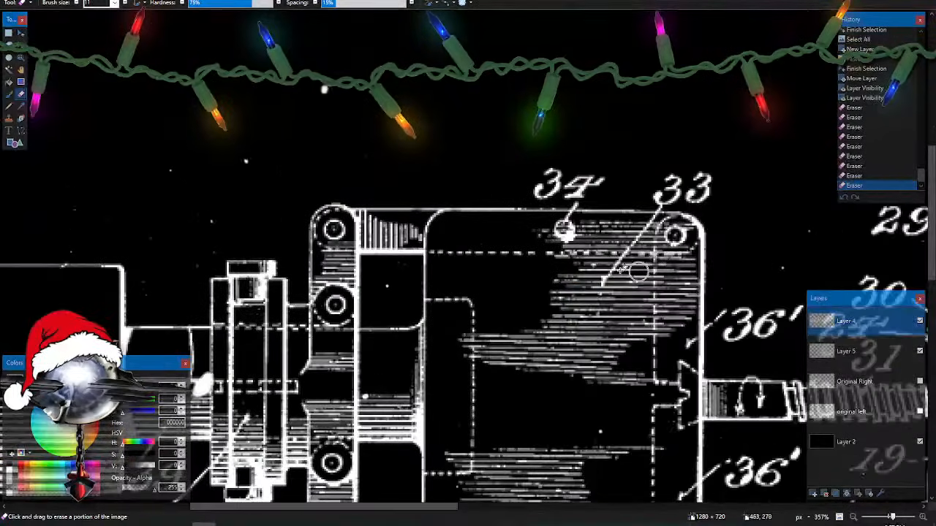
{"action": "mouse_move", "coordinate": [572, 199]}
{"action": "left_mouse_down"}
{"action": "mouse_move", "coordinate": [522, 194]}
{"action": "mouse_move", "coordinate": [611, 183]}
{"action": "mouse_move", "coordinate": [526, 184]}
{"action": "left_mouse_up"}
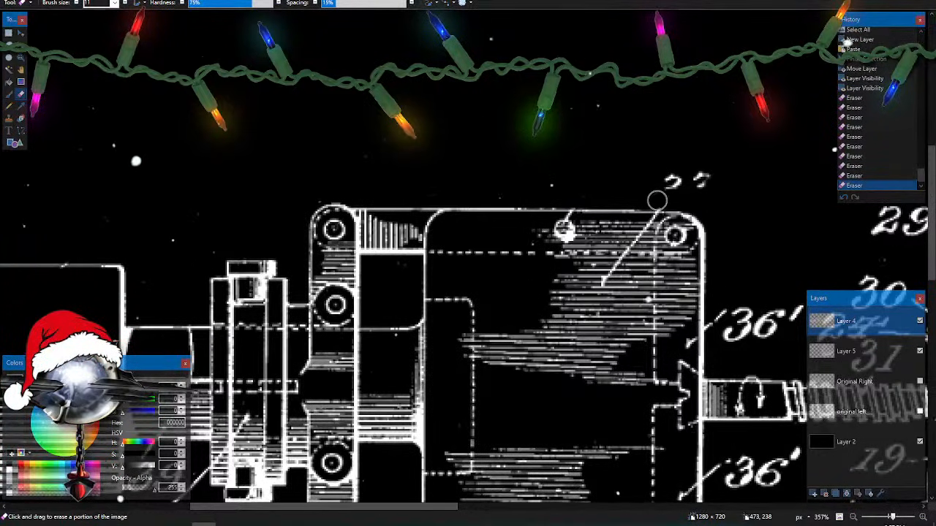
{"action": "left_click_drag", "start_coordinate": [725, 182], "coordinate": [701, 174]}
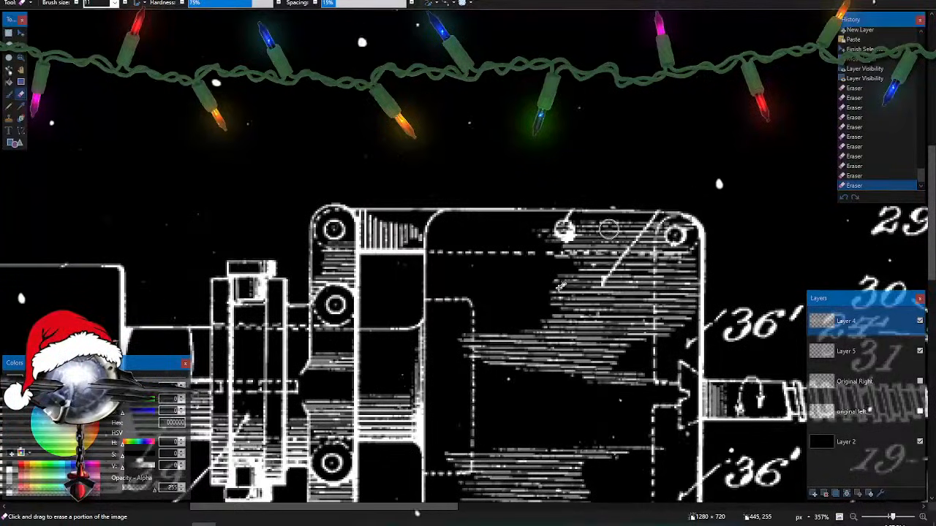
- Shrink the eraser to 4 and remove the leader-line ends of 34 and 33 just inside the housing's top edge
{"action": "scroll", "coordinate": [555, 285], "scroll_direction": "up", "scroll_amount": 4}
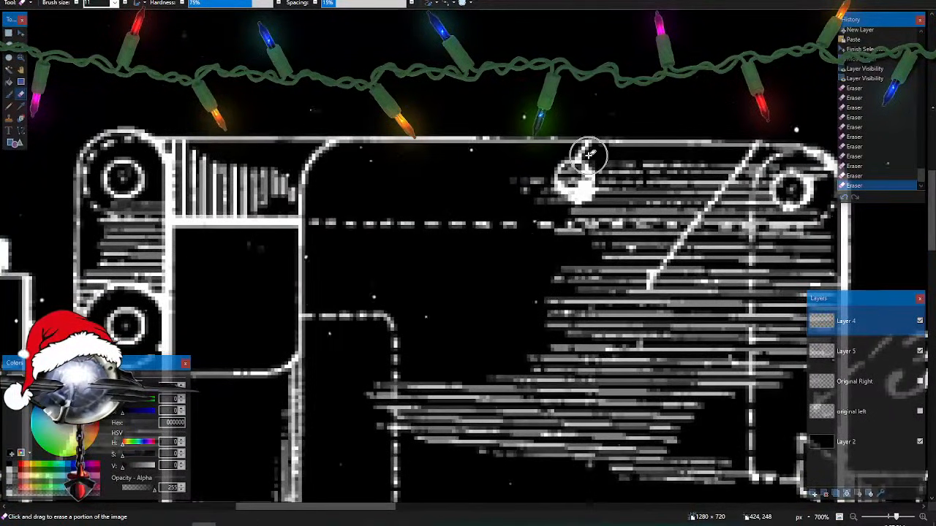
{"action": "key", "text": "bracketleft"}
{"action": "key", "text": "bracketleft"}
{"action": "key", "text": "bracketleft"}
{"action": "key", "text": "bracketleft"}
{"action": "key", "text": "bracketleft"}
{"action": "key", "text": "bracketleft"}
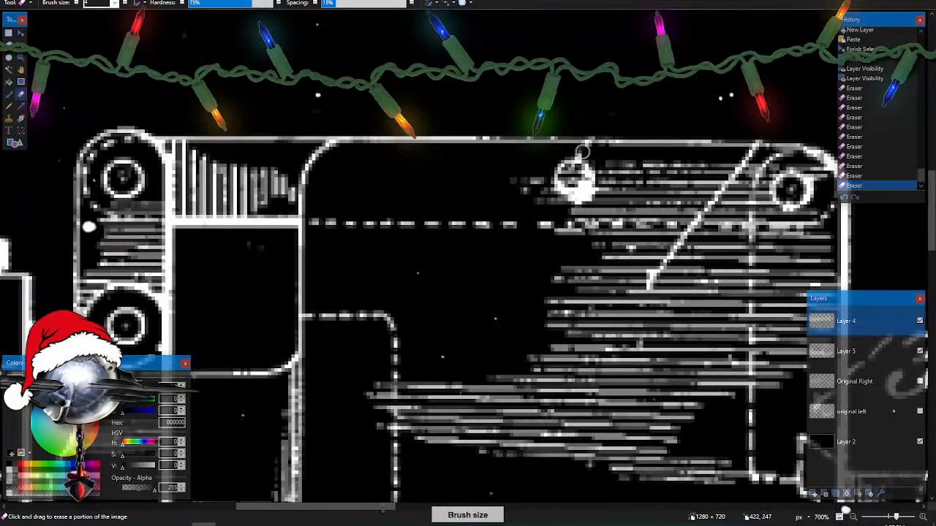
{"action": "left_click", "coordinate": [758, 155]}
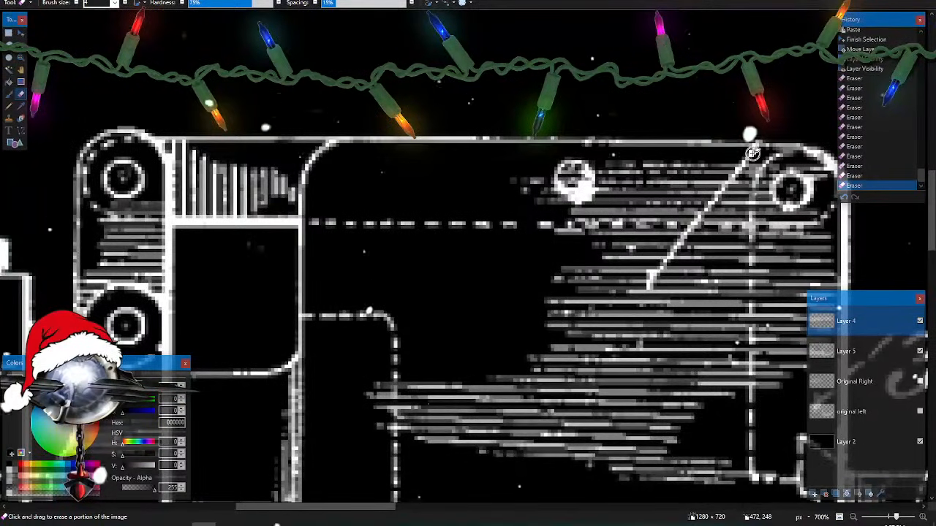
{"action": "left_click", "coordinate": [751, 155]}
{"action": "scroll", "coordinate": [735, 249], "scroll_direction": "down", "scroll_amount": 3}
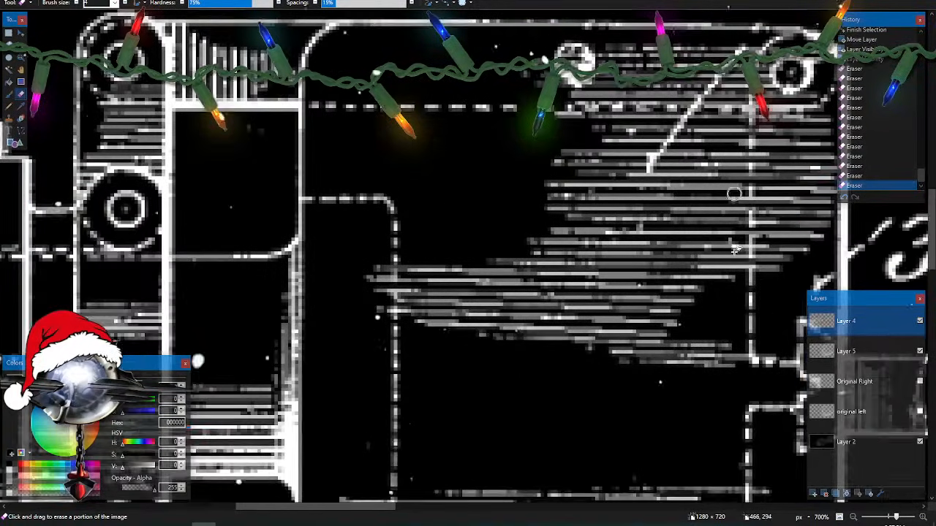
- Enlarge the eraser to size 14 and erase the upper block of hatching inside the square housing on Layer 4
{"action": "scroll", "coordinate": [734, 248], "scroll_direction": "down", "scroll_amount": 2}
{"action": "scroll", "coordinate": [733, 250], "scroll_direction": "down", "scroll_amount": 3}
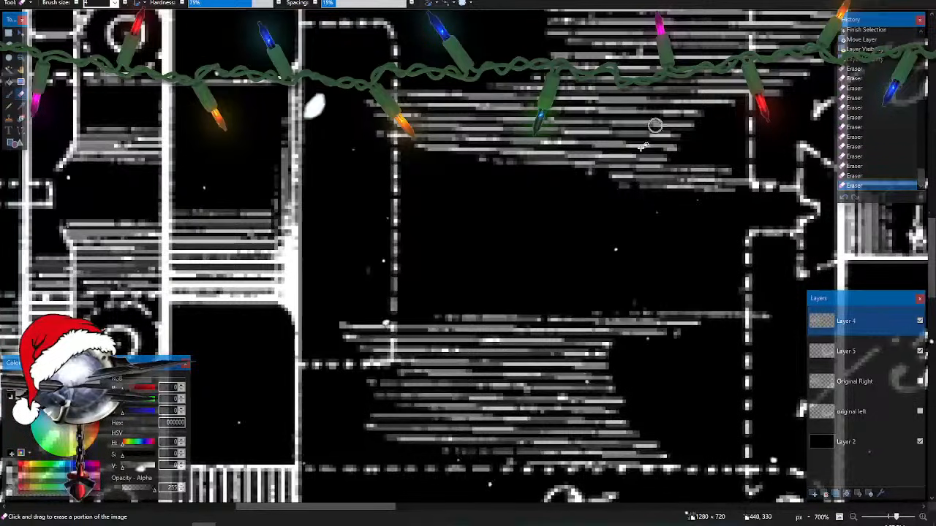
{"action": "scroll", "coordinate": [627, 217], "scroll_direction": "down", "scroll_amount": 3, "text": "ctrl"}
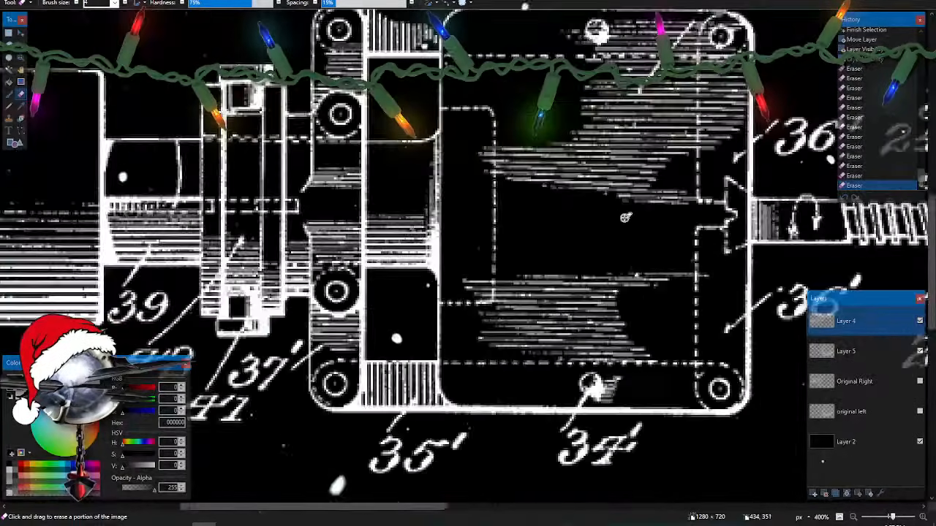
{"action": "scroll", "coordinate": [625, 217], "scroll_direction": "down", "scroll_amount": 3}
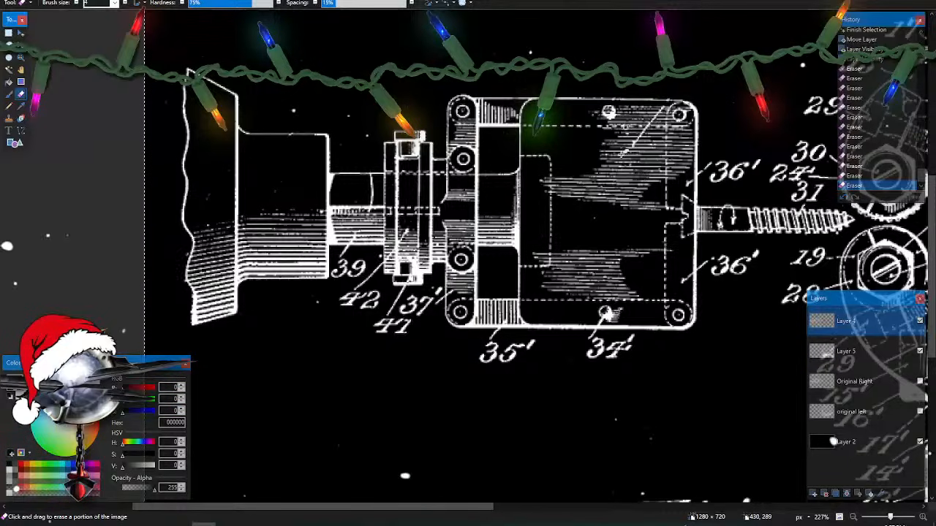
{"action": "scroll", "coordinate": [618, 242], "scroll_direction": "up", "scroll_amount": 5}
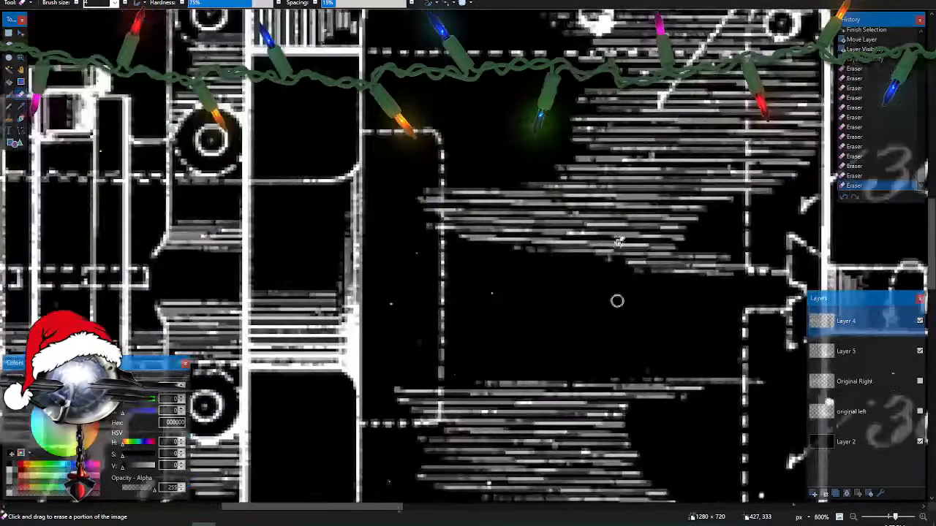
{"action": "key", "text": "bracketright"}
{"action": "key", "text": "bracketright"}
{"action": "key", "text": "bracketright"}
{"action": "key", "text": "bracketright"}
{"action": "key", "text": "bracketright"}
{"action": "key", "text": "bracketright"}
{"action": "key", "text": "bracketright"}
{"action": "key", "text": "bracketright"}
{"action": "key", "text": "bracketright"}
{"action": "key", "text": "bracketright"}
{"action": "mouse_move", "coordinate": [570, 98]}
{"action": "left_mouse_down"}
{"action": "mouse_move", "coordinate": [592, 80]}
{"action": "mouse_move", "coordinate": [720, 81]}
{"action": "mouse_move", "coordinate": [727, 258]}
{"action": "mouse_move", "coordinate": [713, 292]}
{"action": "left_mouse_up"}
{"action": "mouse_move", "coordinate": [689, 181]}
{"action": "left_mouse_down"}
{"action": "mouse_move", "coordinate": [694, 100]}
{"action": "mouse_move", "coordinate": [696, 251]}
{"action": "left_mouse_up"}
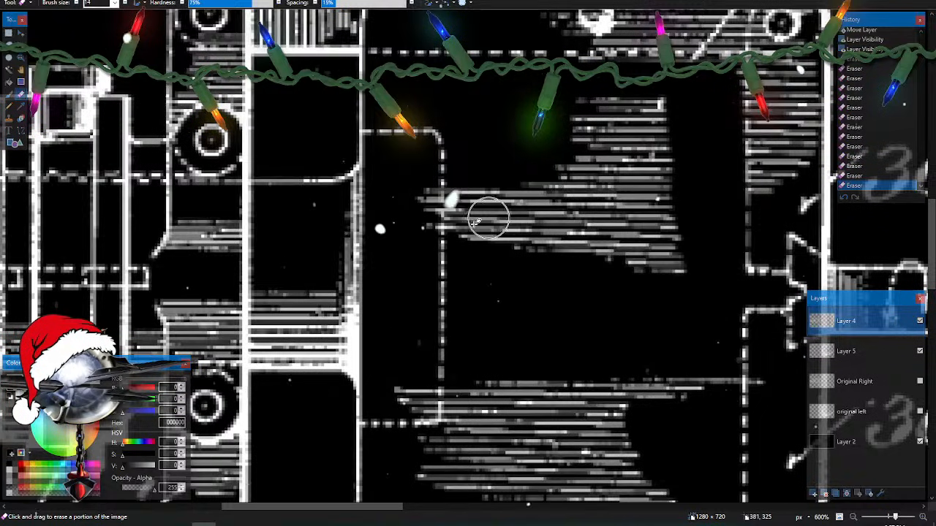
{"action": "mouse_move", "coordinate": [488, 217]}
{"action": "left_mouse_down"}
{"action": "mouse_move", "coordinate": [464, 229]}
{"action": "mouse_move", "coordinate": [463, 194]}
{"action": "mouse_move", "coordinate": [467, 239]}
{"action": "mouse_move", "coordinate": [434, 214]}
{"action": "mouse_move", "coordinate": [422, 187]}
{"action": "mouse_move", "coordinate": [422, 236]}
{"action": "mouse_move", "coordinate": [420, 225]}
{"action": "mouse_move", "coordinate": [451, 217]}
{"action": "mouse_move", "coordinate": [473, 190]}
{"action": "mouse_move", "coordinate": [487, 238]}
{"action": "mouse_move", "coordinate": [681, 269]}
{"action": "mouse_move", "coordinate": [662, 248]}
{"action": "mouse_move", "coordinate": [510, 218]}
{"action": "mouse_move", "coordinate": [531, 199]}
{"action": "mouse_move", "coordinate": [666, 218]}
{"action": "mouse_move", "coordinate": [662, 112]}
{"action": "mouse_move", "coordinate": [555, 143]}
{"action": "left_mouse_up"}
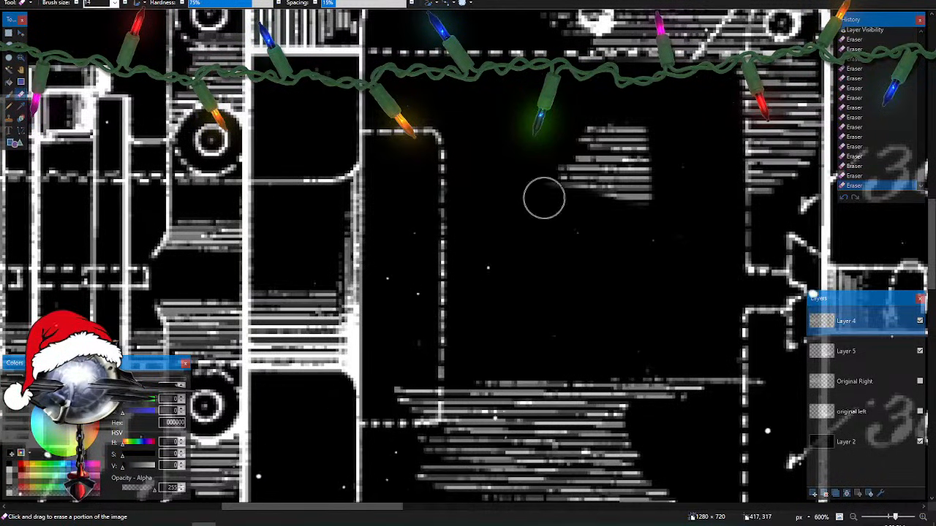
{"action": "mouse_move", "coordinate": [544, 198]}
{"action": "left_mouse_down"}
{"action": "mouse_move", "coordinate": [634, 203]}
{"action": "mouse_move", "coordinate": [633, 188]}
{"action": "mouse_move", "coordinate": [571, 174]}
{"action": "mouse_move", "coordinate": [621, 164]}
{"action": "mouse_move", "coordinate": [633, 149]}
{"action": "mouse_move", "coordinate": [582, 137]}
{"action": "mouse_move", "coordinate": [652, 128]}
{"action": "left_mouse_up"}
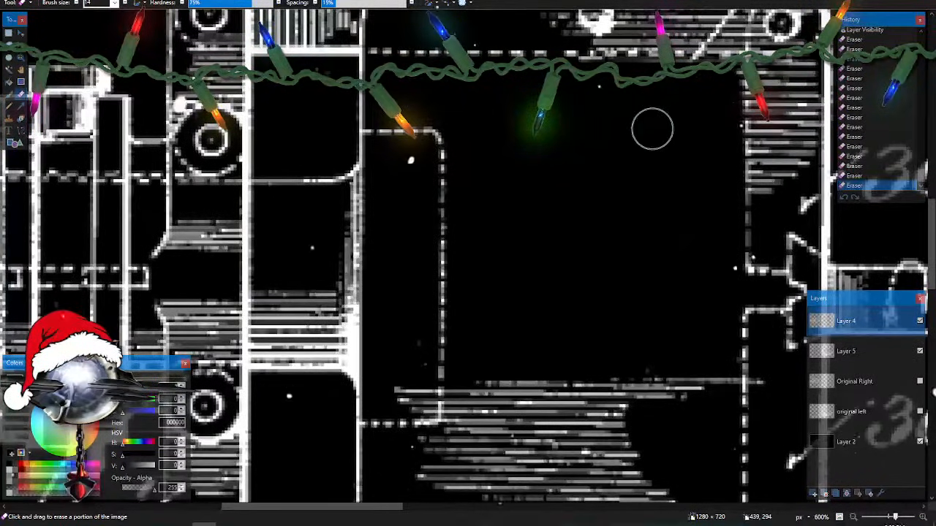
- Erase the hatching and leader line beside the housing's upper screw, using a smaller eraser to remove the adjoining right-hand stretch of the dashed line
{"action": "scroll", "coordinate": [621, 215], "scroll_direction": "up", "scroll_amount": 5}
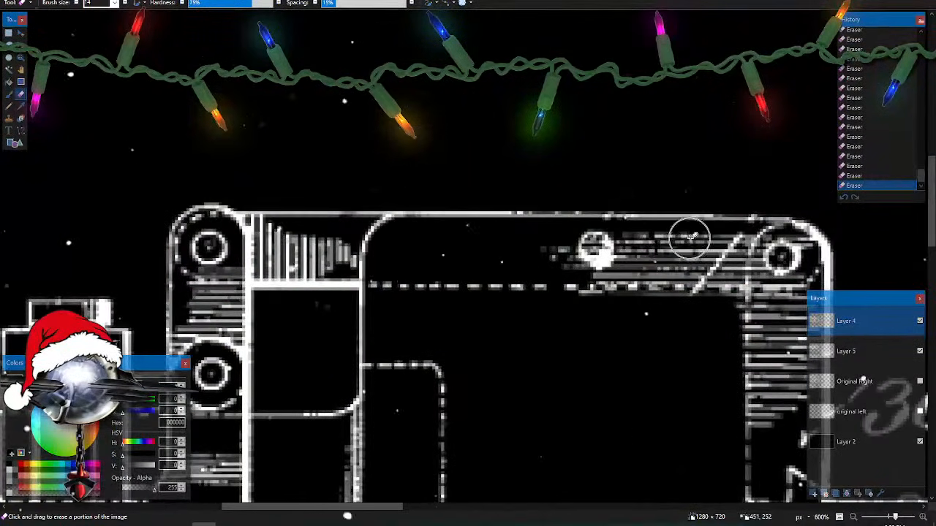
{"action": "mouse_move", "coordinate": [689, 238]}
{"action": "left_mouse_down"}
{"action": "mouse_move", "coordinate": [709, 233]}
{"action": "mouse_move", "coordinate": [697, 254]}
{"action": "mouse_move", "coordinate": [731, 245]}
{"action": "mouse_move", "coordinate": [726, 260]}
{"action": "mouse_move", "coordinate": [633, 261]}
{"action": "mouse_move", "coordinate": [634, 250]}
{"action": "mouse_move", "coordinate": [688, 244]}
{"action": "left_mouse_up"}
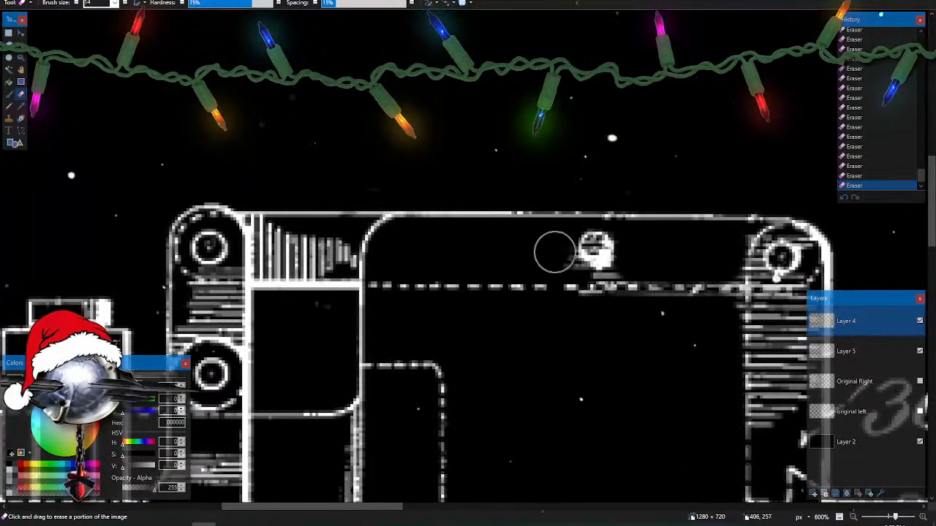
{"action": "key", "text": "bracketleft"}
{"action": "key", "text": "bracketleft"}
{"action": "key", "text": "bracketleft"}
{"action": "key", "text": "bracketleft"}
{"action": "key", "text": "bracketleft"}
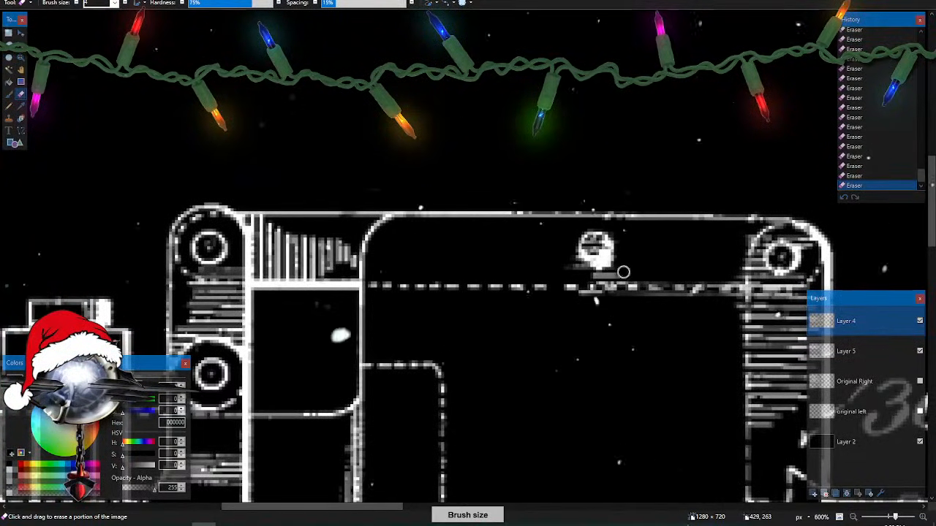
{"action": "key", "text": "bracketright"}
{"action": "key", "text": "bracketright"}
{"action": "key", "text": "bracketright"}
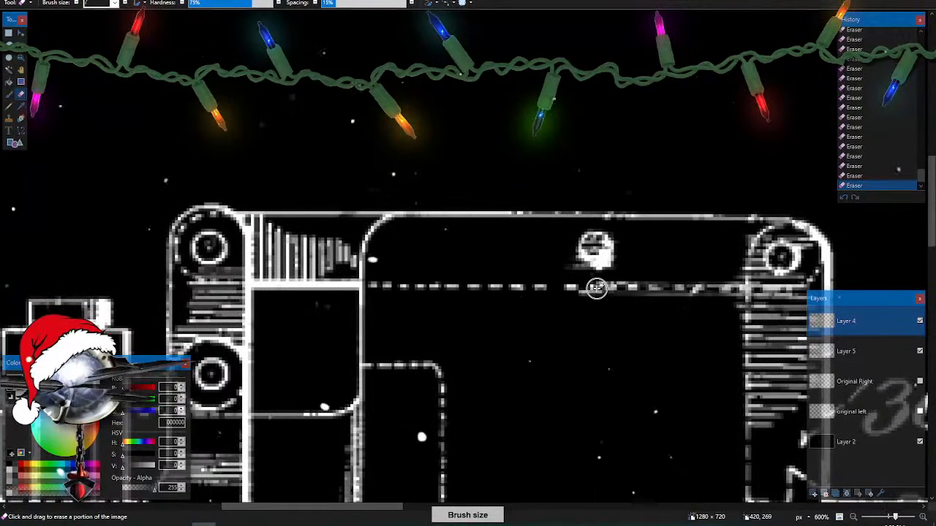
{"action": "left_click_drag", "start_coordinate": [618, 286], "coordinate": [676, 286]}
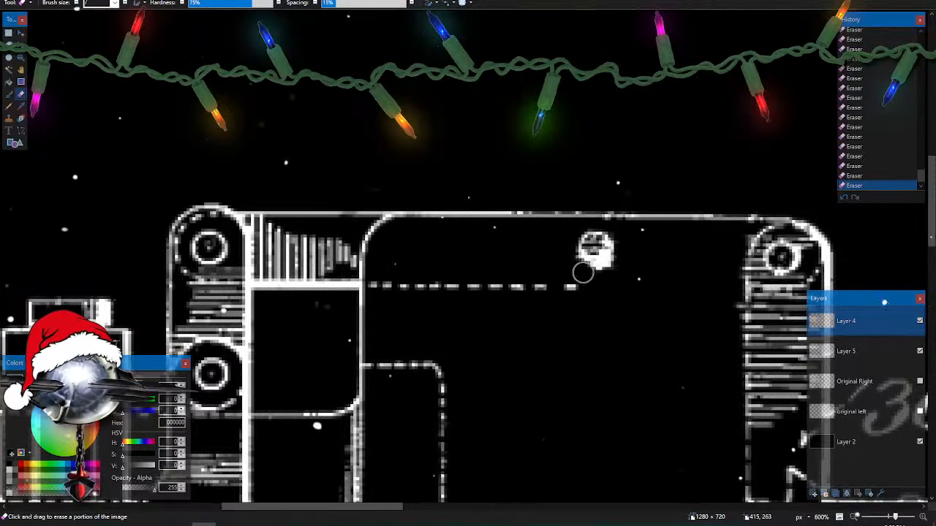
- Compare the cleaned drawing with the unedited version by showing and hiding the Original Right layer
{"action": "scroll", "coordinate": [633, 294], "scroll_direction": "down", "scroll_amount": 1}
{"action": "scroll", "coordinate": [633, 294], "scroll_direction": "down", "scroll_amount": 3}
{"action": "scroll", "coordinate": [629, 291], "scroll_direction": "down", "scroll_amount": 6}
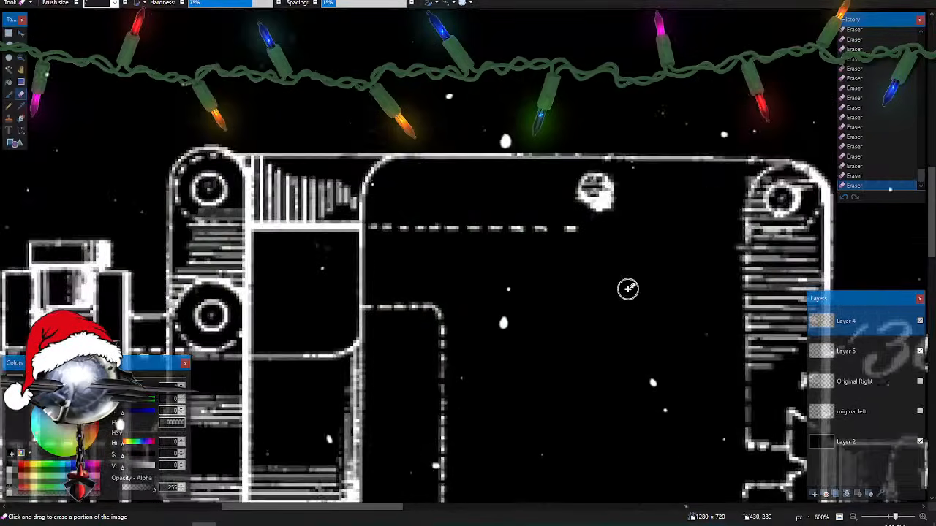
{"action": "scroll", "coordinate": [629, 291], "scroll_direction": "down", "scroll_amount": 2}
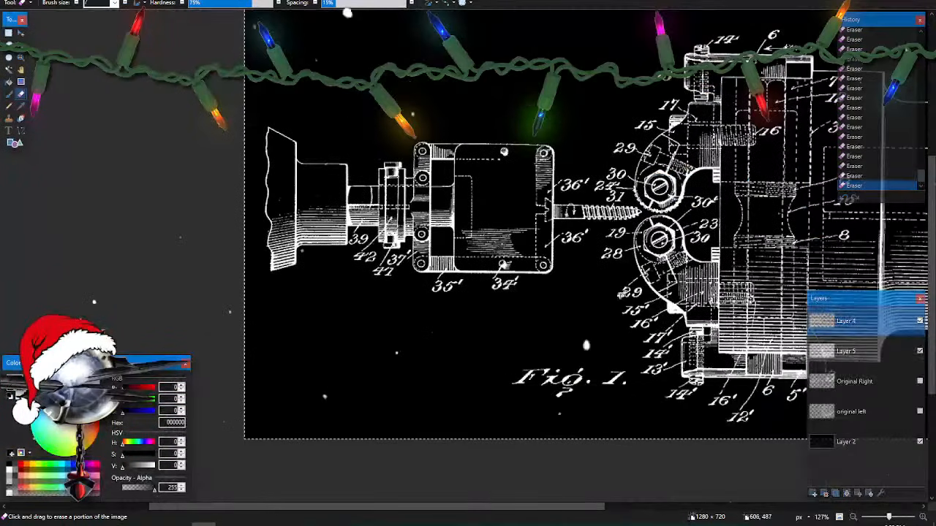
{"action": "left_click", "coordinate": [907, 380]}
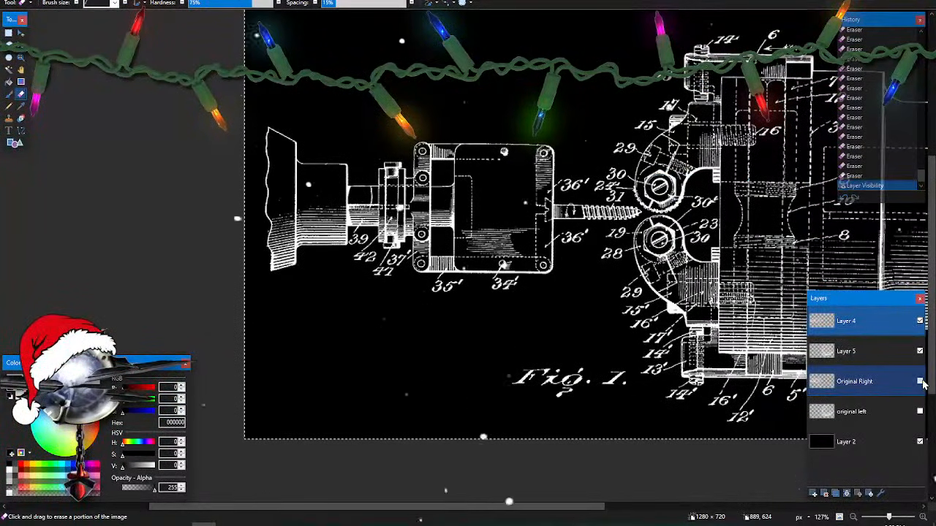
{"action": "left_click", "coordinate": [920, 381]}
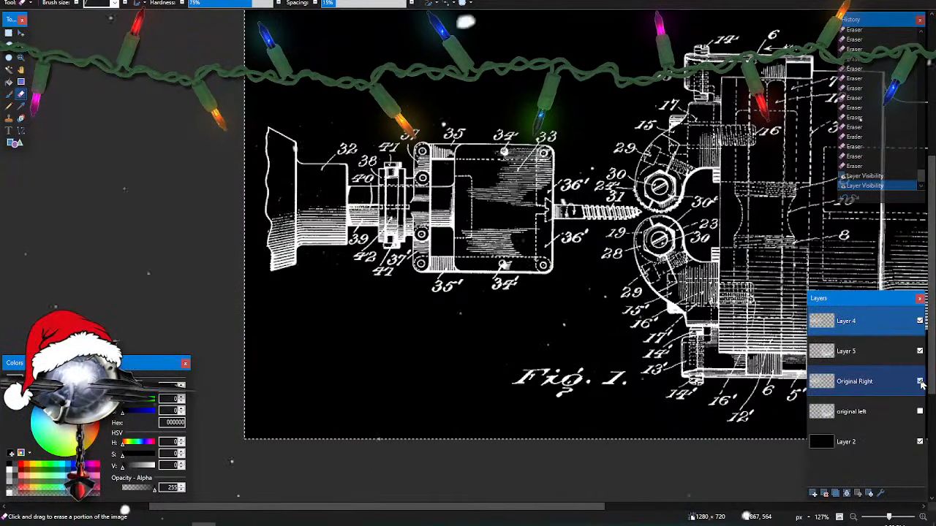
{"action": "left_click", "coordinate": [919, 382]}
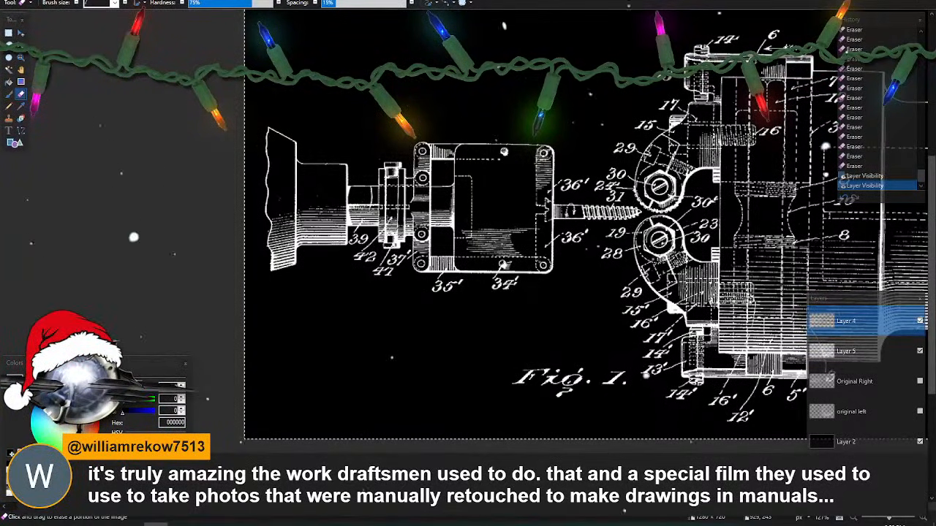
{"action": "scroll", "coordinate": [527, 234], "scroll_direction": "right", "scroll_amount": 3}
{"action": "scroll", "coordinate": [468, 256], "scroll_direction": "up", "scroll_amount": 2}
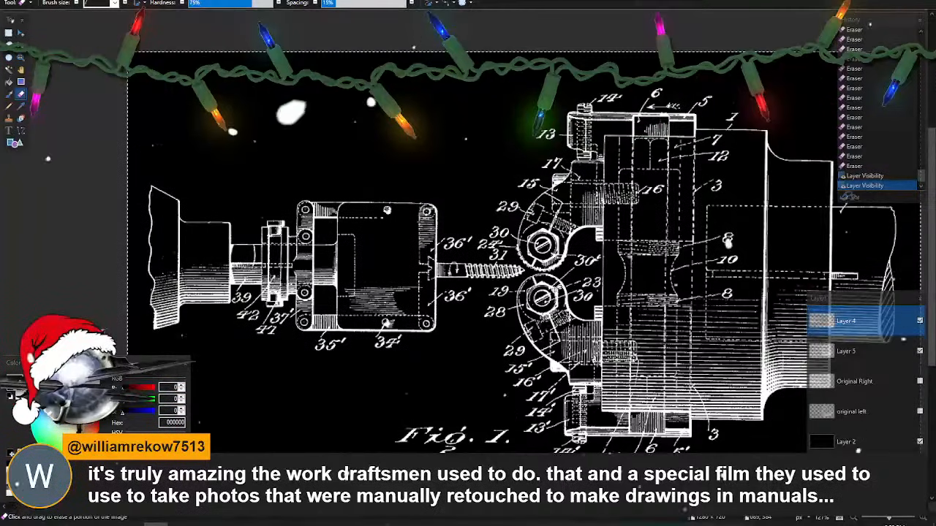
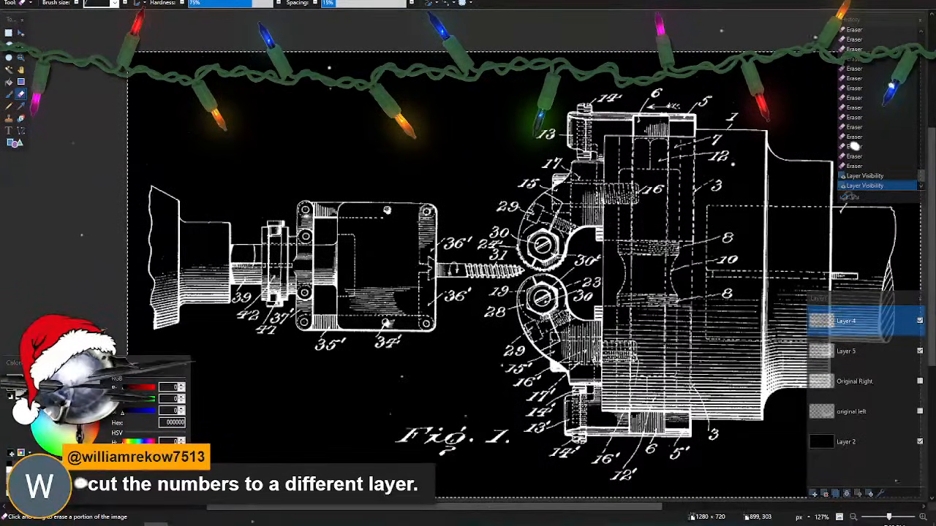
{"action": "left_click", "coordinate": [859, 385]}
{"action": "left_click", "coordinate": [858, 386]}
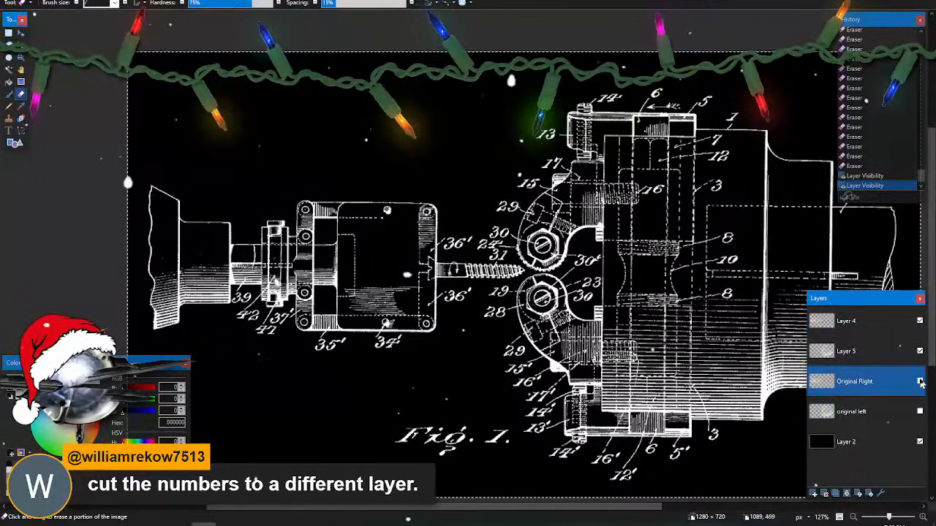
{"action": "left_click", "coordinate": [920, 381]}
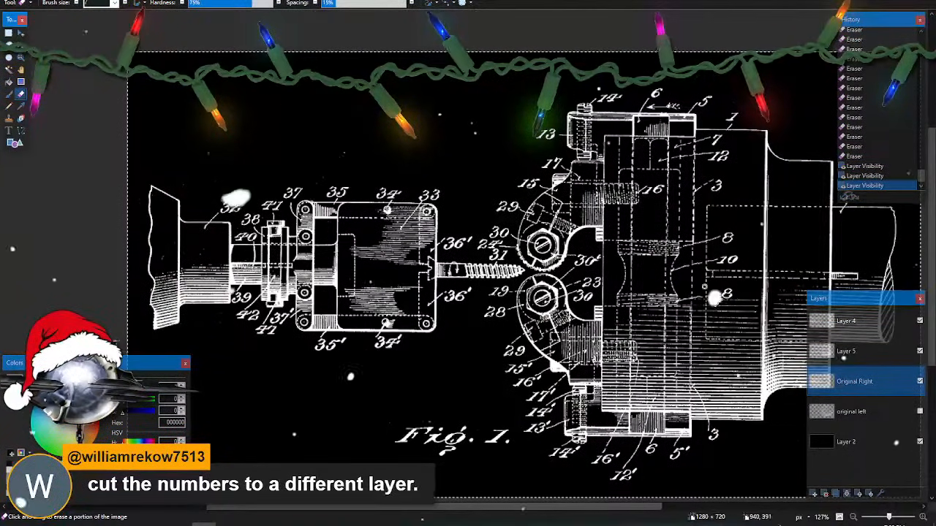
{"action": "left_click", "coordinate": [919, 381]}
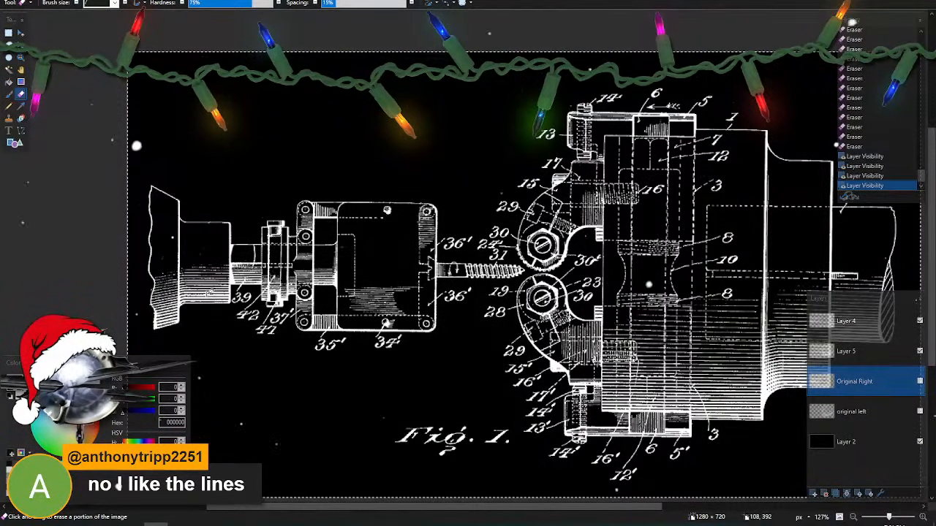
{"action": "left_click", "coordinate": [920, 384]}
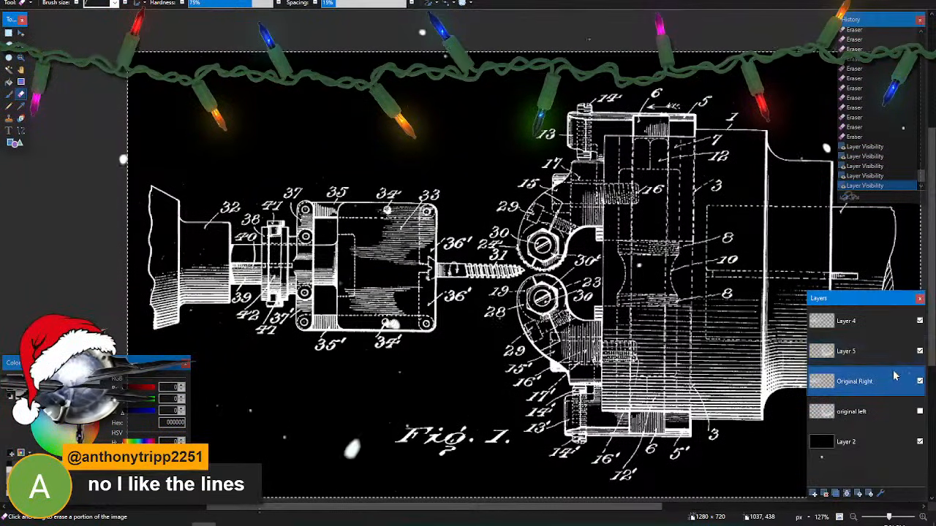
{"action": "left_click", "coordinate": [919, 382]}
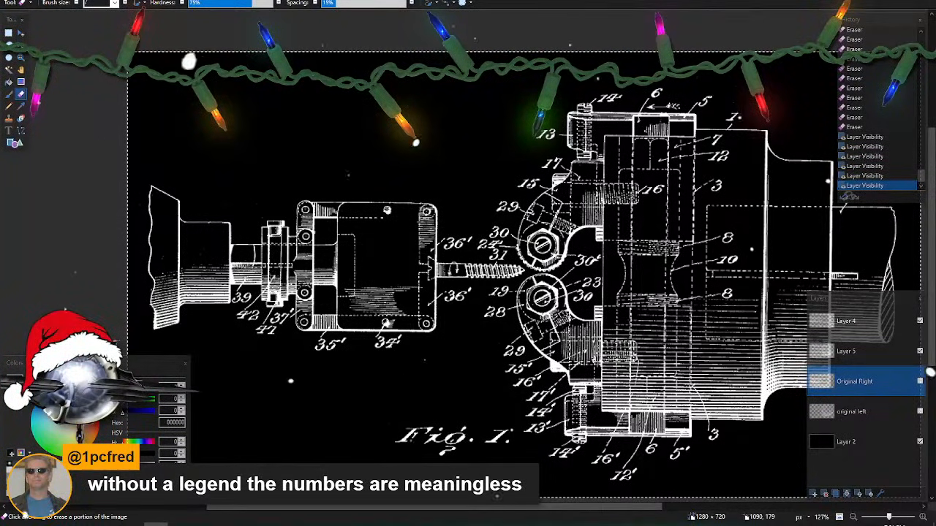
{"action": "scroll", "coordinate": [500, 328], "scroll_direction": "down", "scroll_amount": 2}
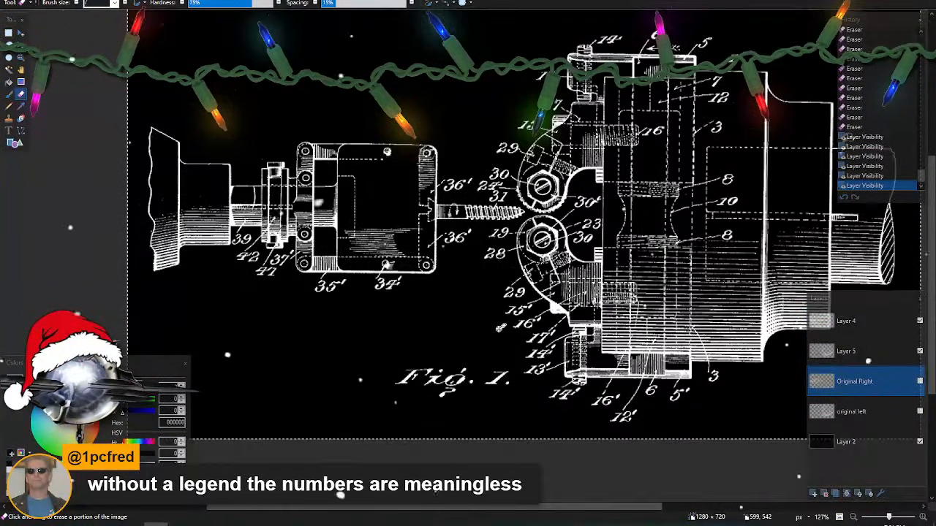
{"action": "left_click", "coordinate": [877, 350]}
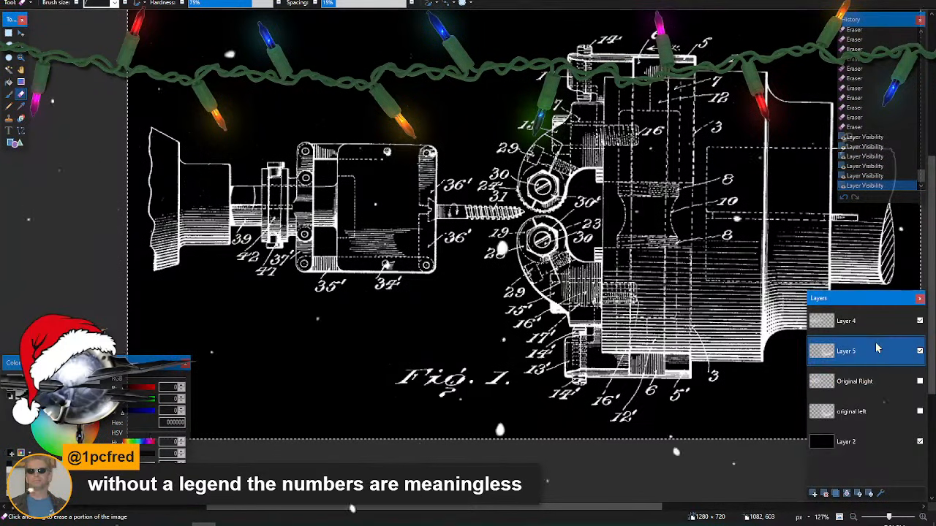
{"action": "left_click", "coordinate": [919, 380]}
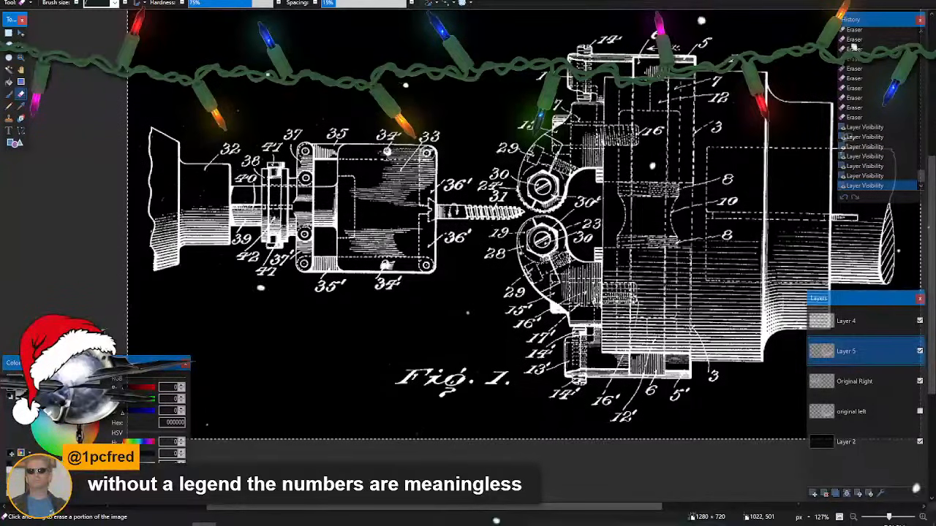
{"action": "left_click", "coordinate": [919, 381]}
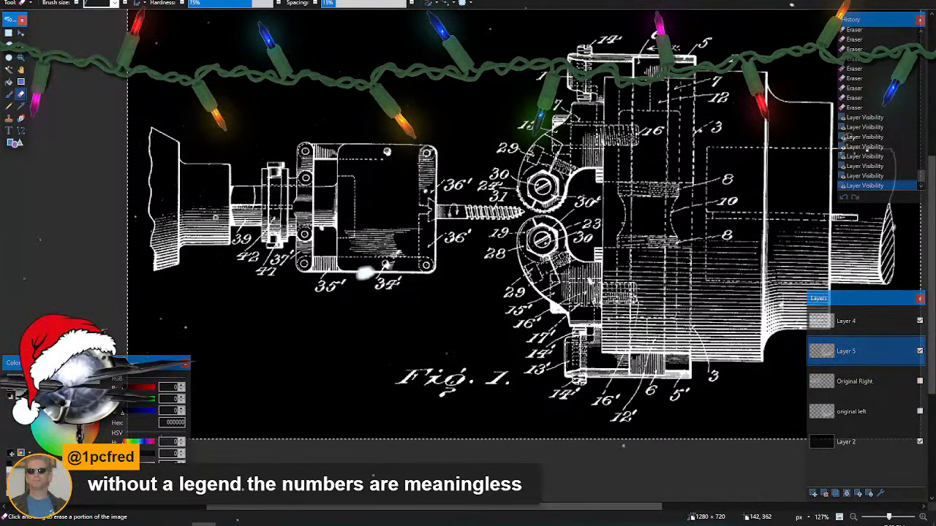
- With Original Right hidden, erase the lower hatching on Layer 4 around the corner of the inner dashed outline
{"action": "scroll", "coordinate": [377, 253], "scroll_direction": "up", "scroll_amount": 6}
{"action": "scroll", "coordinate": [377, 254], "scroll_direction": "up", "scroll_amount": 1}
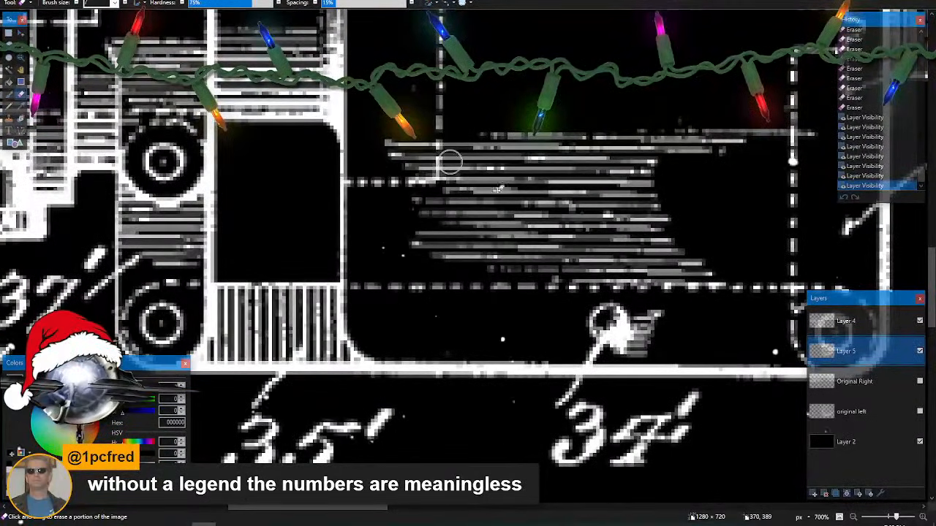
{"action": "key", "text": "ctrl+z"}
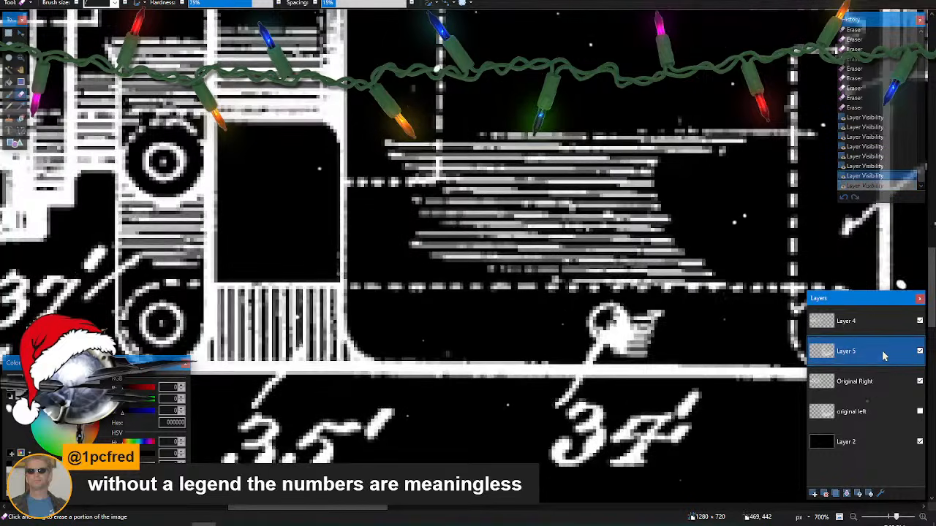
{"action": "left_click", "coordinate": [919, 381]}
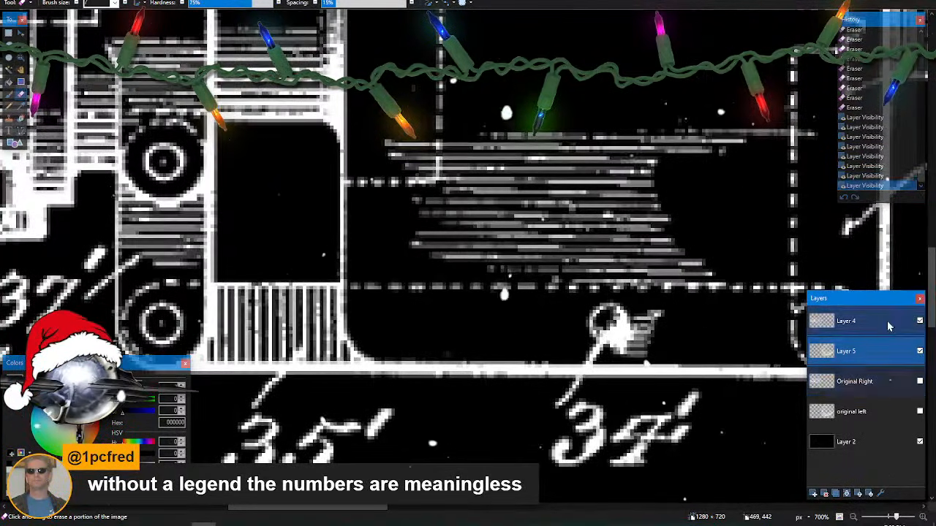
{"action": "left_click", "coordinate": [888, 325]}
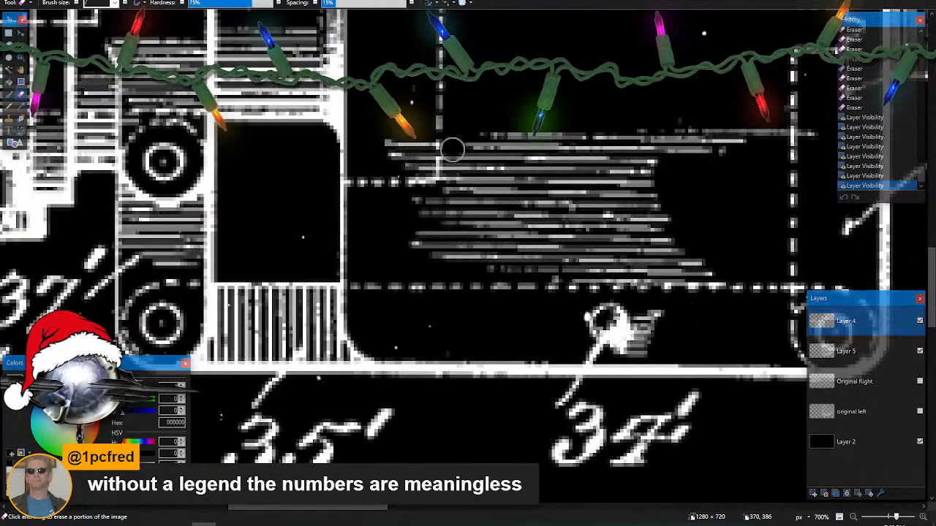
{"action": "left_click_drag", "start_coordinate": [451, 167], "coordinate": [409, 205]}
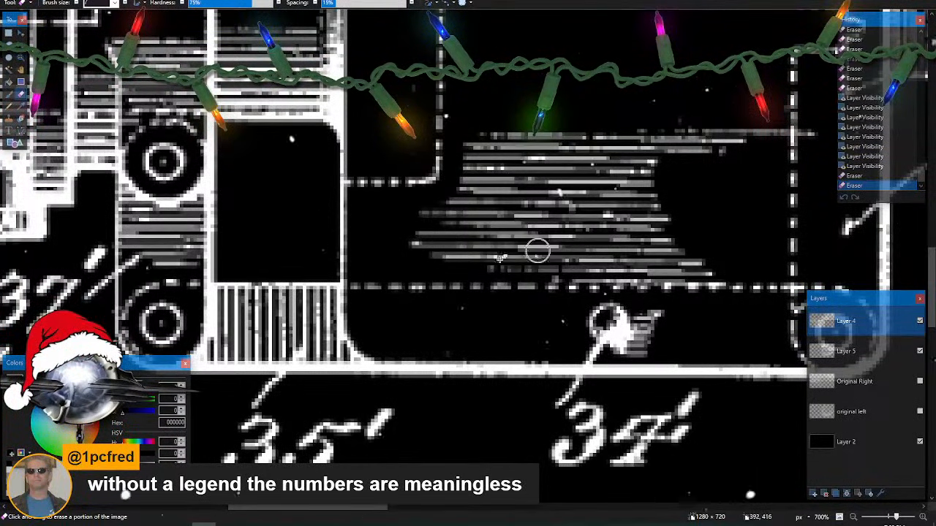
- Delete the rest of the housing's lower hatching above the lower dashed line using rectangular selections on Layer 4
{"action": "key", "text": "s"}
{"action": "key", "text": "ctrl+a"}
{"action": "left_click_drag", "start_coordinate": [453, 102], "coordinate": [786, 281]}
{"action": "key", "text": "Delete"}
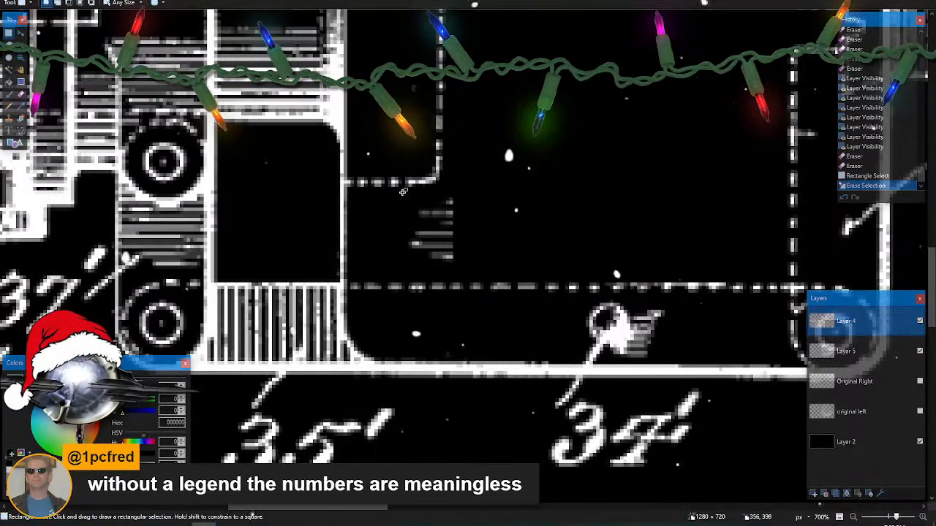
{"action": "left_click_drag", "start_coordinate": [403, 192], "coordinate": [481, 268]}
{"action": "key", "text": "Delete"}
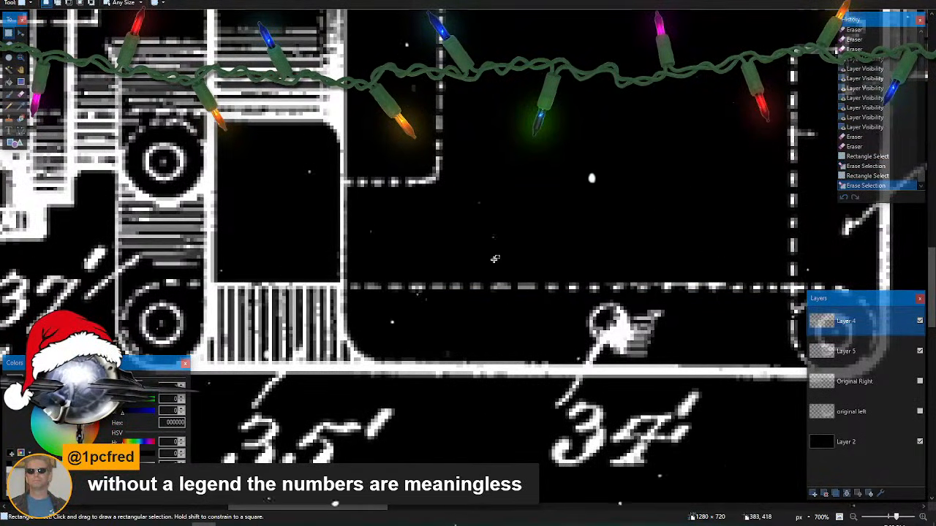
- Erase the hatching beside the housing's lower screw between the lower dashed line and the bottom edge
{"action": "scroll", "coordinate": [492, 257], "scroll_direction": "right", "scroll_amount": 5}
{"action": "scroll", "coordinate": [492, 256], "scroll_direction": "down", "scroll_amount": 3}
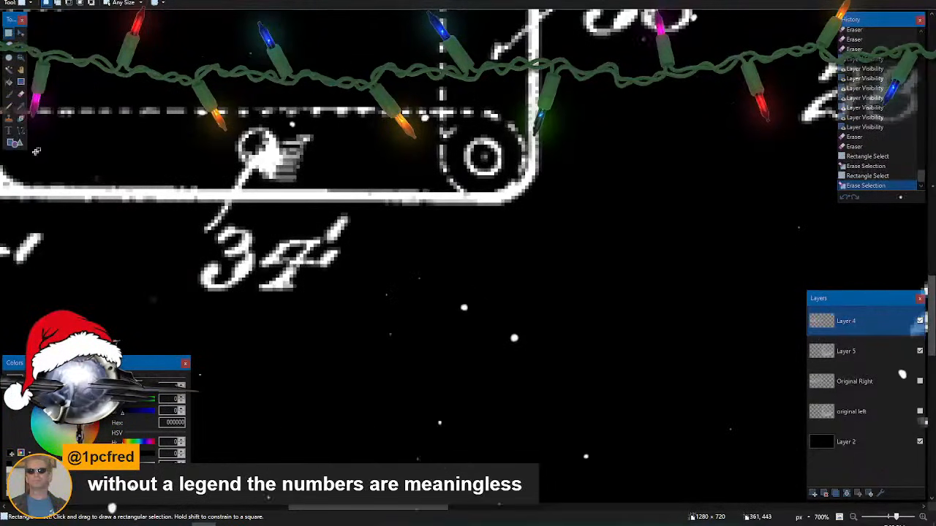
{"action": "key", "text": "e"}
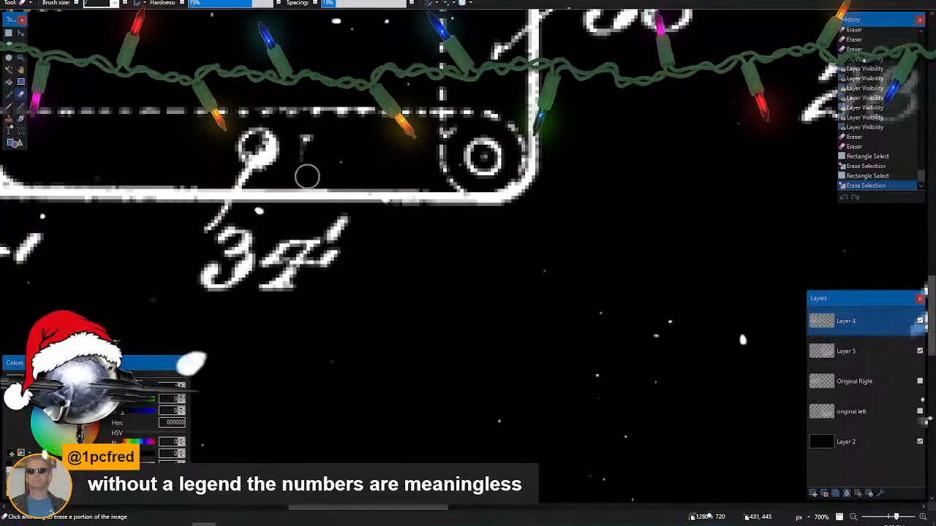
{"action": "left_click", "coordinate": [308, 138]}
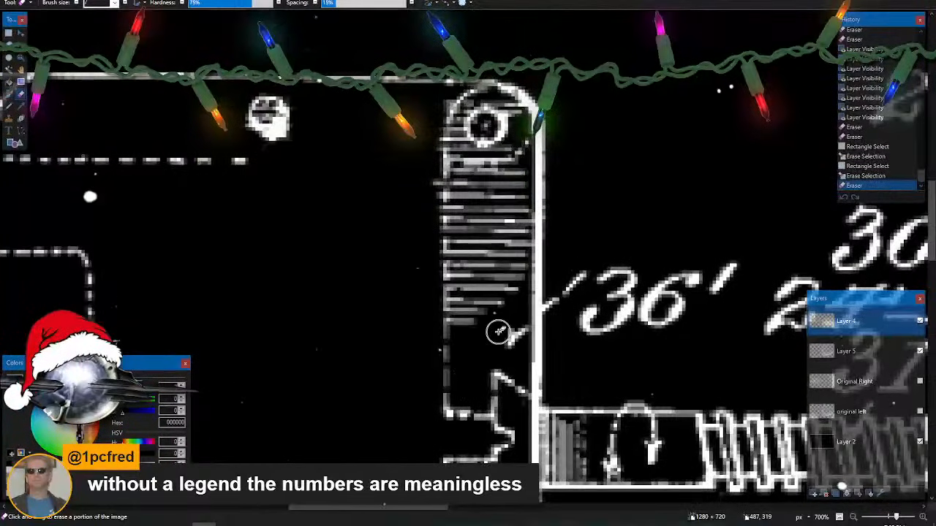
- Erase the hatching around the housing's upper-right corner screw and along the inside of the right wall, using a smaller eraser
{"action": "scroll", "coordinate": [497, 333], "scroll_direction": "right", "scroll_amount": 2}
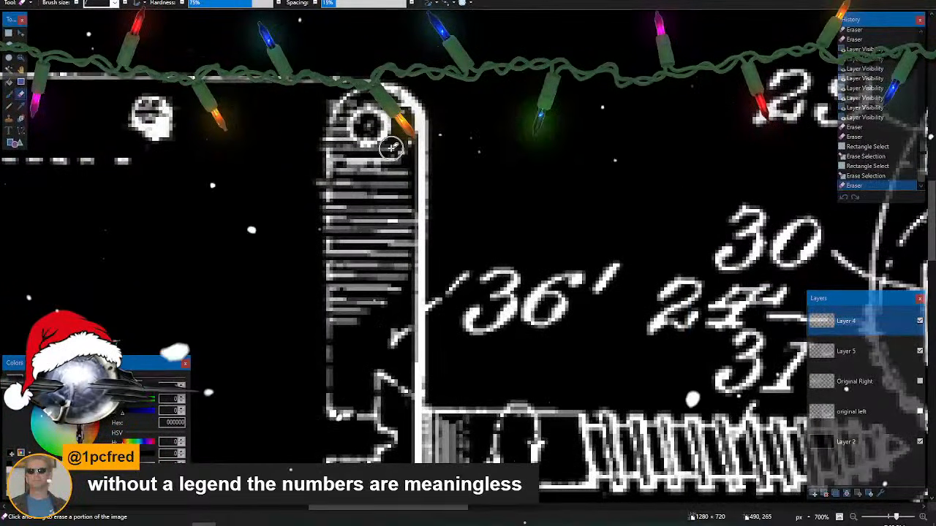
{"action": "left_click", "coordinate": [390, 106]}
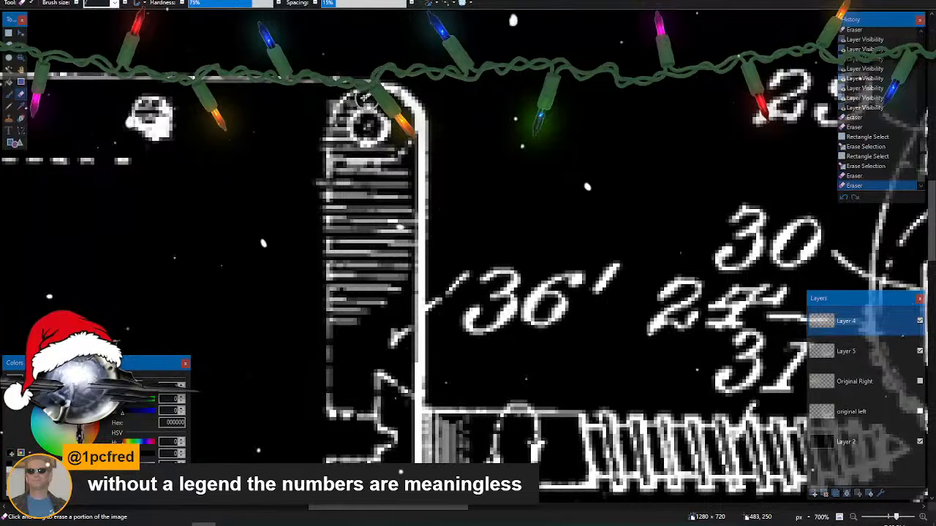
{"action": "key", "text": "bracketleft"}
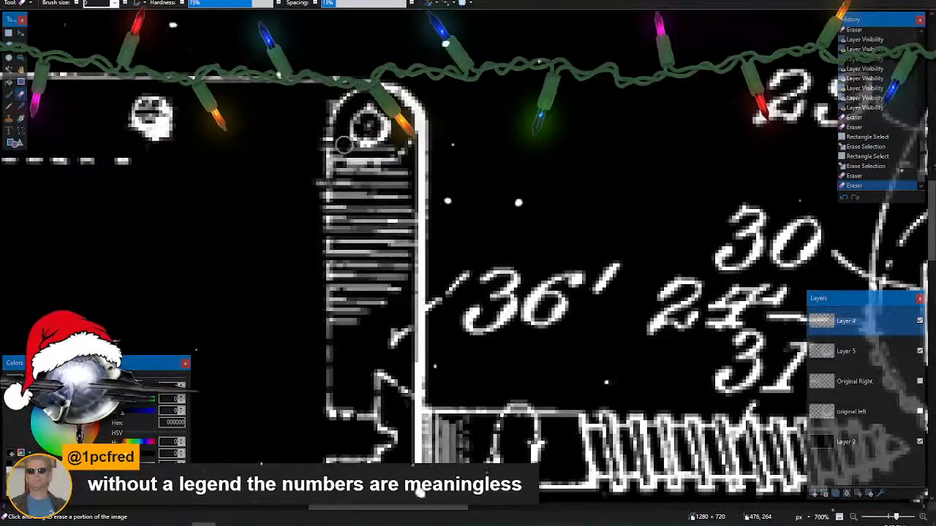
{"action": "left_click", "coordinate": [393, 147]}
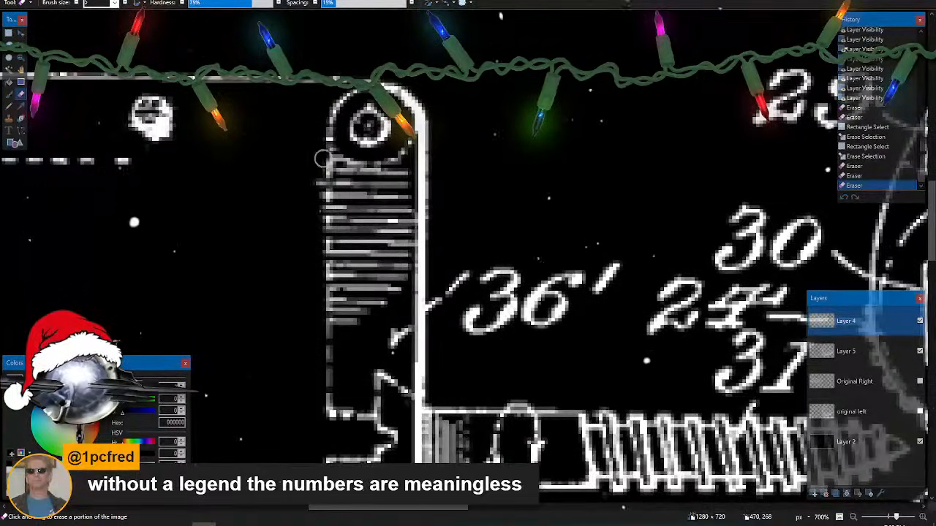
{"action": "left_click", "coordinate": [401, 182]}
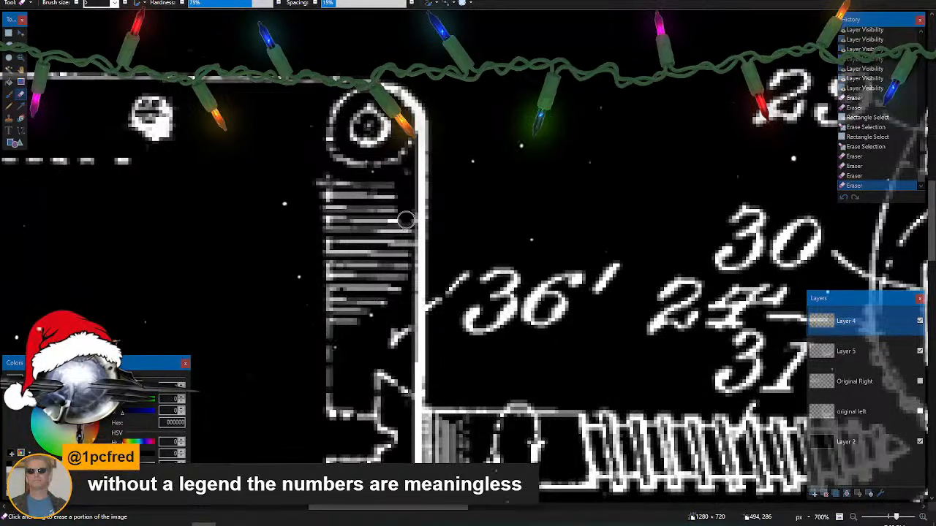
{"action": "left_click", "coordinate": [402, 282]}
- Delete the remaining hatching below the upper-right corner screw on Layer 4 using a rectangular selection
{"action": "key", "text": "s"}
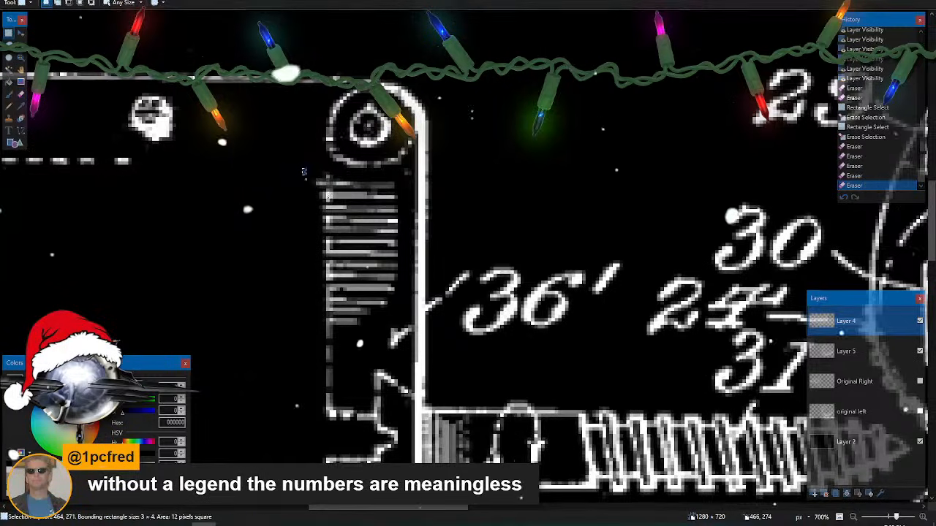
{"action": "left_click_drag", "start_coordinate": [303, 168], "coordinate": [411, 362]}
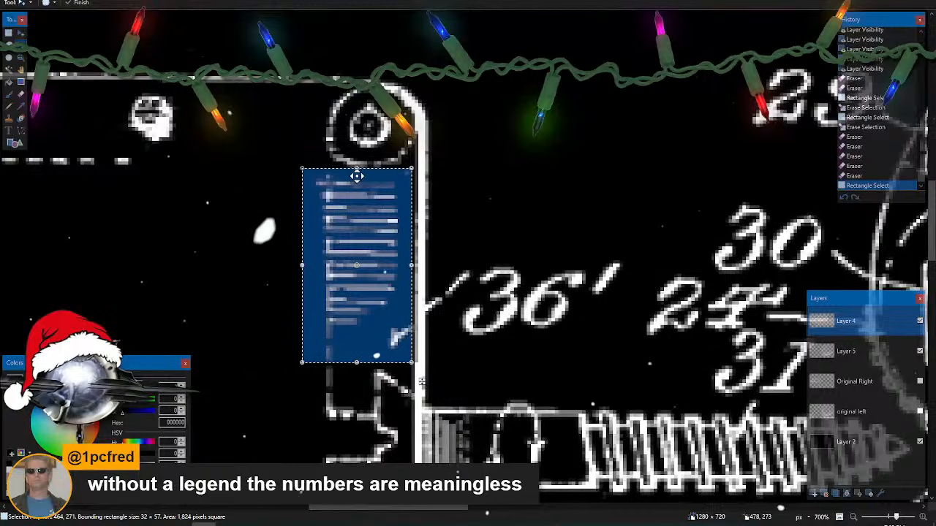
{"action": "left_click_drag", "start_coordinate": [356, 168], "coordinate": [354, 174]}
{"action": "key", "text": "Delete"}
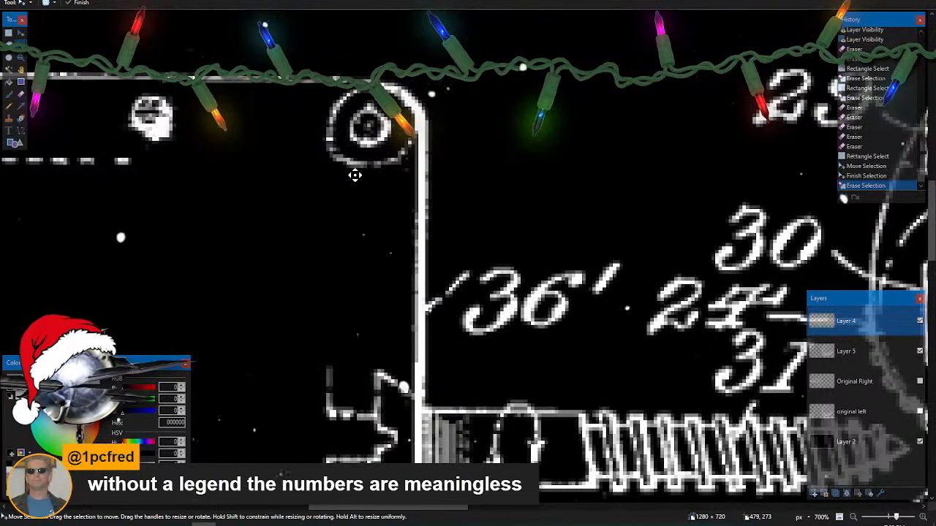
- Erase the upper reference number 36' and its leader line to the right of the housing, enlarging the eraser
{"action": "scroll", "coordinate": [377, 351], "scroll_direction": "right", "scroll_amount": 3}
{"action": "key", "text": "s"}
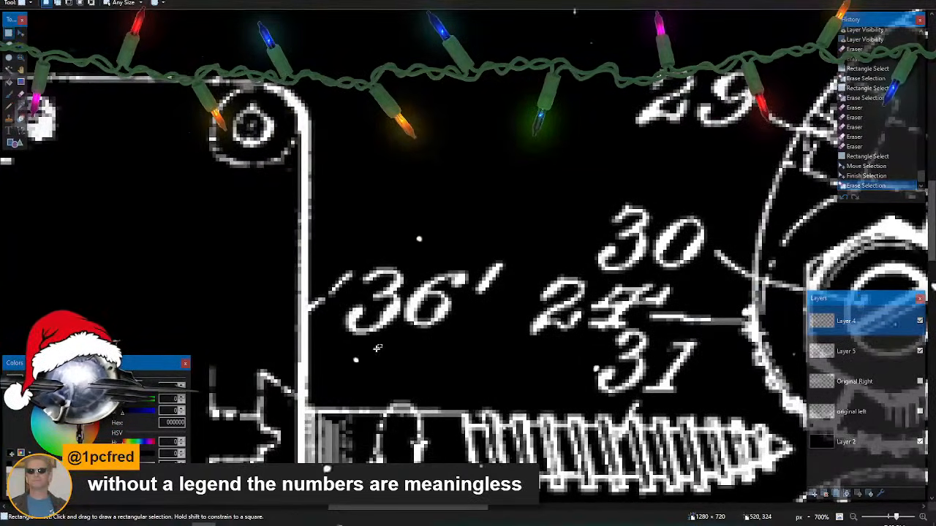
{"action": "key", "text": "e"}
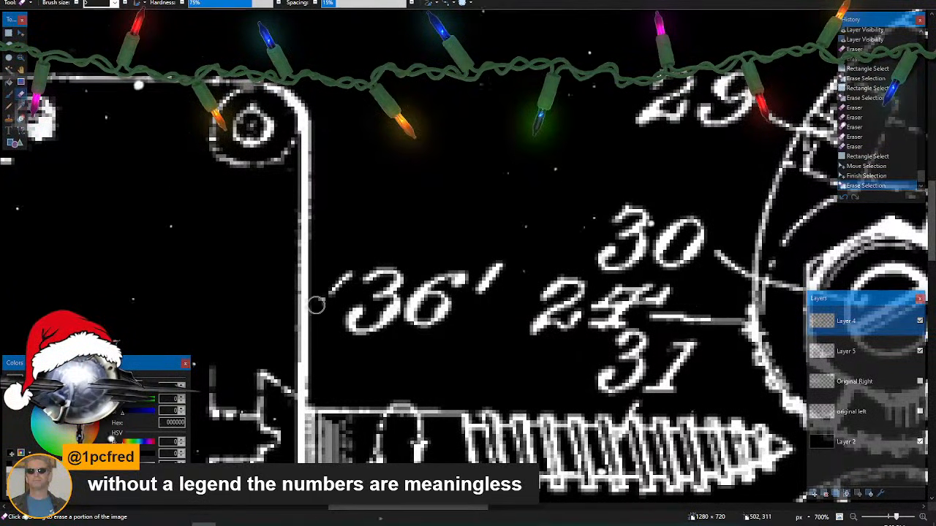
{"action": "mouse_move", "coordinate": [316, 313]}
{"action": "left_mouse_down"}
{"action": "mouse_move", "coordinate": [345, 270]}
{"action": "mouse_move", "coordinate": [368, 275]}
{"action": "mouse_move", "coordinate": [379, 251]}
{"action": "mouse_move", "coordinate": [359, 279]}
{"action": "mouse_move", "coordinate": [362, 324]}
{"action": "mouse_move", "coordinate": [441, 277]}
{"action": "left_mouse_up"}
{"action": "key", "text": "bracketright"}
{"action": "key", "text": "bracketright"}
{"action": "key", "text": "bracketright"}
{"action": "key", "text": "bracketright"}
- Try to erase the leader line between the reference numbers 30 and 31 on Layer 4
{"action": "scroll", "coordinate": [464, 304], "scroll_direction": "right", "scroll_amount": 5}
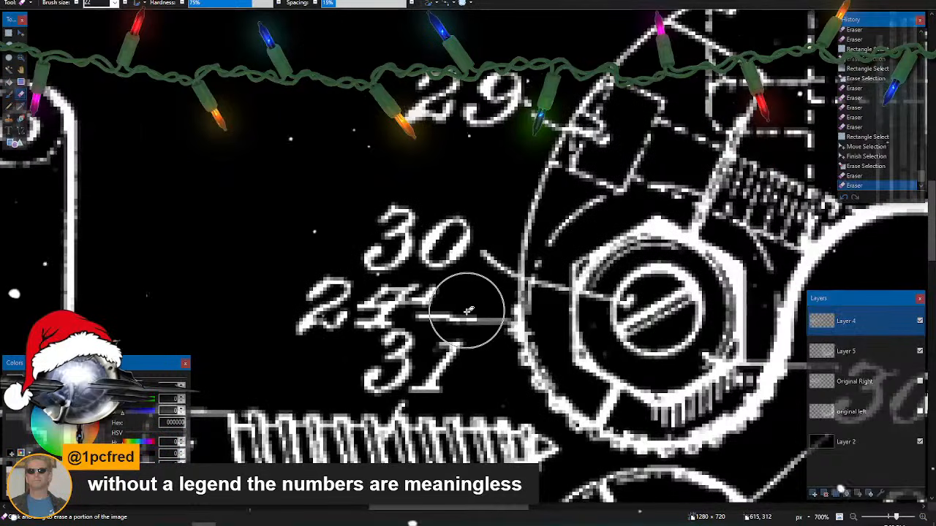
{"action": "scroll", "coordinate": [464, 292], "scroll_direction": "down", "scroll_amount": 3}
{"action": "left_click_drag", "start_coordinate": [475, 192], "coordinate": [472, 203]}
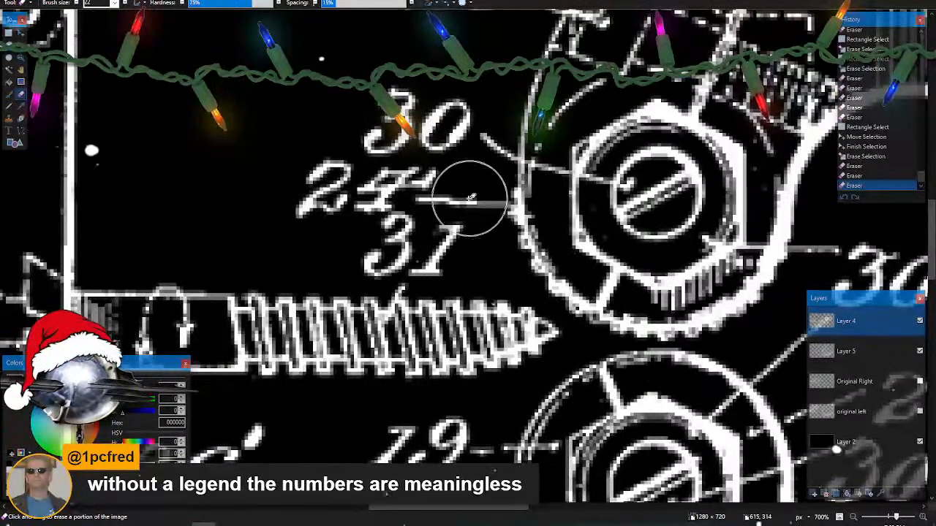
- Erase the curved rotation arrow on the screw shank and the lower 36' with its leader line, using a smaller eraser
{"action": "scroll", "coordinate": [467, 267], "scroll_direction": "left", "scroll_amount": 5}
{"action": "scroll", "coordinate": [470, 272], "scroll_direction": "down", "scroll_amount": 3}
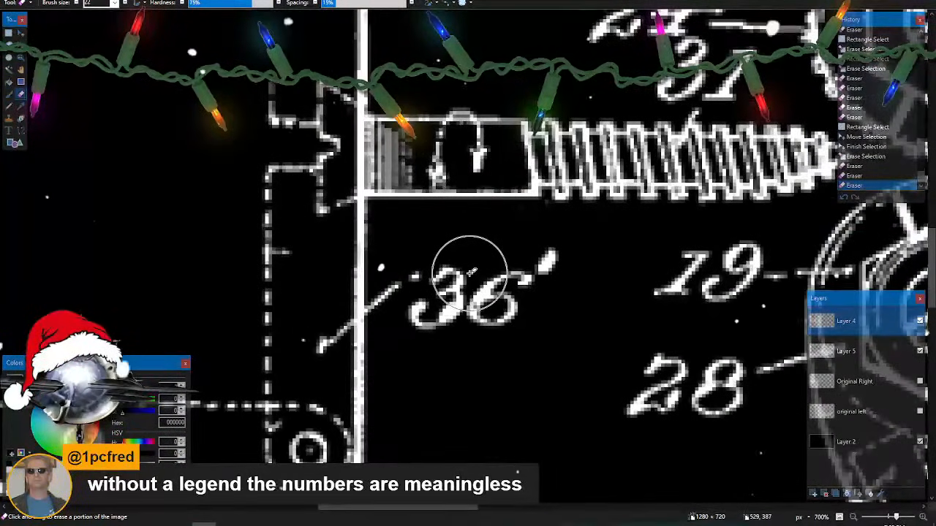
{"action": "key", "text": "bracketleft"}
{"action": "key", "text": "bracketleft"}
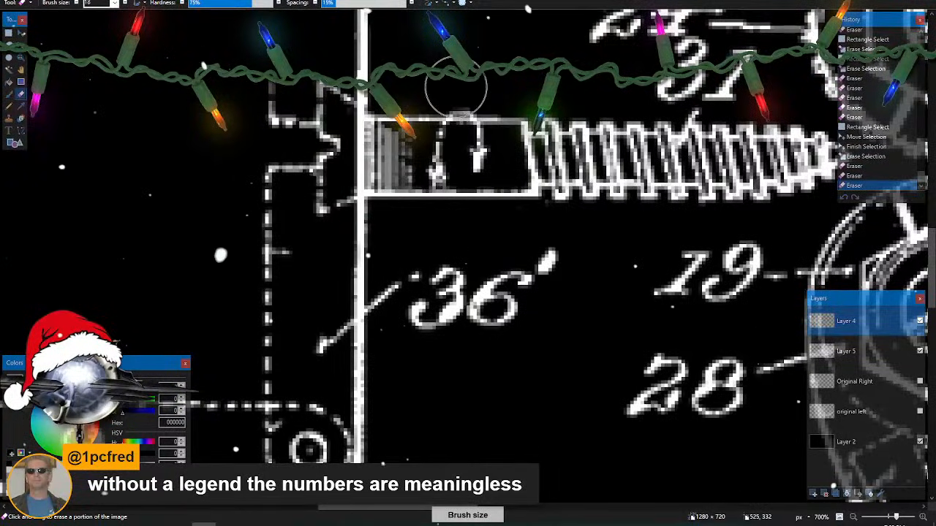
{"action": "left_click", "coordinate": [478, 89]}
{"action": "key", "text": "bracketleft"}
{"action": "key", "text": "bracketleft"}
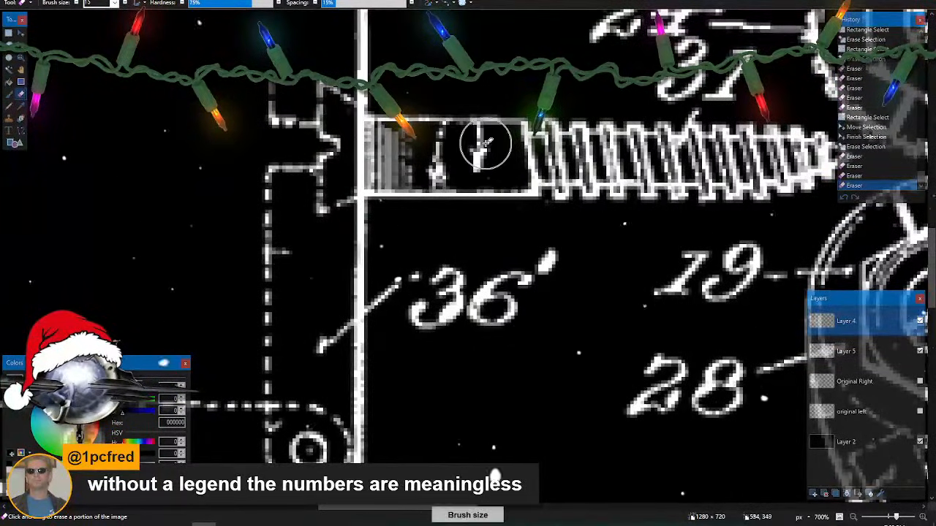
{"action": "left_click", "coordinate": [482, 146]}
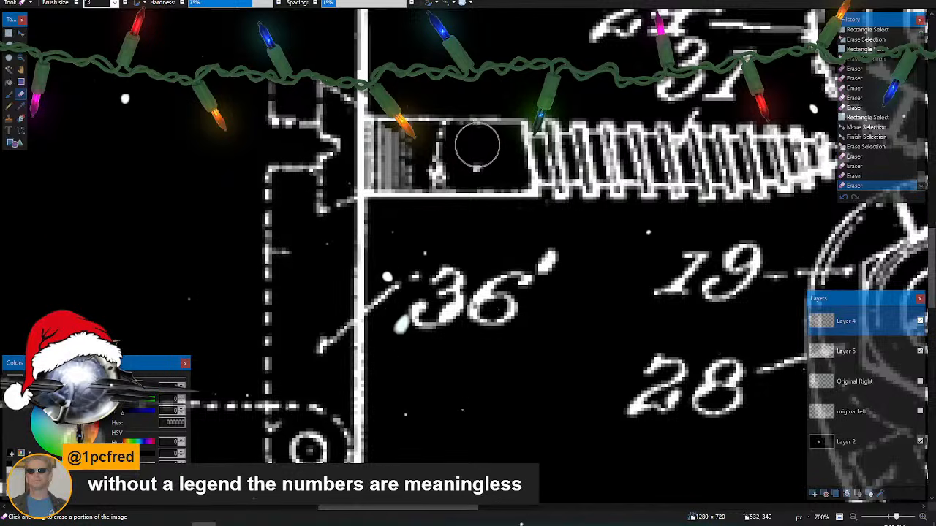
{"action": "mouse_move", "coordinate": [477, 146]}
{"action": "left_mouse_down"}
{"action": "mouse_move", "coordinate": [440, 173]}
{"action": "mouse_move", "coordinate": [441, 150]}
{"action": "left_mouse_up"}
{"action": "mouse_move", "coordinate": [419, 295]}
{"action": "left_mouse_down"}
{"action": "mouse_move", "coordinate": [384, 310]}
{"action": "mouse_move", "coordinate": [417, 266]}
{"action": "mouse_move", "coordinate": [414, 316]}
{"action": "mouse_move", "coordinate": [456, 264]}
{"action": "mouse_move", "coordinate": [450, 325]}
{"action": "mouse_move", "coordinate": [526, 284]}
{"action": "mouse_move", "coordinate": [529, 272]}
{"action": "mouse_move", "coordinate": [541, 293]}
{"action": "left_mouse_up"}
{"action": "mouse_move", "coordinate": [308, 356]}
{"action": "left_mouse_down"}
{"action": "mouse_move", "coordinate": [328, 333]}
{"action": "mouse_move", "coordinate": [321, 299]}
{"action": "left_mouse_up"}
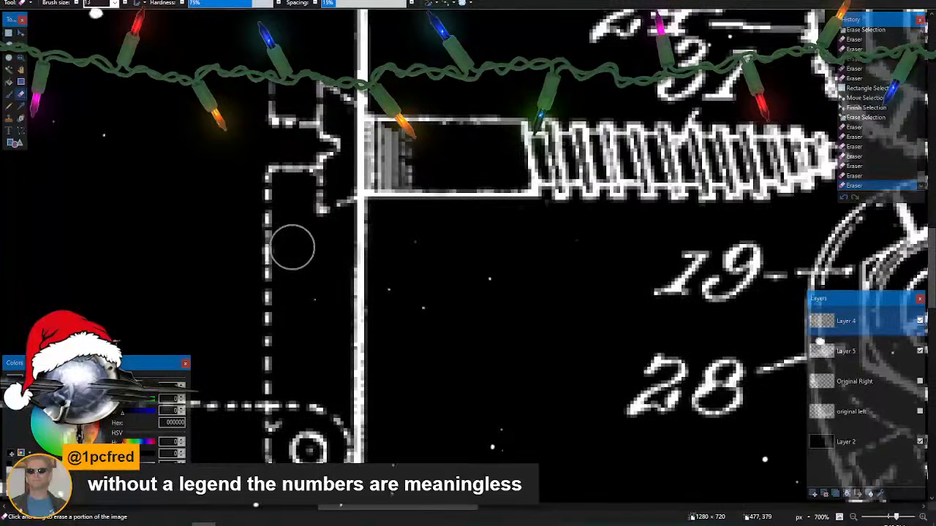
- Erase the reference number 34' below the housing and its leader line up to the lower screw, reducing the eraser for the inner part
{"action": "scroll", "coordinate": [310, 346], "scroll_direction": "down", "scroll_amount": 10}
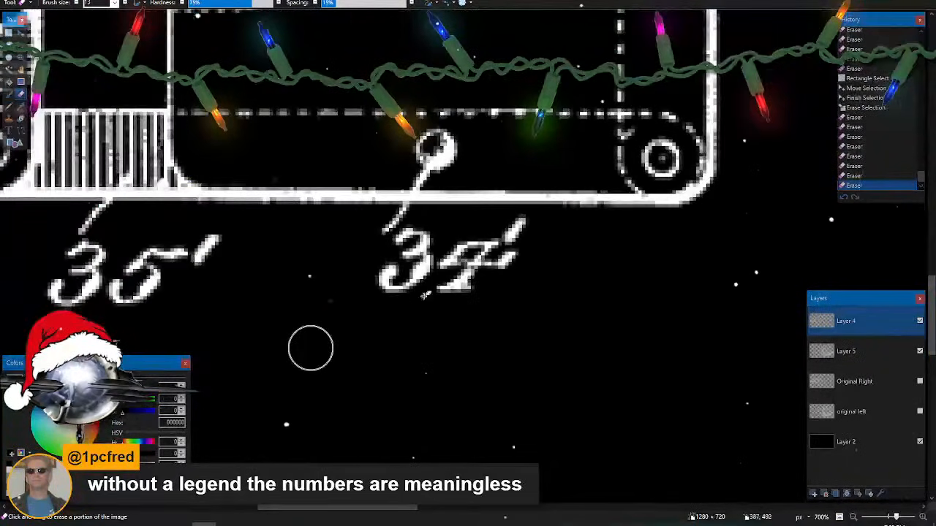
{"action": "mouse_move", "coordinate": [417, 225]}
{"action": "left_mouse_down"}
{"action": "mouse_move", "coordinate": [374, 246]}
{"action": "mouse_move", "coordinate": [391, 256]}
{"action": "mouse_move", "coordinate": [523, 237]}
{"action": "mouse_move", "coordinate": [484, 264]}
{"action": "mouse_move", "coordinate": [395, 276]}
{"action": "mouse_move", "coordinate": [416, 287]}
{"action": "mouse_move", "coordinate": [440, 258]}
{"action": "left_mouse_up"}
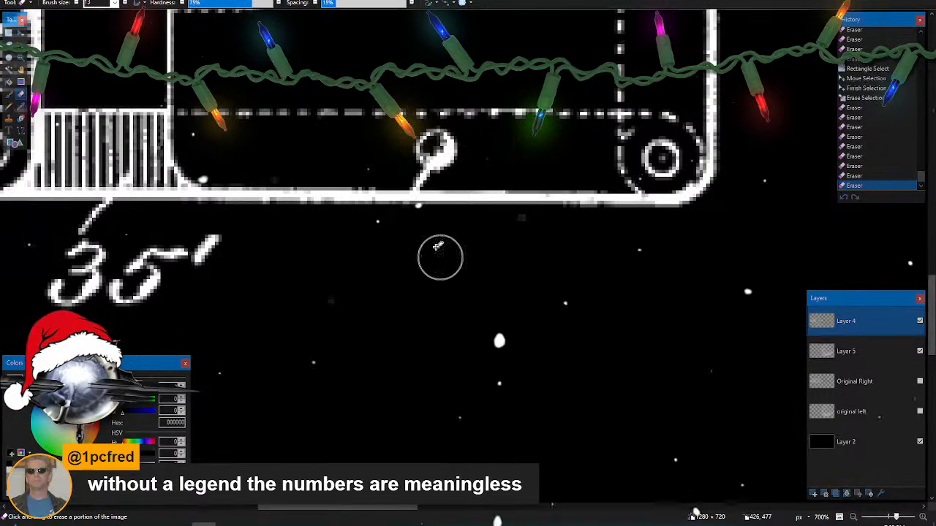
{"action": "key", "text": "bracketleft"}
{"action": "key", "text": "bracketleft"}
{"action": "key", "text": "bracketleft"}
{"action": "key", "text": "bracketleft"}
{"action": "key", "text": "bracketleft"}
{"action": "key", "text": "bracketleft"}
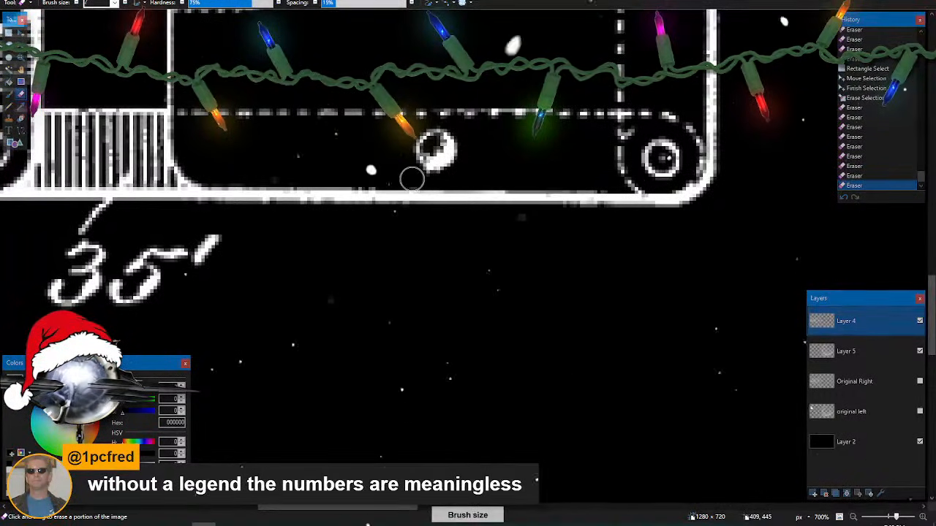
- Erase the reference number 35' and its leader line below the housing with a larger eraser
{"action": "scroll", "coordinate": [321, 315], "scroll_direction": "left", "scroll_amount": 3}
{"action": "key", "text": "bracketright"}
{"action": "key", "text": "bracketright"}
{"action": "key", "text": "bracketright"}
{"action": "key", "text": "bracketright"}
{"action": "key", "text": "bracketright"}
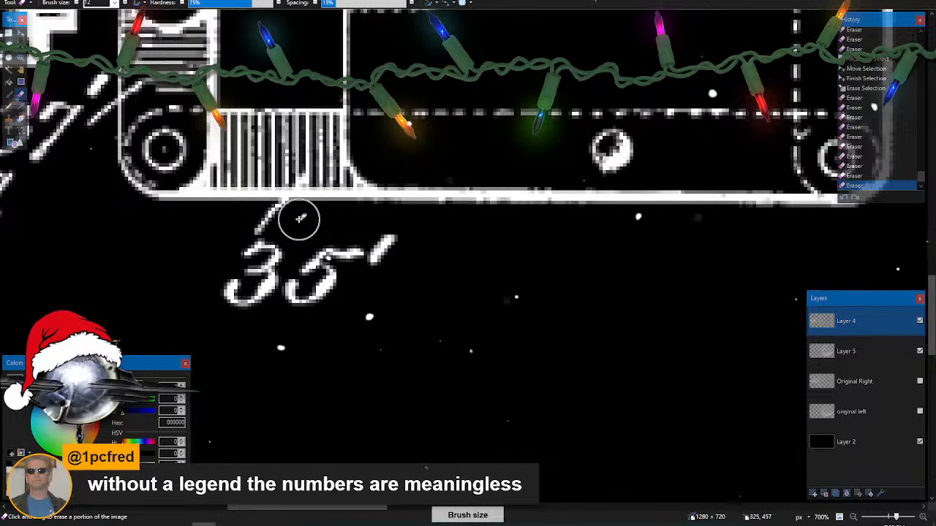
{"action": "mouse_move", "coordinate": [299, 218]}
{"action": "left_mouse_down"}
{"action": "mouse_move", "coordinate": [271, 218]}
{"action": "mouse_move", "coordinate": [230, 256]}
{"action": "mouse_move", "coordinate": [404, 244]}
{"action": "mouse_move", "coordinate": [238, 266]}
{"action": "mouse_move", "coordinate": [408, 265]}
{"action": "mouse_move", "coordinate": [206, 309]}
{"action": "mouse_move", "coordinate": [321, 301]}
{"action": "left_mouse_up"}
- Erase the leader line and prime mark of 37' and the upper part of 41's leader line with a smaller eraser
{"action": "scroll", "coordinate": [437, 347], "scroll_direction": "left", "scroll_amount": 7}
{"action": "scroll", "coordinate": [434, 351], "scroll_direction": "up", "scroll_amount": 3}
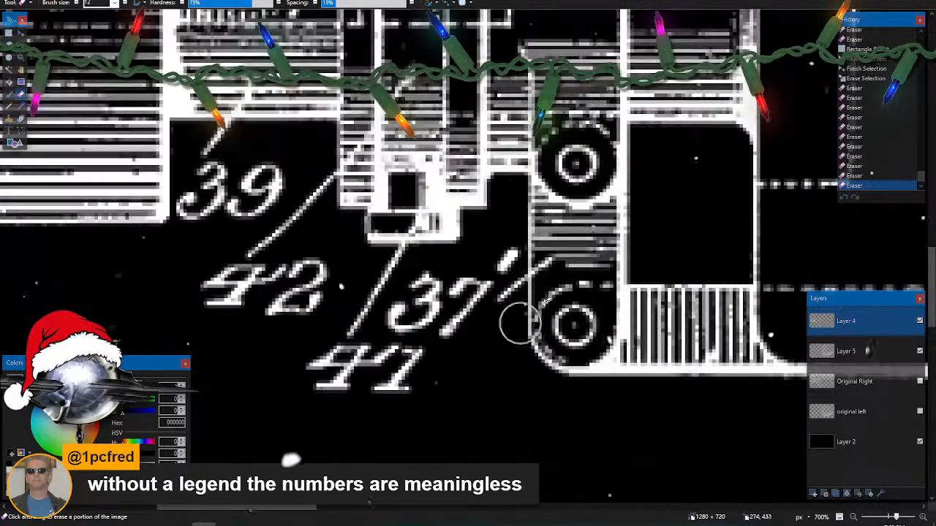
{"action": "key", "text": "bracketleft"}
{"action": "key", "text": "bracketleft"}
{"action": "key", "text": "bracketleft"}
{"action": "key", "text": "bracketleft"}
{"action": "key", "text": "bracketleft"}
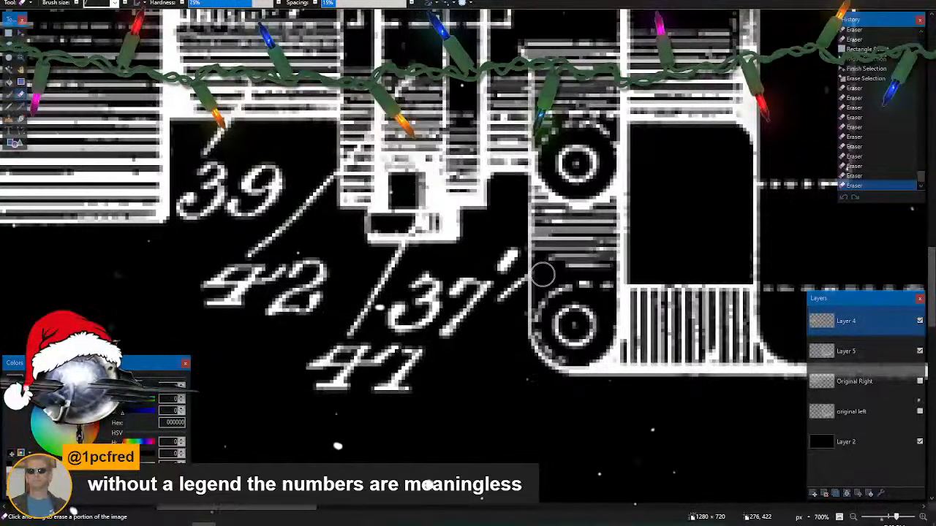
{"action": "mouse_move", "coordinate": [543, 275]}
{"action": "left_mouse_down"}
{"action": "mouse_move", "coordinate": [501, 278]}
{"action": "mouse_move", "coordinate": [516, 276]}
{"action": "mouse_move", "coordinate": [513, 288]}
{"action": "mouse_move", "coordinate": [495, 282]}
{"action": "mouse_move", "coordinate": [514, 250]}
{"action": "left_mouse_up"}
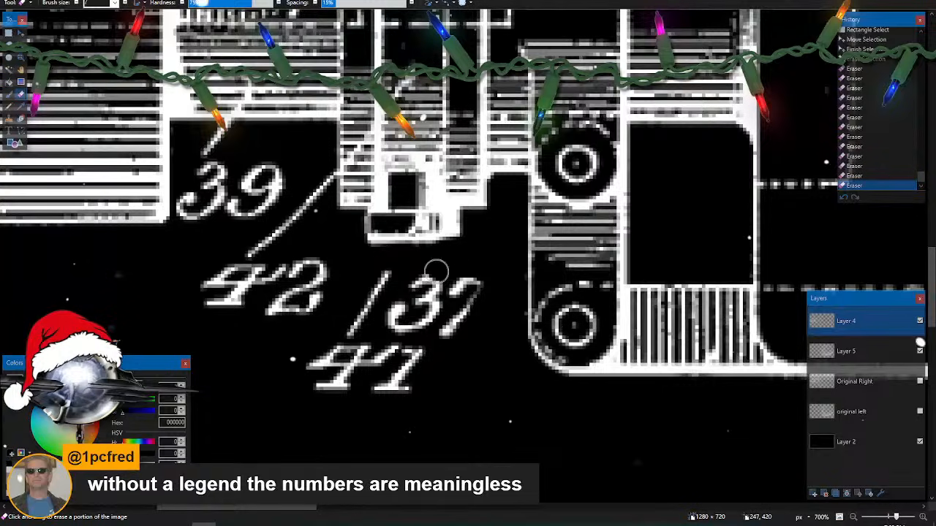
- Delete the reference numbers 42, 37, 41 and 39 with their leader lines using rectangular selections
{"action": "key", "text": "s"}
{"action": "mouse_move", "coordinate": [193, 254]}
{"action": "left_mouse_down"}
{"action": "mouse_move", "coordinate": [321, 336]}
{"action": "mouse_move", "coordinate": [375, 404]}
{"action": "mouse_move", "coordinate": [498, 436]}
{"action": "left_mouse_up"}
{"action": "key", "text": "Delete"}
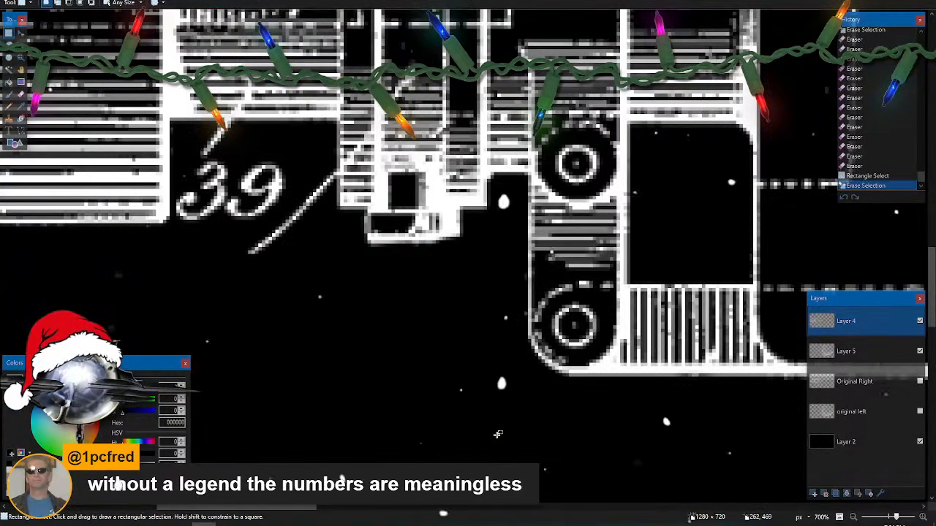
{"action": "left_click_drag", "start_coordinate": [174, 137], "coordinate": [335, 282]}
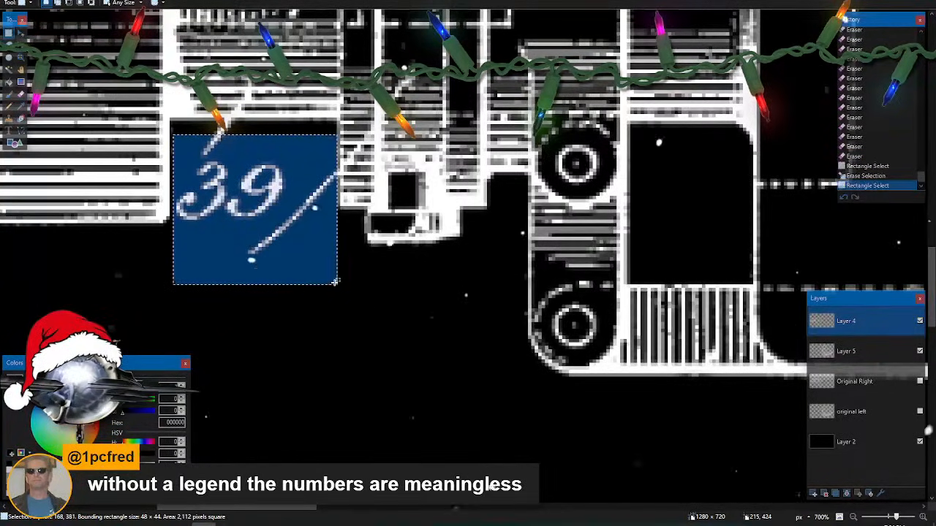
{"action": "key", "text": "Delete"}
- Erase the leftover stub of 39's leader line below the hatched block, undoing and repeating the stroke
{"action": "key", "text": "e"}
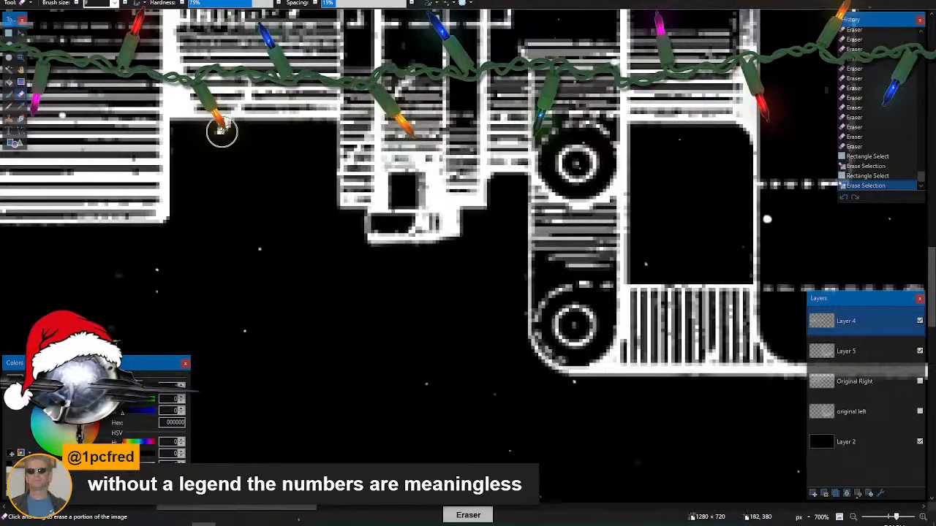
{"action": "left_click", "coordinate": [223, 130]}
{"action": "key", "text": "ctrl+z"}
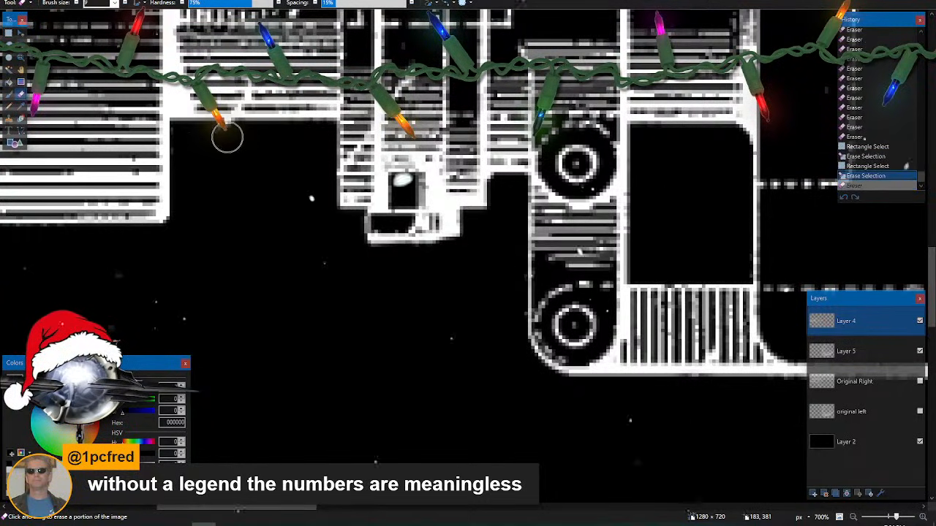
{"action": "left_click", "coordinate": [226, 136]}
- Erase the stray stub beside the wavy outline at the far left end of the hatched shaft
{"action": "scroll", "coordinate": [443, 300], "scroll_direction": "right", "scroll_amount": 4}
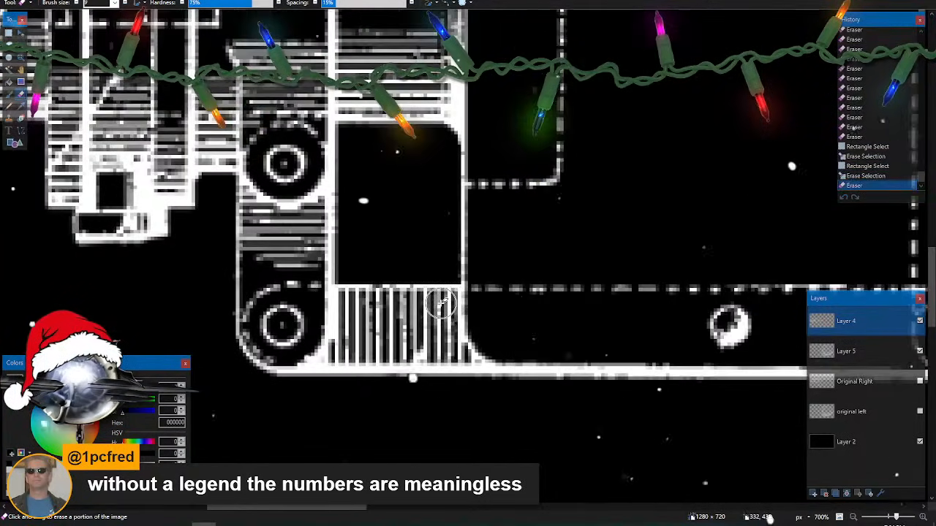
{"action": "scroll", "coordinate": [441, 303], "scroll_direction": "up", "scroll_amount": 9}
{"action": "scroll", "coordinate": [440, 303], "scroll_direction": "down", "scroll_amount": 4}
{"action": "scroll", "coordinate": [438, 302], "scroll_direction": "left", "scroll_amount": 3}
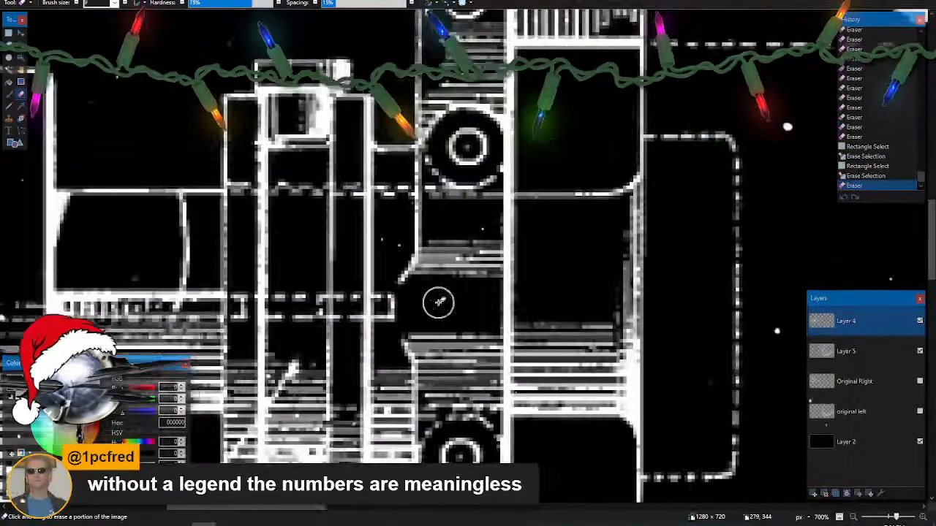
{"action": "scroll", "coordinate": [439, 302], "scroll_direction": "left", "scroll_amount": 6}
{"action": "scroll", "coordinate": [438, 303], "scroll_direction": "left", "scroll_amount": 3}
{"action": "scroll", "coordinate": [437, 302], "scroll_direction": "down", "scroll_amount": 4}
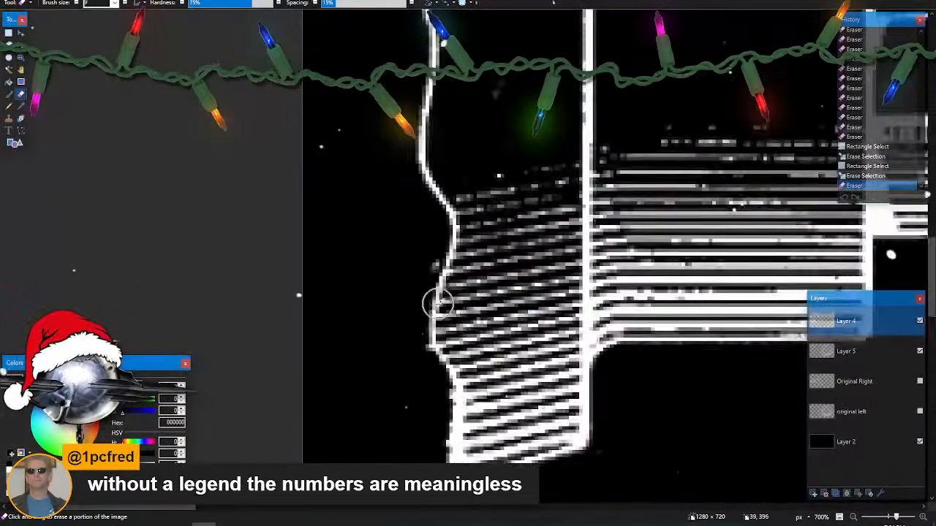
{"action": "left_click_drag", "start_coordinate": [432, 71], "coordinate": [429, 84]}
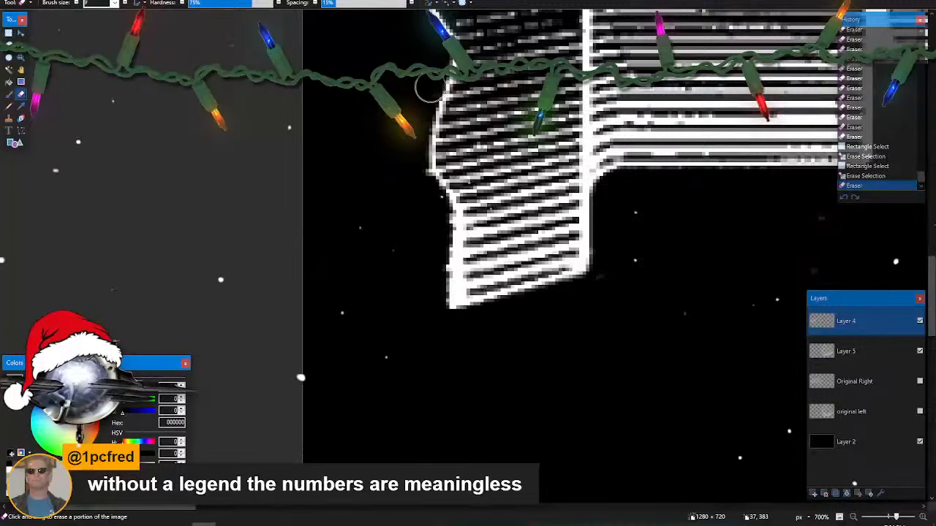
- Delete the vertical hatching in the small box at the housing's lower edge, beside the lowest bolt circle, using a rectangular selection
{"action": "scroll", "coordinate": [619, 277], "scroll_direction": "right", "scroll_amount": 10}
{"action": "scroll", "coordinate": [618, 278], "scroll_direction": "down", "scroll_amount": 2}
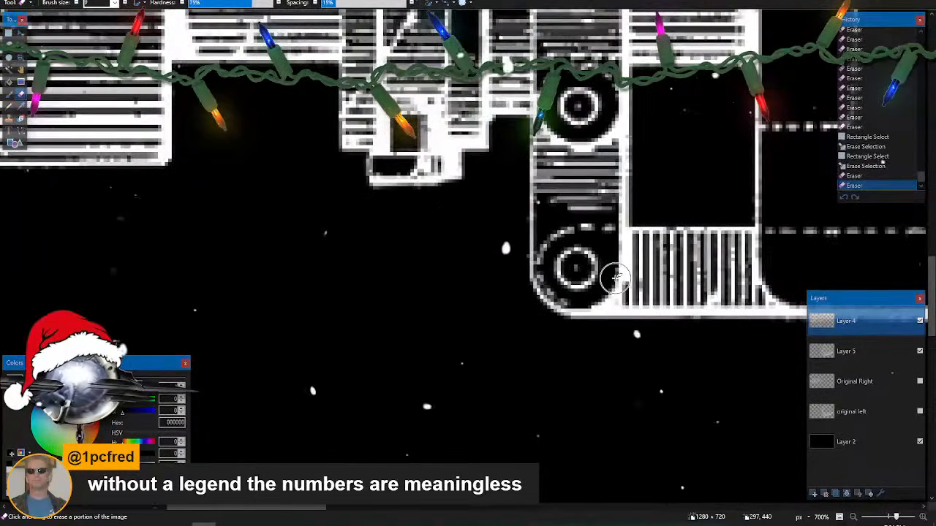
{"action": "scroll", "coordinate": [616, 278], "scroll_direction": "right", "scroll_amount": 12}
{"action": "key", "text": "s"}
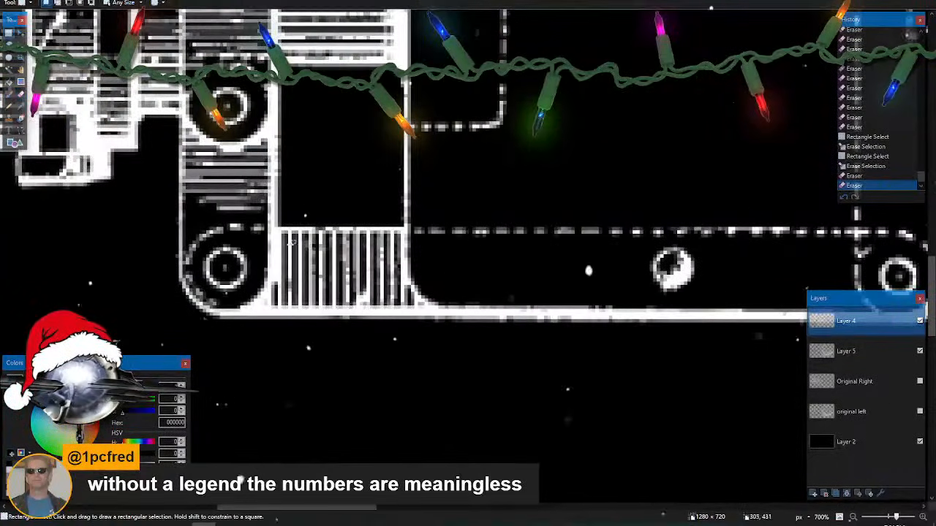
{"action": "left_click_drag", "start_coordinate": [275, 231], "coordinate": [401, 307]}
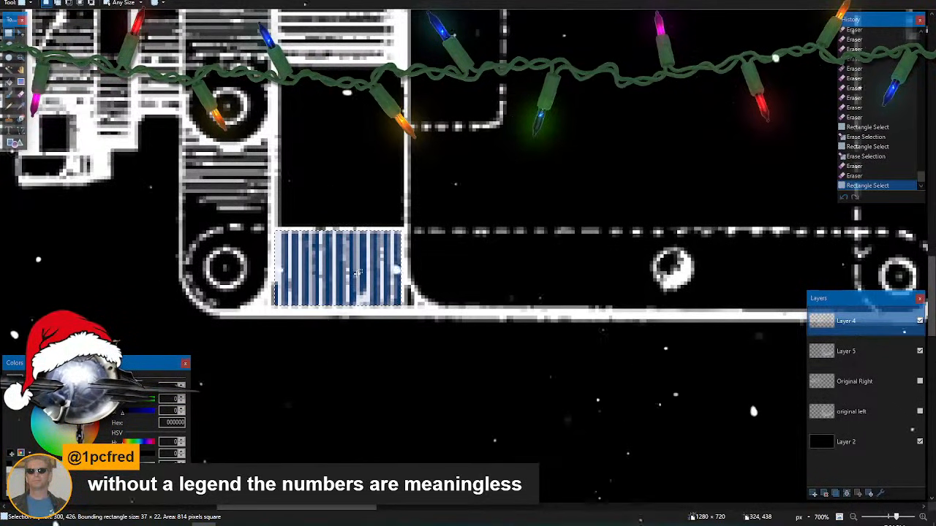
{"action": "key", "text": "Delete"}
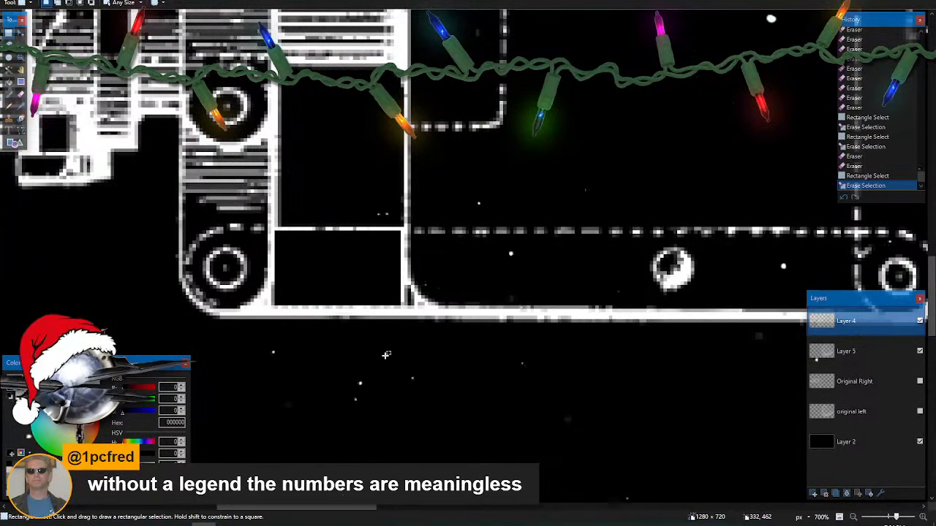
- Delete the horizontal hatching and the shading strip along the right wall of the tall middle compartment using rectangular selections
{"action": "scroll", "coordinate": [384, 354], "scroll_direction": "up", "scroll_amount": 3}
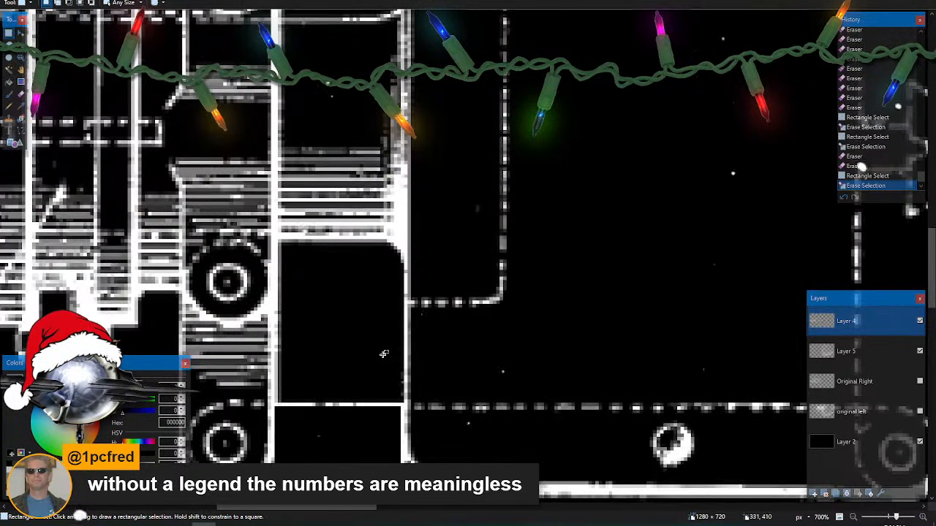
{"action": "scroll", "coordinate": [383, 354], "scroll_direction": "up", "scroll_amount": 2}
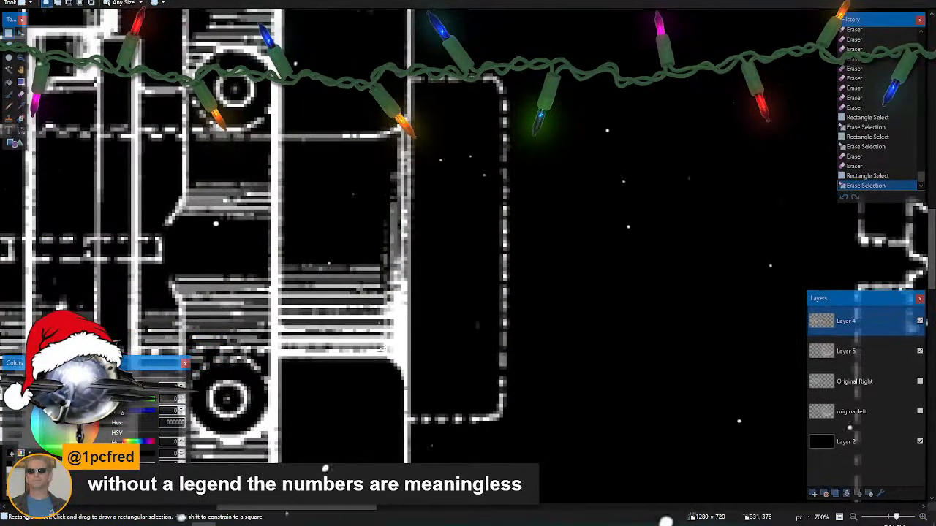
{"action": "left_click_drag", "start_coordinate": [280, 238], "coordinate": [397, 352]}
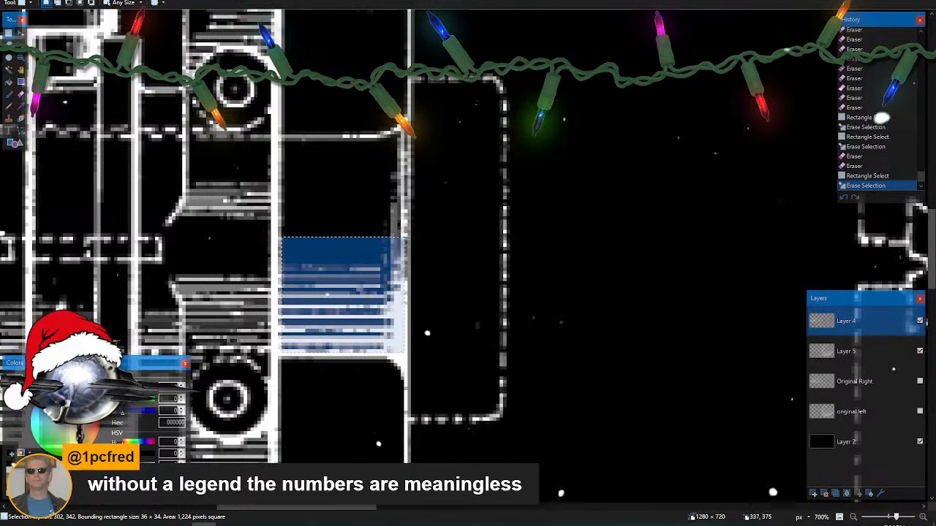
{"action": "key", "text": "Delete"}
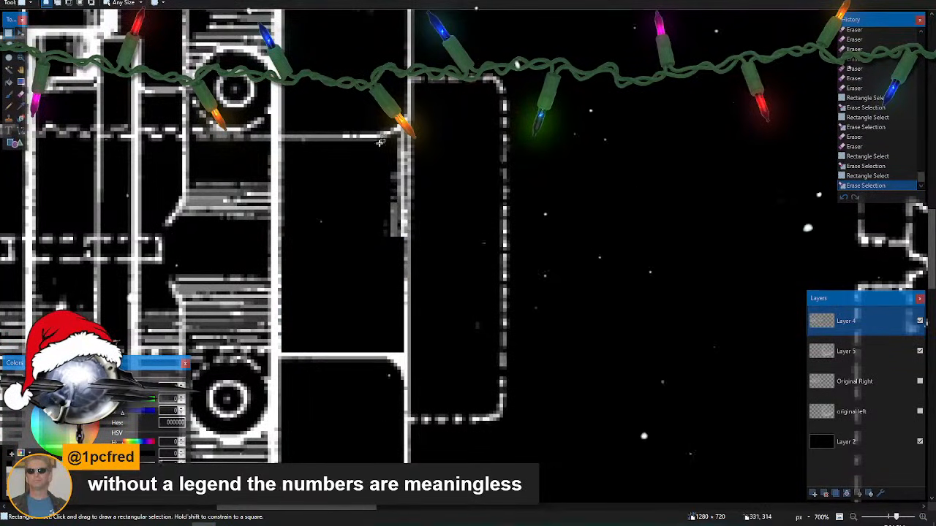
{"action": "left_click_drag", "start_coordinate": [378, 140], "coordinate": [404, 269]}
{"action": "key", "text": "Delete"}
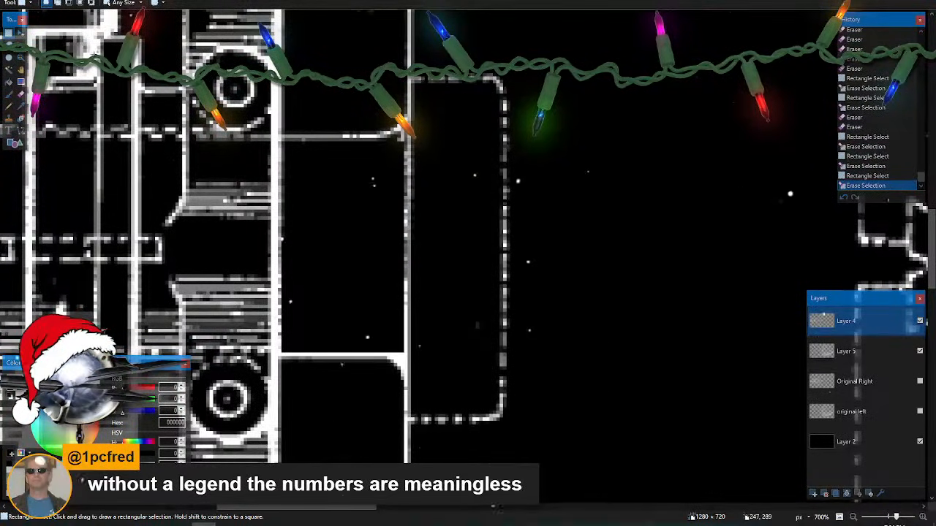
- Erase the excess pixels inside the rounded corner at the middle compartment's lower right with a much smaller eraser
{"action": "key", "text": "e"}
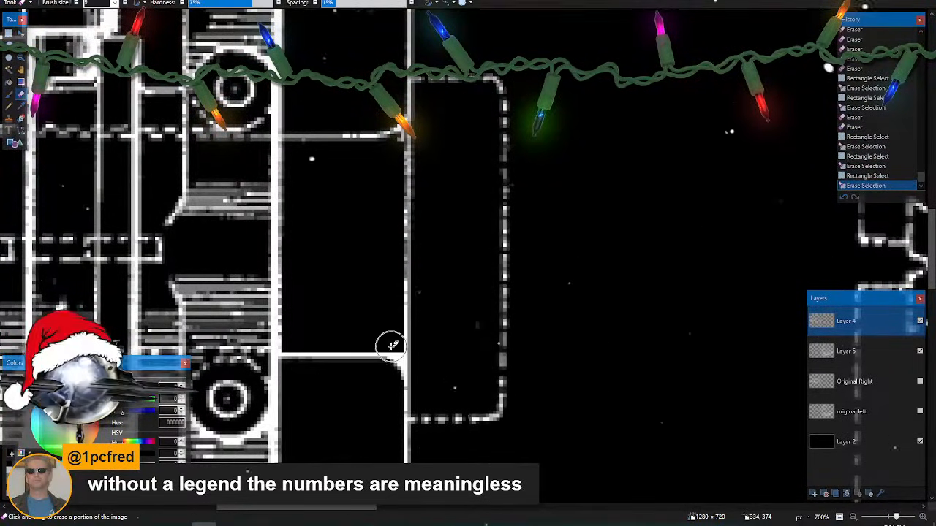
{"action": "key", "text": "bracketleft"}
{"action": "key", "text": "bracketleft"}
{"action": "key", "text": "bracketleft"}
{"action": "key", "text": "bracketleft"}
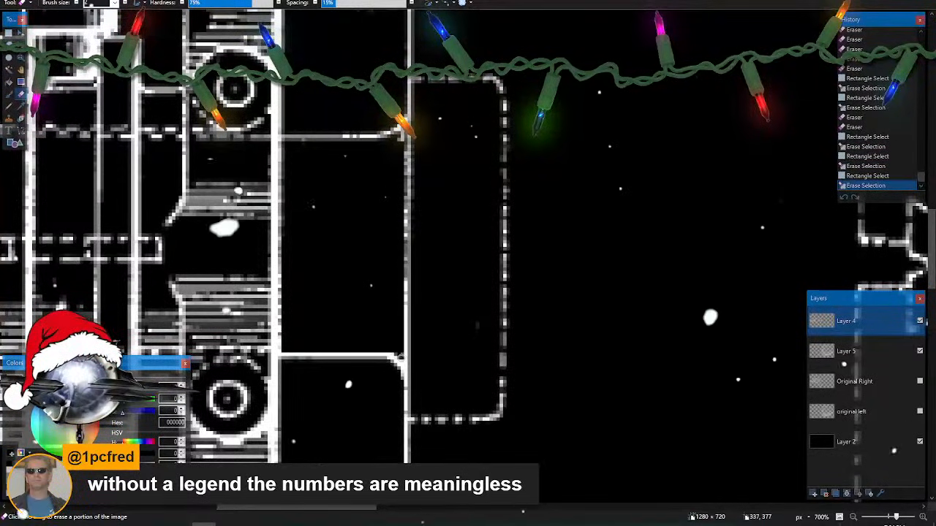
{"action": "left_click", "coordinate": [393, 347]}
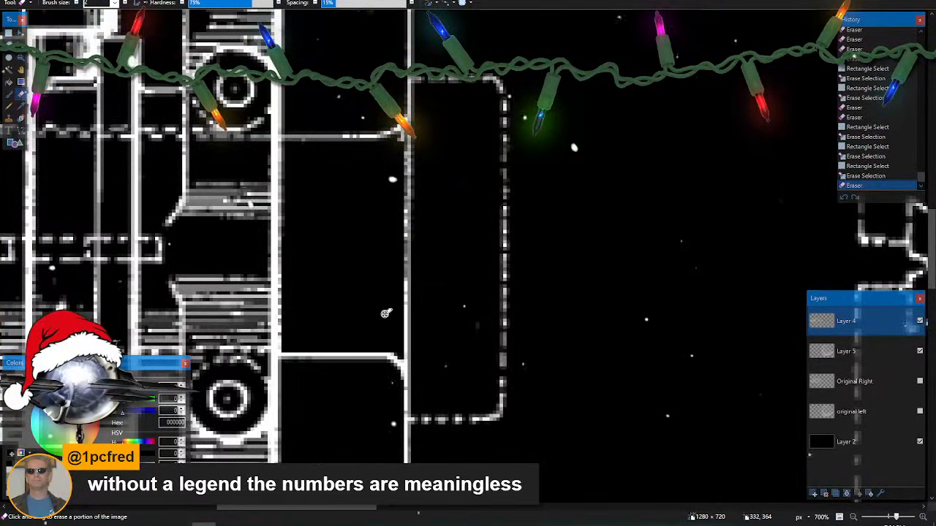
- Erase the hatching between the two lower bolt circles, cleaning closely around the upper circle's lower edge with a small eraser
{"action": "scroll", "coordinate": [380, 340], "scroll_direction": "down", "scroll_amount": 3}
{"action": "scroll", "coordinate": [366, 336], "scroll_direction": "left", "scroll_amount": 3}
{"action": "key", "text": "bracketright"}
{"action": "key", "text": "bracketright"}
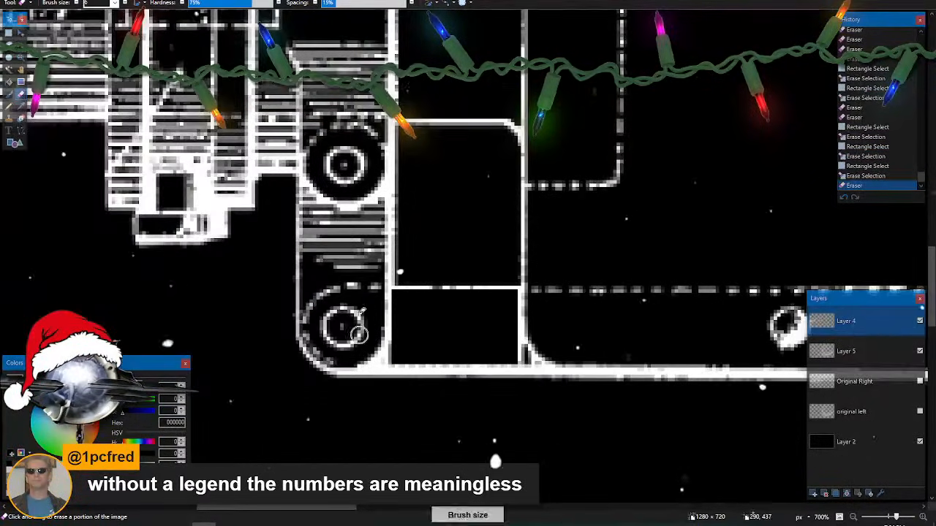
{"action": "left_click", "coordinate": [307, 200]}
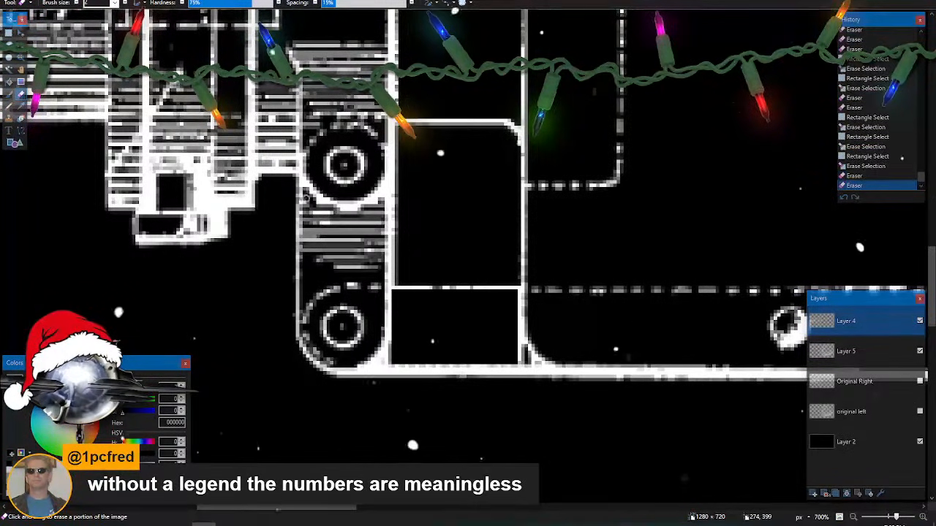
{"action": "left_click", "coordinate": [304, 202]}
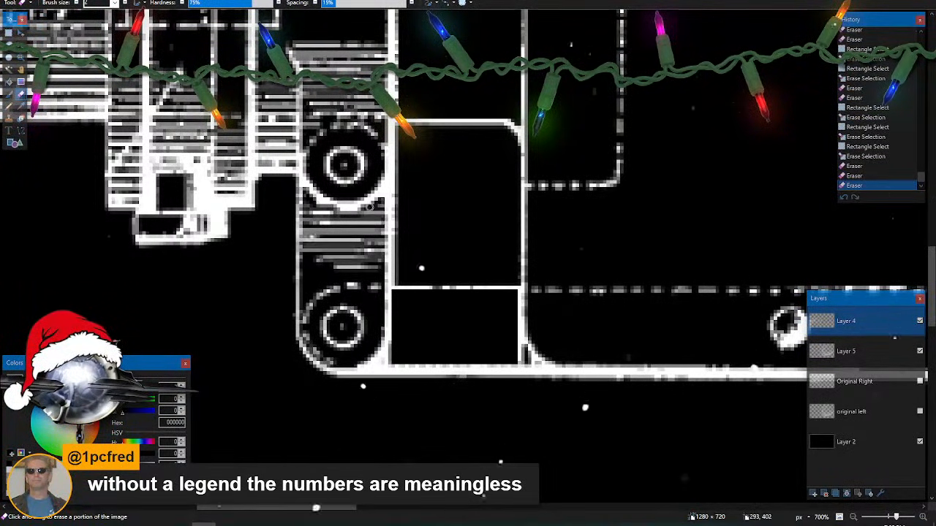
{"action": "left_click", "coordinate": [377, 204]}
{"action": "left_click", "coordinate": [380, 210]}
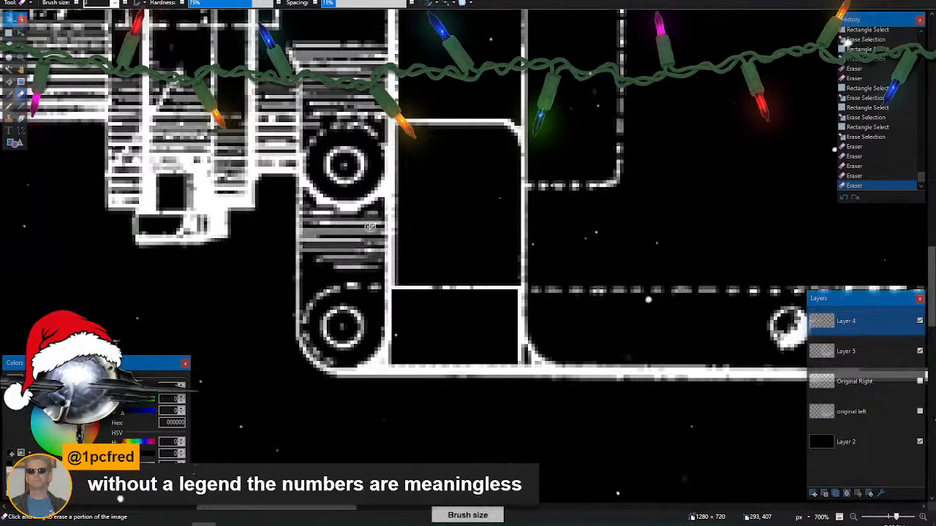
{"action": "mouse_move", "coordinate": [373, 222]}
{"action": "left_mouse_down"}
{"action": "mouse_move", "coordinate": [375, 263]}
{"action": "mouse_move", "coordinate": [314, 264]}
{"action": "left_mouse_up"}
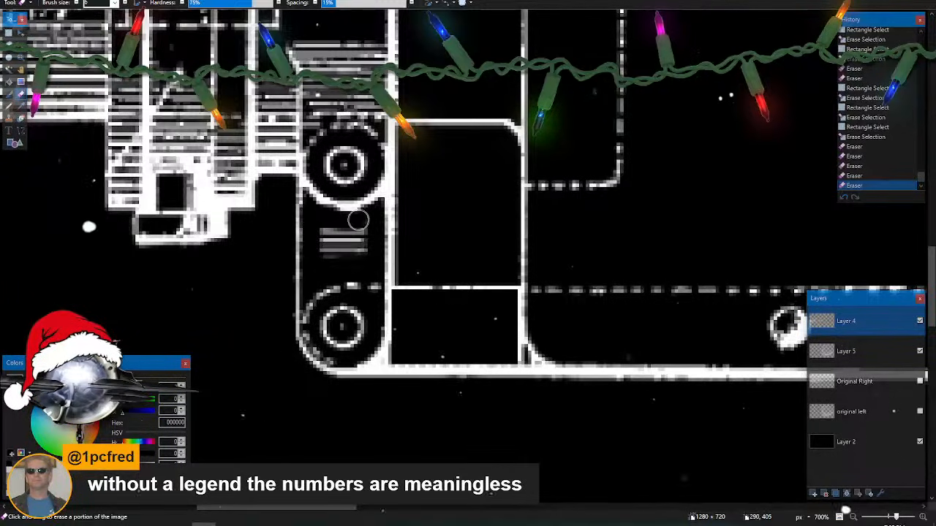
{"action": "mouse_move", "coordinate": [326, 251]}
{"action": "left_mouse_down"}
{"action": "mouse_move", "coordinate": [361, 241]}
{"action": "mouse_move", "coordinate": [330, 232]}
{"action": "mouse_move", "coordinate": [344, 245]}
{"action": "left_mouse_up"}
- Erase the hatching above the upper of the two lower bolt circles, up to the notch in the bracket outline
{"action": "scroll", "coordinate": [352, 279], "scroll_direction": "up", "scroll_amount": 3}
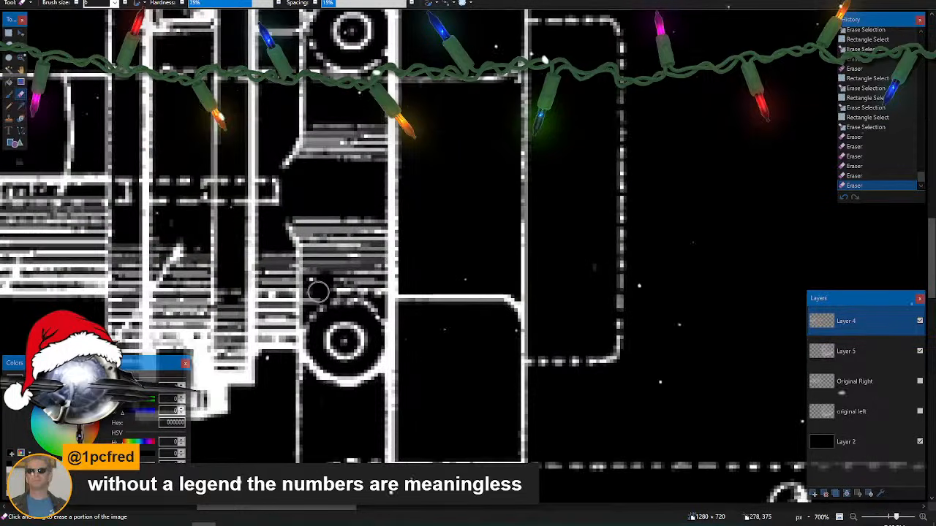
{"action": "left_click_drag", "start_coordinate": [318, 293], "coordinate": [351, 286]}
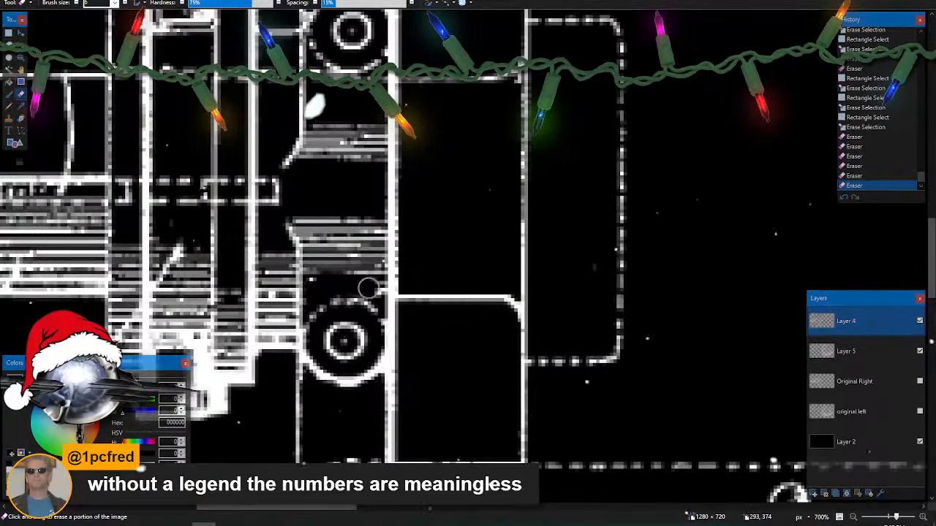
{"action": "left_click_drag", "start_coordinate": [375, 264], "coordinate": [371, 209]}
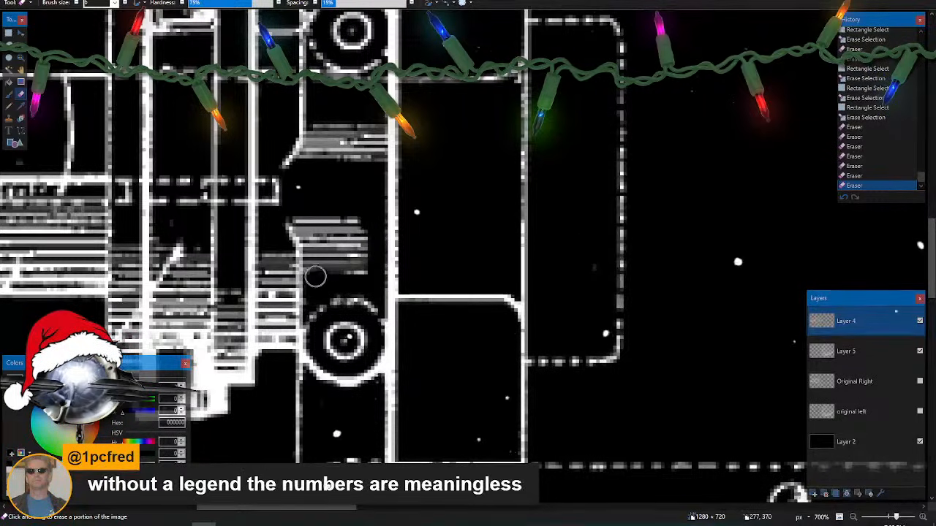
{"action": "mouse_move", "coordinate": [313, 253]}
{"action": "left_mouse_down"}
{"action": "mouse_move", "coordinate": [297, 217]}
{"action": "mouse_move", "coordinate": [322, 225]}
{"action": "mouse_move", "coordinate": [341, 272]}
{"action": "mouse_move", "coordinate": [330, 261]}
{"action": "mouse_move", "coordinate": [323, 236]}
{"action": "mouse_move", "coordinate": [356, 275]}
{"action": "mouse_move", "coordinate": [363, 239]}
{"action": "mouse_move", "coordinate": [330, 216]}
{"action": "mouse_move", "coordinate": [351, 250]}
{"action": "left_mouse_up"}
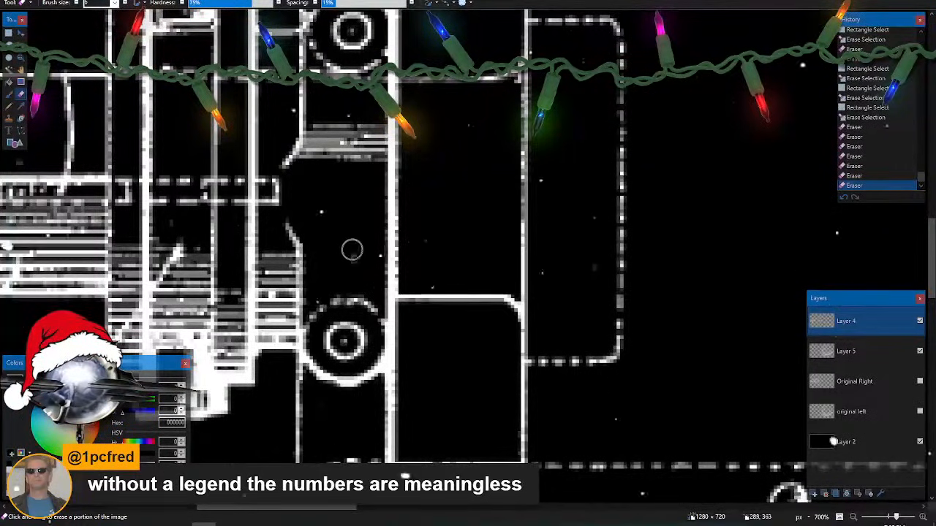
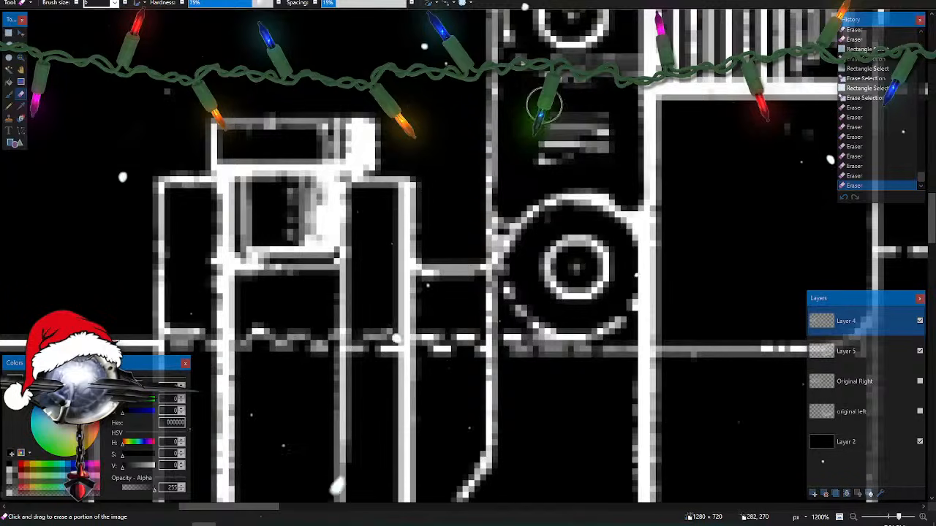
- Erase the remaining hatching between the two upper bolt circles and the vertical hatching in the box beside them
{"action": "scroll", "coordinate": [607, 132], "scroll_direction": "up", "scroll_amount": 3}
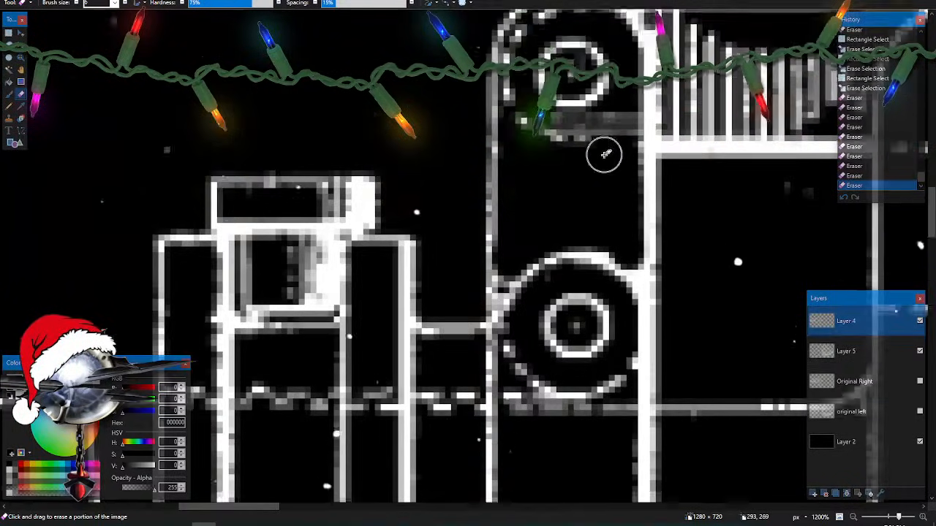
{"action": "mouse_move", "coordinate": [614, 186]}
{"action": "left_mouse_down"}
{"action": "mouse_move", "coordinate": [618, 177]}
{"action": "mouse_move", "coordinate": [619, 194]}
{"action": "left_mouse_up"}
{"action": "scroll", "coordinate": [614, 203], "scroll_direction": "right", "scroll_amount": 3}
{"action": "mouse_move", "coordinate": [438, 88]}
{"action": "left_mouse_down"}
{"action": "mouse_move", "coordinate": [439, 179]}
{"action": "mouse_move", "coordinate": [561, 177]}
{"action": "mouse_move", "coordinate": [619, 159]}
{"action": "mouse_move", "coordinate": [605, 121]}
{"action": "mouse_move", "coordinate": [471, 89]}
{"action": "mouse_move", "coordinate": [459, 95]}
{"action": "mouse_move", "coordinate": [457, 127]}
{"action": "mouse_move", "coordinate": [468, 158]}
{"action": "mouse_move", "coordinate": [593, 146]}
{"action": "mouse_move", "coordinate": [449, 137]}
{"action": "mouse_move", "coordinate": [458, 124]}
{"action": "mouse_move", "coordinate": [548, 129]}
{"action": "mouse_move", "coordinate": [451, 118]}
{"action": "left_mouse_up"}
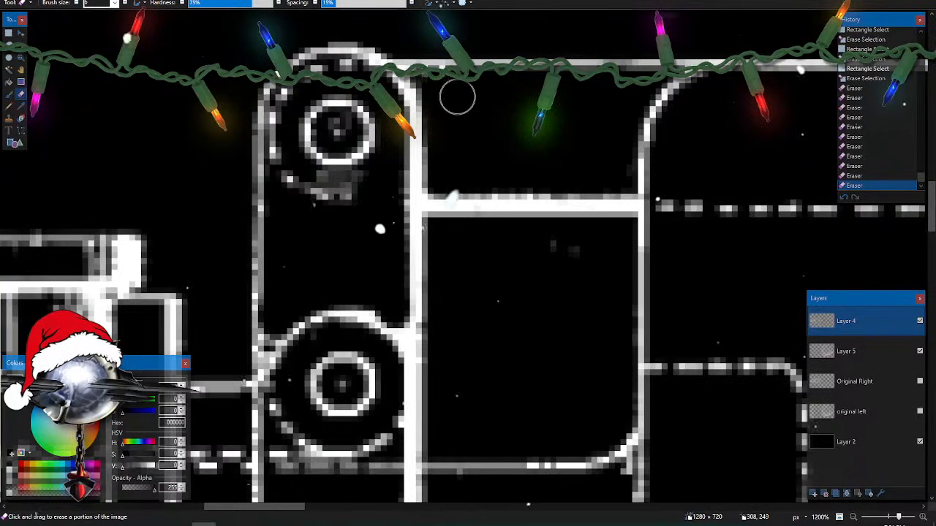
{"action": "left_click_drag", "start_coordinate": [443, 86], "coordinate": [490, 113]}
- Erase the shading inside the two small stacked rectangles at the upper end of the column left of the bolt circles
{"action": "scroll", "coordinate": [505, 223], "scroll_direction": "left", "scroll_amount": 4}
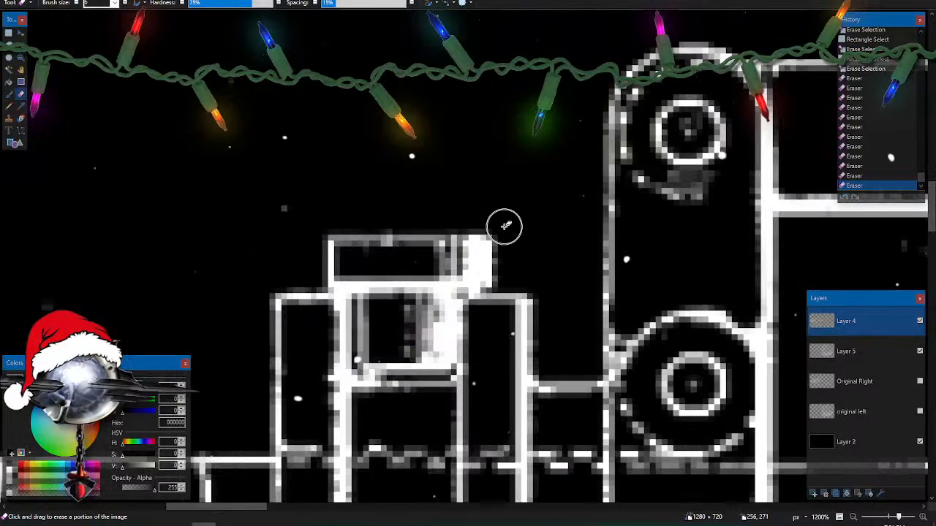
{"action": "scroll", "coordinate": [504, 226], "scroll_direction": "down", "scroll_amount": 2}
{"action": "scroll", "coordinate": [498, 228], "scroll_direction": "up", "scroll_amount": 2}
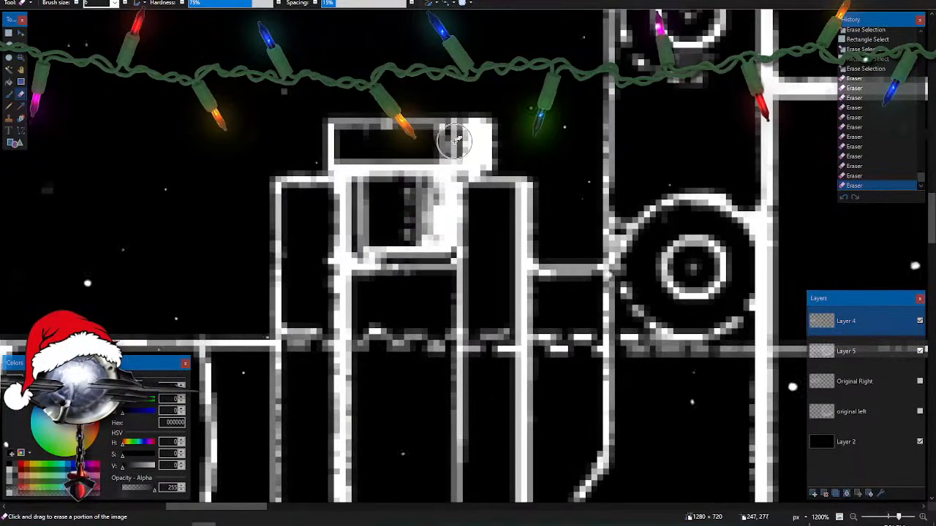
{"action": "left_click_drag", "start_coordinate": [471, 141], "coordinate": [424, 144]}
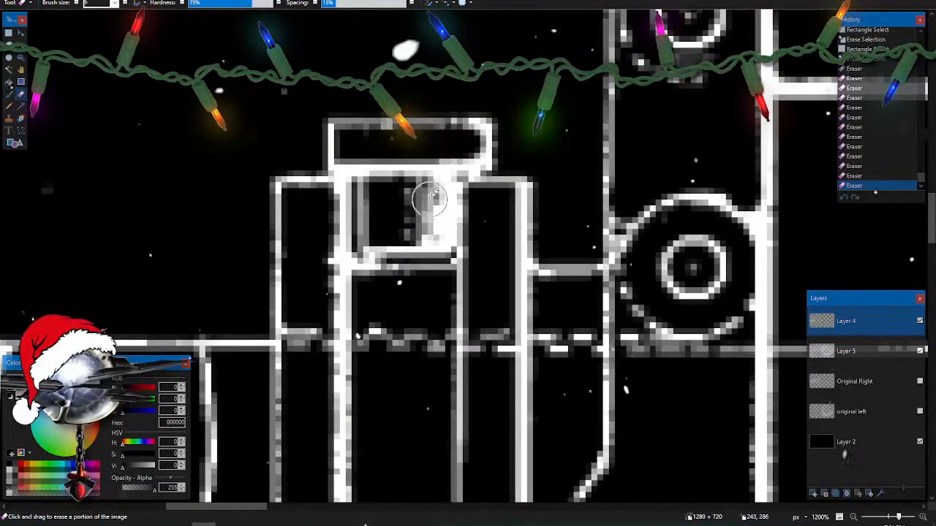
{"action": "mouse_move", "coordinate": [410, 192]}
{"action": "left_mouse_down"}
{"action": "mouse_move", "coordinate": [437, 196]}
{"action": "mouse_move", "coordinate": [439, 235]}
{"action": "mouse_move", "coordinate": [367, 229]}
{"action": "mouse_move", "coordinate": [367, 196]}
{"action": "left_mouse_up"}
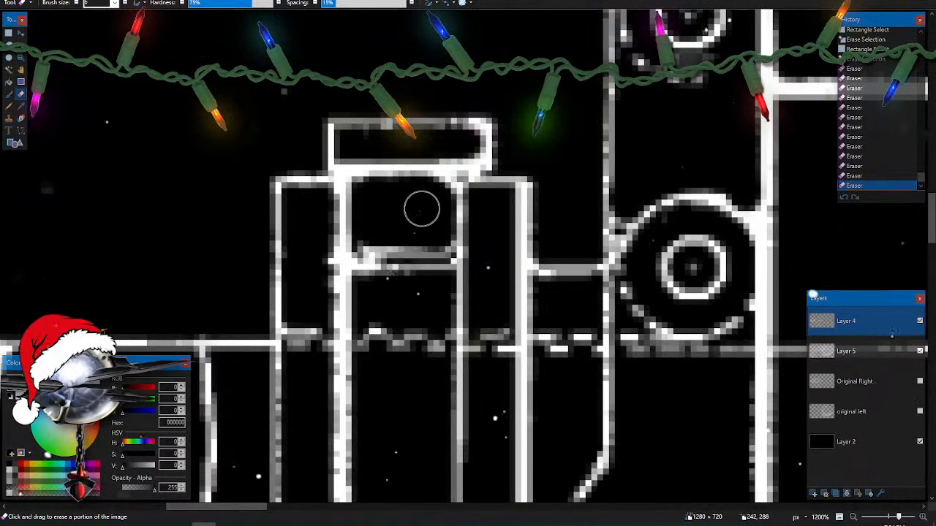
{"action": "left_click_drag", "start_coordinate": [421, 210], "coordinate": [417, 213]}
- Delete the horizontal hatching in the narrow block directly left of the lower bolt circle using a rectangular selection
{"action": "scroll", "coordinate": [417, 213], "scroll_direction": "up", "scroll_amount": 3}
{"action": "scroll", "coordinate": [418, 215], "scroll_direction": "down", "scroll_amount": 4}
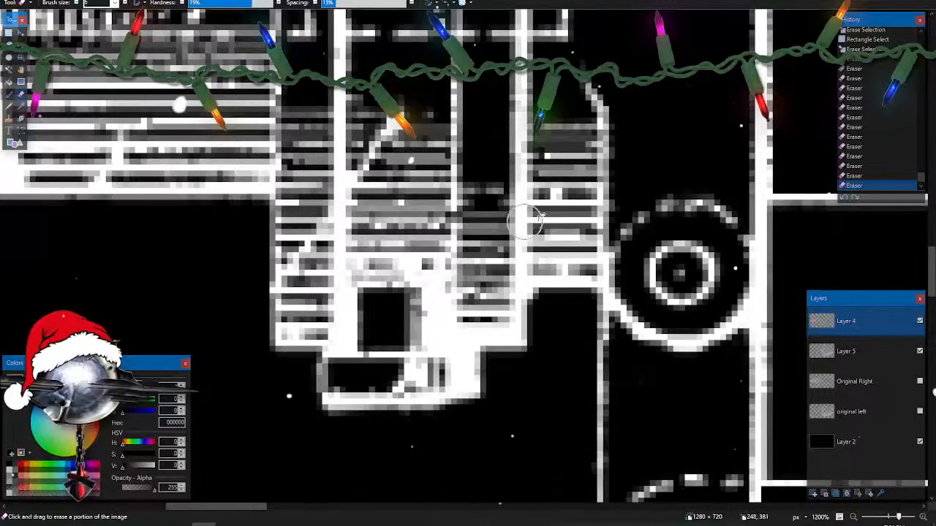
{"action": "key", "text": "s"}
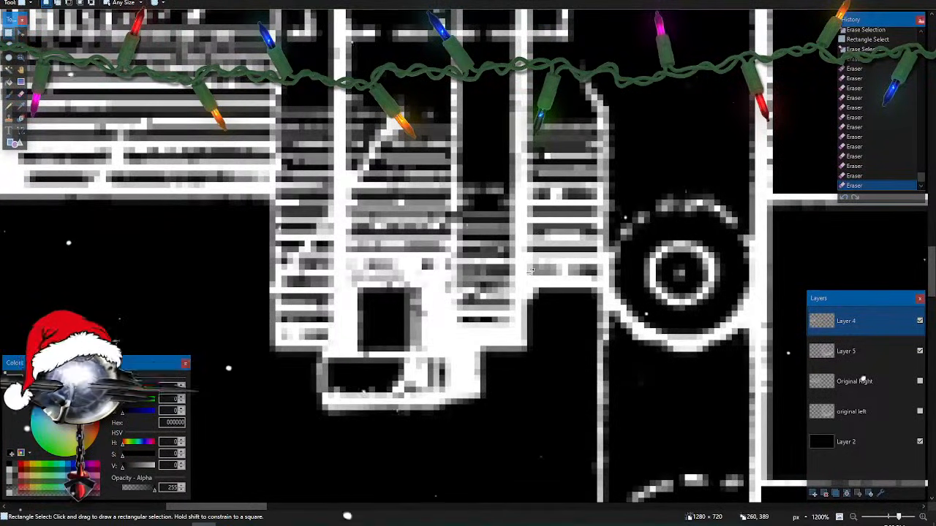
{"action": "mouse_move", "coordinate": [529, 277]}
{"action": "left_mouse_down"}
{"action": "mouse_move", "coordinate": [564, 136]}
{"action": "mouse_move", "coordinate": [598, 123]}
{"action": "left_mouse_up"}
{"action": "key", "text": "Delete"}
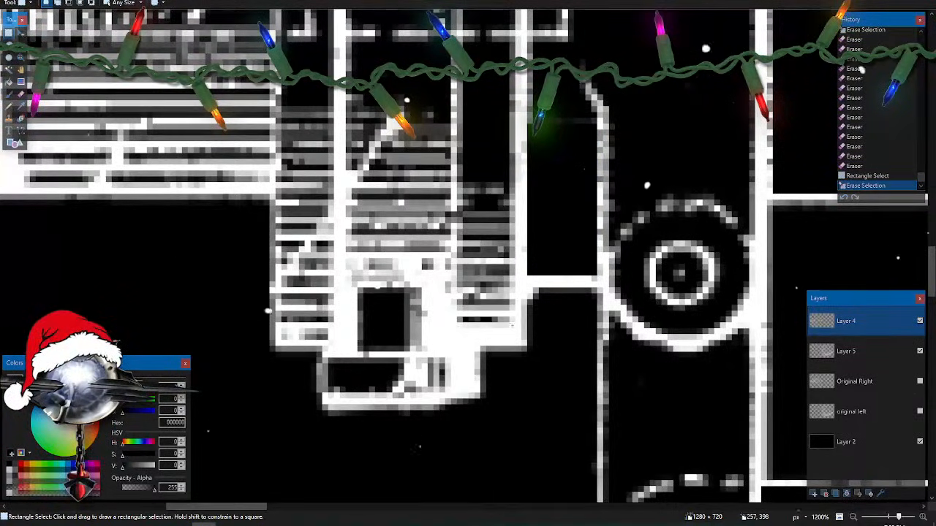
- Delete the horizontal hatching in the two tall narrow blocks of the column left of the lower bolt circle using rectangular selections
{"action": "mouse_move", "coordinate": [512, 326]}
{"action": "left_mouse_down"}
{"action": "mouse_move", "coordinate": [480, 187]}
{"action": "mouse_move", "coordinate": [465, 173]}
{"action": "left_mouse_up"}
{"action": "key", "text": "Delete"}
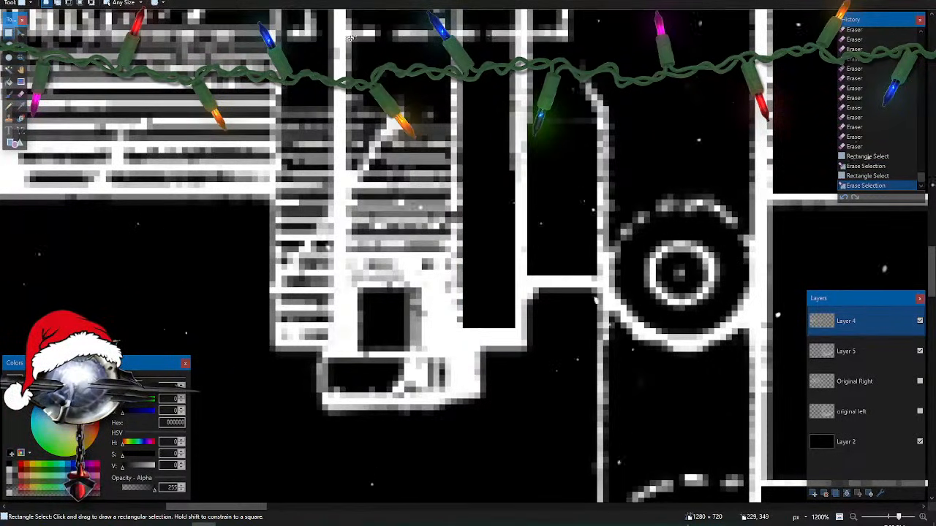
{"action": "mouse_move", "coordinate": [348, 36]}
{"action": "left_mouse_down"}
{"action": "mouse_move", "coordinate": [439, 213]}
{"action": "mouse_move", "coordinate": [459, 276]}
{"action": "mouse_move", "coordinate": [450, 278]}
{"action": "left_mouse_up"}
{"action": "key", "text": "Delete"}
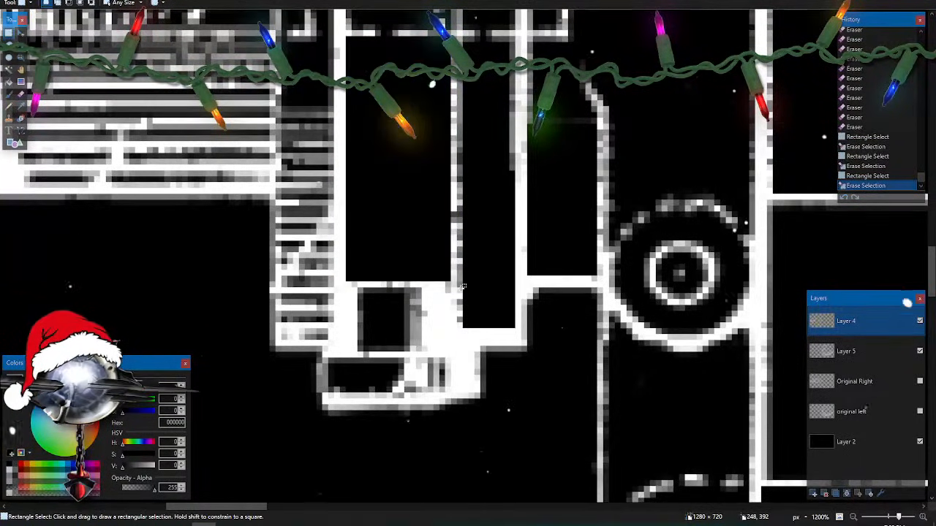
- Show the Original Right layer to compare the cleaned area with the original scan, and hide it again with Layer 4 active
{"action": "scroll", "coordinate": [462, 289], "scroll_direction": "down", "scroll_amount": 6}
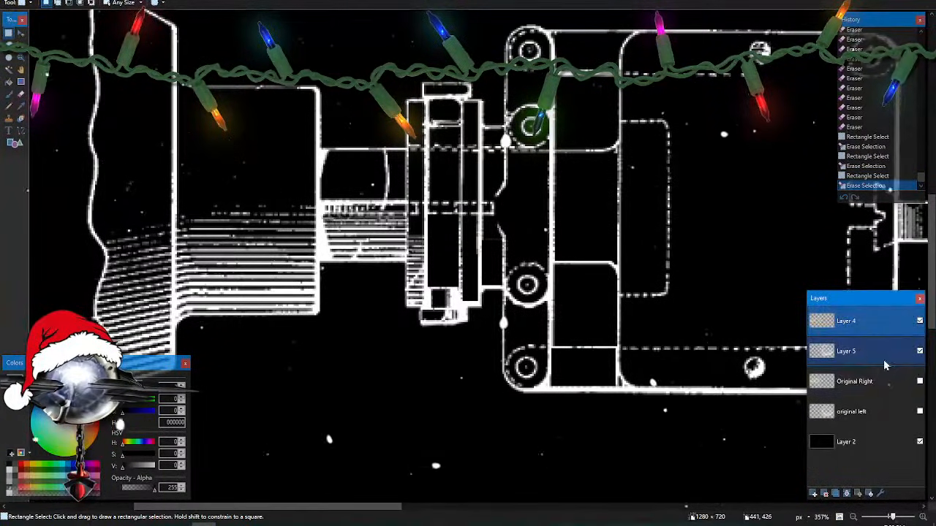
{"action": "left_click", "coordinate": [920, 381]}
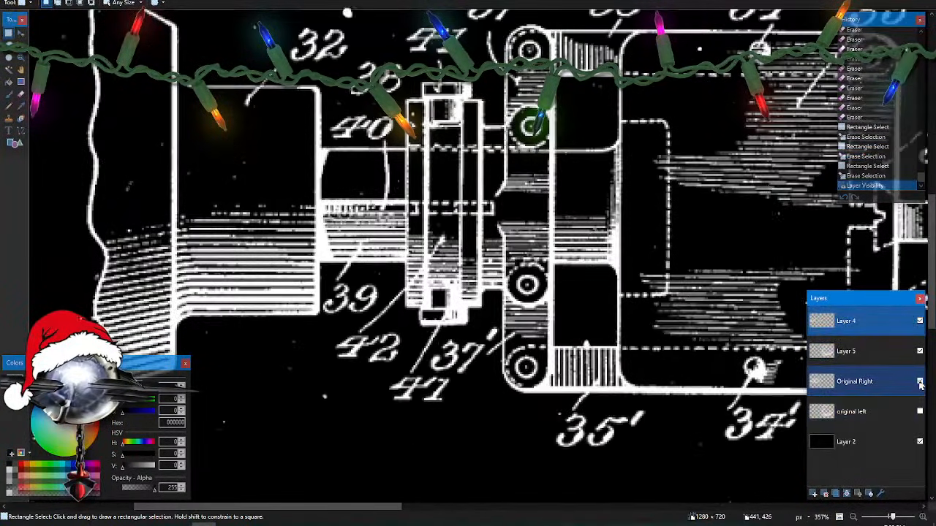
{"action": "left_click", "coordinate": [887, 327]}
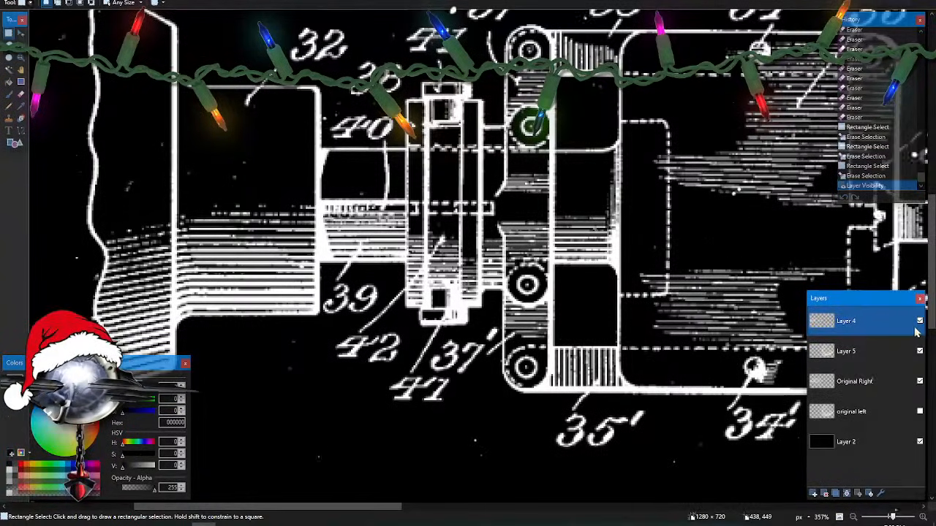
{"action": "left_click", "coordinate": [919, 382]}
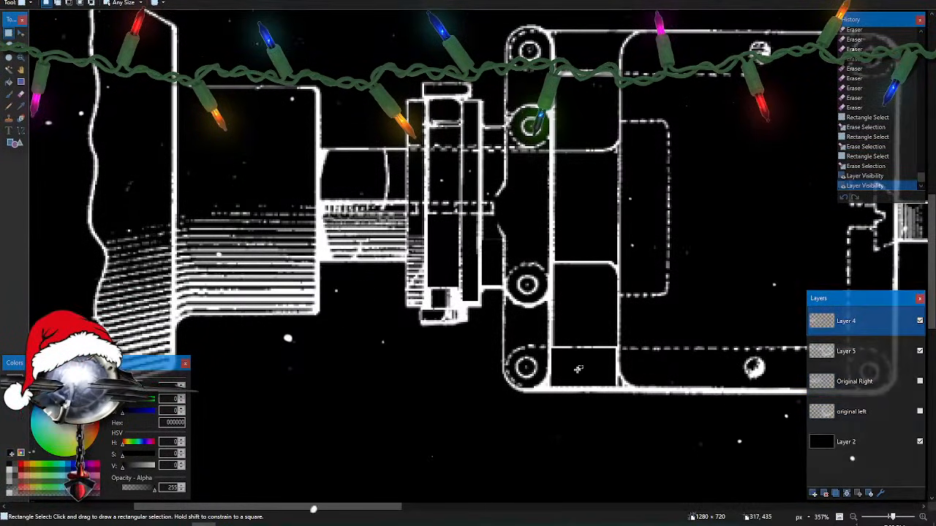
- Copy a rectangular area of about 62 × 40 px around the column's upper end and paste it onto a new layer
{"action": "scroll", "coordinate": [545, 372], "scroll_direction": "up", "scroll_amount": 1}
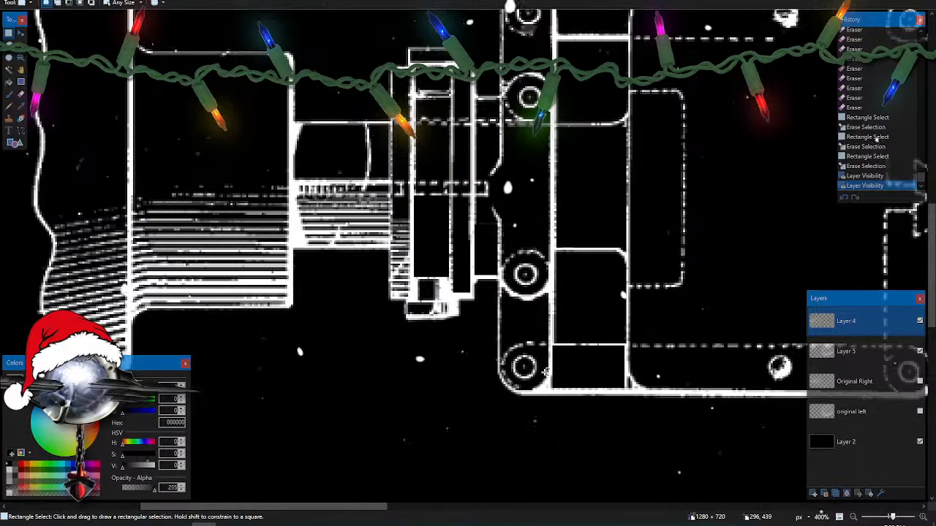
{"action": "scroll", "coordinate": [545, 373], "scroll_direction": "up", "scroll_amount": 3}
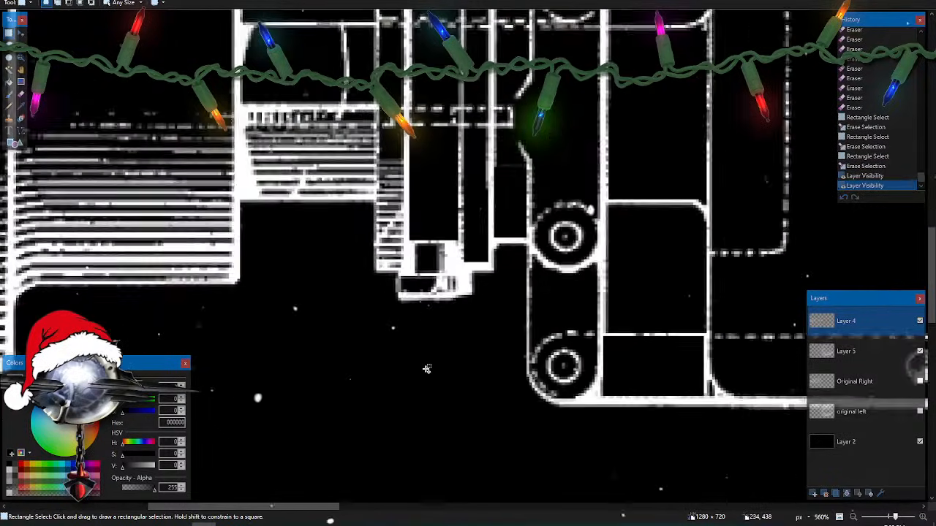
{"action": "scroll", "coordinate": [426, 368], "scroll_direction": "up", "scroll_amount": 2}
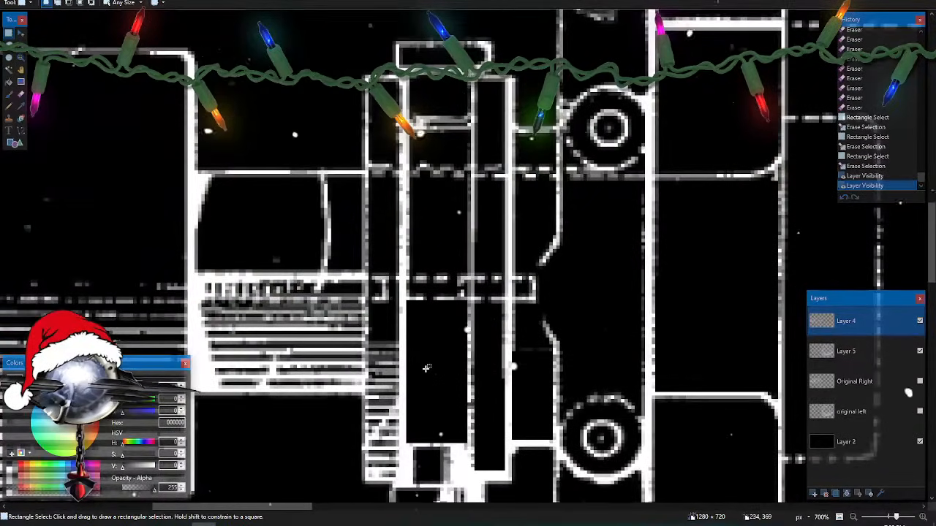
{"action": "scroll", "coordinate": [426, 367], "scroll_direction": "down", "scroll_amount": 1}
{"action": "scroll", "coordinate": [430, 373], "scroll_direction": "up", "scroll_amount": 1}
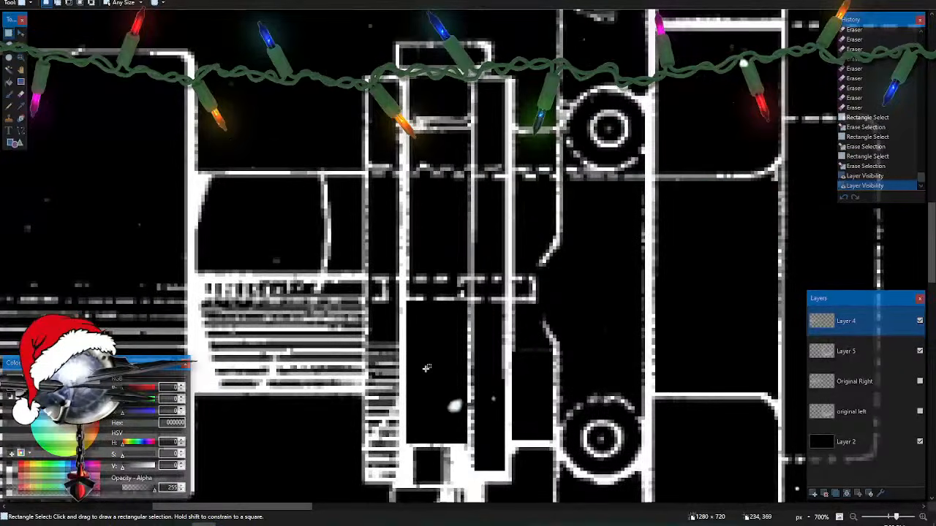
{"action": "left_click_drag", "start_coordinate": [331, 25], "coordinate": [542, 160]}
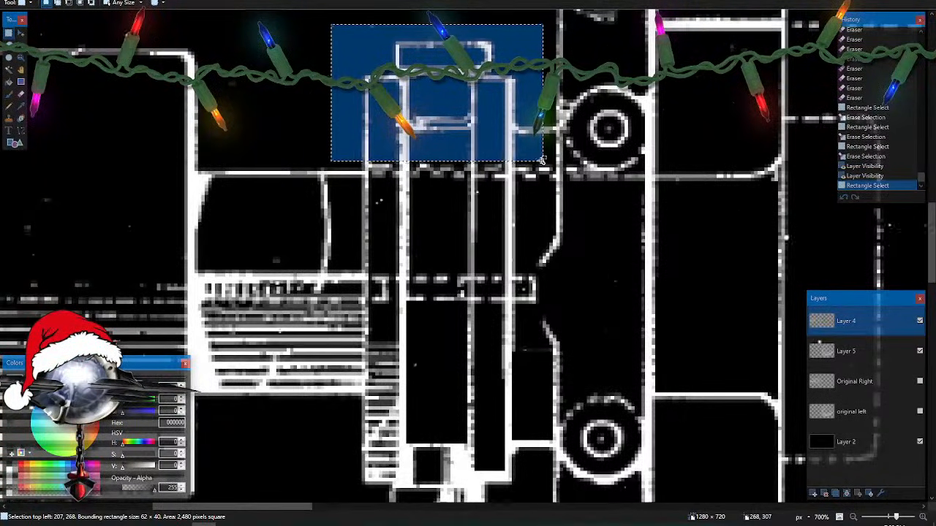
{"action": "key", "text": "ctrl+c"}
{"action": "key", "text": "ctrl+shift+n"}
{"action": "key", "text": "ctrl+v"}
- Move the pasted copy to the column's lower end, flip it vertically and align it with the existing outlines
{"action": "left_click_drag", "start_coordinate": [475, 119], "coordinate": [471, 408]}
{"action": "left_click", "coordinate": [160, 1]}
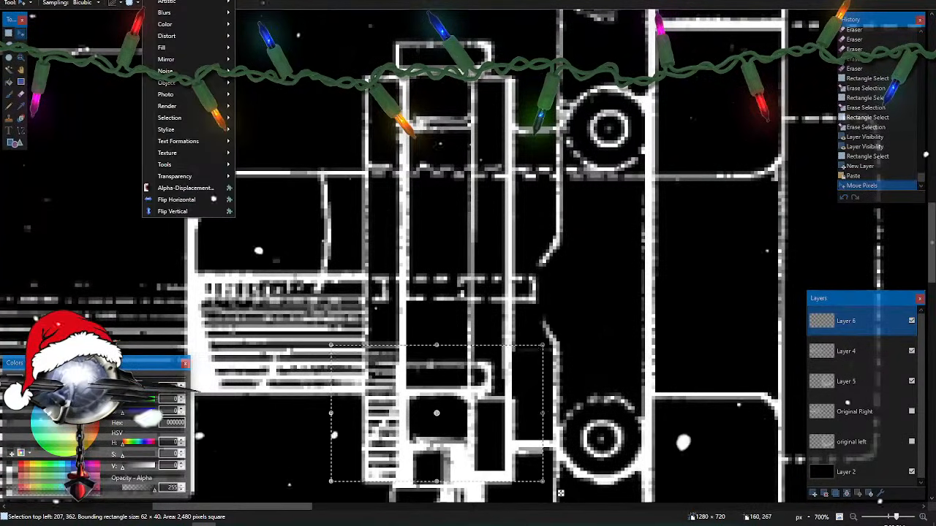
{"action": "left_click", "coordinate": [212, 211]}
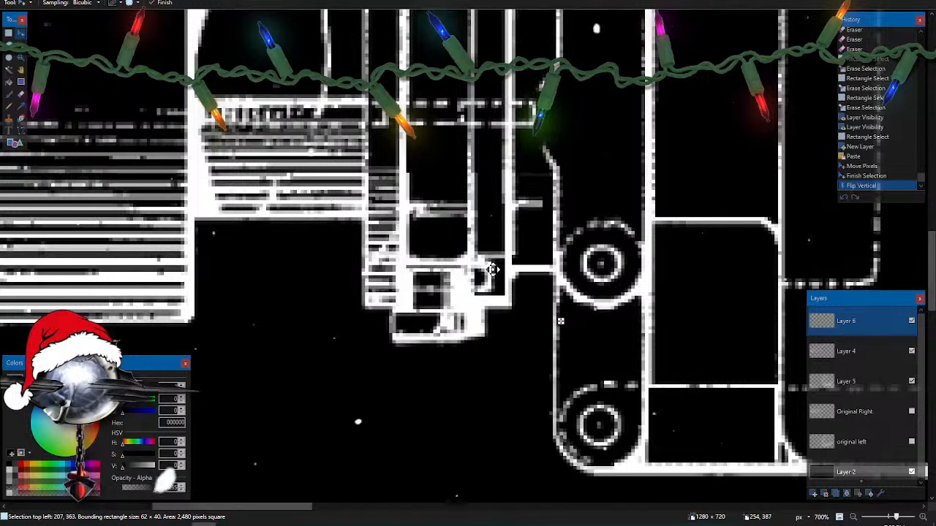
{"action": "left_click_drag", "start_coordinate": [493, 270], "coordinate": [496, 297]}
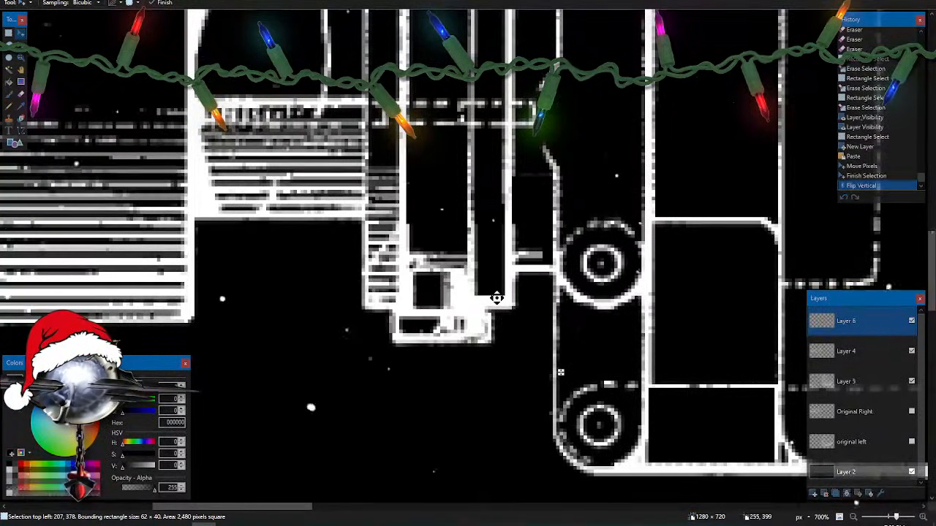
- Erase the original shaded lower end of the column on Layer 4 within the selection, using a larger eraser
{"action": "left_click", "coordinate": [846, 351]}
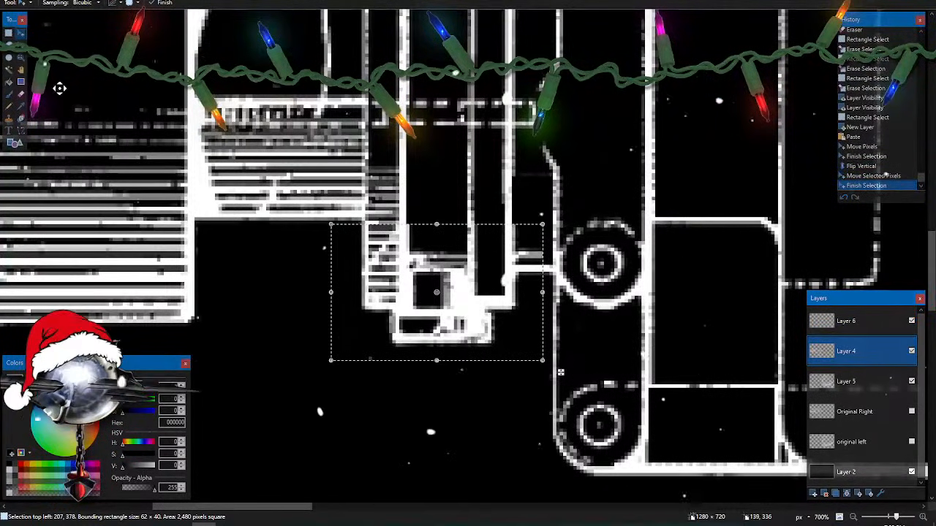
{"action": "left_click", "coordinate": [20, 93]}
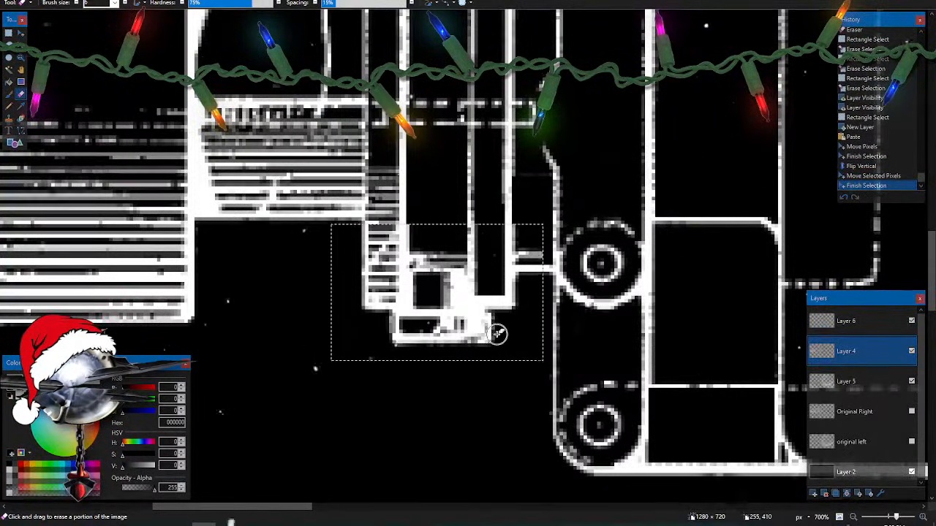
{"action": "key", "text": "bracketright"}
{"action": "mouse_move", "coordinate": [513, 308]}
{"action": "left_mouse_down"}
{"action": "mouse_move", "coordinate": [438, 322]}
{"action": "mouse_move", "coordinate": [362, 307]}
{"action": "left_mouse_up"}
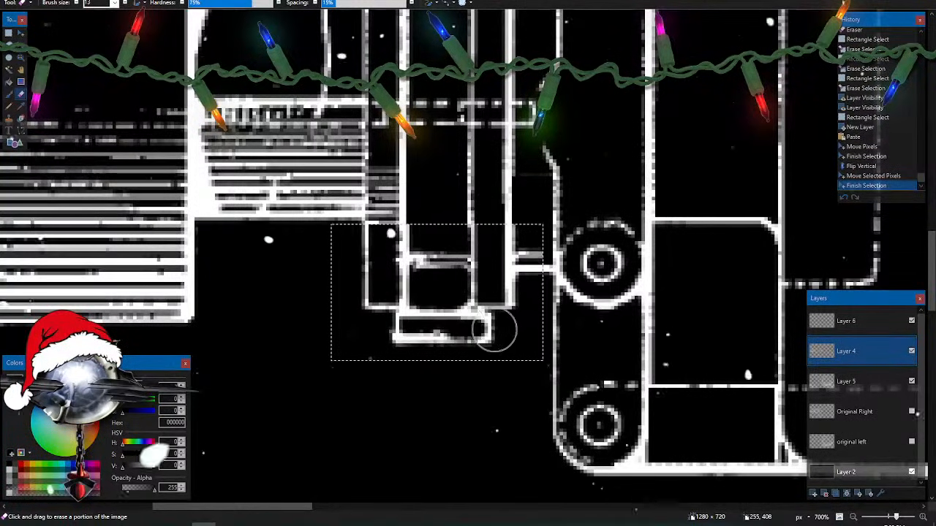
{"action": "left_click_drag", "start_coordinate": [512, 348], "coordinate": [522, 334]}
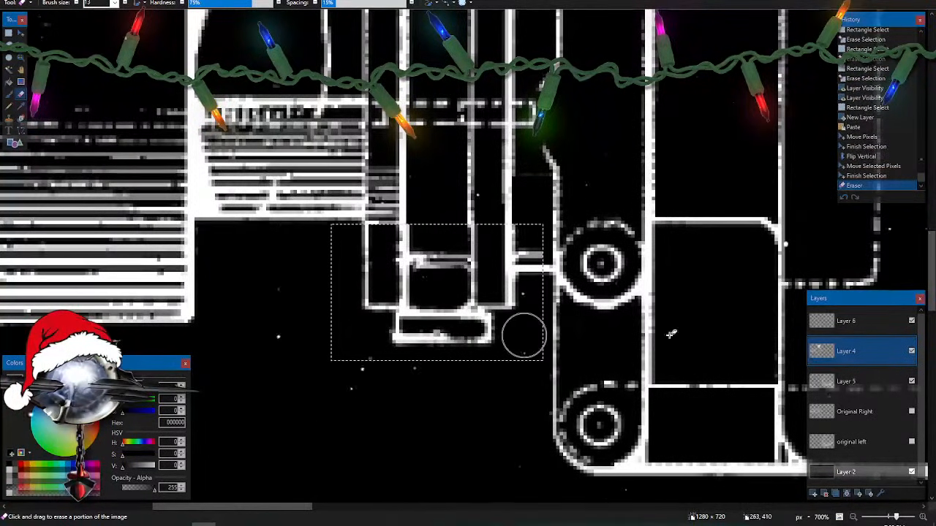
- Erase the duplicate line stub of the mirrored copy on Layer 6, just above the connecting line to the bolt circle, with a smaller eraser
{"action": "left_click", "coordinate": [848, 321]}
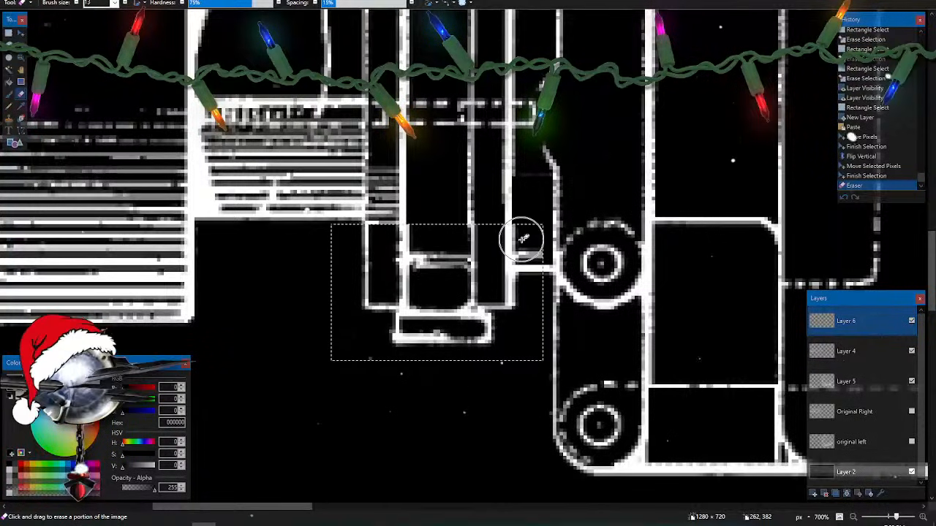
{"action": "scroll", "coordinate": [523, 237], "scroll_direction": "up", "scroll_amount": 4}
{"action": "key", "text": "bracketleft"}
{"action": "key", "text": "bracketleft"}
{"action": "key", "text": "bracketleft"}
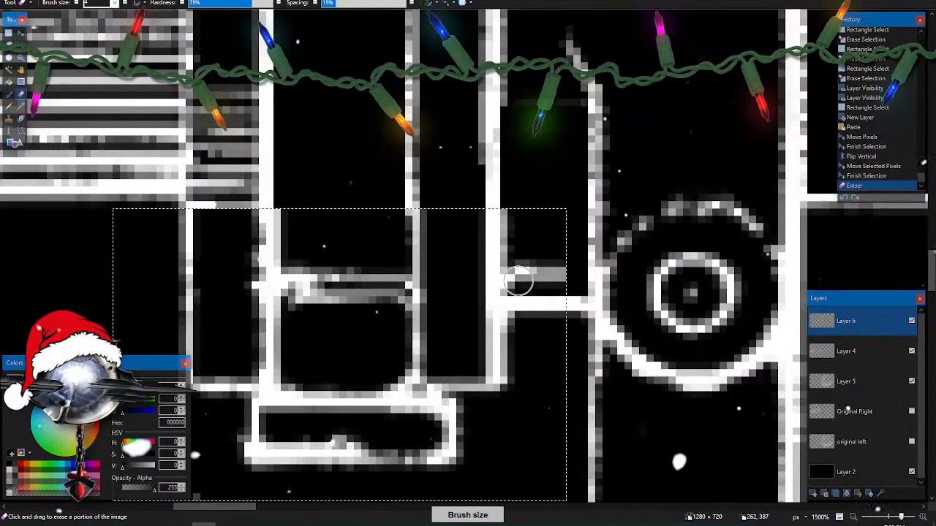
{"action": "left_click_drag", "start_coordinate": [534, 274], "coordinate": [548, 274]}
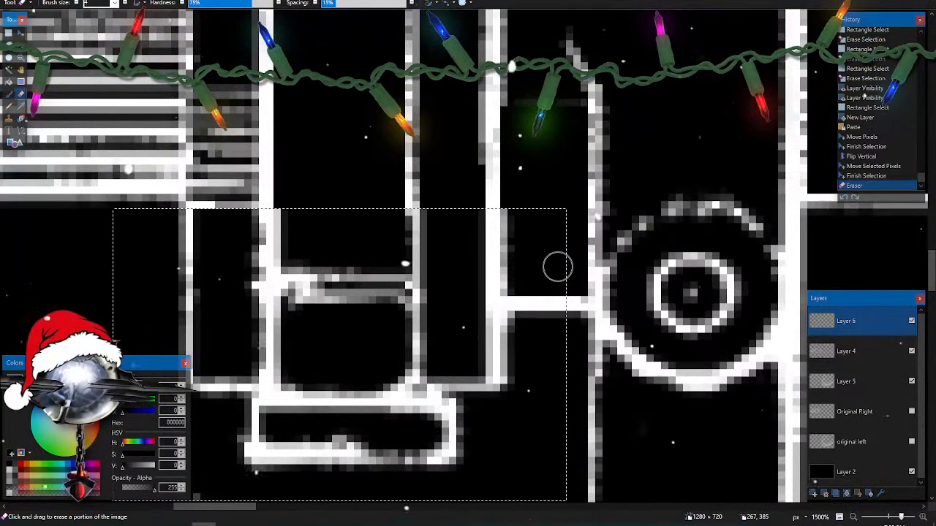
{"action": "left_click", "coordinate": [492, 339]}
{"action": "scroll", "coordinate": [496, 338], "scroll_direction": "down", "scroll_amount": 5}
{"action": "scroll", "coordinate": [496, 338], "scroll_direction": "down", "scroll_amount": 2}
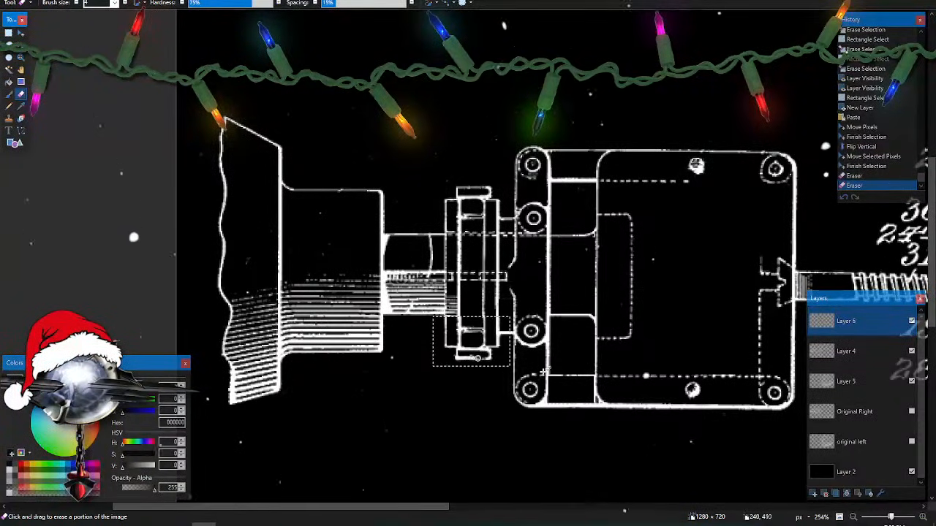
- Erase the leftover original lines on Layer 4 along the lower edge of the column's end cap
{"action": "left_click", "coordinate": [846, 350]}
{"action": "scroll", "coordinate": [487, 401], "scroll_direction": "up", "scroll_amount": 5}
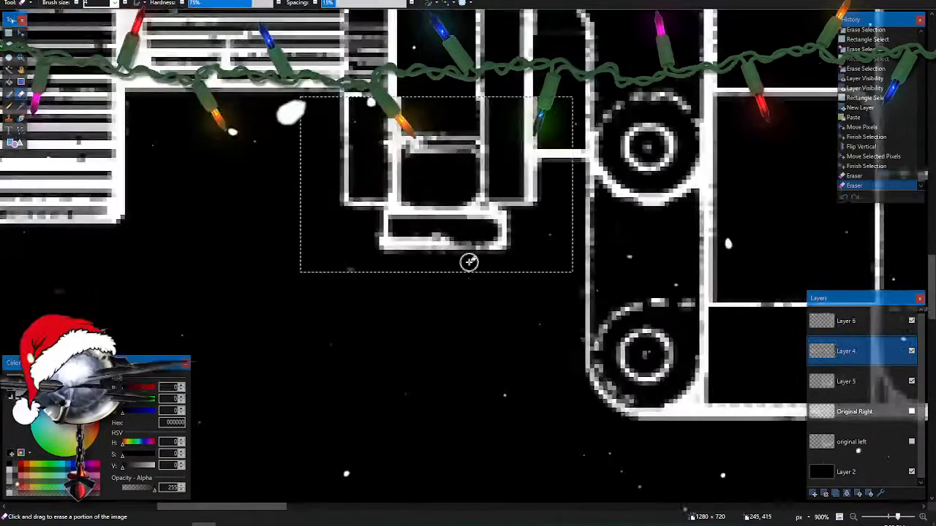
{"action": "mouse_move", "coordinate": [468, 261]}
{"action": "left_mouse_down"}
{"action": "mouse_move", "coordinate": [463, 246]}
{"action": "mouse_move", "coordinate": [370, 238]}
{"action": "mouse_move", "coordinate": [518, 244]}
{"action": "left_mouse_up"}
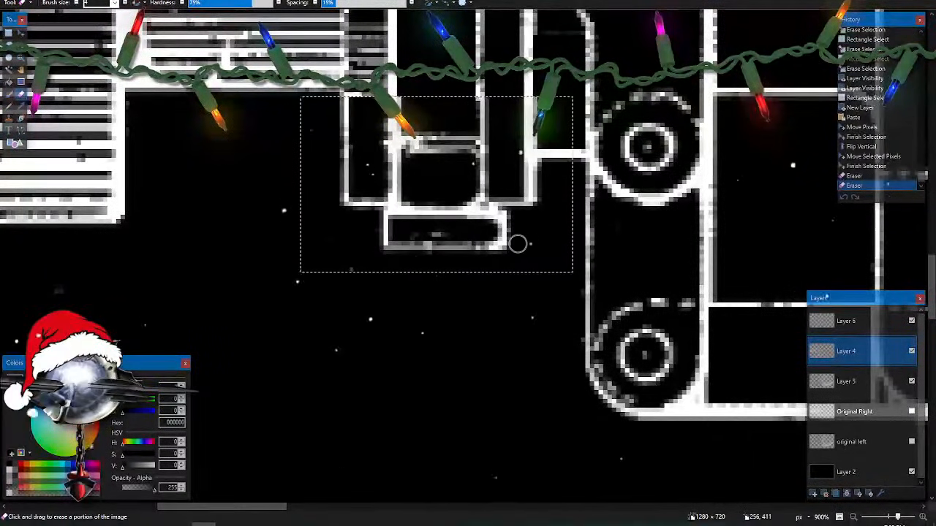
{"action": "left_click_drag", "start_coordinate": [358, 235], "coordinate": [362, 241]}
- Merge Layer 6 down into Layer 4
{"action": "scroll", "coordinate": [405, 309], "scroll_direction": "down", "scroll_amount": 4}
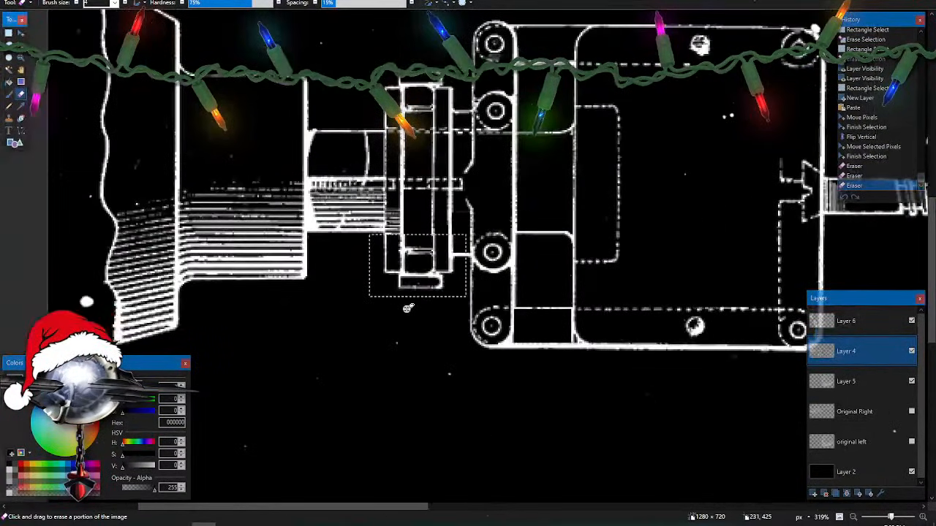
{"action": "left_click", "coordinate": [846, 321]}
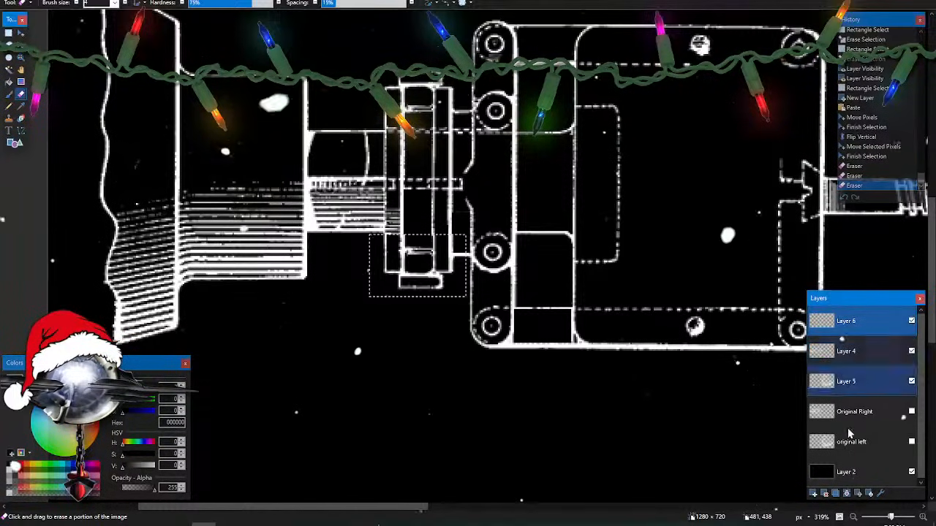
{"action": "left_click", "coordinate": [848, 494]}
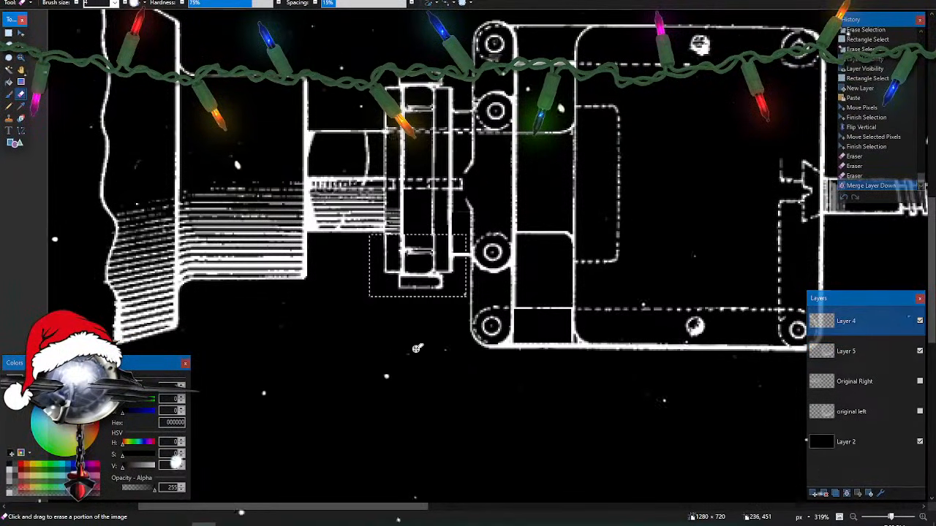
- Deselect the area and erase the remaining hatching in the column's narrow strip beside the hatched shaft block
{"action": "scroll", "coordinate": [406, 344], "scroll_direction": "up", "scroll_amount": 5}
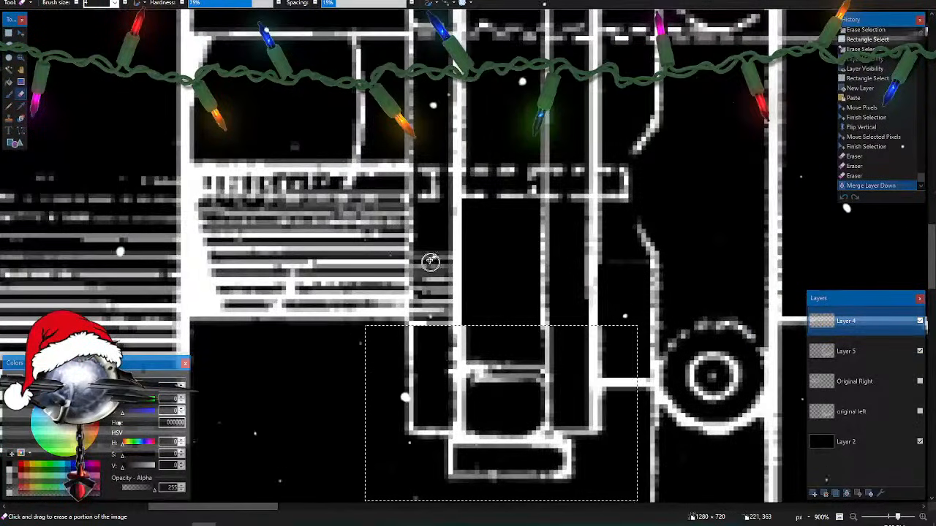
{"action": "key", "text": "ctrl+d"}
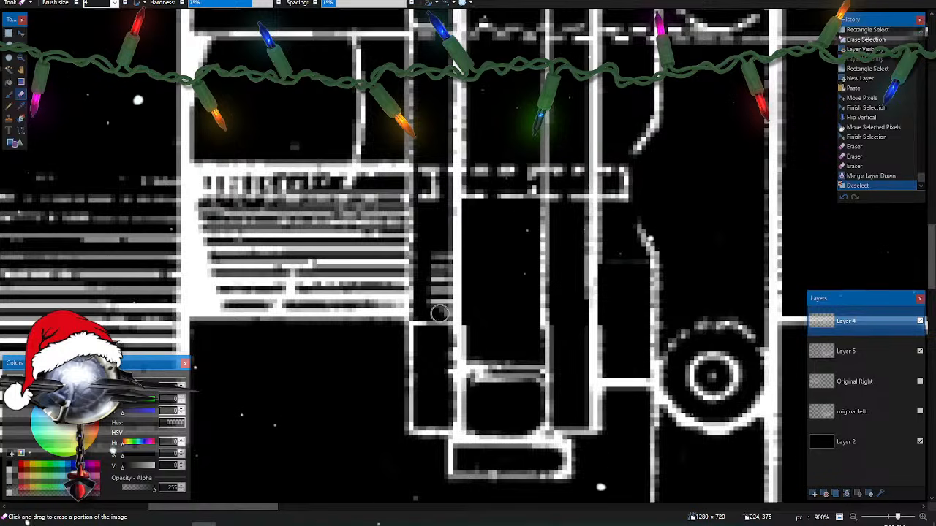
{"action": "left_click_drag", "start_coordinate": [444, 241], "coordinate": [428, 299]}
- Delete the hatching inside the shaft block left of the column using a rectangular selection, keeping its border lines
{"action": "key", "text": "s"}
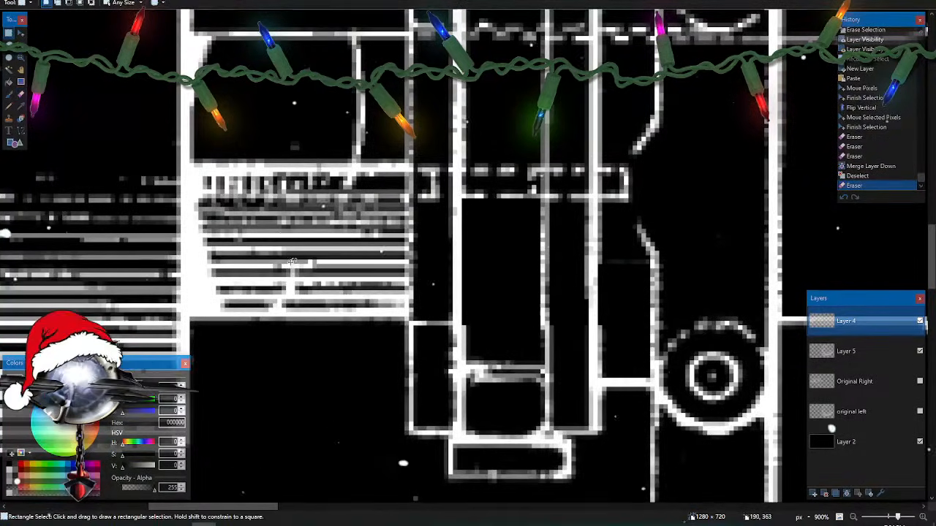
{"action": "scroll", "coordinate": [290, 267], "scroll_direction": "up", "scroll_amount": 2}
{"action": "scroll", "coordinate": [290, 266], "scroll_direction": "down", "scroll_amount": 1}
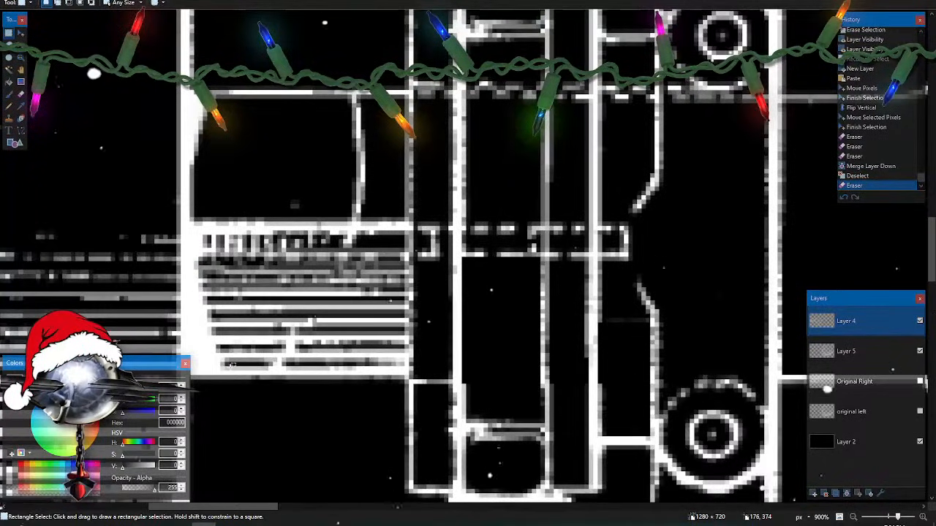
{"action": "left_click_drag", "start_coordinate": [221, 370], "coordinate": [405, 232]}
{"action": "key", "text": "Delete"}
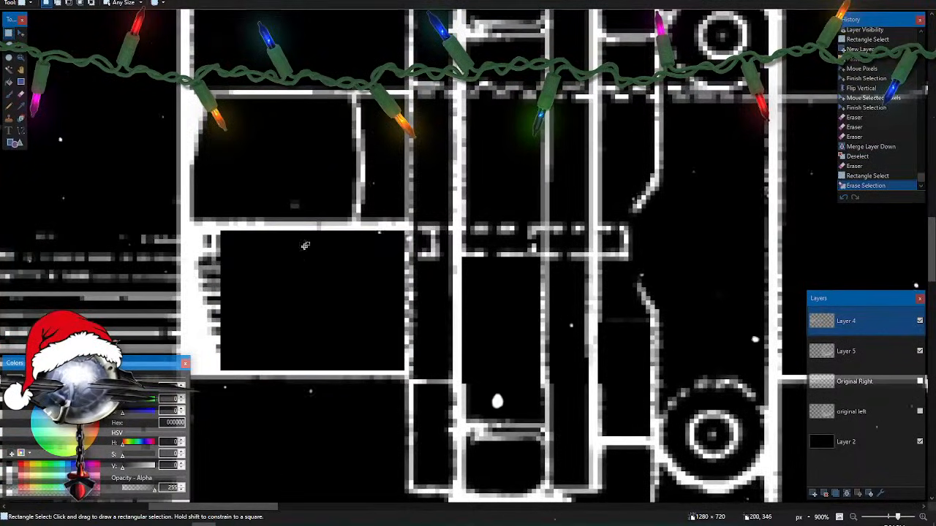
- Erase the stray gray speck in the box directly above the cleared shaft block
{"action": "left_click", "coordinate": [21, 96]}
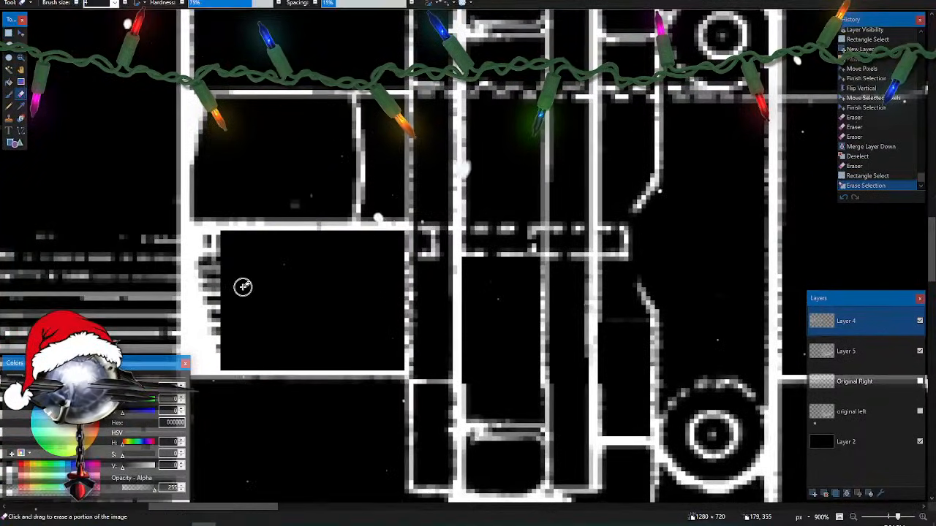
{"action": "scroll", "coordinate": [242, 292], "scroll_direction": "up", "scroll_amount": 3}
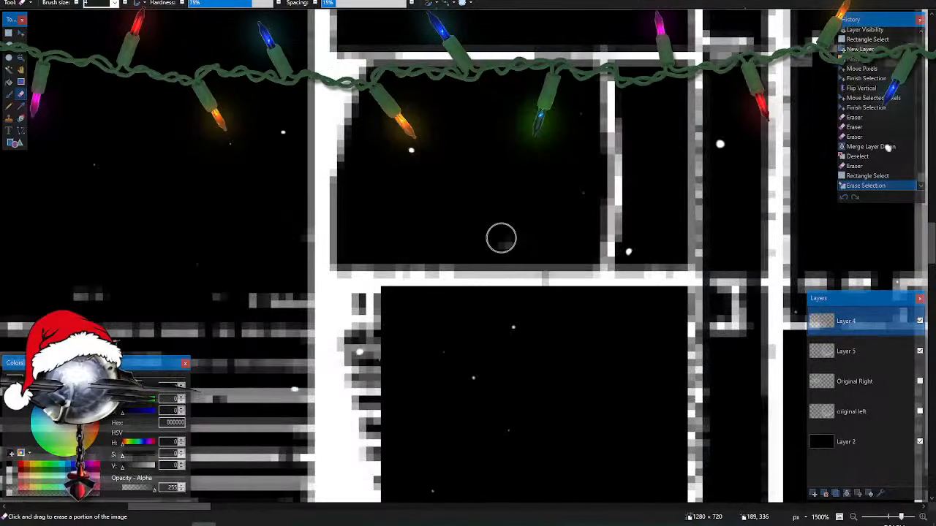
{"action": "left_click", "coordinate": [517, 237]}
{"action": "scroll", "coordinate": [492, 236], "scroll_direction": "down", "scroll_amount": 3}
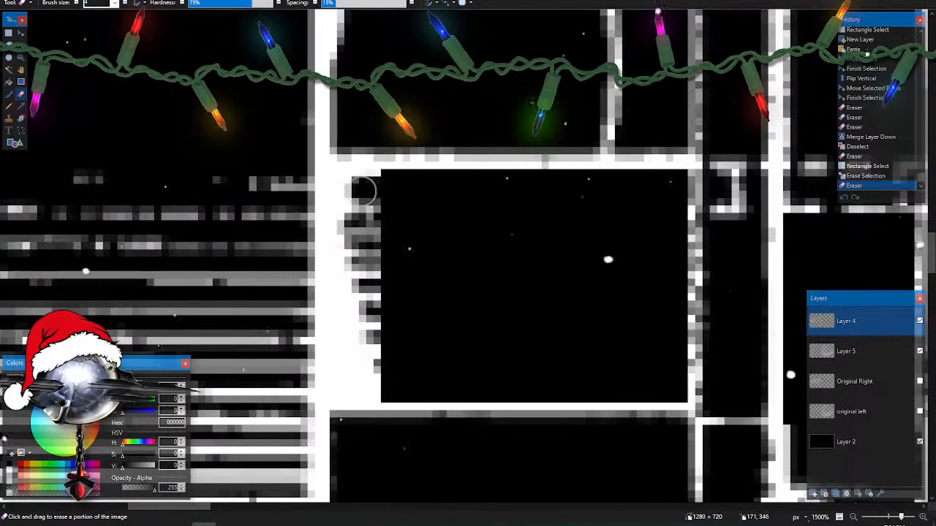
- Erase the hatch stubs at the cleared shaft block's left edge and delete the hatching inside the wide cylinder beside it, keeping its outline
{"action": "mouse_move", "coordinate": [356, 231]}
{"action": "left_mouse_down"}
{"action": "mouse_move", "coordinate": [378, 345]}
{"action": "mouse_move", "coordinate": [396, 318]}
{"action": "mouse_move", "coordinate": [373, 220]}
{"action": "mouse_move", "coordinate": [387, 212]}
{"action": "left_mouse_up"}
{"action": "scroll", "coordinate": [446, 278], "scroll_direction": "down", "scroll_amount": 5}
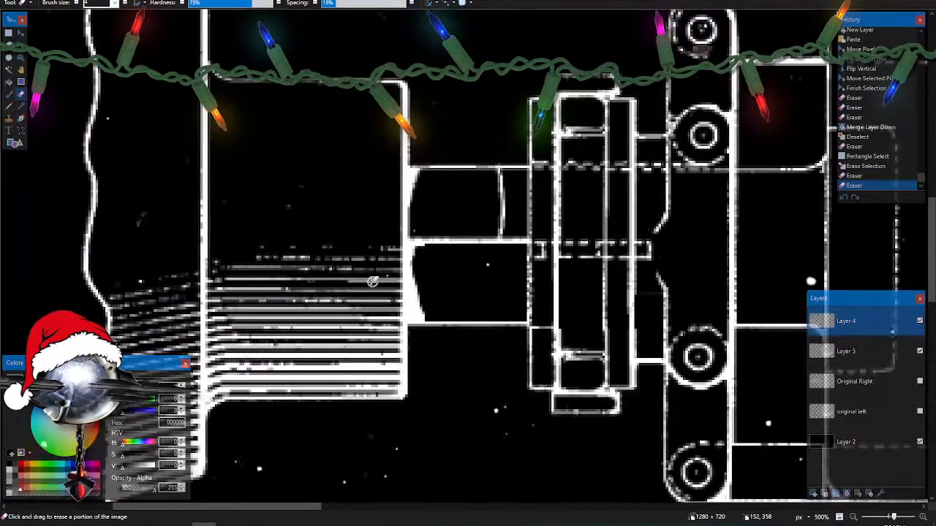
{"action": "scroll", "coordinate": [345, 285], "scroll_direction": "up", "scroll_amount": 3}
{"action": "scroll", "coordinate": [346, 284], "scroll_direction": "down", "scroll_amount": 2}
{"action": "scroll", "coordinate": [346, 285], "scroll_direction": "left", "scroll_amount": 2}
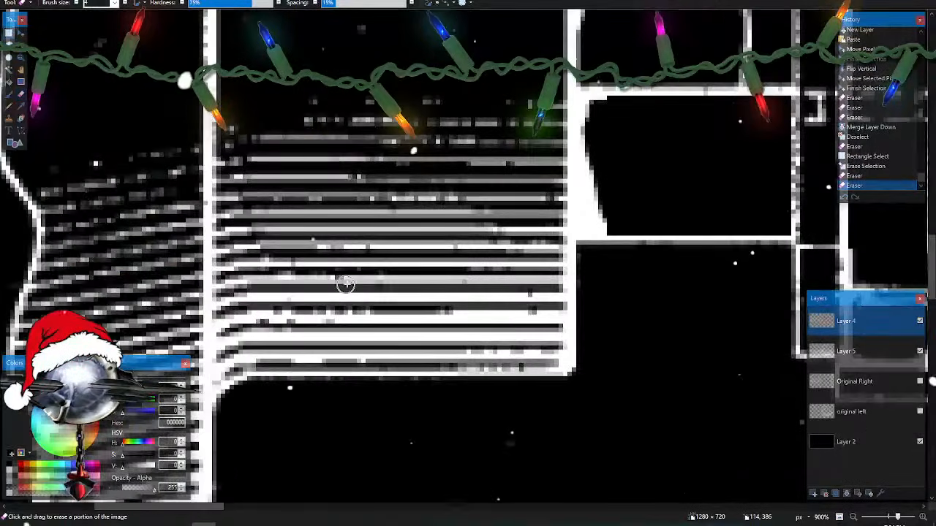
{"action": "key", "text": "s"}
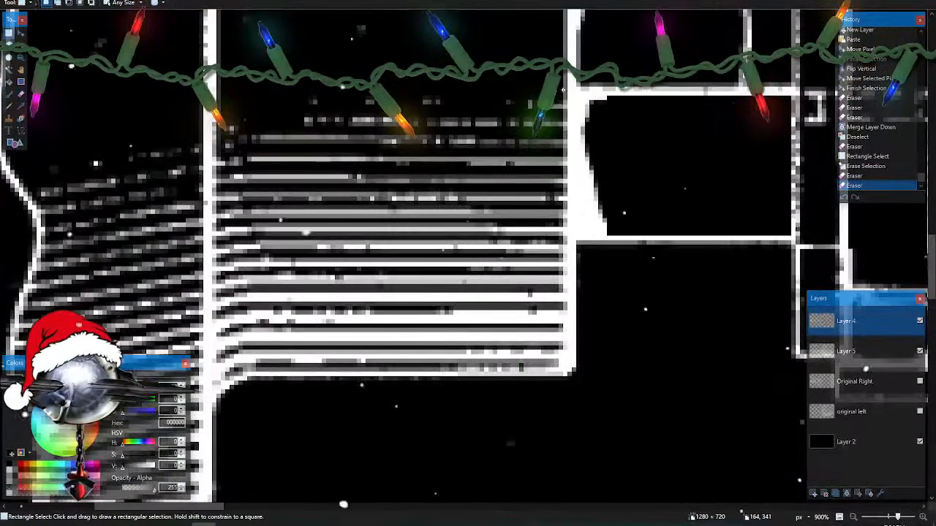
{"action": "left_click_drag", "start_coordinate": [565, 87], "coordinate": [218, 370]}
{"action": "key", "text": "Delete"}
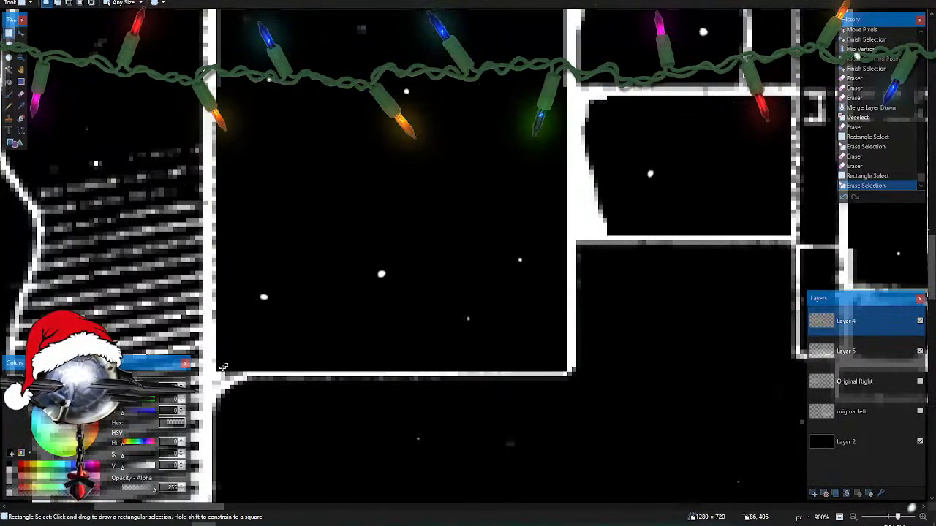
- Delete the bulk of the hatching in the wavy-edged flange left of the cylinder using a rectangular selection inside its borders
{"action": "scroll", "coordinate": [223, 369], "scroll_direction": "left", "scroll_amount": 3}
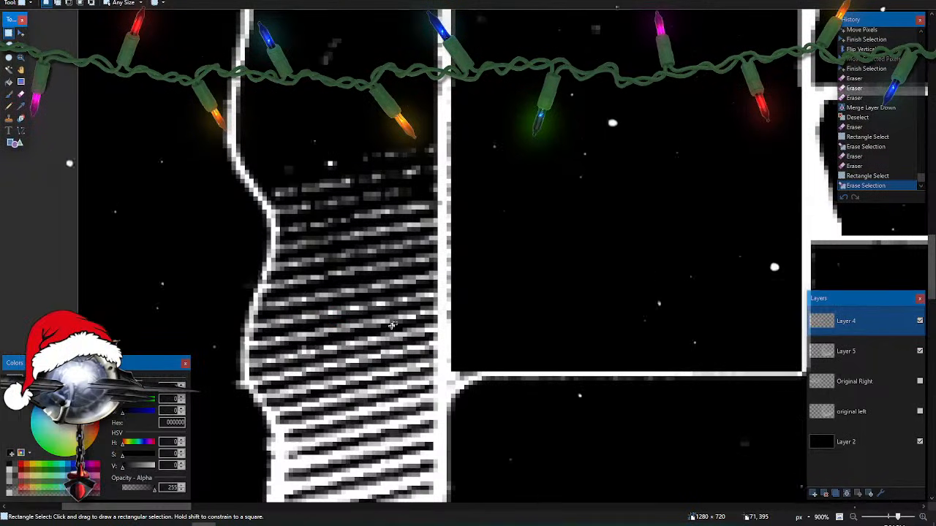
{"action": "scroll", "coordinate": [393, 325], "scroll_direction": "down", "scroll_amount": 1}
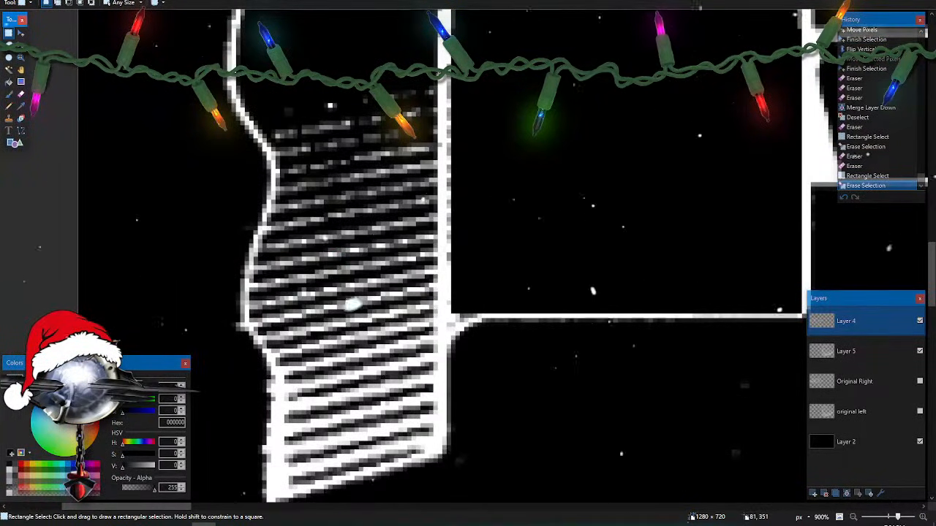
{"action": "mouse_move", "coordinate": [435, 73]}
{"action": "left_mouse_down"}
{"action": "mouse_move", "coordinate": [334, 241]}
{"action": "mouse_move", "coordinate": [305, 431]}
{"action": "mouse_move", "coordinate": [290, 437]}
{"action": "left_mouse_up"}
{"action": "key", "text": "Delete"}
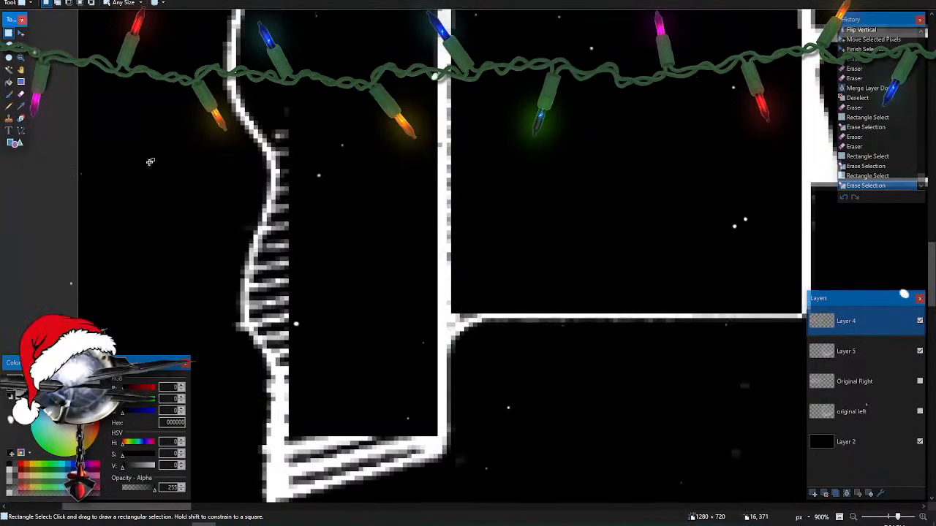
- Erase the leftover slanted hatching at the bottom of the wavy-edged flange, keeping its sloping lower outline
{"action": "left_click", "coordinate": [22, 93]}
{"action": "scroll", "coordinate": [219, 322], "scroll_direction": "up", "scroll_amount": 5}
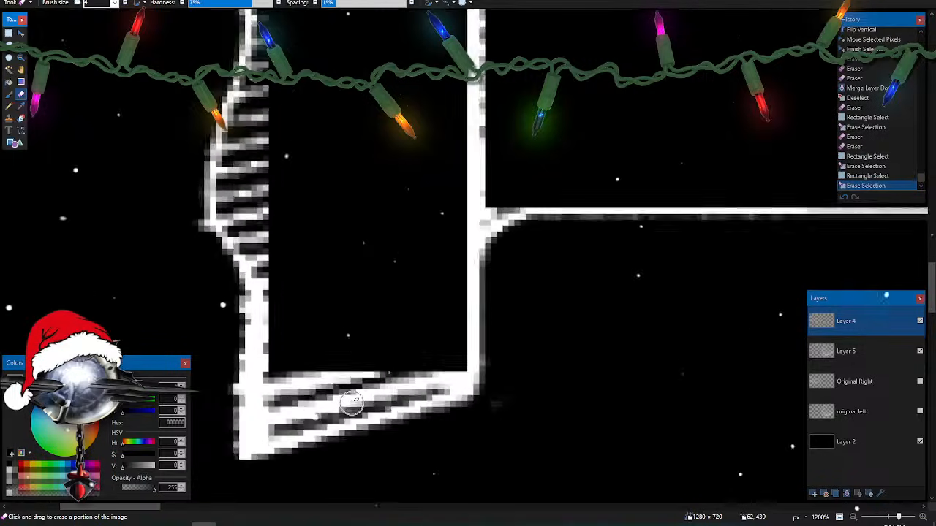
{"action": "scroll", "coordinate": [302, 374], "scroll_direction": "down", "scroll_amount": 1}
{"action": "mouse_move", "coordinate": [251, 292]}
{"action": "left_mouse_down"}
{"action": "mouse_move", "coordinate": [246, 365]}
{"action": "mouse_move", "coordinate": [258, 378]}
{"action": "mouse_move", "coordinate": [320, 362]}
{"action": "left_mouse_up"}
{"action": "mouse_move", "coordinate": [375, 345]}
{"action": "left_mouse_down"}
{"action": "mouse_move", "coordinate": [500, 301]}
{"action": "mouse_move", "coordinate": [262, 361]}
{"action": "mouse_move", "coordinate": [270, 301]}
{"action": "mouse_move", "coordinate": [280, 336]}
{"action": "mouse_move", "coordinate": [391, 306]}
{"action": "mouse_move", "coordinate": [286, 309]}
{"action": "left_mouse_up"}
- Erase the hatch stubs along the inside of the flange's wavy edge and the small spur outside it
{"action": "scroll", "coordinate": [324, 263], "scroll_direction": "up", "scroll_amount": 3}
{"action": "scroll", "coordinate": [324, 263], "scroll_direction": "up", "scroll_amount": 5}
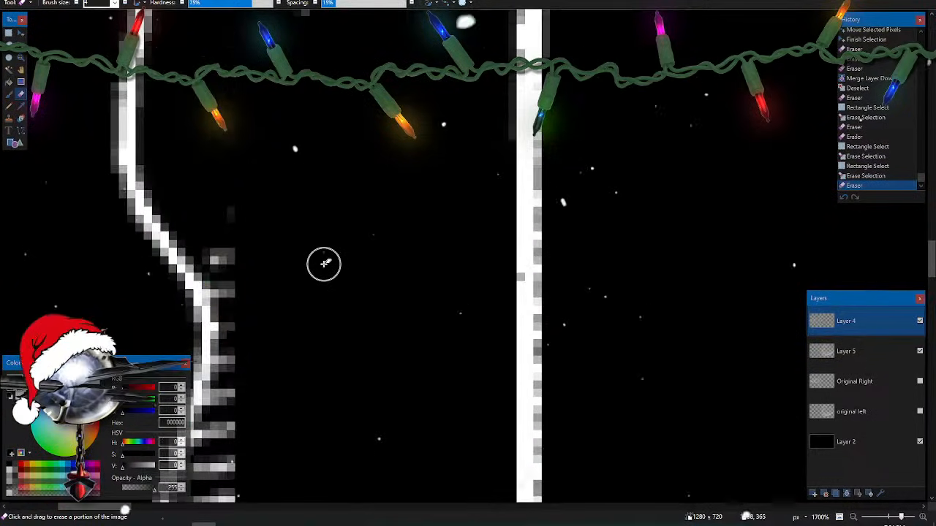
{"action": "mouse_move", "coordinate": [222, 275]}
{"action": "left_mouse_down"}
{"action": "mouse_move", "coordinate": [229, 332]}
{"action": "mouse_move", "coordinate": [215, 417]}
{"action": "left_mouse_up"}
{"action": "scroll", "coordinate": [251, 385], "scroll_direction": "down", "scroll_amount": 3}
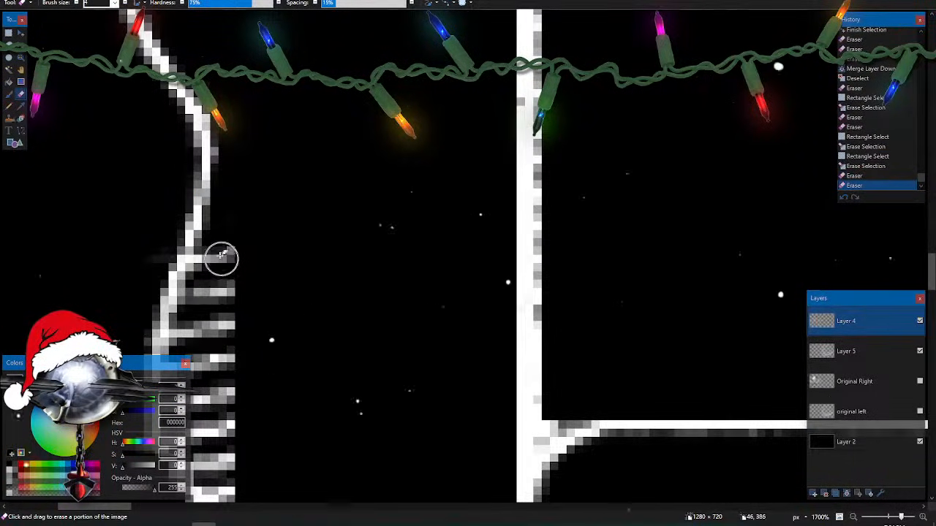
{"action": "mouse_move", "coordinate": [221, 254]}
{"action": "left_mouse_down"}
{"action": "mouse_move", "coordinate": [195, 305]}
{"action": "mouse_move", "coordinate": [192, 352]}
{"action": "mouse_move", "coordinate": [240, 264]}
{"action": "left_mouse_up"}
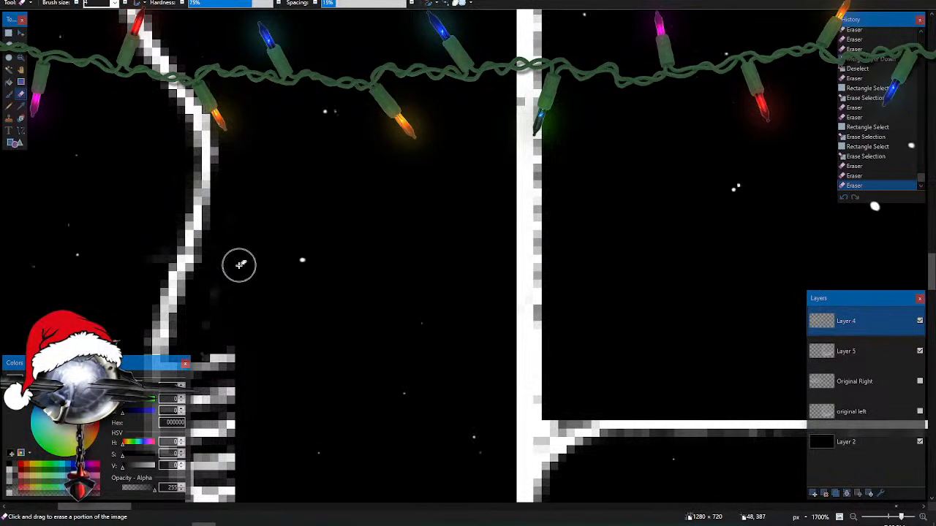
{"action": "scroll", "coordinate": [240, 264], "scroll_direction": "down", "scroll_amount": 5}
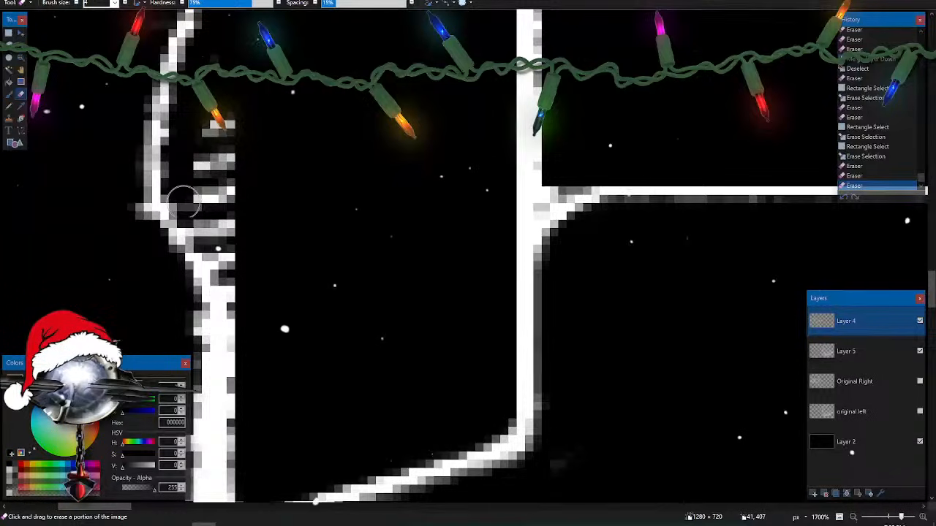
{"action": "mouse_move", "coordinate": [183, 201]}
{"action": "left_mouse_down"}
{"action": "mouse_move", "coordinate": [246, 289]}
{"action": "mouse_move", "coordinate": [202, 151]}
{"action": "mouse_move", "coordinate": [225, 117]}
{"action": "mouse_move", "coordinate": [245, 210]}
{"action": "left_mouse_up"}
{"action": "mouse_move", "coordinate": [134, 219]}
{"action": "left_mouse_down"}
{"action": "mouse_move", "coordinate": [128, 196]}
{"action": "mouse_move", "coordinate": [135, 227]}
{"action": "left_mouse_up"}
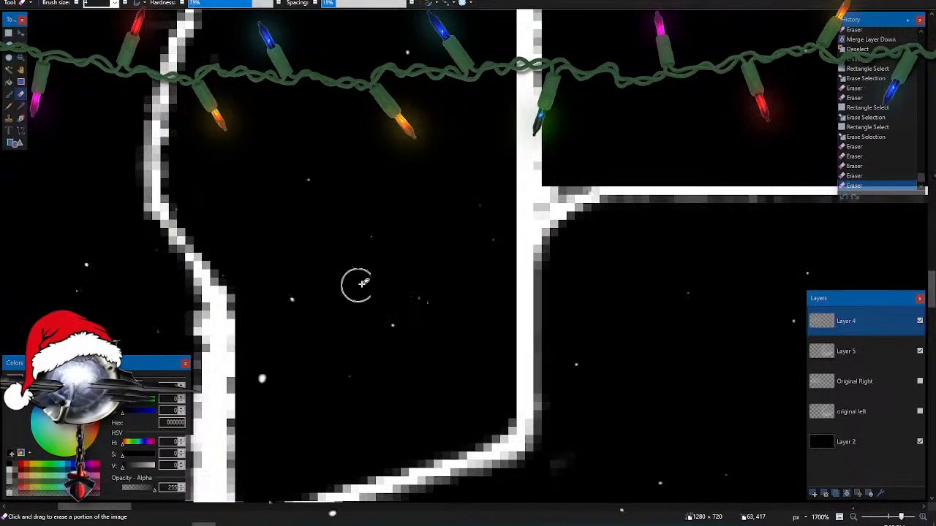
- Erase the stray pixels around the cylinder's lower fillet and the flange's lower corner, plus the faint specks inside the cylinder
{"action": "mouse_move", "coordinate": [562, 180]}
{"action": "left_mouse_down"}
{"action": "mouse_move", "coordinate": [555, 185]}
{"action": "mouse_move", "coordinate": [573, 183]}
{"action": "left_mouse_up"}
{"action": "scroll", "coordinate": [404, 278], "scroll_direction": "down", "scroll_amount": 3}
{"action": "scroll", "coordinate": [404, 277], "scroll_direction": "up", "scroll_amount": 3}
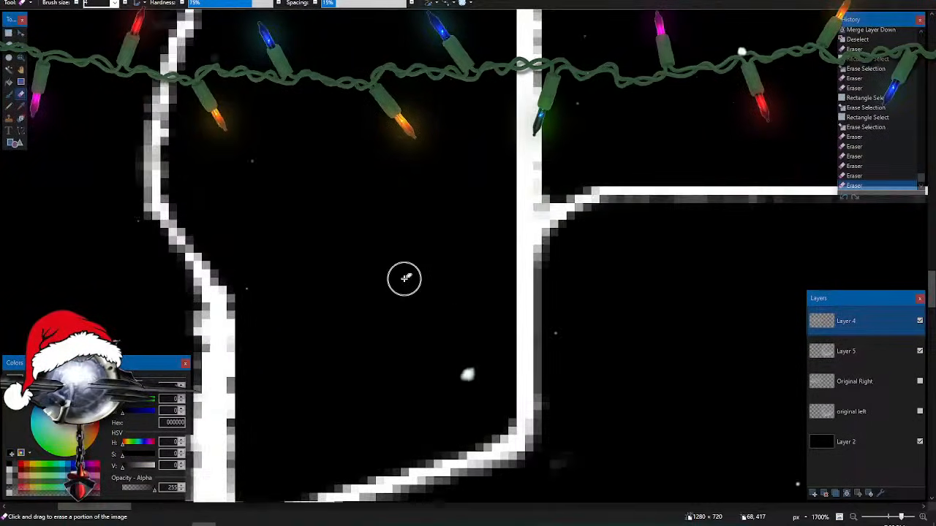
{"action": "scroll", "coordinate": [579, 340], "scroll_direction": "down", "scroll_amount": 3}
{"action": "mouse_move", "coordinate": [563, 298]}
{"action": "left_mouse_down"}
{"action": "mouse_move", "coordinate": [569, 287]}
{"action": "mouse_move", "coordinate": [553, 296]}
{"action": "left_mouse_up"}
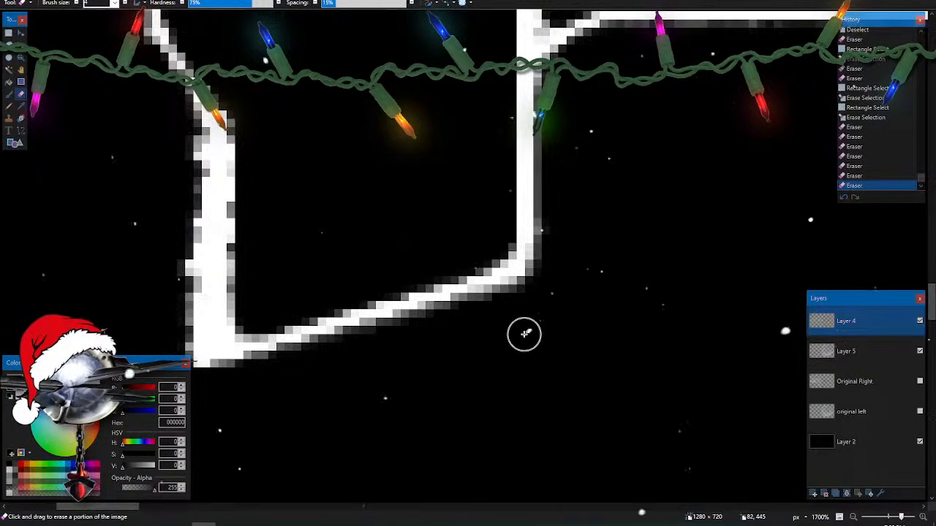
{"action": "scroll", "coordinate": [524, 334], "scroll_direction": "down", "scroll_amount": 7}
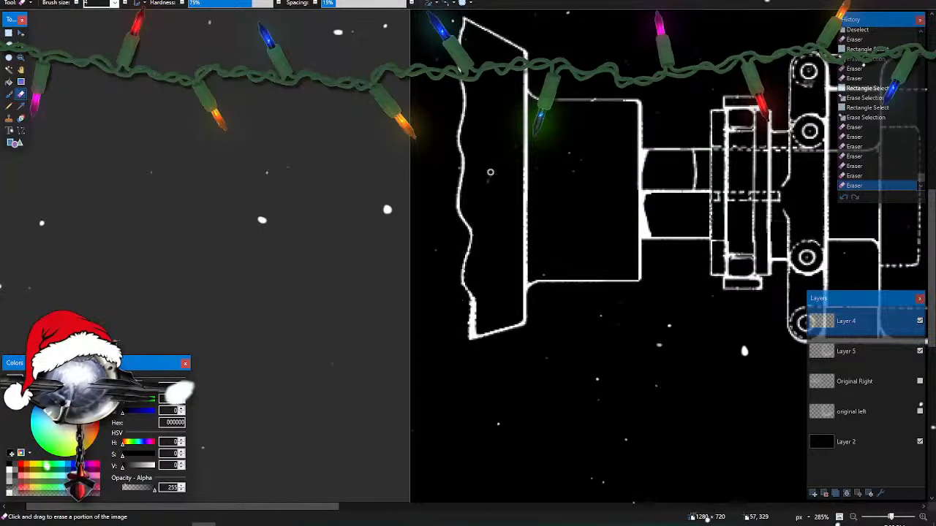
{"action": "left_click", "coordinate": [549, 146]}
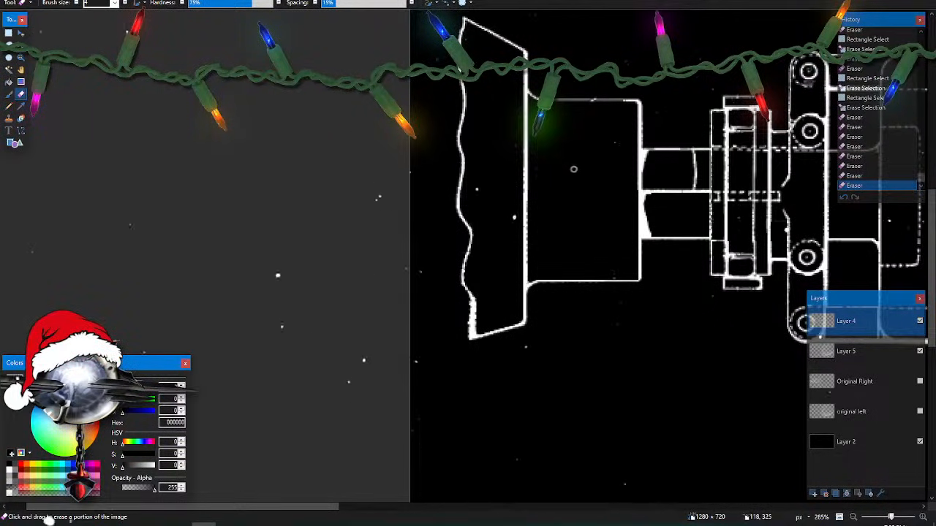
{"action": "left_click", "coordinate": [573, 169]}
- Show and hide the Original Right layer to compare the cleaned tool parts with the original scan
{"action": "scroll", "coordinate": [543, 329], "scroll_direction": "right", "scroll_amount": 5}
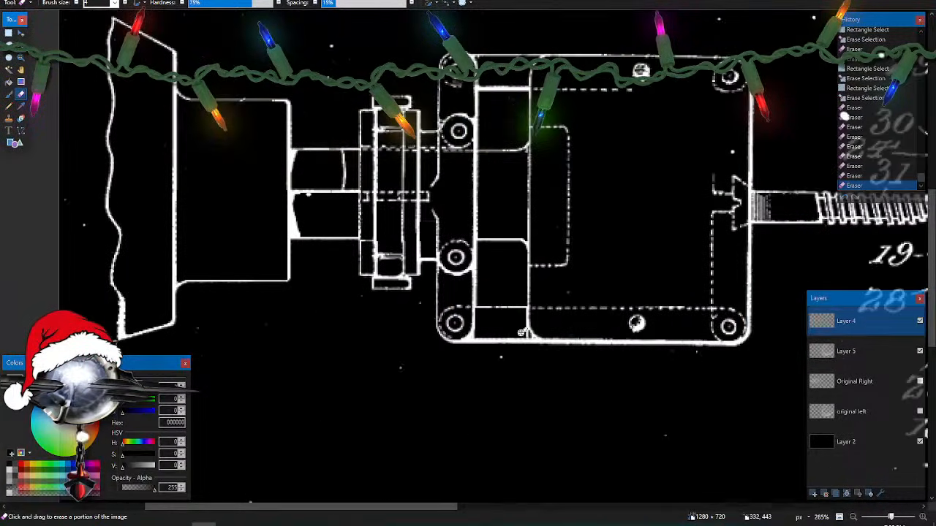
{"action": "scroll", "coordinate": [521, 333], "scroll_direction": "down", "scroll_amount": 2}
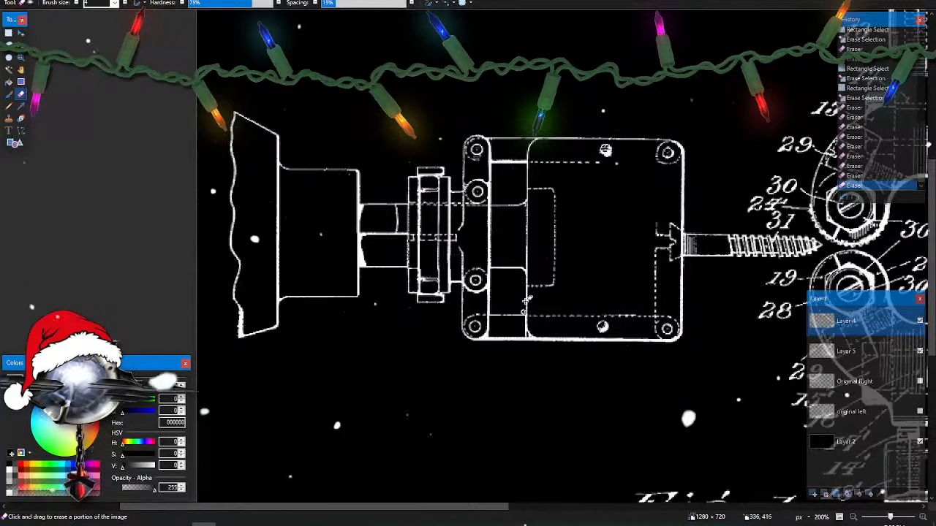
{"action": "left_click", "coordinate": [919, 383]}
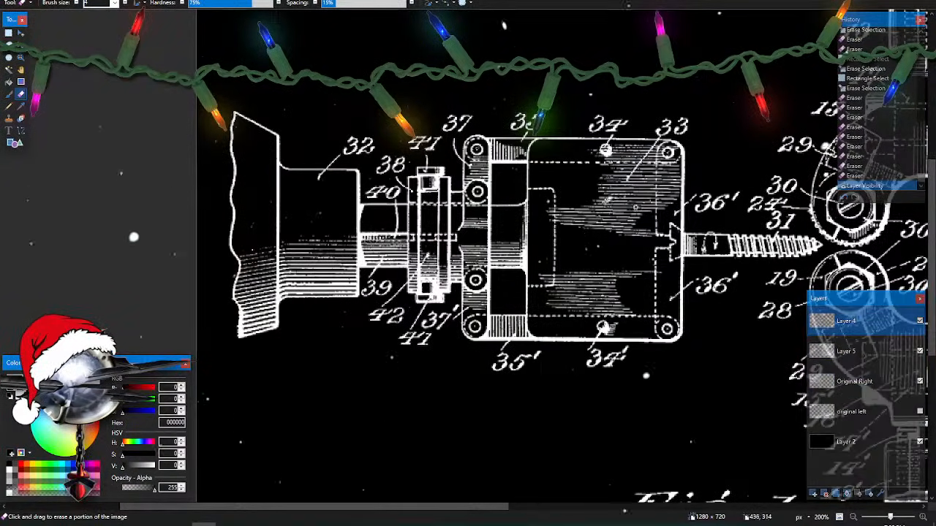
{"action": "left_click", "coordinate": [920, 381]}
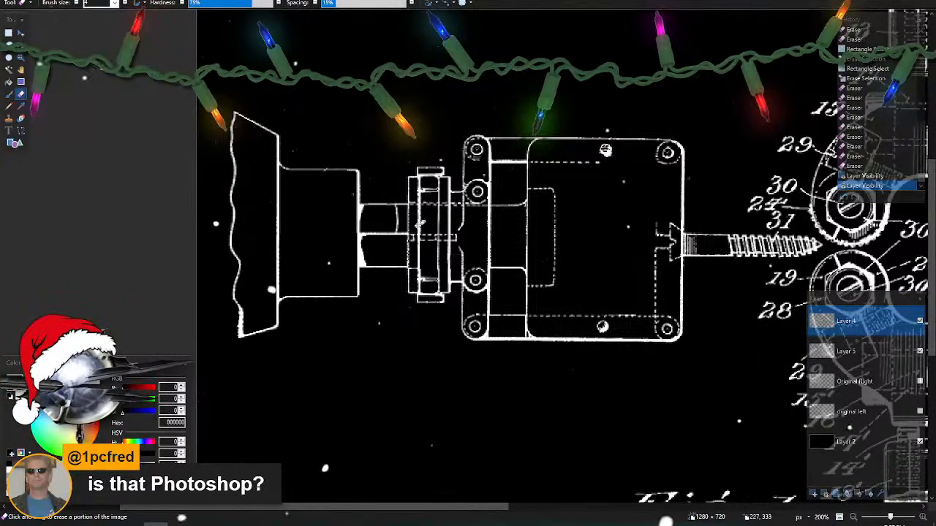
{"action": "scroll", "coordinate": [459, 247], "scroll_direction": "down", "scroll_amount": 3}
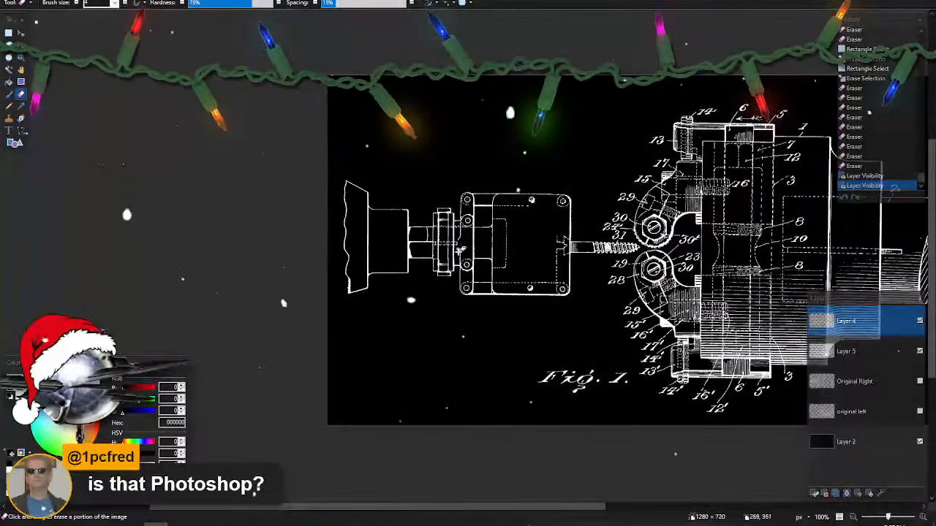
{"action": "scroll", "coordinate": [459, 253], "scroll_direction": "left", "scroll_amount": 3}
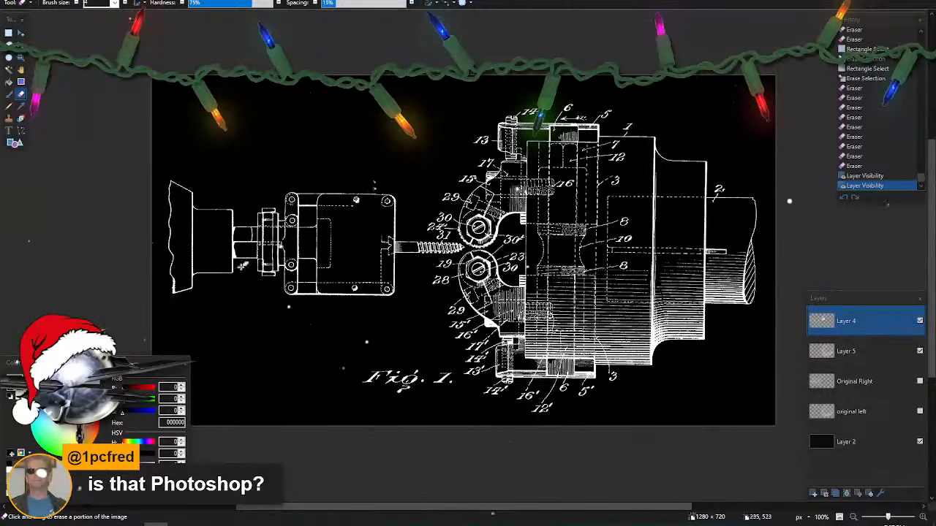
{"action": "scroll", "coordinate": [788, 415], "scroll_direction": "down", "scroll_amount": 1}
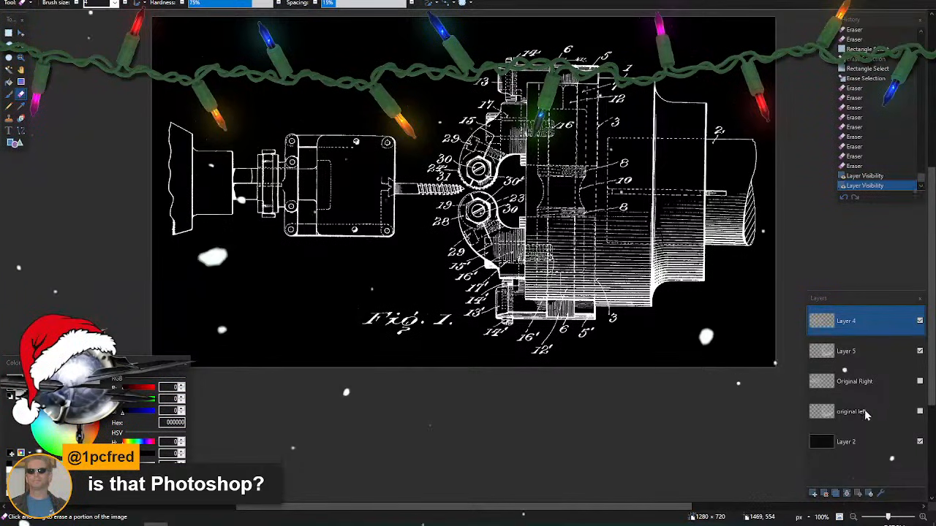
{"action": "scroll", "coordinate": [606, 305], "scroll_direction": "up", "scroll_amount": 1}
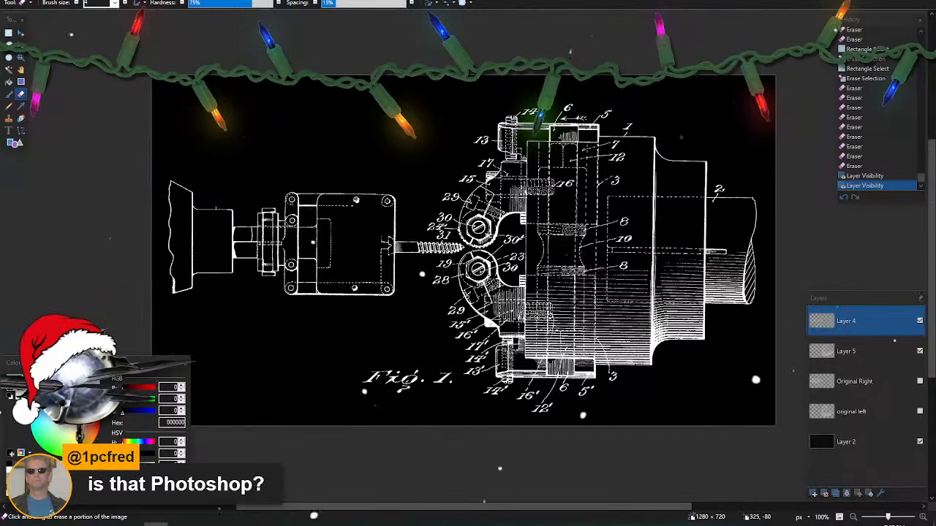
{"action": "left_click", "coordinate": [156, 1]}
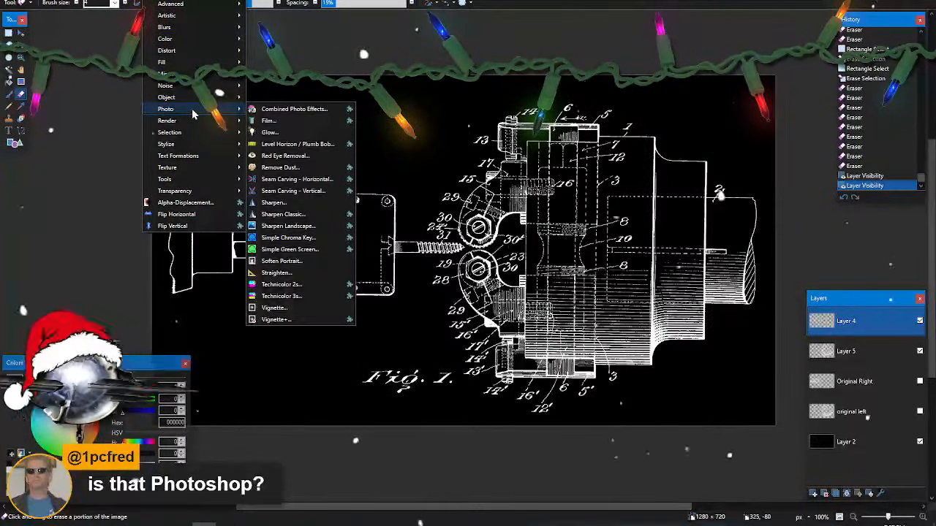
{"action": "mouse_move", "coordinate": [197, 156]}
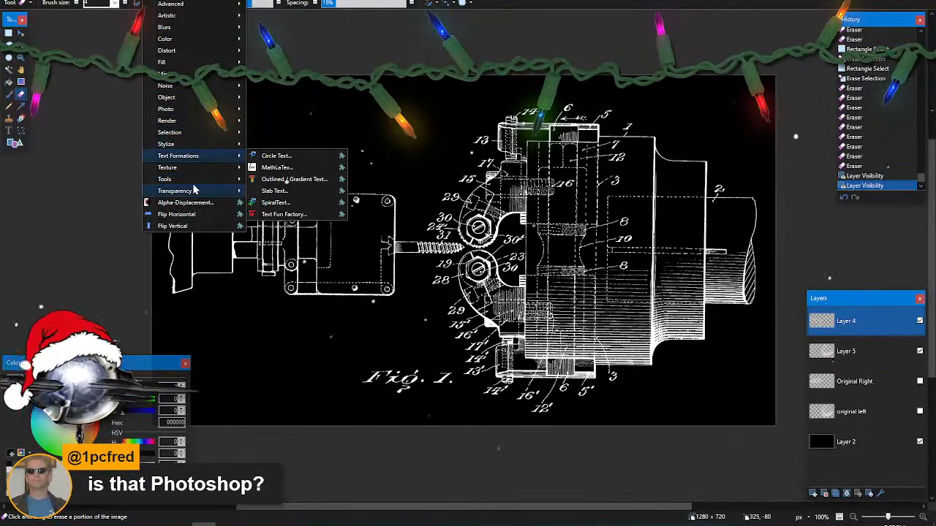
{"action": "mouse_move", "coordinate": [194, 190]}
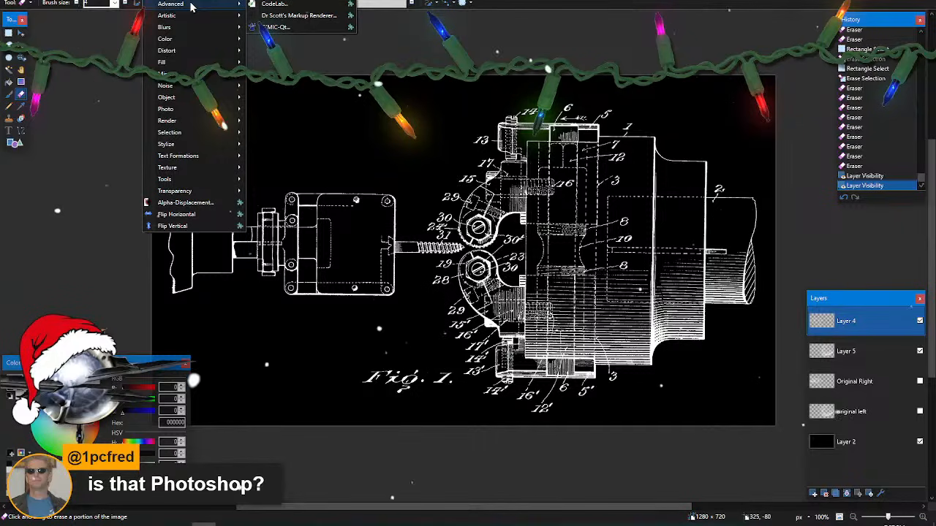
{"action": "mouse_move", "coordinate": [176, 98]}
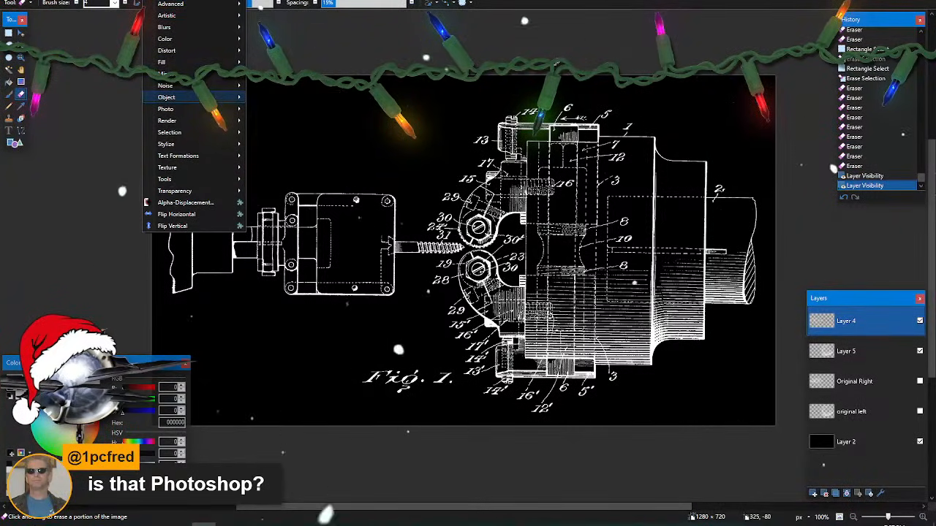
{"action": "key", "text": "Escape"}
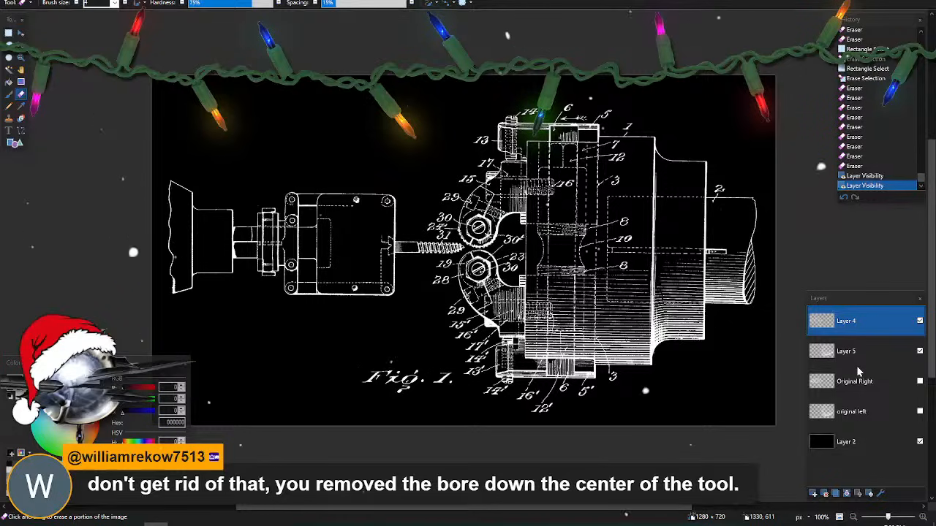
- Toggle the Original Right layer to check the tool's centre bore against the original, leaving the layer visible
{"action": "left_click", "coordinate": [920, 381]}
{"action": "left_click", "coordinate": [920, 383]}
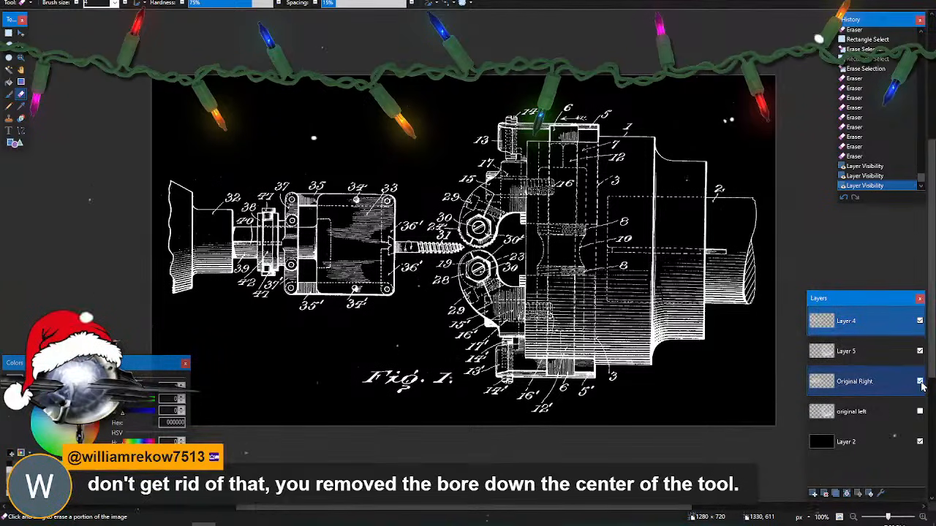
{"action": "scroll", "coordinate": [453, 300], "scroll_direction": "up", "scroll_amount": 3}
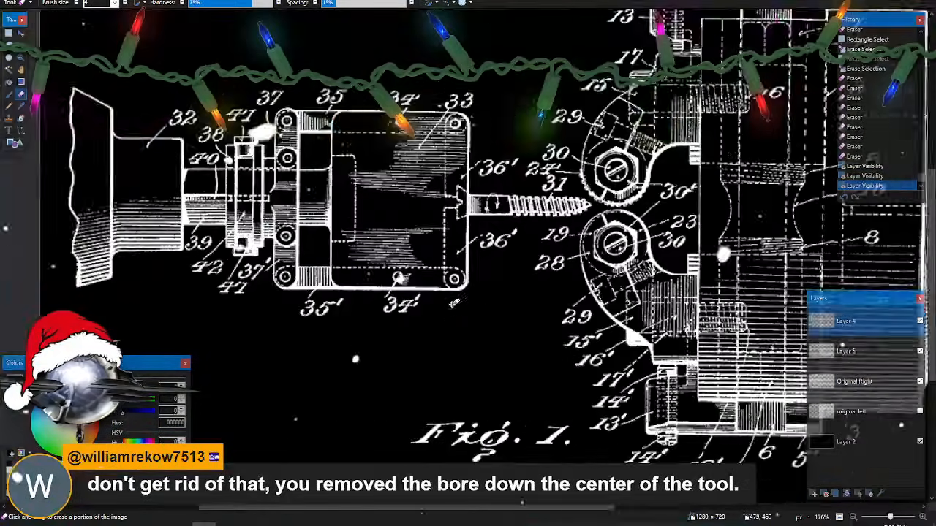
{"action": "scroll", "coordinate": [453, 300], "scroll_direction": "up", "scroll_amount": 3}
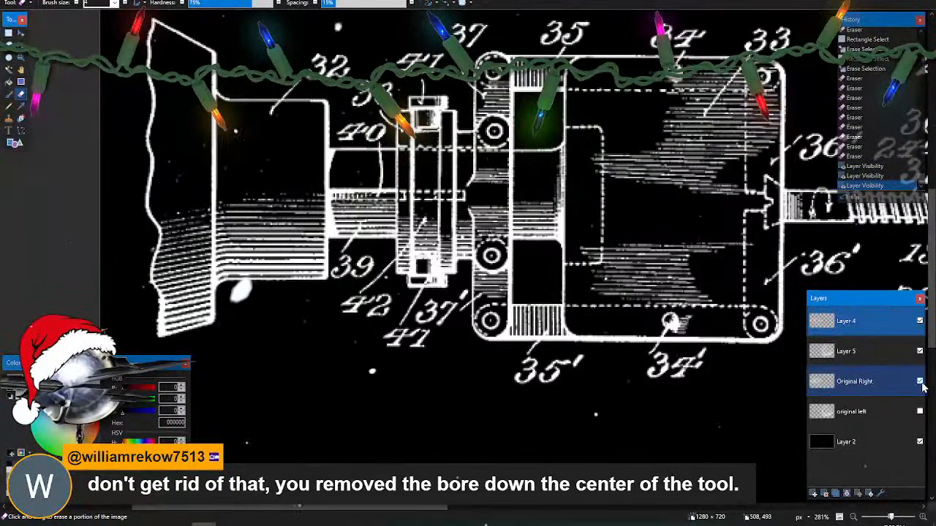
{"action": "left_click", "coordinate": [920, 382]}
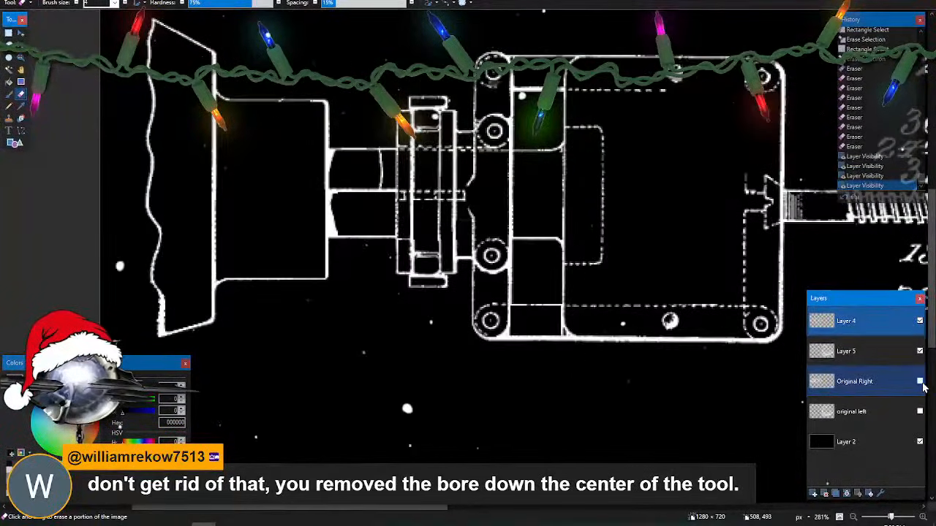
{"action": "left_click", "coordinate": [920, 382]}
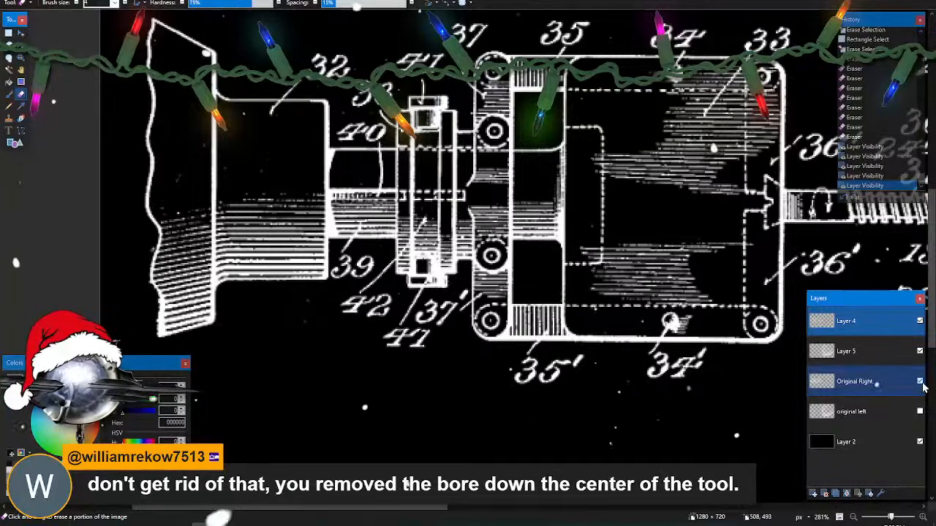
- Compare the cleaned cylinder, coupling and square housing with the original scan by switching the Original Right layer's visibility, leaving the layer hidden
{"action": "left_click", "coordinate": [920, 383]}
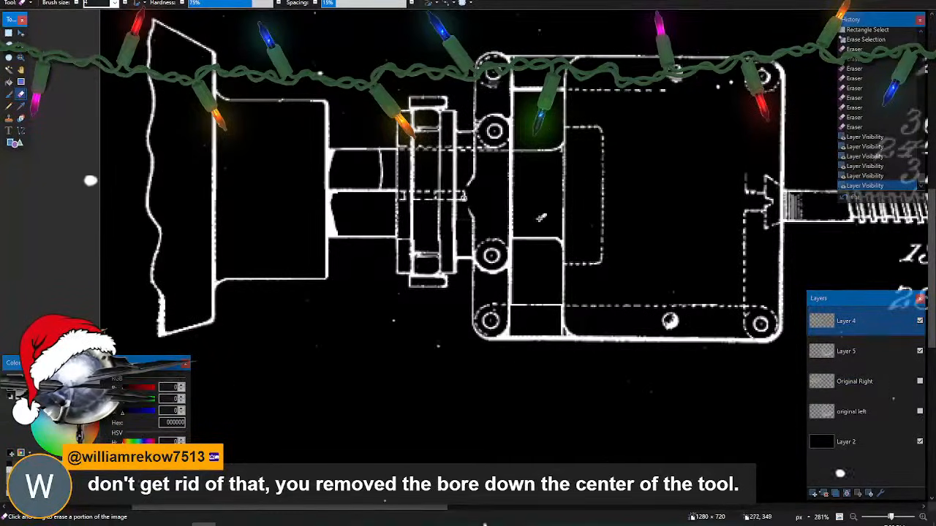
{"action": "left_click", "coordinate": [919, 382]}
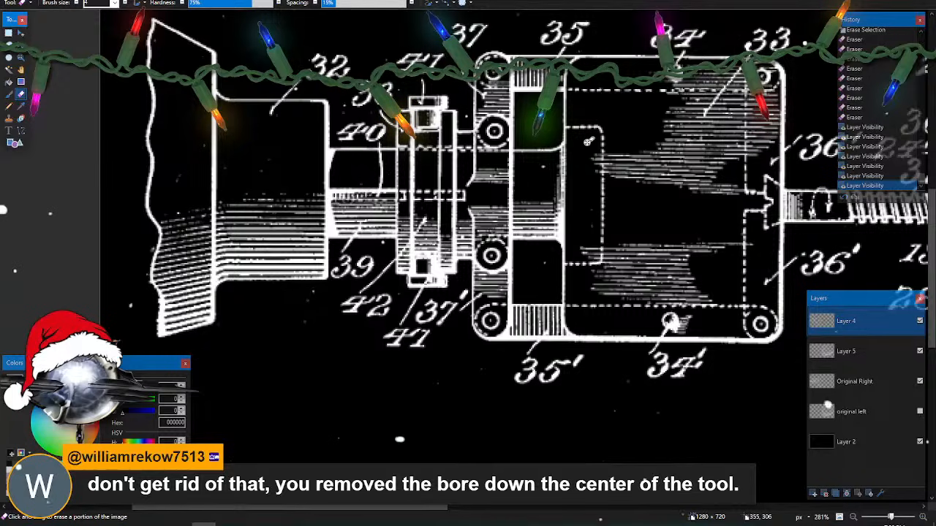
{"action": "scroll", "coordinate": [614, 202], "scroll_direction": "right", "scroll_amount": 5}
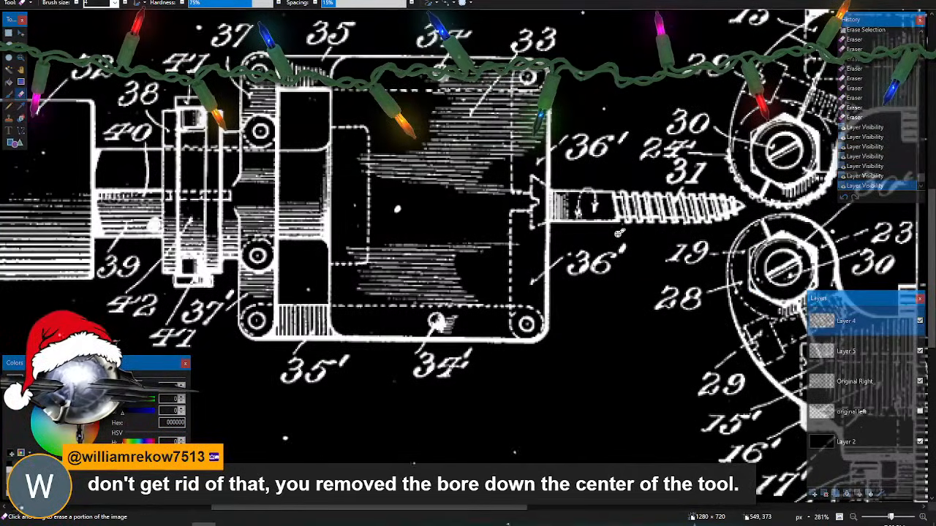
{"action": "scroll", "coordinate": [619, 233], "scroll_direction": "left", "scroll_amount": 4}
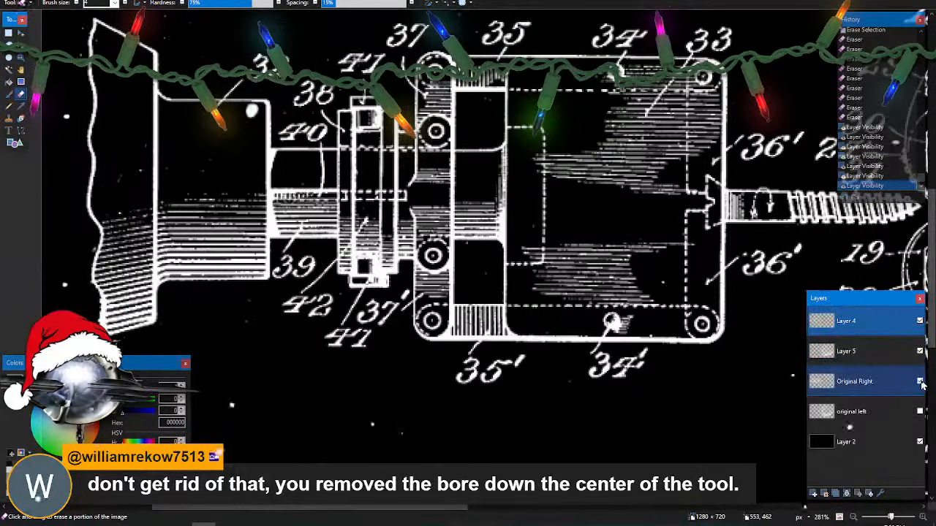
{"action": "left_click", "coordinate": [920, 382]}
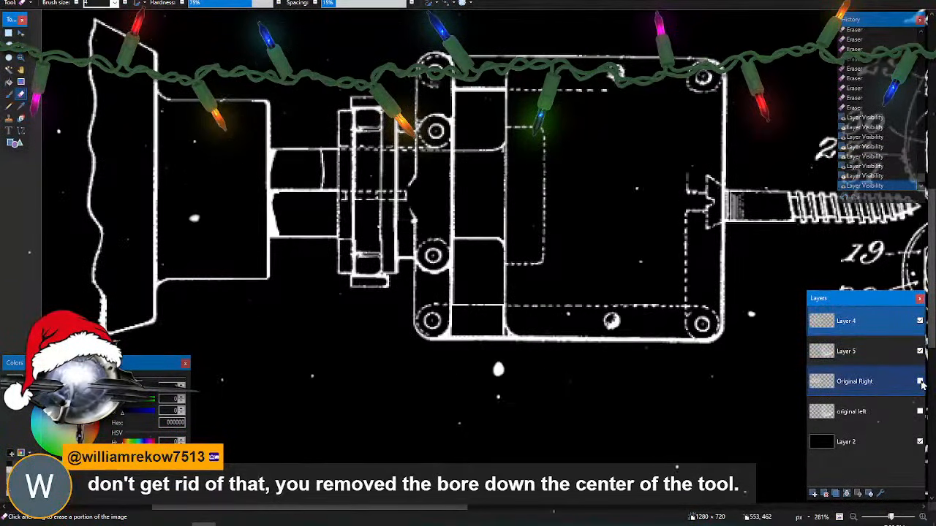
{"action": "left_click", "coordinate": [920, 382]}
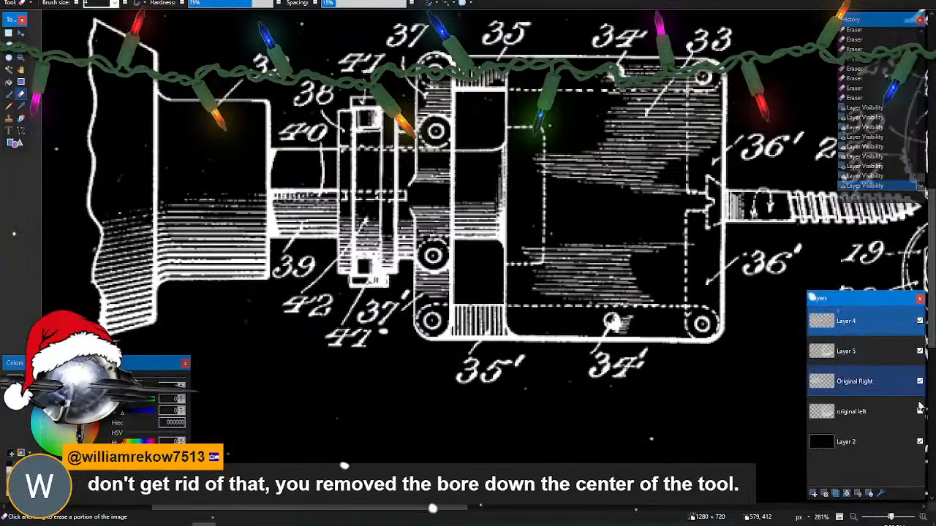
{"action": "left_click", "coordinate": [920, 382]}
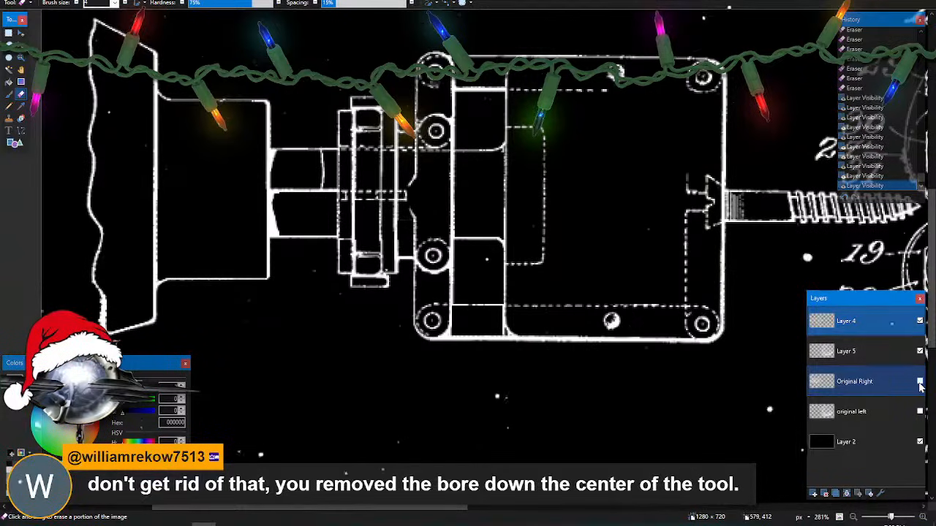
- Erase the remaining curved leader line inside the upper half of the shaft between the cylinder and the coupling
{"action": "scroll", "coordinate": [391, 259], "scroll_direction": "up", "scroll_amount": 5}
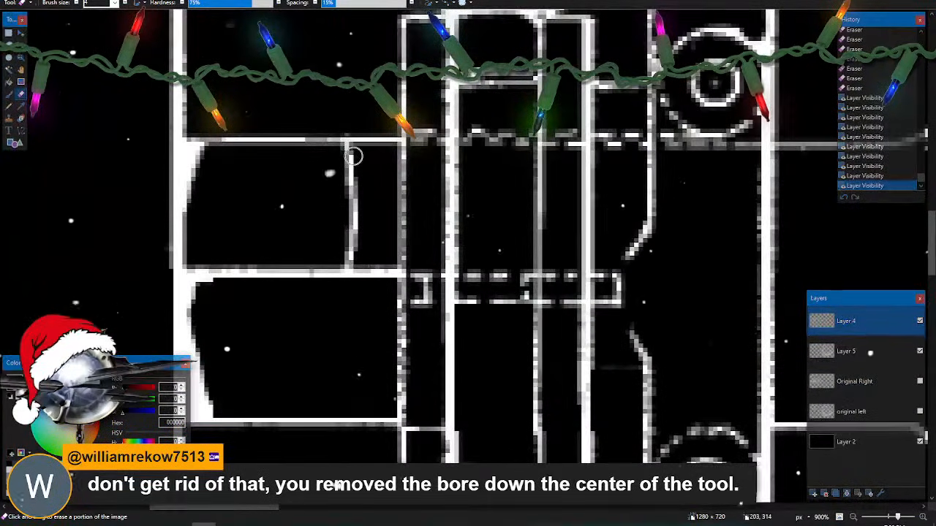
{"action": "mouse_move", "coordinate": [348, 171]}
{"action": "left_mouse_down"}
{"action": "mouse_move", "coordinate": [355, 202]}
{"action": "mouse_move", "coordinate": [346, 259]}
{"action": "left_mouse_up"}
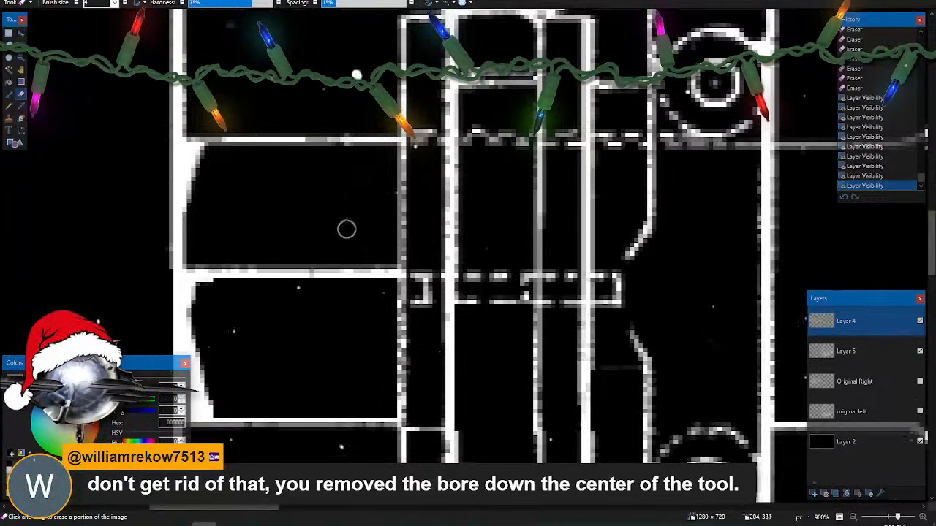
{"action": "left_click_drag", "start_coordinate": [347, 214], "coordinate": [338, 206]}
- Draw a thin horizontal white line about 51 px long across the shaft, continuing the bore's lower dashed edge to the cylinder face
{"action": "scroll", "coordinate": [339, 207], "scroll_direction": "down", "scroll_amount": 2}
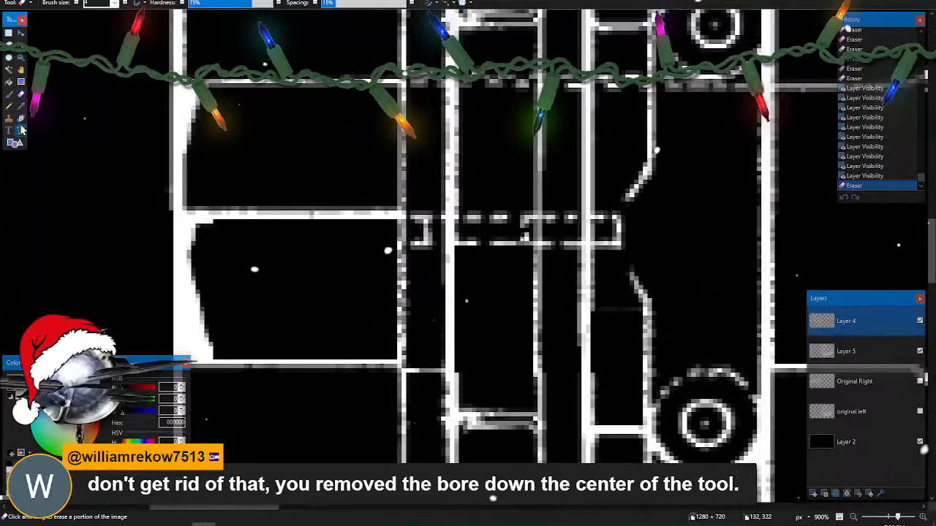
{"action": "left_click", "coordinate": [21, 130]}
{"action": "key", "text": "x"}
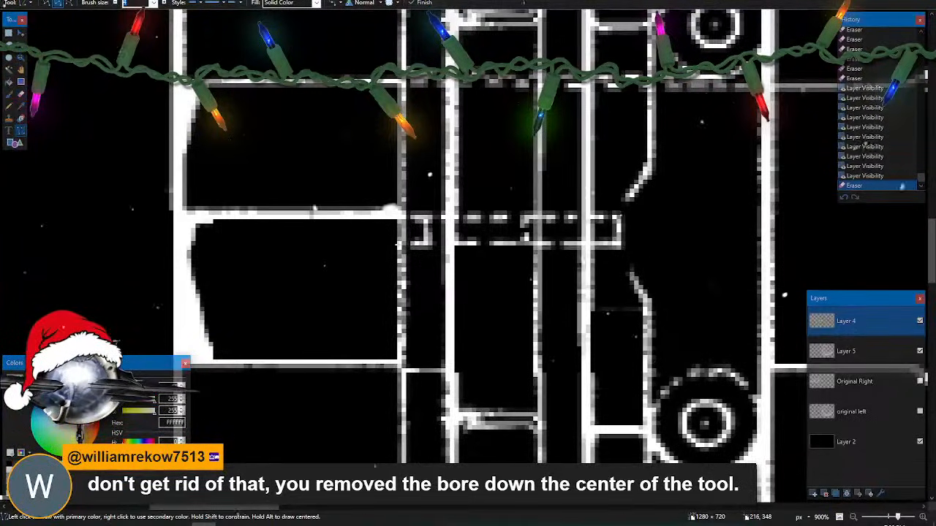
{"action": "left_click_drag", "start_coordinate": [399, 242], "coordinate": [179, 242]}
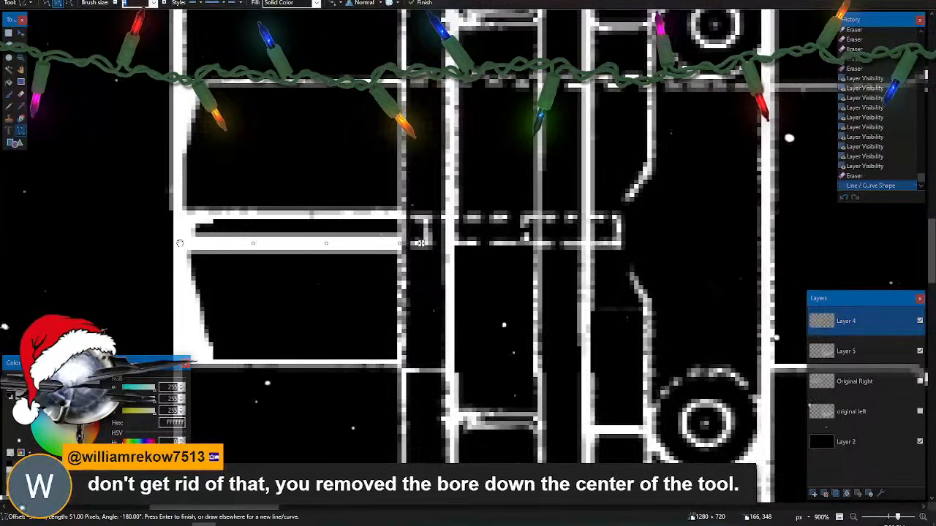
{"action": "key", "text": "bracketleft"}
{"action": "key", "text": "bracketleft"}
{"action": "key", "text": "Return"}
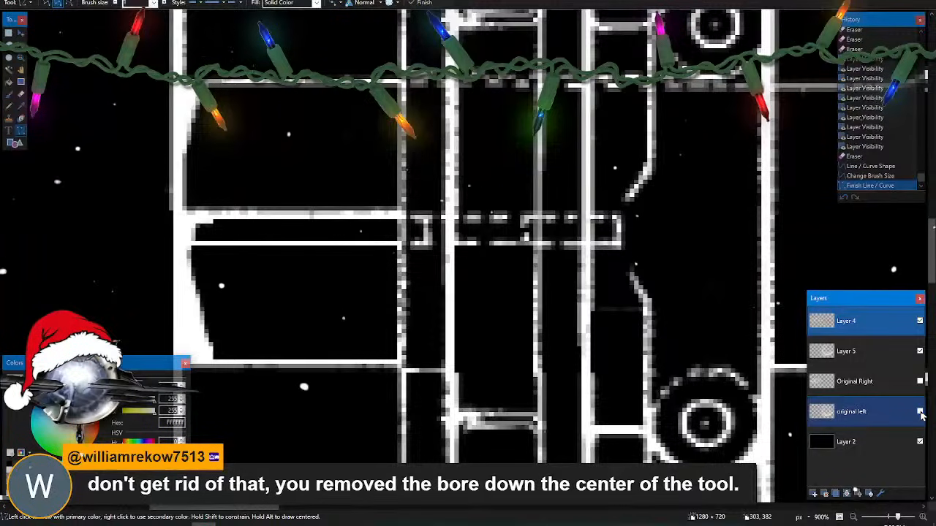
- Check the new bore line against the scan using the original left and Original Right layers, leaving both hidden
{"action": "left_click", "coordinate": [920, 412]}
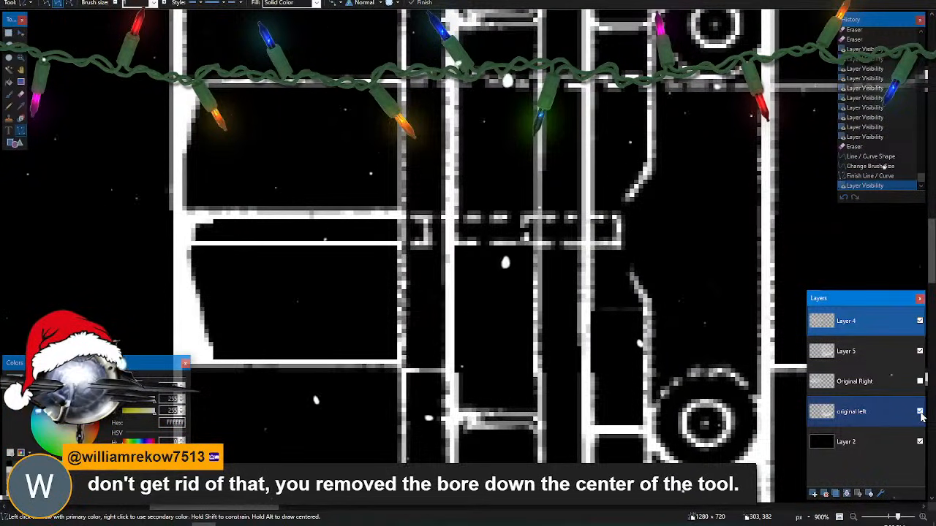
{"action": "left_click", "coordinate": [919, 381]}
{"action": "left_click", "coordinate": [920, 381]}
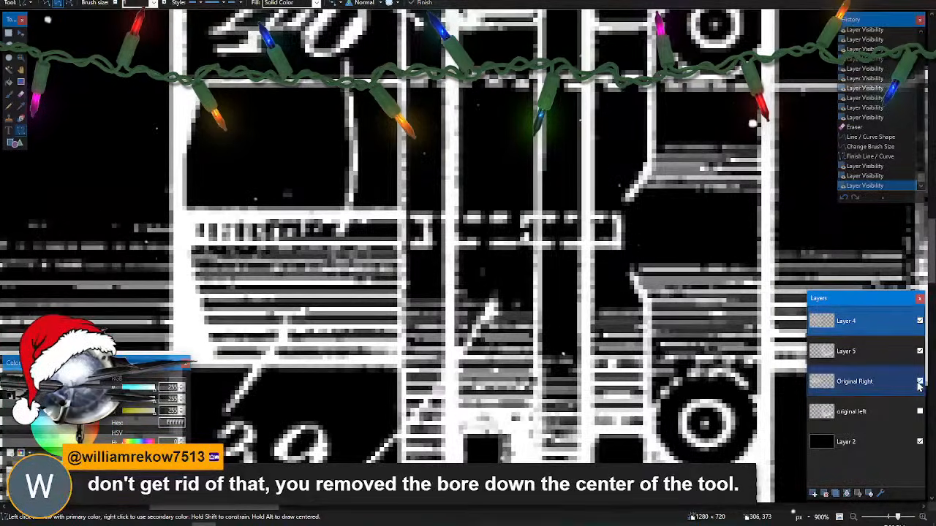
{"action": "left_click", "coordinate": [918, 384]}
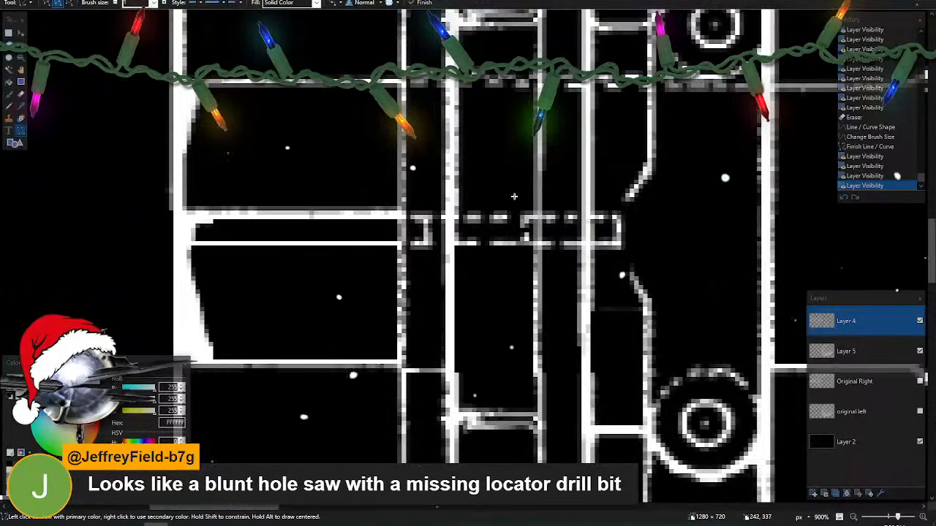
- Review the whole Fig. 1 drawing, from the cleaned tool to the uncleaned cutter head, rollers and drive shaft
{"action": "scroll", "coordinate": [513, 196], "scroll_direction": "down", "scroll_amount": 8}
{"action": "scroll", "coordinate": [514, 196], "scroll_direction": "down", "scroll_amount": 2}
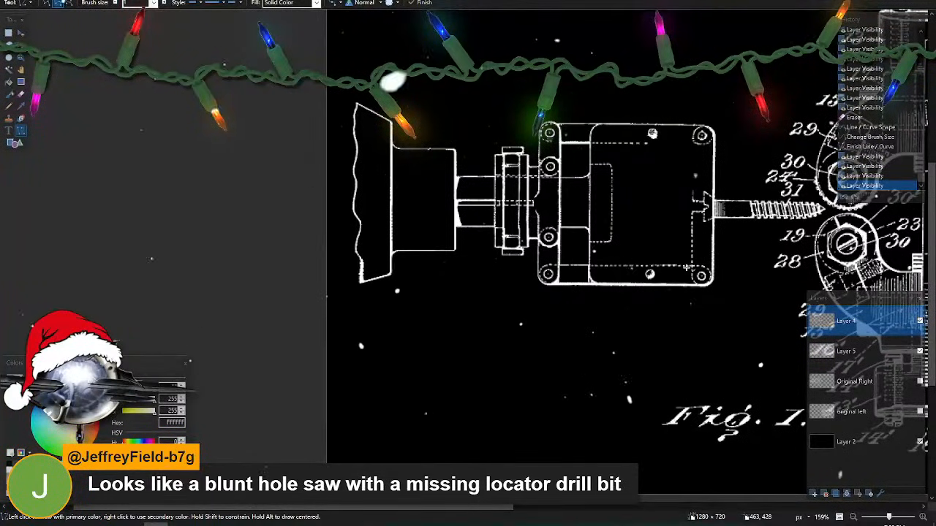
{"action": "scroll", "coordinate": [685, 267], "scroll_direction": "right", "scroll_amount": 5}
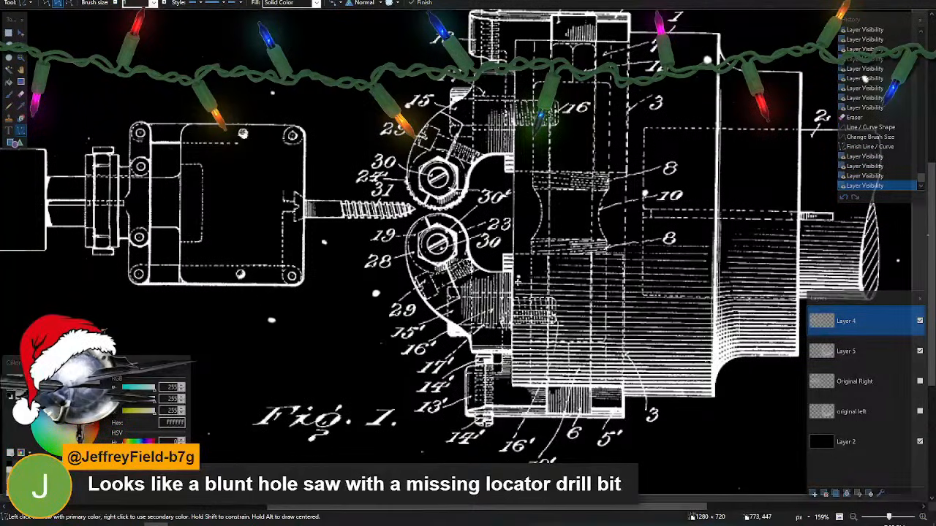
{"action": "scroll", "coordinate": [517, 282], "scroll_direction": "left", "scroll_amount": 3}
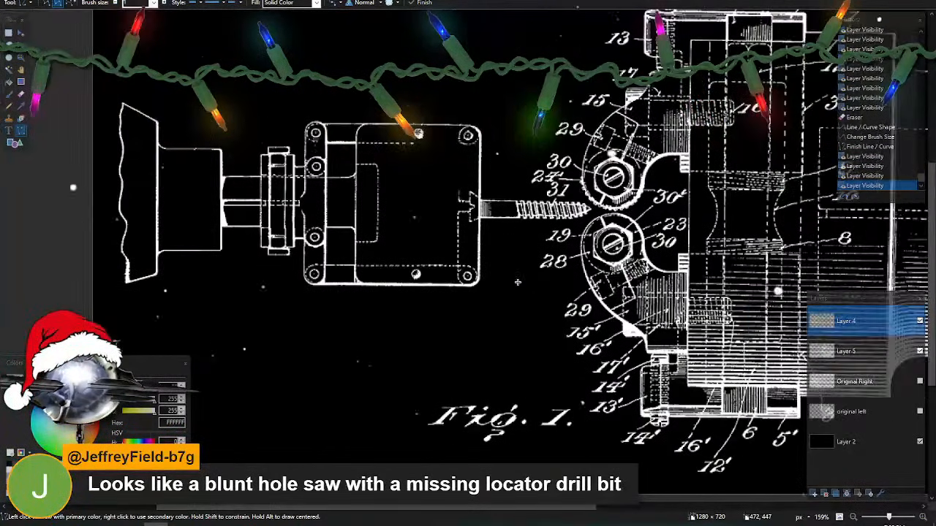
{"action": "scroll", "coordinate": [517, 283], "scroll_direction": "right", "scroll_amount": 7}
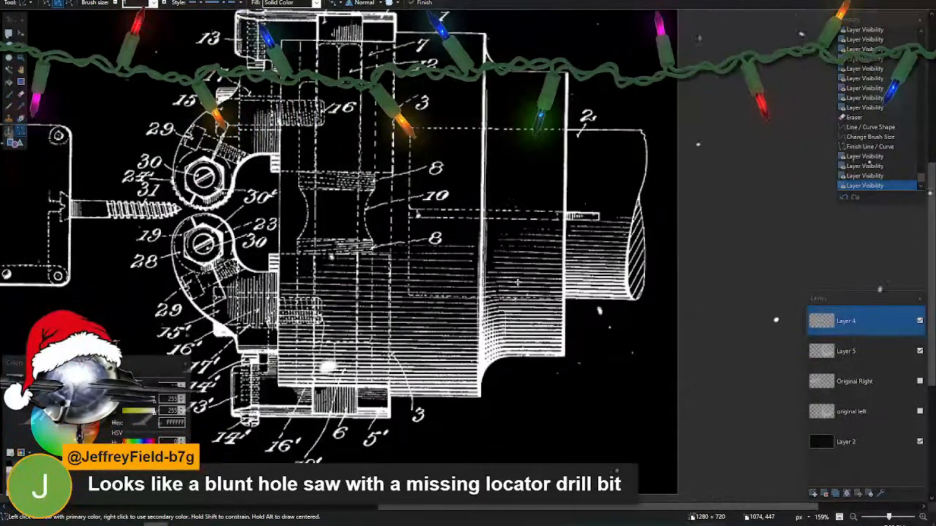
{"action": "scroll", "coordinate": [516, 282], "scroll_direction": "left", "scroll_amount": 7}
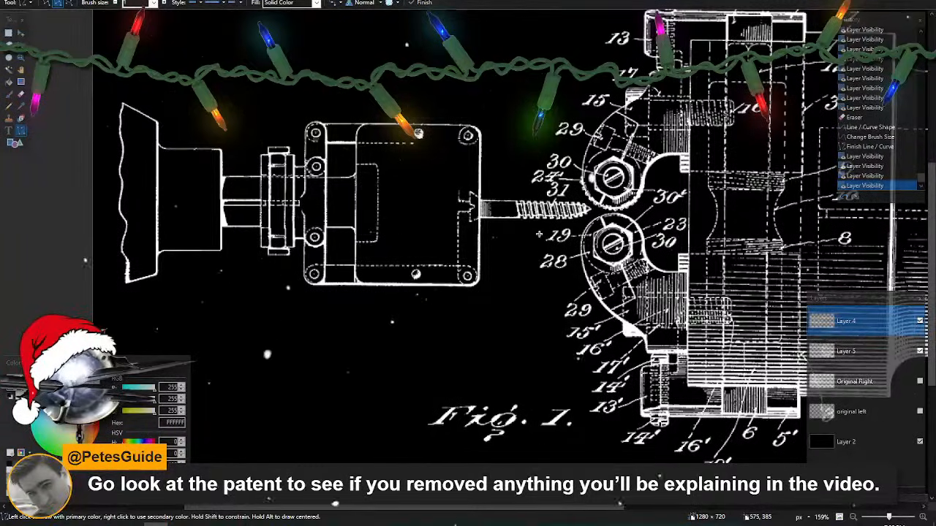
{"action": "scroll", "coordinate": [538, 234], "scroll_direction": "down", "scroll_amount": 4}
{"action": "scroll", "coordinate": [538, 242], "scroll_direction": "right", "scroll_amount": 3}
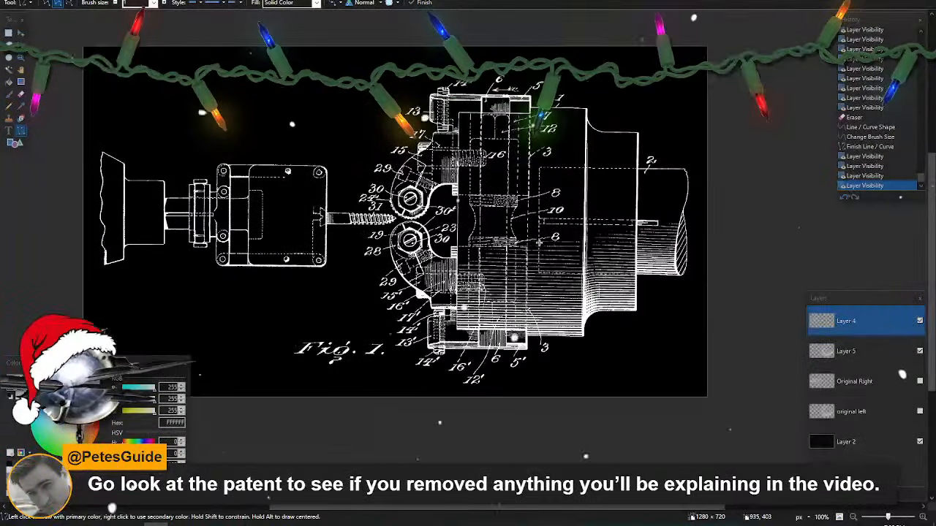
{"action": "scroll", "coordinate": [783, 155], "scroll_direction": "left", "scroll_amount": 3}
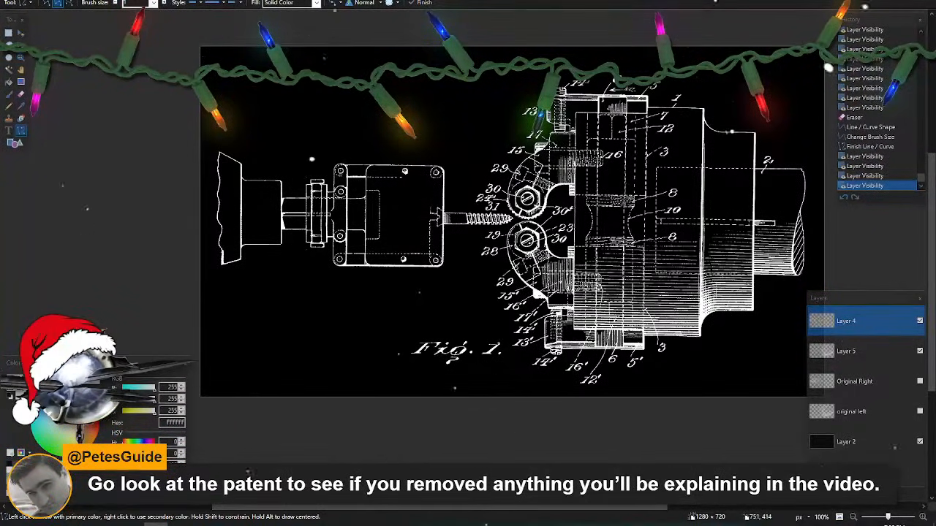
{"action": "scroll", "coordinate": [616, 279], "scroll_direction": "up", "scroll_amount": 5}
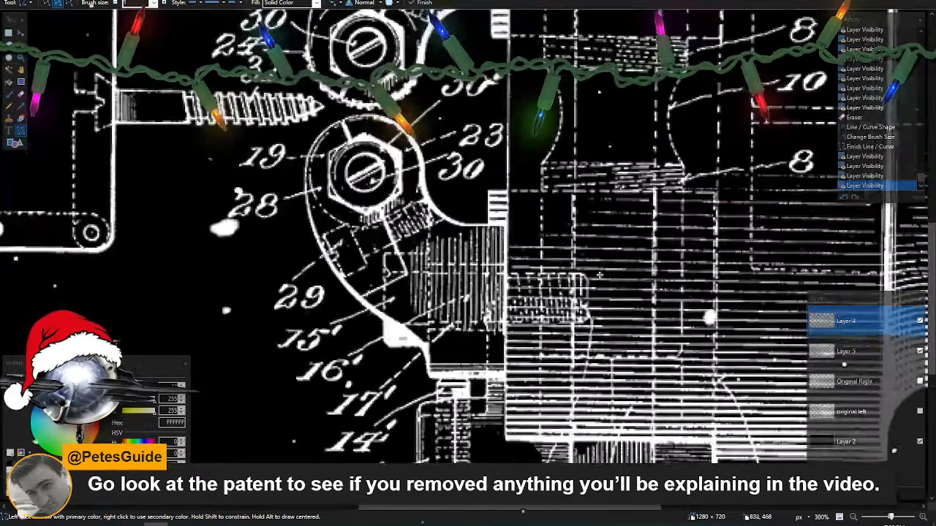
{"action": "scroll", "coordinate": [553, 274], "scroll_direction": "up", "scroll_amount": 3}
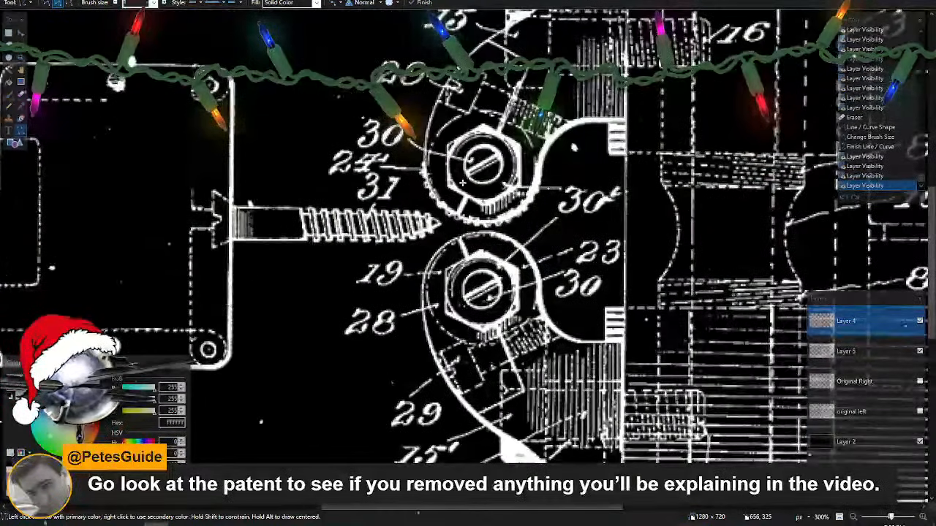
- Switch to the patent PDF in Vivaldi and look through its drawing sheets for the mechanism's details
{"action": "key", "text": "alt+Tab"}
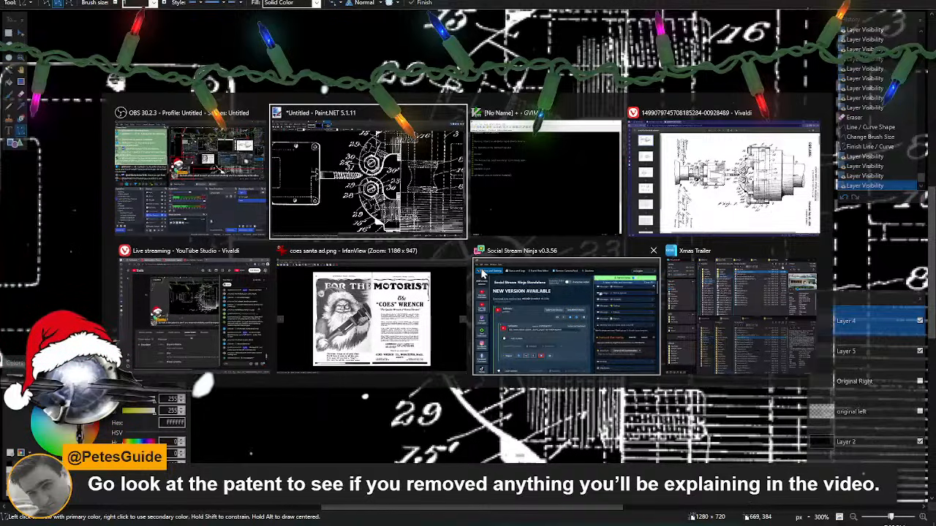
{"action": "key", "text": "alt+Tab"}
{"action": "scroll", "coordinate": [577, 266], "scroll_direction": "down", "scroll_amount": 5}
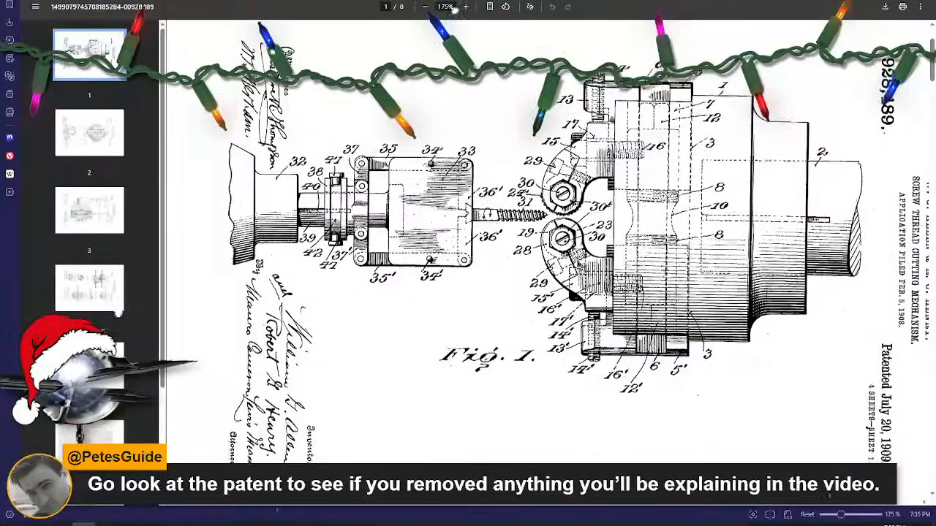
{"action": "scroll", "coordinate": [578, 265], "scroll_direction": "down", "scroll_amount": 10}
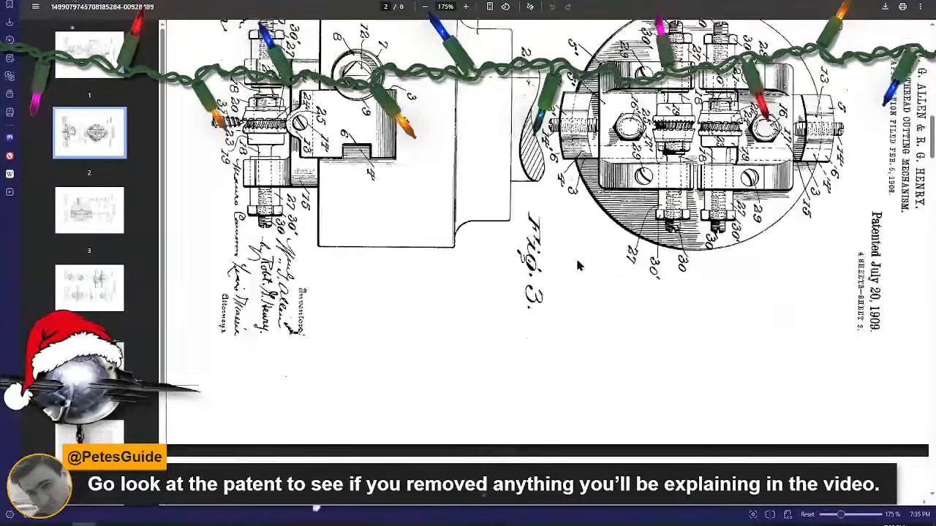
{"action": "scroll", "coordinate": [577, 265], "scroll_direction": "down", "scroll_amount": 15}
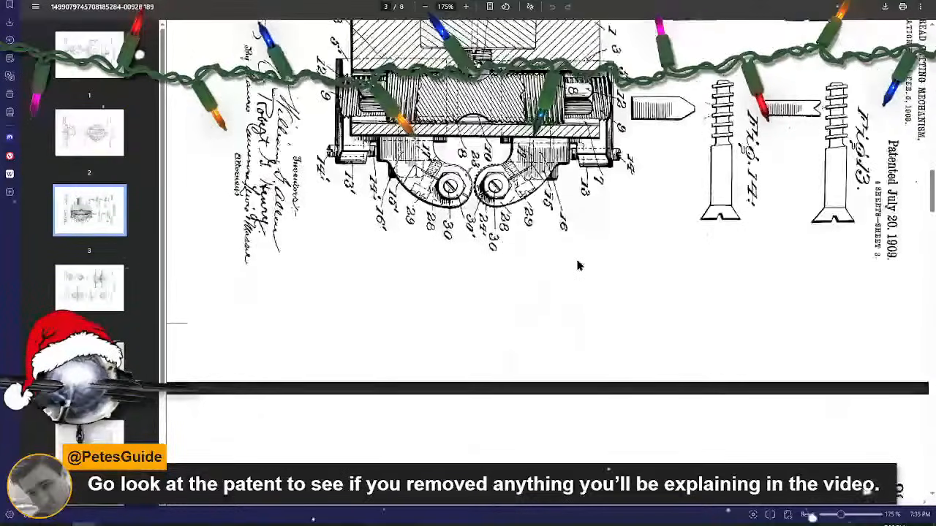
{"action": "scroll", "coordinate": [577, 265], "scroll_direction": "down", "scroll_amount": 8}
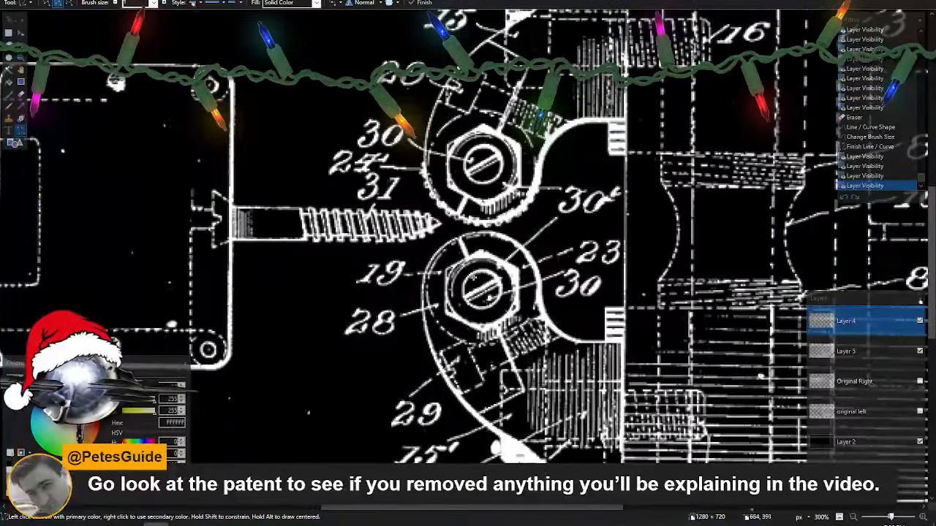
- Show the Original Right layer in Paint.NET to review the numbered housing and screw, and switch to the Coes wrench advertisement in IrfanView
{"action": "scroll", "coordinate": [409, 288], "scroll_direction": "left", "scroll_amount": 5}
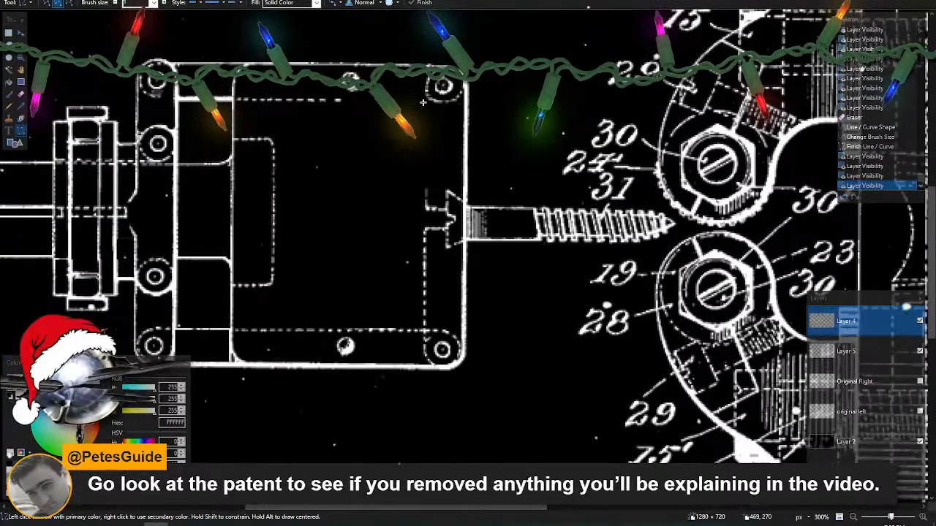
{"action": "left_click", "coordinate": [920, 381]}
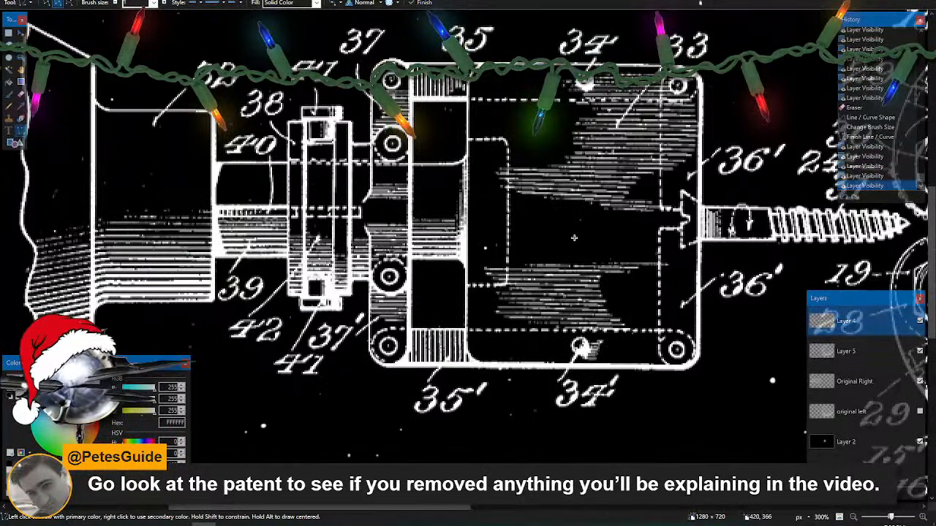
{"action": "scroll", "coordinate": [590, 377], "scroll_direction": "right", "scroll_amount": 6}
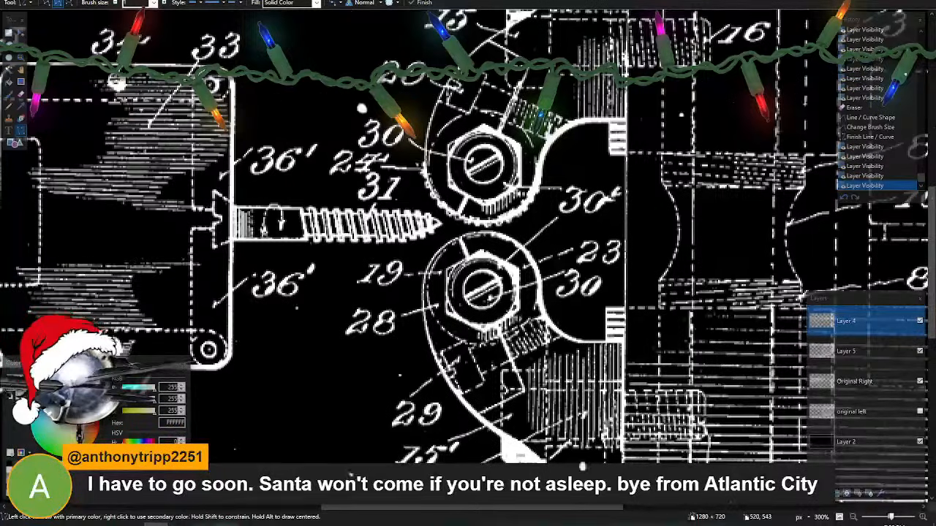
{"action": "key", "text": "alt+Tab"}
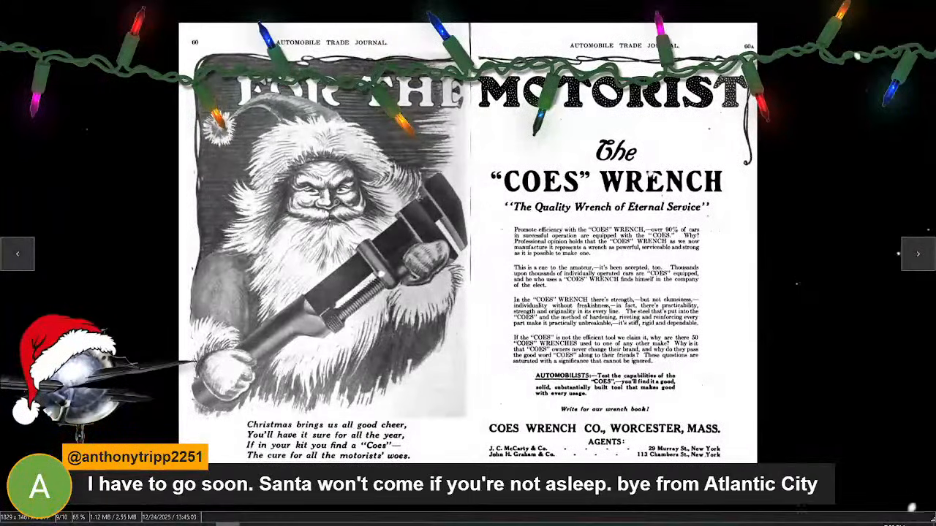
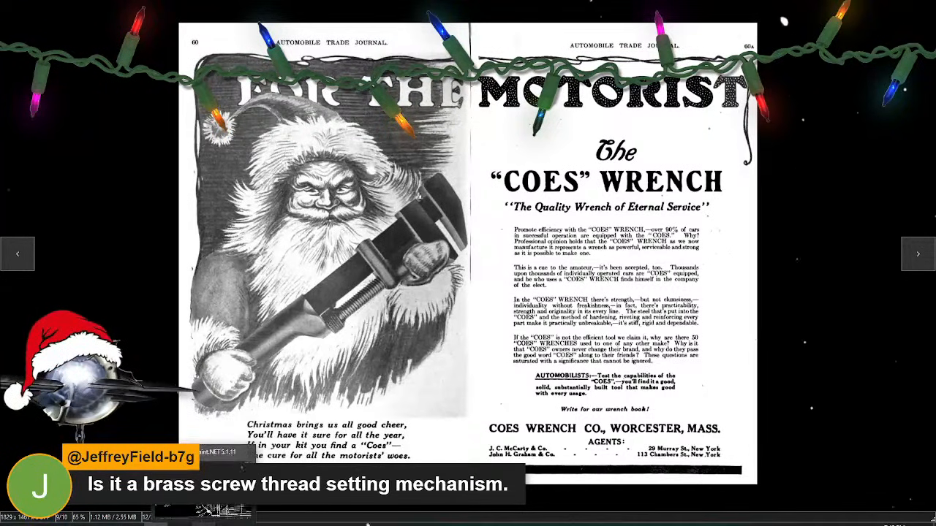
- Switch to Paint.NET and view the whole Fig. 1 drawing with its numbered parts
{"action": "key", "text": "alt+Tab"}
{"action": "scroll", "coordinate": [342, 406], "scroll_direction": "down", "scroll_amount": 5}
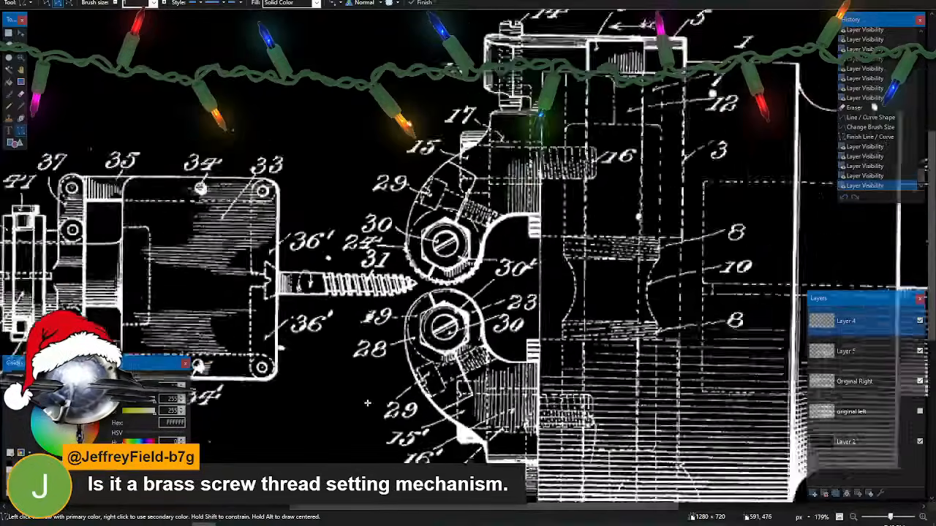
{"action": "scroll", "coordinate": [367, 403], "scroll_direction": "down", "scroll_amount": 2}
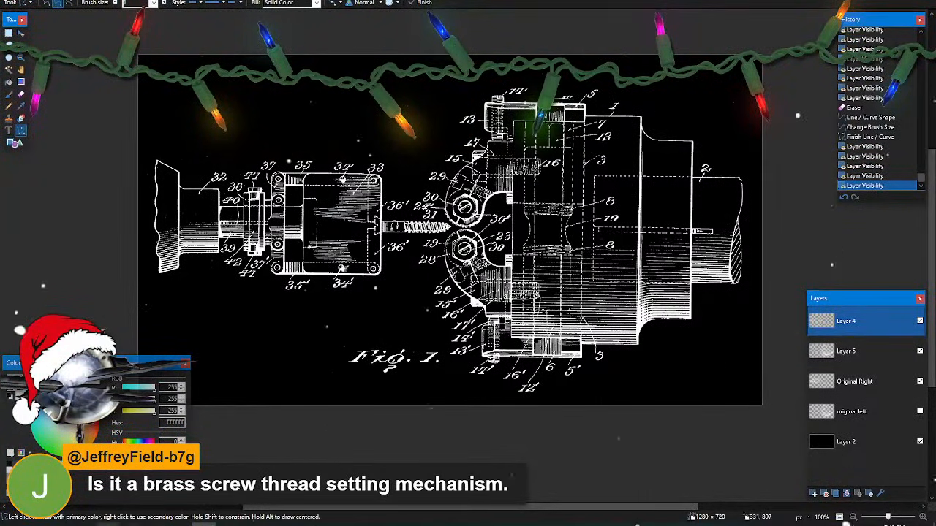
- Switch to the patent PDF in Vivaldi and rotate the sheet with Figs. 5 to 10 upright
{"action": "left_click", "coordinate": [84, 524]}
{"action": "left_click", "coordinate": [136, 506]}
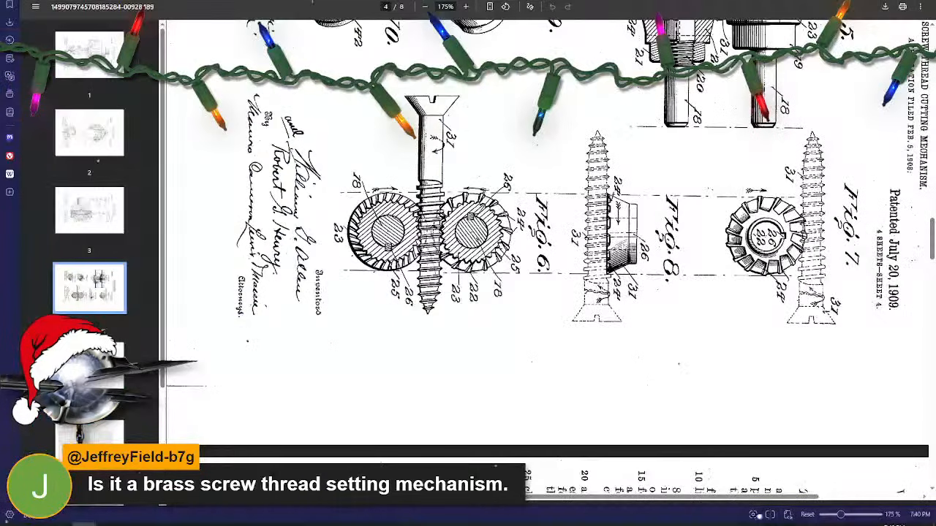
{"action": "left_click", "coordinate": [510, 8]}
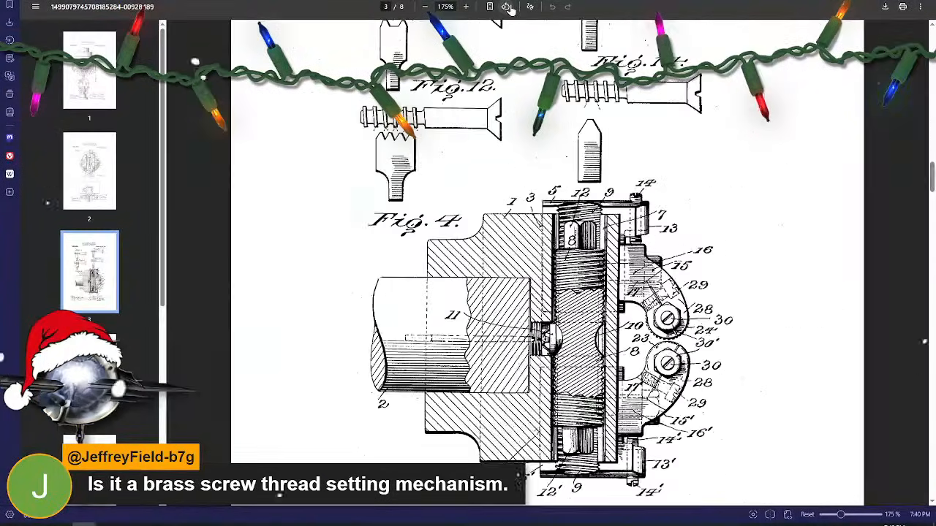
{"action": "left_click", "coordinate": [510, 8]}
{"action": "left_click", "coordinate": [510, 8]}
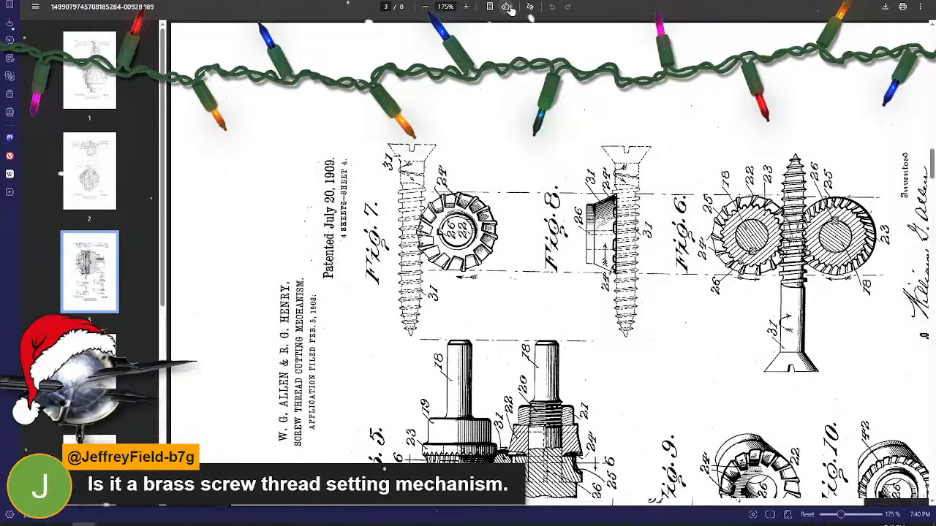
{"action": "left_click", "coordinate": [510, 8]}
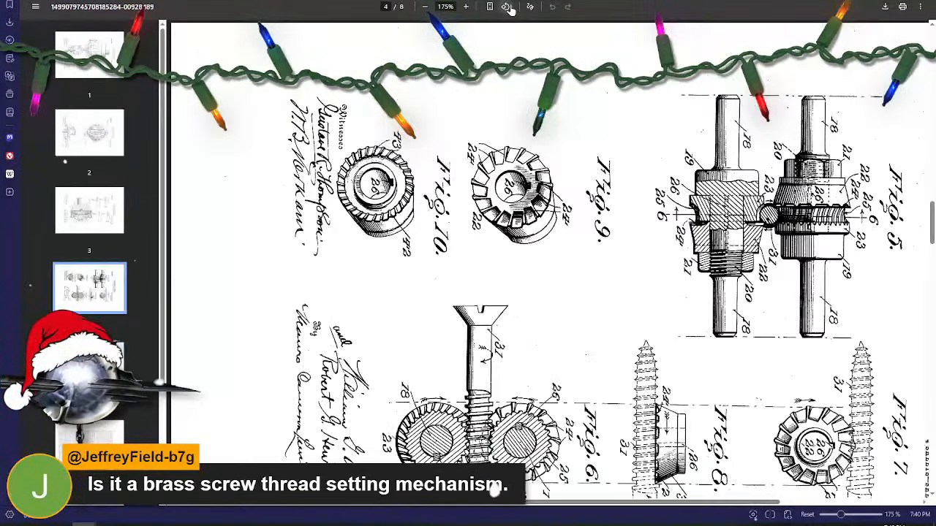
{"action": "left_click", "coordinate": [509, 8]}
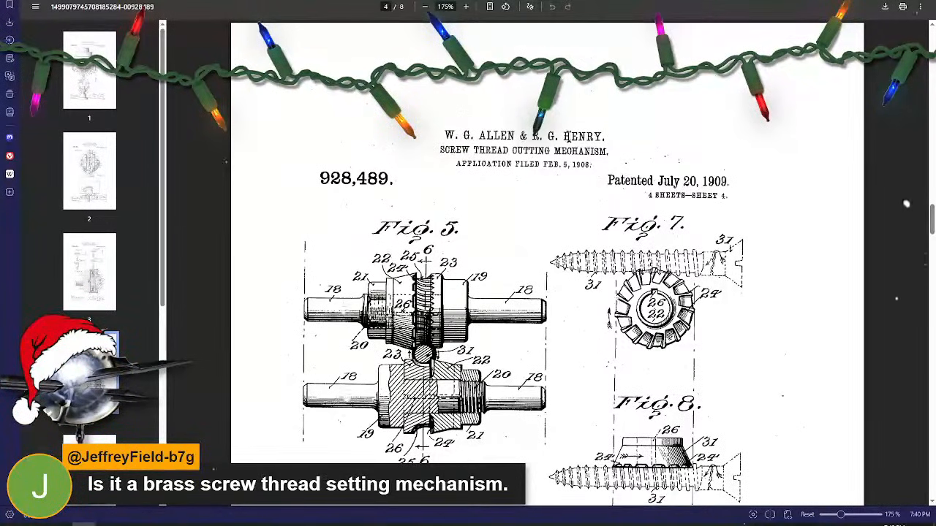
- Examine the cutter and screw details in Figs. 5 to 10 and read the patent specification's description of the mechanism
{"action": "scroll", "coordinate": [581, 338], "scroll_direction": "down", "scroll_amount": 10}
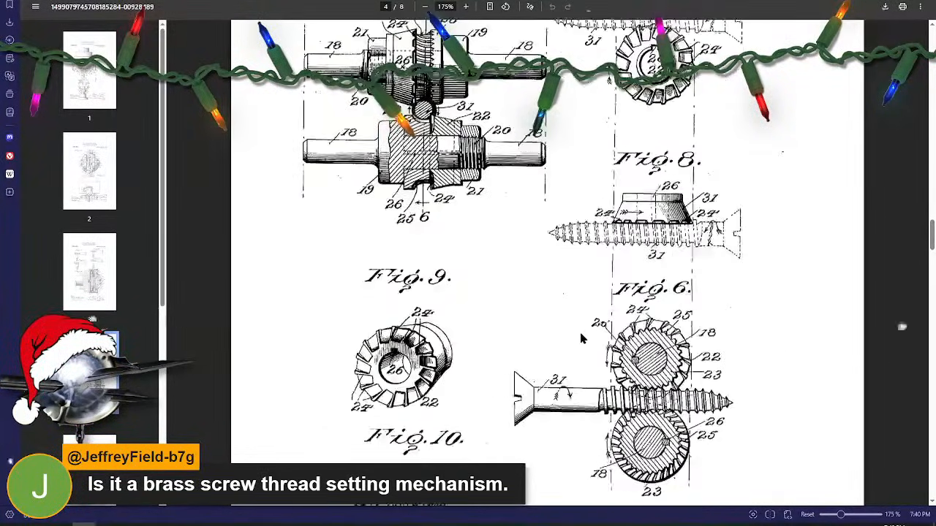
{"action": "scroll", "coordinate": [581, 338], "scroll_direction": "down", "scroll_amount": 10}
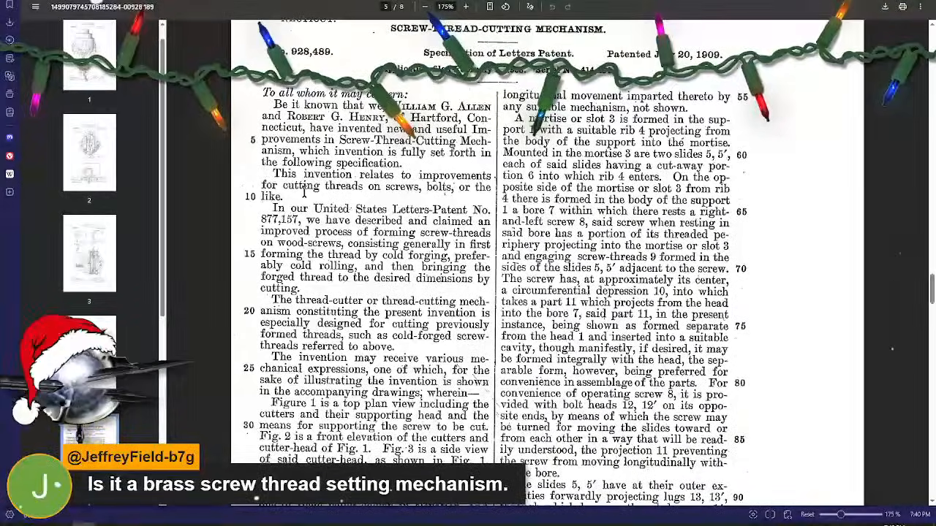
{"action": "scroll", "coordinate": [427, 249], "scroll_direction": "down", "scroll_amount": 5}
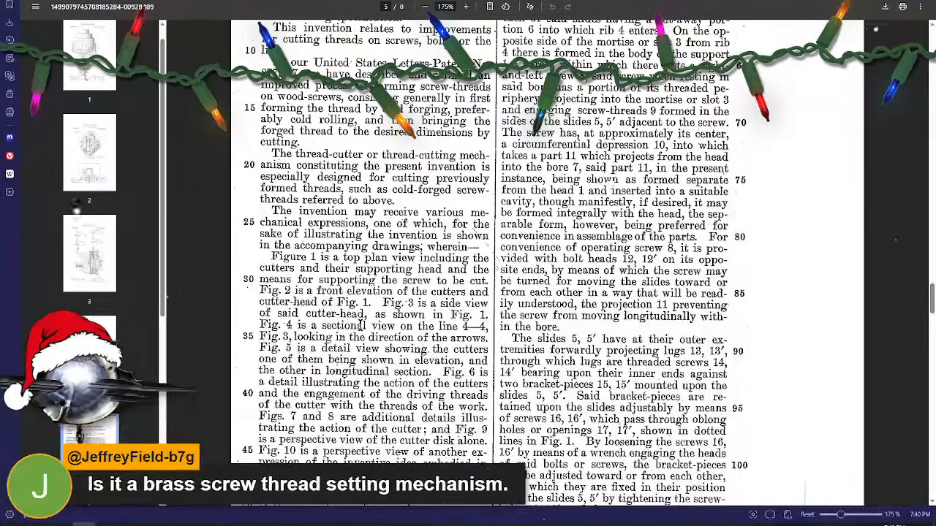
{"action": "scroll", "coordinate": [361, 325], "scroll_direction": "down", "scroll_amount": 3}
{"action": "scroll", "coordinate": [678, 248], "scroll_direction": "up", "scroll_amount": 3}
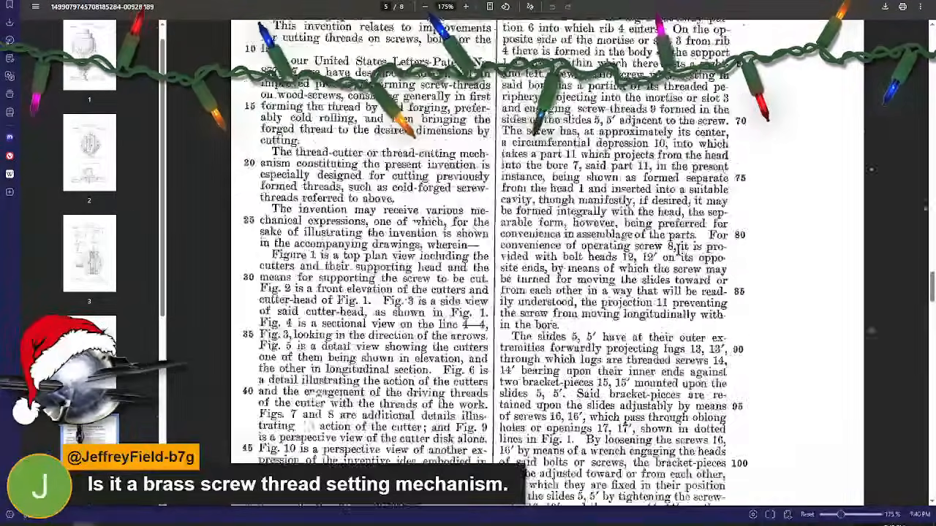
{"action": "scroll", "coordinate": [678, 248], "scroll_direction": "up", "scroll_amount": 3}
- Return to Paint.NET, compare Layer 5 and Original Right by toggling their visibility, and leave Original Right hidden
{"action": "key", "text": "alt+Tab"}
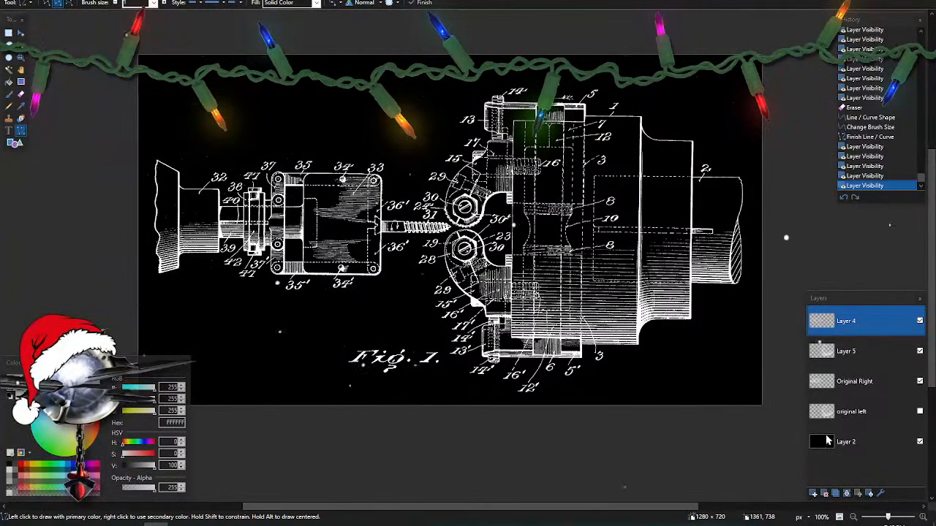
{"action": "left_click", "coordinate": [919, 351]}
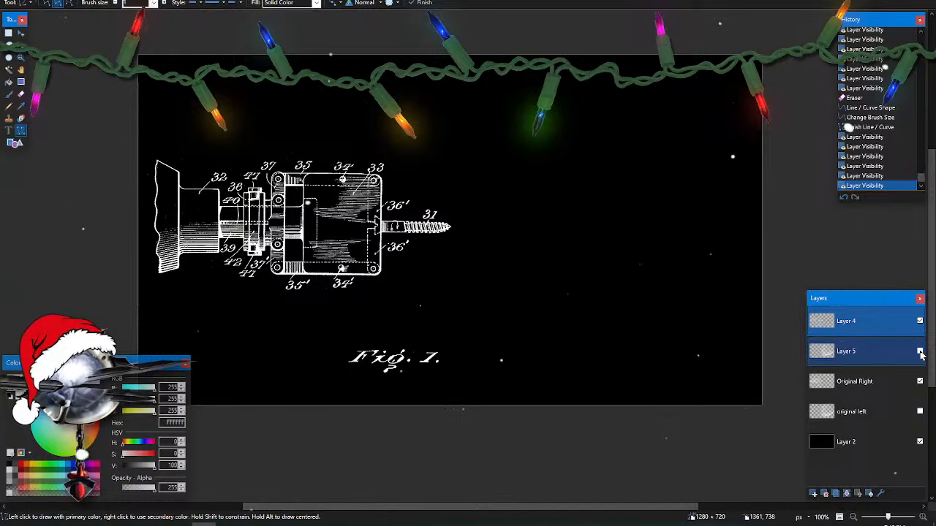
{"action": "left_click", "coordinate": [920, 382]}
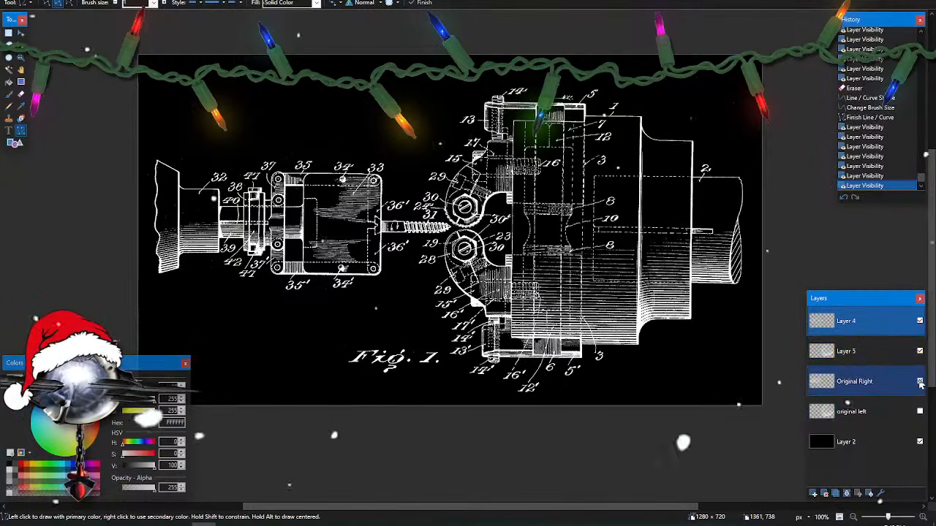
{"action": "left_click", "coordinate": [920, 382]}
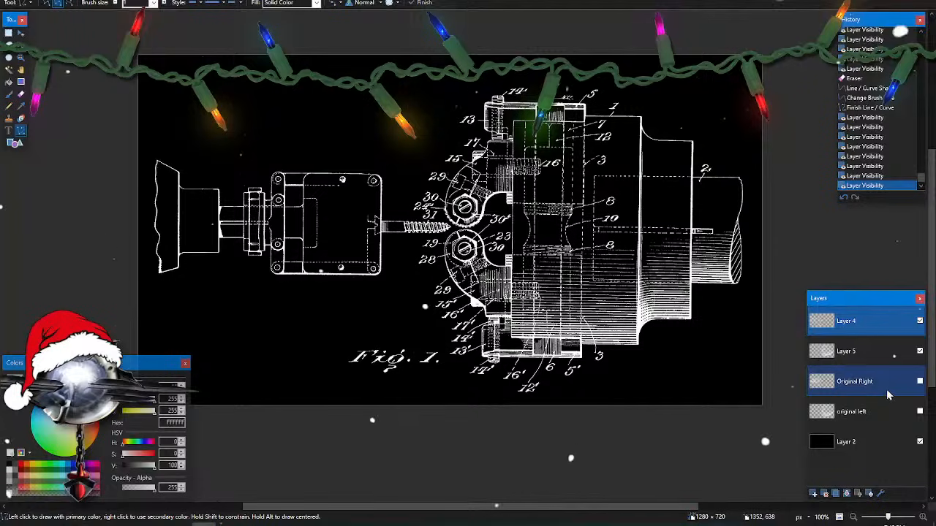
- On Layer 5, erase the end of label 29's leader line beside the upper roller arm with the Eraser at size 13
{"action": "left_click", "coordinate": [881, 349]}
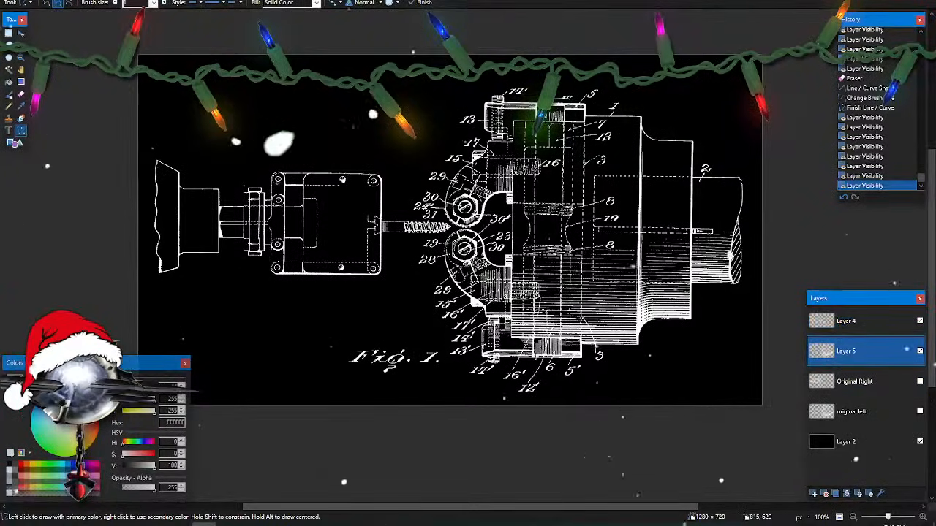
{"action": "left_click", "coordinate": [22, 100]}
{"action": "scroll", "coordinate": [348, 196], "scroll_direction": "up", "scroll_amount": 8}
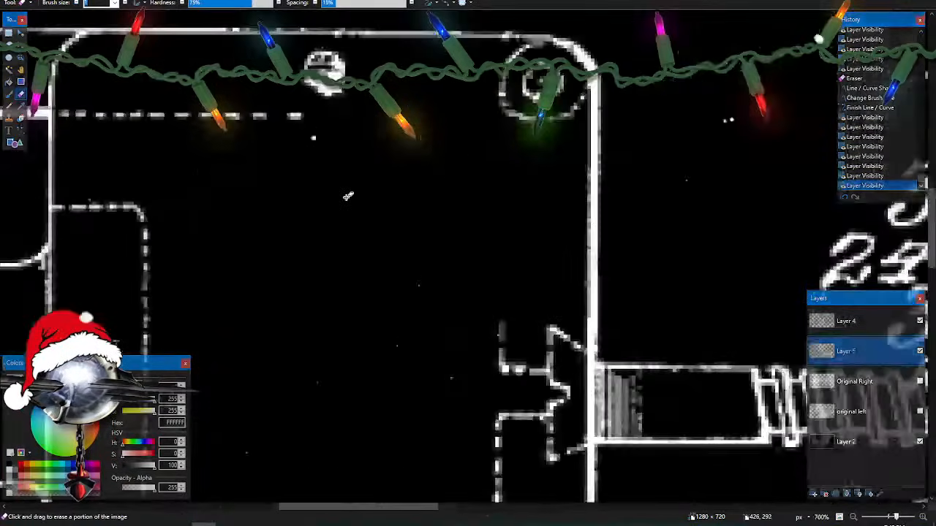
{"action": "scroll", "coordinate": [348, 196], "scroll_direction": "right", "scroll_amount": 6}
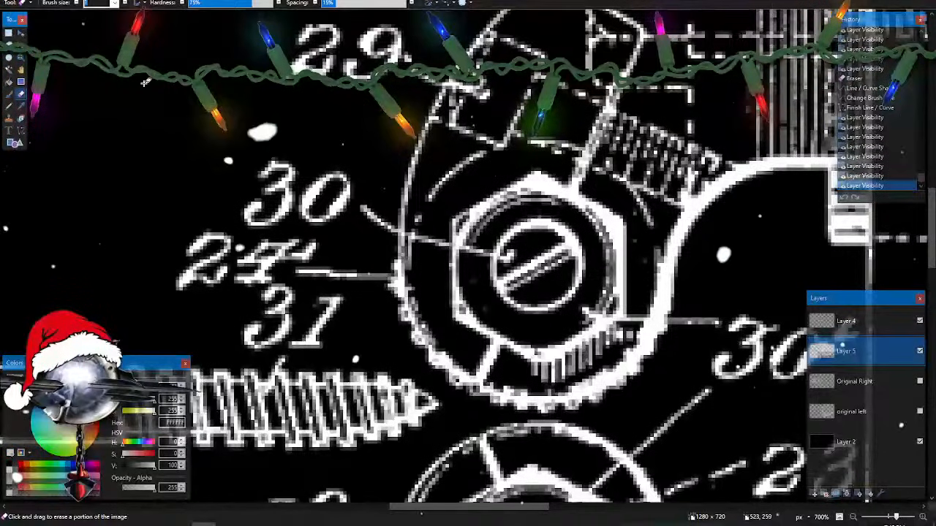
{"action": "key", "text": "bracketright"}
{"action": "key", "text": "bracketright"}
{"action": "key", "text": "bracketright"}
{"action": "key", "text": "bracketright"}
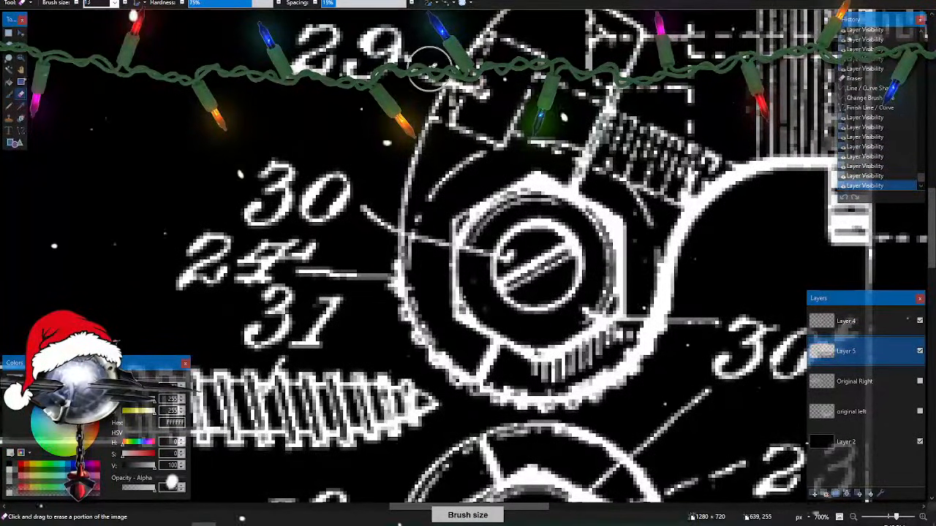
{"action": "left_click", "coordinate": [424, 69]}
- Erase label 30's leader line across the upper roller, hex nut and screw head, reducing the Eraser size step by step
{"action": "key", "text": "bracketleft"}
{"action": "key", "text": "bracketleft"}
{"action": "key", "text": "bracketleft"}
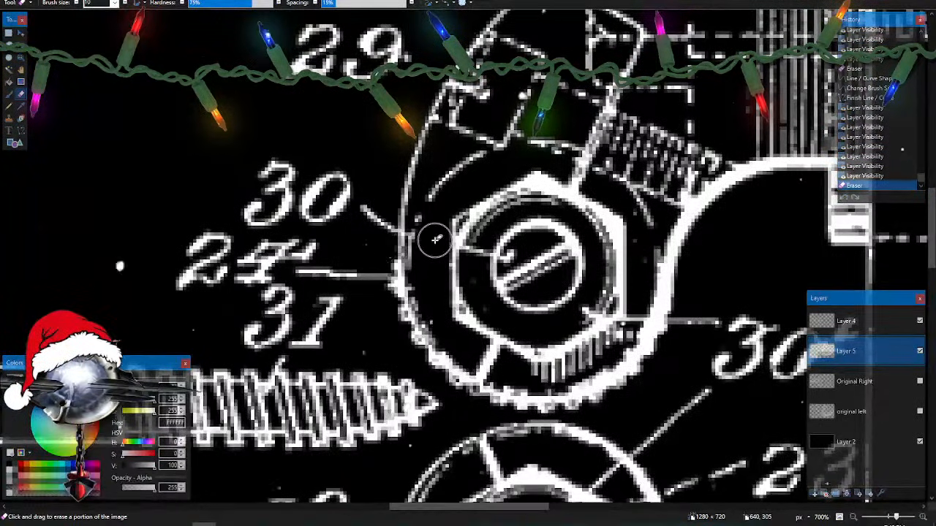
{"action": "left_click", "coordinate": [434, 236]}
{"action": "key", "text": "bracketleft"}
{"action": "key", "text": "bracketleft"}
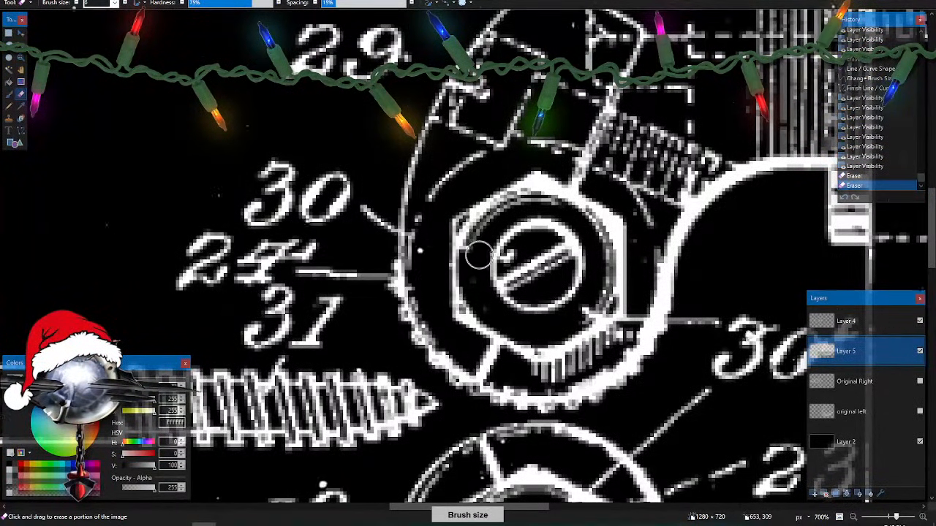
{"action": "left_click", "coordinate": [516, 252]}
{"action": "key", "text": "bracketleft"}
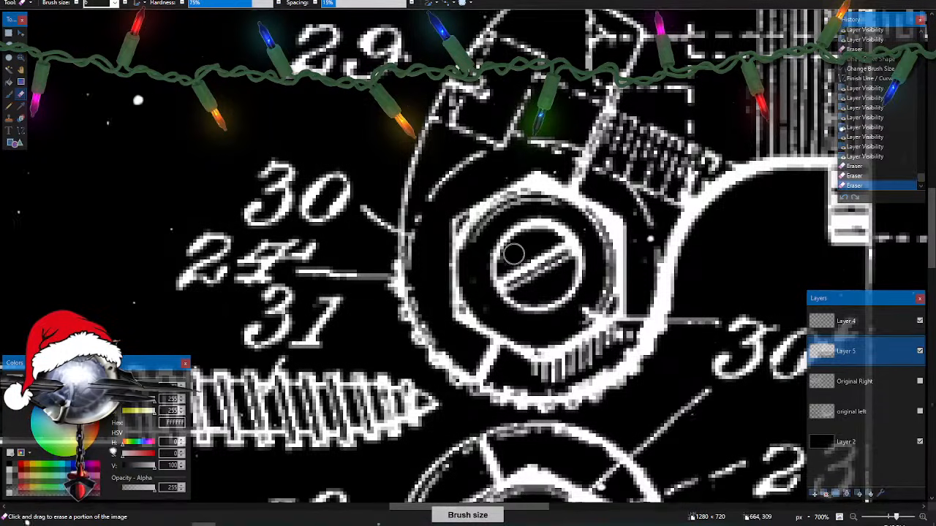
{"action": "left_click", "coordinate": [513, 254]}
- Erase label 30' leader line between the upper hex nut and roller rim, and trim leaders 30 and 24' outside the rim
{"action": "left_click_drag", "start_coordinate": [584, 307], "coordinate": [593, 311]}
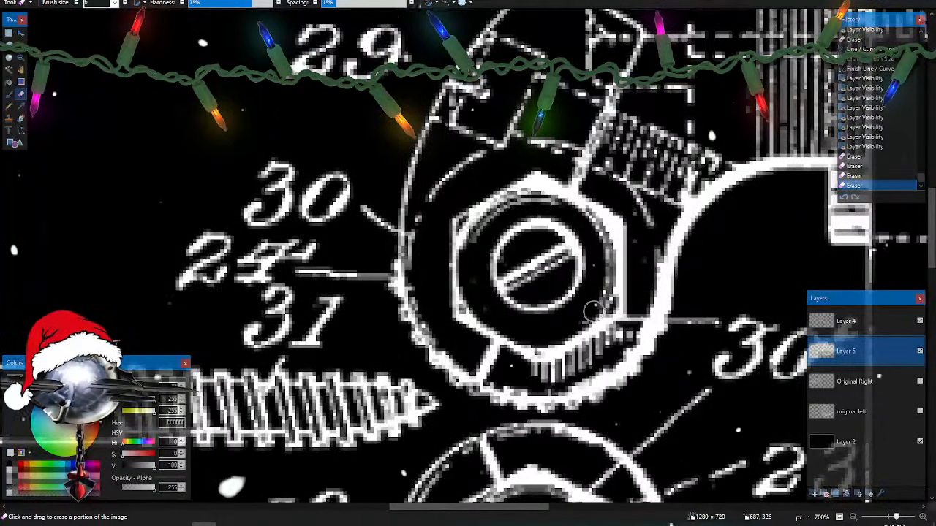
{"action": "left_click", "coordinate": [633, 318]}
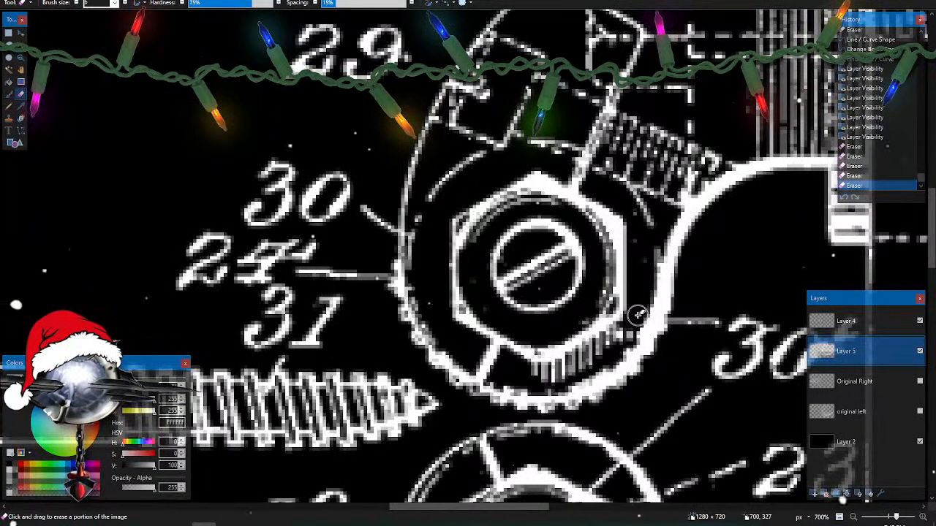
{"action": "left_click", "coordinate": [638, 314]}
{"action": "left_click", "coordinate": [382, 271]}
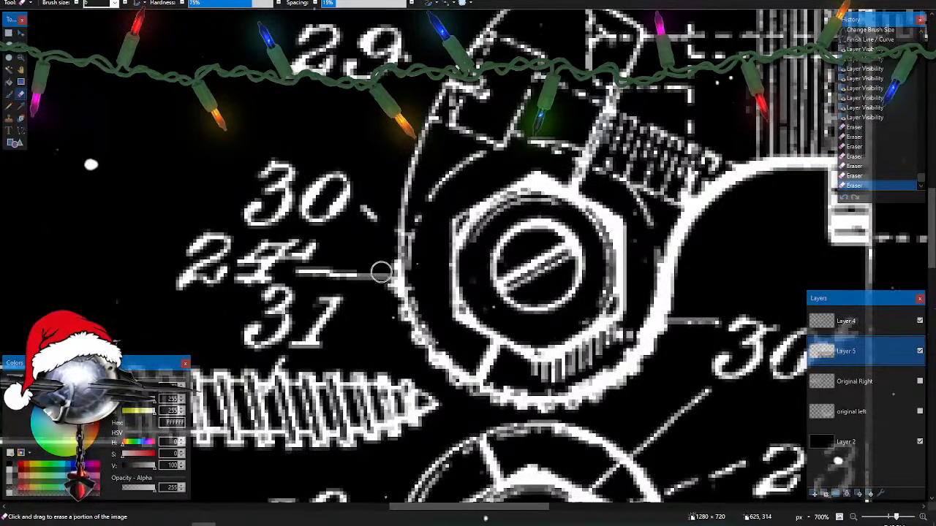
{"action": "left_click", "coordinate": [381, 280]}
- Erase the label 31 above the screw tip from Layer 4
{"action": "left_click", "coordinate": [276, 359]}
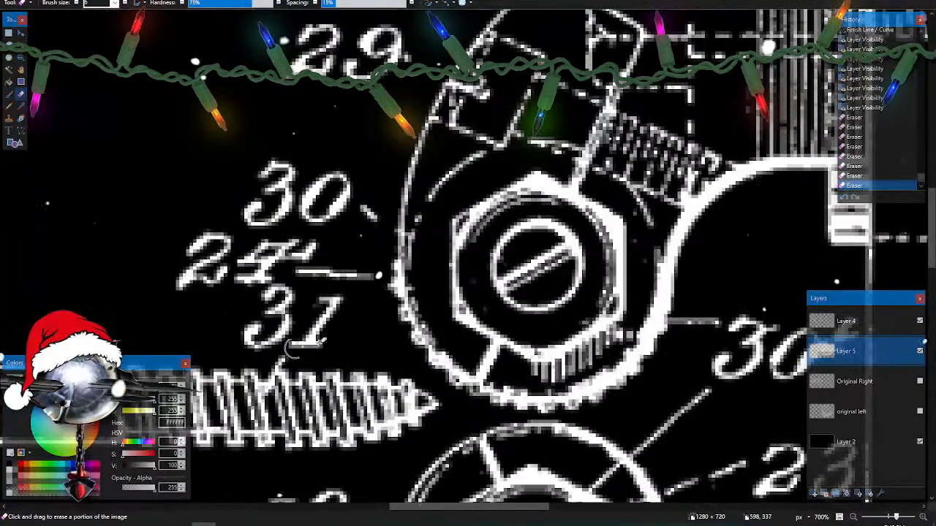
{"action": "left_click", "coordinate": [850, 354]}
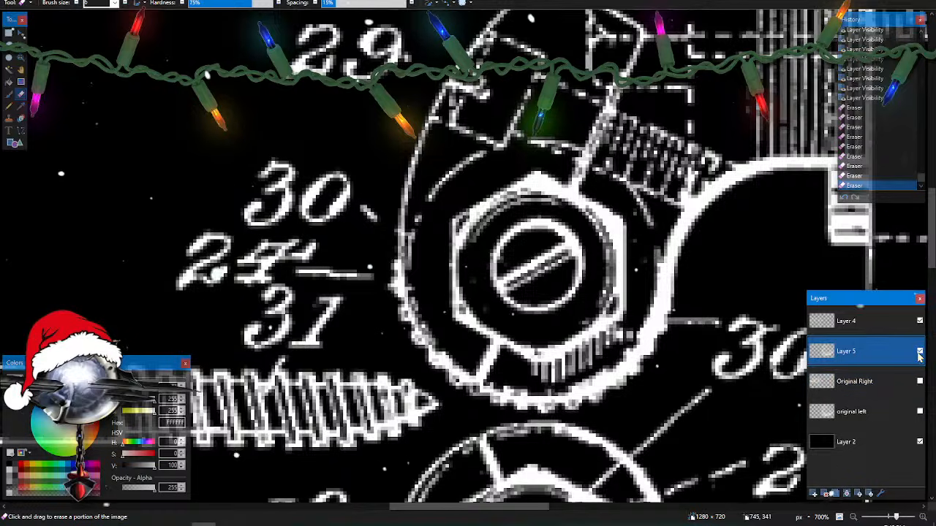
{"action": "left_click", "coordinate": [891, 325]}
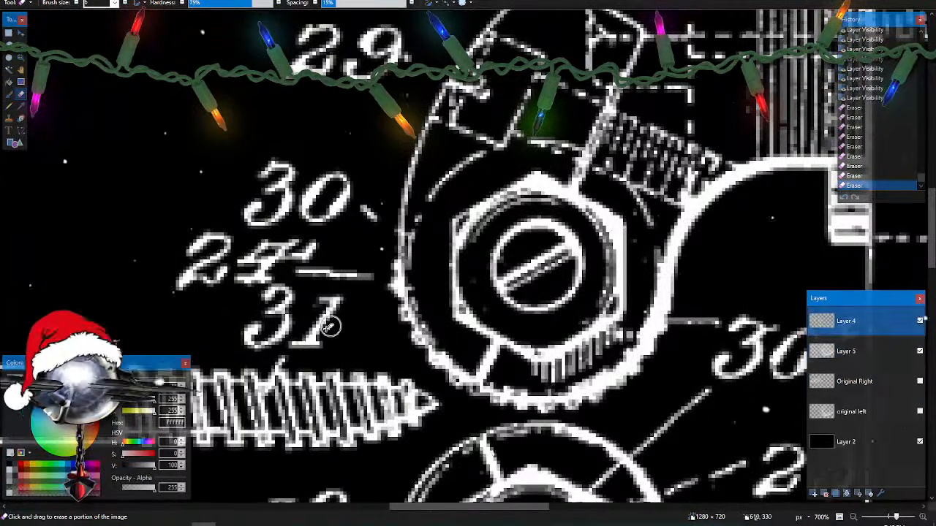
{"action": "mouse_move", "coordinate": [247, 341]}
{"action": "left_mouse_down"}
{"action": "mouse_move", "coordinate": [341, 341]}
{"action": "mouse_move", "coordinate": [237, 329]}
{"action": "mouse_move", "coordinate": [348, 322]}
{"action": "mouse_move", "coordinate": [242, 314]}
{"action": "mouse_move", "coordinate": [343, 299]}
{"action": "mouse_move", "coordinate": [235, 291]}
{"action": "mouse_move", "coordinate": [307, 286]}
{"action": "left_mouse_up"}
- Erase label 24' leader line and the lower part of its digits on Layer 5
{"action": "left_click", "coordinate": [846, 351]}
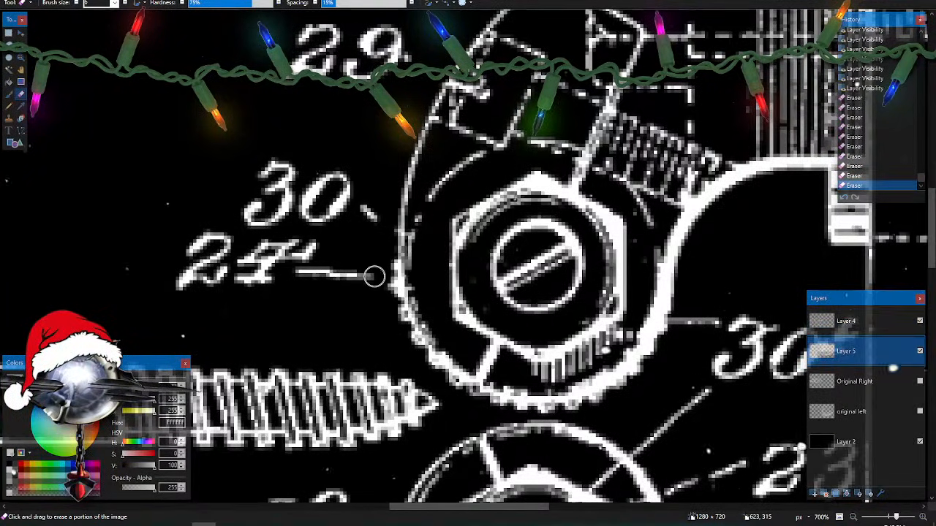
{"action": "mouse_move", "coordinate": [374, 273]}
{"action": "left_mouse_down"}
{"action": "mouse_move", "coordinate": [168, 275]}
{"action": "mouse_move", "coordinate": [253, 284]}
{"action": "mouse_move", "coordinate": [205, 287]}
{"action": "left_mouse_up"}
{"action": "key", "text": "s"}
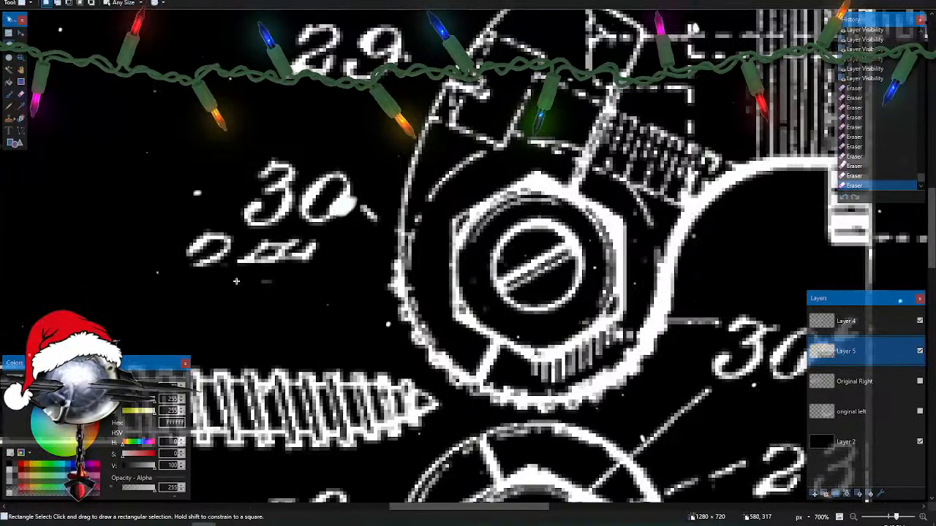
{"action": "key", "text": "s"}
{"action": "left_click_drag", "start_coordinate": [378, 286], "coordinate": [218, 141]}
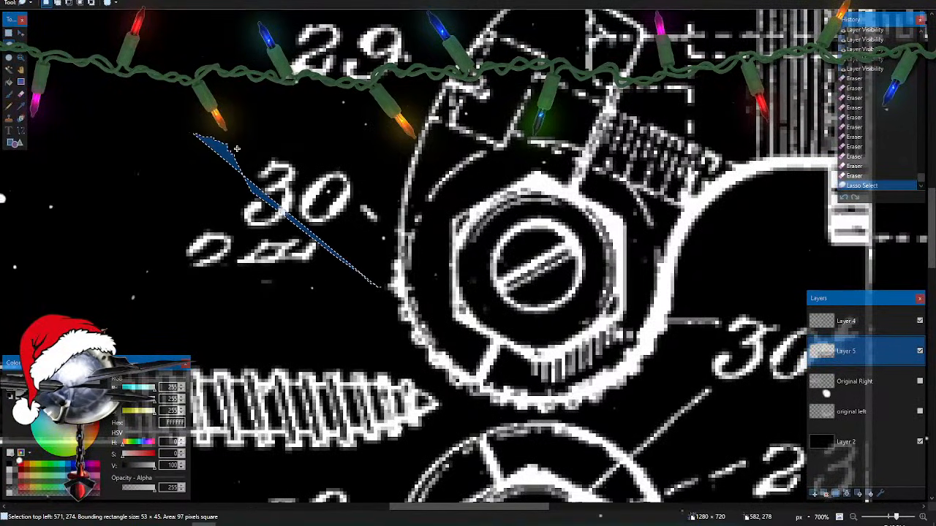
{"action": "key", "text": "ctrl+d"}
- Delete label 30 and the remains of label 24' beside the upper roller using a rectangular selection
{"action": "key", "text": "s"}
{"action": "key", "text": "s"}
{"action": "key", "text": "s"}
{"action": "mouse_move", "coordinate": [152, 126]}
{"action": "left_mouse_down"}
{"action": "mouse_move", "coordinate": [285, 250]}
{"action": "mouse_move", "coordinate": [389, 307]}
{"action": "left_mouse_up"}
{"action": "key", "text": "Delete"}
- Delete labels 29 and 15 beside the upper roller arm using rectangular selections
{"action": "scroll", "coordinate": [370, 283], "scroll_direction": "up", "scroll_amount": 5}
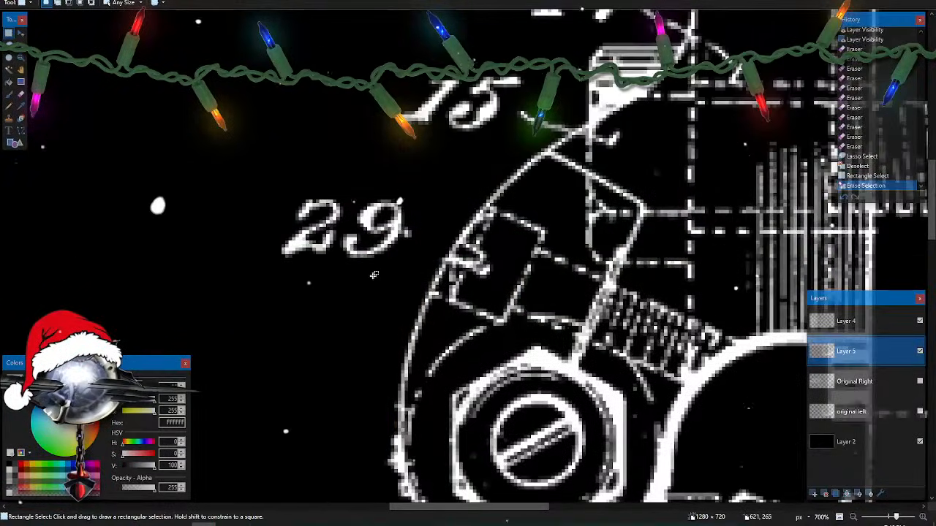
{"action": "left_click_drag", "start_coordinate": [428, 267], "coordinate": [246, 178]}
{"action": "key", "text": "Delete"}
{"action": "left_click_drag", "start_coordinate": [537, 128], "coordinate": [408, 73]}
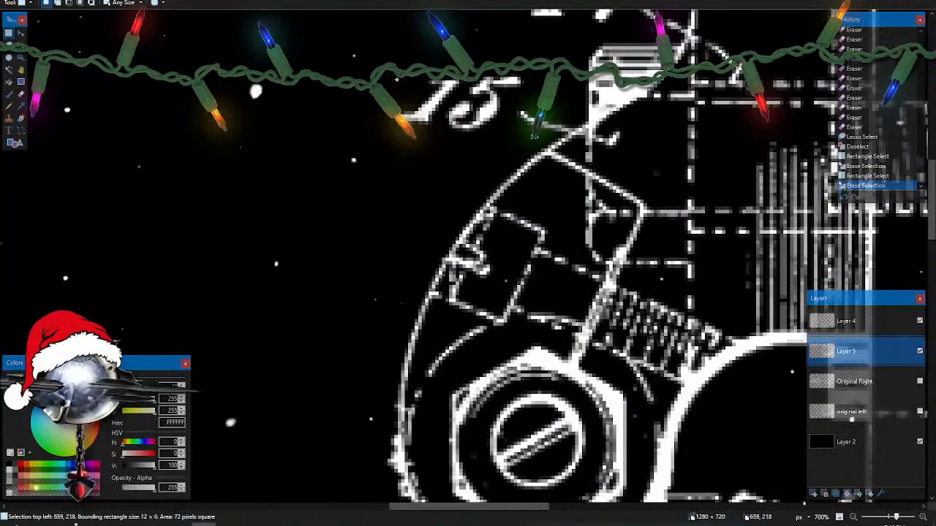
{"action": "key", "text": "Delete"}
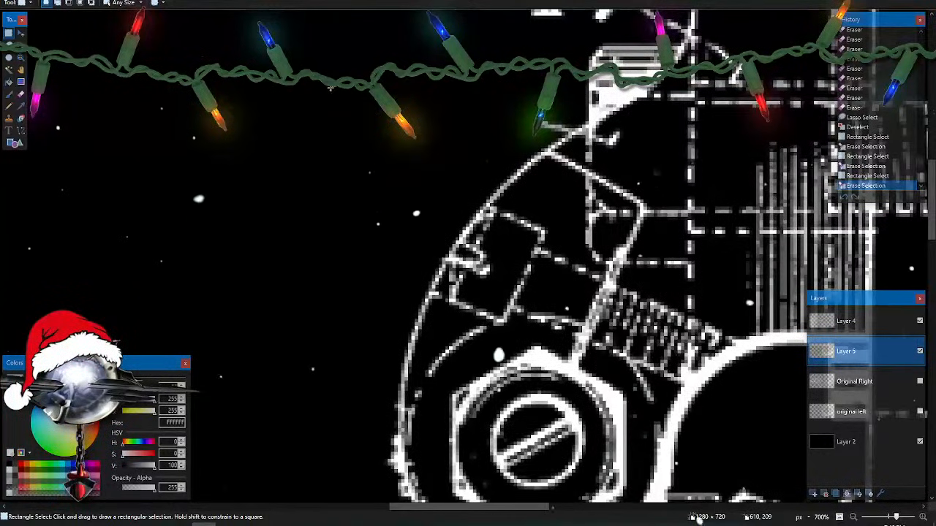
- Erase label 15's remaining leader line across the outer edge of the upper roller arm
{"action": "left_click", "coordinate": [20, 93]}
{"action": "left_click_drag", "start_coordinate": [567, 122], "coordinate": [626, 146]}
{"action": "scroll", "coordinate": [658, 175], "scroll_direction": "up", "scroll_amount": 3}
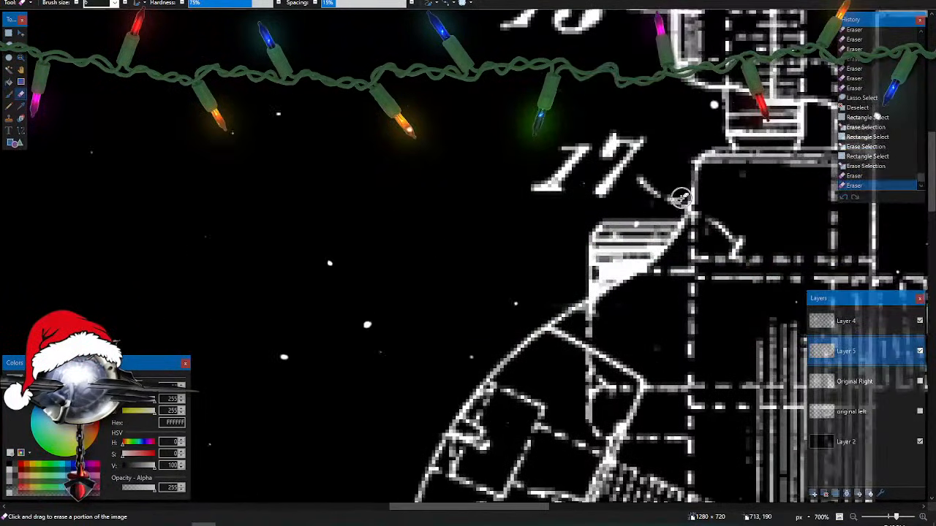
- Erase label 17's outer leader line on Layer 5 and delete the label using a rectangular selection
{"action": "left_click_drag", "start_coordinate": [646, 185], "coordinate": [641, 139]}
{"action": "key", "text": "s"}
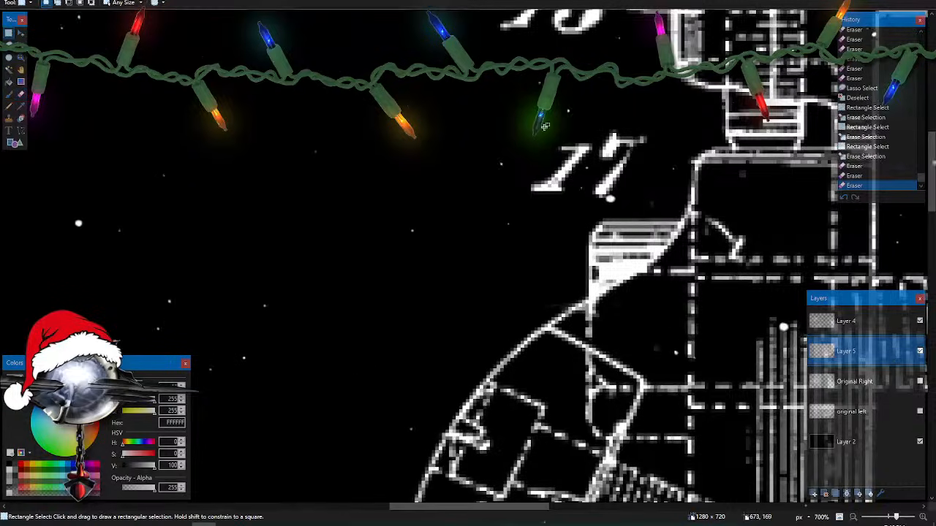
{"action": "left_click_drag", "start_coordinate": [517, 116], "coordinate": [651, 198]}
{"action": "key", "text": "Delete"}
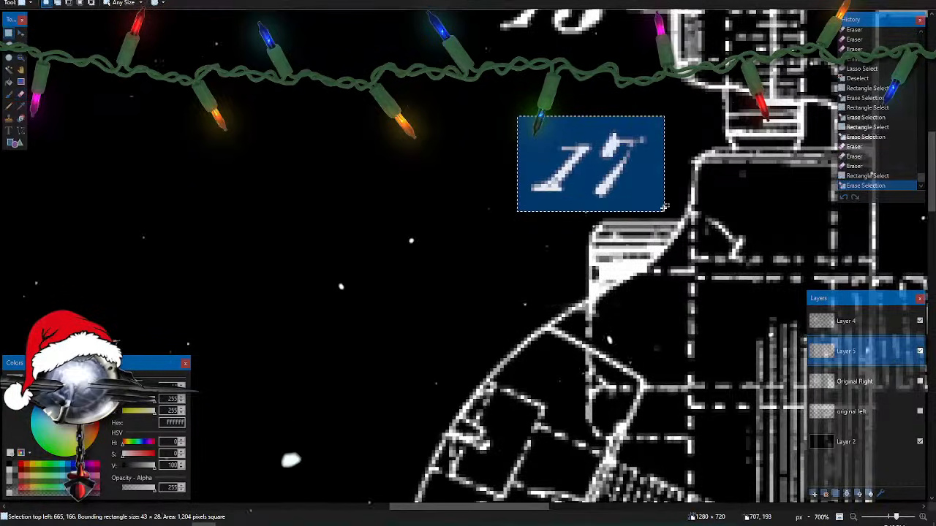
- Delete label 13 and its outer leader line using a rectangular selection, and erase the leader's remaining end at the bracket
{"action": "scroll", "coordinate": [619, 160], "scroll_direction": "up", "scroll_amount": 3}
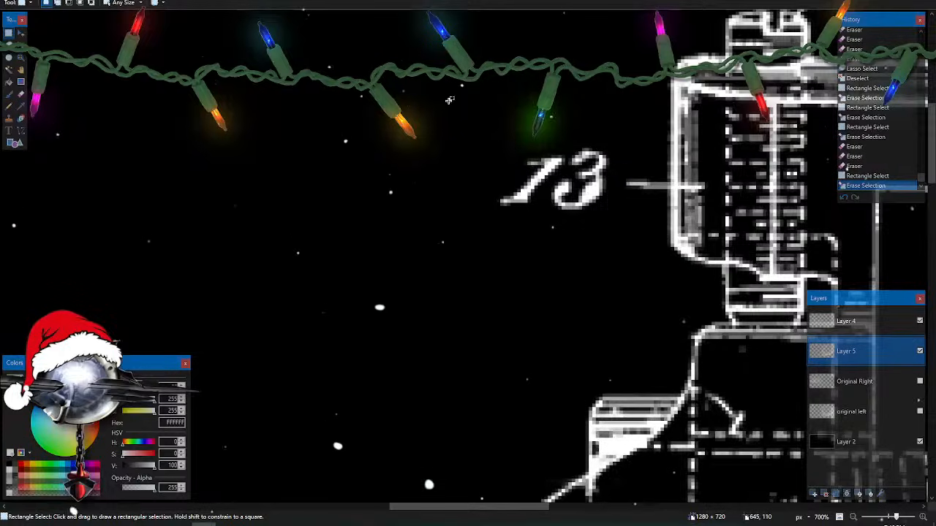
{"action": "left_click_drag", "start_coordinate": [439, 94], "coordinate": [666, 235]}
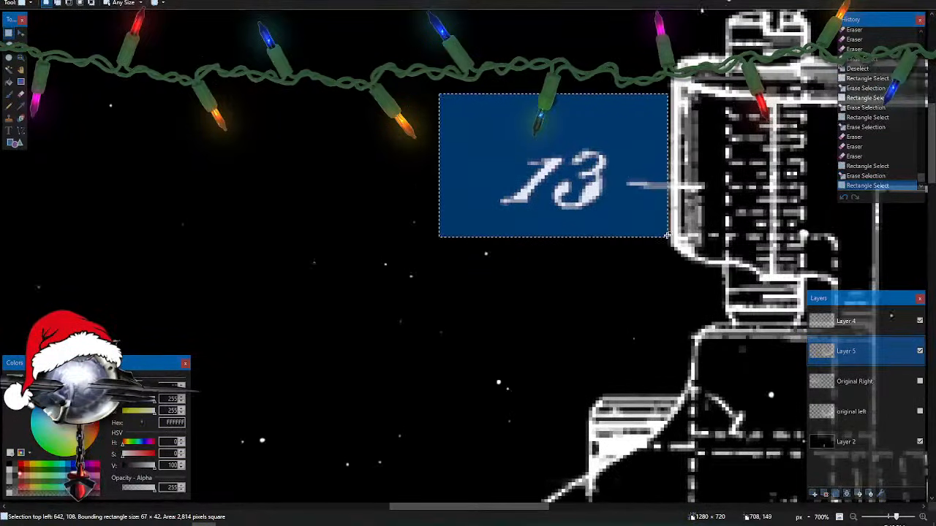
{"action": "key", "text": "Delete"}
{"action": "key", "text": "e"}
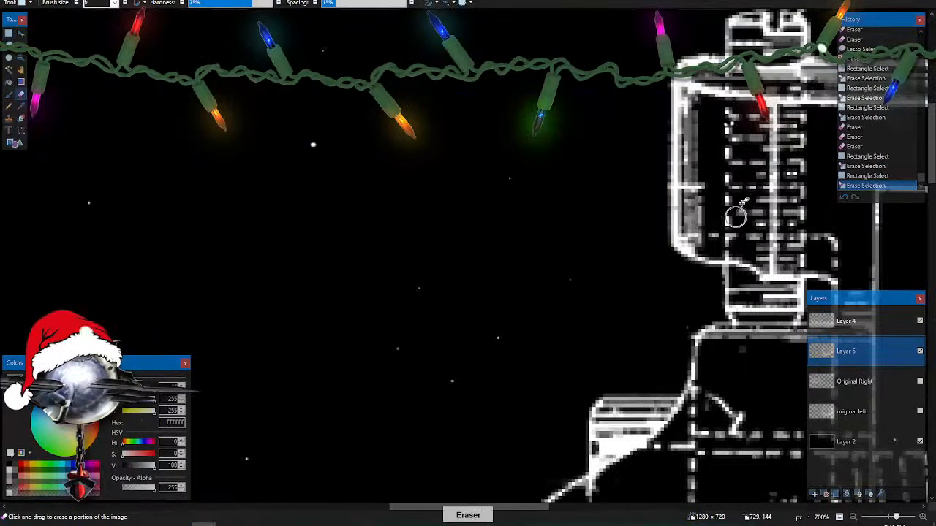
{"action": "left_click", "coordinate": [706, 183]}
{"action": "left_click", "coordinate": [658, 185]}
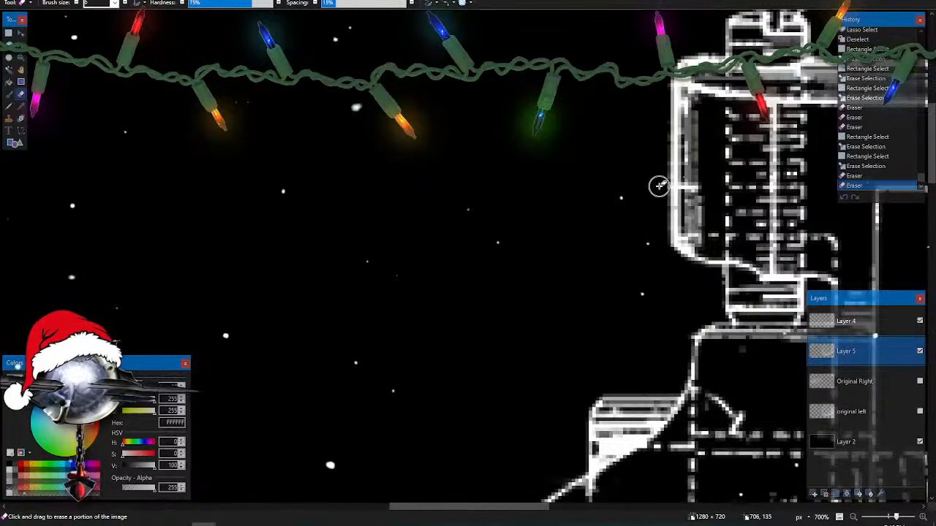
- Erase label 17's inner leader end and the stray specks inside the upper roller arm's block
{"action": "scroll", "coordinate": [689, 338], "scroll_direction": "down", "scroll_amount": 3}
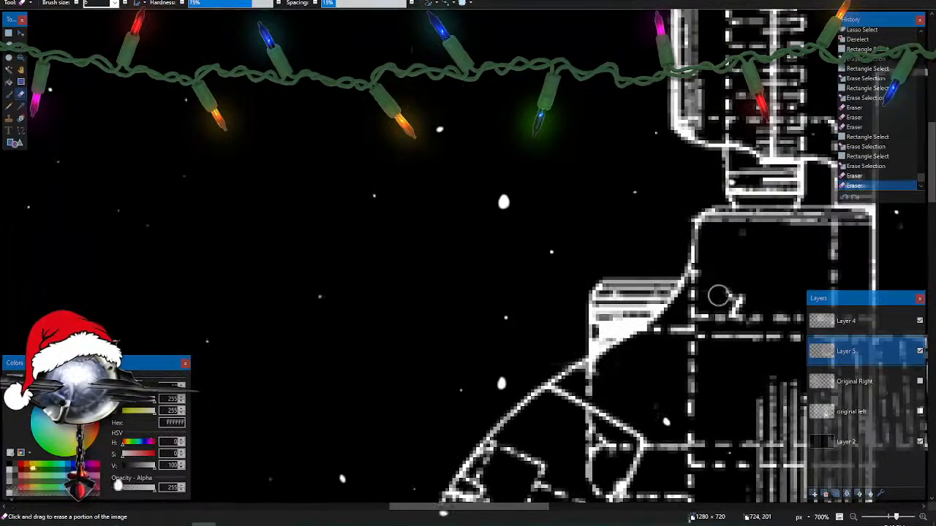
{"action": "left_click_drag", "start_coordinate": [719, 295], "coordinate": [731, 305]}
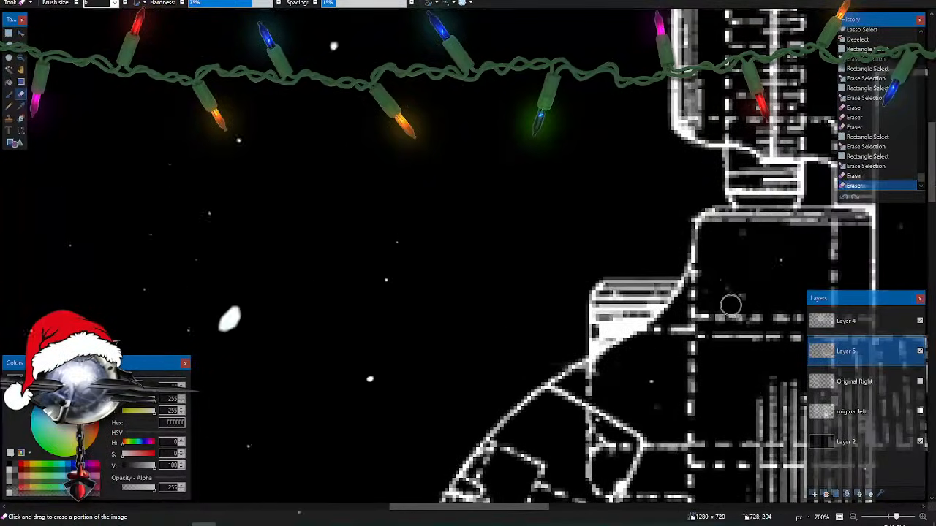
{"action": "left_click", "coordinate": [741, 234]}
{"action": "left_click", "coordinate": [662, 404]}
{"action": "left_click_drag", "start_coordinate": [769, 369], "coordinate": [715, 394]}
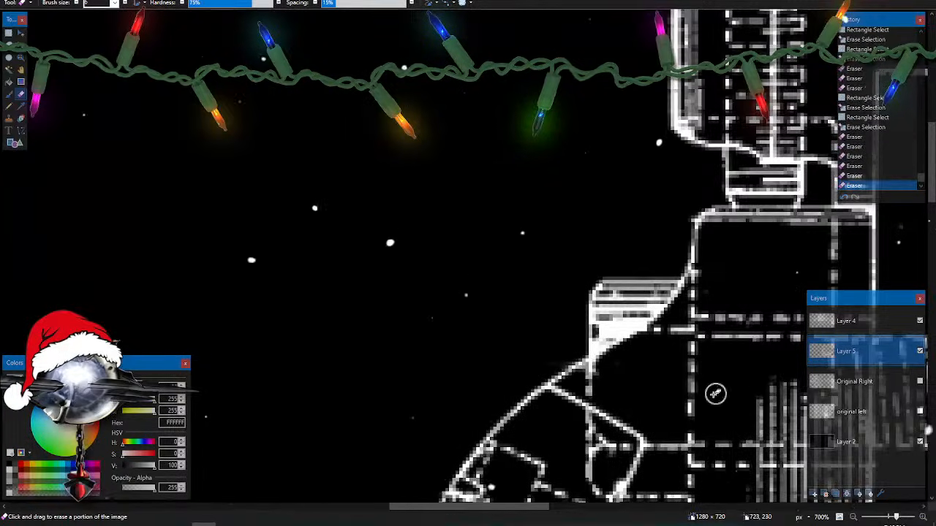
- Erase label 14's leader line above the screw head and delete labels 14 and 6 using a rectangular selection
{"action": "scroll", "coordinate": [712, 394], "scroll_direction": "right", "scroll_amount": 3}
{"action": "scroll", "coordinate": [707, 393], "scroll_direction": "down", "scroll_amount": 4}
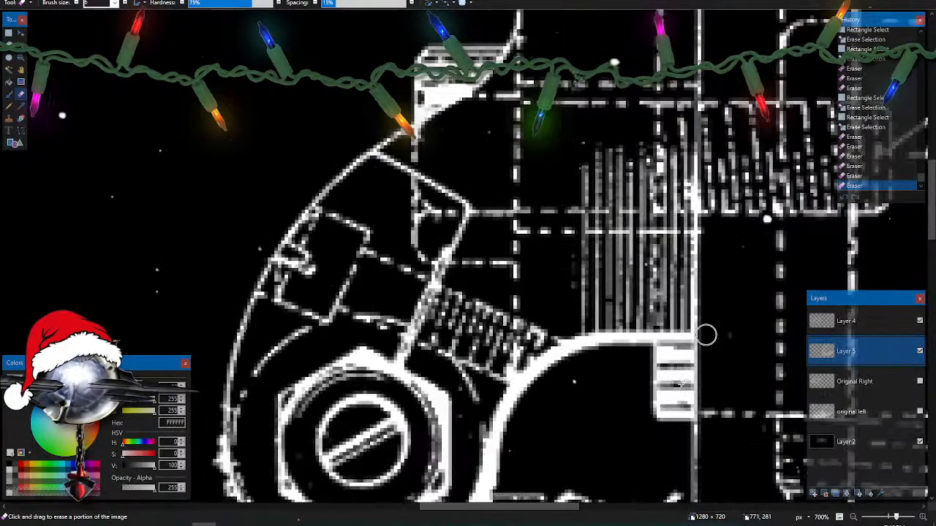
{"action": "scroll", "coordinate": [694, 358], "scroll_direction": "up", "scroll_amount": 5}
{"action": "scroll", "coordinate": [681, 383], "scroll_direction": "up", "scroll_amount": 8}
{"action": "scroll", "coordinate": [678, 375], "scroll_direction": "right", "scroll_amount": 4}
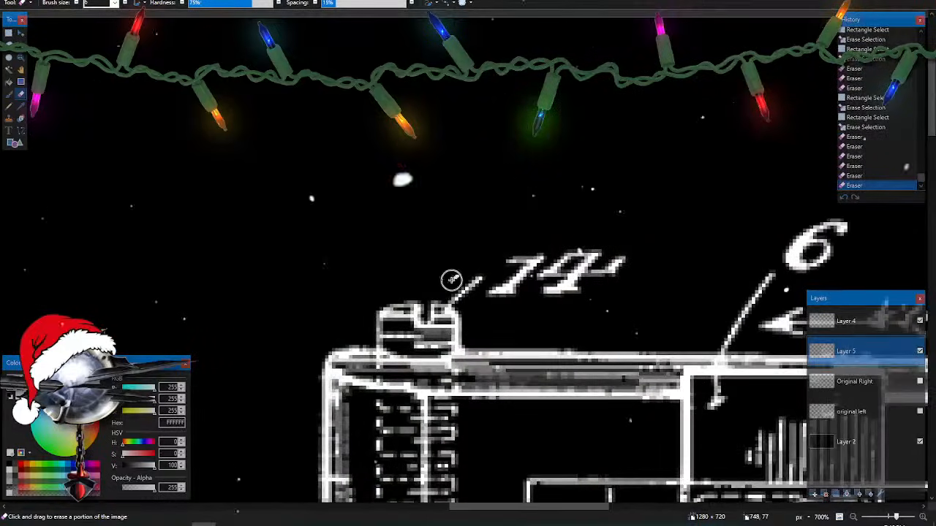
{"action": "left_click_drag", "start_coordinate": [451, 297], "coordinate": [516, 274]}
{"action": "key", "text": "s"}
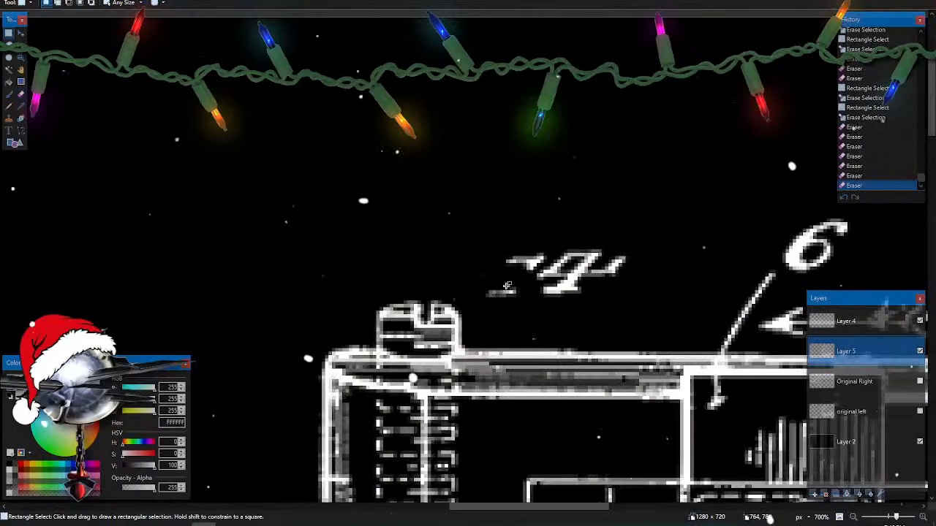
{"action": "left_click_drag", "start_coordinate": [476, 303], "coordinate": [867, 221]}
{"action": "left_click_drag", "start_coordinate": [864, 220], "coordinate": [864, 219]}
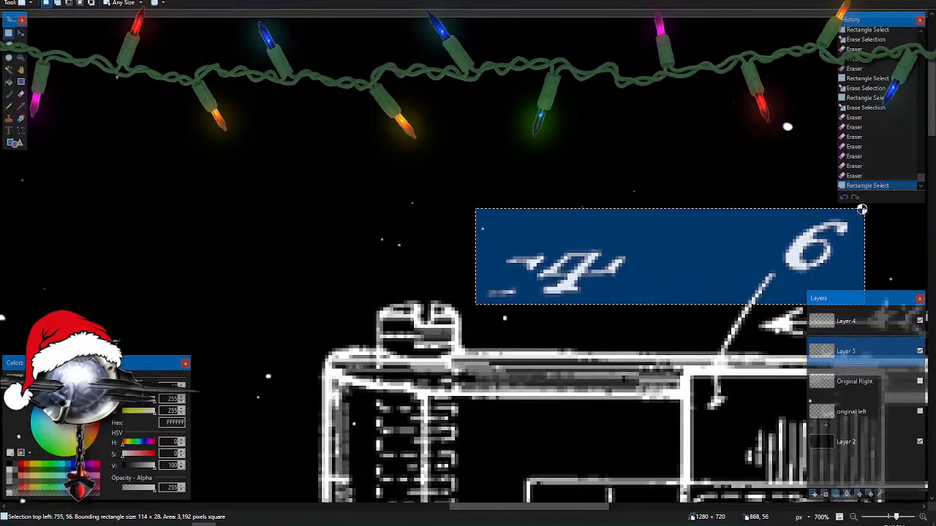
{"action": "key", "text": "Delete"}
- Erase label 5 with its leader line, and delete the direction arrow and label 6's outer leader line above the top bar
{"action": "key", "text": "e"}
{"action": "scroll", "coordinate": [731, 285], "scroll_direction": "right", "scroll_amount": 5}
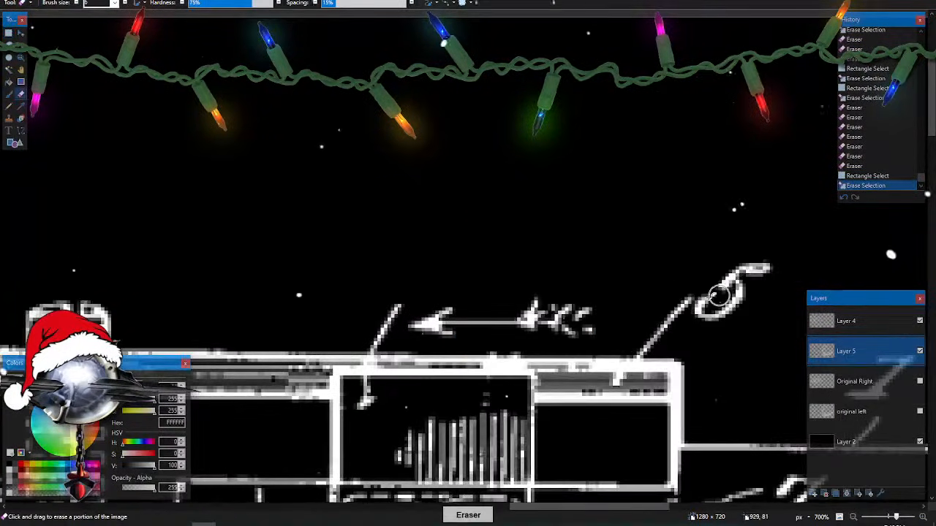
{"action": "mouse_move", "coordinate": [642, 350]}
{"action": "left_mouse_down"}
{"action": "mouse_move", "coordinate": [713, 281]}
{"action": "mouse_move", "coordinate": [707, 307]}
{"action": "mouse_move", "coordinate": [758, 252]}
{"action": "mouse_move", "coordinate": [717, 312]}
{"action": "mouse_move", "coordinate": [734, 303]}
{"action": "mouse_move", "coordinate": [773, 255]}
{"action": "left_mouse_up"}
{"action": "key", "text": "s"}
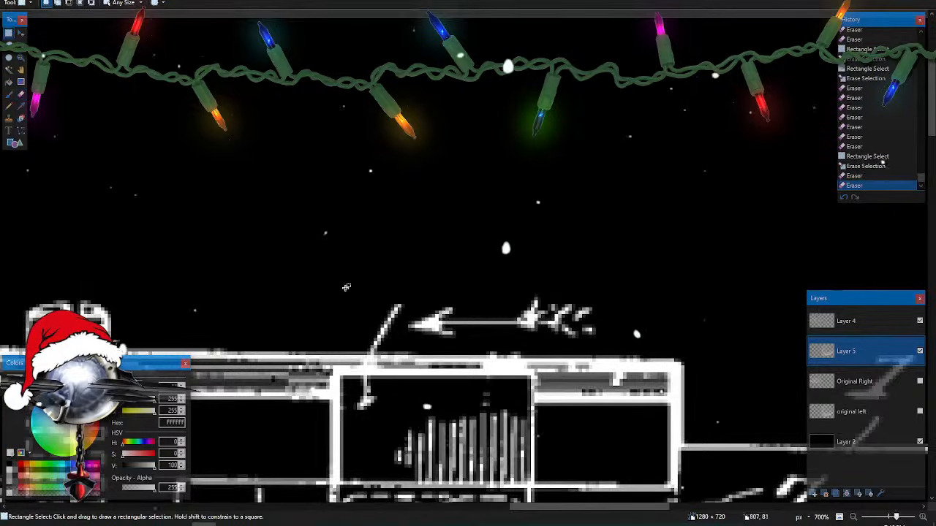
{"action": "mouse_move", "coordinate": [346, 284]}
{"action": "left_mouse_down"}
{"action": "mouse_move", "coordinate": [633, 310]}
{"action": "mouse_move", "coordinate": [640, 350]}
{"action": "left_mouse_up"}
{"action": "key", "text": "Delete"}
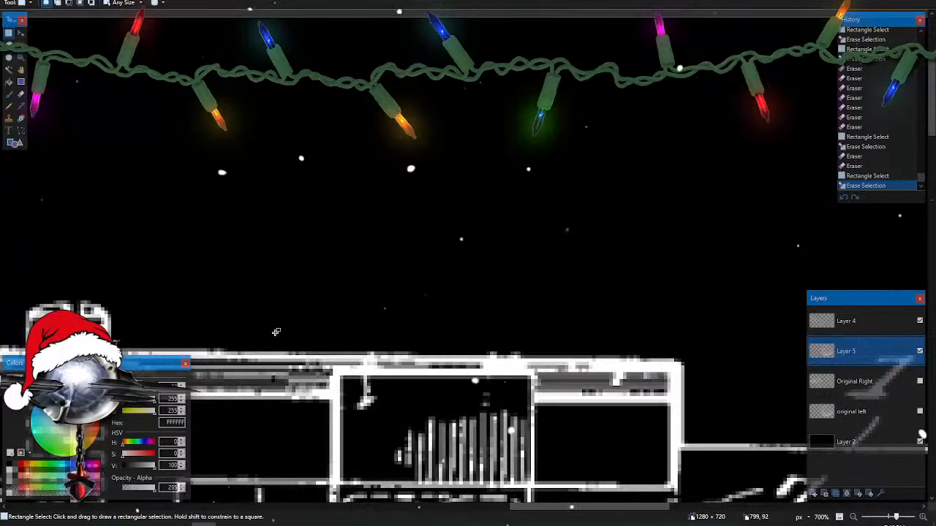
- Erase label 6's leader end inside the top block and delete the block's vertical shading using a rectangular selection
{"action": "key", "text": "e"}
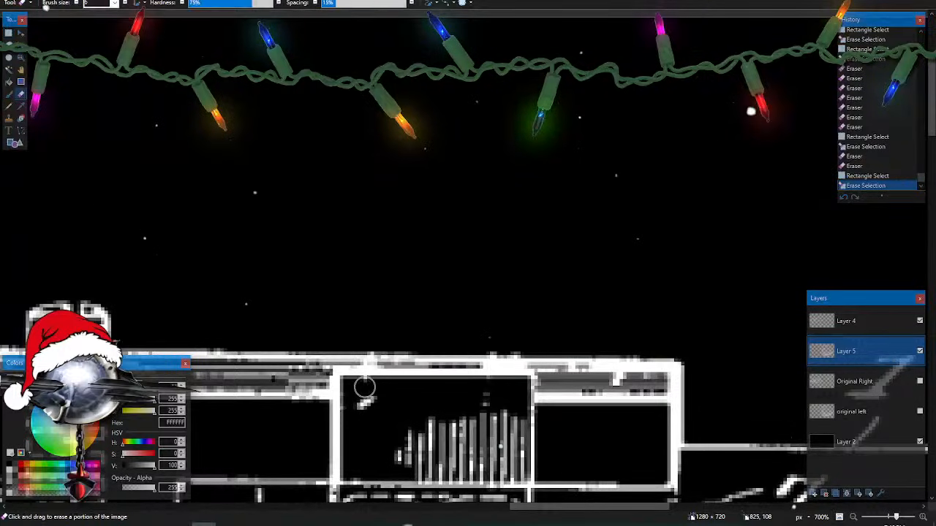
{"action": "left_click_drag", "start_coordinate": [366, 385], "coordinate": [357, 418]}
{"action": "scroll", "coordinate": [428, 449], "scroll_direction": "down", "scroll_amount": 5}
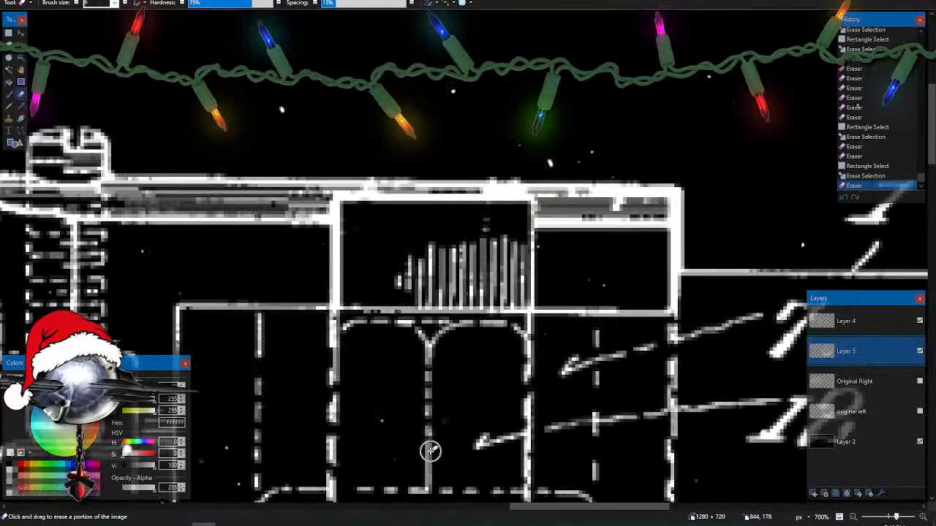
{"action": "key", "text": "s"}
{"action": "mouse_move", "coordinate": [531, 307]}
{"action": "left_mouse_down"}
{"action": "mouse_move", "coordinate": [401, 256]}
{"action": "mouse_move", "coordinate": [382, 244]}
{"action": "mouse_move", "coordinate": [385, 222]}
{"action": "left_mouse_up"}
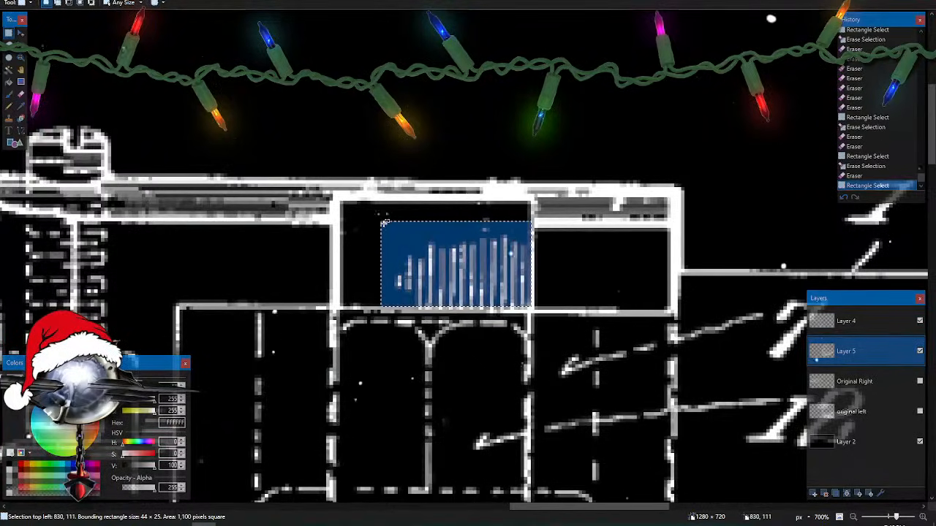
{"action": "key", "text": "Delete"}
- Delete the small patch of horizontal shading between the upper screw and the head body using a rectangular selection
{"action": "scroll", "coordinate": [475, 391], "scroll_direction": "left", "scroll_amount": 6}
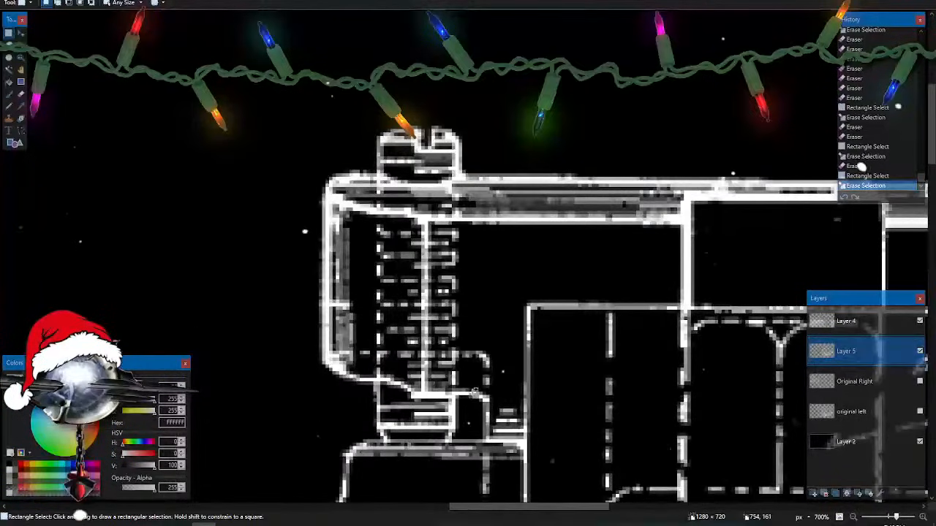
{"action": "scroll", "coordinate": [475, 393], "scroll_direction": "down", "scroll_amount": 2}
{"action": "scroll", "coordinate": [473, 392], "scroll_direction": "down", "scroll_amount": 1}
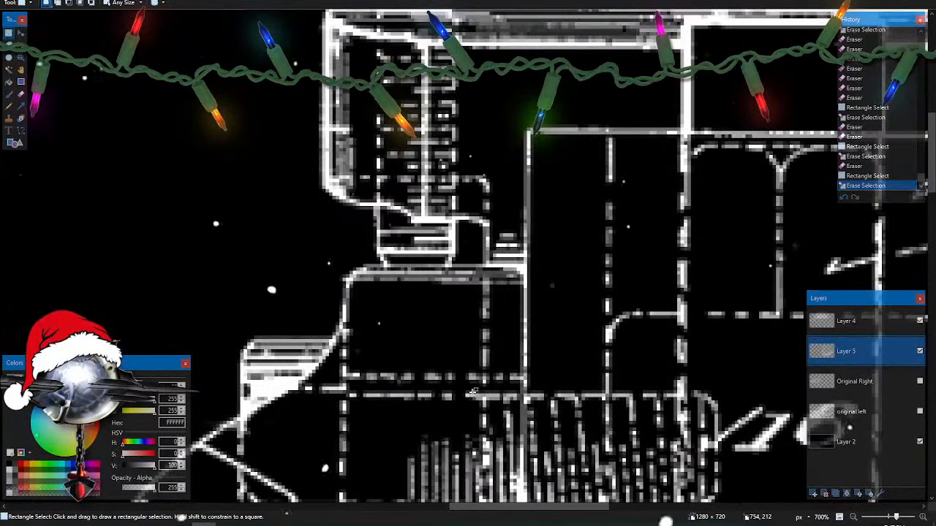
{"action": "left_click_drag", "start_coordinate": [489, 223], "coordinate": [522, 264]}
{"action": "key", "text": "Delete"}
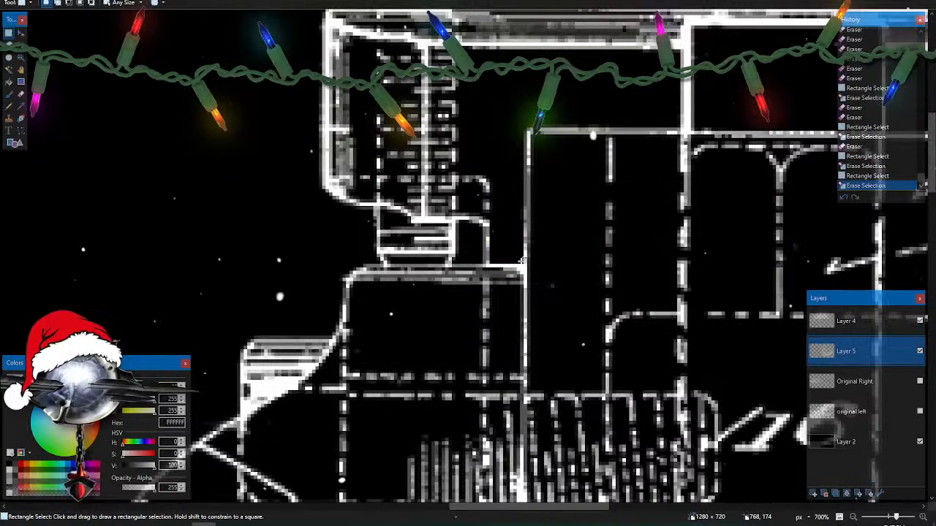
- Erase label 16 and its leader line beside the upper dashed threaded part, including the leftover specks
{"action": "scroll", "coordinate": [500, 256], "scroll_direction": "down", "scroll_amount": 1}
{"action": "scroll", "coordinate": [501, 255], "scroll_direction": "down", "scroll_amount": 4}
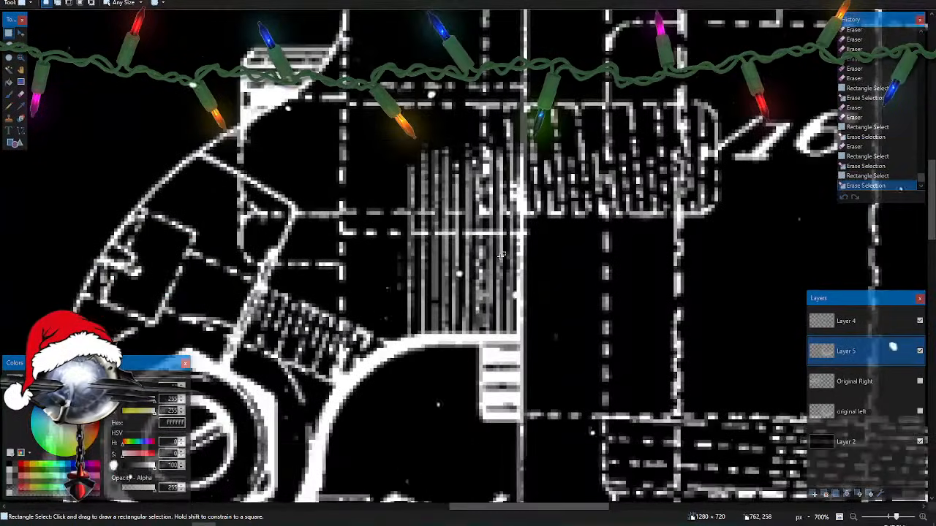
{"action": "scroll", "coordinate": [501, 256], "scroll_direction": "right", "scroll_amount": 4}
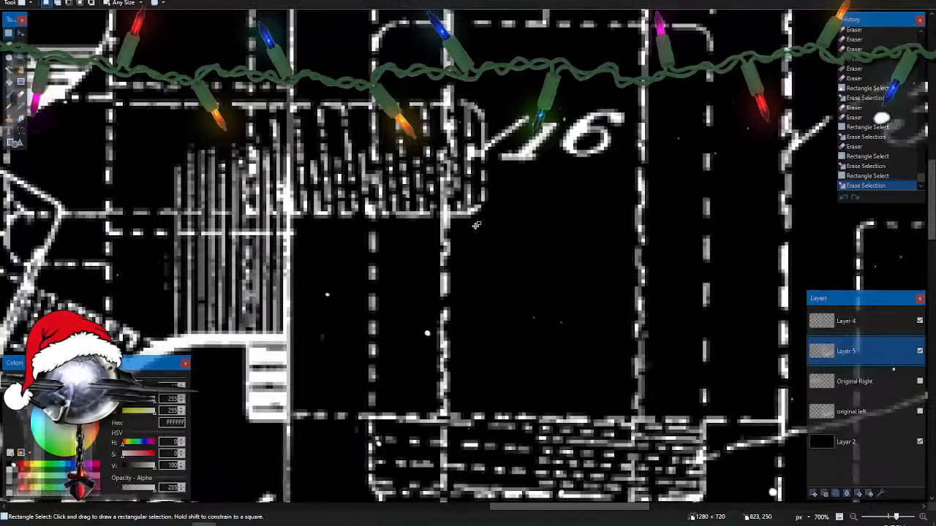
{"action": "key", "text": "e"}
{"action": "mouse_move", "coordinate": [505, 130]}
{"action": "left_mouse_down"}
{"action": "mouse_move", "coordinate": [526, 93]}
{"action": "mouse_move", "coordinate": [518, 177]}
{"action": "mouse_move", "coordinate": [515, 143]}
{"action": "mouse_move", "coordinate": [551, 115]}
{"action": "mouse_move", "coordinate": [558, 157]}
{"action": "mouse_move", "coordinate": [623, 110]}
{"action": "left_mouse_up"}
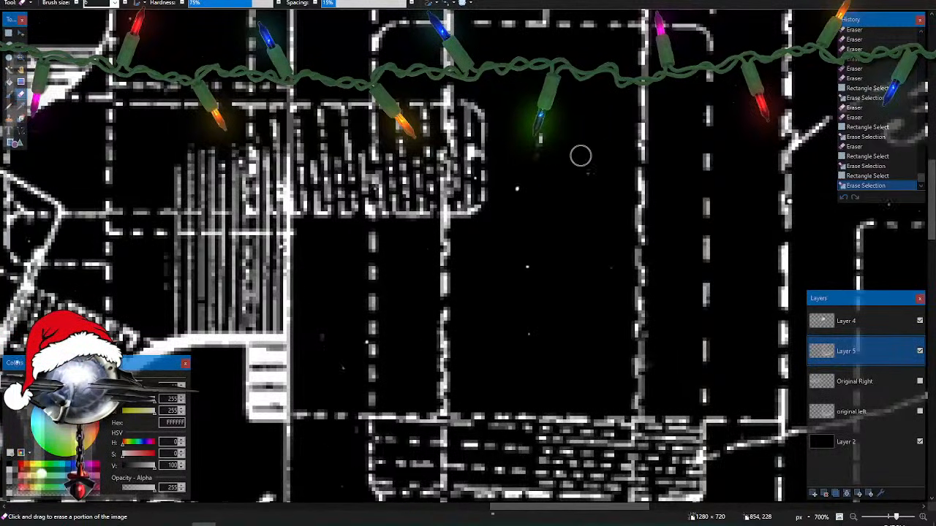
{"action": "left_click", "coordinate": [544, 144]}
{"action": "scroll", "coordinate": [570, 259], "scroll_direction": "down", "scroll_amount": 10}
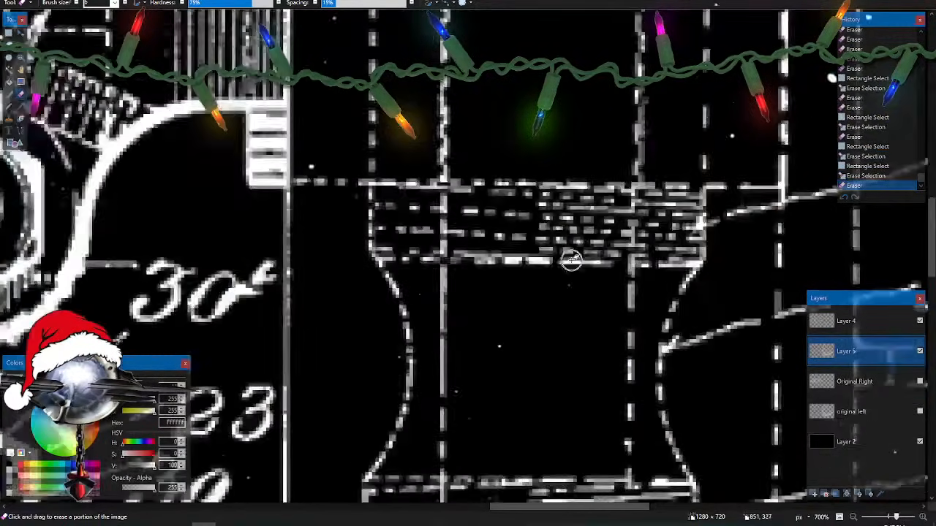
{"action": "scroll", "coordinate": [570, 261], "scroll_direction": "down", "scroll_amount": 10}
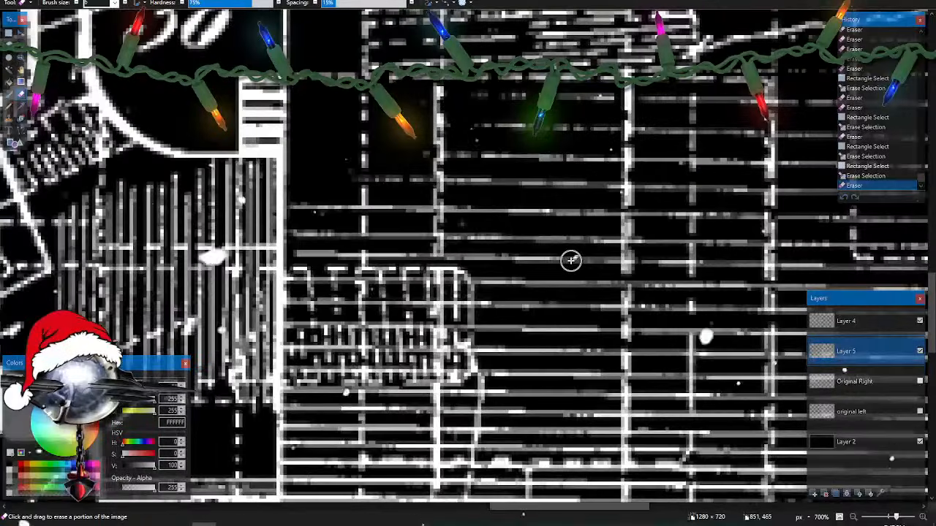
{"action": "scroll", "coordinate": [571, 260], "scroll_direction": "down", "scroll_amount": 8}
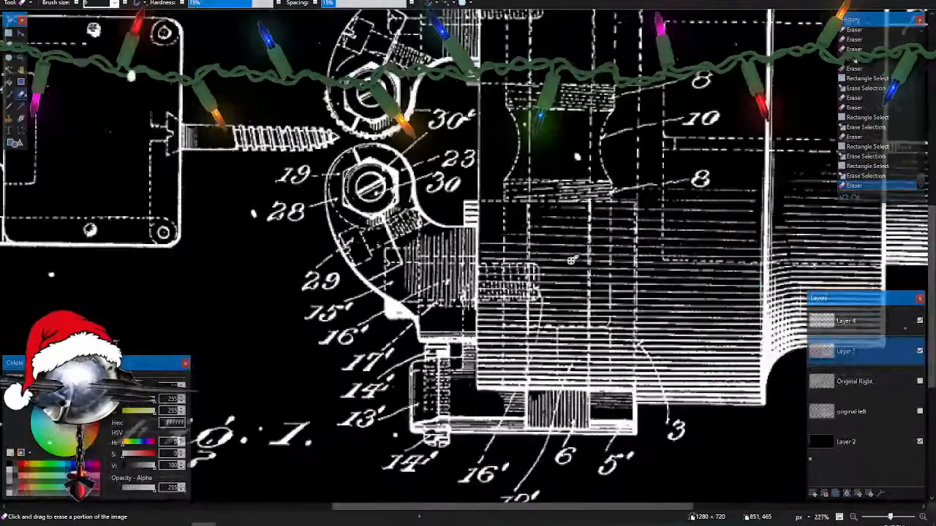
{"action": "scroll", "coordinate": [572, 261], "scroll_direction": "down", "scroll_amount": 1}
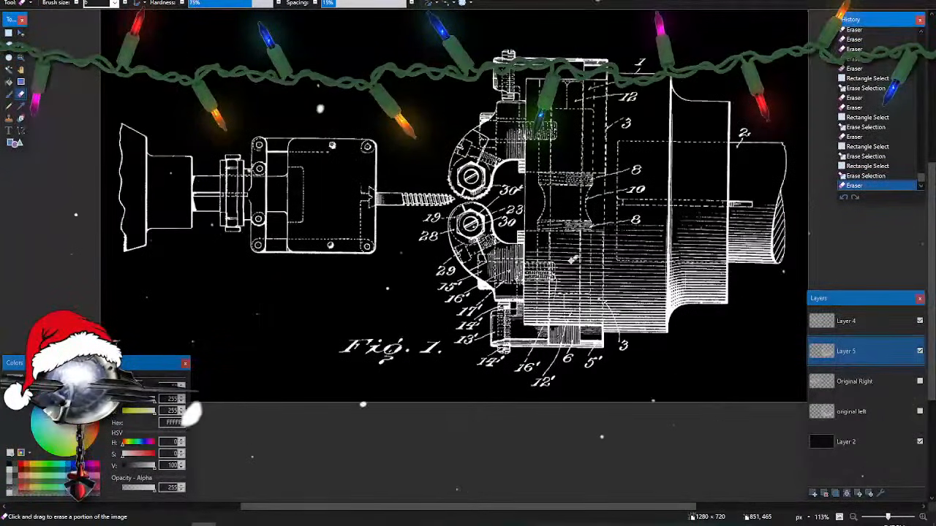
{"action": "scroll", "coordinate": [573, 260], "scroll_direction": "down", "scroll_amount": 1}
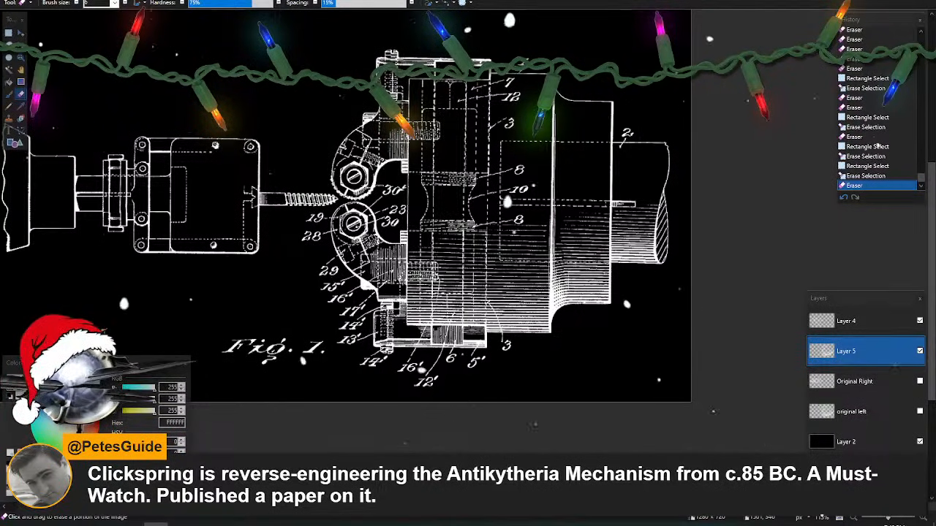
{"action": "key", "text": "alt+Tab"}
{"action": "key", "text": "Tab"}
{"action": "key", "text": "Tab"}
{"action": "key", "text": "Tab"}
{"action": "key", "text": "Tab"}
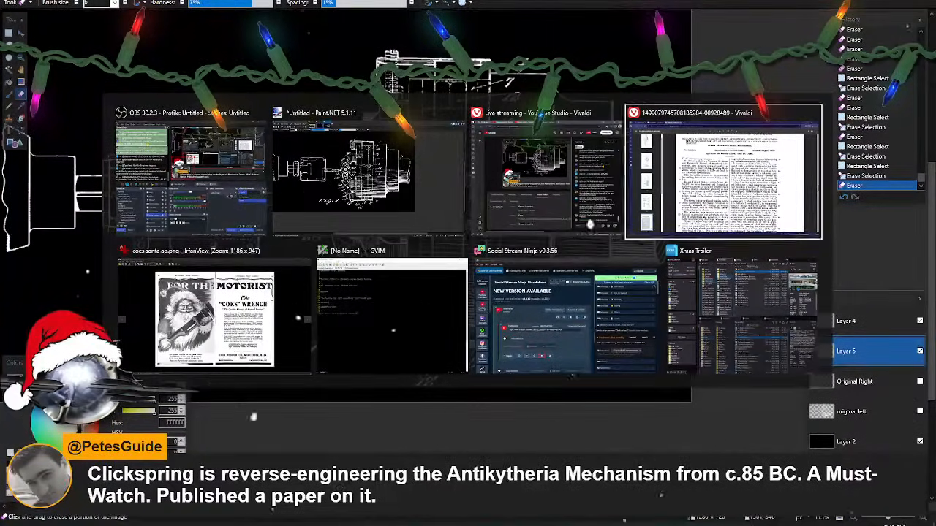
{"action": "key", "text": "Escape"}
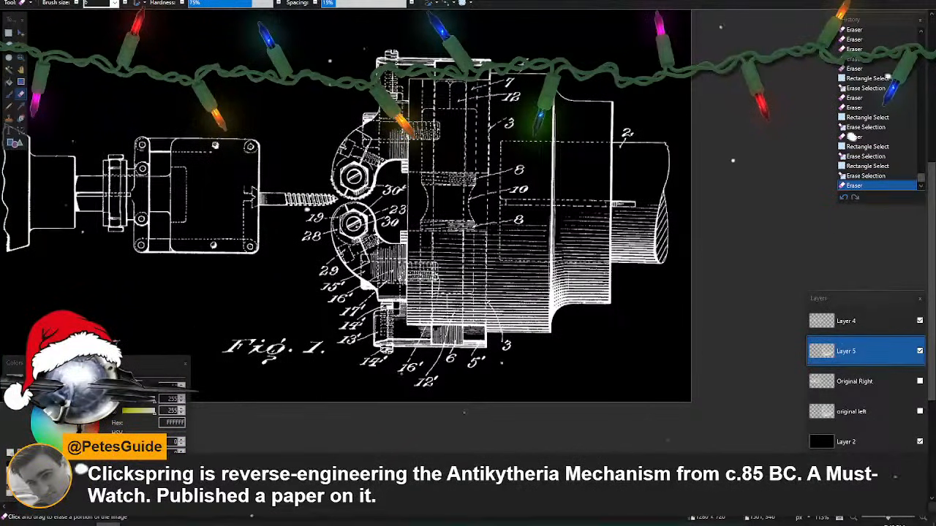
{"action": "key", "text": "alt+Tab"}
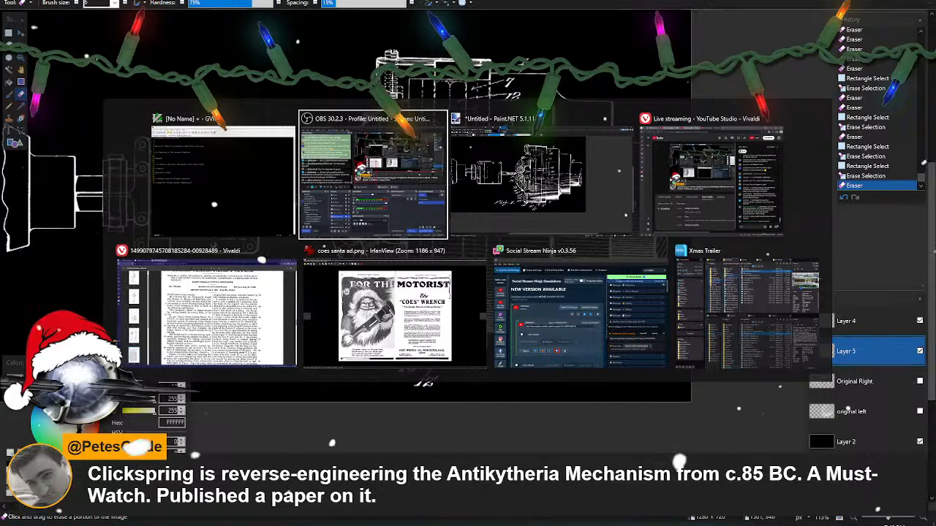
{"action": "key", "text": "Escape"}
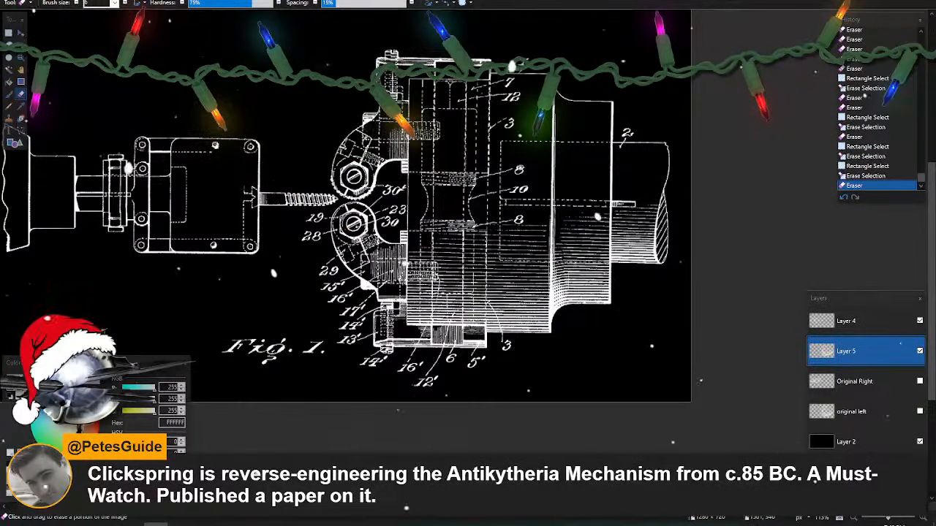
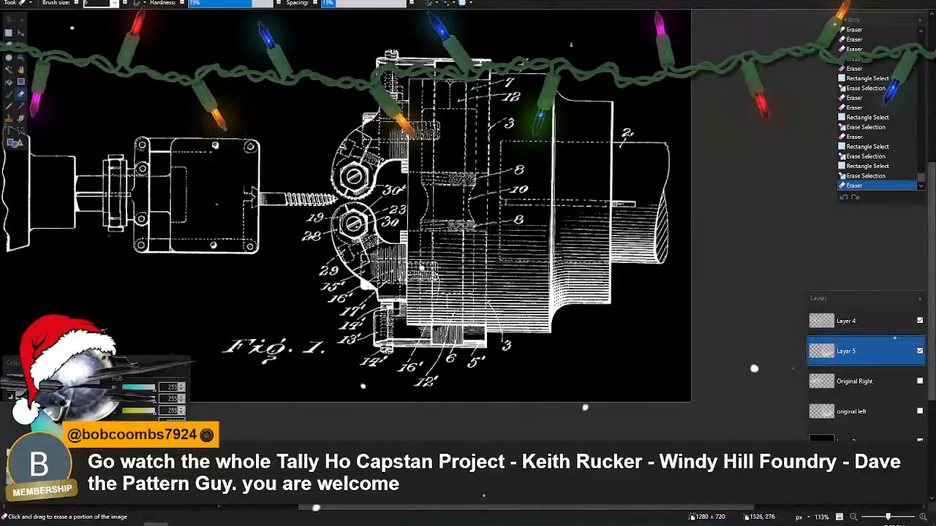
{"action": "key", "text": "alt+Tab"}
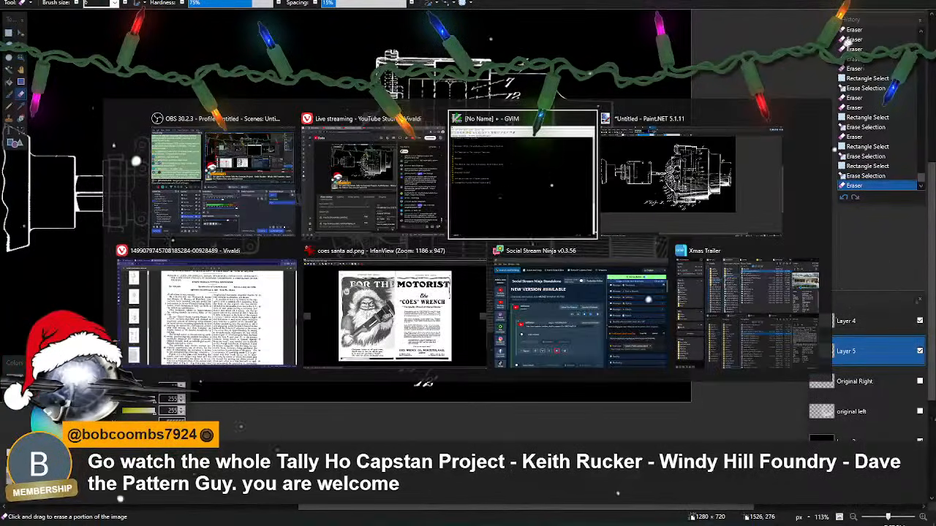
{"action": "key", "text": "Escape"}
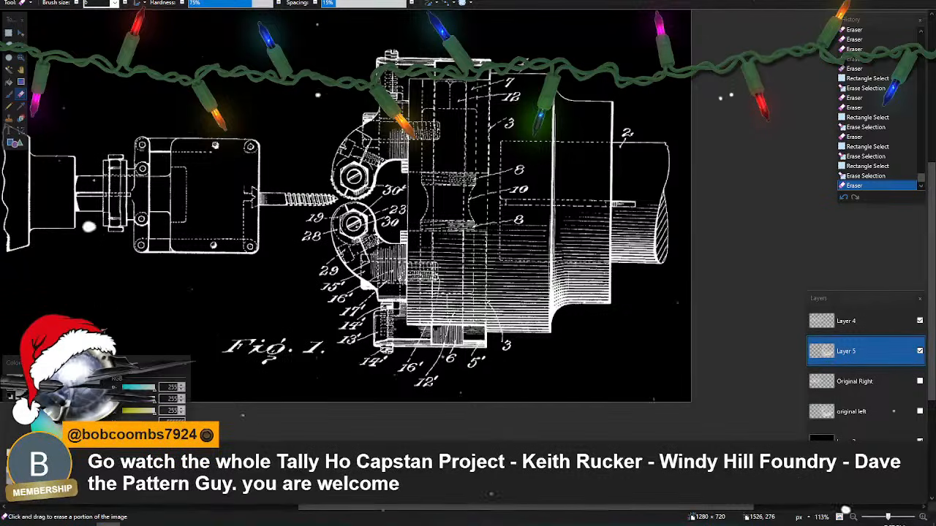
{"action": "key", "text": "alt+Tab"}
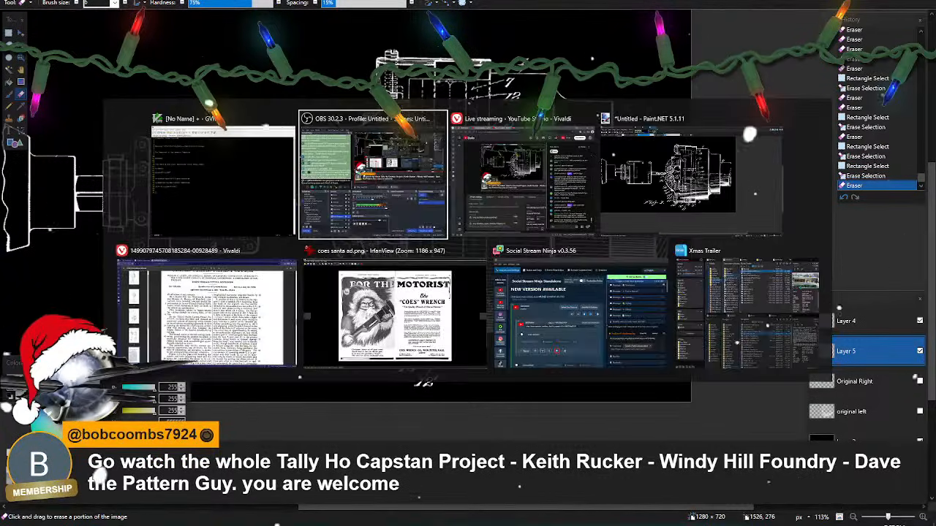
{"action": "key", "text": "Escape"}
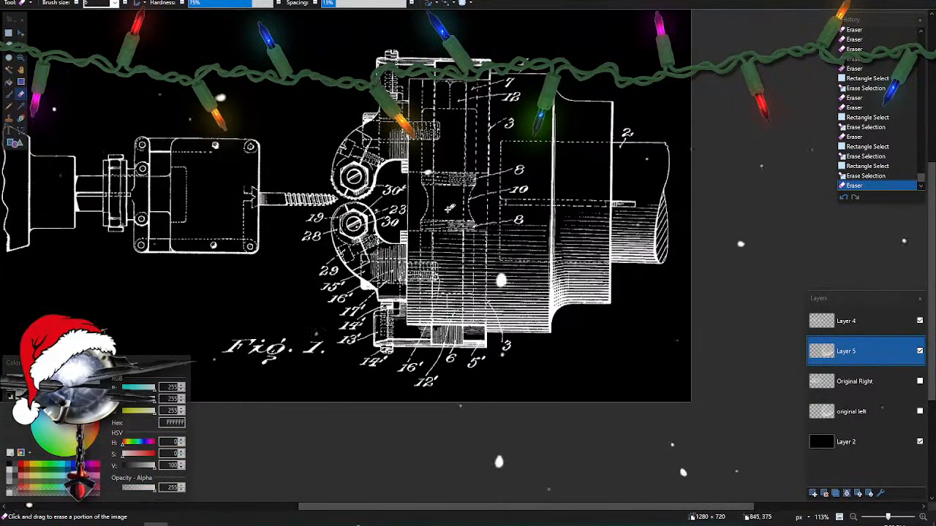
{"action": "scroll", "coordinate": [476, 226], "scroll_direction": "up", "scroll_amount": 2}
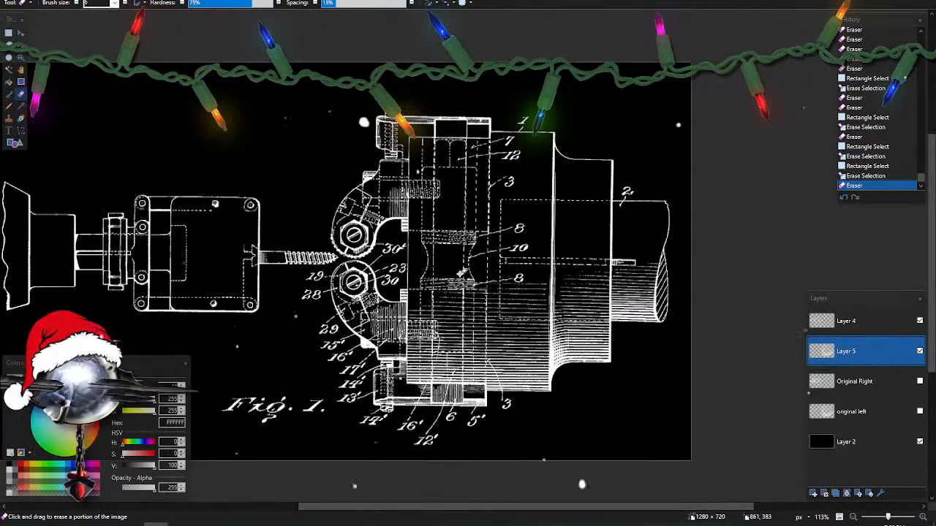
{"action": "scroll", "coordinate": [462, 275], "scroll_direction": "right", "scroll_amount": 8}
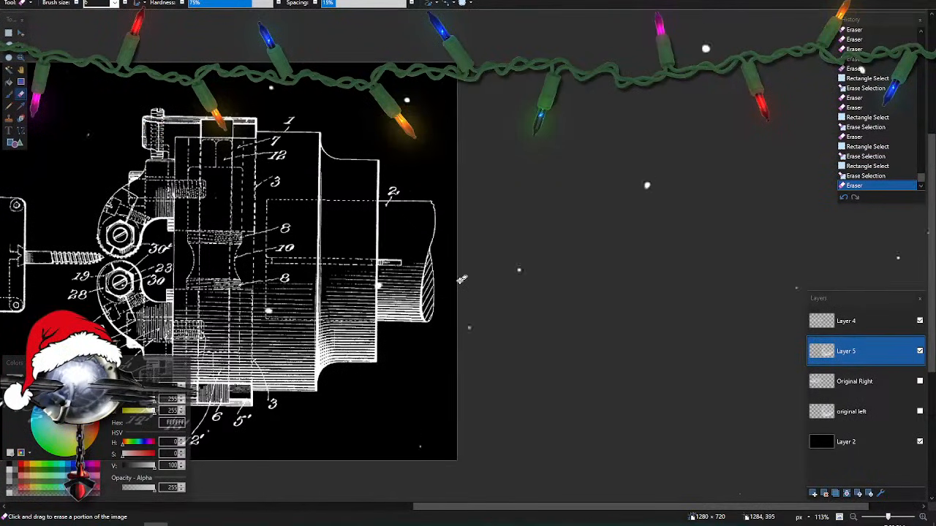
{"action": "scroll", "coordinate": [462, 278], "scroll_direction": "left", "scroll_amount": 10}
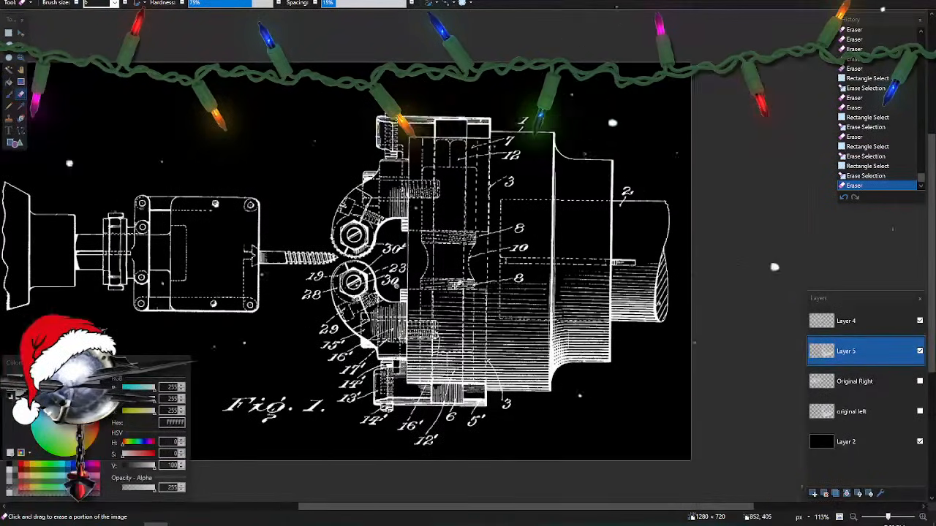
{"action": "scroll", "coordinate": [455, 283], "scroll_direction": "right", "scroll_amount": 8}
{"action": "scroll", "coordinate": [448, 283], "scroll_direction": "left", "scroll_amount": 8}
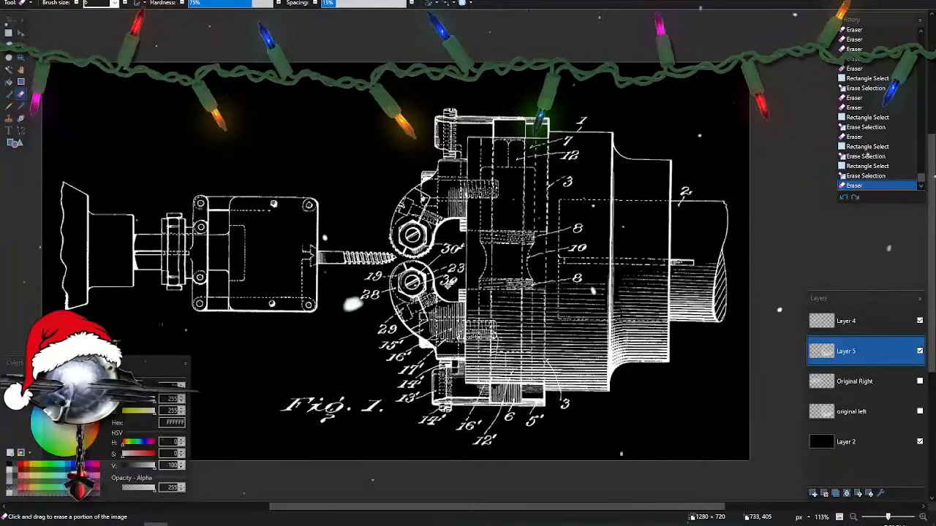
{"action": "scroll", "coordinate": [448, 283], "scroll_direction": "right", "scroll_amount": 6}
{"action": "scroll", "coordinate": [448, 283], "scroll_direction": "left", "scroll_amount": 2}
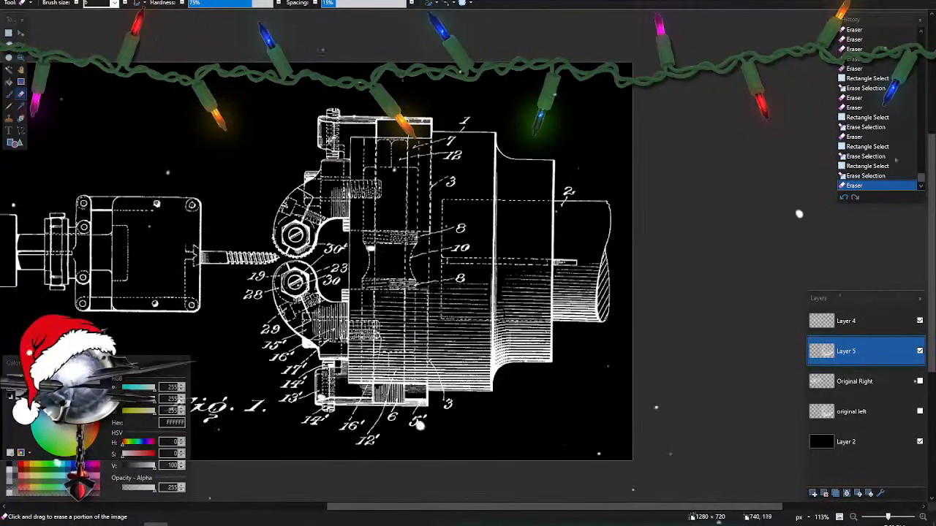
- Hide Layer 4 so that only the cutter head drawing on Layer 5 shows, keeping Layer 5 active
{"action": "left_click", "coordinate": [919, 322]}
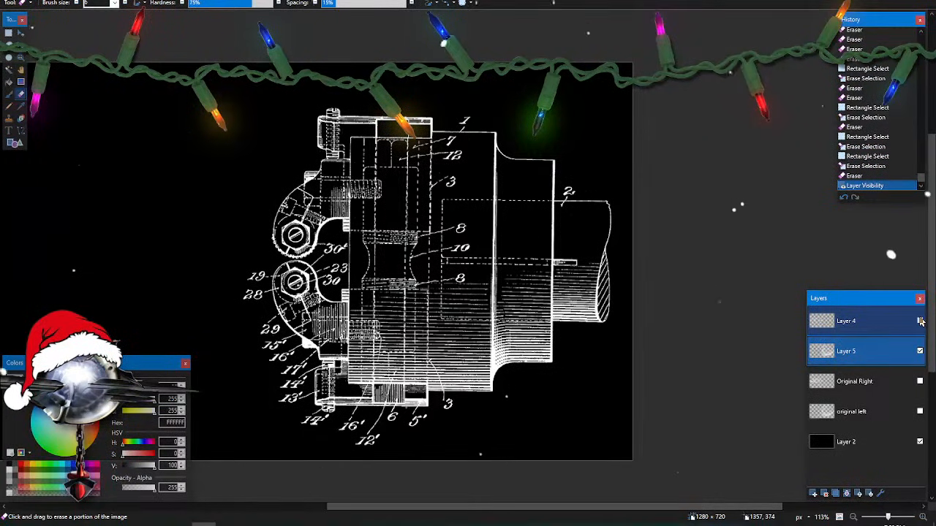
{"action": "left_click", "coordinate": [919, 322]}
{"action": "left_click", "coordinate": [919, 322]}
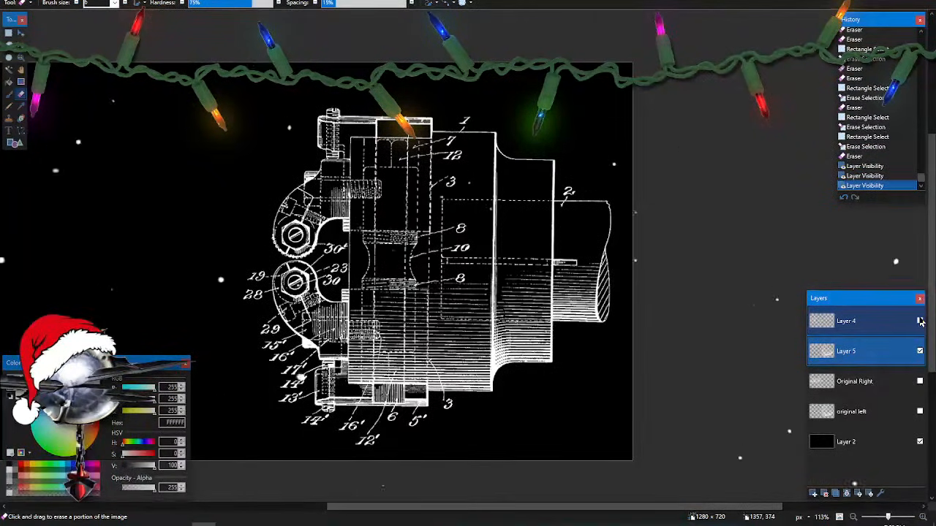
{"action": "left_click", "coordinate": [896, 361]}
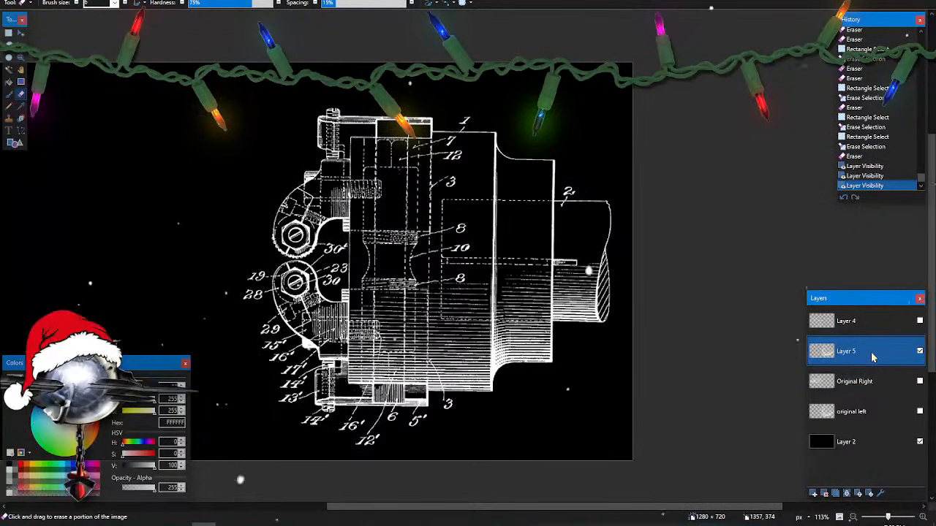
- Select the cutter head's lower half with a rectangle and raise its upper edge to the horizontal centre line, making it about 743 × 362 px
{"action": "key", "text": "s"}
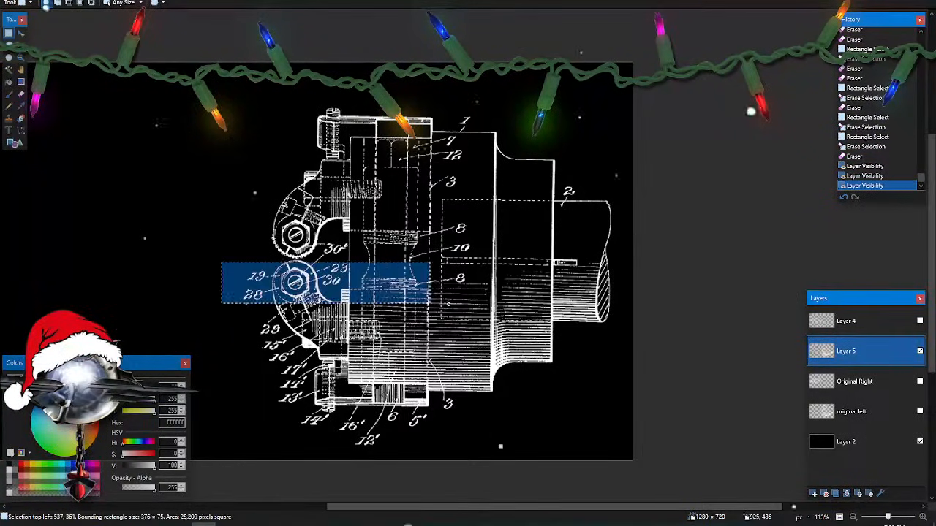
{"action": "left_click_drag", "start_coordinate": [448, 303], "coordinate": [686, 479]}
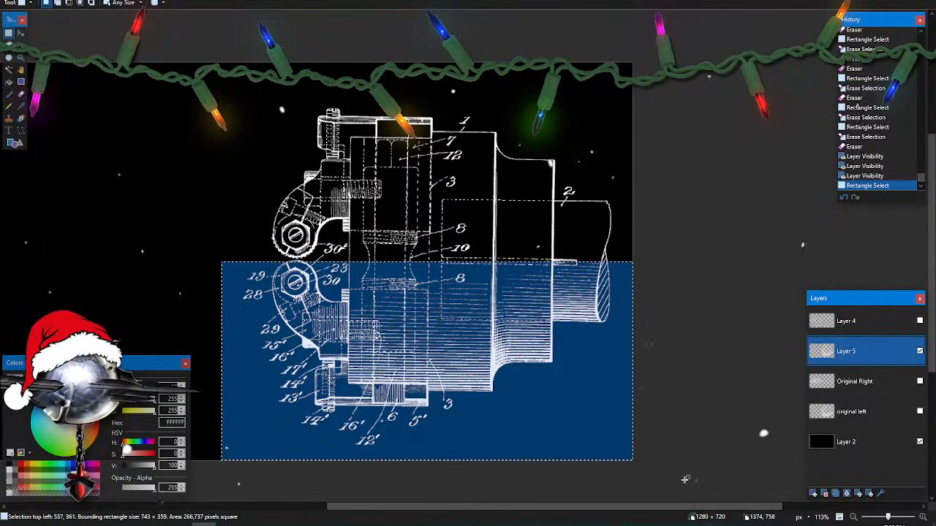
{"action": "scroll", "coordinate": [499, 375], "scroll_direction": "up", "scroll_amount": 5}
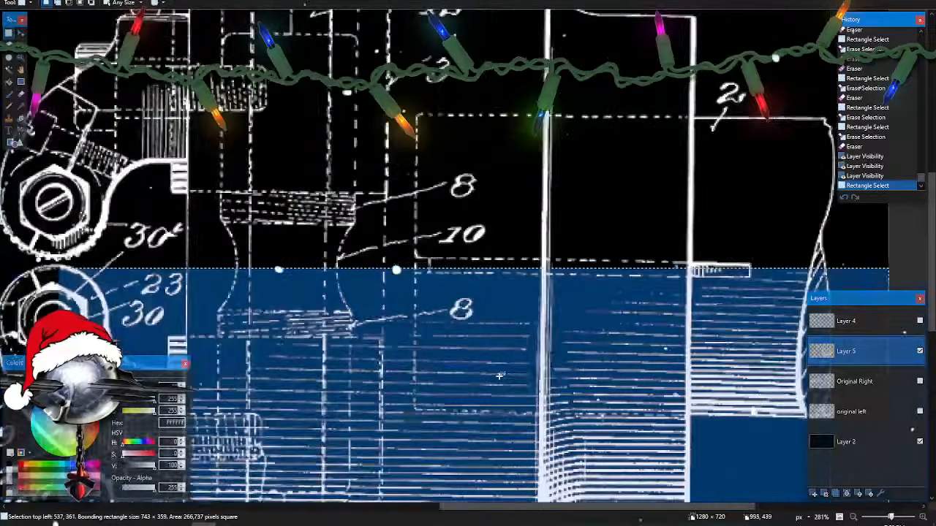
{"action": "scroll", "coordinate": [499, 376], "scroll_direction": "left", "scroll_amount": 3}
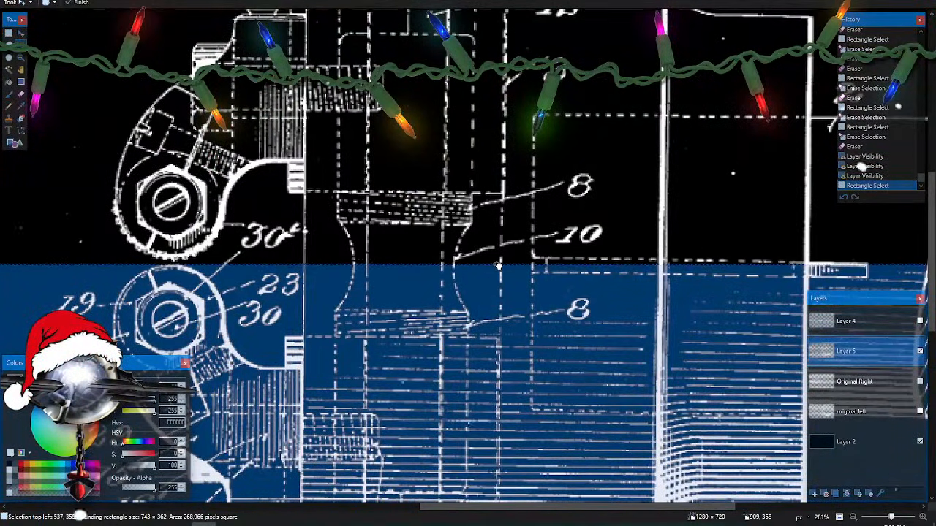
{"action": "left_click_drag", "start_coordinate": [499, 265], "coordinate": [498, 265]}
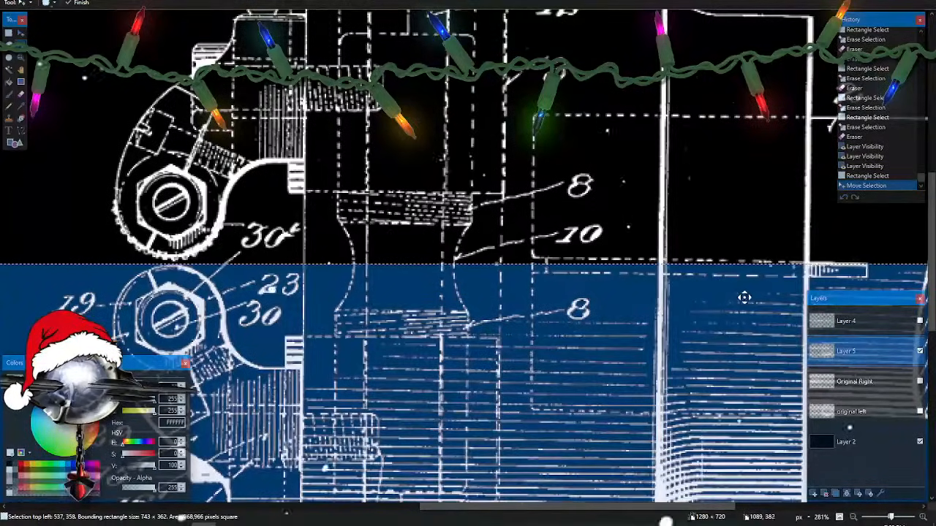
{"action": "scroll", "coordinate": [742, 299], "scroll_direction": "right", "scroll_amount": 8}
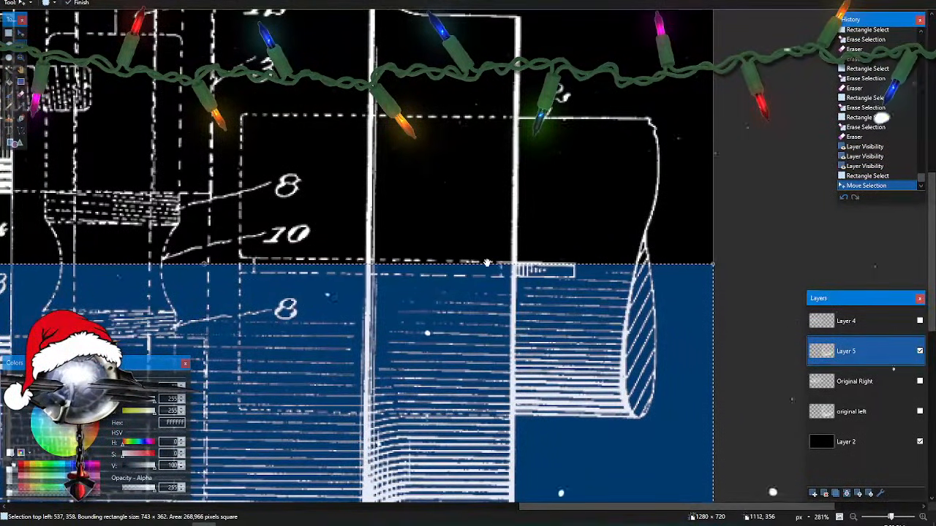
{"action": "key", "text": "Return"}
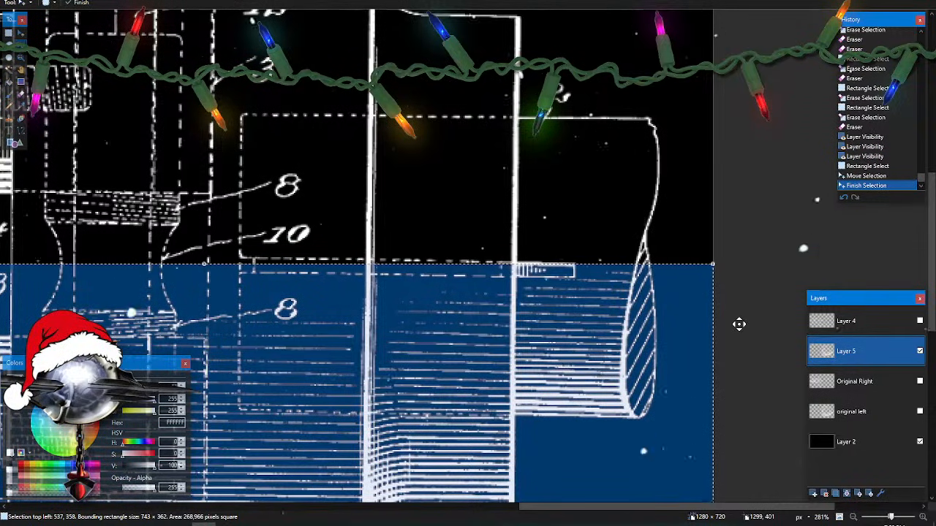
- Rotate the selection to about -0.60° along the tilted centre line, adjust its position, and erase the cutter head's lower half
{"action": "left_click_drag", "start_coordinate": [728, 322], "coordinate": [725, 333]}
{"action": "scroll", "coordinate": [470, 339], "scroll_direction": "left", "scroll_amount": 5}
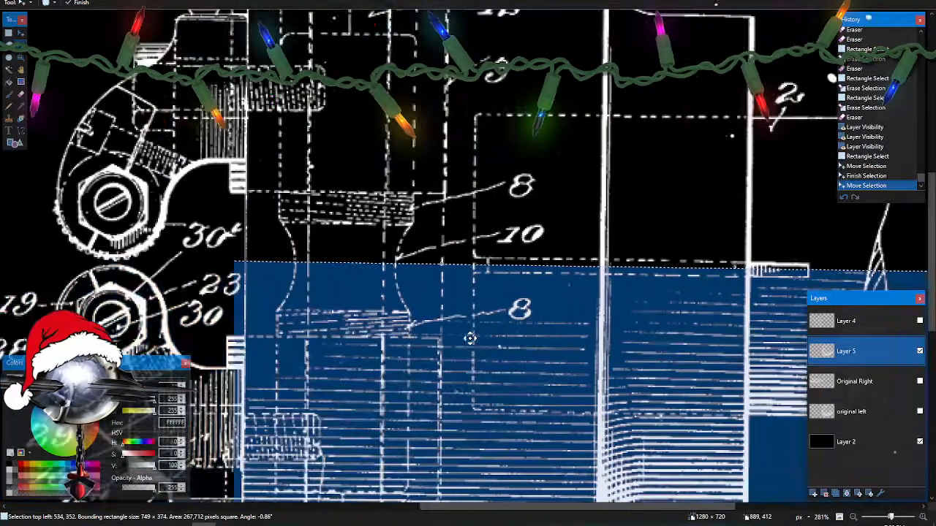
{"action": "left_click_drag", "start_coordinate": [455, 334], "coordinate": [454, 339]}
{"action": "scroll", "coordinate": [454, 339], "scroll_direction": "right", "scroll_amount": 2}
{"action": "scroll", "coordinate": [454, 339], "scroll_direction": "right", "scroll_amount": 2}
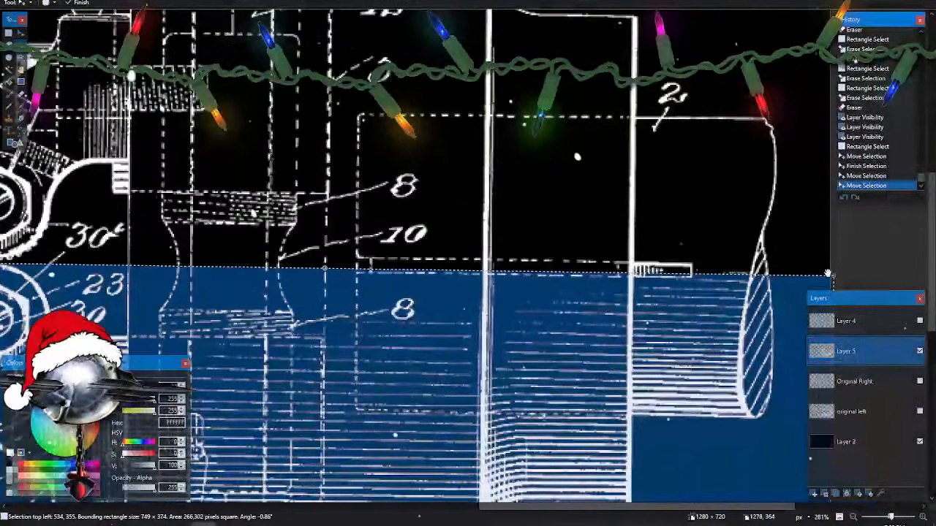
{"action": "left_click_drag", "start_coordinate": [846, 274], "coordinate": [846, 273]}
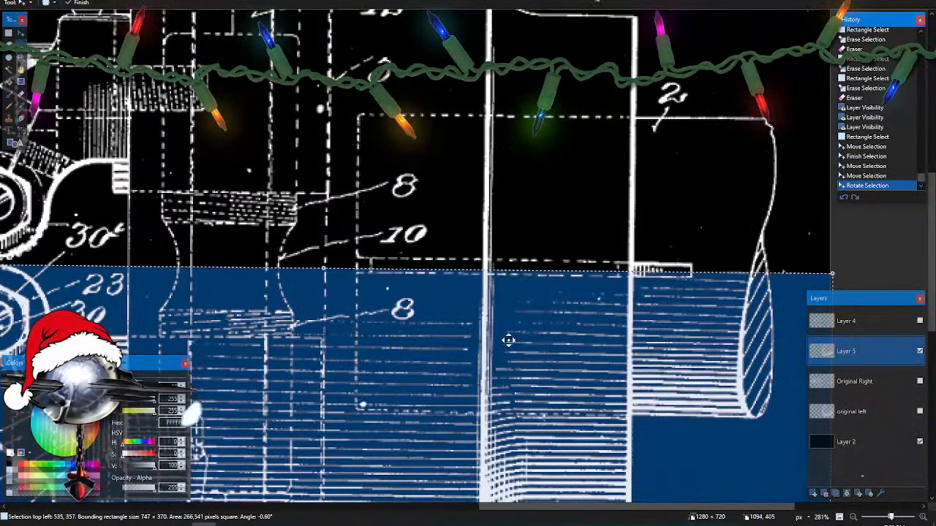
{"action": "scroll", "coordinate": [478, 342], "scroll_direction": "left", "scroll_amount": 1}
{"action": "left_click_drag", "start_coordinate": [475, 343], "coordinate": [474, 340]}
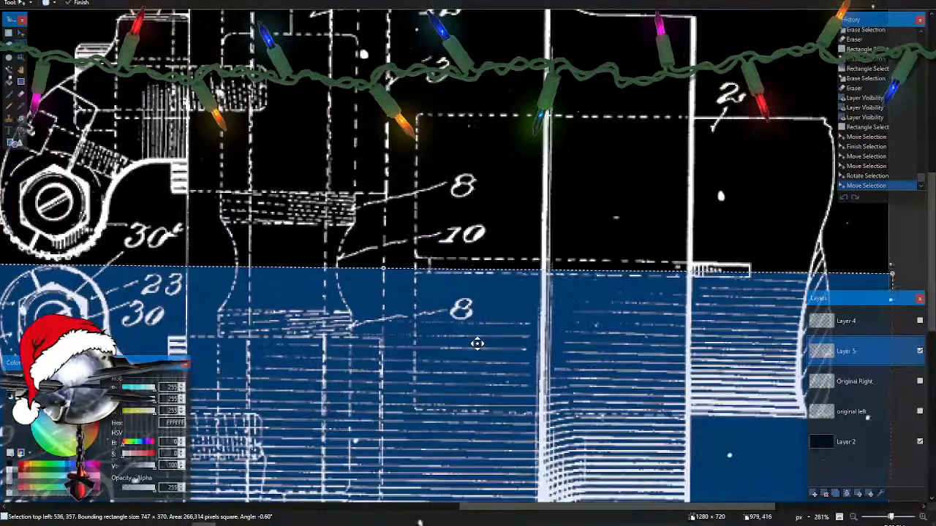
{"action": "key", "text": "Delete"}
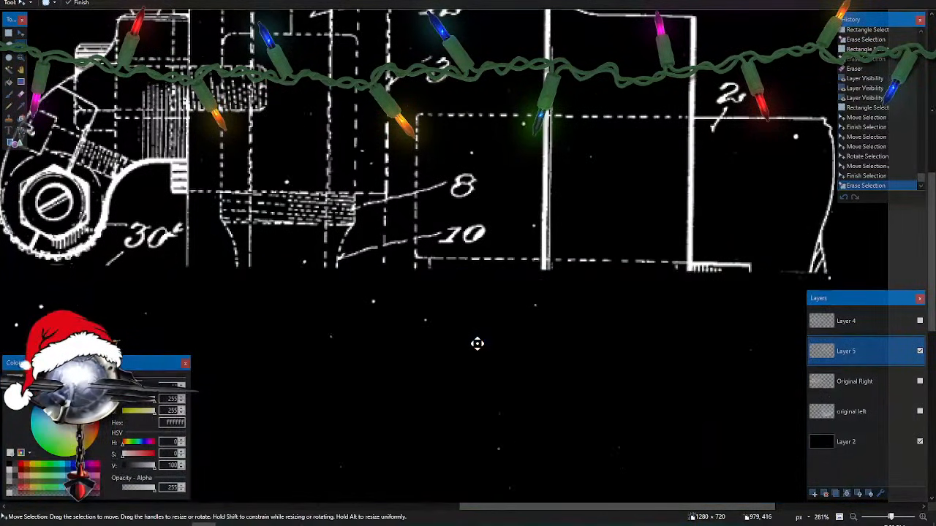
{"action": "scroll", "coordinate": [466, 346], "scroll_direction": "down", "scroll_amount": 4}
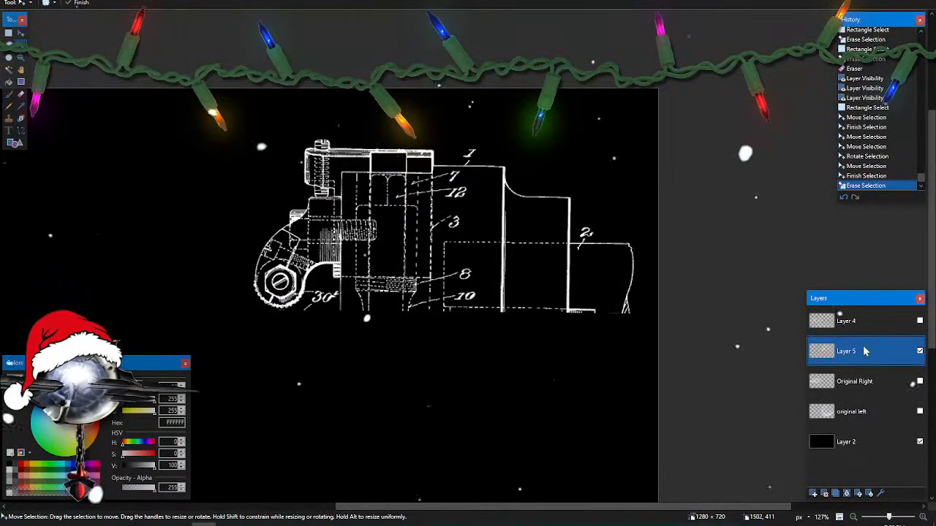
{"action": "key", "text": "s"}
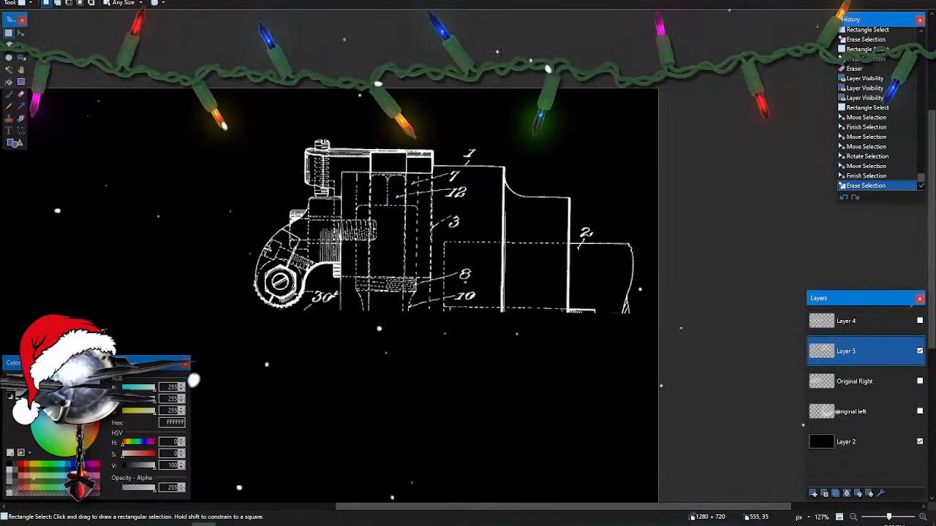
- Copy the half drawing from Layer 5 into a new layer and flip the copy vertically
{"action": "left_click_drag", "start_coordinate": [208, 110], "coordinate": [678, 328]}
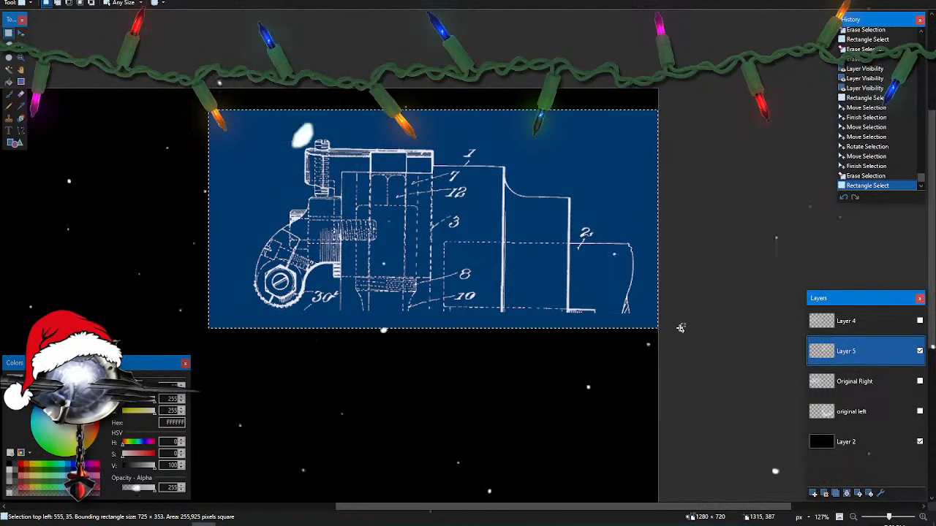
{"action": "key", "text": "ctrl+c"}
{"action": "key", "text": "ctrl+shift+v"}
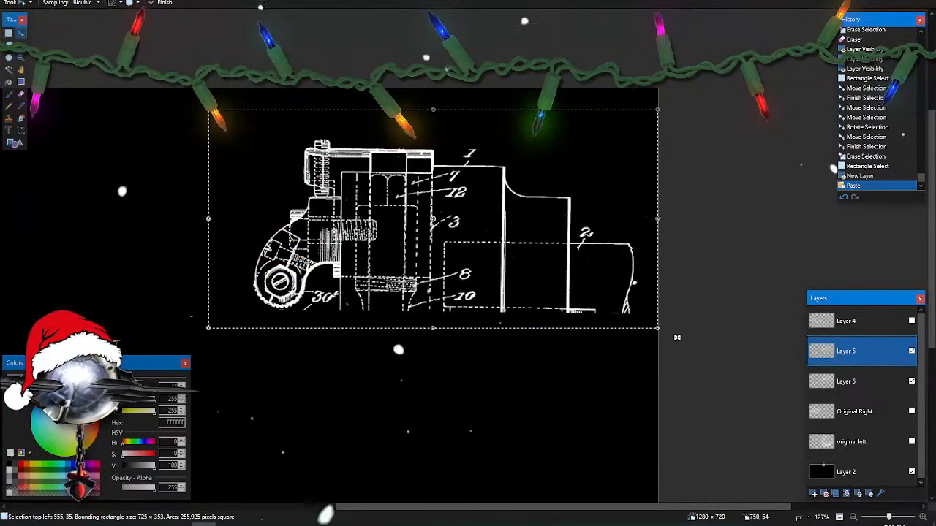
{"action": "left_click", "coordinate": [162, 0]}
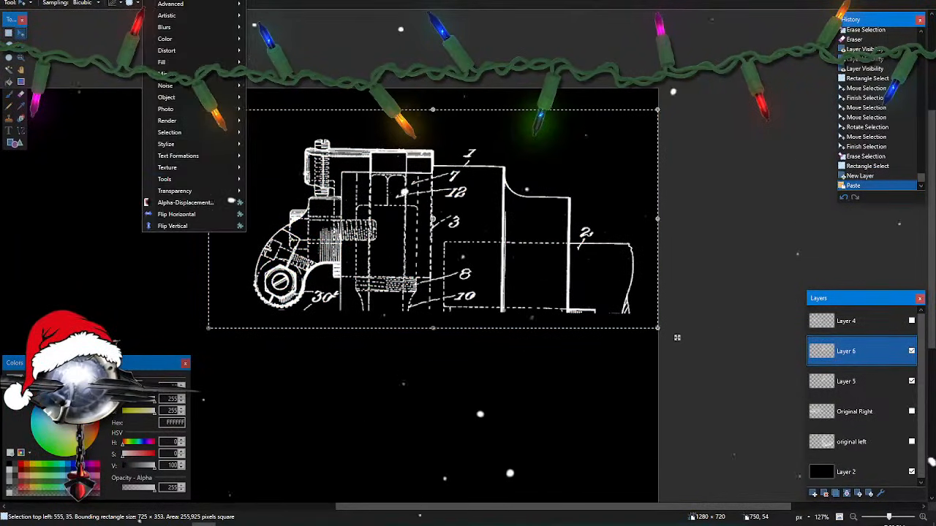
{"action": "left_click", "coordinate": [179, 225]}
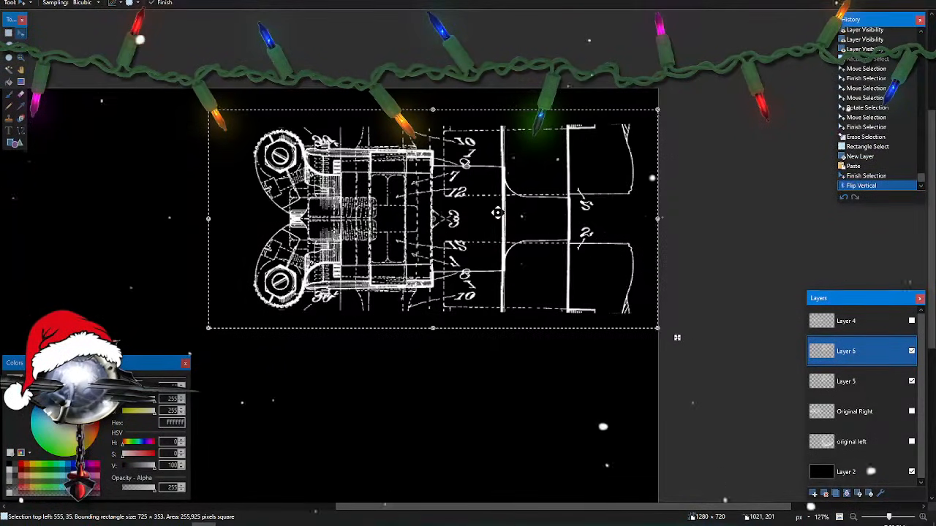
- Move the flipped copy below the original half, rotate it about -1.30°, and shift it up to close the gap at the seam
{"action": "left_click_drag", "start_coordinate": [478, 179], "coordinate": [476, 358]}
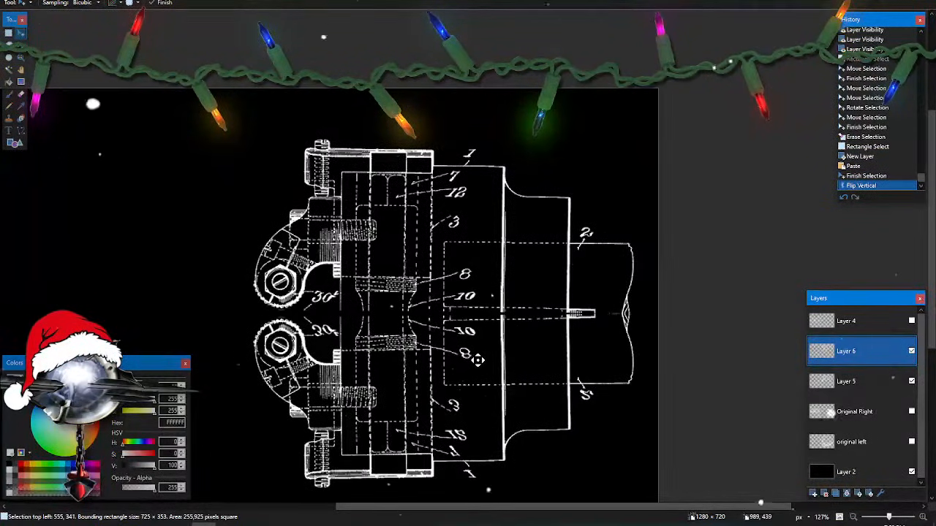
{"action": "scroll", "coordinate": [328, 314], "scroll_direction": "down", "scroll_amount": 3}
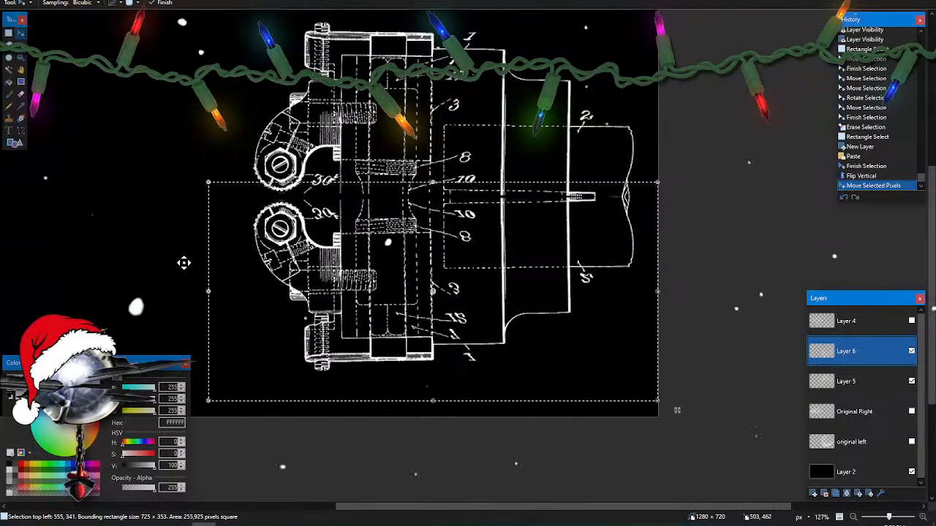
{"action": "left_click_drag", "start_coordinate": [192, 263], "coordinate": [190, 259]}
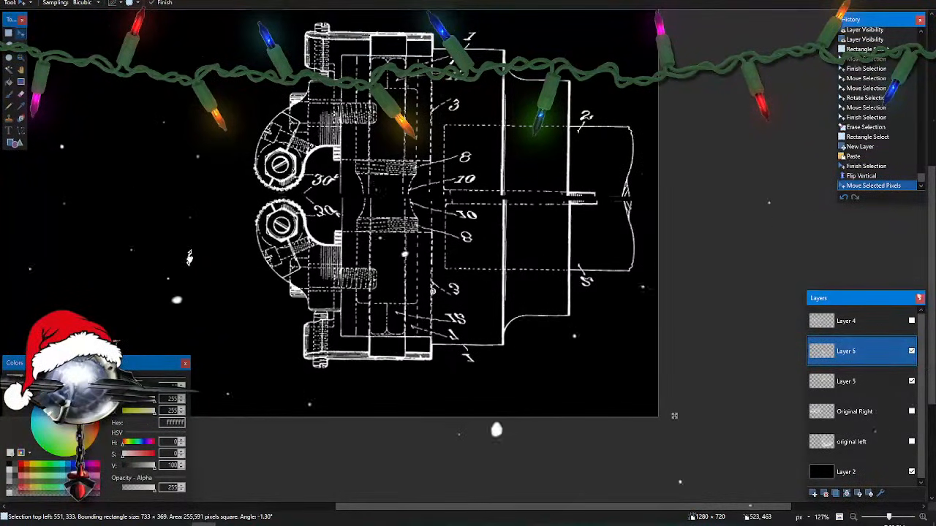
{"action": "left_click_drag", "start_coordinate": [508, 282], "coordinate": [508, 276]}
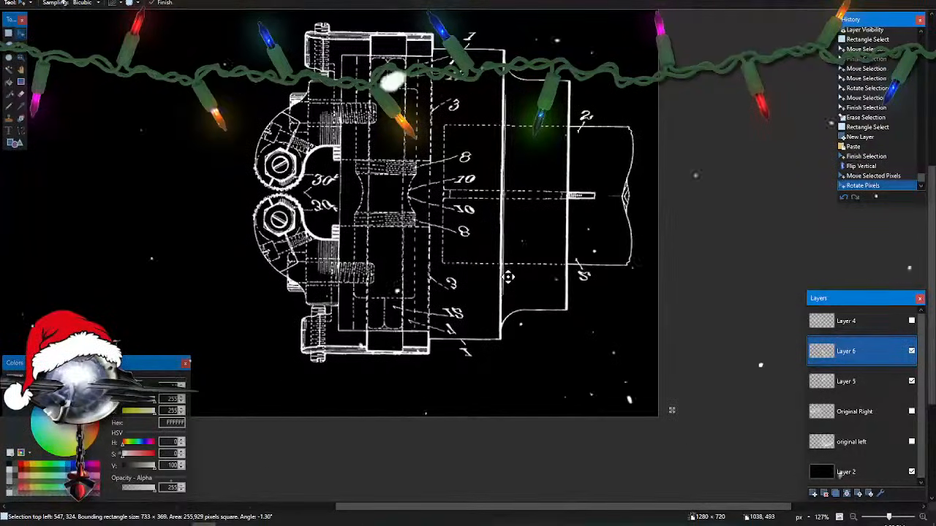
- Examine how the two mirrored halves align along the seam, from the central threaded section to the shaft's outer edge
{"action": "scroll", "coordinate": [503, 329], "scroll_direction": "up", "scroll_amount": 5}
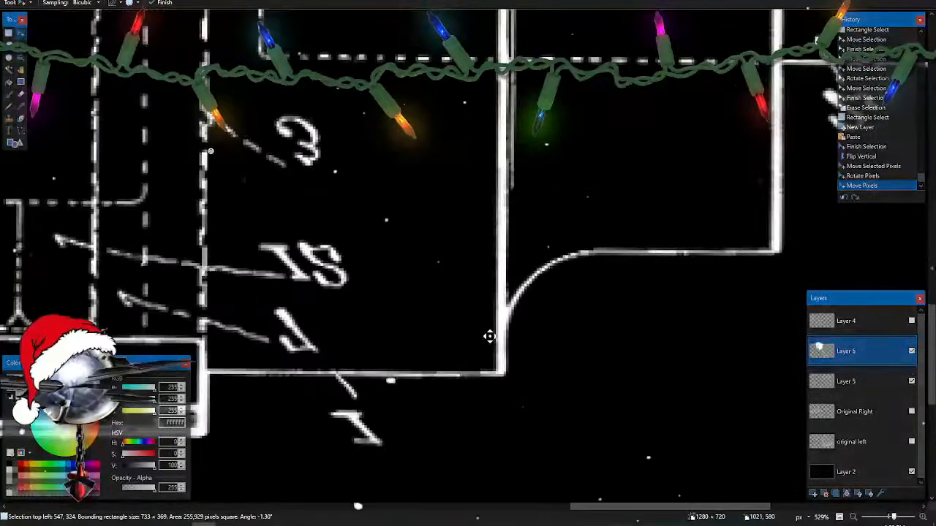
{"action": "scroll", "coordinate": [488, 338], "scroll_direction": "up", "scroll_amount": 5}
{"action": "scroll", "coordinate": [487, 340], "scroll_direction": "left", "scroll_amount": 6}
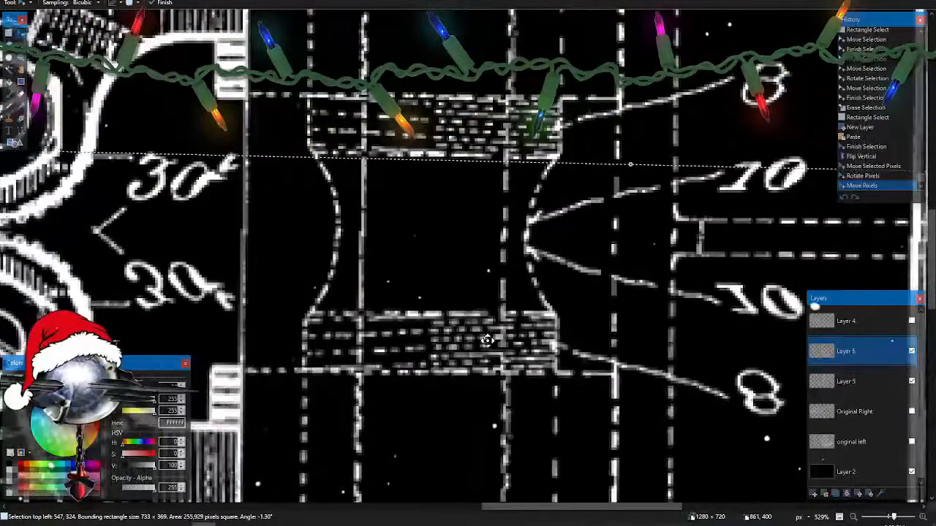
{"action": "scroll", "coordinate": [487, 340], "scroll_direction": "left", "scroll_amount": 3}
{"action": "scroll", "coordinate": [487, 340], "scroll_direction": "down", "scroll_amount": 5}
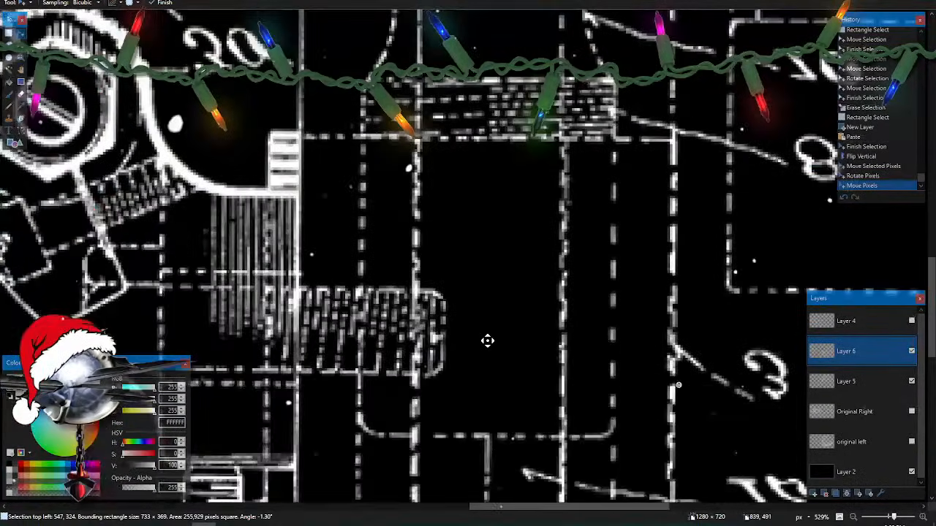
{"action": "scroll", "coordinate": [487, 340], "scroll_direction": "up", "scroll_amount": 5}
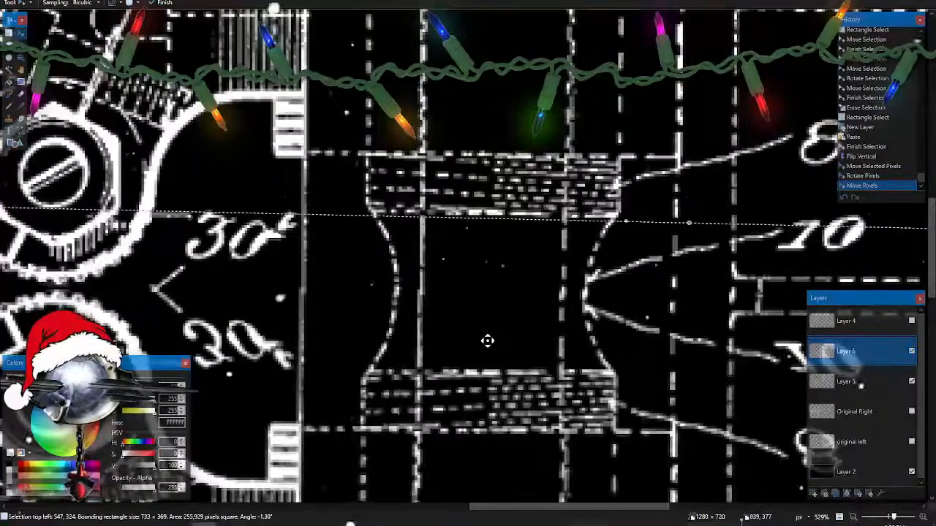
{"action": "scroll", "coordinate": [488, 340], "scroll_direction": "right", "scroll_amount": 8}
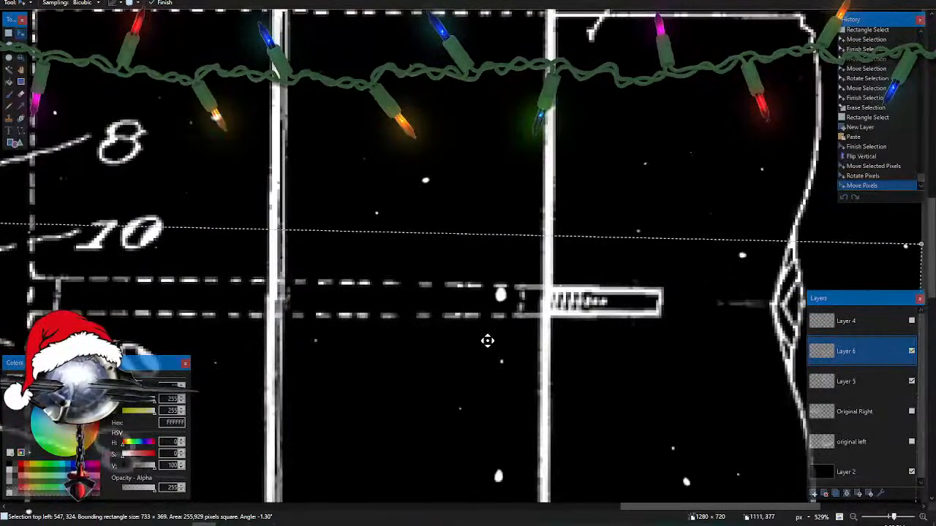
{"action": "scroll", "coordinate": [487, 340], "scroll_direction": "right", "scroll_amount": 6}
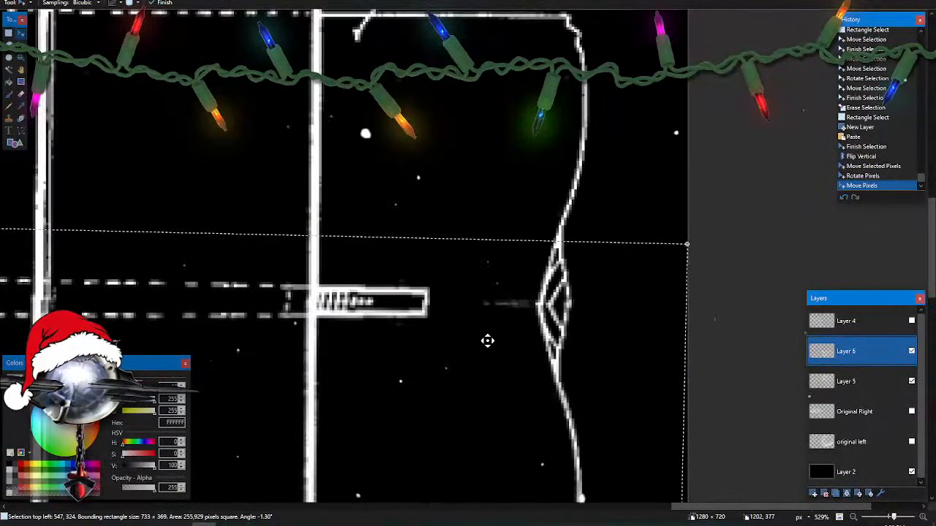
{"action": "scroll", "coordinate": [488, 340], "scroll_direction": "down", "scroll_amount": 5}
{"action": "scroll", "coordinate": [488, 340], "scroll_direction": "down", "scroll_amount": 3}
{"action": "scroll", "coordinate": [487, 340], "scroll_direction": "down", "scroll_amount": 2}
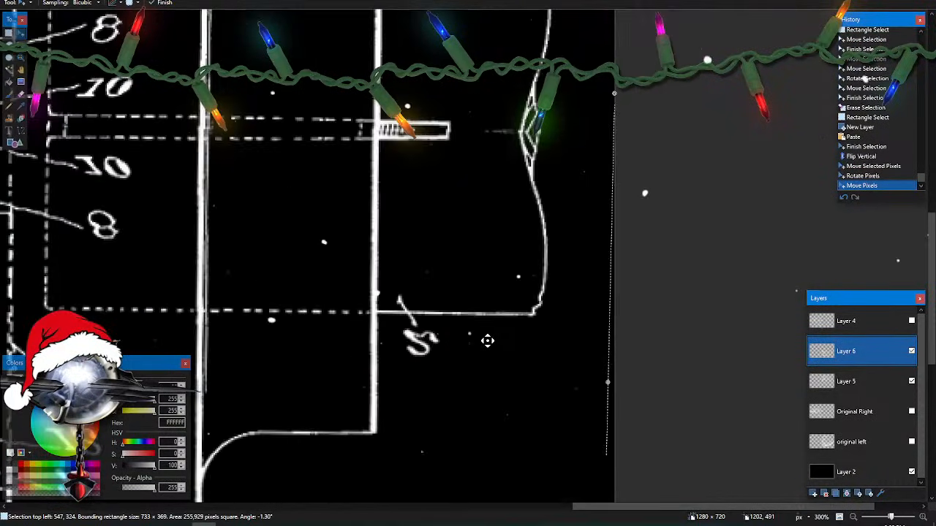
{"action": "scroll", "coordinate": [487, 340], "scroll_direction": "down", "scroll_amount": 3}
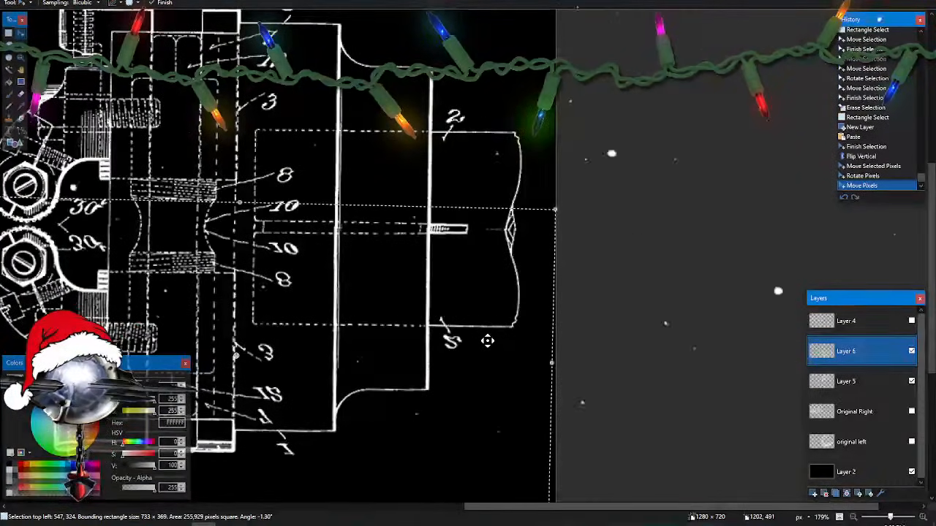
{"action": "scroll", "coordinate": [488, 339], "scroll_direction": "up", "scroll_amount": 2}
{"action": "scroll", "coordinate": [487, 340], "scroll_direction": "up", "scroll_amount": 3}
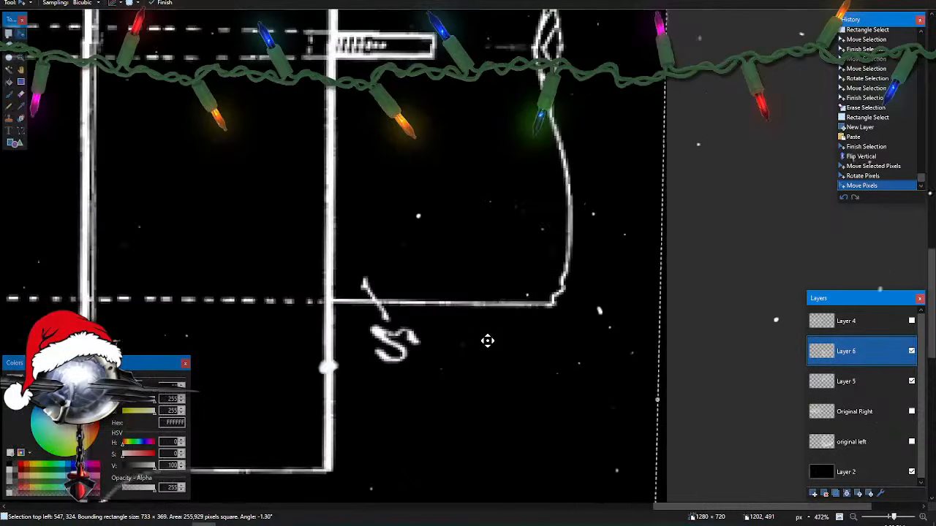
{"action": "scroll", "coordinate": [487, 339], "scroll_direction": "up", "scroll_amount": 5}
{"action": "scroll", "coordinate": [375, 261], "scroll_direction": "up", "scroll_amount": 1}
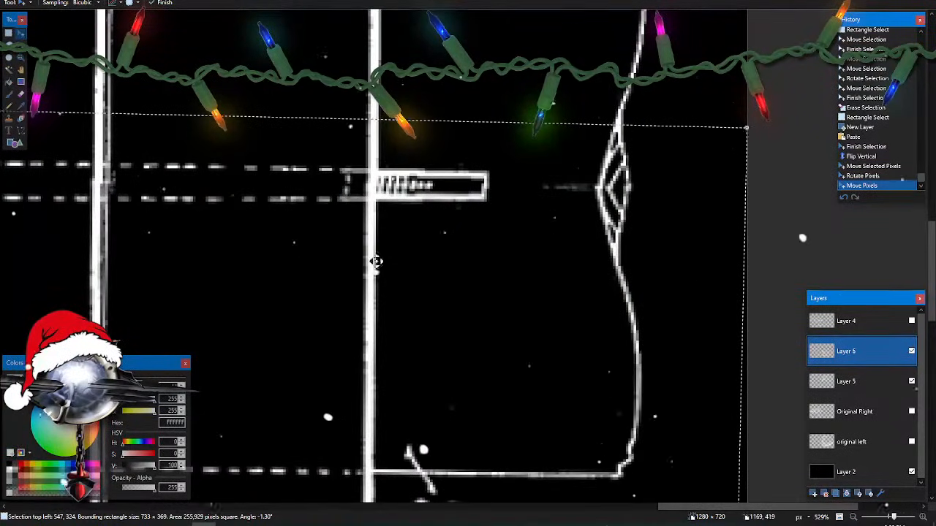
- Nudge the mirrored half about 1 pixel to the right and deselect it
{"action": "left_click", "coordinate": [305, 296]}
{"action": "scroll", "coordinate": [407, 355], "scroll_direction": "left", "scroll_amount": 6}
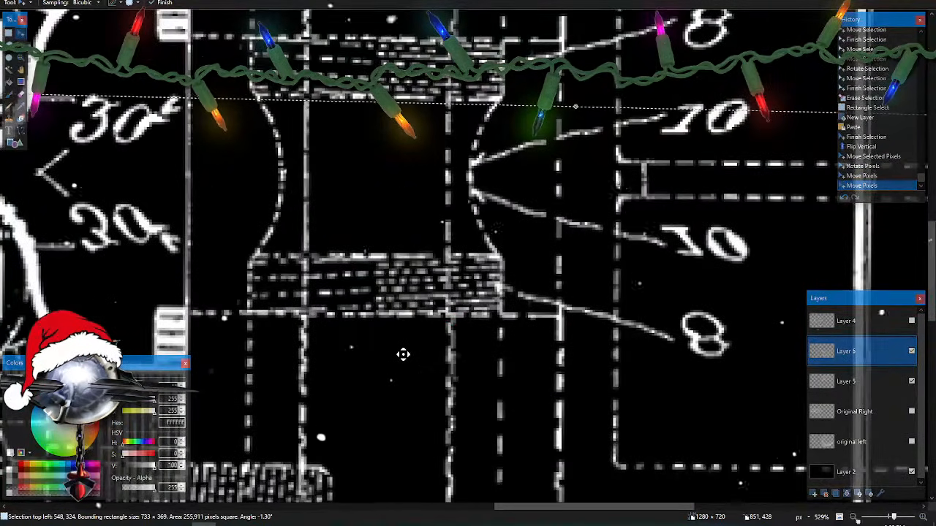
{"action": "scroll", "coordinate": [403, 354], "scroll_direction": "down", "scroll_amount": 3}
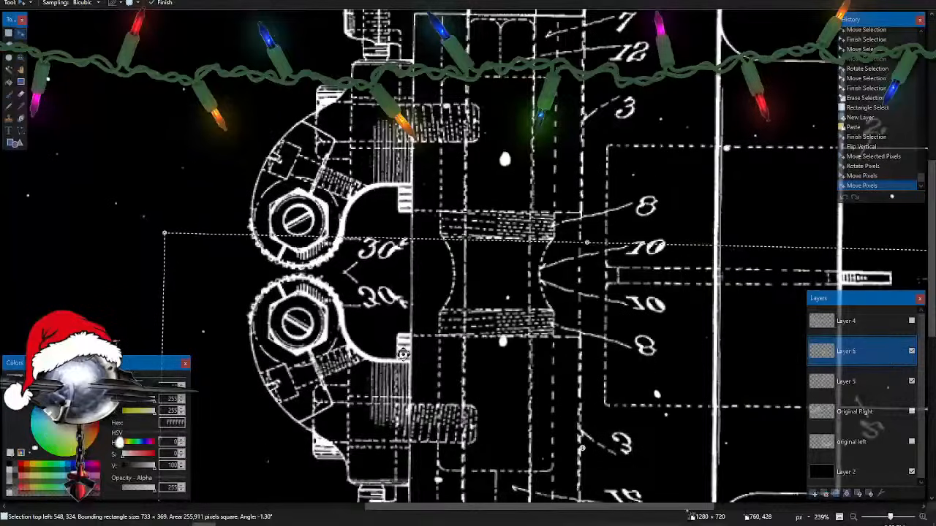
{"action": "scroll", "coordinate": [403, 354], "scroll_direction": "down", "scroll_amount": 3}
{"action": "scroll", "coordinate": [403, 355], "scroll_direction": "down", "scroll_amount": 2}
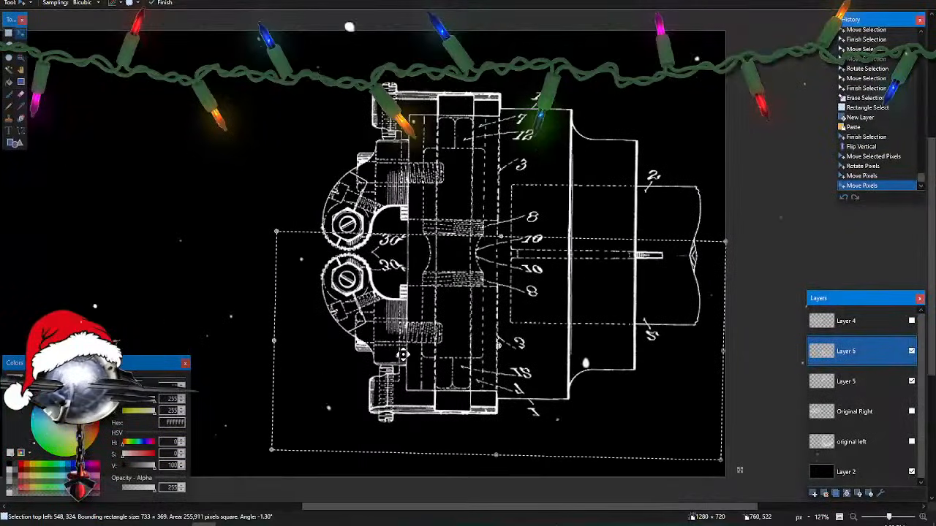
{"action": "key", "text": "ctrl+d"}
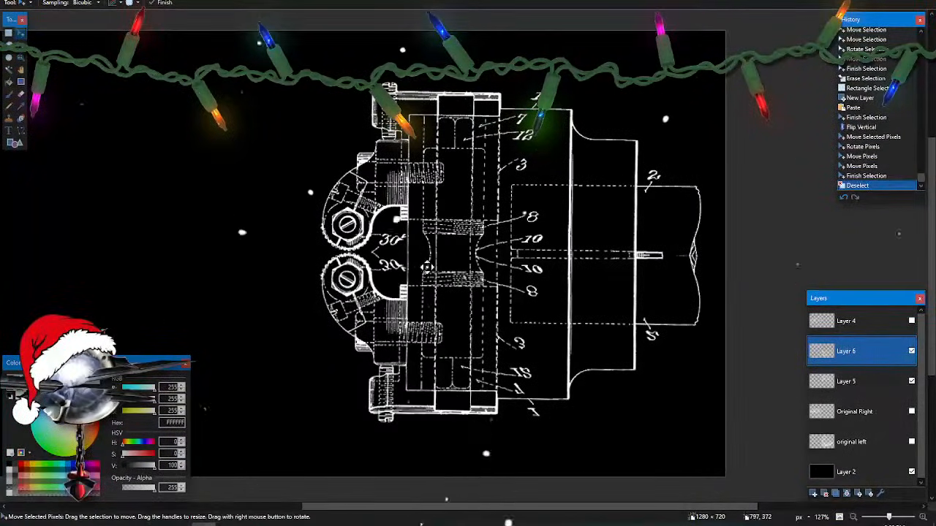
- Activate the Eraser tool for cleaning up the drawing near the upper reference numeral 3
{"action": "scroll", "coordinate": [594, 379], "scroll_direction": "right", "scroll_amount": 3}
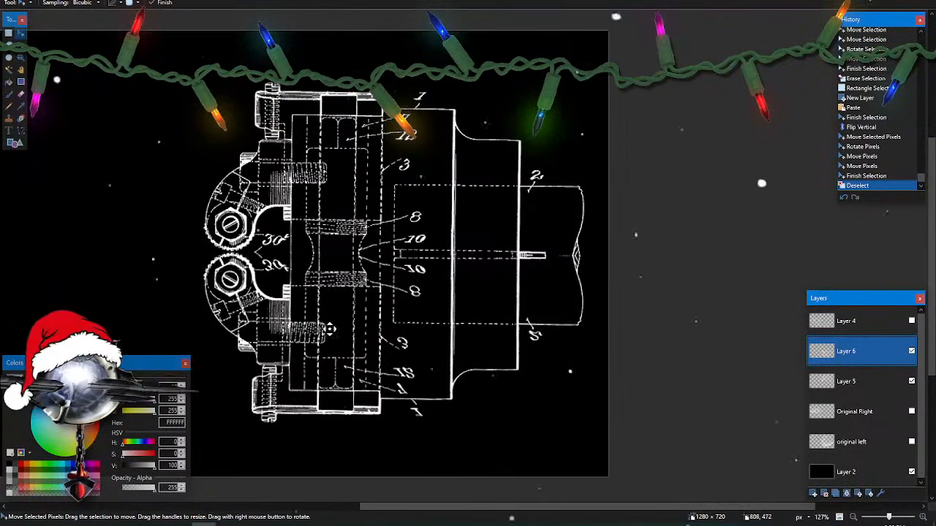
{"action": "left_click", "coordinate": [21, 93]}
{"action": "scroll", "coordinate": [361, 195], "scroll_direction": "up", "scroll_amount": 5}
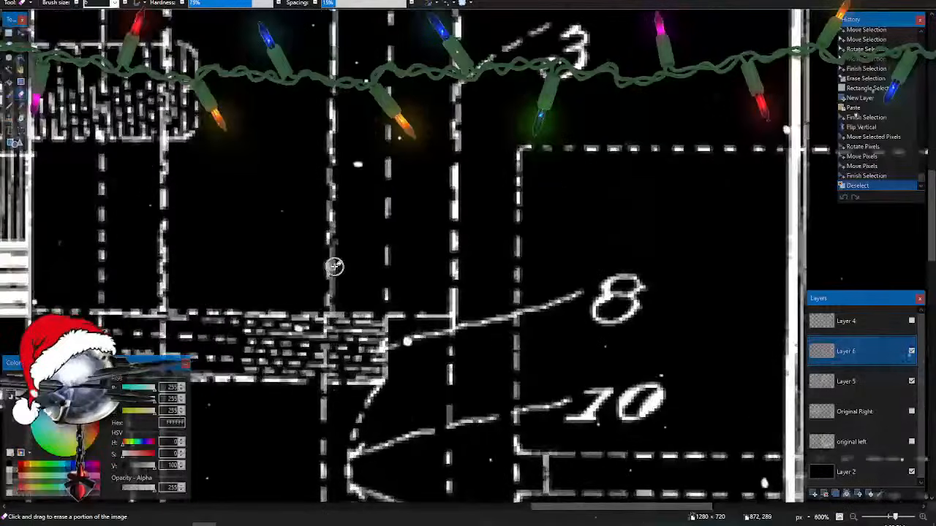
{"action": "scroll", "coordinate": [334, 265], "scroll_direction": "up", "scroll_amount": 3}
{"action": "scroll", "coordinate": [391, 294], "scroll_direction": "up", "scroll_amount": 1}
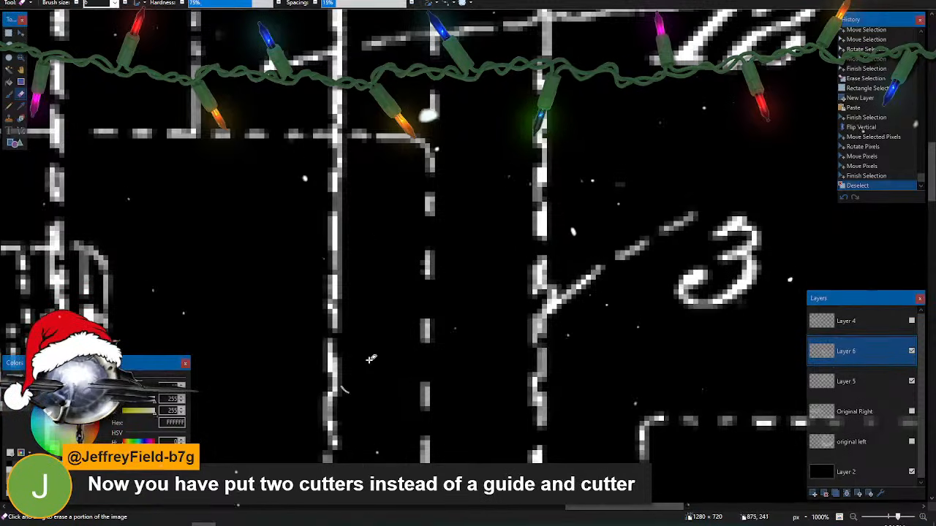
- Check the patent text and examine the mirrored drawing's cutter heads, centre seam and upper reference numerals 3, 7 and 12
{"action": "scroll", "coordinate": [460, 339], "scroll_direction": "down", "scroll_amount": 3}
{"action": "scroll", "coordinate": [461, 342], "scroll_direction": "down", "scroll_amount": 7}
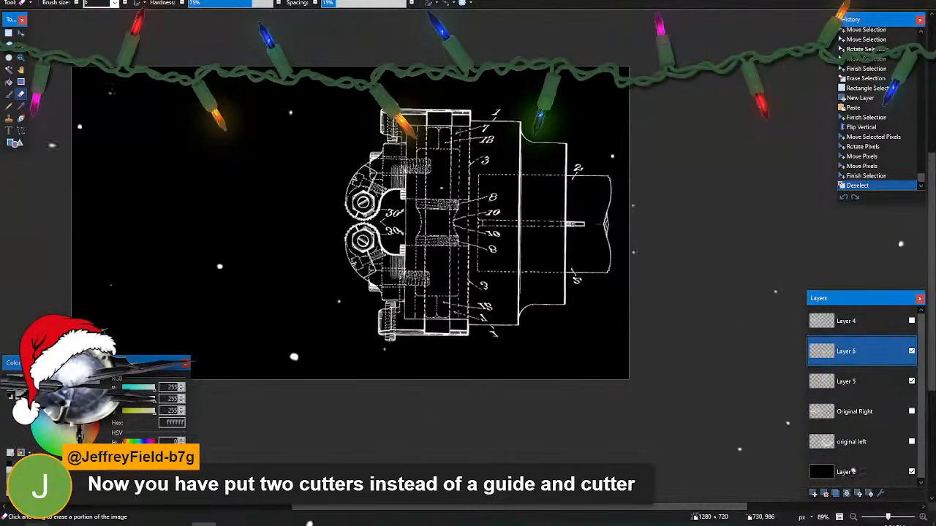
{"action": "scroll", "coordinate": [360, 270], "scroll_direction": "up", "scroll_amount": 5}
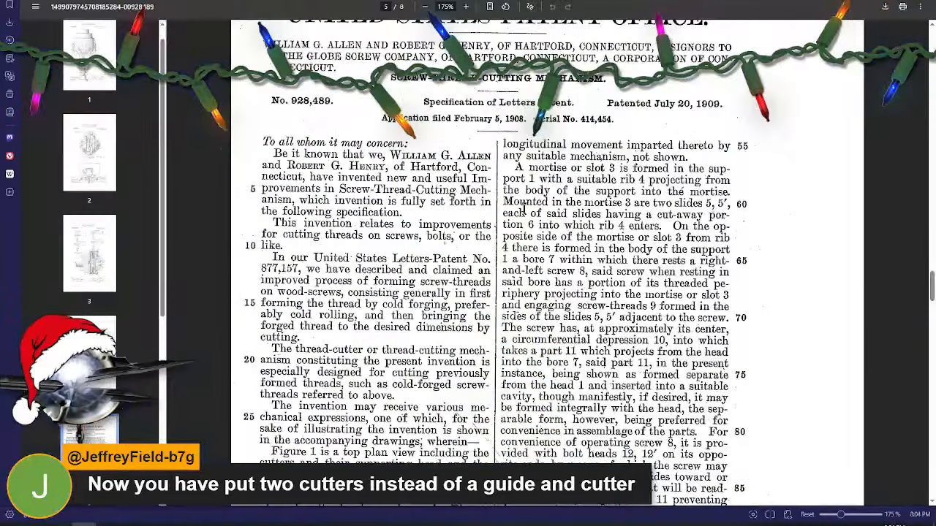
{"action": "scroll", "coordinate": [521, 224], "scroll_direction": "up", "scroll_amount": 3}
{"action": "scroll", "coordinate": [520, 224], "scroll_direction": "up", "scroll_amount": 5}
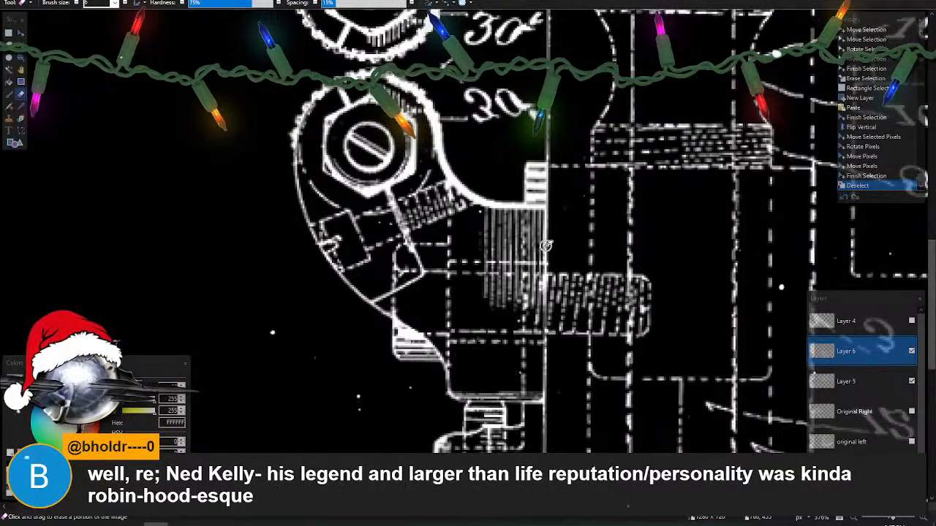
{"action": "scroll", "coordinate": [545, 246], "scroll_direction": "down", "scroll_amount": 5}
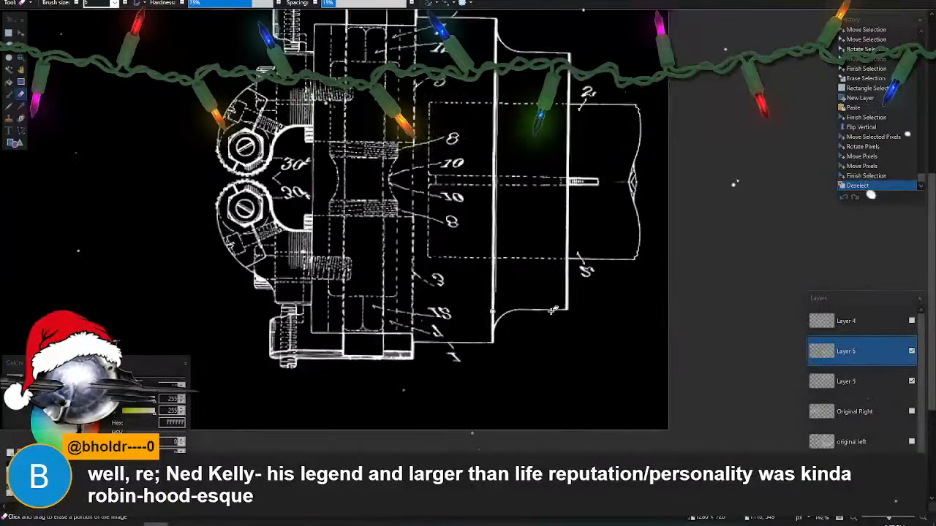
{"action": "scroll", "coordinate": [552, 310], "scroll_direction": "right", "scroll_amount": 3}
{"action": "scroll", "coordinate": [552, 311], "scroll_direction": "up", "scroll_amount": 3}
{"action": "scroll", "coordinate": [552, 311], "scroll_direction": "left", "scroll_amount": 4}
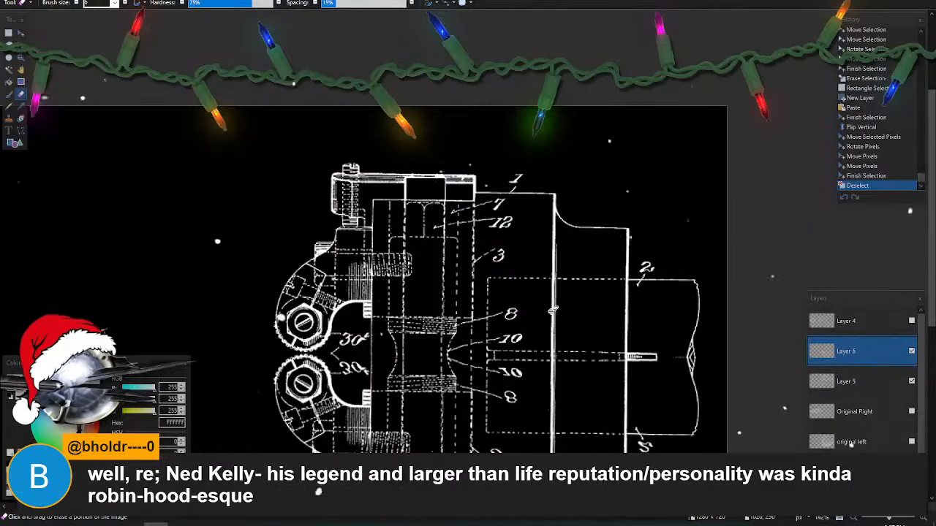
{"action": "scroll", "coordinate": [552, 310], "scroll_direction": "up", "scroll_amount": 7}
{"action": "scroll", "coordinate": [550, 309], "scroll_direction": "up", "scroll_amount": 2}
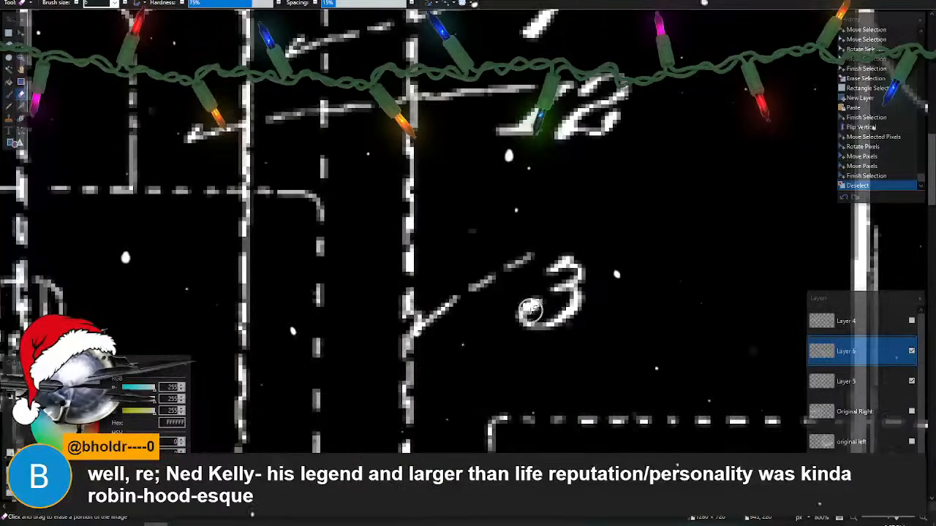
{"action": "scroll", "coordinate": [294, 241], "scroll_direction": "up", "scroll_amount": 3}
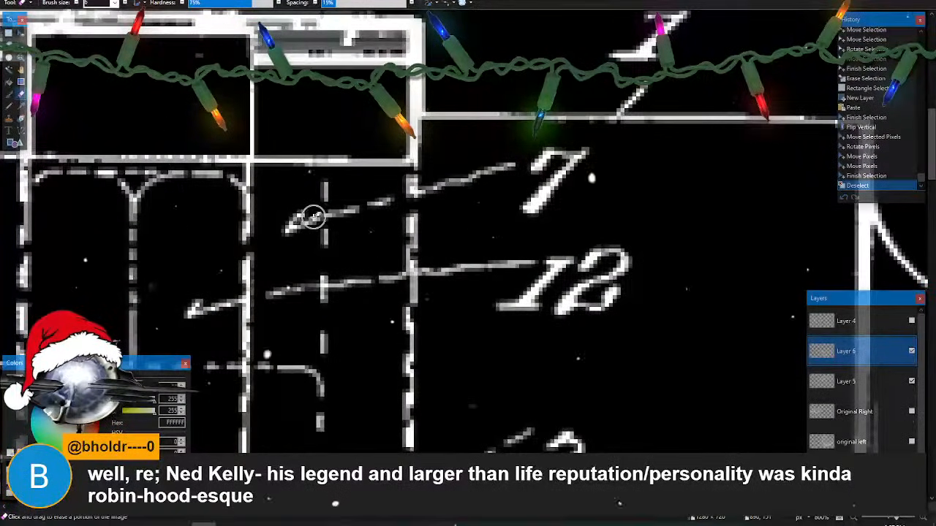
{"action": "left_click", "coordinate": [859, 323]}
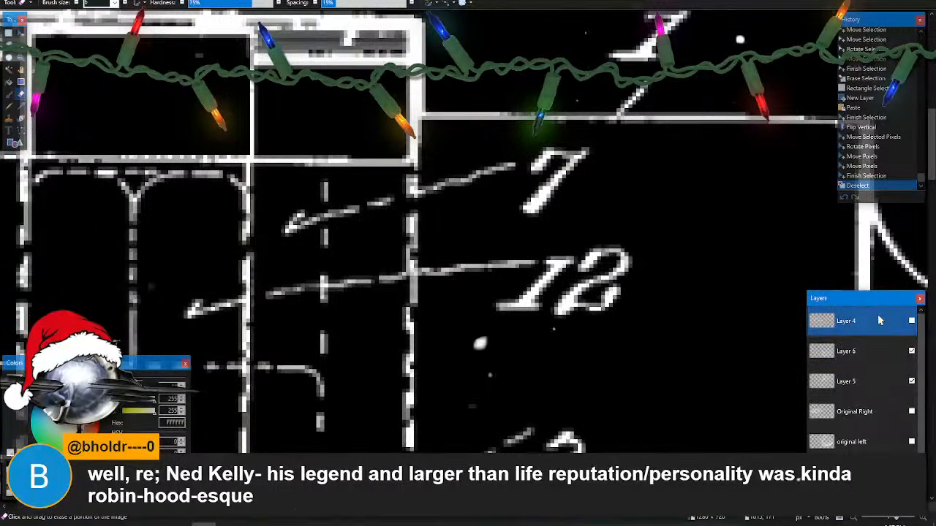
{"action": "left_click", "coordinate": [879, 353]}
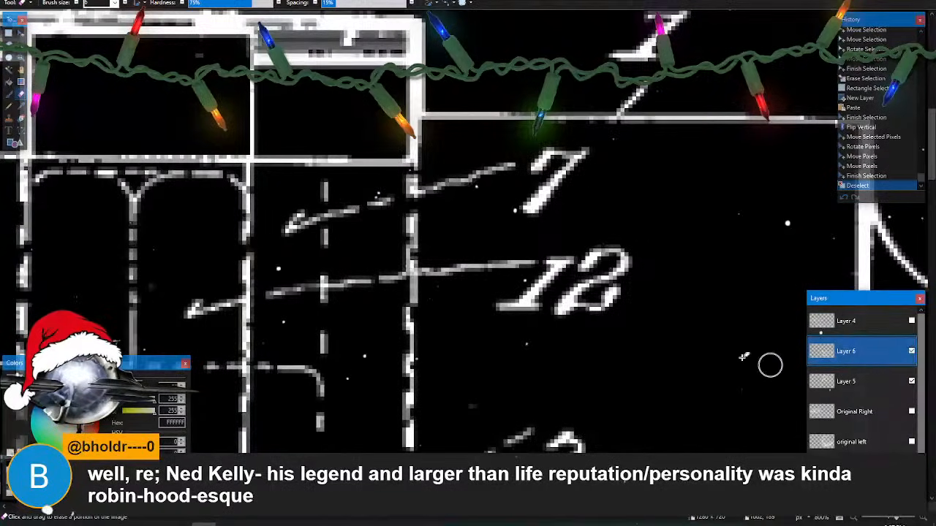
{"action": "scroll", "coordinate": [742, 358], "scroll_direction": "down", "scroll_amount": 5}
{"action": "scroll", "coordinate": [742, 358], "scroll_direction": "down", "scroll_amount": 3}
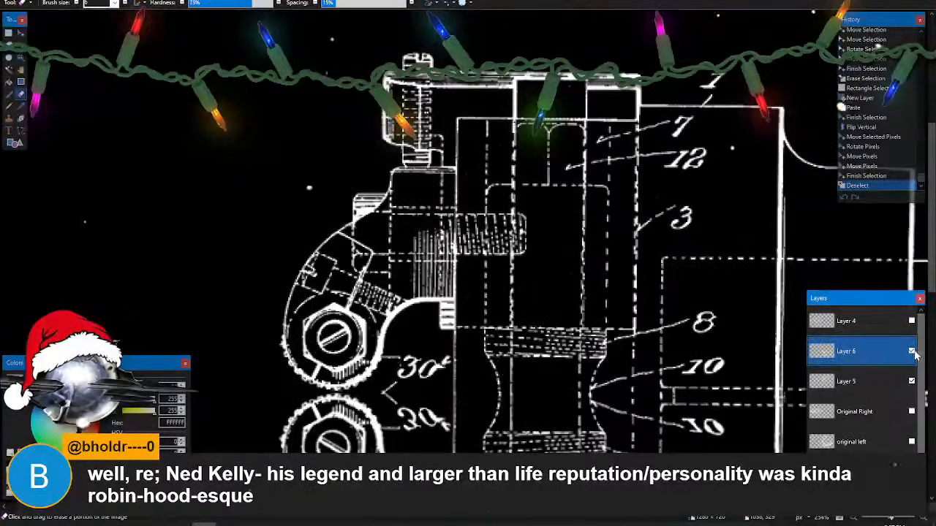
- Toggle the visibility of Layer 6 and Layer 5 to compare the halves, and merge Layer 6 down into Layer 5
{"action": "left_click", "coordinate": [912, 351]}
{"action": "left_click", "coordinate": [912, 352]}
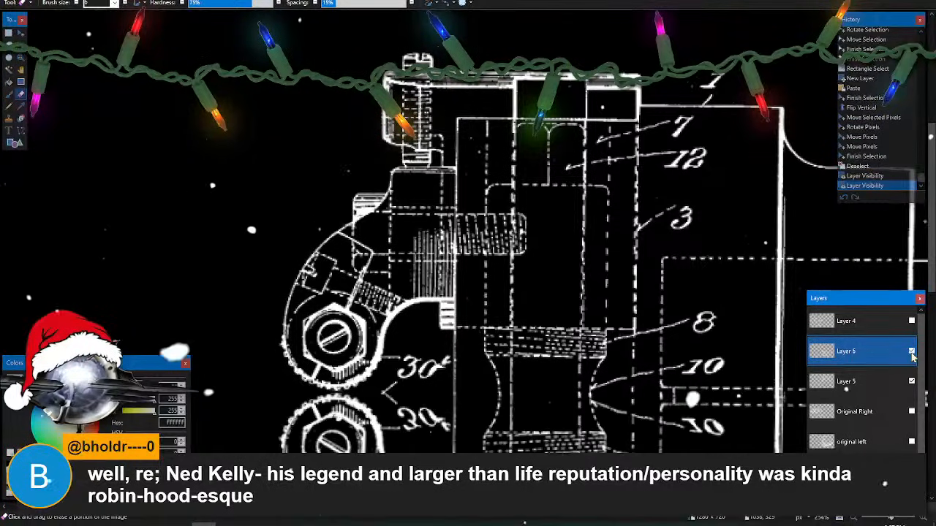
{"action": "left_click", "coordinate": [911, 381]}
{"action": "left_click", "coordinate": [912, 381]}
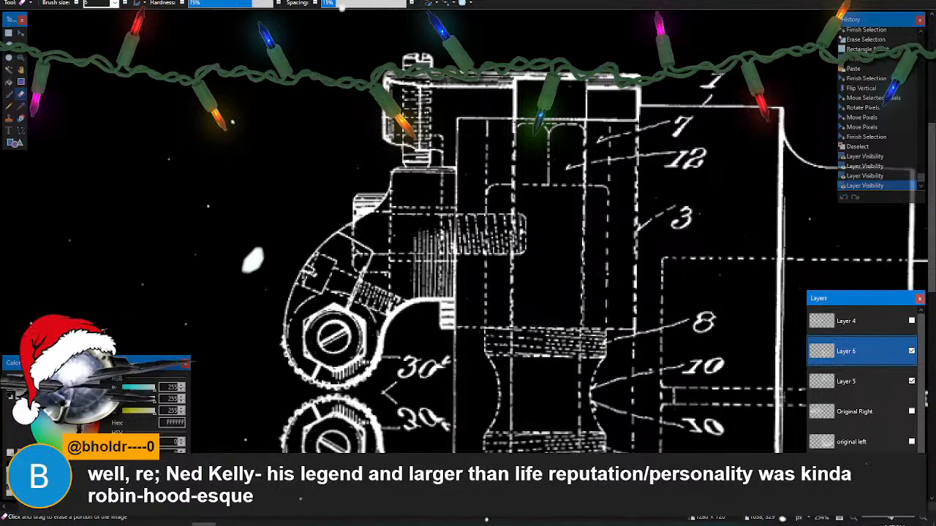
{"action": "key", "text": "ctrl+m"}
- Erase the leader lines and arrowheads of the upper reference numerals 7 and 12 inside the body outline
{"action": "scroll", "coordinate": [589, 255], "scroll_direction": "up", "scroll_amount": 5}
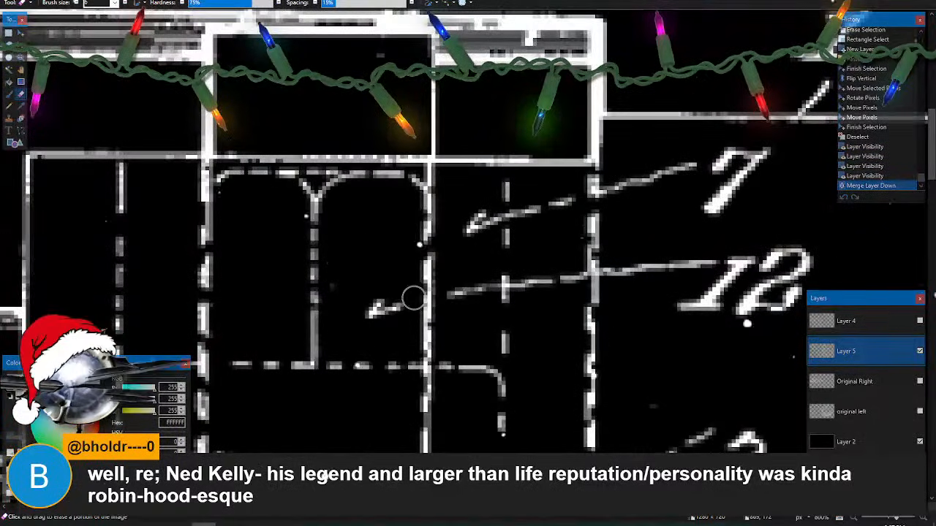
{"action": "left_click_drag", "start_coordinate": [414, 296], "coordinate": [359, 315]}
{"action": "left_click_drag", "start_coordinate": [459, 291], "coordinate": [487, 288]}
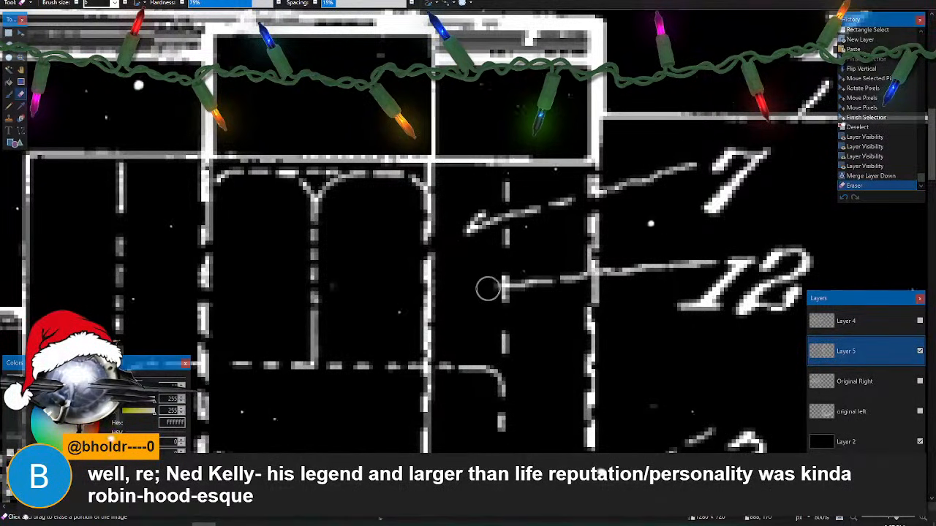
{"action": "mouse_move", "coordinate": [492, 228]}
{"action": "left_mouse_down"}
{"action": "mouse_move", "coordinate": [504, 212]}
{"action": "mouse_move", "coordinate": [582, 194]}
{"action": "left_mouse_up"}
{"action": "left_click_drag", "start_coordinate": [488, 225], "coordinate": [479, 228]}
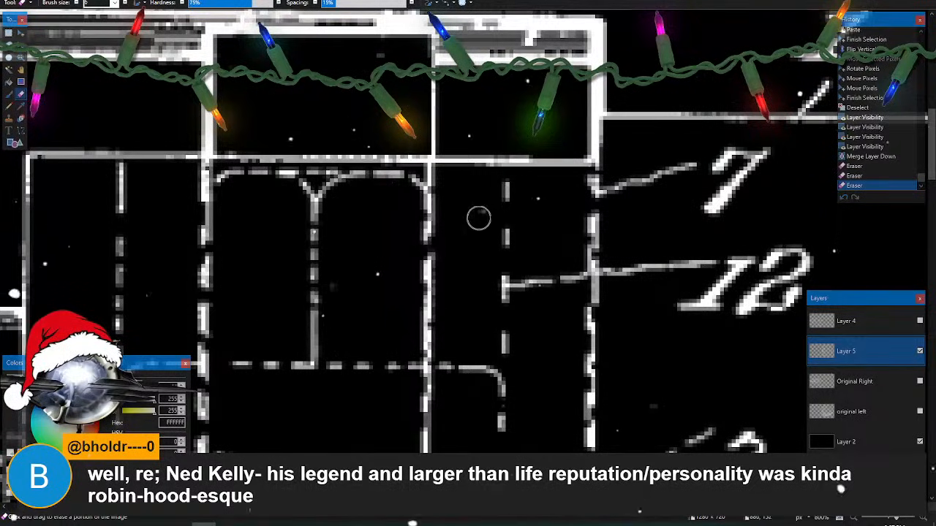
{"action": "left_click", "coordinate": [468, 226]}
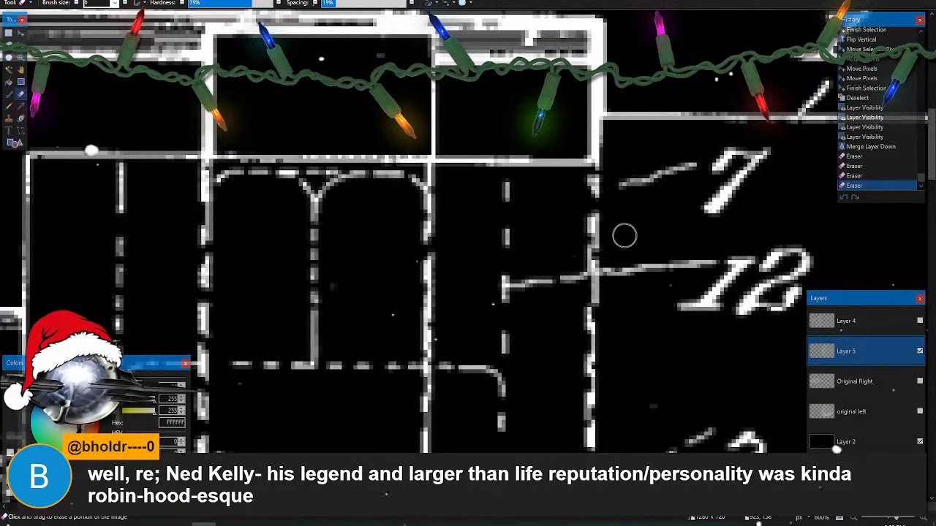
{"action": "mouse_move", "coordinate": [612, 264]}
{"action": "left_mouse_down"}
{"action": "mouse_move", "coordinate": [595, 277]}
{"action": "mouse_move", "coordinate": [521, 287]}
{"action": "left_mouse_up"}
{"action": "left_click", "coordinate": [519, 285]}
{"action": "scroll", "coordinate": [625, 279], "scroll_direction": "right", "scroll_amount": 3}
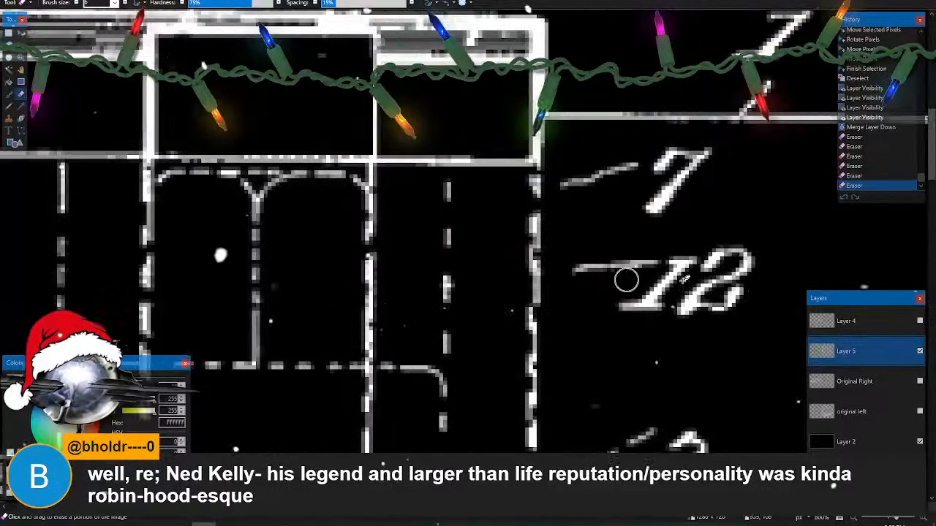
- Erase the upper reference numerals 1 and 7 with their leader remnants, and the stray speck in the adjacent upper block
{"action": "scroll", "coordinate": [658, 314], "scroll_direction": "up", "scroll_amount": 2}
{"action": "mouse_move", "coordinate": [641, 217]}
{"action": "left_mouse_down"}
{"action": "mouse_move", "coordinate": [683, 178]}
{"action": "mouse_move", "coordinate": [633, 175]}
{"action": "mouse_move", "coordinate": [650, 146]}
{"action": "mouse_move", "coordinate": [682, 129]}
{"action": "left_mouse_up"}
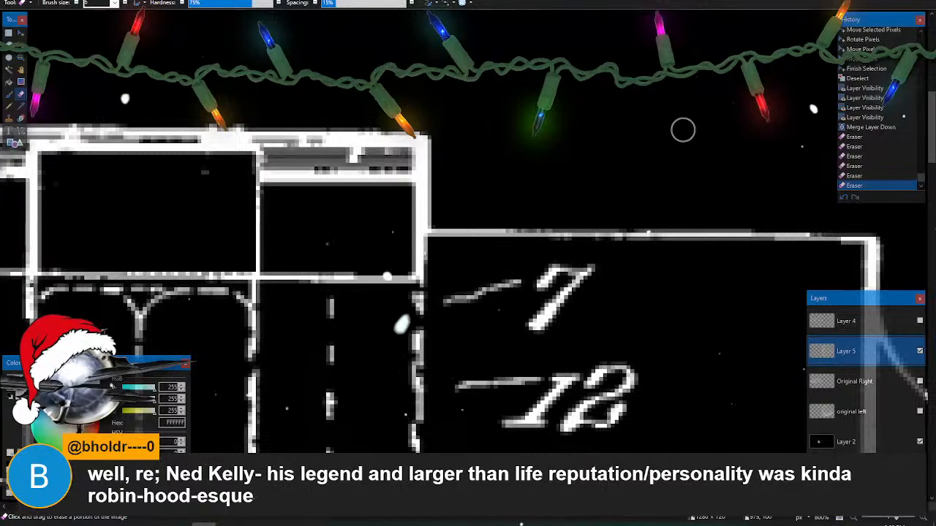
{"action": "mouse_move", "coordinate": [447, 302]}
{"action": "left_mouse_down"}
{"action": "mouse_move", "coordinate": [519, 285]}
{"action": "mouse_move", "coordinate": [596, 280]}
{"action": "mouse_move", "coordinate": [483, 289]}
{"action": "mouse_move", "coordinate": [595, 270]}
{"action": "mouse_move", "coordinate": [564, 281]}
{"action": "mouse_move", "coordinate": [602, 292]}
{"action": "mouse_move", "coordinate": [560, 328]}
{"action": "left_mouse_up"}
{"action": "left_click", "coordinate": [206, 171]}
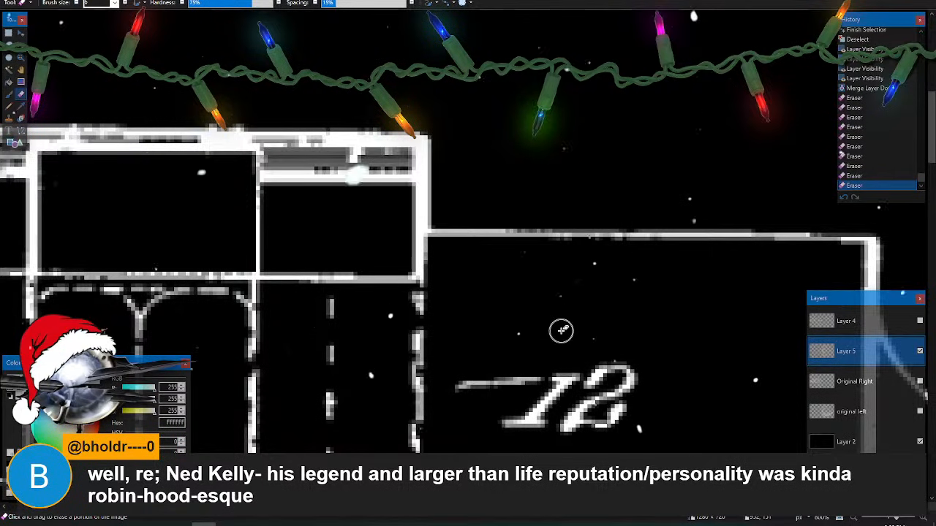
- Delete the upper reference numerals 12 and 3, and erase the leader stub of the 3 beside the dashed edge
{"action": "scroll", "coordinate": [560, 328], "scroll_direction": "down", "scroll_amount": 3}
{"action": "key", "text": "s"}
{"action": "mouse_move", "coordinate": [446, 100]}
{"action": "left_mouse_down"}
{"action": "mouse_move", "coordinate": [606, 397]}
{"action": "mouse_move", "coordinate": [655, 438]}
{"action": "left_mouse_up"}
{"action": "key", "text": "Delete"}
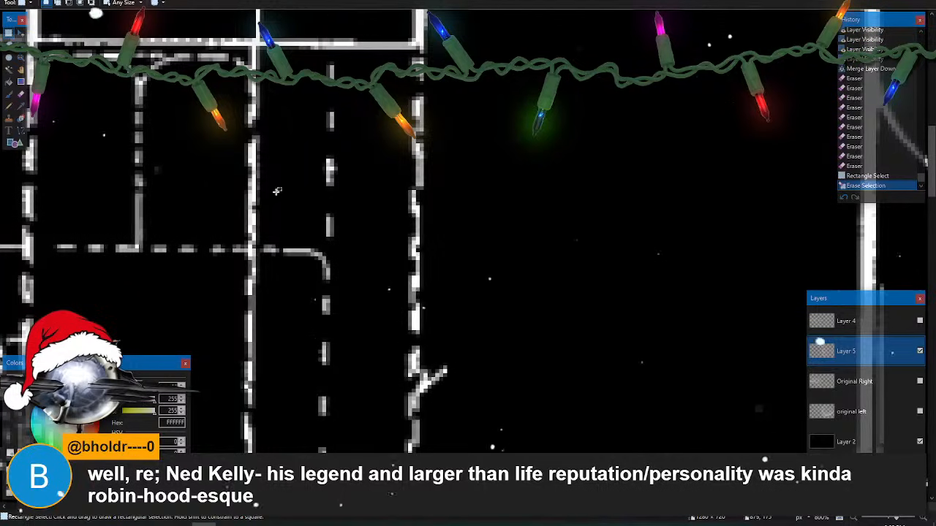
{"action": "key", "text": "e"}
{"action": "mouse_move", "coordinate": [437, 382]}
{"action": "left_mouse_down"}
{"action": "mouse_move", "coordinate": [428, 389]}
{"action": "mouse_move", "coordinate": [472, 367]}
{"action": "left_mouse_up"}
- Erase the outer leader segments of the upper numerals 8 and 10, and delete both numerals
{"action": "scroll", "coordinate": [509, 360], "scroll_direction": "down", "scroll_amount": 10}
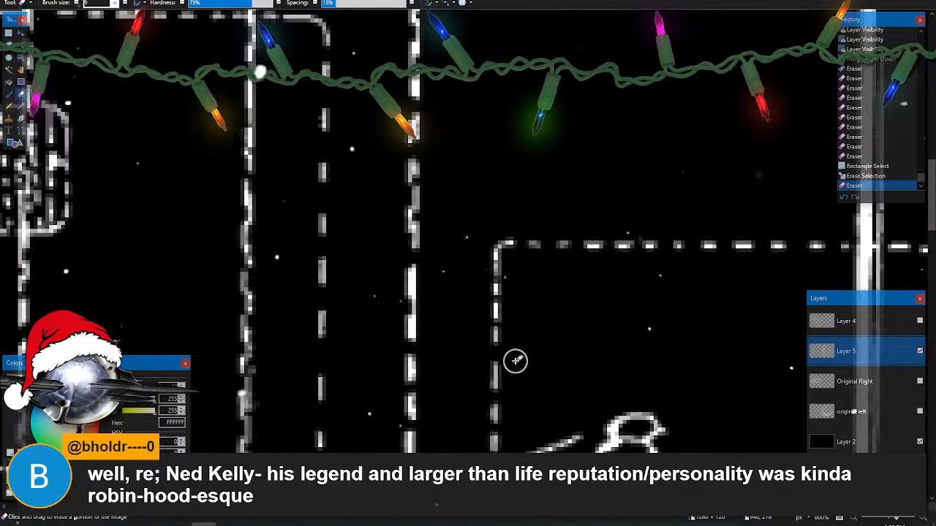
{"action": "mouse_move", "coordinate": [424, 194]}
{"action": "left_mouse_down"}
{"action": "mouse_move", "coordinate": [442, 178]}
{"action": "mouse_move", "coordinate": [450, 186]}
{"action": "mouse_move", "coordinate": [478, 181]}
{"action": "mouse_move", "coordinate": [585, 146]}
{"action": "left_mouse_up"}
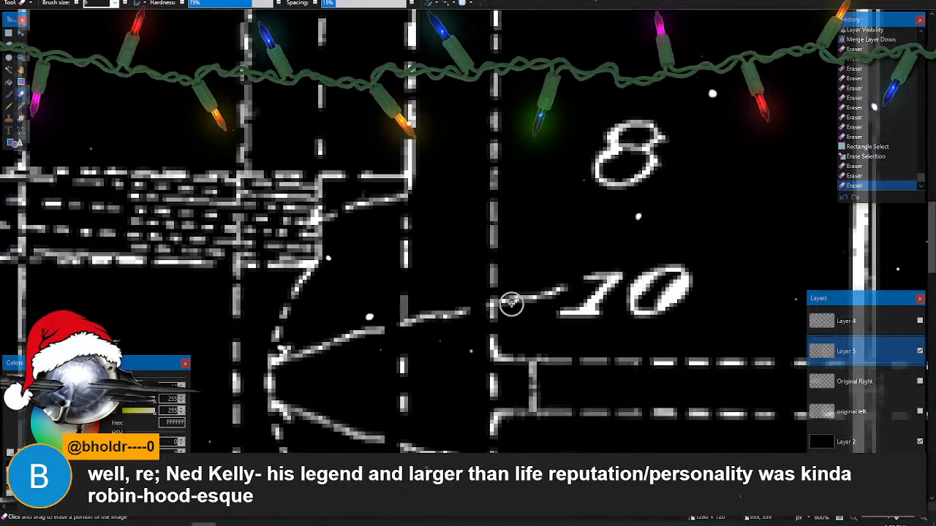
{"action": "left_click_drag", "start_coordinate": [503, 302], "coordinate": [554, 302]}
{"action": "key", "text": "s"}
{"action": "mouse_move", "coordinate": [533, 332]}
{"action": "left_mouse_down"}
{"action": "mouse_move", "coordinate": [578, 288]}
{"action": "mouse_move", "coordinate": [711, 68]}
{"action": "left_mouse_up"}
{"action": "key", "text": "Delete"}
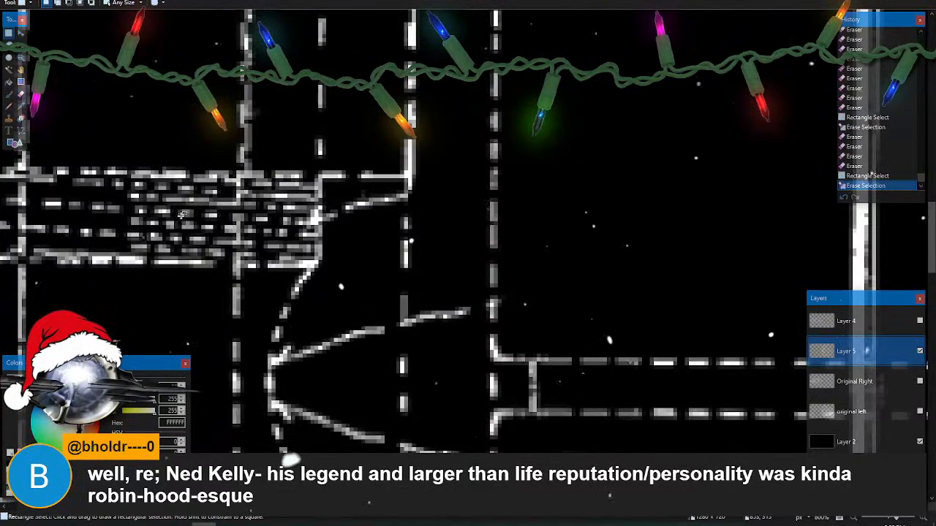
- Erase the remaining leader lines beside the upper threaded section and both 10 leaders meeting at the curved neck
{"action": "key", "text": "e"}
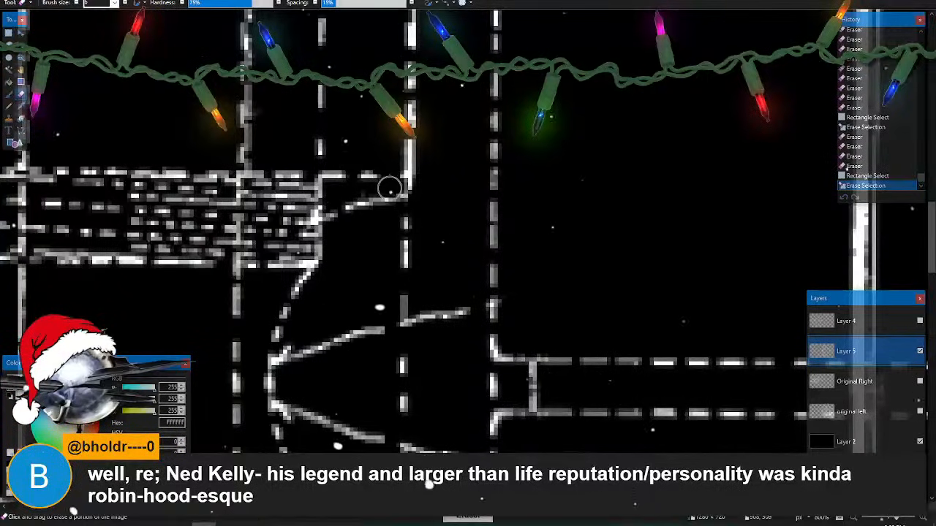
{"action": "left_click_drag", "start_coordinate": [391, 168], "coordinate": [364, 193]}
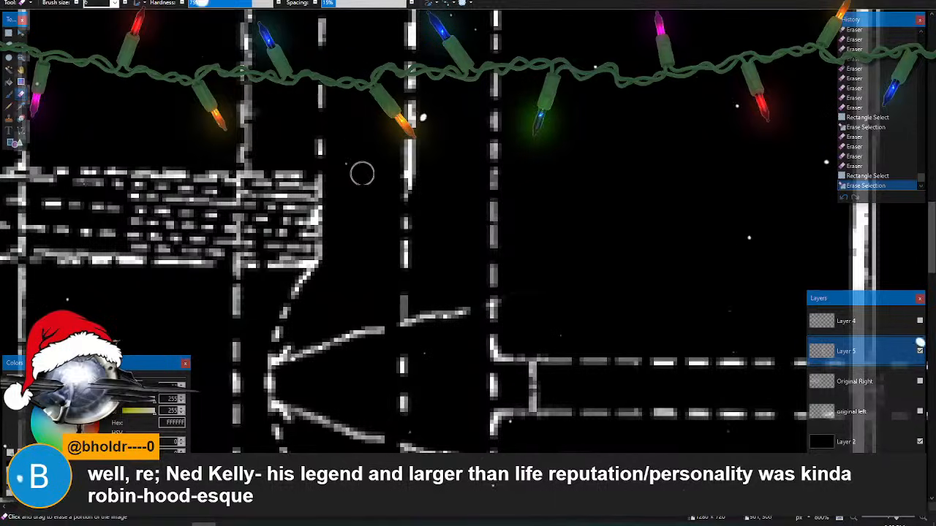
{"action": "scroll", "coordinate": [362, 173], "scroll_direction": "down", "scroll_amount": 3}
{"action": "mouse_move", "coordinate": [372, 205]}
{"action": "left_mouse_down"}
{"action": "mouse_move", "coordinate": [284, 243]}
{"action": "mouse_move", "coordinate": [289, 296]}
{"action": "mouse_move", "coordinate": [286, 284]}
{"action": "mouse_move", "coordinate": [325, 307]}
{"action": "mouse_move", "coordinate": [467, 339]}
{"action": "left_mouse_up"}
{"action": "left_click_drag", "start_coordinate": [465, 192], "coordinate": [326, 224]}
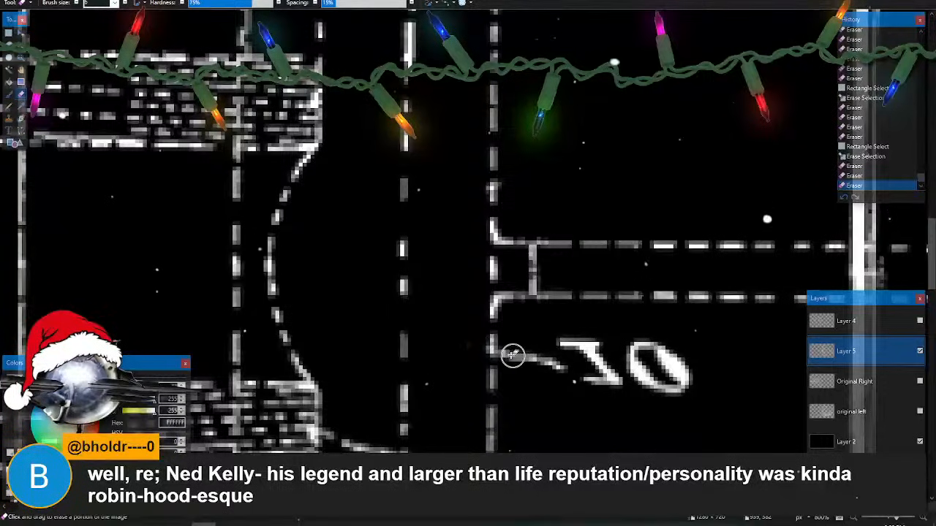
- Erase the outer leader segment of the mirrored 10, and delete the mirrored numerals 10 and 8
{"action": "left_click_drag", "start_coordinate": [508, 356], "coordinate": [564, 376]}
{"action": "key", "text": "s"}
{"action": "scroll", "coordinate": [567, 375], "scroll_direction": "down", "scroll_amount": 2}
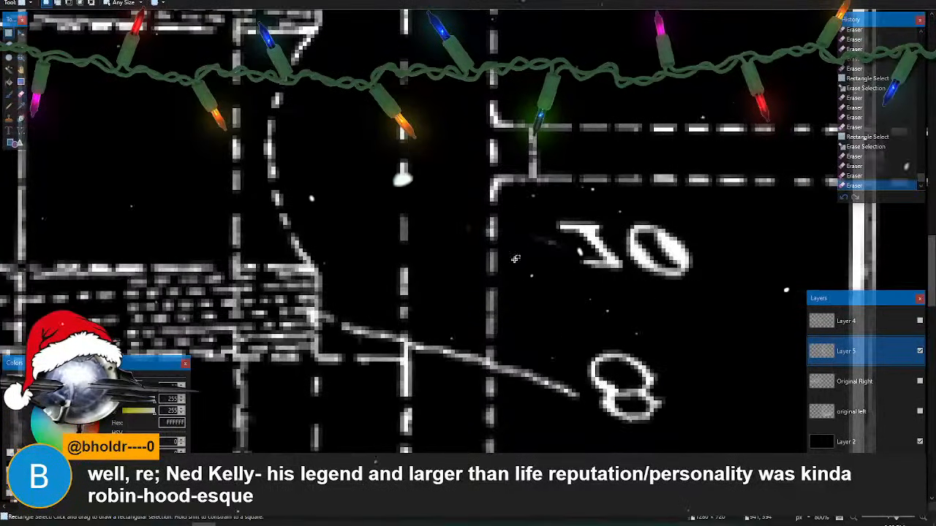
{"action": "left_click_drag", "start_coordinate": [509, 202], "coordinate": [720, 482]}
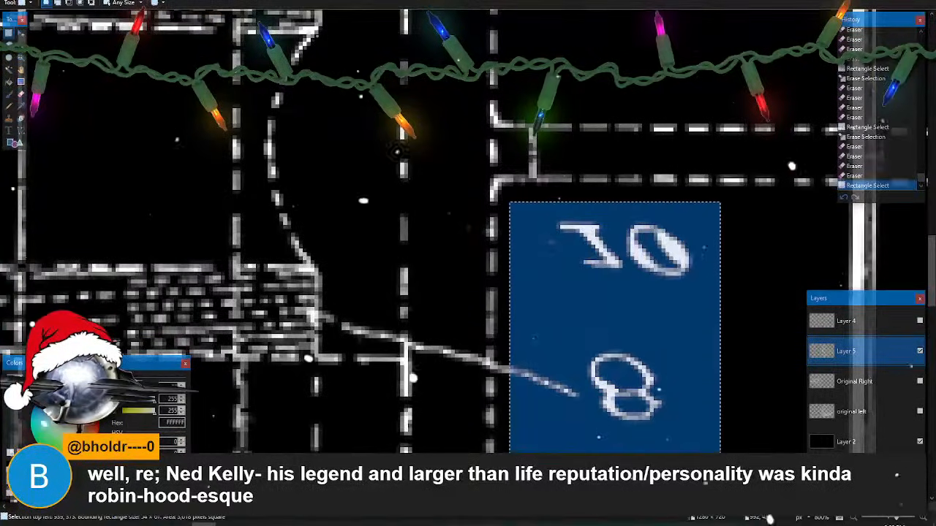
{"action": "key", "text": "Delete"}
- Erase the leader line of the mirrored 8 up to the lower threaded section, redoing the stroke at the vertical dashed edge
{"action": "key", "text": "e"}
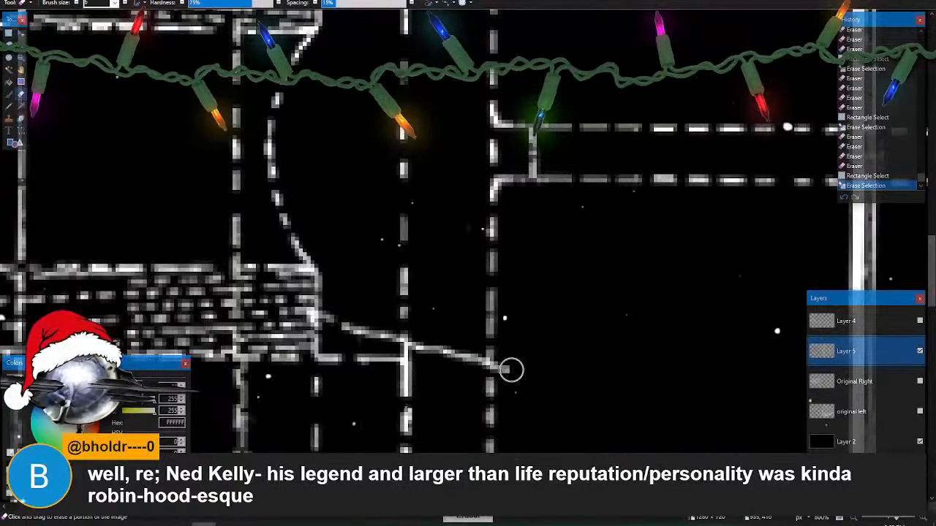
{"action": "left_click", "coordinate": [503, 363]}
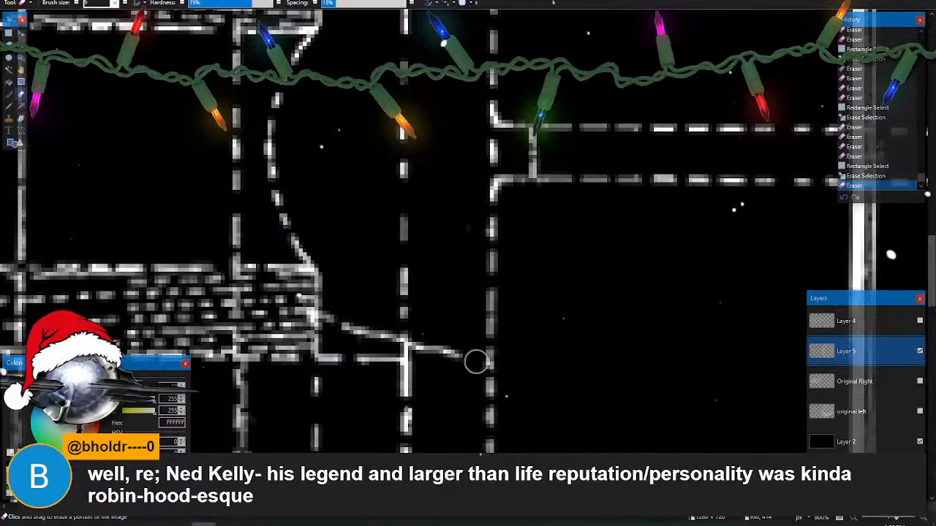
{"action": "mouse_move", "coordinate": [417, 338]}
{"action": "left_mouse_down"}
{"action": "mouse_move", "coordinate": [337, 329]}
{"action": "mouse_move", "coordinate": [334, 317]}
{"action": "left_mouse_up"}
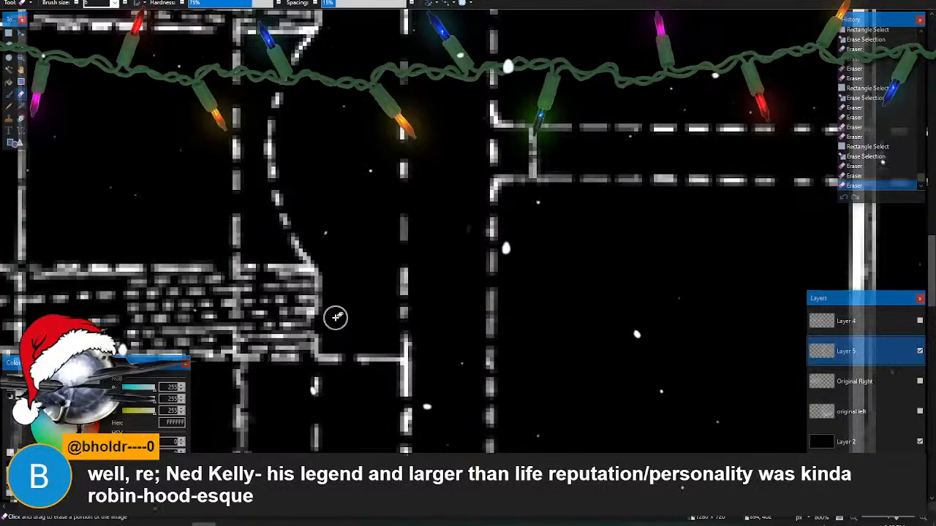
{"action": "key", "text": "ctrl+z"}
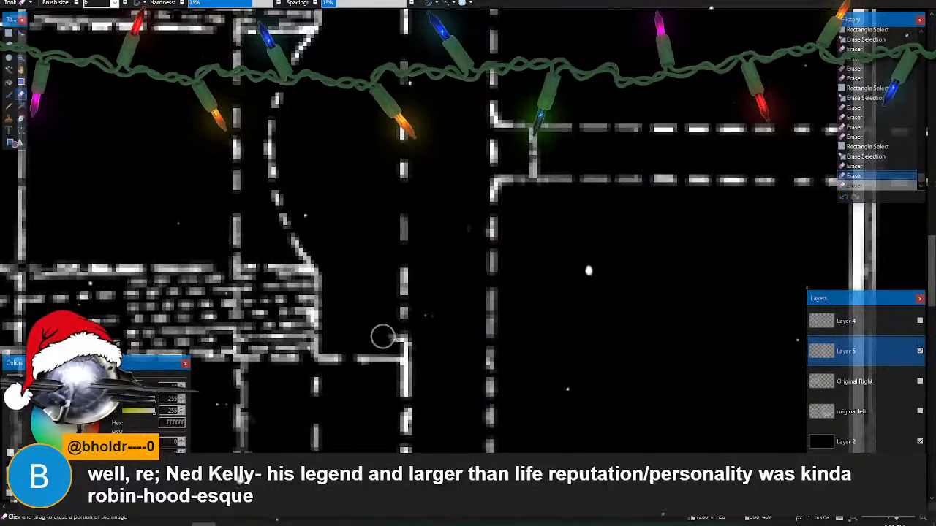
{"action": "left_click_drag", "start_coordinate": [392, 337], "coordinate": [407, 339]}
- Erase the mirrored reference numeral 3 and its dashed leader line below the threaded section
{"action": "scroll", "coordinate": [476, 376], "scroll_direction": "down", "scroll_amount": 5}
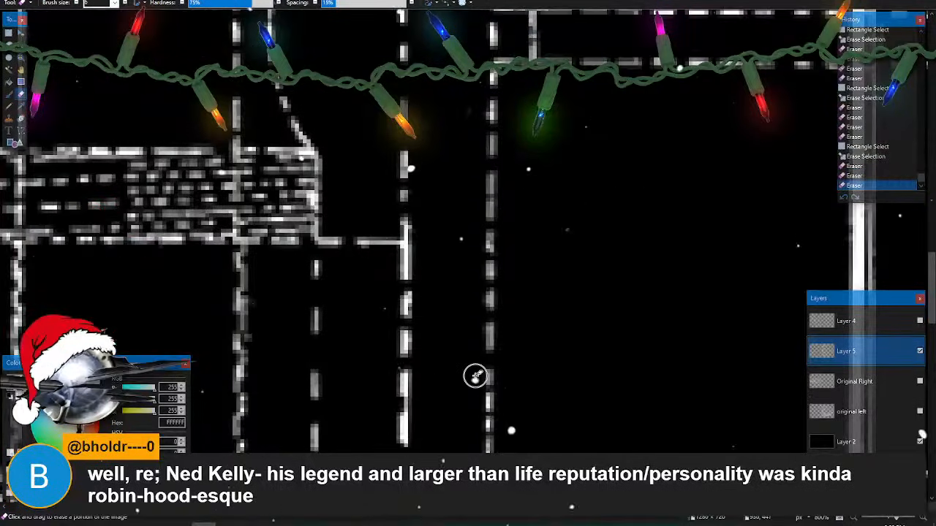
{"action": "scroll", "coordinate": [476, 375], "scroll_direction": "down", "scroll_amount": 8}
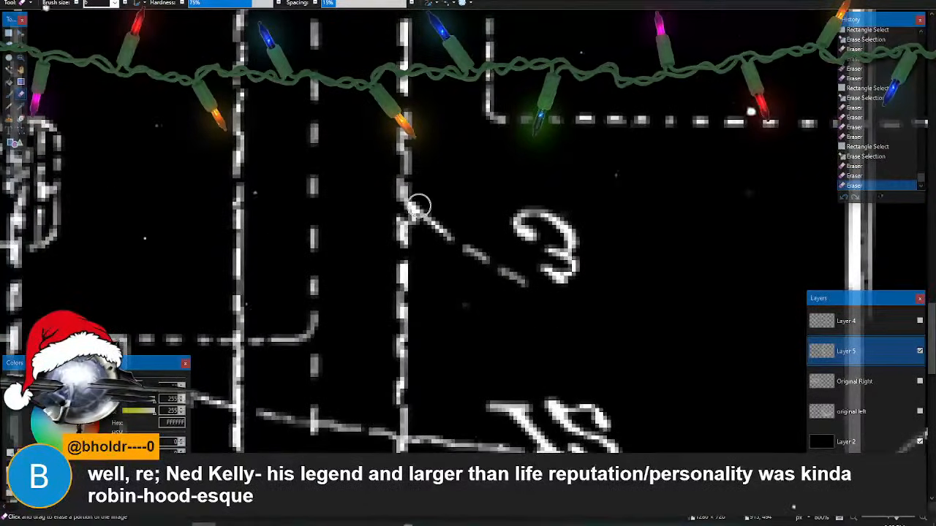
{"action": "mouse_move", "coordinate": [418, 206]}
{"action": "left_mouse_down"}
{"action": "mouse_move", "coordinate": [417, 215]}
{"action": "mouse_move", "coordinate": [545, 292]}
{"action": "left_mouse_up"}
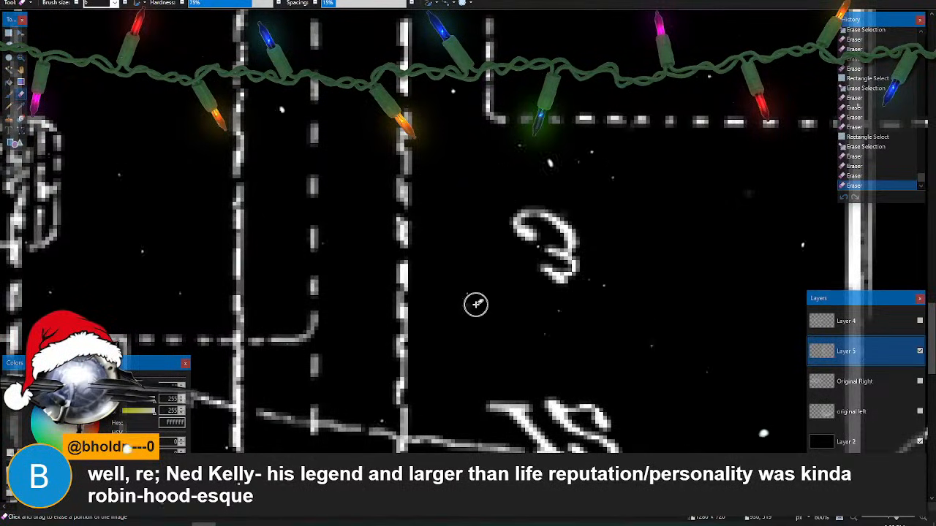
{"action": "mouse_move", "coordinate": [476, 304]}
{"action": "left_mouse_down"}
{"action": "mouse_move", "coordinate": [590, 274]}
{"action": "mouse_move", "coordinate": [532, 269]}
{"action": "mouse_move", "coordinate": [525, 260]}
{"action": "mouse_move", "coordinate": [541, 243]}
{"action": "mouse_move", "coordinate": [574, 235]}
{"action": "mouse_move", "coordinate": [501, 205]}
{"action": "left_mouse_up"}
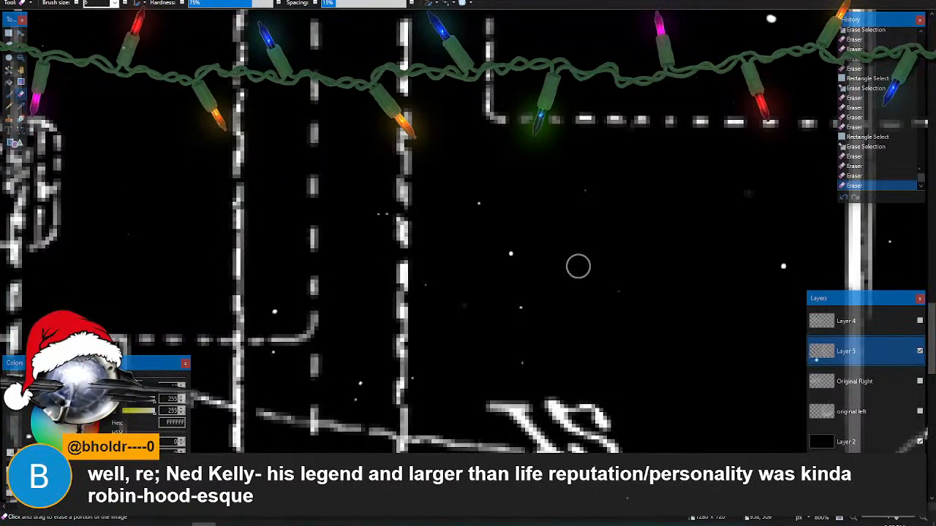
{"action": "mouse_move", "coordinate": [523, 287]}
{"action": "left_mouse_down"}
{"action": "mouse_move", "coordinate": [565, 280]}
{"action": "mouse_move", "coordinate": [631, 355]}
{"action": "left_mouse_up"}
{"action": "scroll", "coordinate": [631, 352], "scroll_direction": "down", "scroll_amount": 5}
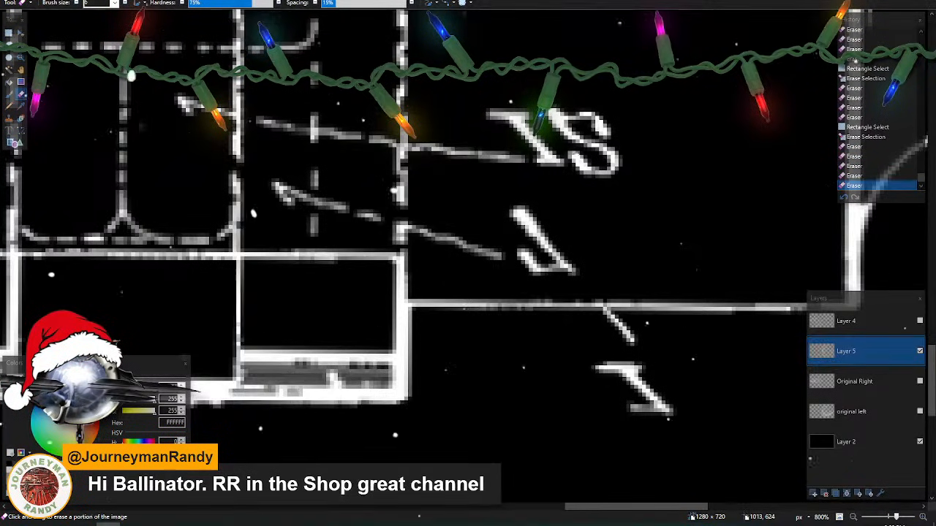
{"action": "key", "text": "alt+Tab"}
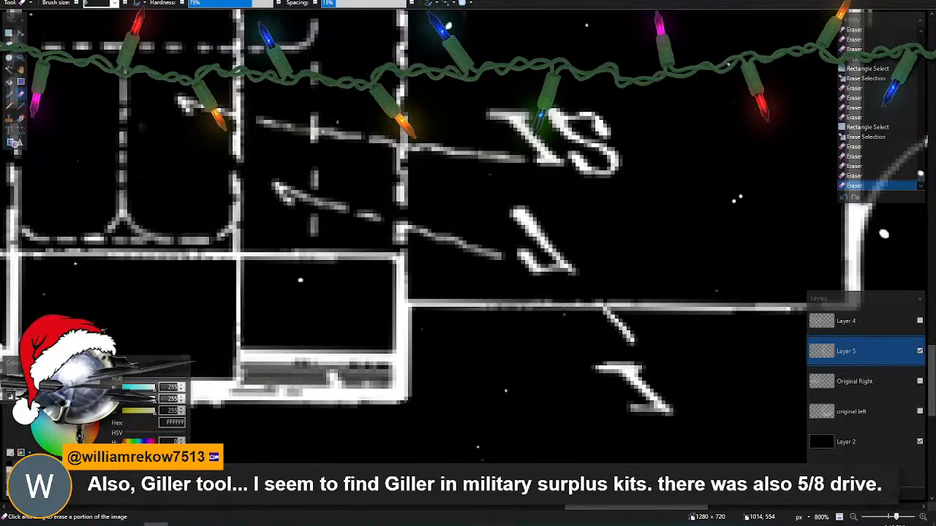
{"action": "key", "text": "alt+Tab"}
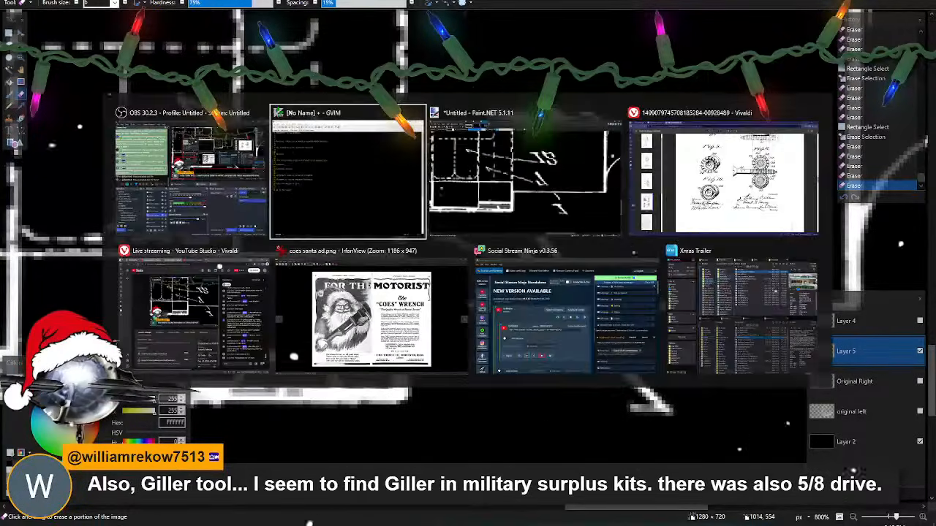
{"action": "key", "text": "Escape"}
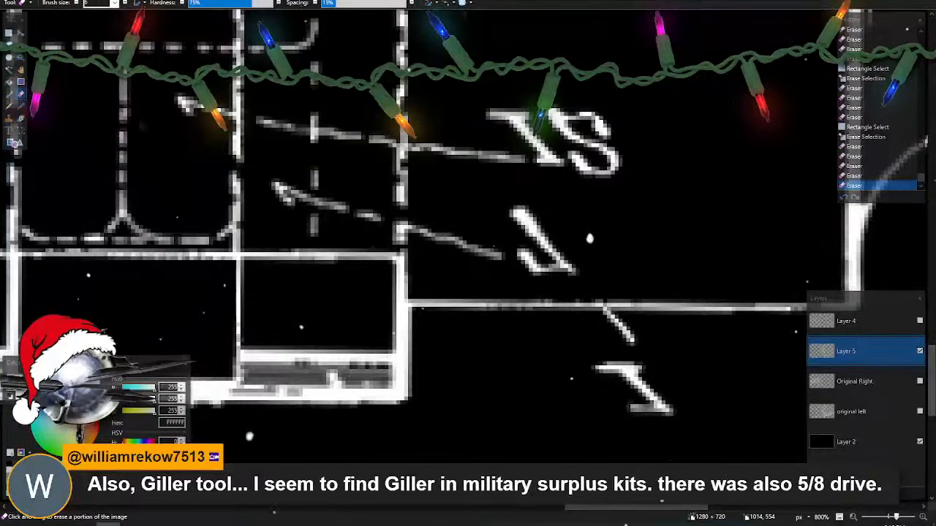
{"action": "key", "text": "alt+Tab"}
{"action": "key", "text": "Escape"}
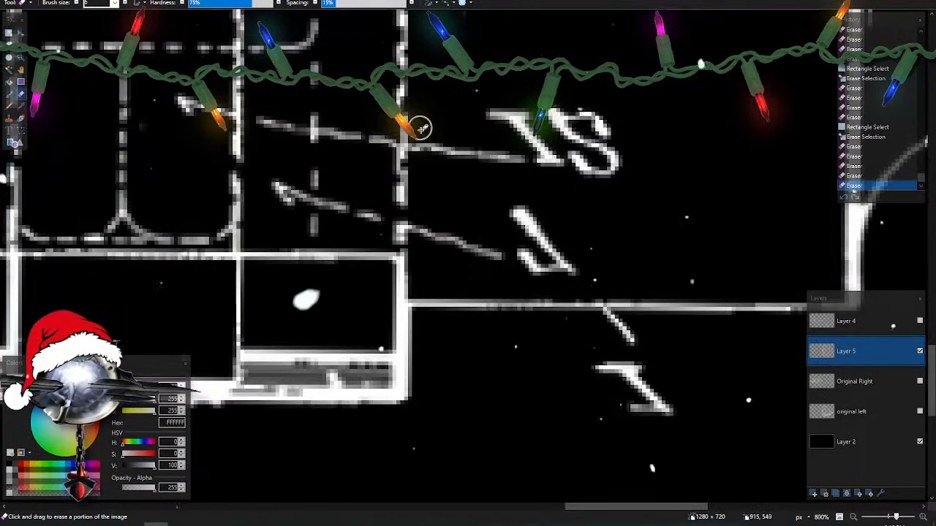
- Erase part of the mirrored 12's leader line, and delete the mirrored numerals 12 and 7 outside the dashed edge
{"action": "left_click_drag", "start_coordinate": [419, 153], "coordinate": [463, 149]}
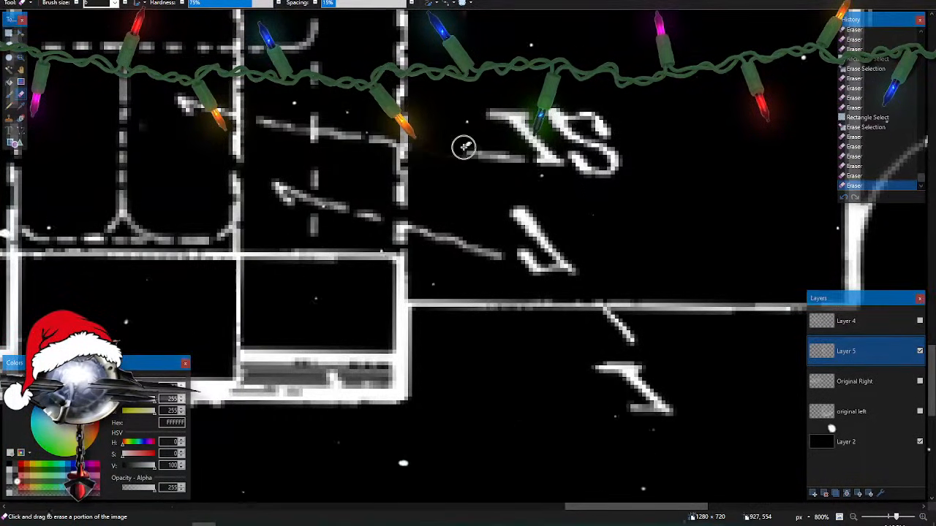
{"action": "key", "text": "s"}
{"action": "mouse_move", "coordinate": [431, 81]}
{"action": "left_mouse_down"}
{"action": "mouse_move", "coordinate": [559, 246]}
{"action": "mouse_move", "coordinate": [664, 276]}
{"action": "left_mouse_up"}
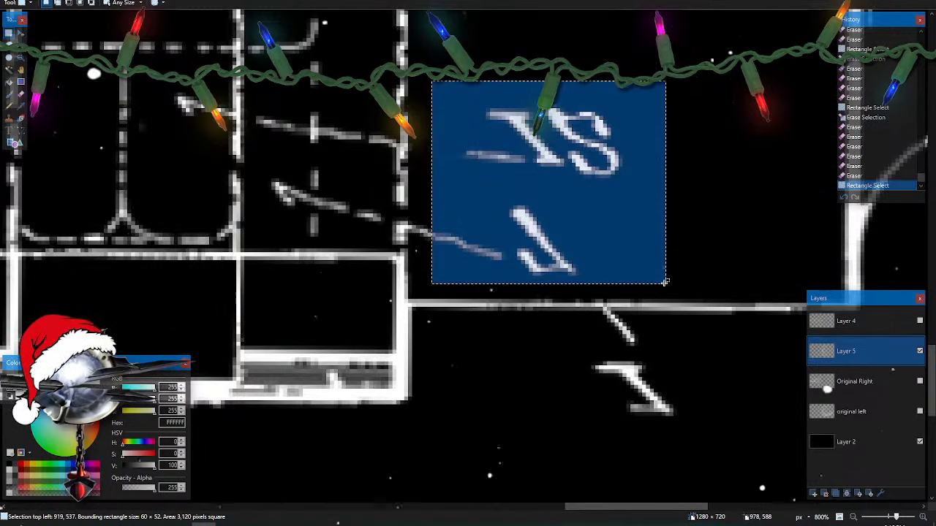
{"action": "key", "text": "Delete"}
- Delete the leader segments of the mirrored 12 and 7 between the vertical dashed edges, and erase their remaining arrowheads and stubs
{"action": "left_click_drag", "start_coordinate": [322, 120], "coordinate": [389, 234]}
{"action": "key", "text": "Delete"}
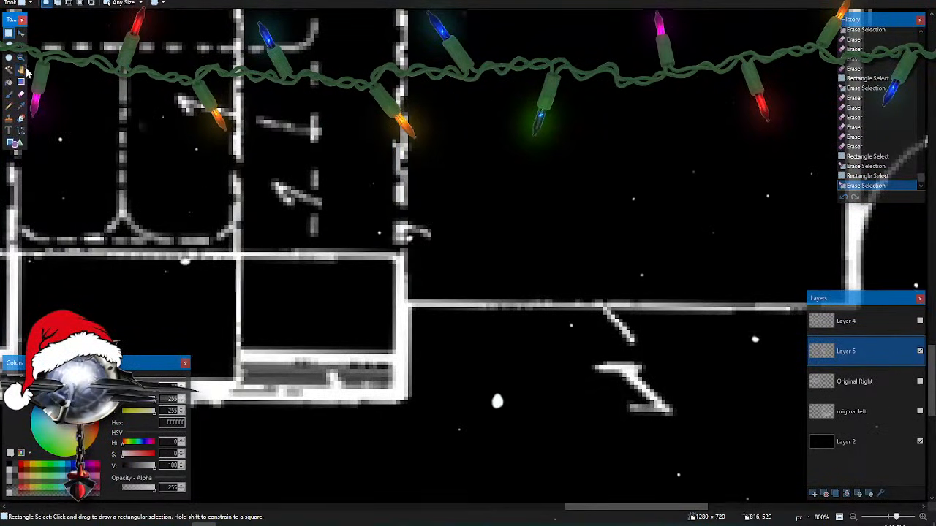
{"action": "left_click", "coordinate": [20, 98]}
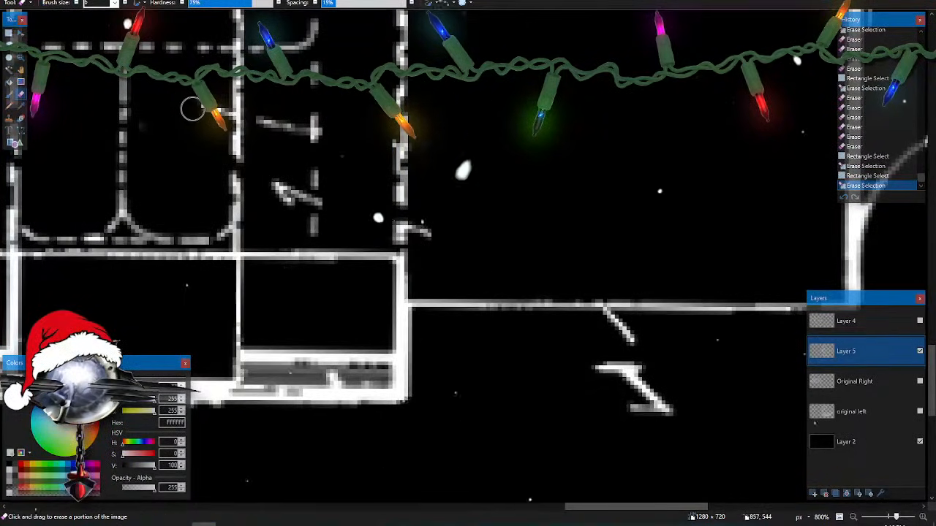
{"action": "left_click", "coordinate": [220, 113]}
{"action": "left_click_drag", "start_coordinate": [248, 118], "coordinate": [305, 128]}
{"action": "left_click_drag", "start_coordinate": [310, 125], "coordinate": [327, 131]}
{"action": "mouse_move", "coordinate": [278, 184]}
{"action": "left_mouse_down"}
{"action": "mouse_move", "coordinate": [297, 200]}
{"action": "mouse_move", "coordinate": [333, 205]}
{"action": "left_mouse_up"}
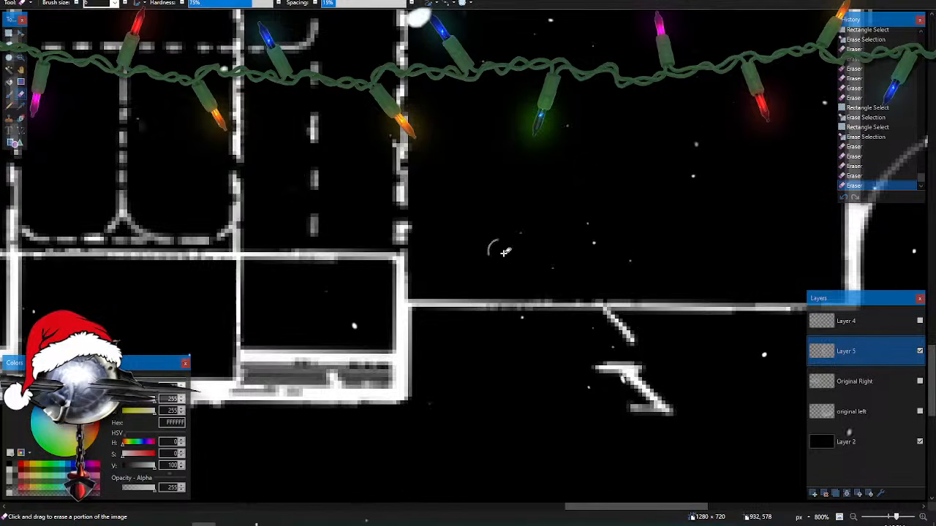
- Delete the mirrored reference numeral 1 and its short leader line beneath the body's lower edge
{"action": "scroll", "coordinate": [504, 249], "scroll_direction": "down", "scroll_amount": 5}
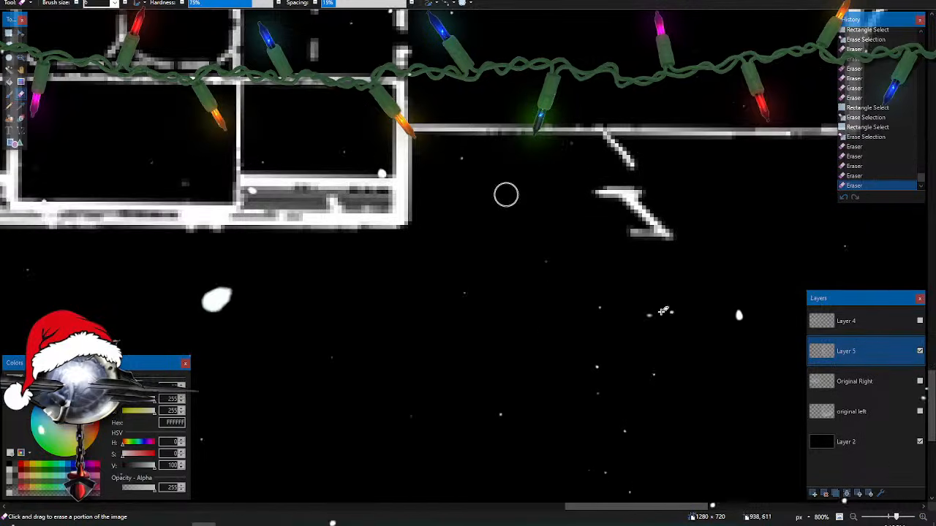
{"action": "left_click", "coordinate": [600, 143]}
{"action": "key", "text": "s"}
{"action": "mouse_move", "coordinate": [587, 147]}
{"action": "left_mouse_down"}
{"action": "mouse_move", "coordinate": [666, 215]}
{"action": "mouse_move", "coordinate": [700, 267]}
{"action": "left_mouse_up"}
{"action": "key", "text": "Delete"}
{"action": "scroll", "coordinate": [626, 292], "scroll_direction": "down", "scroll_amount": 5}
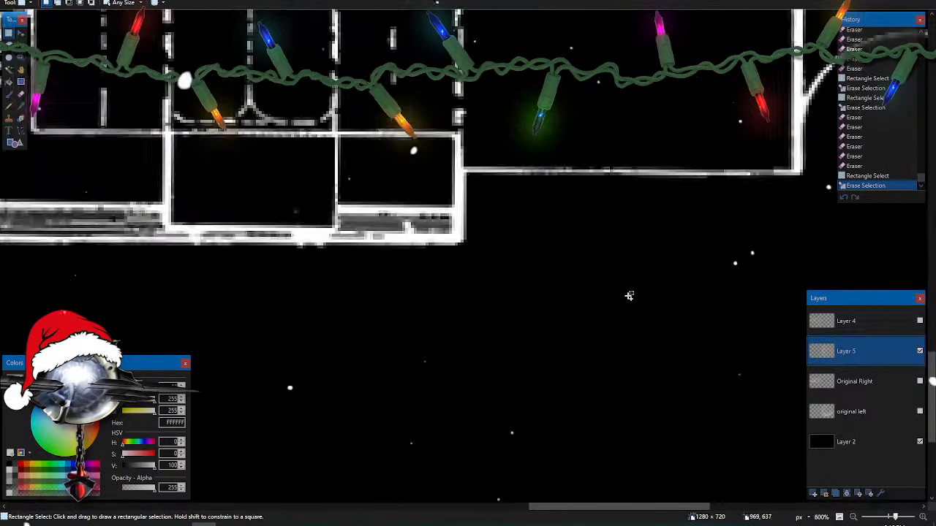
- Delete the lower and upper 30a numerals with most of their leader lines between the rollers and the vertical edge
{"action": "scroll", "coordinate": [629, 297], "scroll_direction": "down", "scroll_amount": 2}
{"action": "scroll", "coordinate": [629, 297], "scroll_direction": "up", "scroll_amount": 3}
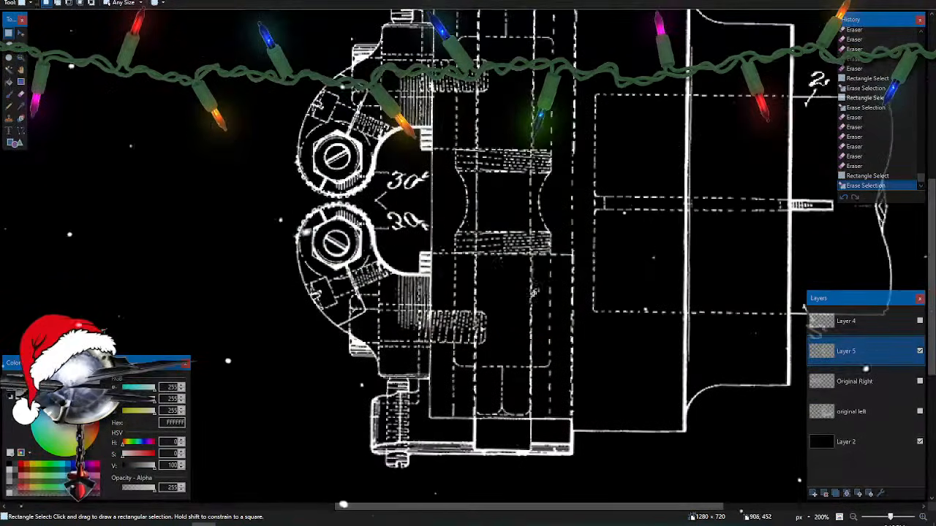
{"action": "scroll", "coordinate": [442, 303], "scroll_direction": "up", "scroll_amount": 4}
{"action": "scroll", "coordinate": [442, 303], "scroll_direction": "up", "scroll_amount": 6}
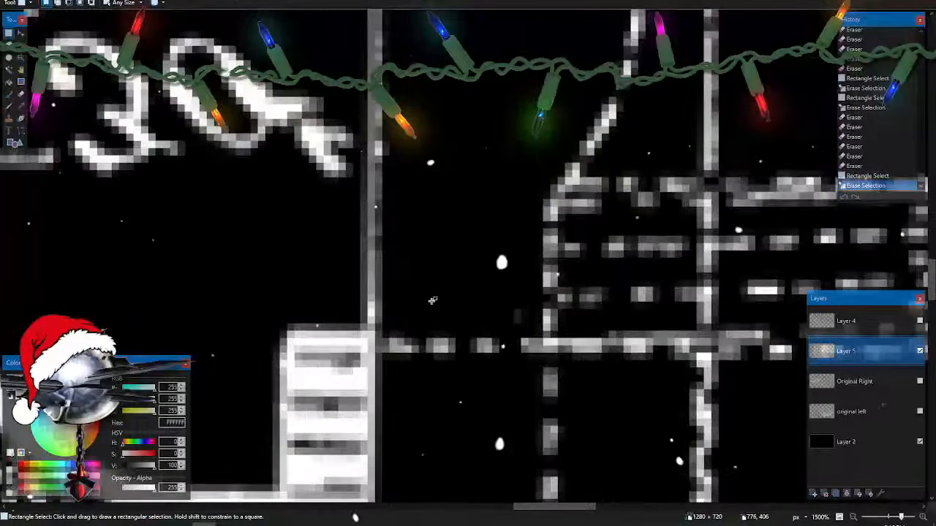
{"action": "scroll", "coordinate": [376, 296], "scroll_direction": "up", "scroll_amount": 3}
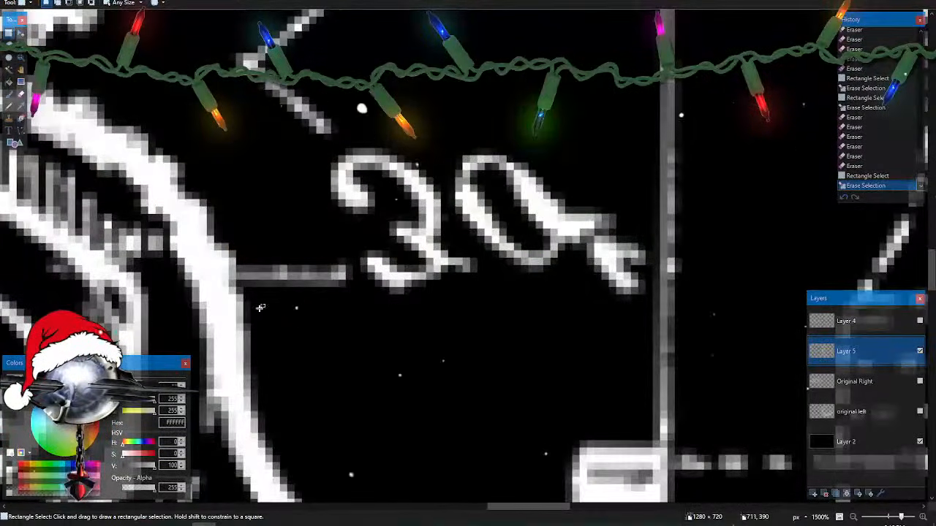
{"action": "left_click_drag", "start_coordinate": [263, 322], "coordinate": [647, 74]}
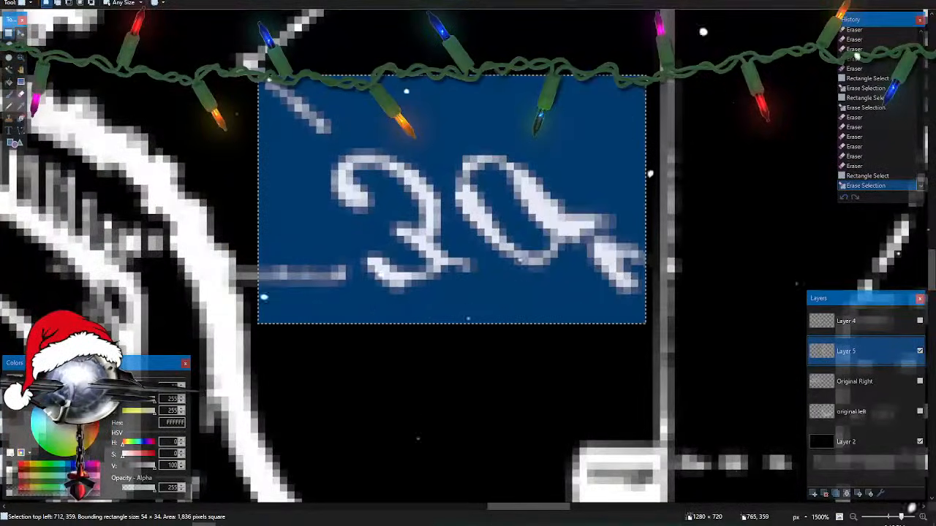
{"action": "key", "text": "Delete"}
{"action": "scroll", "coordinate": [494, 248], "scroll_direction": "up", "scroll_amount": 5}
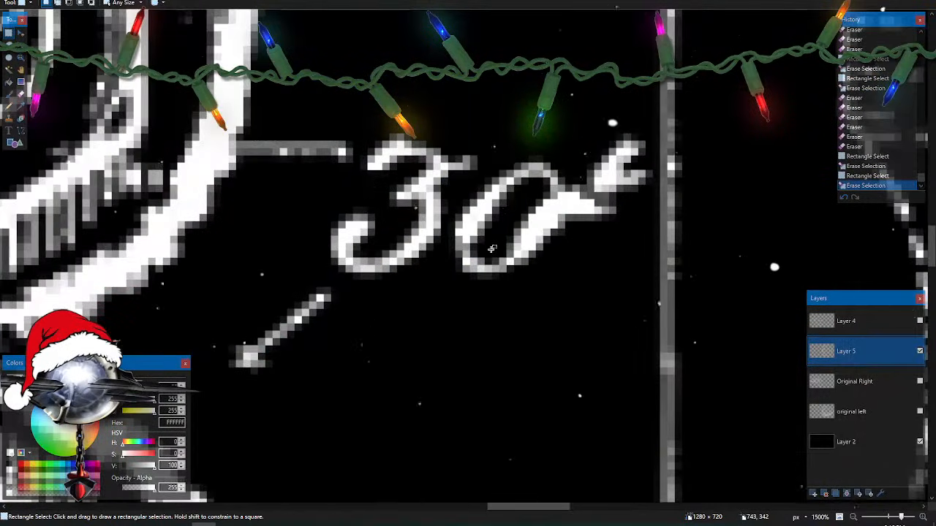
{"action": "left_click_drag", "start_coordinate": [267, 120], "coordinate": [651, 398]}
{"action": "key", "text": "Delete"}
- Erase the leftover leader-line stubs and arrow tip beside the two roller housings
{"action": "key", "text": "e"}
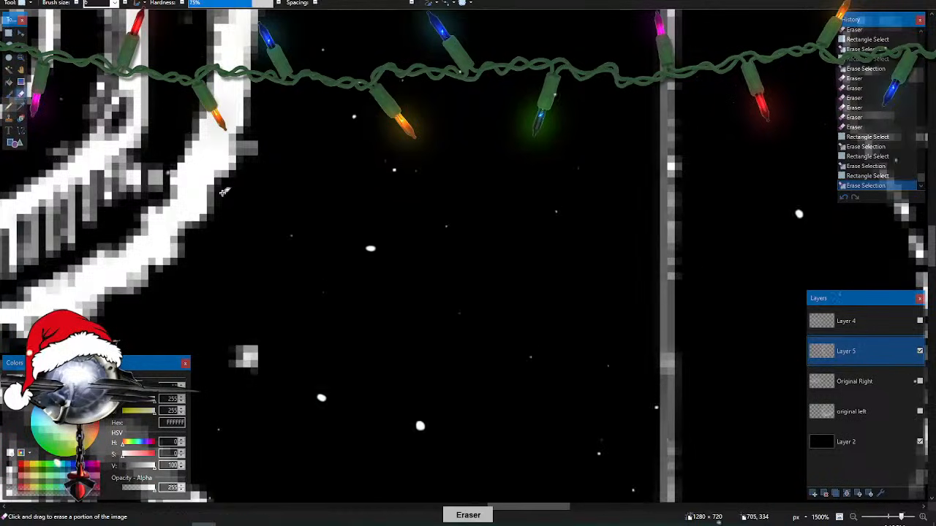
{"action": "left_click_drag", "start_coordinate": [251, 139], "coordinate": [259, 153]}
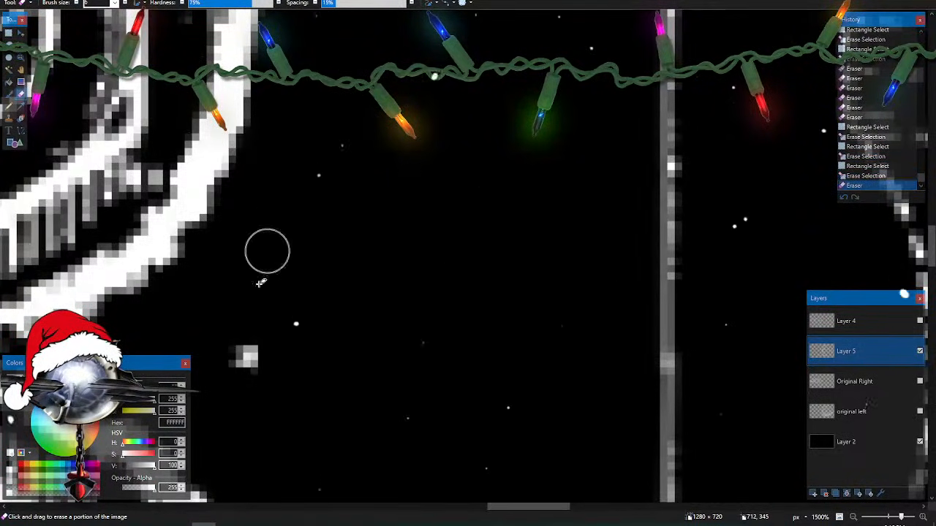
{"action": "left_click", "coordinate": [247, 356]}
{"action": "scroll", "coordinate": [263, 344], "scroll_direction": "down", "scroll_amount": 3}
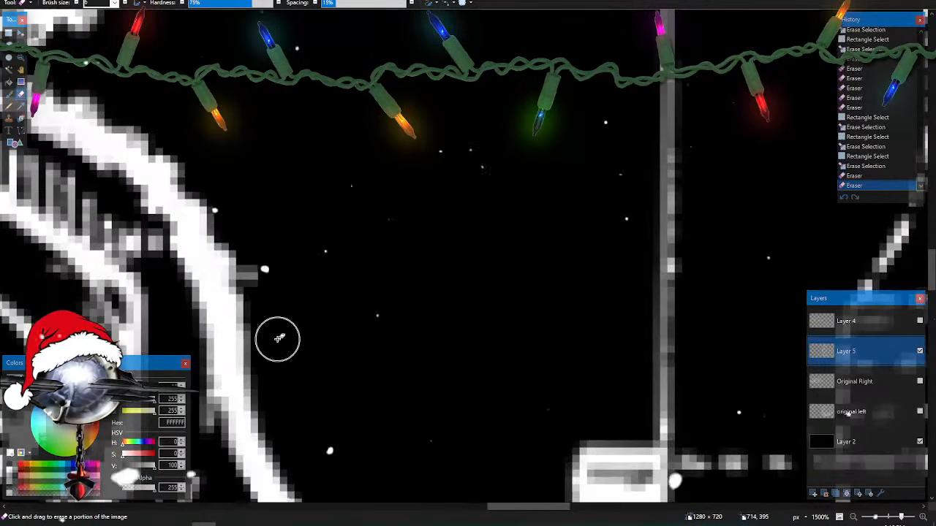
{"action": "left_click", "coordinate": [265, 275]}
- Erase the mirrored reference numeral 2 and its leader line at the shaft's lower edge
{"action": "scroll", "coordinate": [345, 217], "scroll_direction": "down", "scroll_amount": 5}
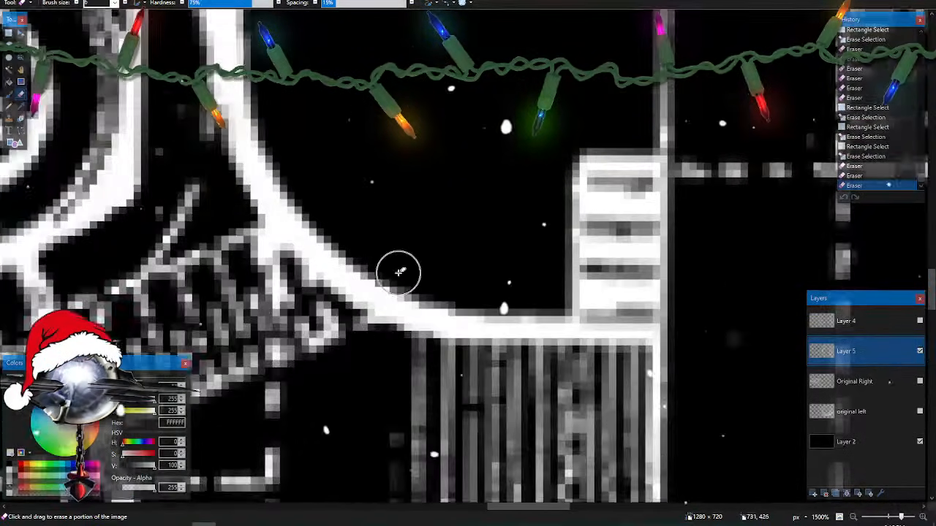
{"action": "scroll", "coordinate": [399, 272], "scroll_direction": "down", "scroll_amount": 12}
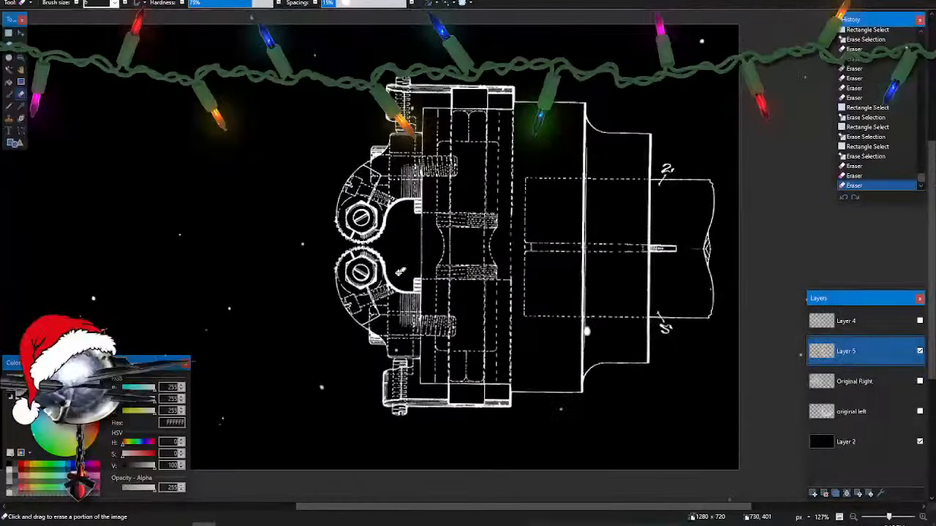
{"action": "scroll", "coordinate": [399, 273], "scroll_direction": "up", "scroll_amount": 8}
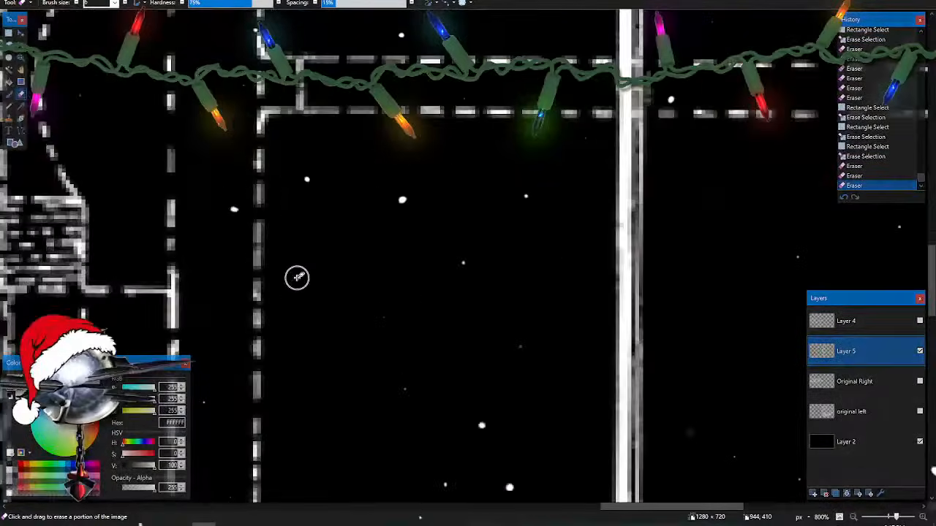
{"action": "scroll", "coordinate": [297, 277], "scroll_direction": "left", "scroll_amount": 3}
{"action": "scroll", "coordinate": [296, 277], "scroll_direction": "right", "scroll_amount": 3}
{"action": "scroll", "coordinate": [298, 277], "scroll_direction": "up", "scroll_amount": 2}
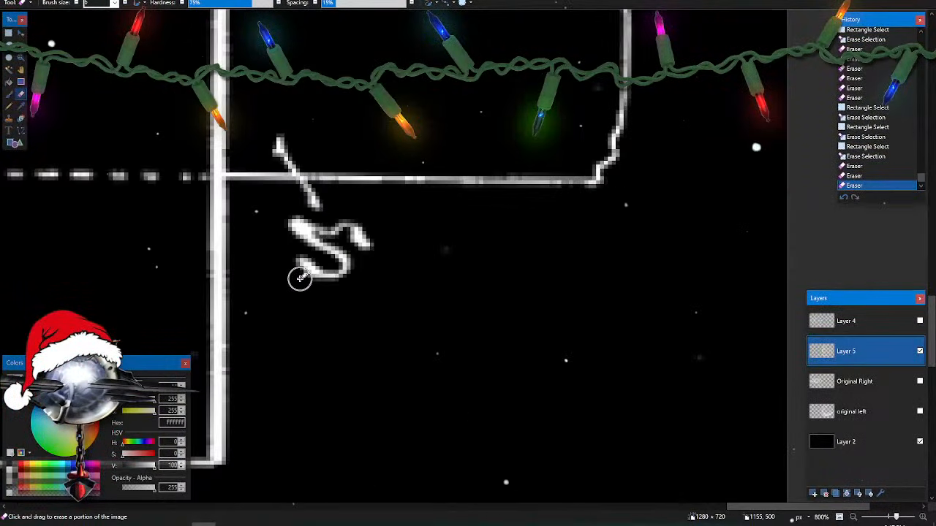
{"action": "mouse_move", "coordinate": [289, 150]}
{"action": "left_mouse_down"}
{"action": "mouse_move", "coordinate": [278, 151]}
{"action": "mouse_move", "coordinate": [382, 285]}
{"action": "left_mouse_up"}
{"action": "left_click", "coordinate": [302, 187]}
{"action": "key", "text": "s"}
{"action": "key", "text": "Delete"}
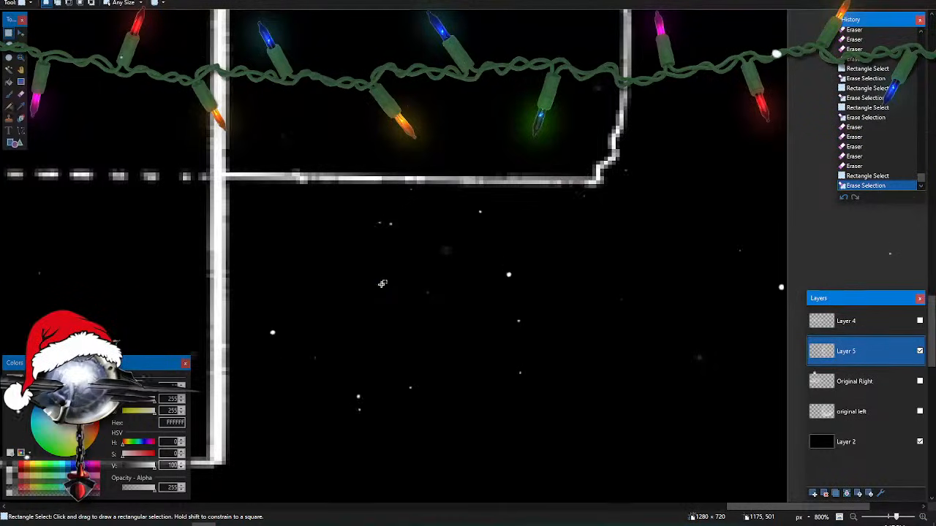
- Delete the reference numeral 2 above the shaft's upper edge, and erase its leader line across that edge
{"action": "scroll", "coordinate": [382, 283], "scroll_direction": "up", "scroll_amount": 5}
{"action": "scroll", "coordinate": [382, 284], "scroll_direction": "up", "scroll_amount": 8}
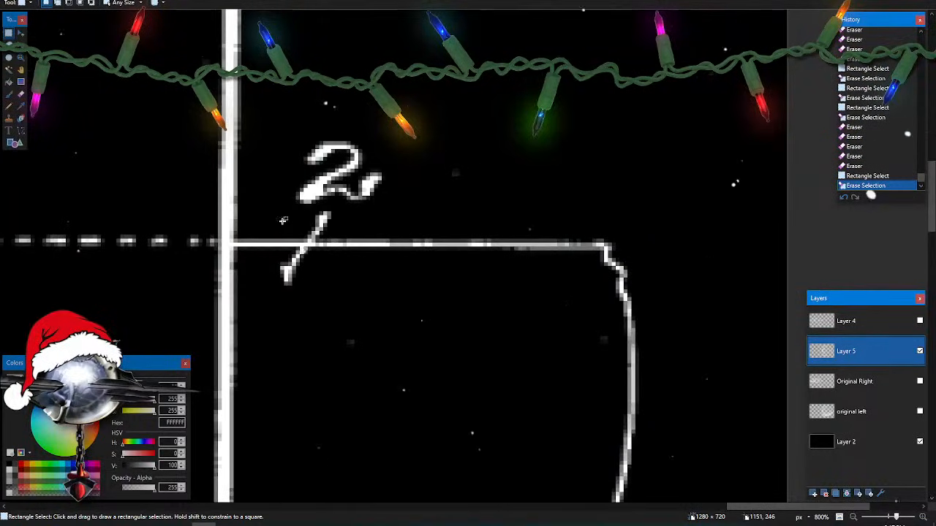
{"action": "left_click_drag", "start_coordinate": [282, 223], "coordinate": [443, 101]}
{"action": "key", "text": "Delete"}
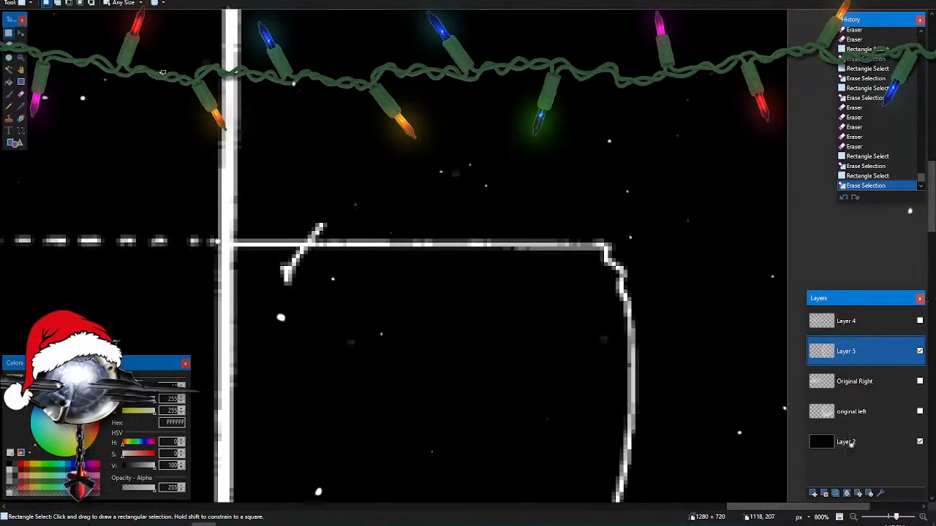
{"action": "key", "text": "e"}
{"action": "mouse_move", "coordinate": [341, 236]}
{"action": "left_mouse_down"}
{"action": "mouse_move", "coordinate": [284, 243]}
{"action": "mouse_move", "coordinate": [289, 259]}
{"action": "mouse_move", "coordinate": [304, 258]}
{"action": "mouse_move", "coordinate": [276, 281]}
{"action": "left_mouse_up"}
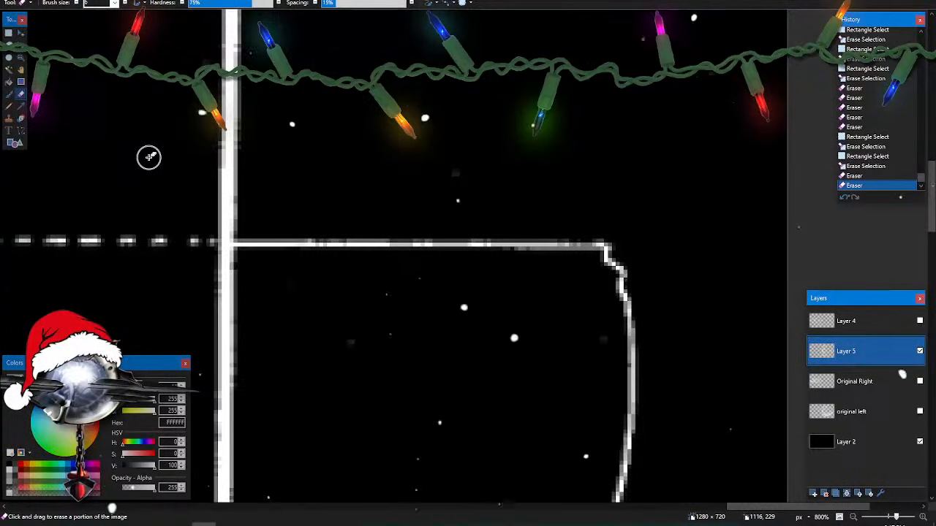
- Show Layer 4 together with the cleaned mechanism on Layer 5
{"action": "scroll", "coordinate": [149, 157], "scroll_direction": "down", "scroll_amount": 6}
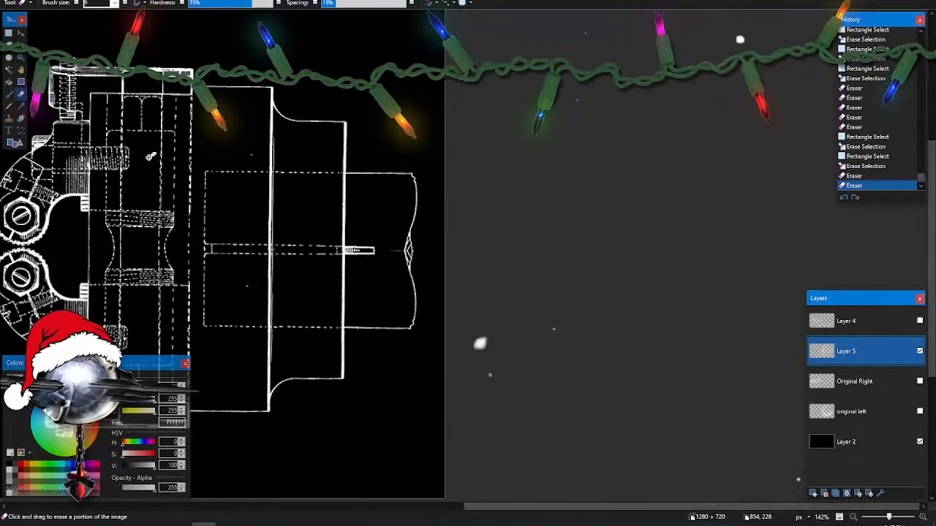
{"action": "scroll", "coordinate": [149, 157], "scroll_direction": "down", "scroll_amount": 2}
{"action": "scroll", "coordinate": [149, 157], "scroll_direction": "down", "scroll_amount": 2}
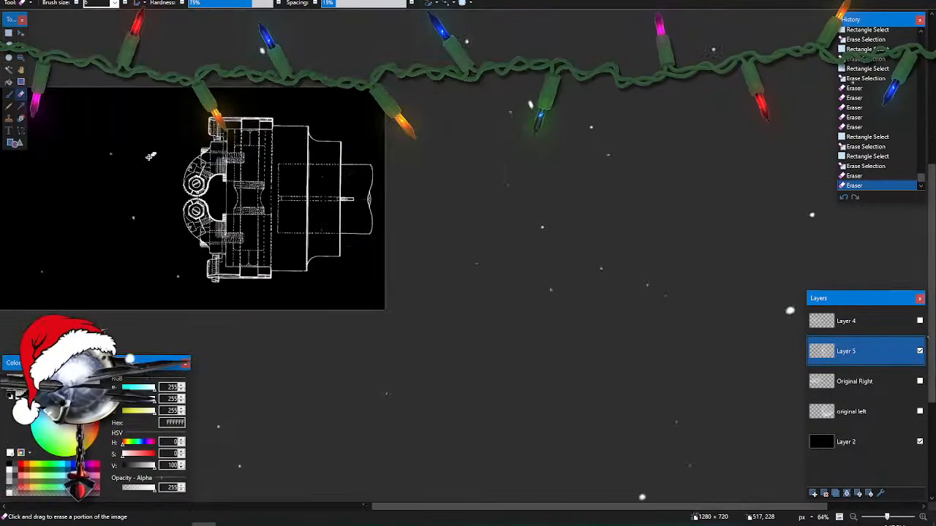
{"action": "scroll", "coordinate": [150, 157], "scroll_direction": "up", "scroll_amount": 3}
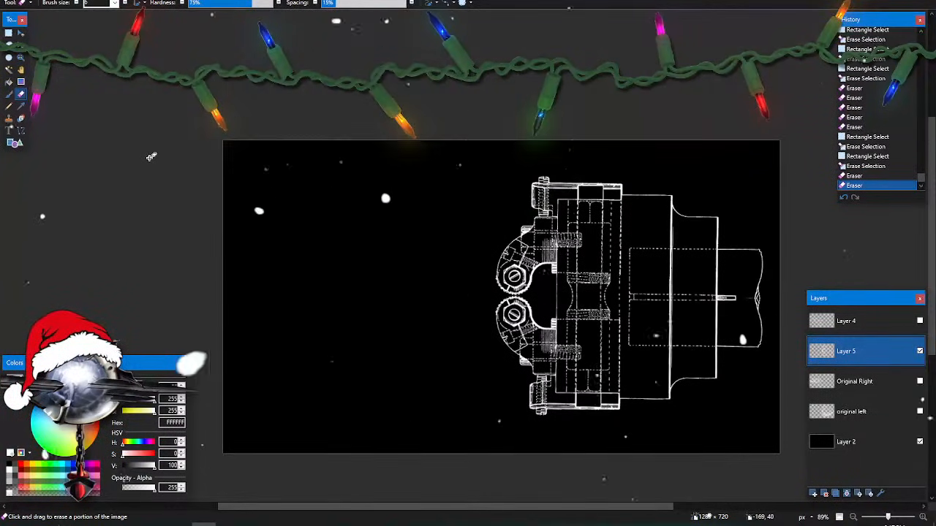
{"action": "scroll", "coordinate": [150, 157], "scroll_direction": "right", "scroll_amount": 2}
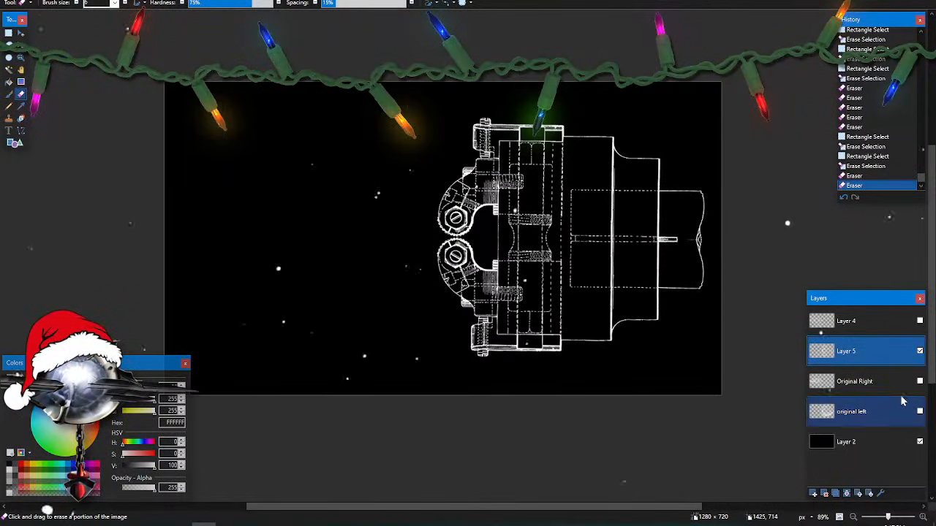
{"action": "left_click", "coordinate": [920, 321]}
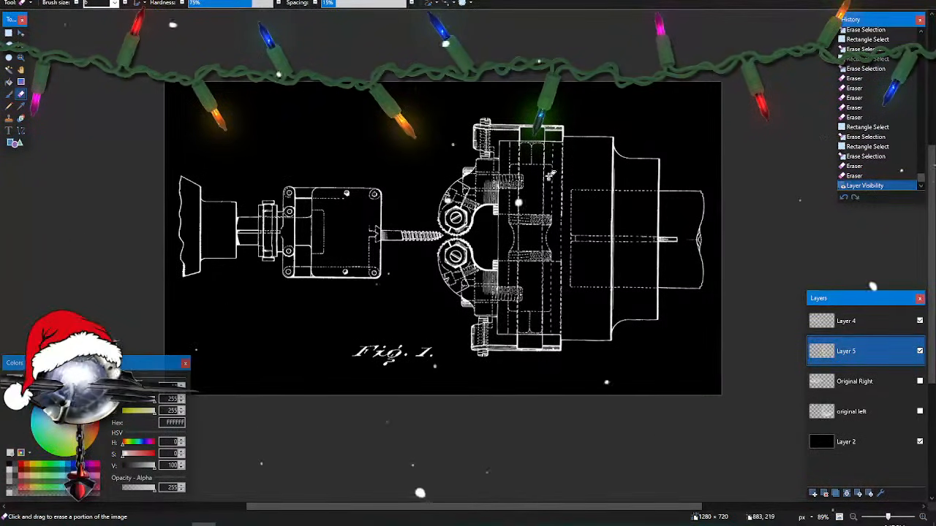
{"action": "left_click_drag", "start_coordinate": [516, 325], "coordinate": [496, 329]}
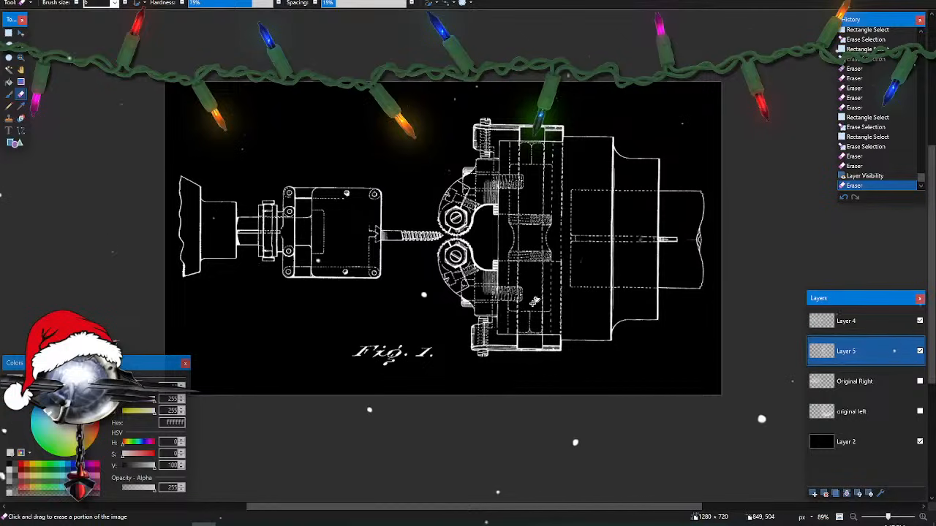
{"action": "key", "text": "ctrl+z"}
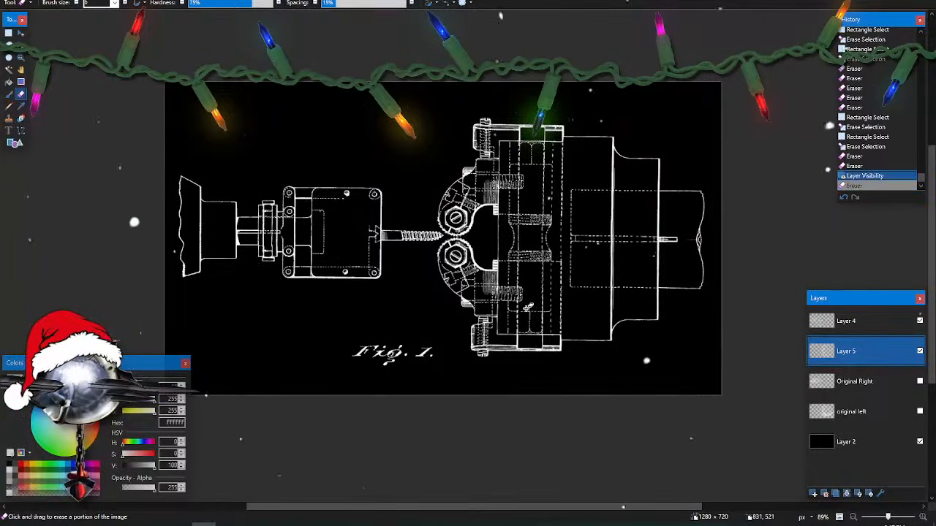
- Examine the combined drawing from the drive unit and screw across to the shaft end for leftover marks
{"action": "scroll", "coordinate": [671, 373], "scroll_direction": "up", "scroll_amount": 5}
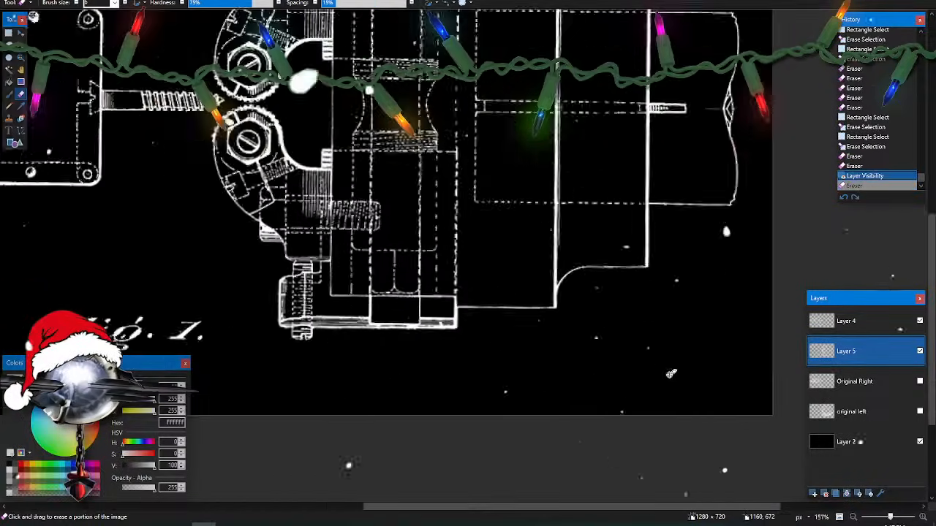
{"action": "scroll", "coordinate": [665, 372], "scroll_direction": "up", "scroll_amount": 4}
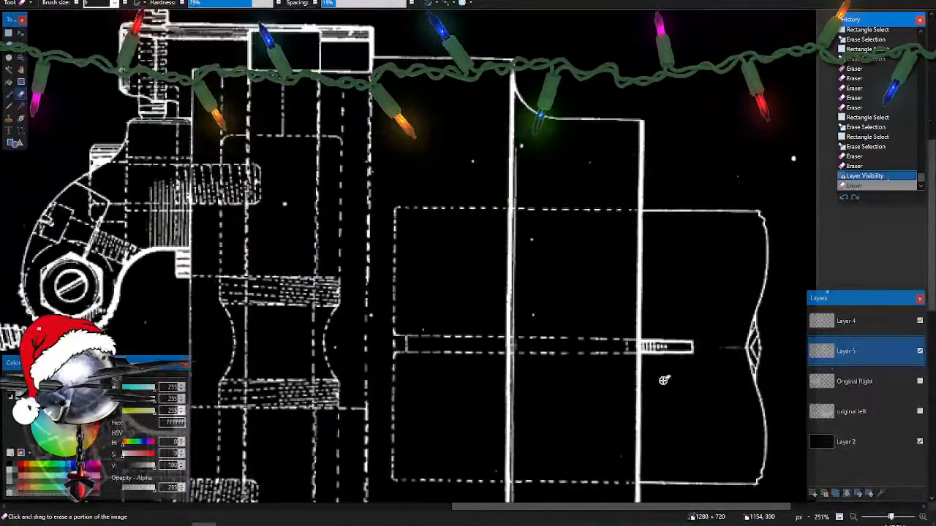
{"action": "scroll", "coordinate": [647, 374], "scroll_direction": "left", "scroll_amount": 6}
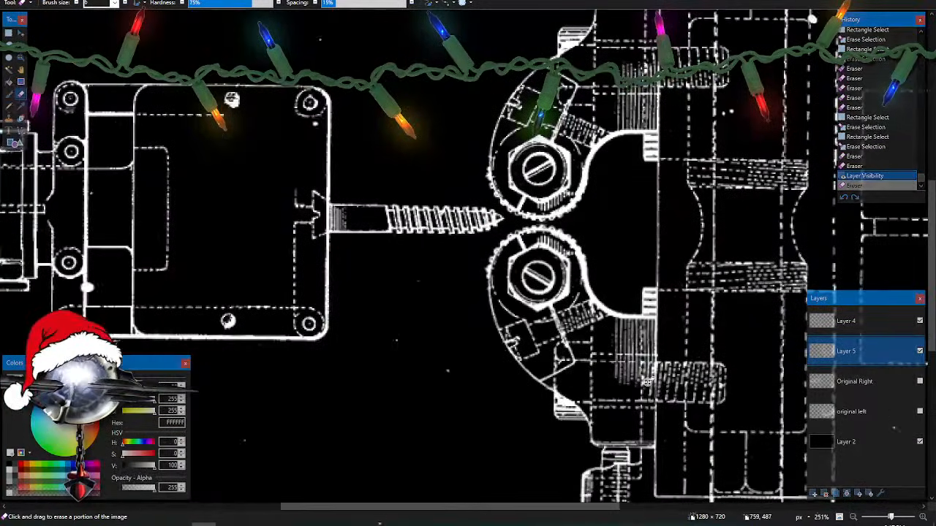
{"action": "scroll", "coordinate": [647, 381], "scroll_direction": "left", "scroll_amount": 2}
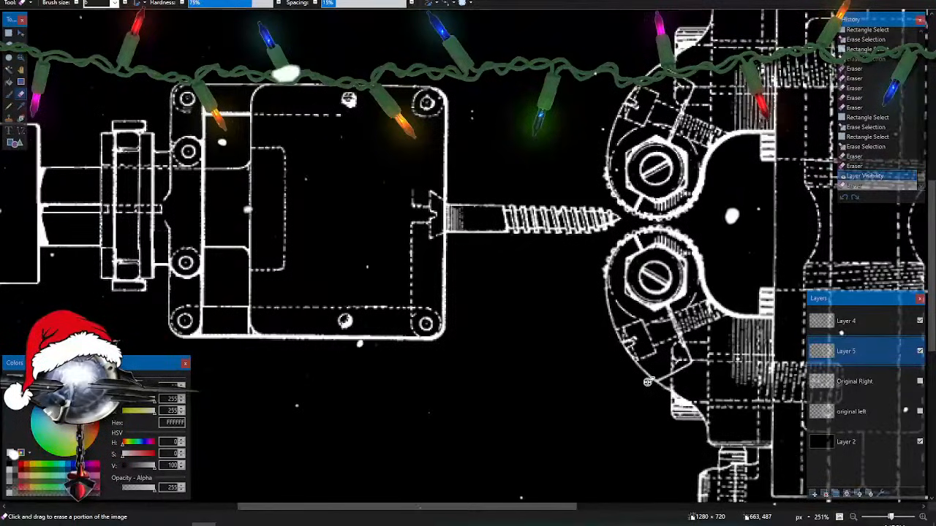
{"action": "scroll", "coordinate": [649, 382], "scroll_direction": "left", "scroll_amount": 4}
{"action": "scroll", "coordinate": [647, 381], "scroll_direction": "right", "scroll_amount": 7}
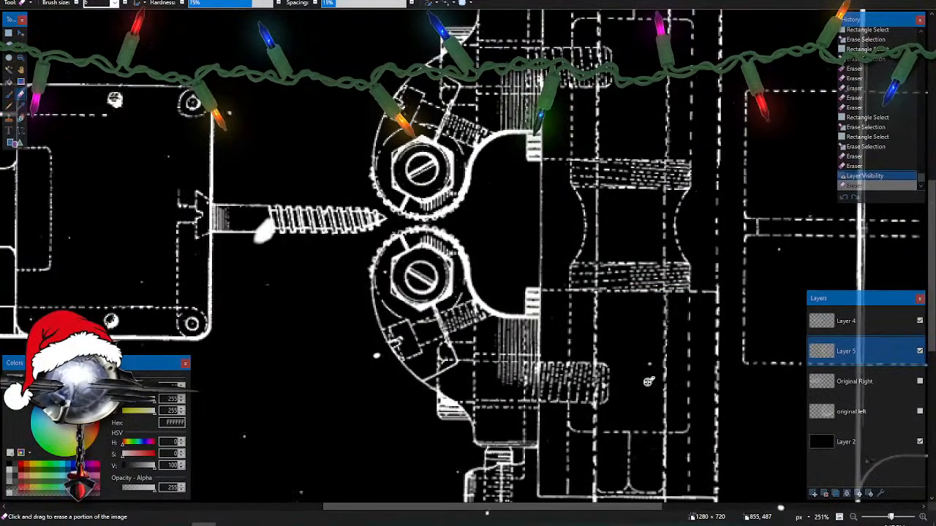
{"action": "scroll", "coordinate": [648, 381], "scroll_direction": "right", "scroll_amount": 5}
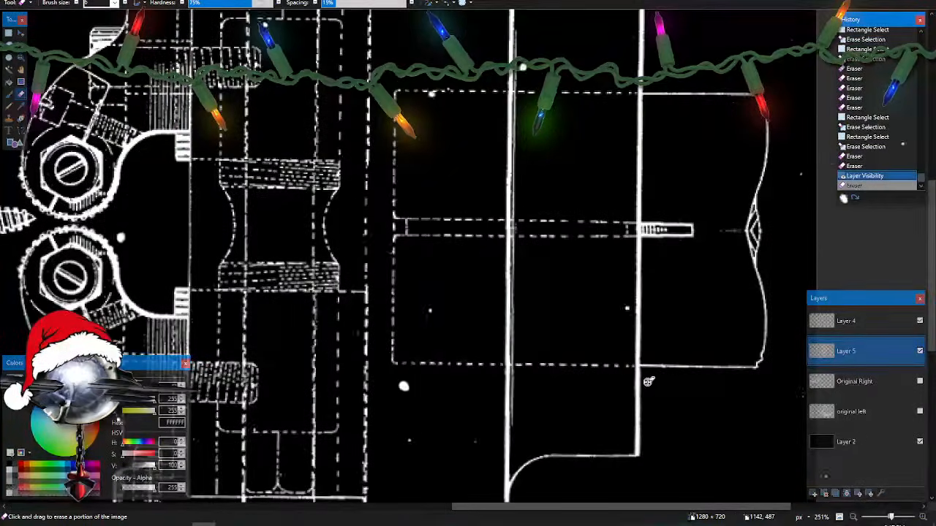
{"action": "scroll", "coordinate": [648, 381], "scroll_direction": "down", "scroll_amount": 3}
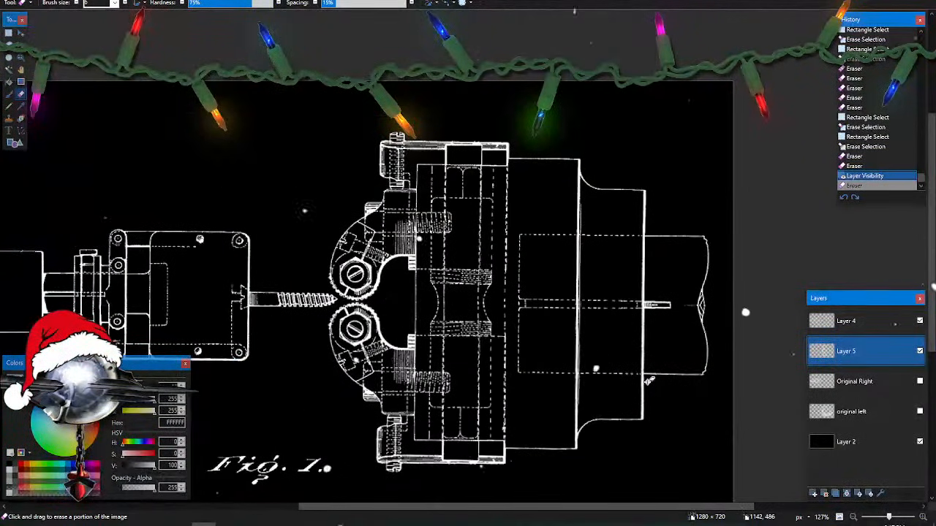
{"action": "scroll", "coordinate": [349, 351], "scroll_direction": "up", "scroll_amount": 3}
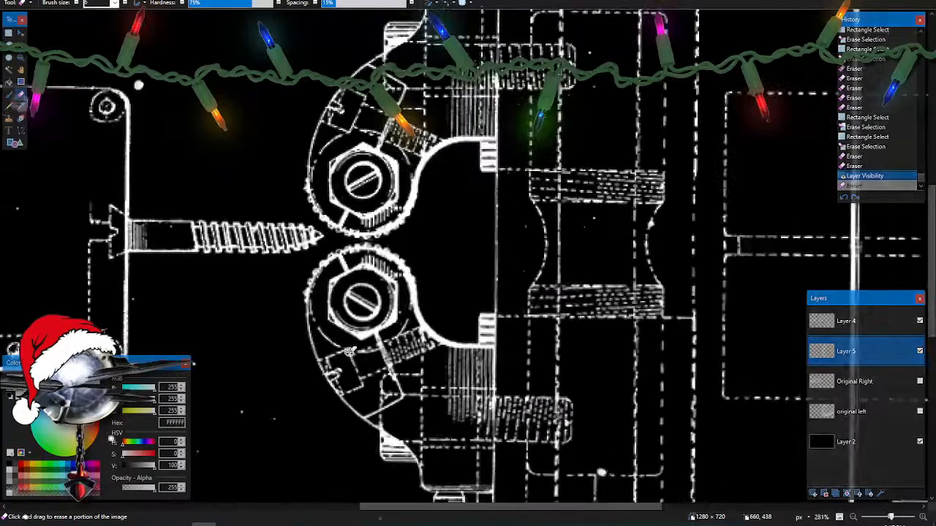
{"action": "scroll", "coordinate": [349, 351], "scroll_direction": "left", "scroll_amount": 1}
{"action": "scroll", "coordinate": [349, 352], "scroll_direction": "left", "scroll_amount": 2}
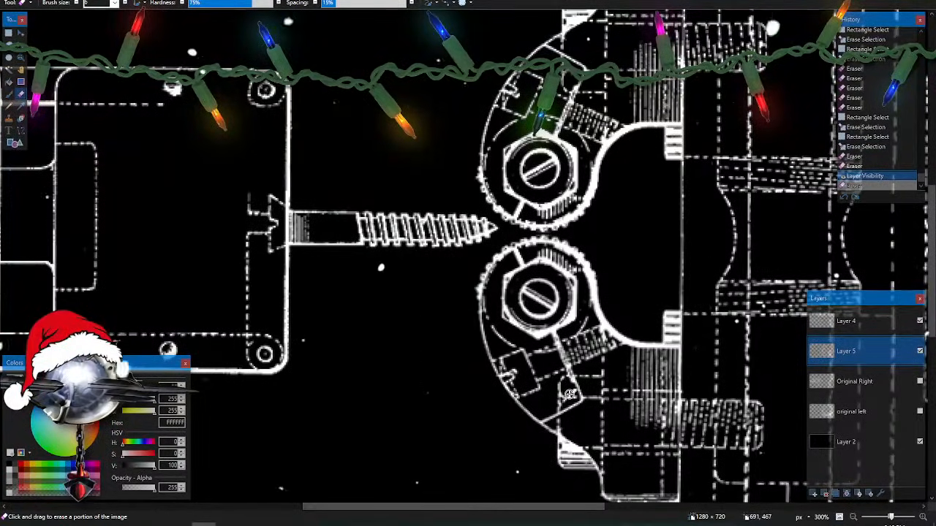
{"action": "scroll", "coordinate": [506, 332], "scroll_direction": "down", "scroll_amount": 4}
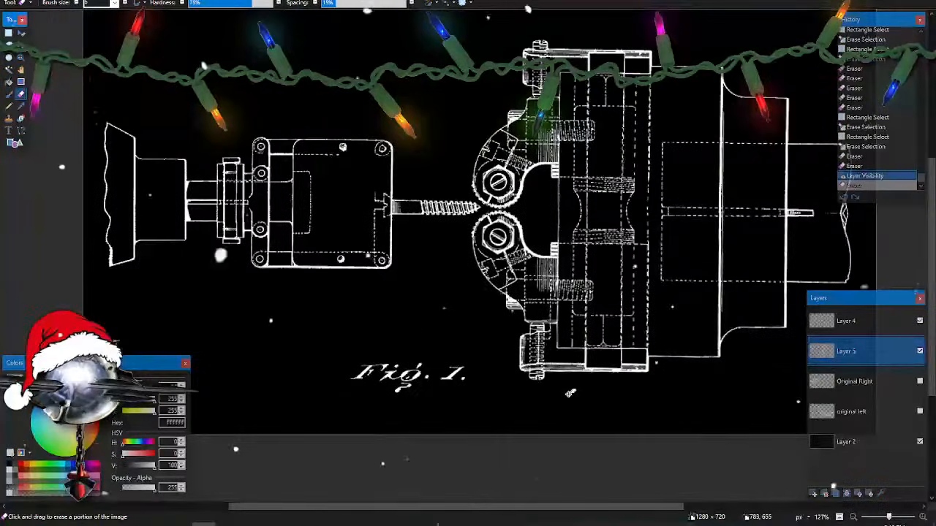
{"action": "scroll", "coordinate": [567, 394], "scroll_direction": "down", "scroll_amount": 1}
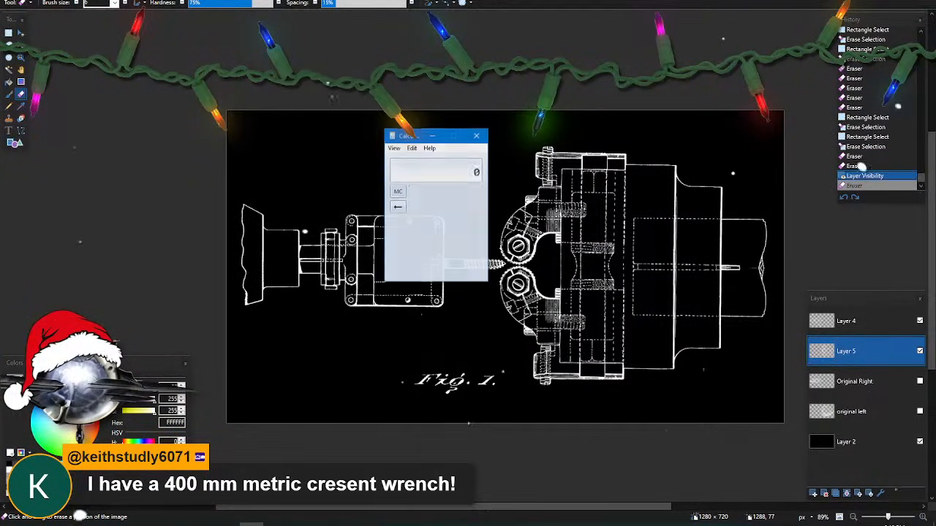
- In Calculator, use the length unit conversion to convert 400 millimeters to inches, and put the calculator away
{"action": "left_click", "coordinate": [393, 148]}
{"action": "left_click", "coordinate": [428, 242]}
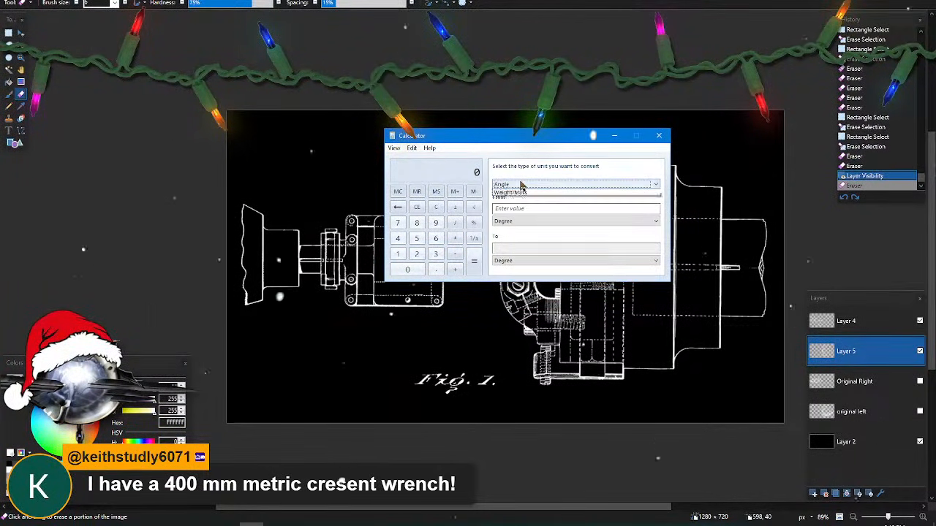
{"action": "left_click", "coordinate": [521, 185]}
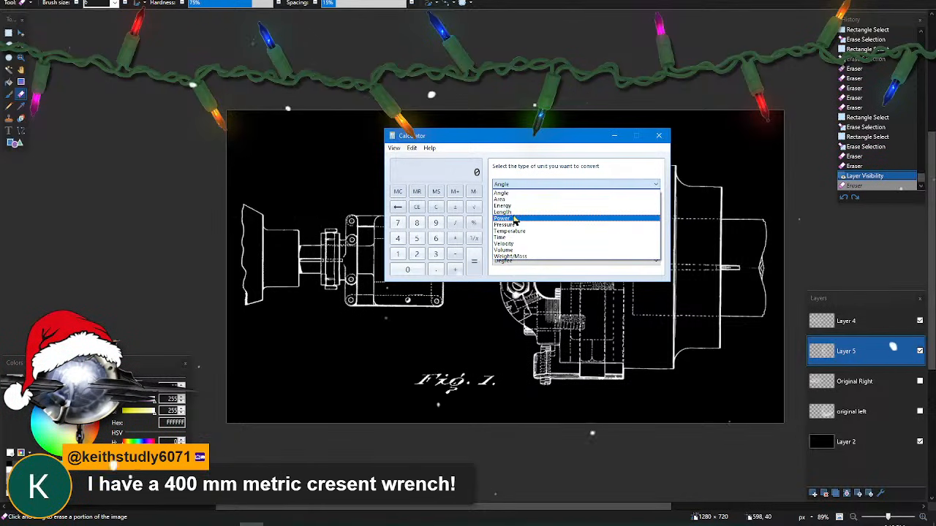
{"action": "left_click", "coordinate": [513, 211]}
{"action": "left_click", "coordinate": [527, 221]}
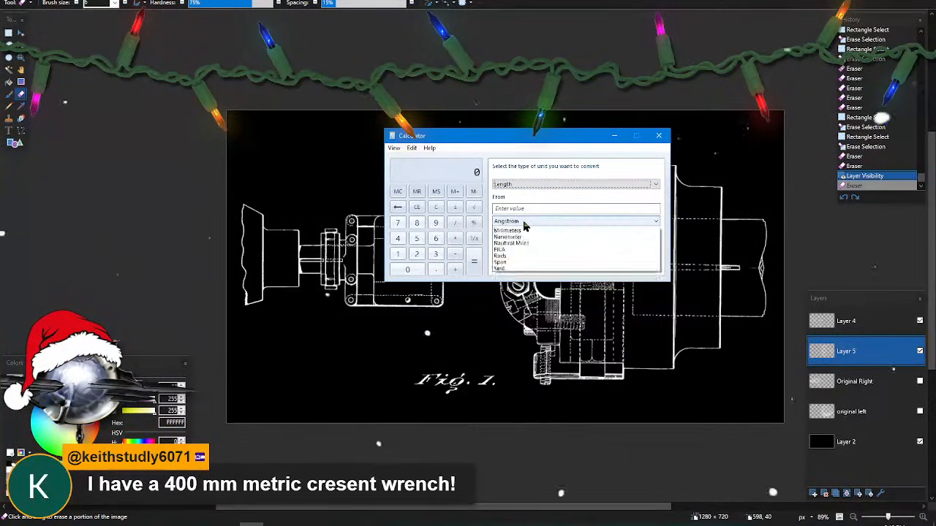
{"action": "left_click", "coordinate": [530, 306]}
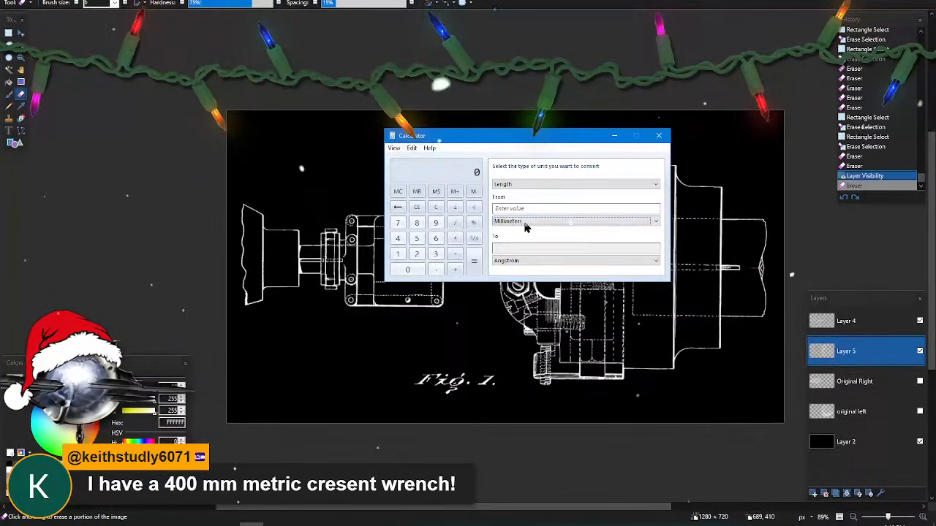
{"action": "left_click", "coordinate": [514, 262]}
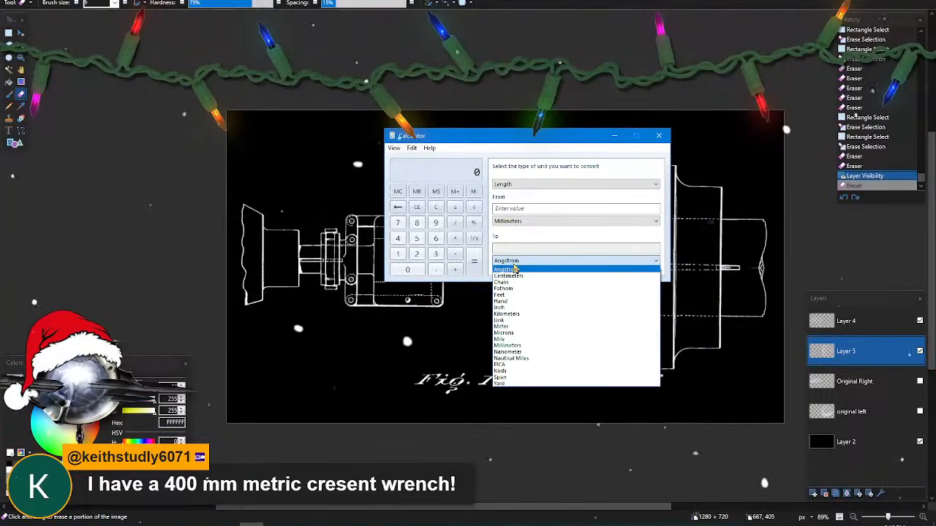
{"action": "left_click", "coordinate": [515, 308]}
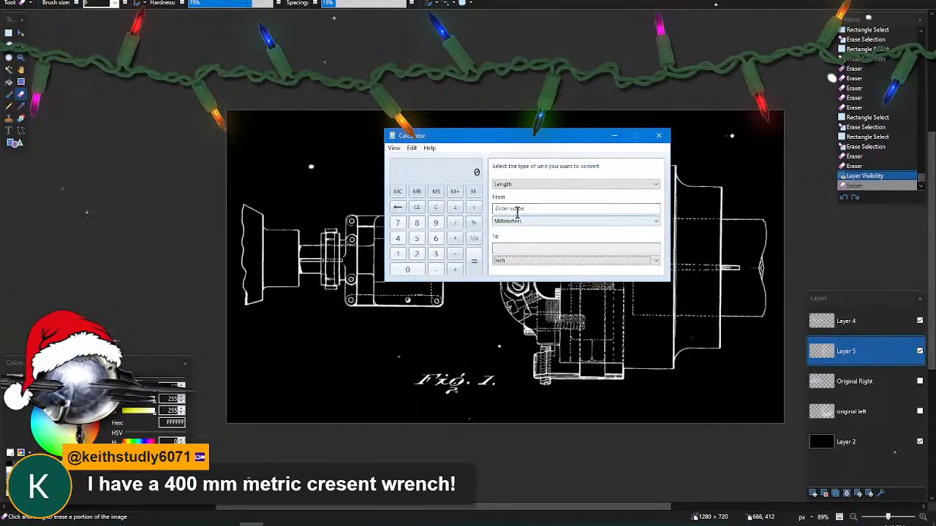
{"action": "type", "text": "400"}
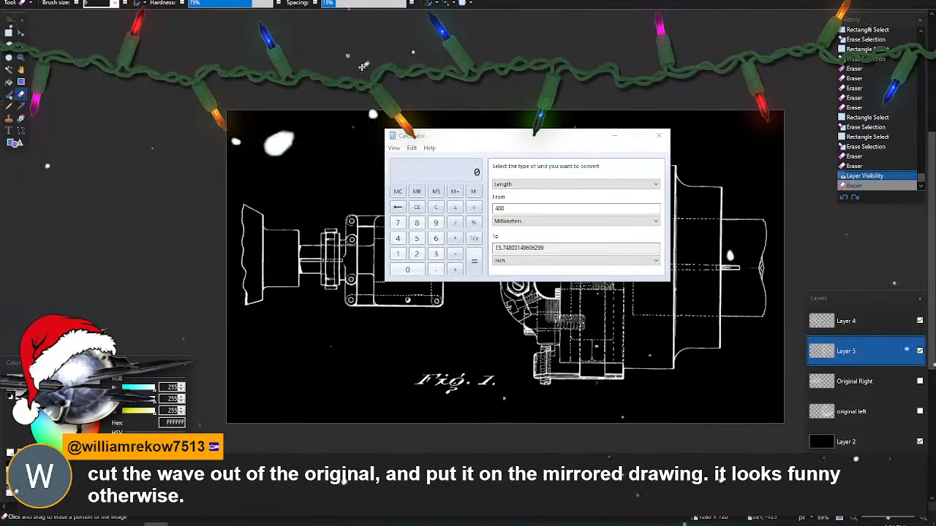
{"action": "left_click", "coordinate": [630, 138]}
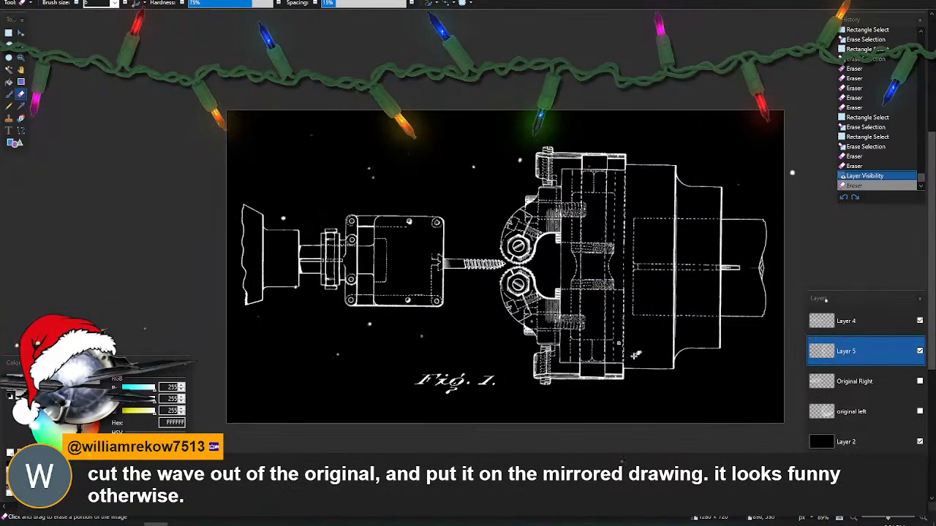
- Show the original left layer with Layer 5 hidden, and copy the wavy broken shaft end from the original left layer
{"action": "left_click", "coordinate": [920, 412]}
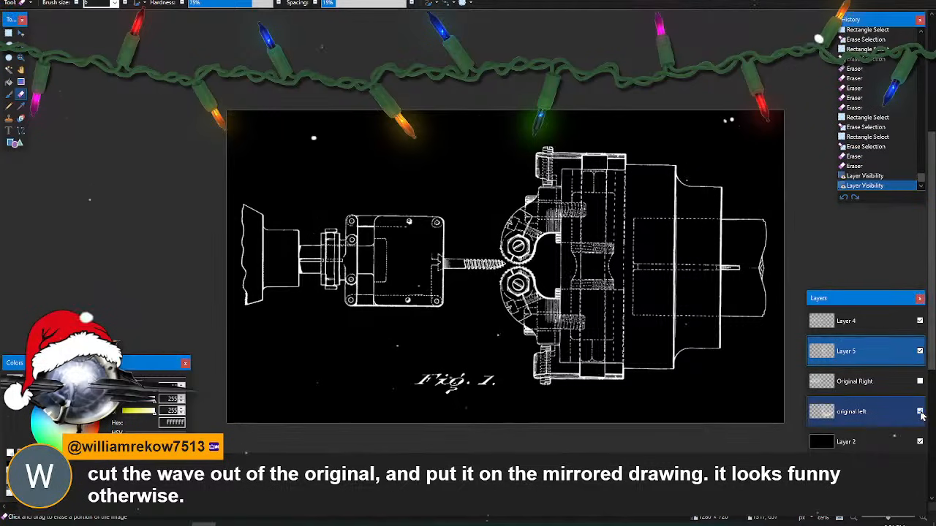
{"action": "scroll", "coordinate": [794, 402], "scroll_direction": "right", "scroll_amount": 2}
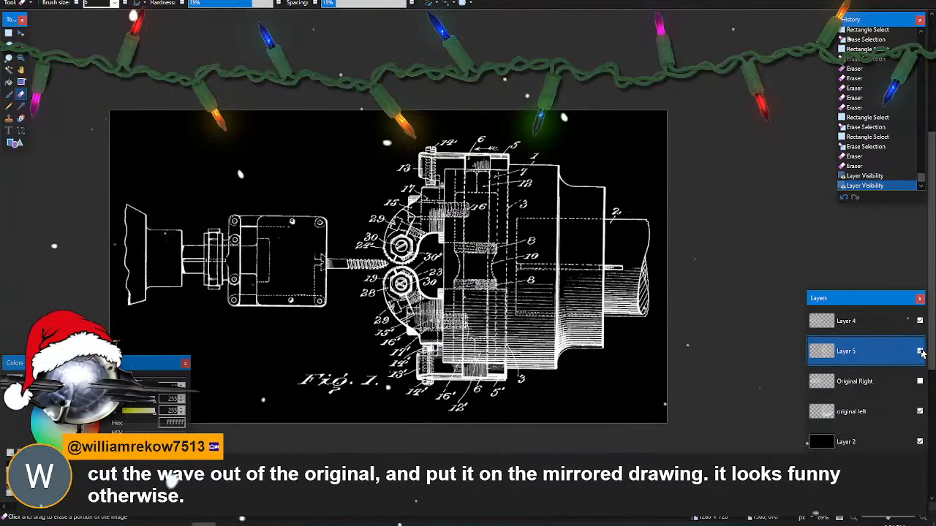
{"action": "left_click", "coordinate": [919, 351]}
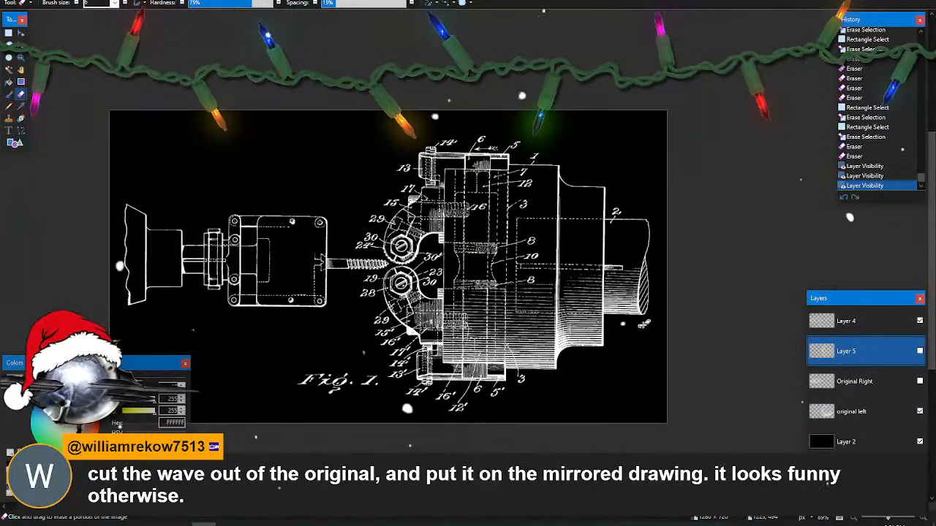
{"action": "left_click", "coordinate": [876, 414]}
{"action": "key", "text": "s"}
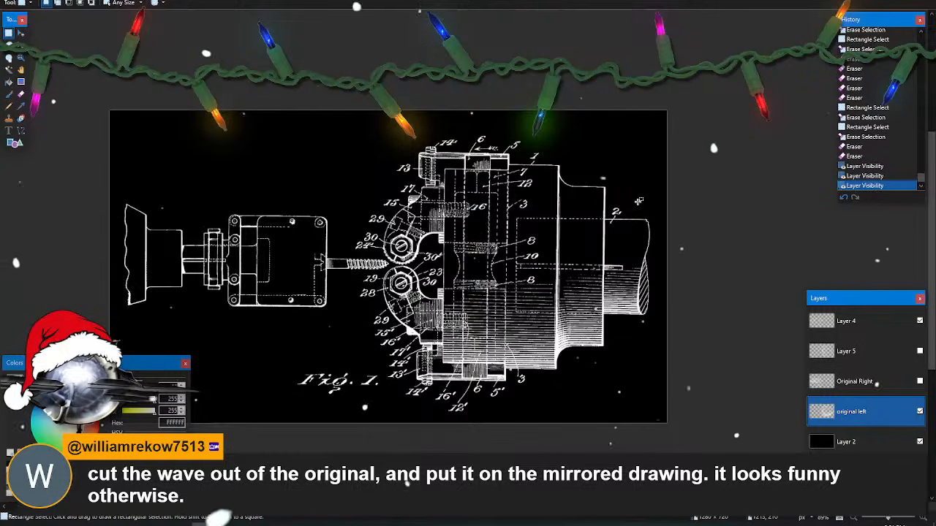
{"action": "left_click_drag", "start_coordinate": [633, 207], "coordinate": [668, 317]}
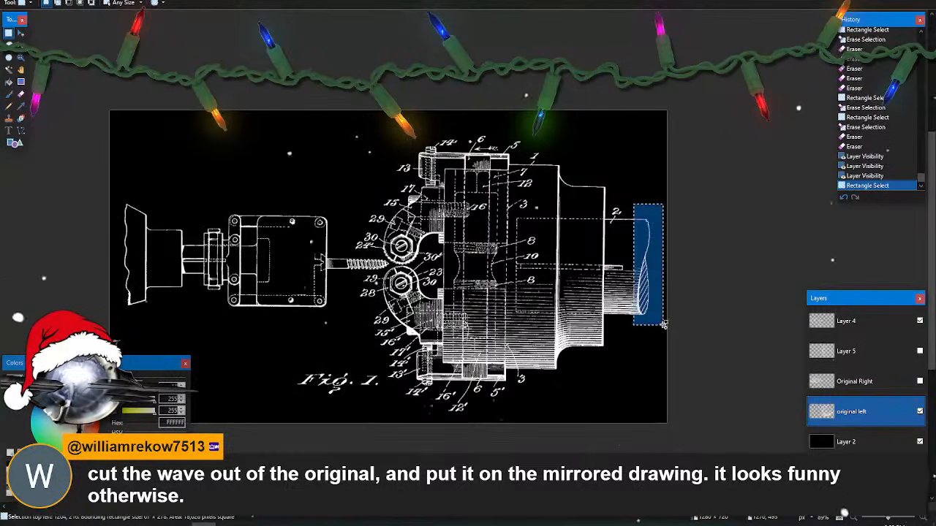
- Hide original left, show Layer 5, and paste the copied shaft end onto Layer 5 in place of the mirrored wave
{"action": "left_click", "coordinate": [920, 414]}
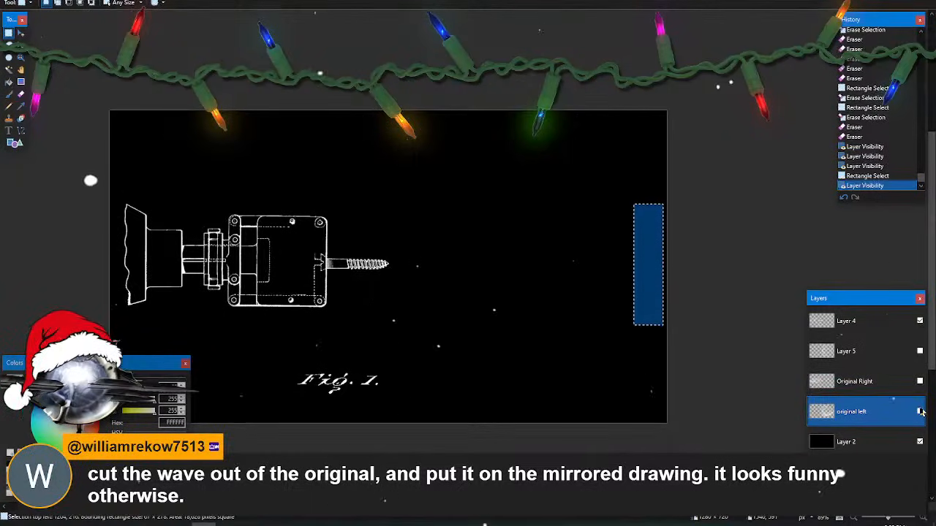
{"action": "left_click", "coordinate": [920, 351]}
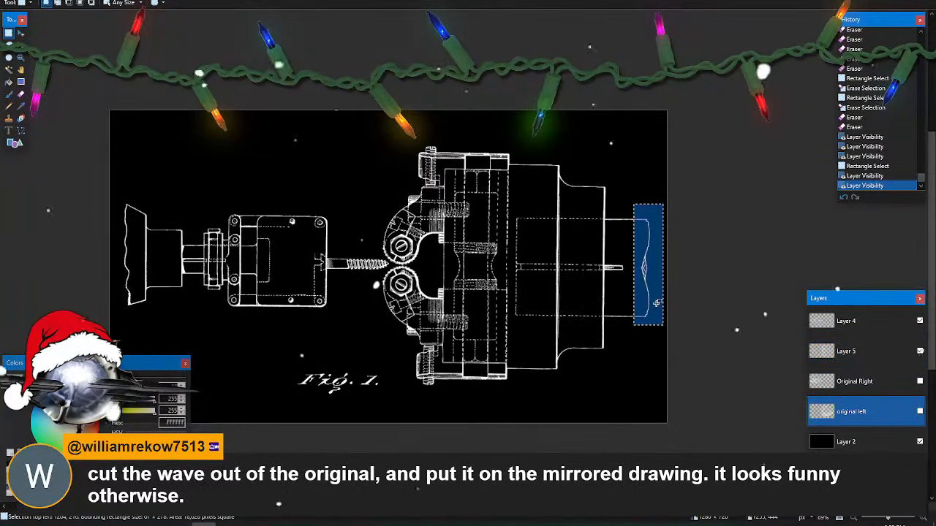
{"action": "key", "text": "ctrl+v"}
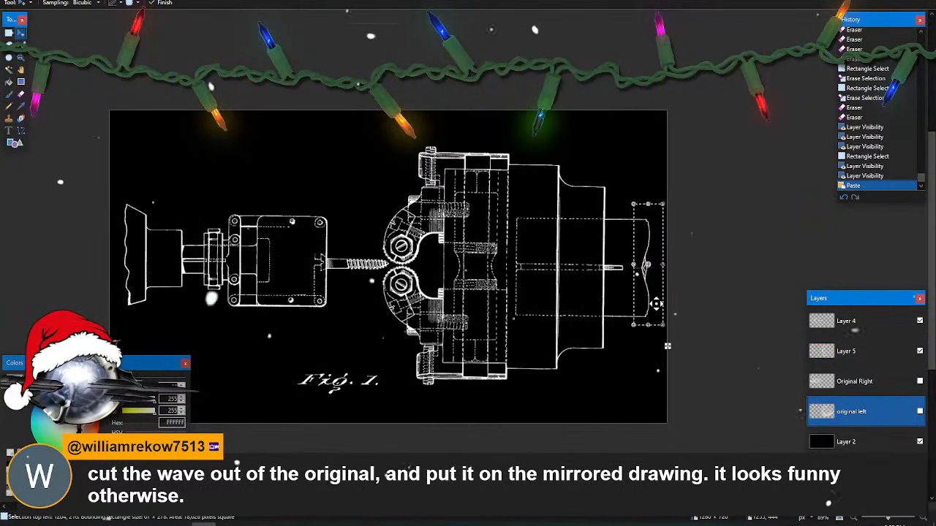
{"action": "key", "text": "ctrl+z"}
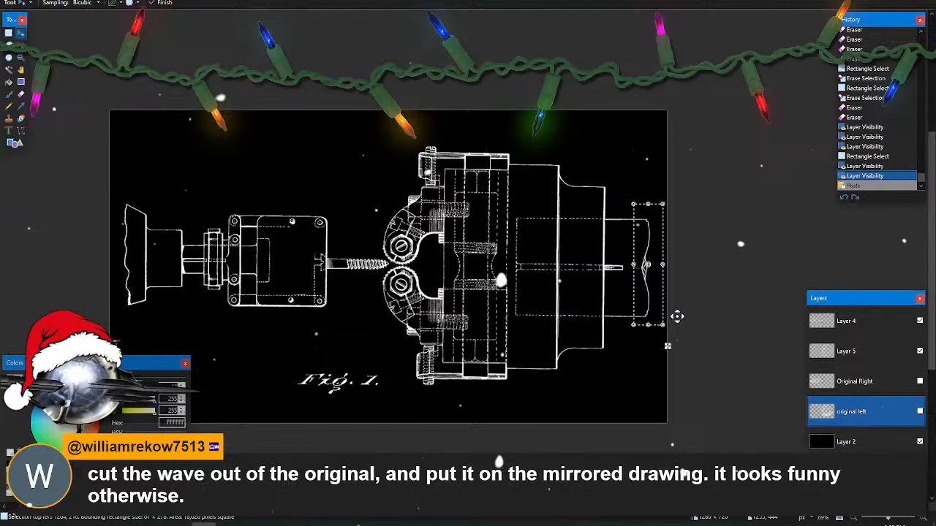
{"action": "left_click", "coordinate": [869, 351]}
{"action": "key", "text": "ctrl+v"}
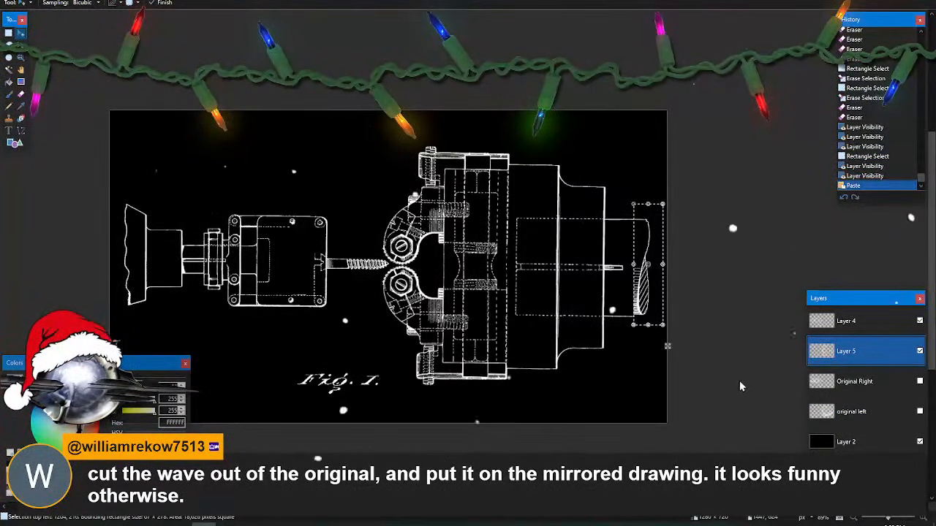
{"action": "key", "text": "ctrl+d"}
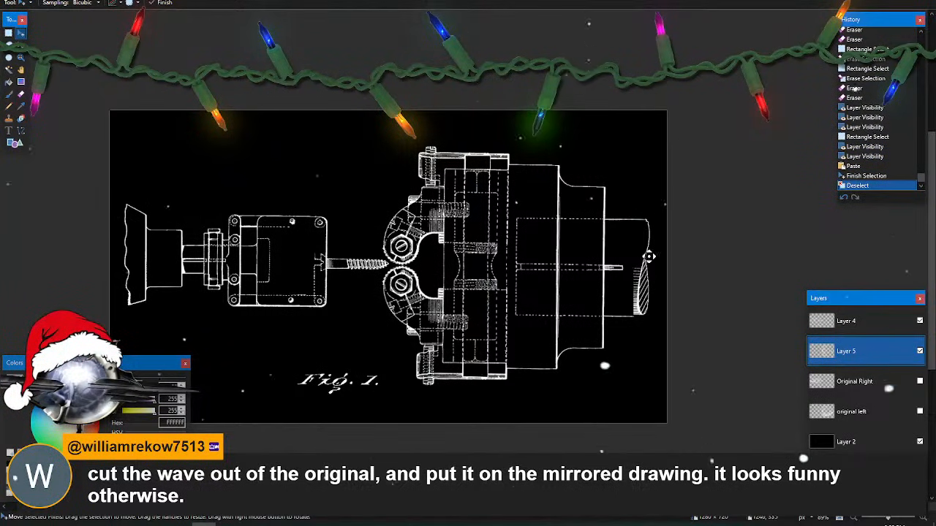
- Erase the short shading lines beside the hatched section of the pasted shaft end with a size 12 eraser
{"action": "scroll", "coordinate": [653, 301], "scroll_direction": "up", "scroll_amount": 5}
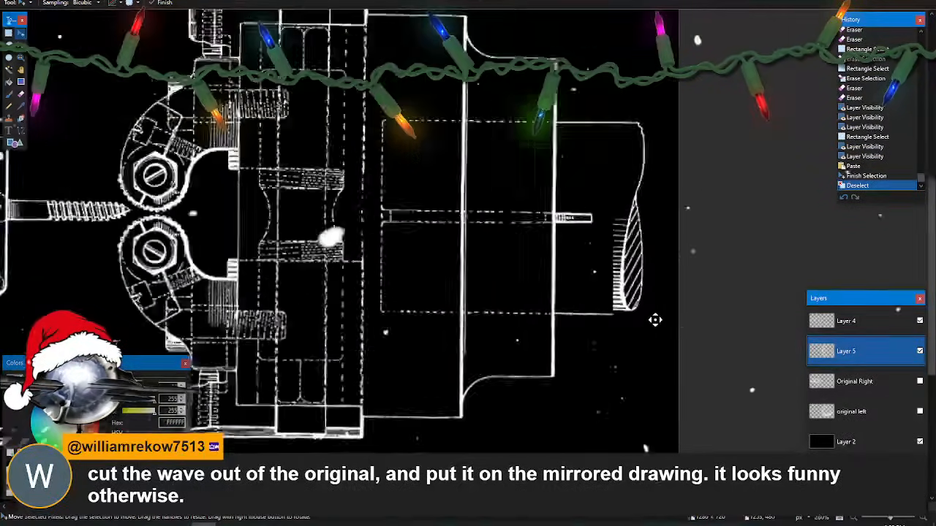
{"action": "key", "text": "e"}
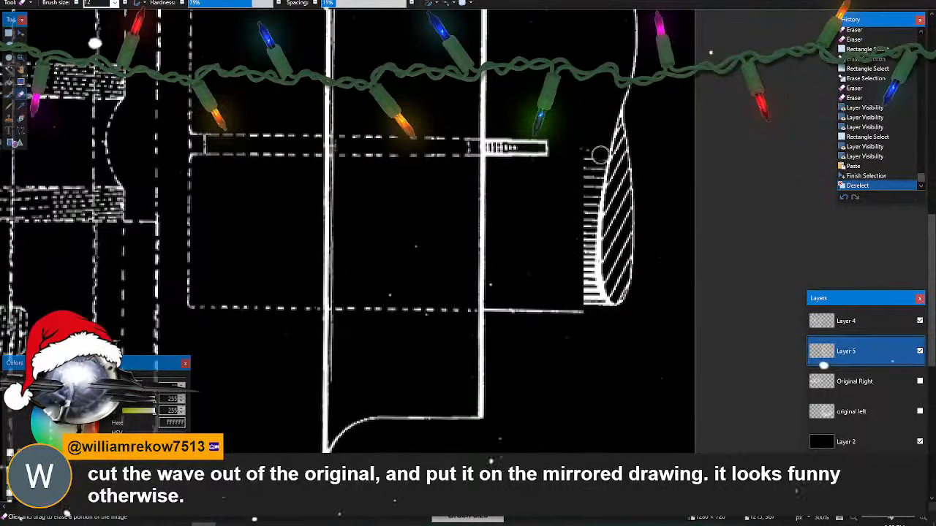
{"action": "mouse_move", "coordinate": [592, 191]}
{"action": "left_mouse_down"}
{"action": "mouse_move", "coordinate": [587, 284]}
{"action": "mouse_move", "coordinate": [602, 313]}
{"action": "left_mouse_up"}
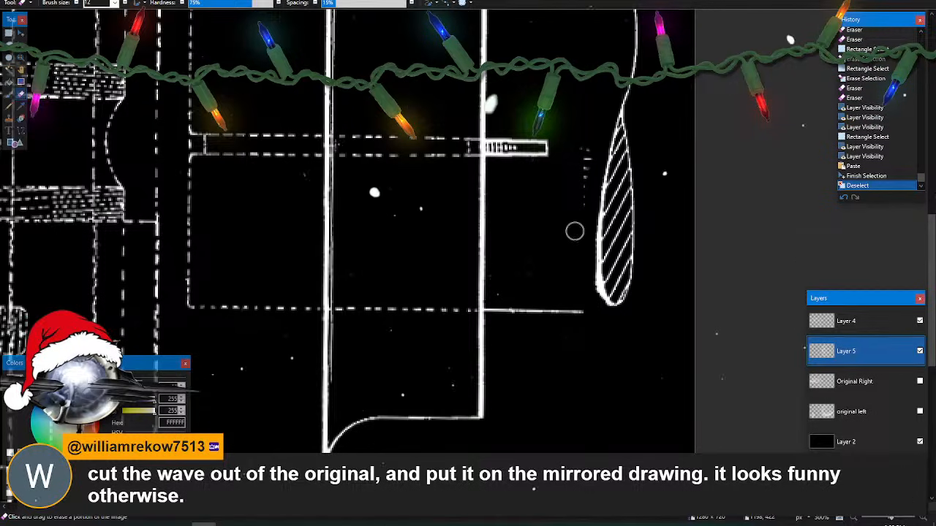
{"action": "left_click_drag", "start_coordinate": [575, 230], "coordinate": [585, 140]}
{"action": "scroll", "coordinate": [627, 318], "scroll_direction": "down", "scroll_amount": 4}
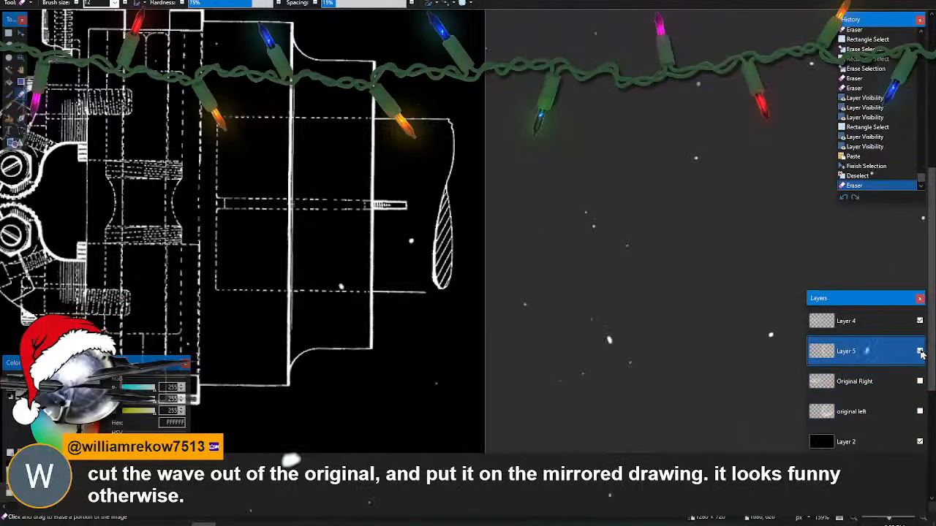
- Compare the edited shaft end on Layer 5 with the one on the original left layer by switching their visibility
{"action": "left_click", "coordinate": [919, 351]}
{"action": "left_click", "coordinate": [919, 412]}
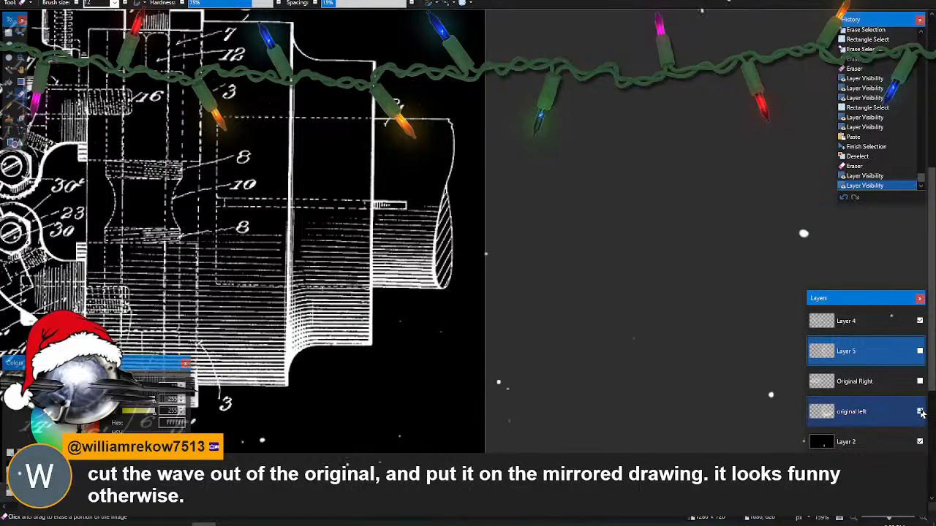
{"action": "left_click", "coordinate": [919, 412]}
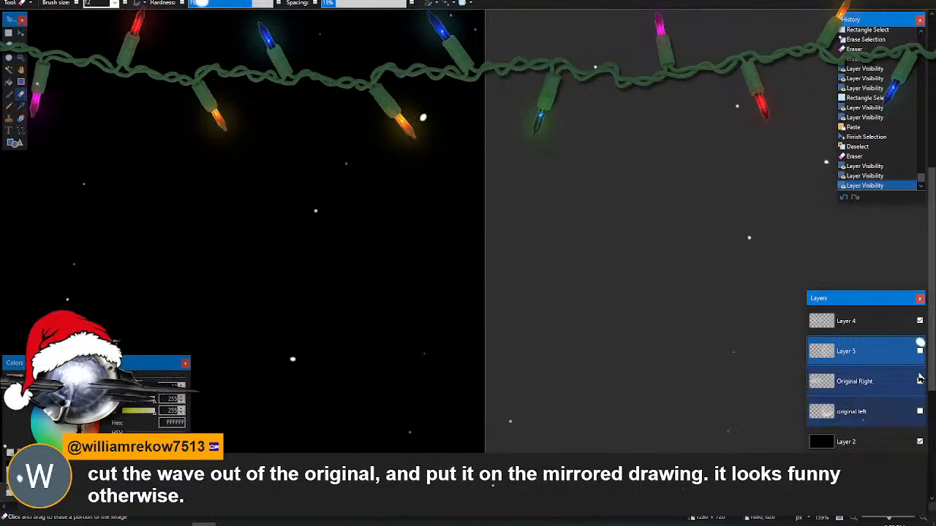
{"action": "left_click", "coordinate": [920, 352]}
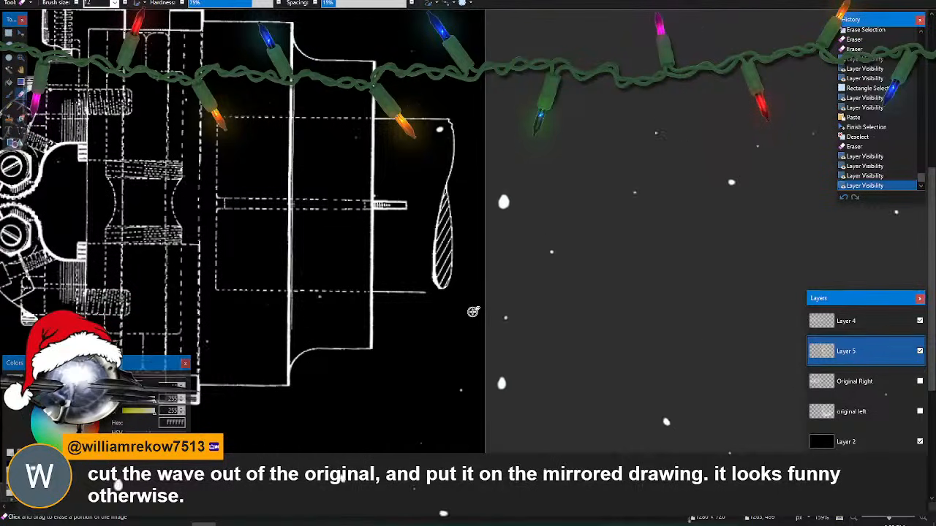
- Select the wavy shaft end on Layer 5 and stretch its pixels slightly downward to meet the shaft's lower edge line
{"action": "key", "text": "s"}
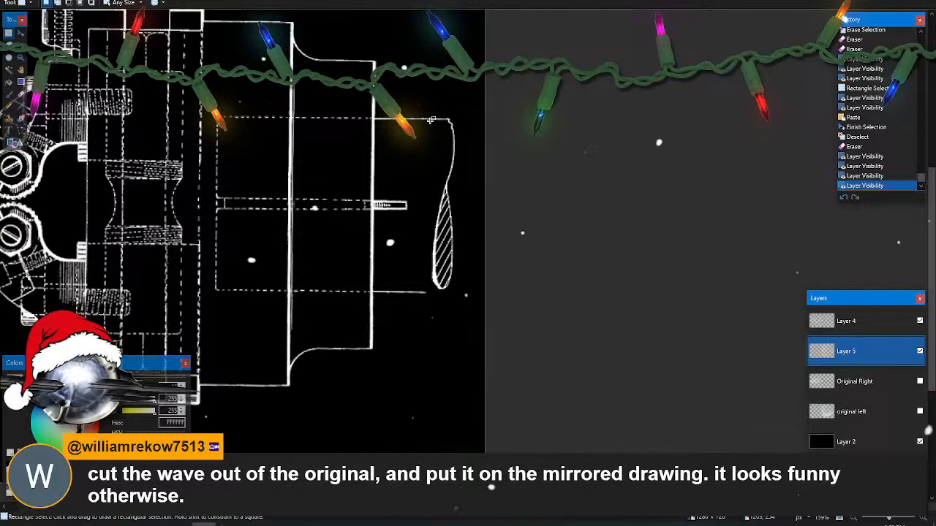
{"action": "left_click_drag", "start_coordinate": [431, 120], "coordinate": [472, 294]}
{"action": "key", "text": "m"}
{"action": "key", "text": "m"}
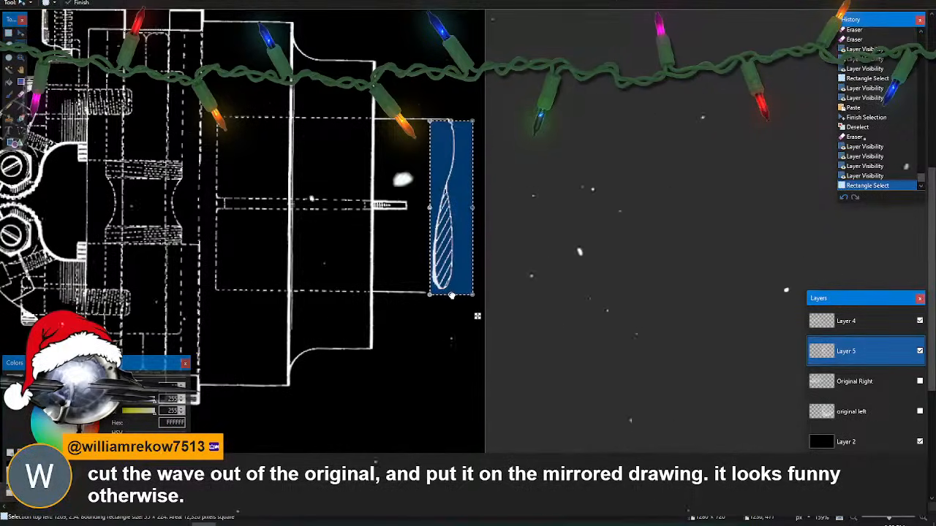
{"action": "left_click_drag", "start_coordinate": [451, 295], "coordinate": [451, 291]}
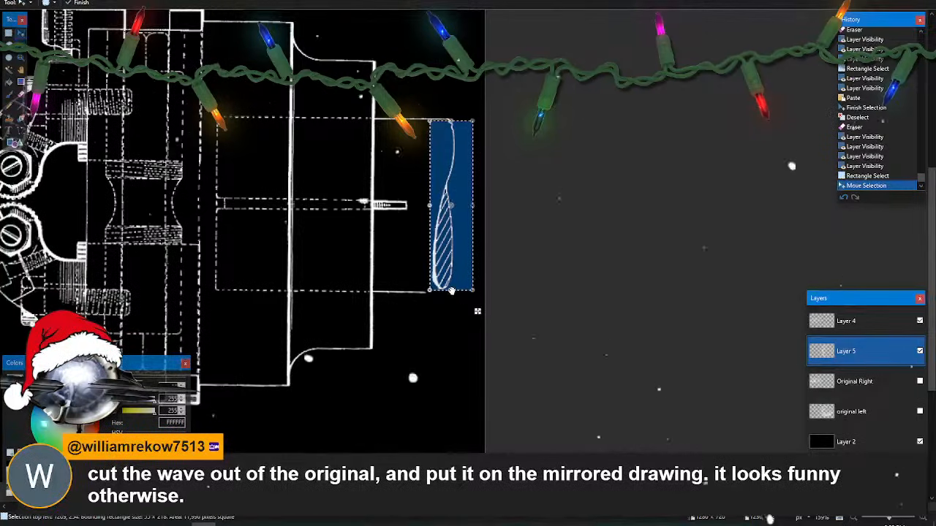
{"action": "key", "text": "m"}
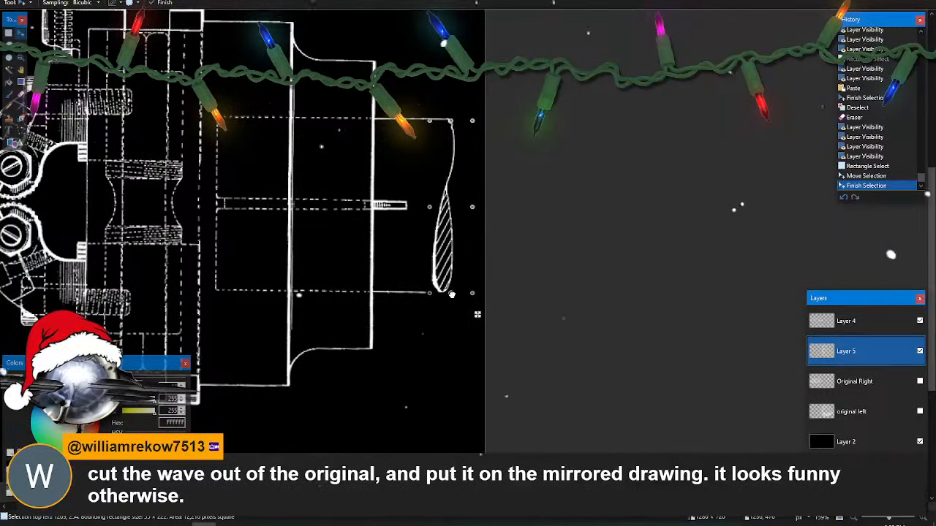
{"action": "left_click", "coordinate": [451, 295]}
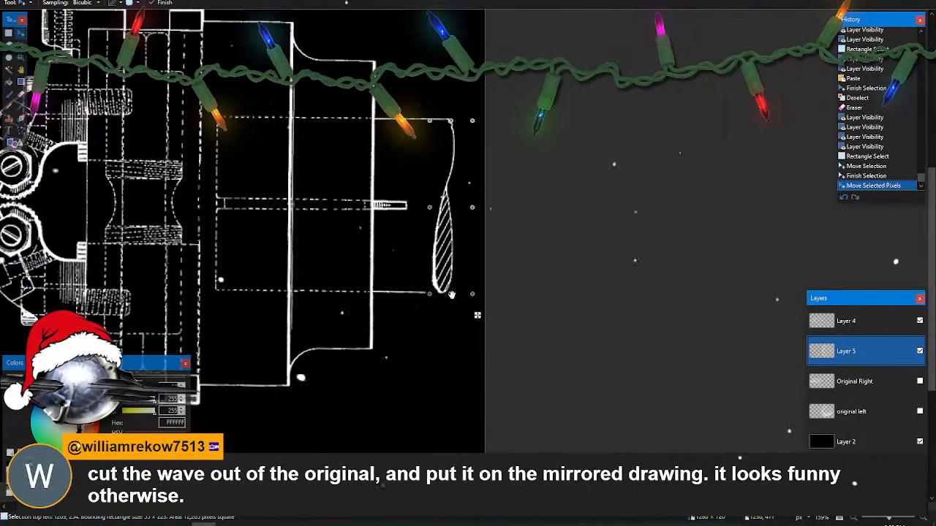
- Copy the shaft's lower edge line segment, paste it on a new layer, and move it right to extend the line under the wavy end
{"action": "key", "text": "s"}
{"action": "key", "text": "ctrl+d"}
{"action": "scroll", "coordinate": [453, 315], "scroll_direction": "up", "scroll_amount": 3}
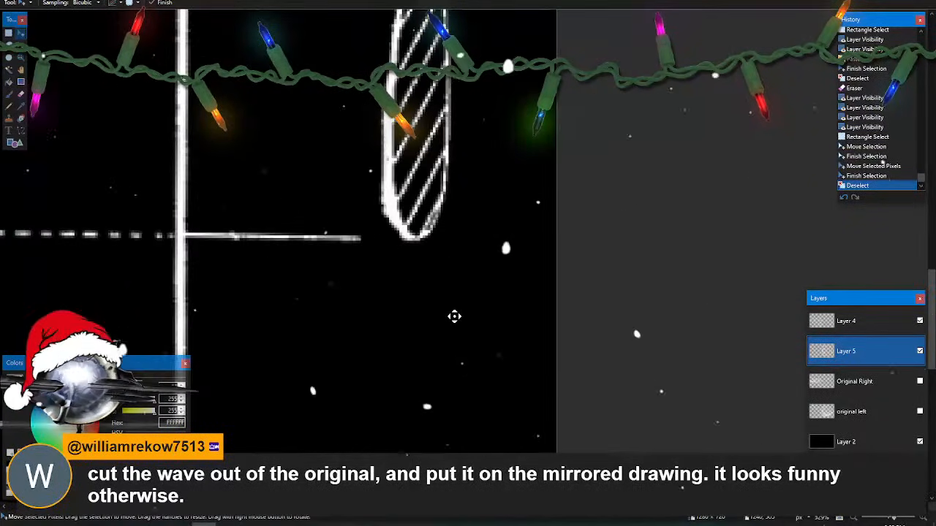
{"action": "left_click_drag", "start_coordinate": [369, 223], "coordinate": [206, 253]}
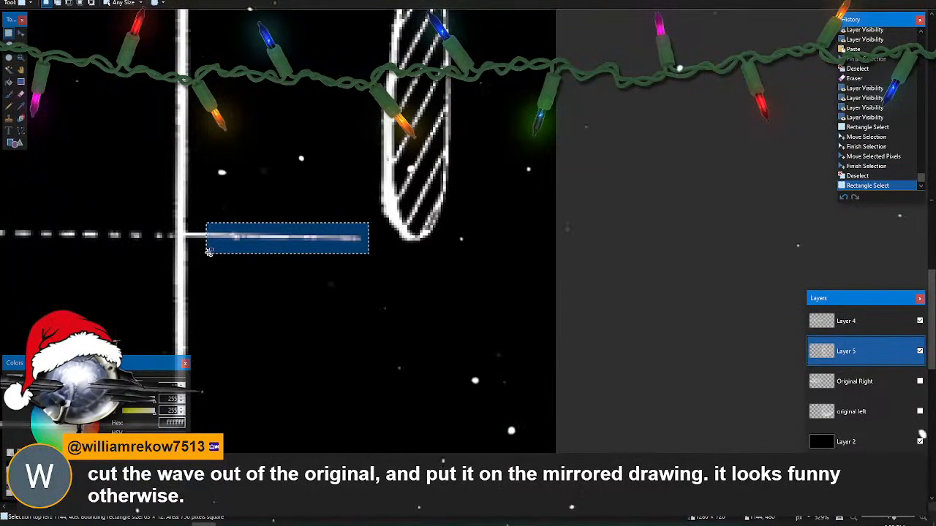
{"action": "key", "text": "ctrl+c"}
{"action": "key", "text": "ctrl+shift+v"}
{"action": "left_click_drag", "start_coordinate": [388, 259], "coordinate": [539, 259]}
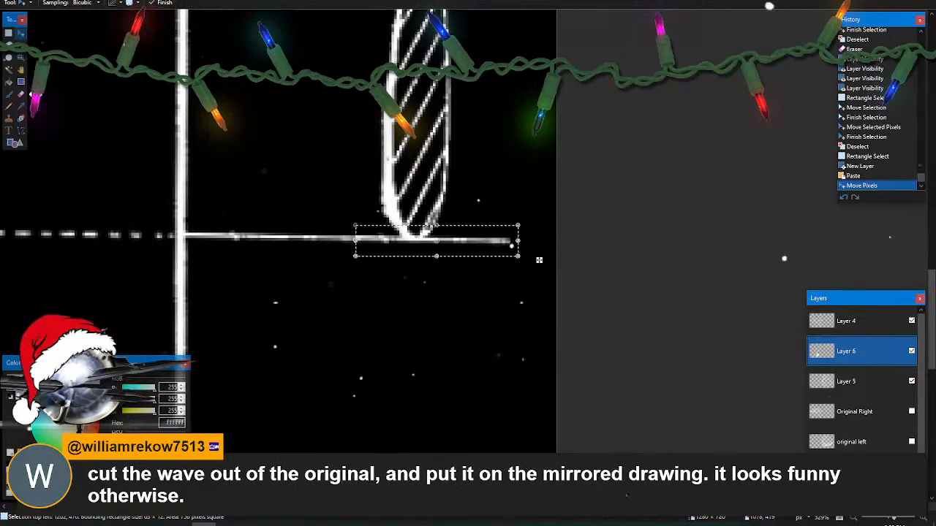
- Erase the part of the pasted line that extends past the hatched shaft end and clear the selection
{"action": "key", "text": "e"}
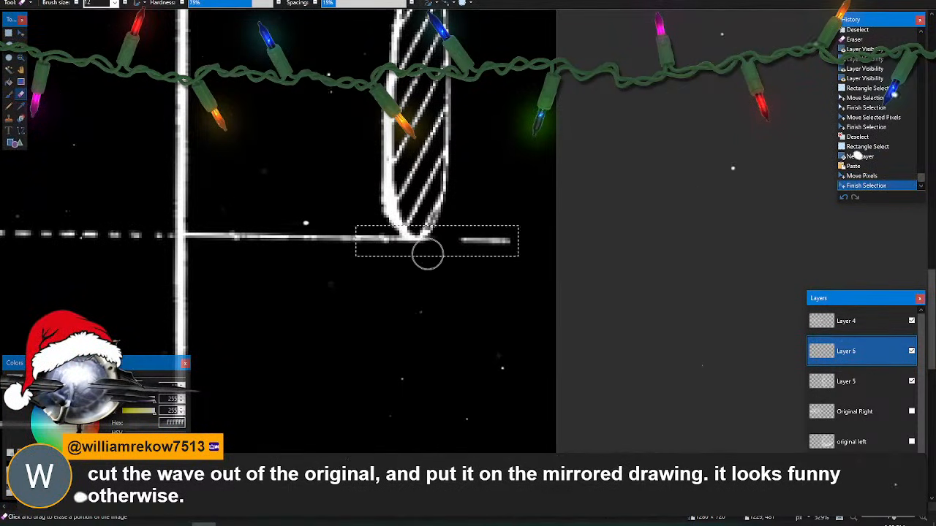
{"action": "left_click_drag", "start_coordinate": [430, 253], "coordinate": [504, 247]}
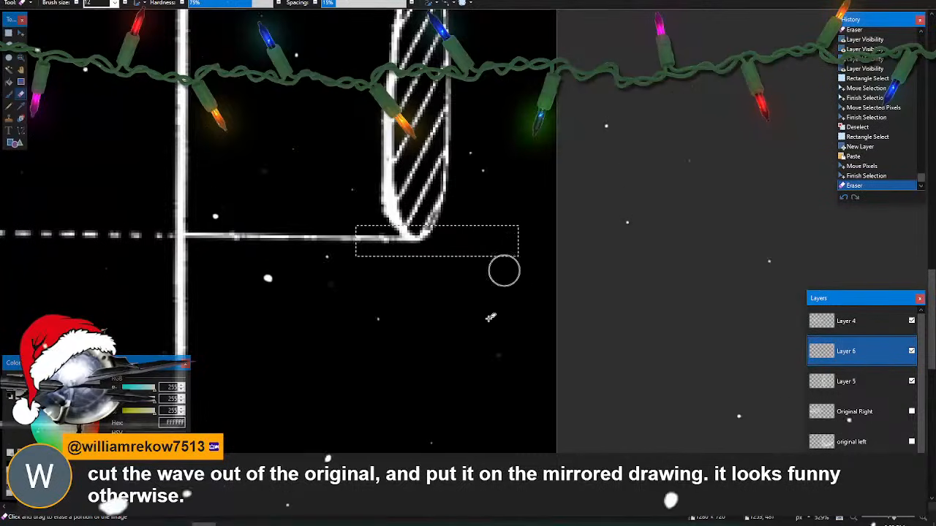
{"action": "scroll", "coordinate": [481, 328], "scroll_direction": "down", "scroll_amount": 3}
{"action": "scroll", "coordinate": [480, 327], "scroll_direction": "down", "scroll_amount": 3}
{"action": "key", "text": "ctrl+d"}
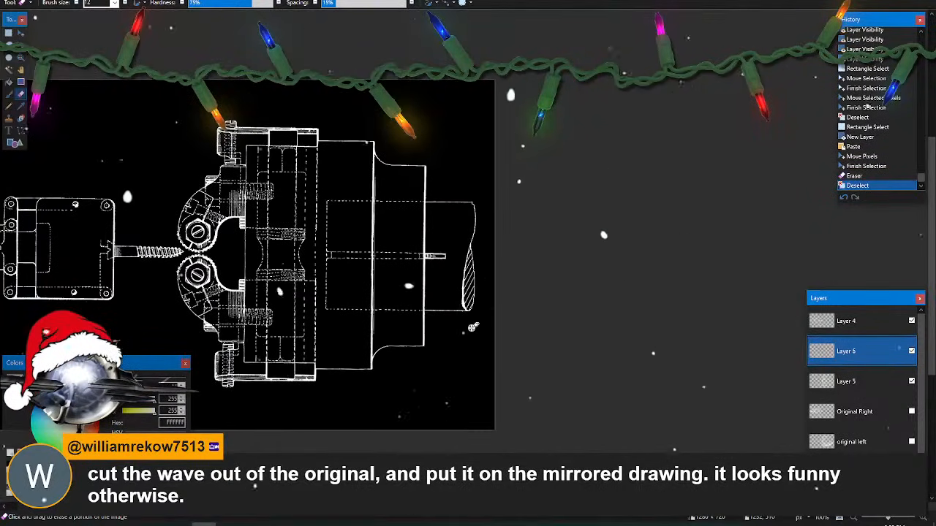
{"action": "scroll", "coordinate": [472, 327], "scroll_direction": "up", "scroll_amount": 1}
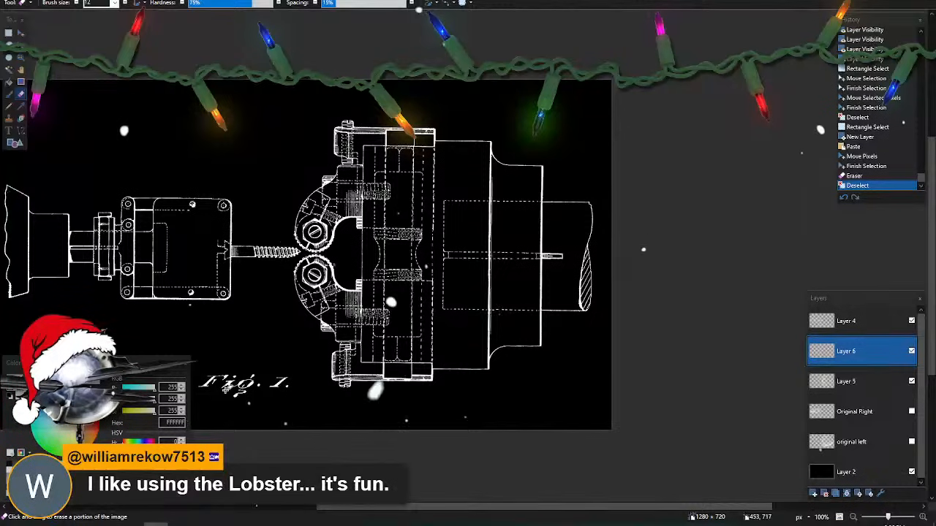
- Switch to the Vivaldi browser and run an image search for "lobster wrenches" in a new tab
{"action": "key", "text": "alt+Tab"}
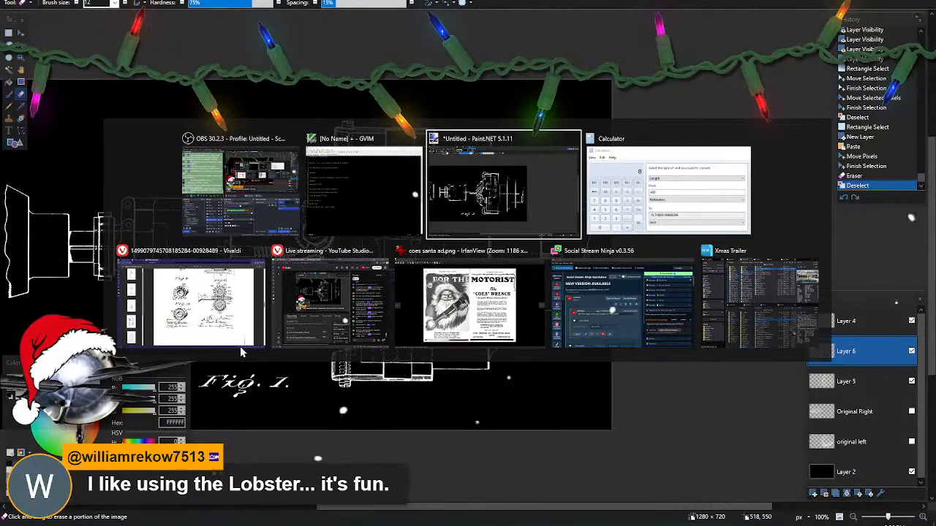
{"action": "key", "text": "Tab"}
{"action": "key", "text": "Tab"}
{"action": "key", "text": "Tab"}
{"action": "key", "text": "shift+Tab"}
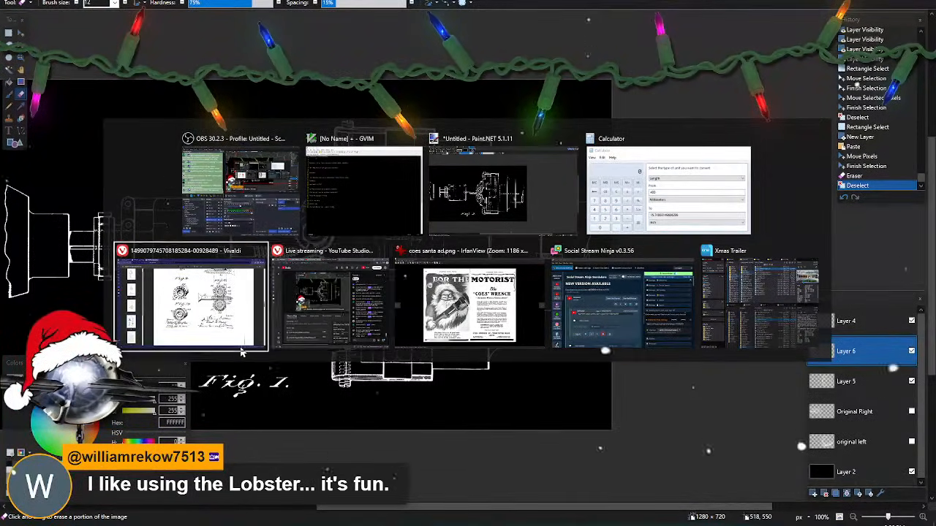
{"action": "left_click", "coordinate": [241, 351]}
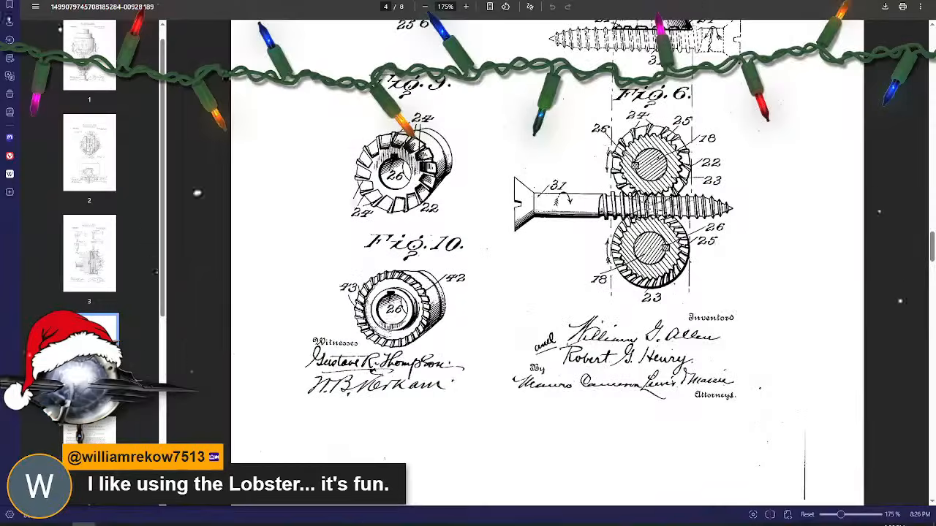
{"action": "key", "text": "ctrl+t"}
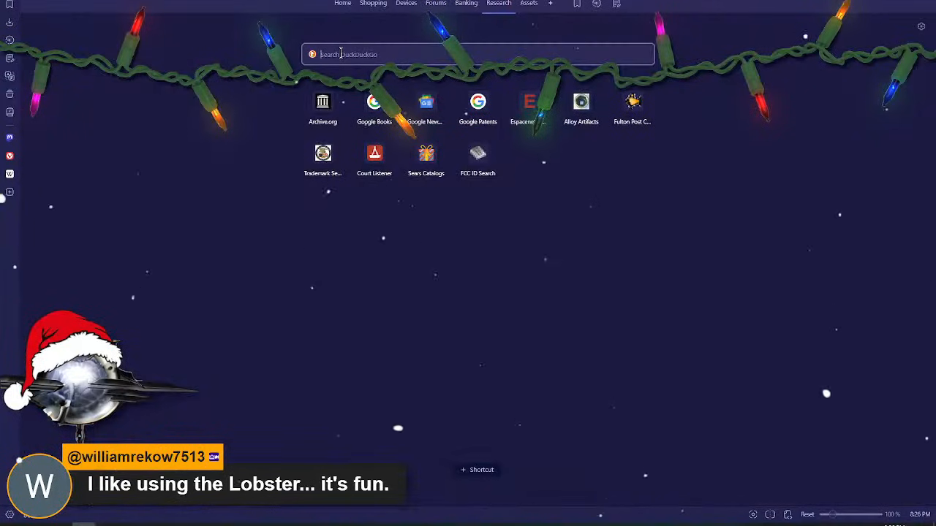
{"action": "type", "text": "lob"}
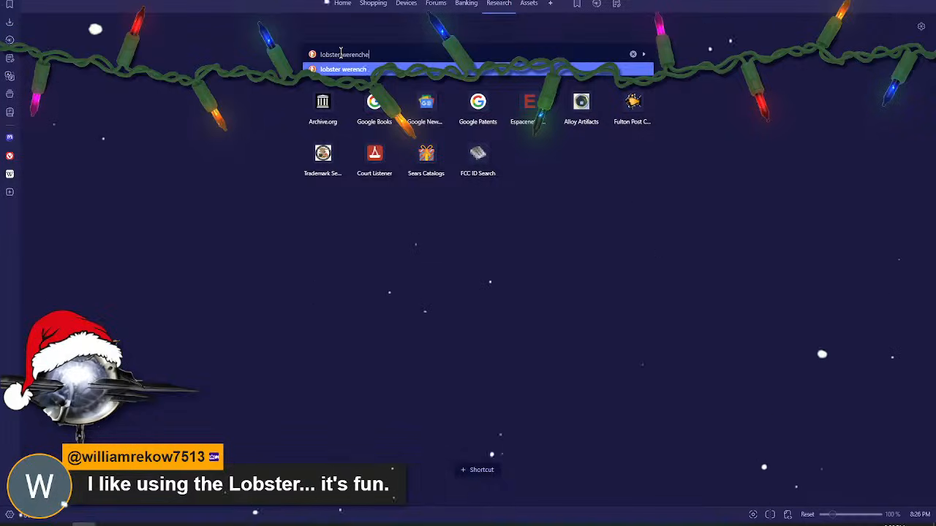
{"action": "type", "text": "ster werenche"}
{"action": "key", "text": "Return"}
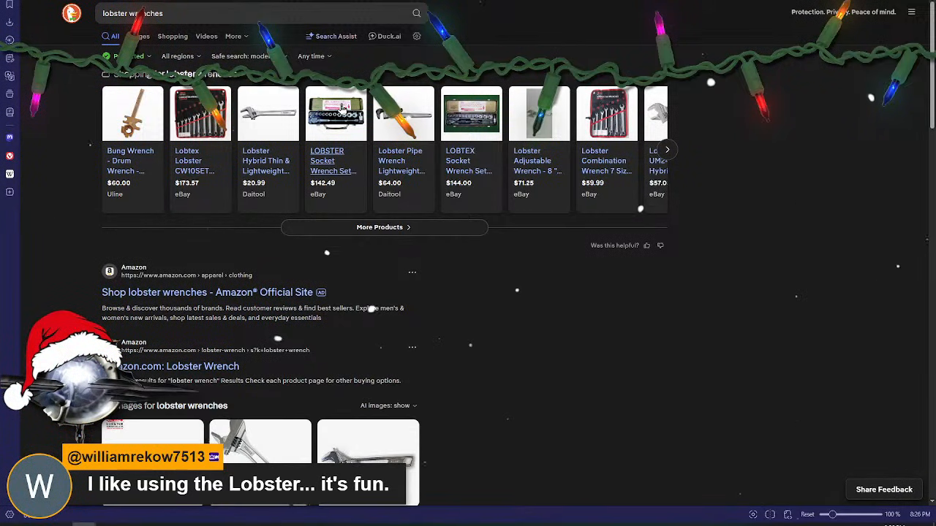
{"action": "left_click", "coordinate": [131, 36]}
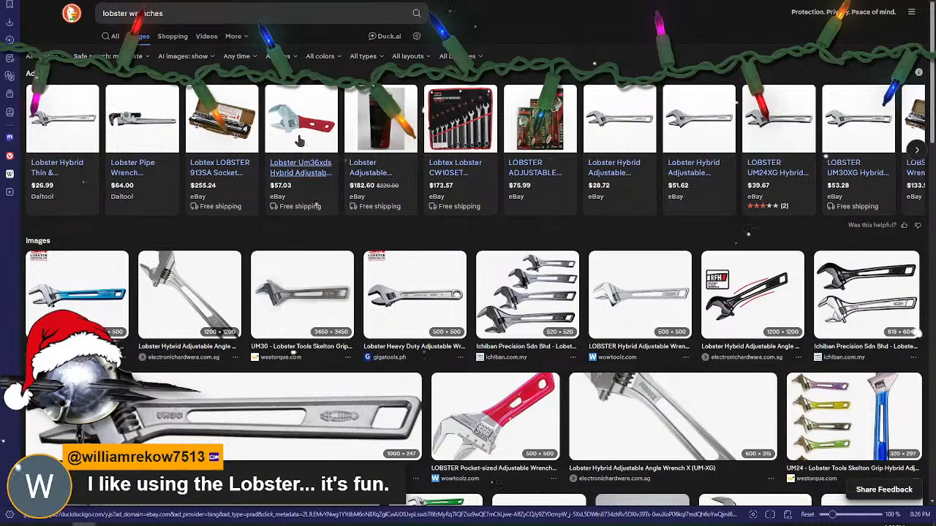
- Browse the lobster wrench image results, previewing the LOBSTER Pocket-sized Adjustable Wrenches UM-S picture
{"action": "scroll", "coordinate": [299, 141], "scroll_direction": "down", "scroll_amount": 2}
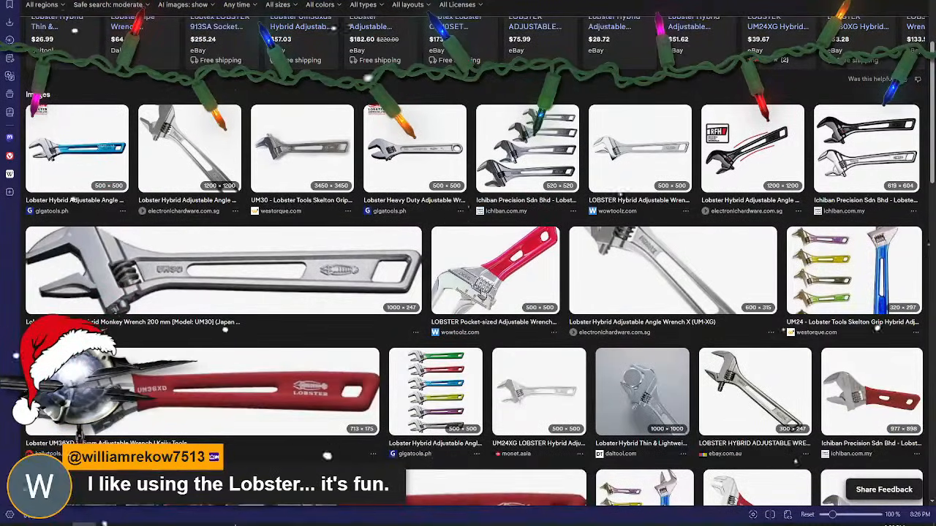
{"action": "left_click", "coordinate": [482, 290]}
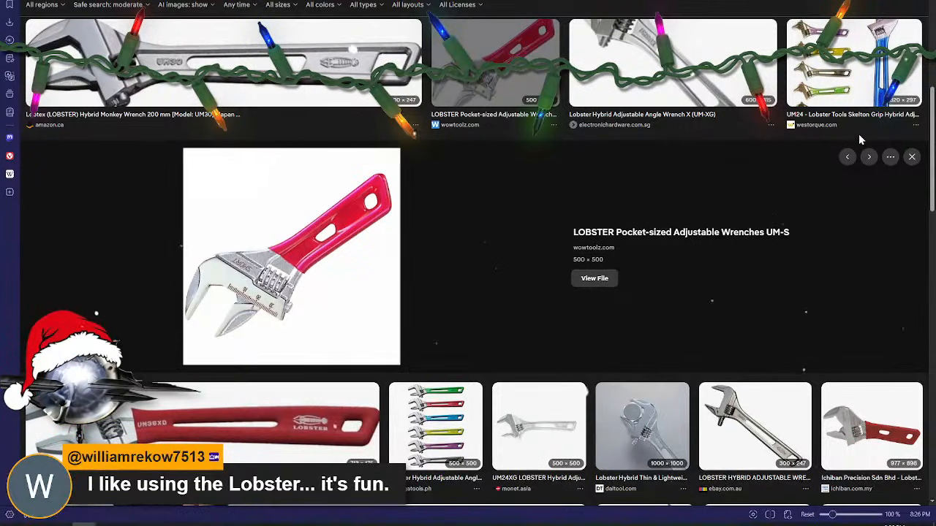
{"action": "left_click", "coordinate": [911, 157]}
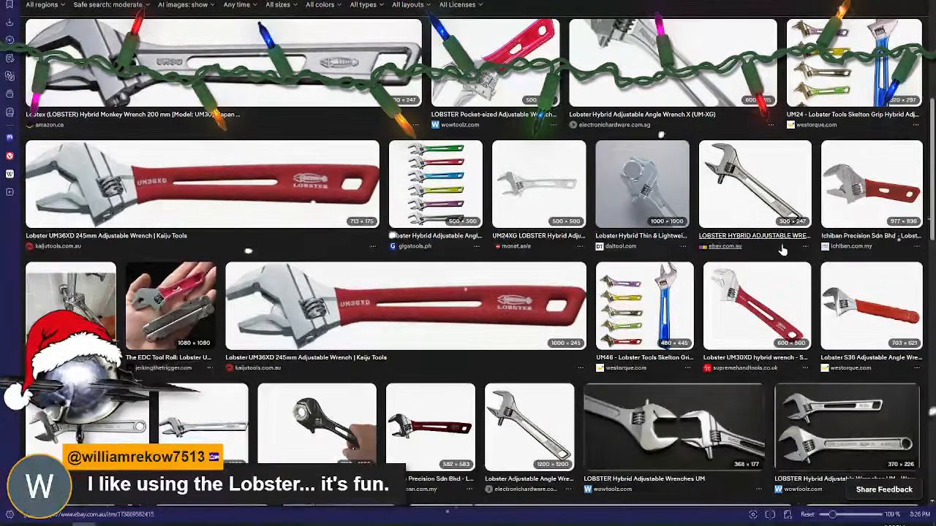
{"action": "scroll", "coordinate": [542, 169], "scroll_direction": "down", "scroll_amount": 2}
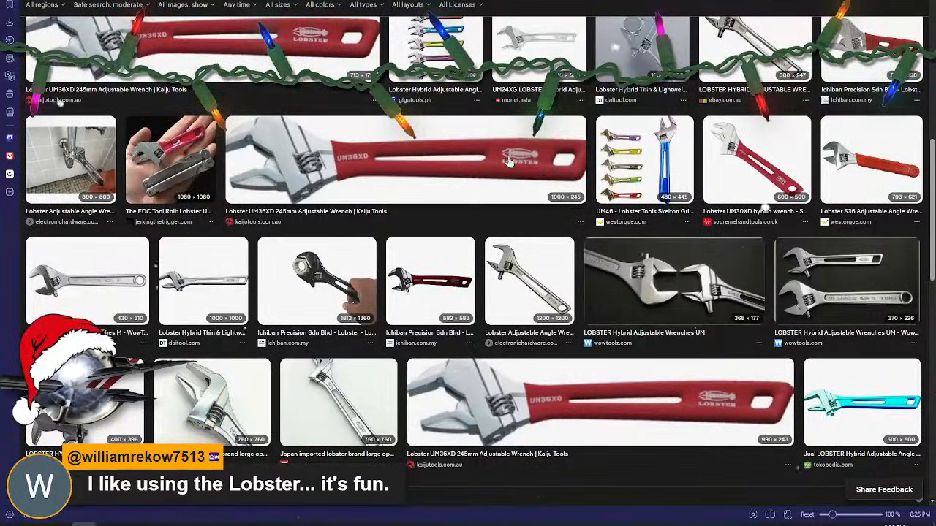
{"action": "scroll", "coordinate": [619, 264], "scroll_direction": "down", "scroll_amount": 4}
{"action": "scroll", "coordinate": [619, 264], "scroll_direction": "down", "scroll_amount": 5}
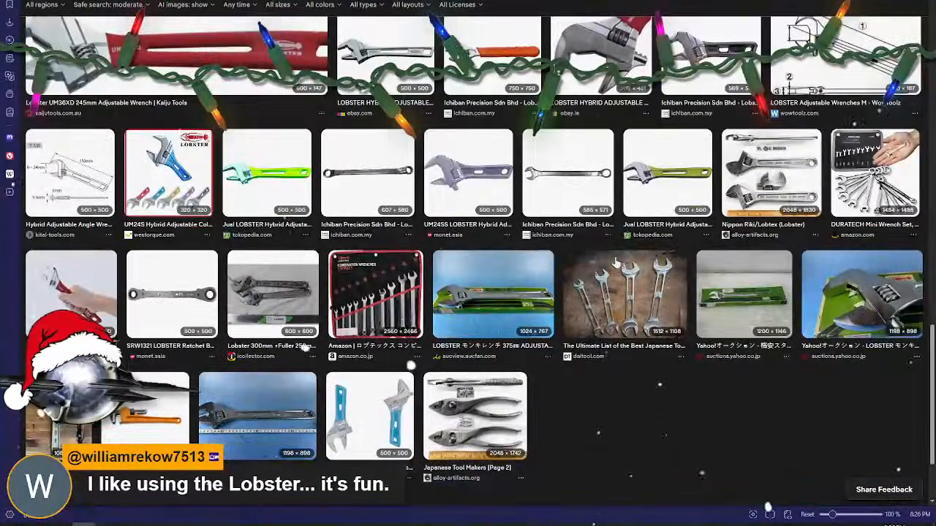
- Open the UM24S Hybrid Adjustable Color Wrenches image in its own tab and enlarge it to 300%
{"action": "left_click", "coordinate": [176, 162]}
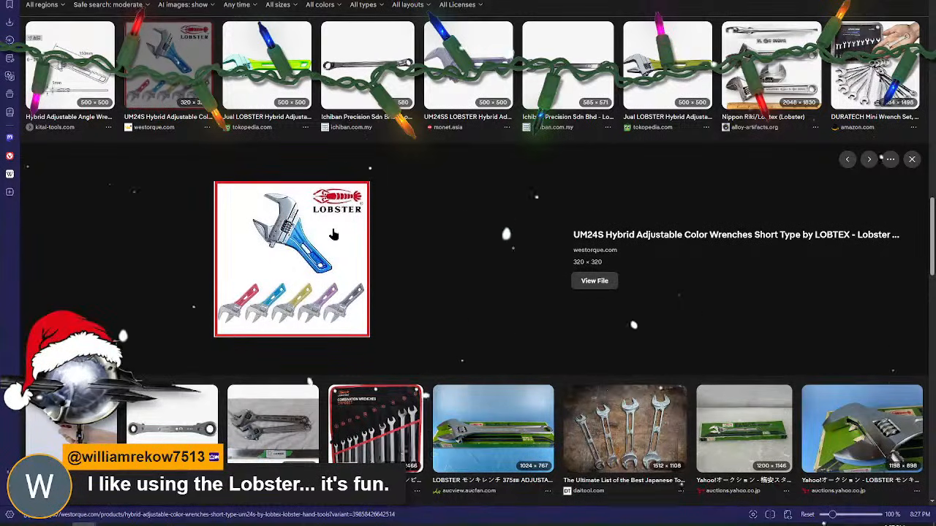
{"action": "right_click", "coordinate": [303, 249]}
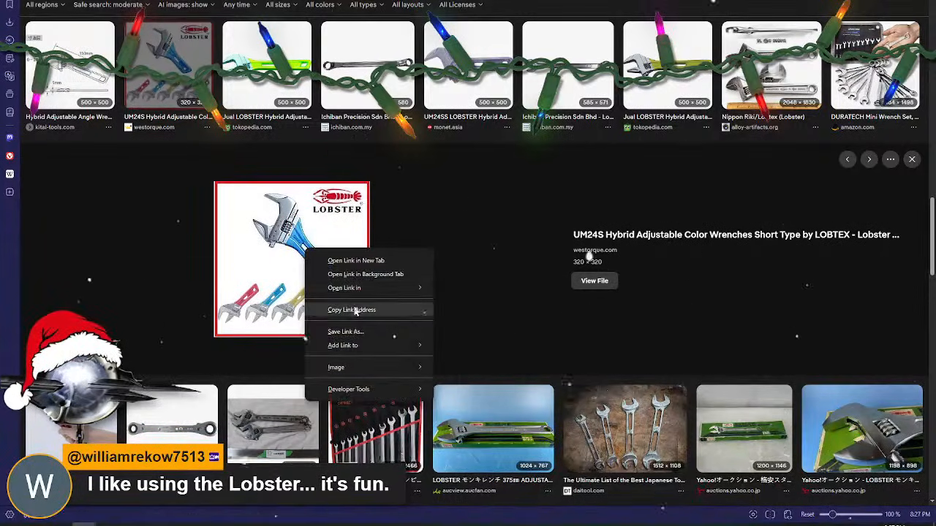
{"action": "mouse_move", "coordinate": [363, 361]}
{"action": "left_click", "coordinate": [479, 368]}
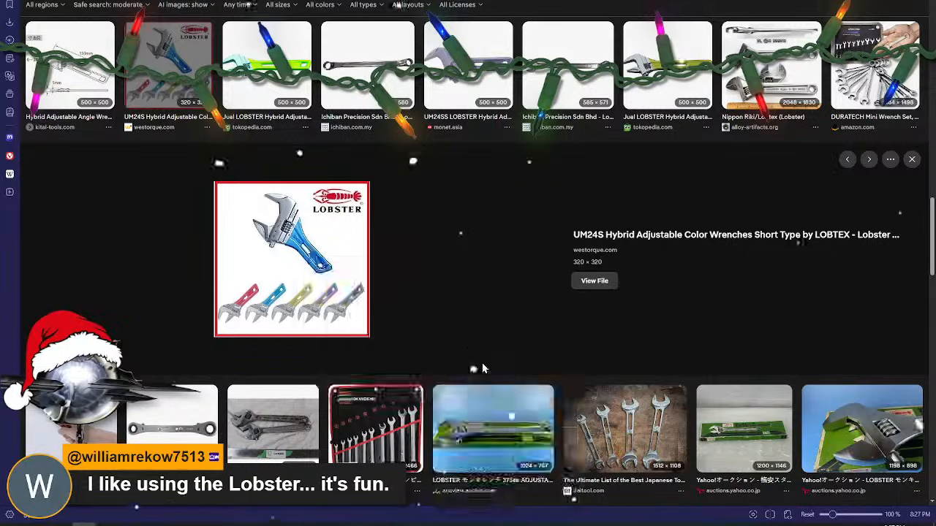
{"action": "scroll", "coordinate": [507, 264], "scroll_direction": "up", "scroll_amount": 7}
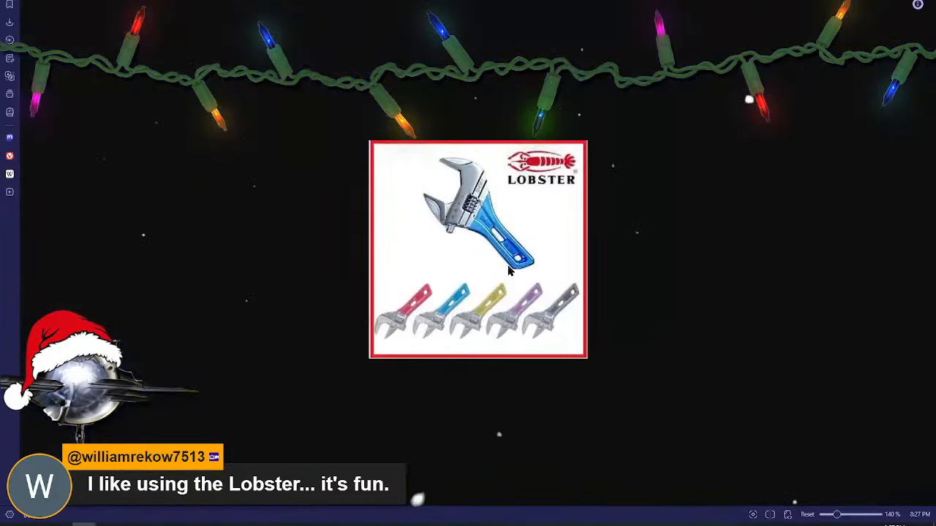
{"action": "scroll", "coordinate": [510, 271], "scroll_direction": "up", "scroll_amount": 8}
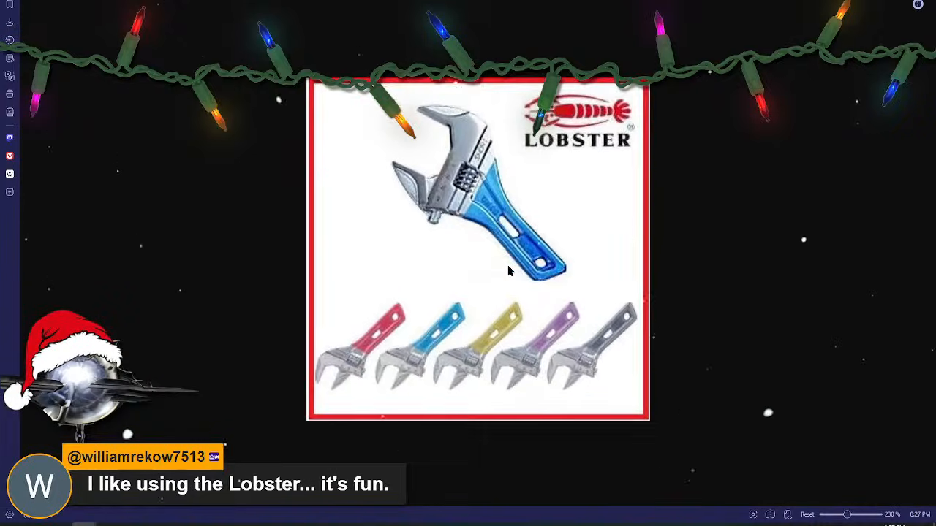
{"action": "scroll", "coordinate": [510, 270], "scroll_direction": "up", "scroll_amount": 5}
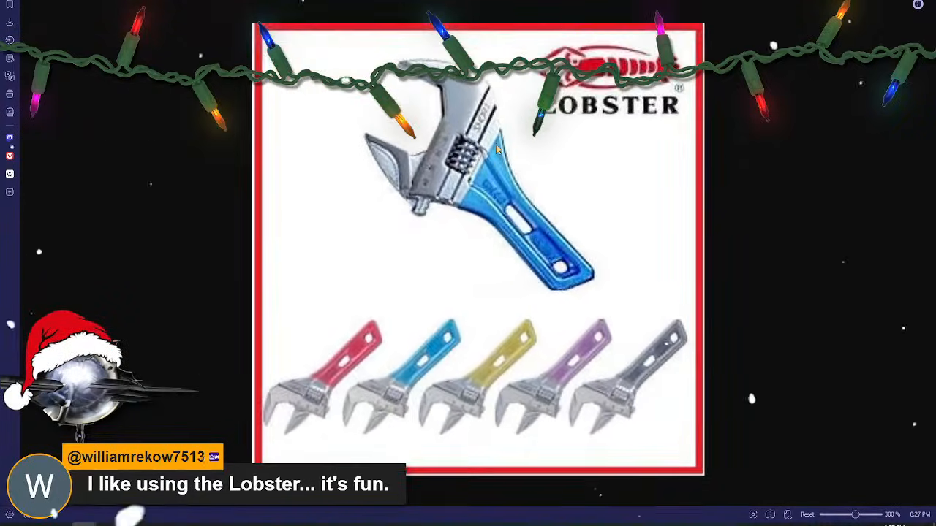
- Shift the browser window to view the full Lobster logo, restore the window, and switch back to Paint.NET
{"action": "left_click_drag", "start_coordinate": [497, 160], "coordinate": [499, 220]}
{"action": "left_click_drag", "start_coordinate": [676, 0], "coordinate": [470, 130]}
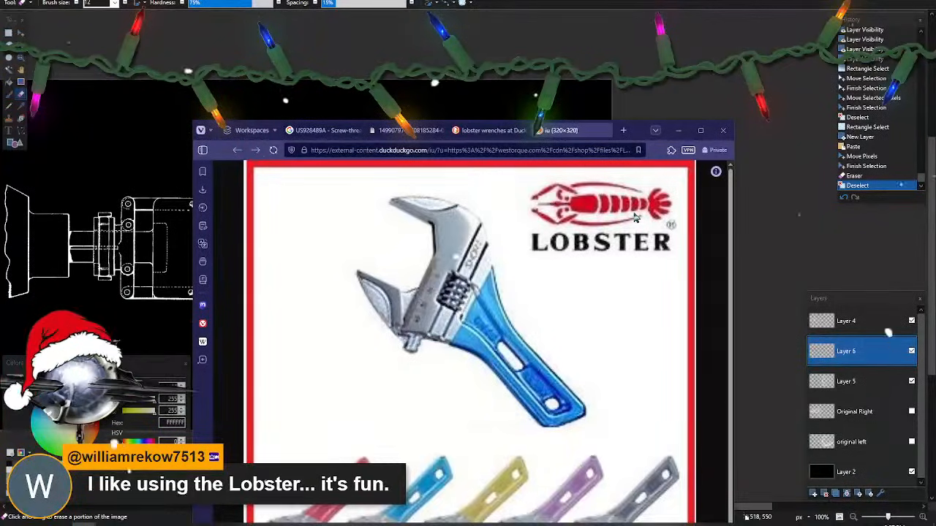
{"action": "key", "text": "F11"}
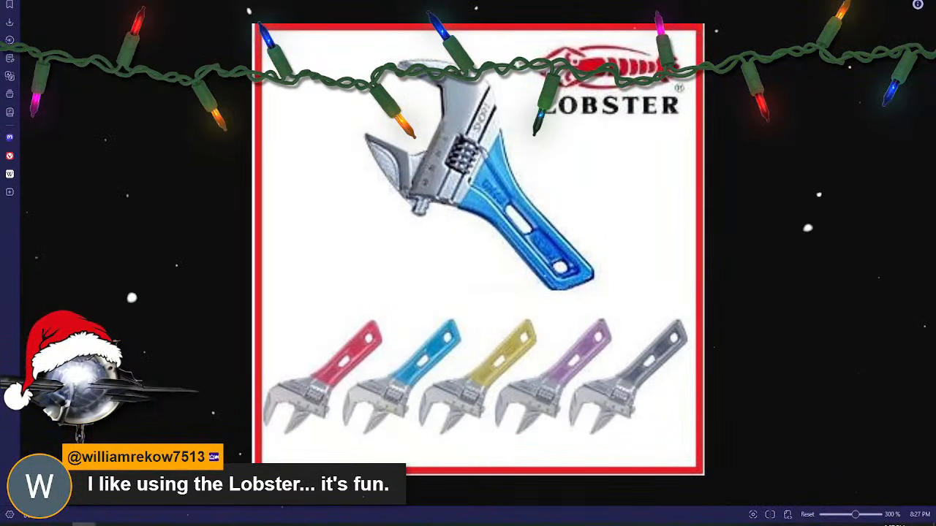
{"action": "key", "text": "alt+Tab"}
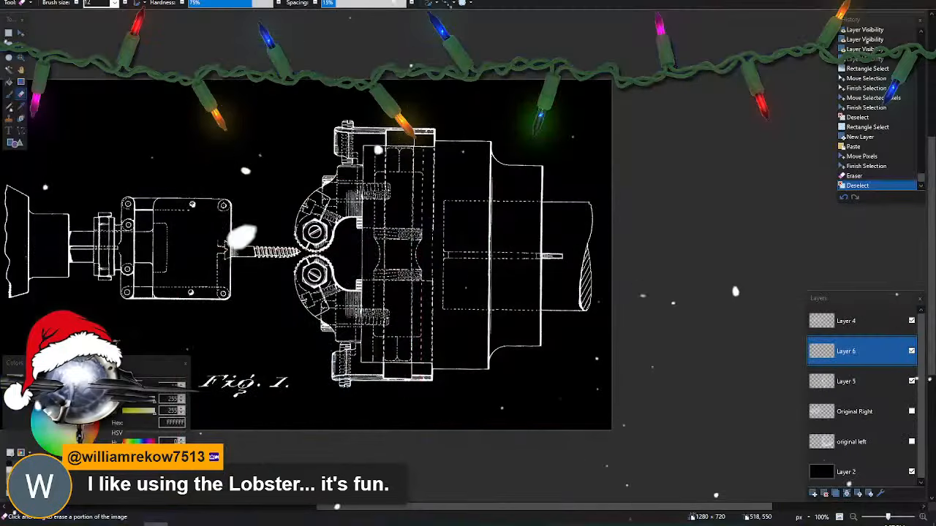
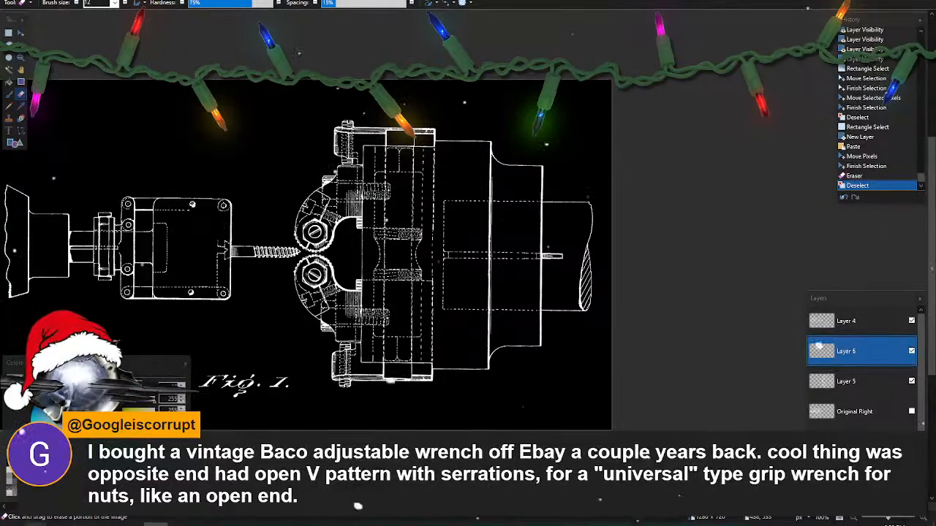
- Return to the browser's image search, search for "alligator wrench", and preview the Bonney Vixen Alligator Wrench image
{"action": "key", "text": "alt+Tab"}
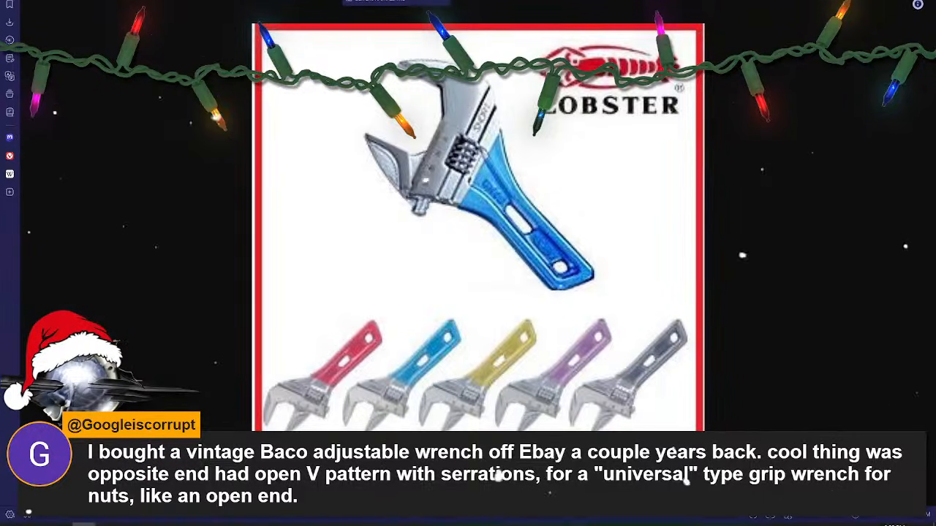
{"action": "left_click", "coordinate": [358, 1]}
{"action": "scroll", "coordinate": [396, 94], "scroll_direction": "up", "scroll_amount": 10}
{"action": "scroll", "coordinate": [396, 94], "scroll_direction": "up", "scroll_amount": 10}
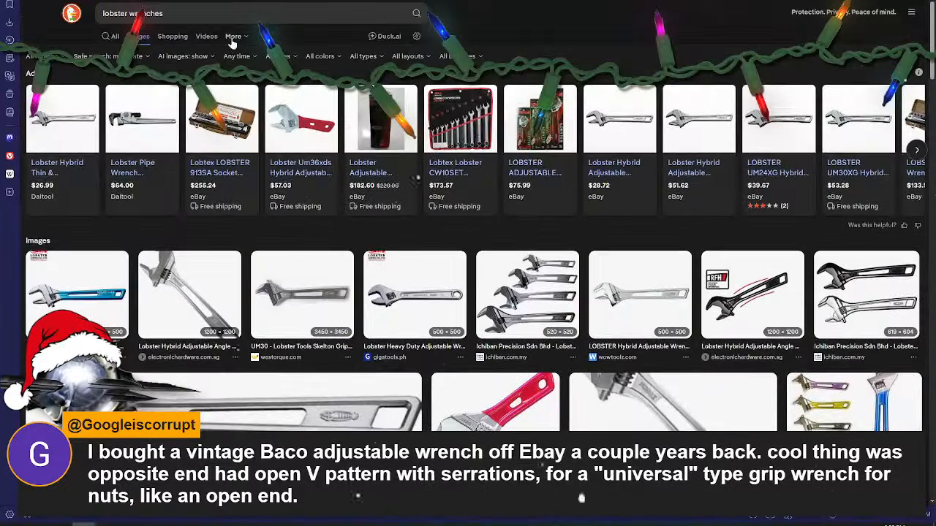
{"action": "type", "text": "alligato"}
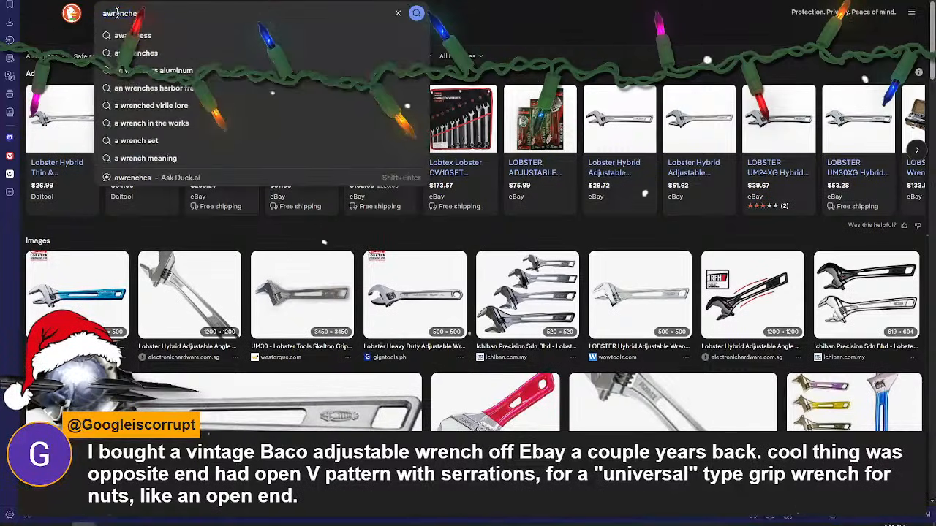
{"action": "type", "text": "r"}
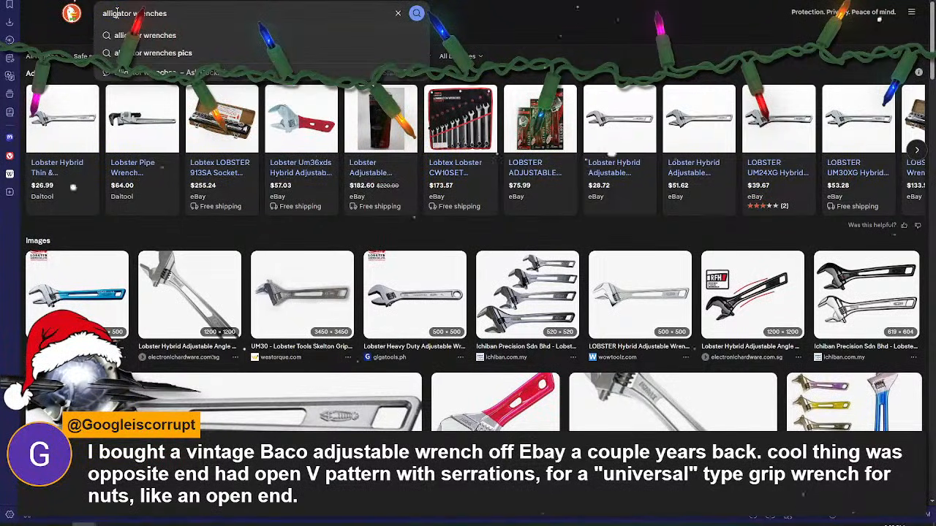
{"action": "key", "text": "Return"}
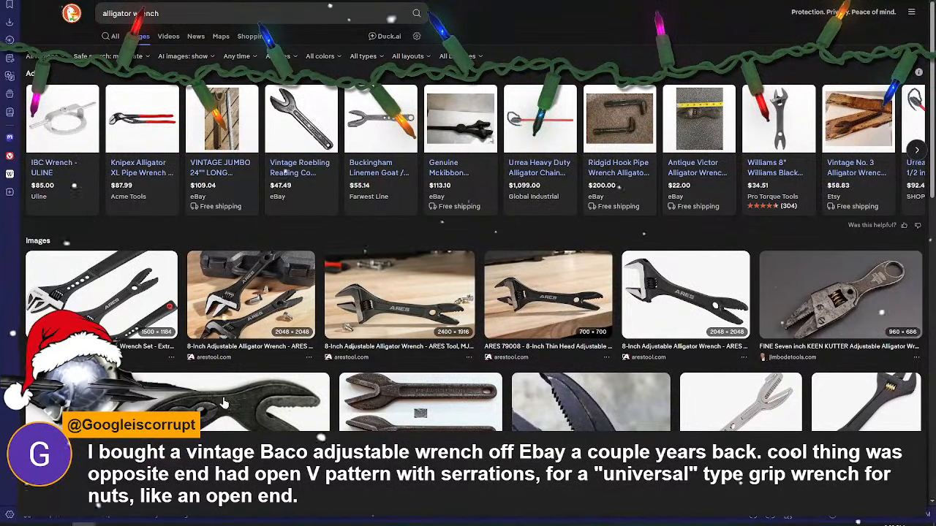
{"action": "scroll", "coordinate": [204, 348], "scroll_direction": "down", "scroll_amount": 2}
{"action": "left_click", "coordinate": [205, 349]}
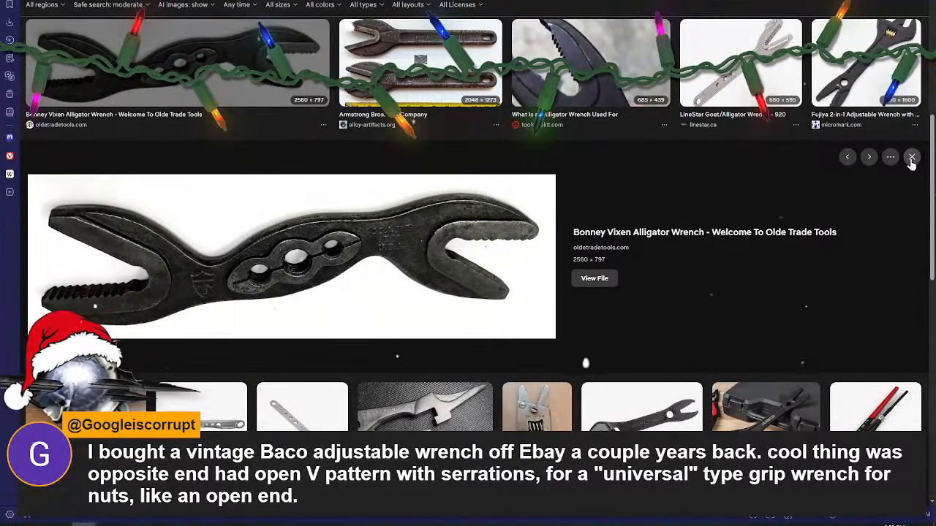
- Close the Bonney Vixen preview and preview the Fujiya 2-in-1 Adjustable Wrench with Quick Alligator Jaw image
{"action": "left_click", "coordinate": [913, 156]}
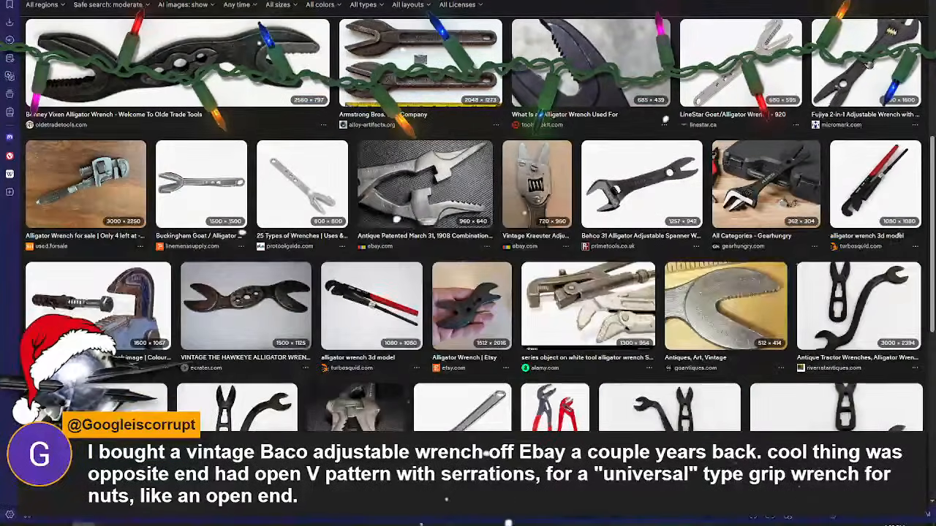
{"action": "left_click", "coordinate": [866, 66]}
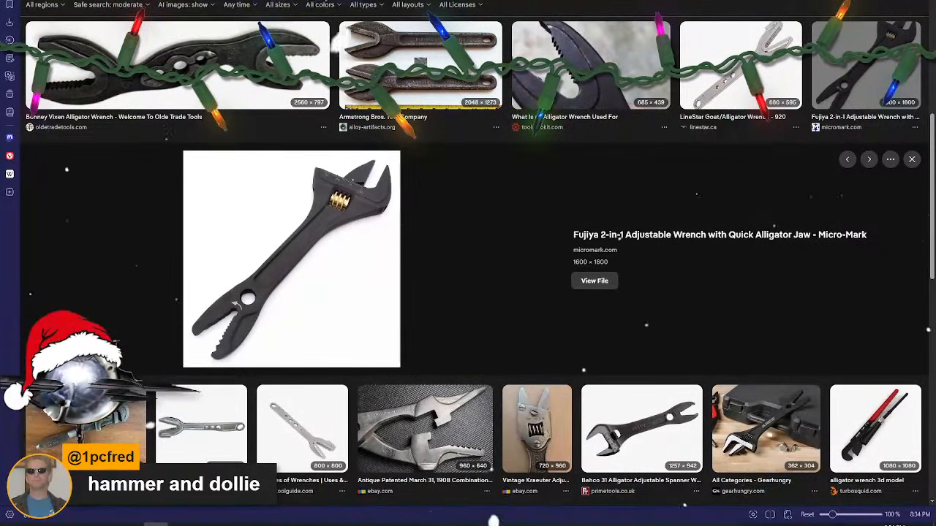
- Switch to Paint.NET and examine the screw and the two cutter wheels in the combined Fig. 1 drawing up close
{"action": "key", "text": "alt+Tab"}
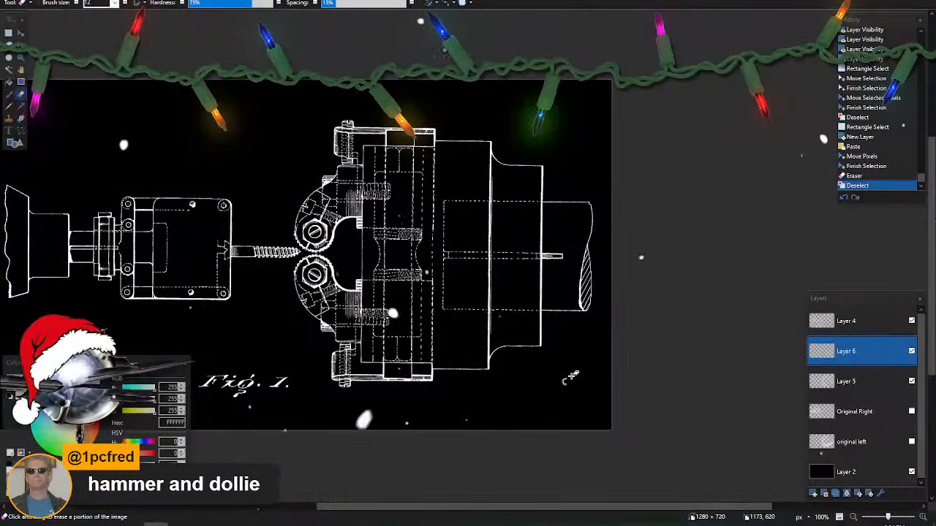
{"action": "scroll", "coordinate": [550, 331], "scroll_direction": "left", "scroll_amount": 3}
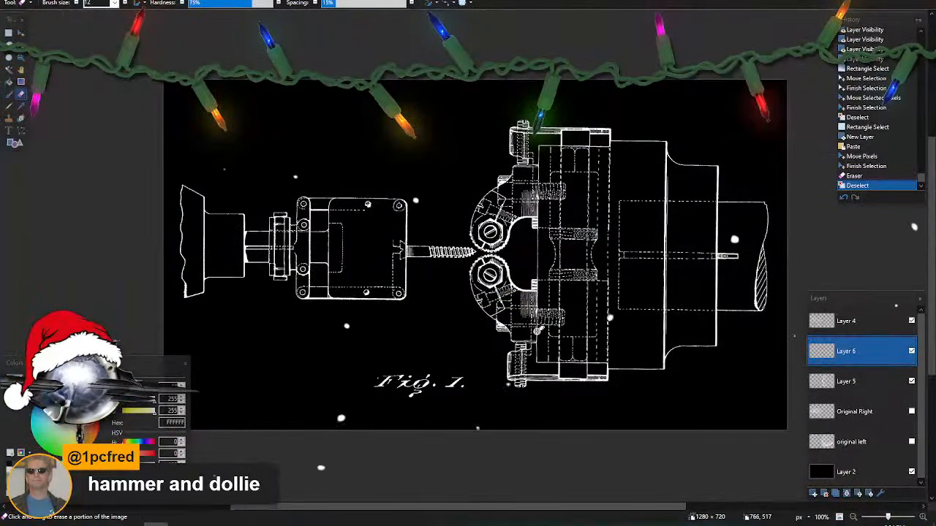
{"action": "scroll", "coordinate": [538, 331], "scroll_direction": "right", "scroll_amount": 2}
{"action": "scroll", "coordinate": [455, 339], "scroll_direction": "up", "scroll_amount": 8}
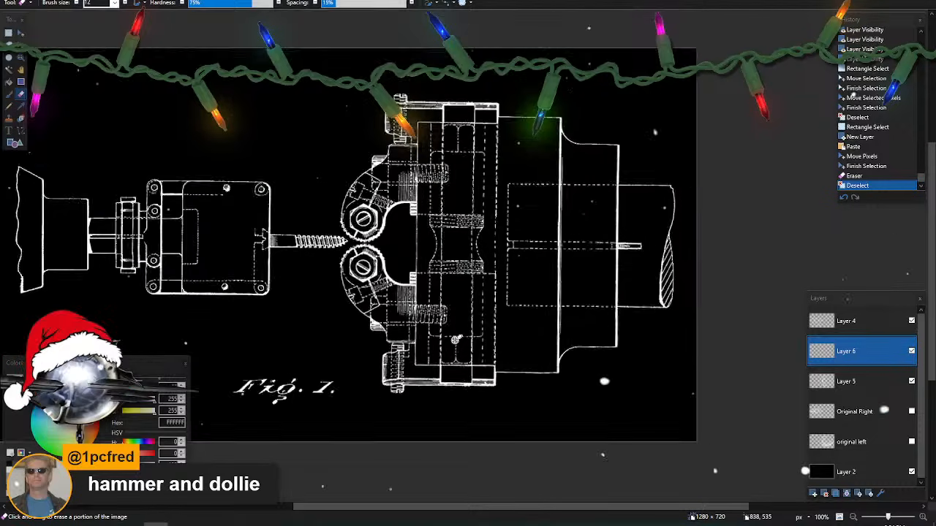
{"action": "scroll", "coordinate": [454, 340], "scroll_direction": "left", "scroll_amount": 2}
{"action": "scroll", "coordinate": [454, 341], "scroll_direction": "up", "scroll_amount": 4}
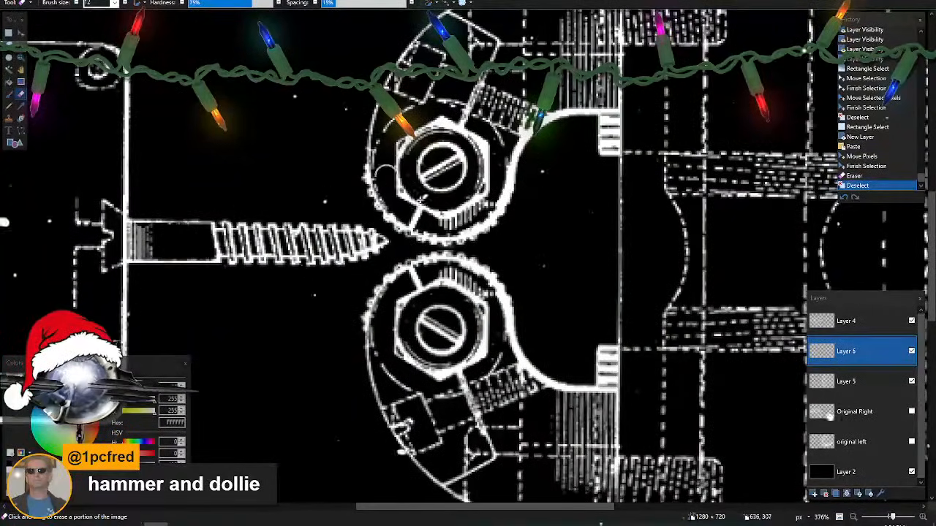
- Switch to the patent PDF in the browser and capture the Fig. 9 and Fig. 10 cutter drawings on page 4
{"action": "key", "text": "alt+Tab"}
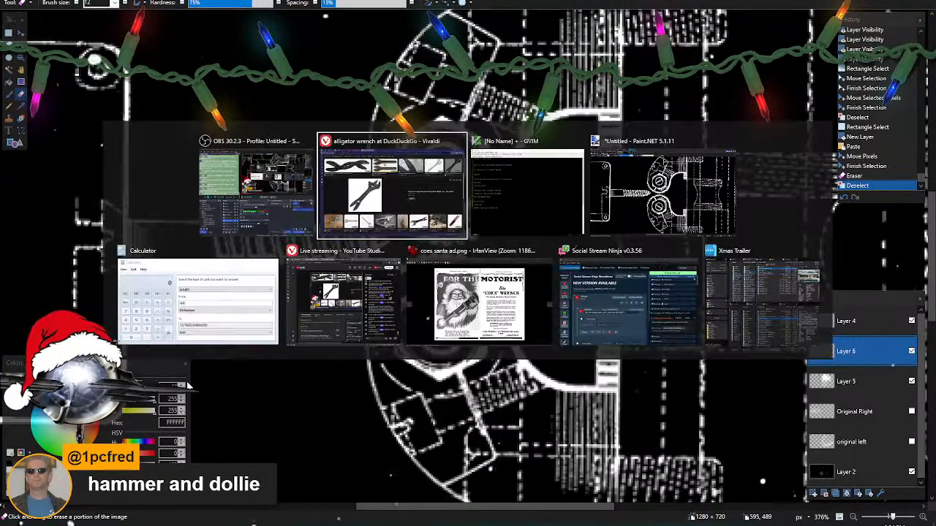
{"action": "key", "text": "alt+Tab"}
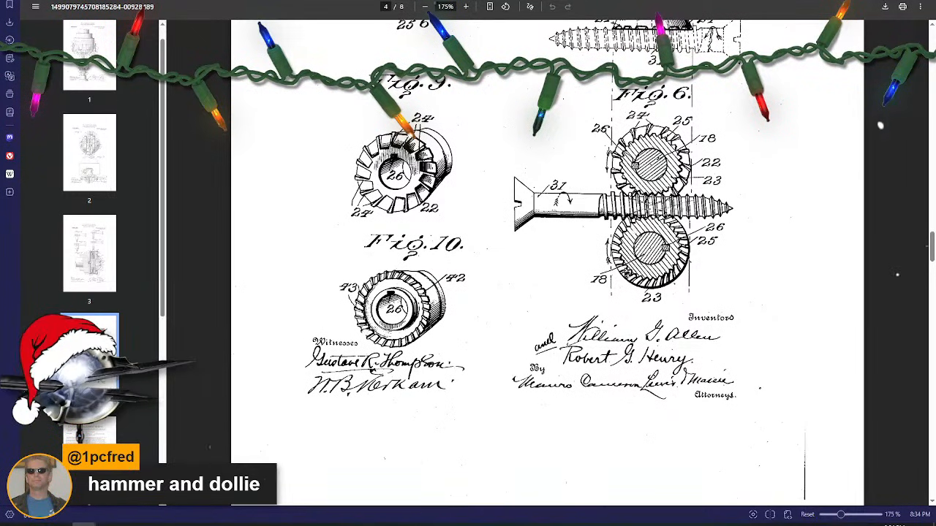
{"action": "key", "text": "ctrl+Print"}
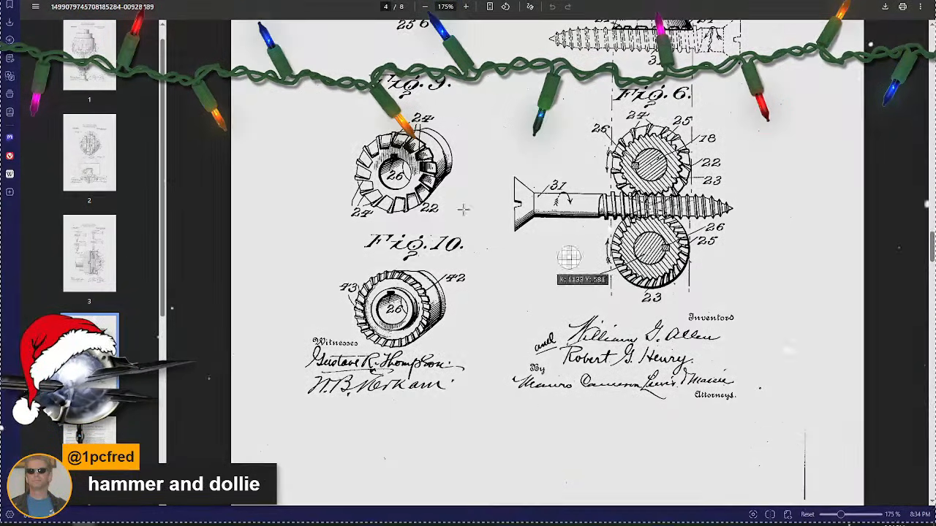
{"action": "left_click_drag", "start_coordinate": [321, 111], "coordinate": [455, 359]}
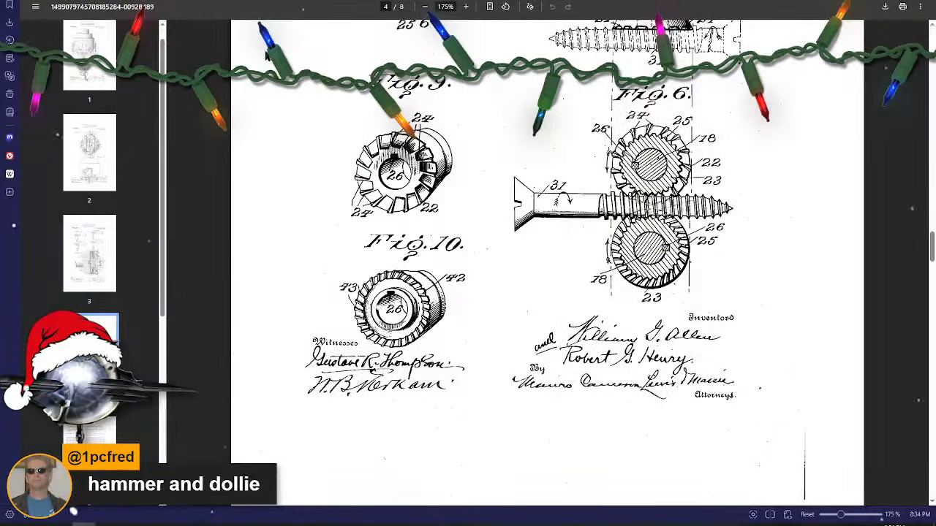
- Switch back to Paint.NET and check what Layer 4 contains by toggling its visibility
{"action": "key", "text": "alt+Tab"}
{"action": "key", "text": "alt+Tab"}
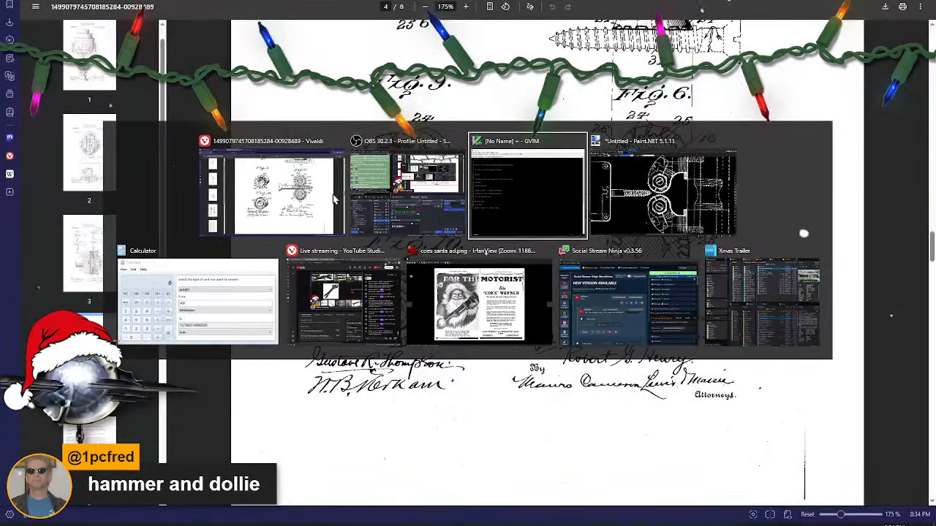
{"action": "key", "text": "alt+Tab"}
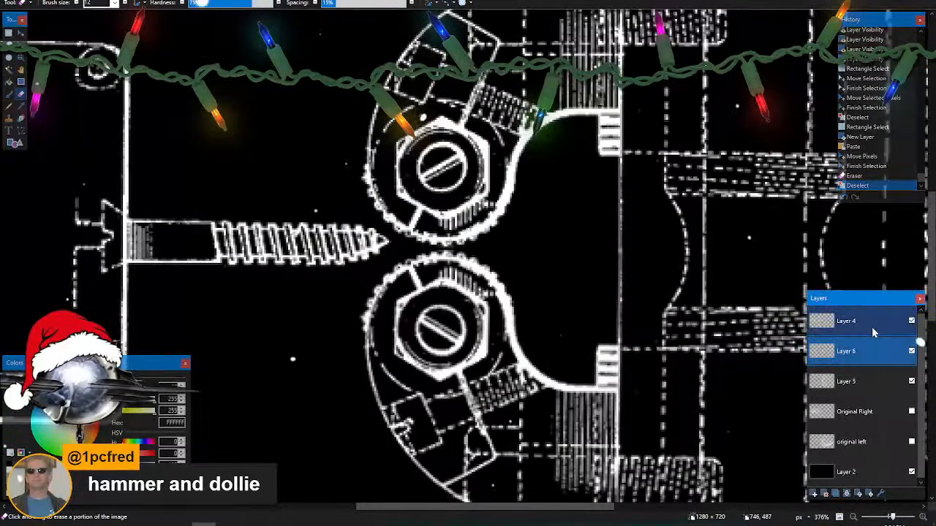
{"action": "left_click", "coordinate": [911, 321]}
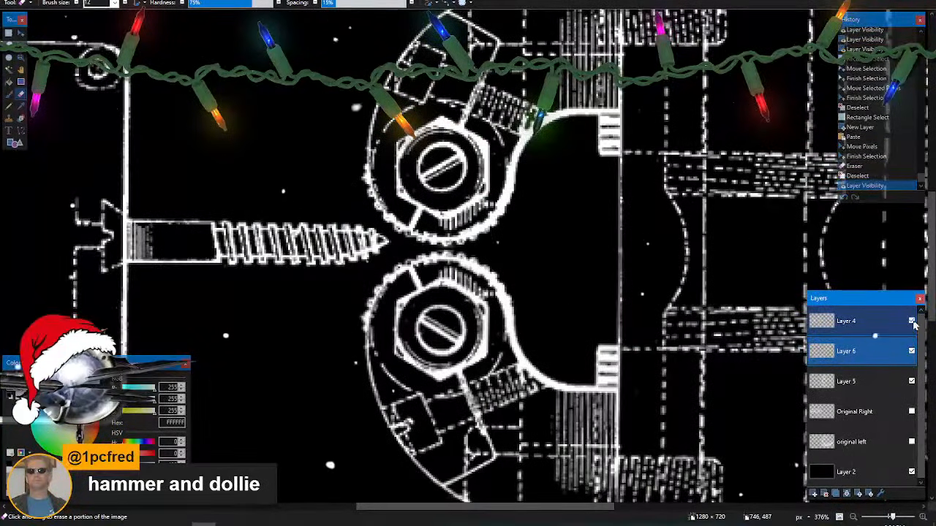
{"action": "left_click", "coordinate": [911, 321]}
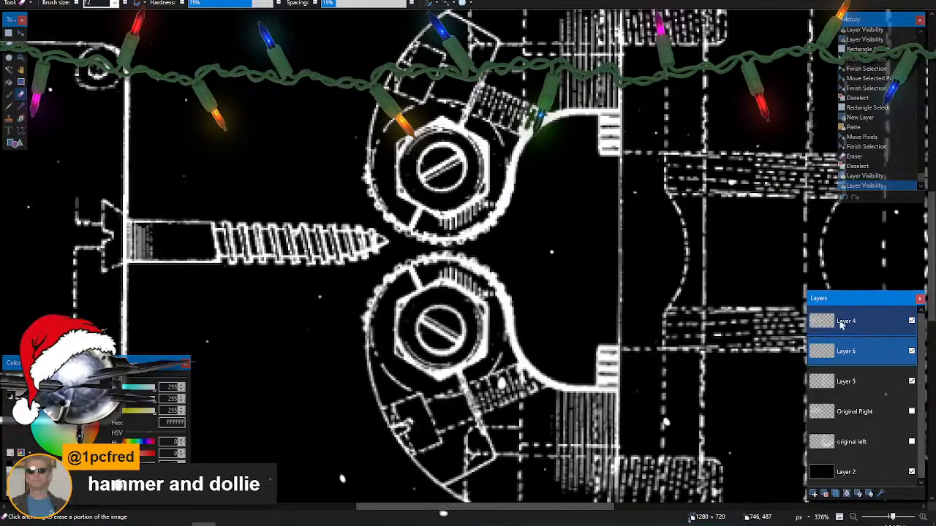
- Rename Layer 4 as New Right
{"action": "double_click", "coordinate": [843, 322]}
{"action": "type", "text": "New Right"}
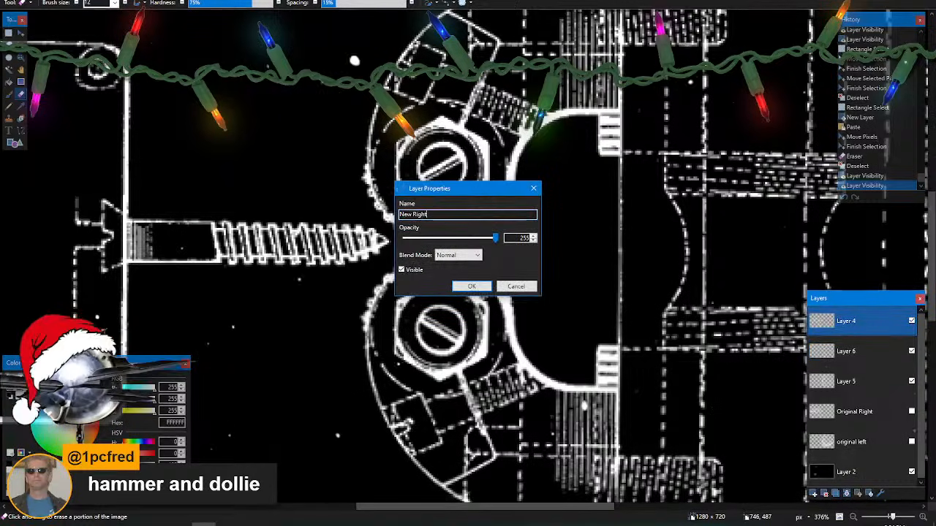
{"action": "key", "text": "Return"}
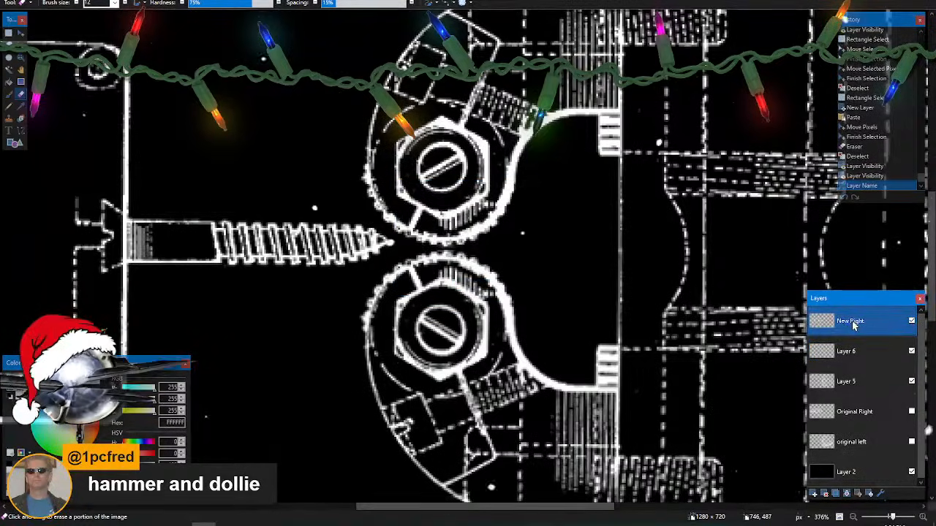
- Rename the topmost layer as New Left
{"action": "double_click", "coordinate": [852, 324]}
{"action": "type", "text": "New Lef"}
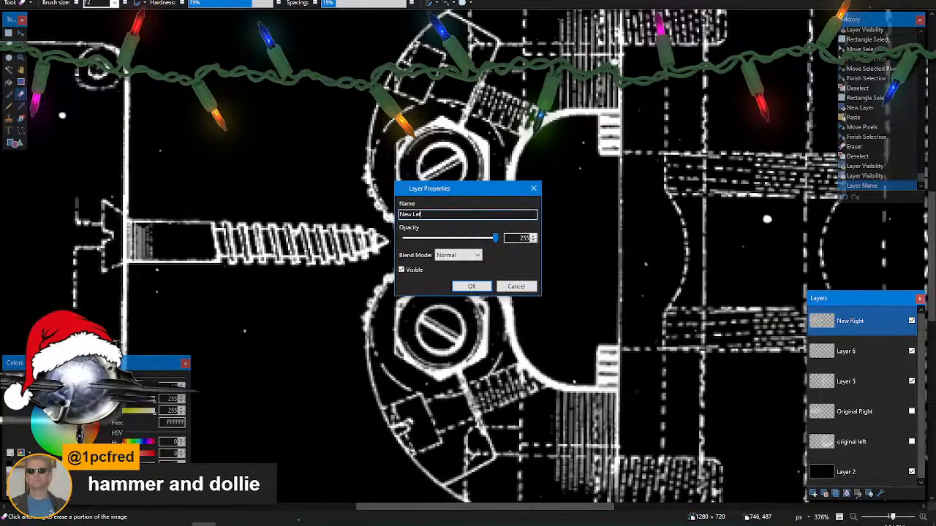
{"action": "type", "text": "t"}
{"action": "key", "text": "Return"}
- Hide the New Left layer, check Layer 6's contents, and merge Layer 6 down into Layer 5
{"action": "left_click", "coordinate": [911, 321]}
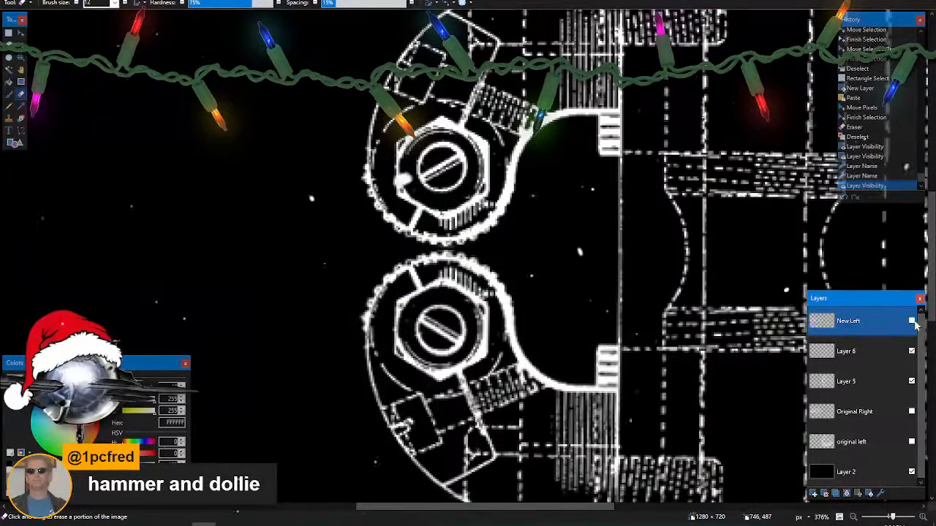
{"action": "scroll", "coordinate": [777, 319], "scroll_direction": "down", "scroll_amount": 4}
{"action": "left_click", "coordinate": [911, 351]}
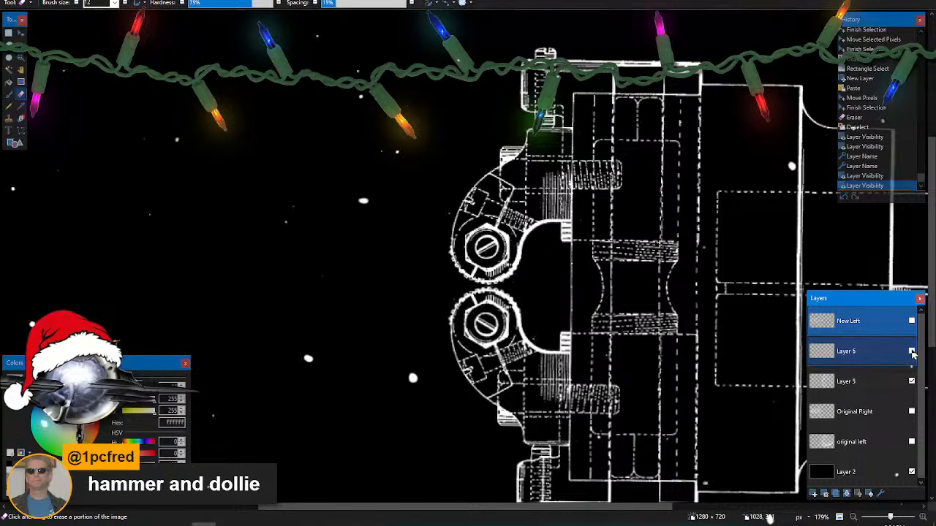
{"action": "scroll", "coordinate": [711, 334], "scroll_direction": "down", "scroll_amount": 2}
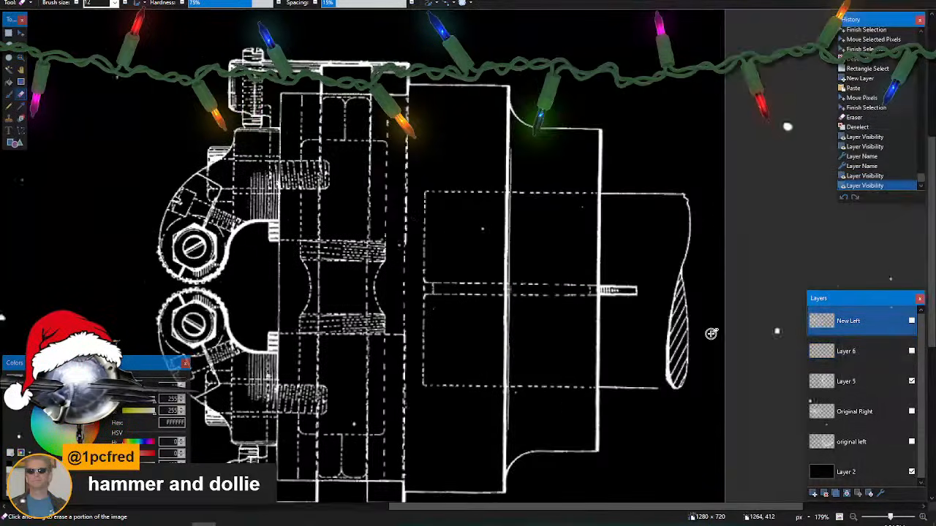
{"action": "left_click", "coordinate": [911, 352]}
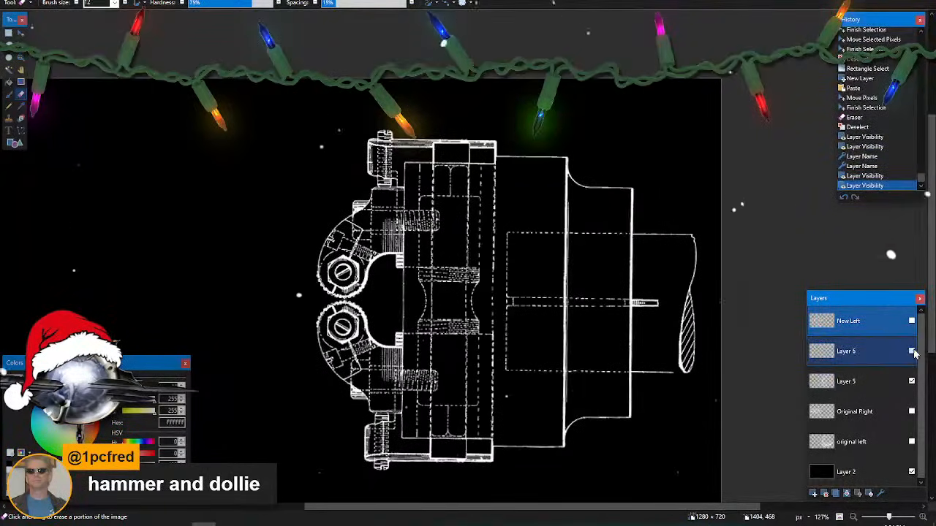
{"action": "key", "text": "ctrl+m"}
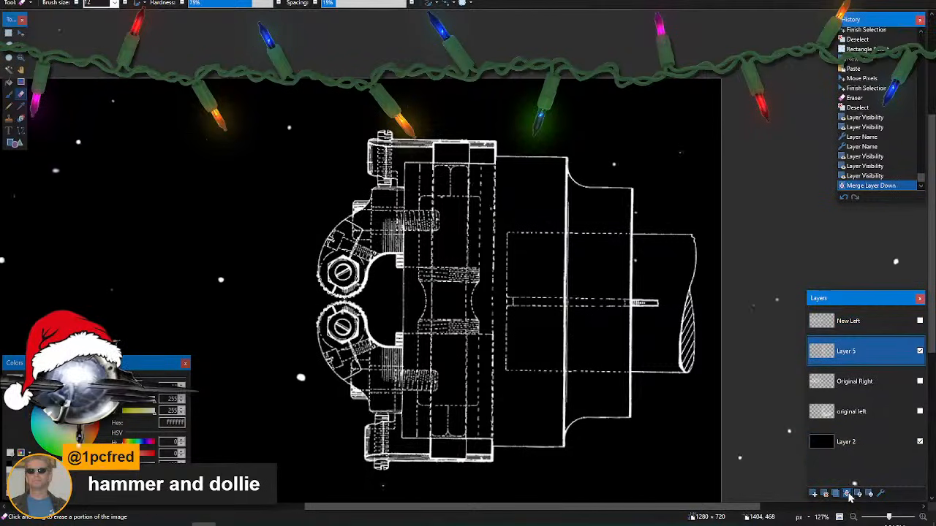
- Check the merged layer by toggling its visibility and rename it as New Right
{"action": "left_click", "coordinate": [919, 352]}
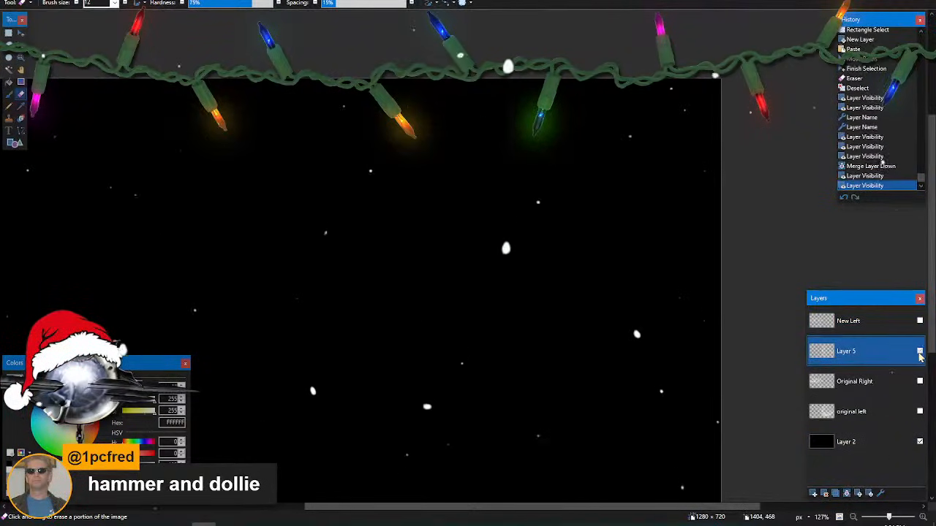
{"action": "left_click", "coordinate": [920, 352]}
{"action": "double_click", "coordinate": [853, 351]}
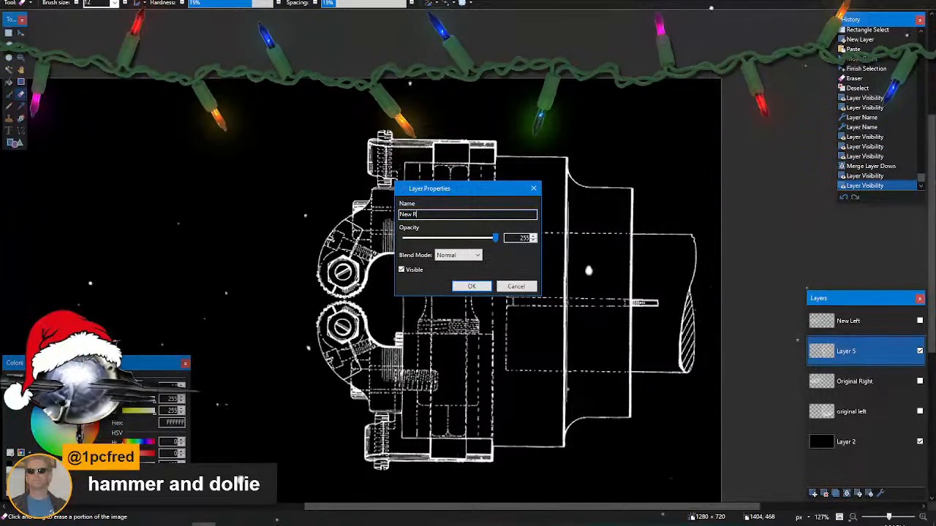
{"action": "key", "text": "Return"}
- Paste the captured cutter drawings onto a new layer above New Right and place them left of the mechanism
{"action": "key", "text": "ctrl+shift+n"}
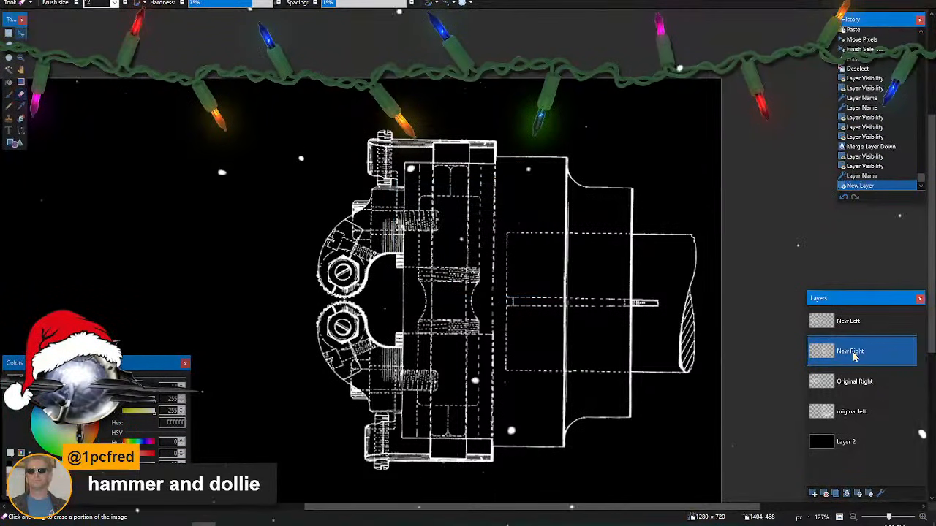
{"action": "key", "text": "ctrl+v"}
{"action": "left_click_drag", "start_coordinate": [105, 248], "coordinate": [223, 269]}
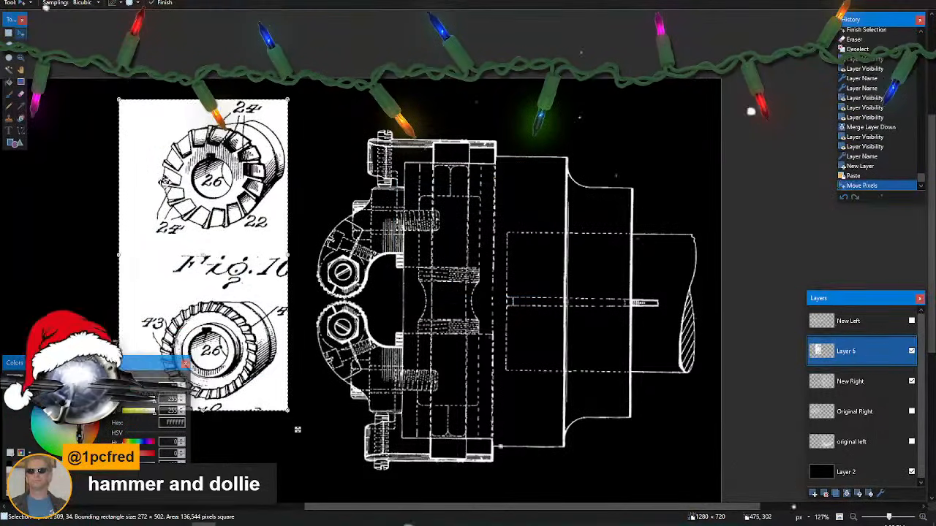
- Apply Isolate Lineart to the pasted cutter drawings and invert their colors to get white lines
{"action": "key", "text": "alt+a"}
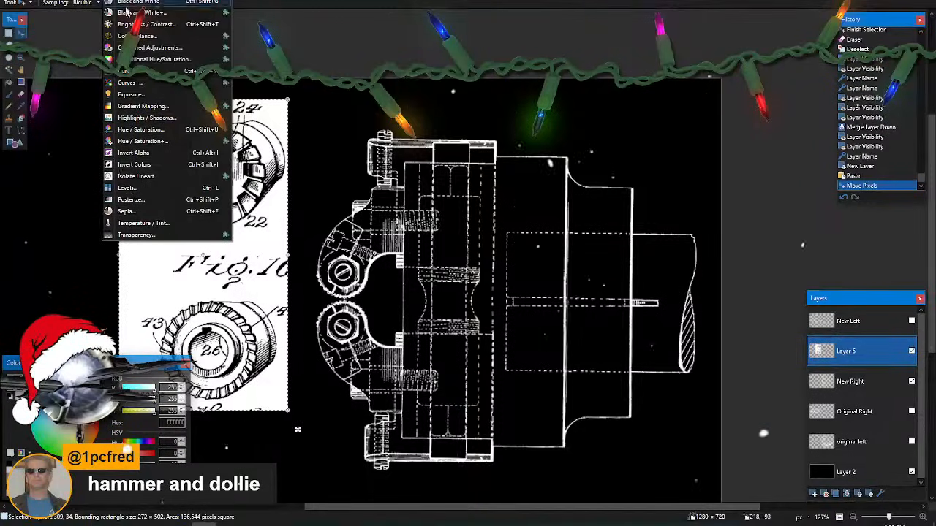
{"action": "left_click", "coordinate": [149, 175]}
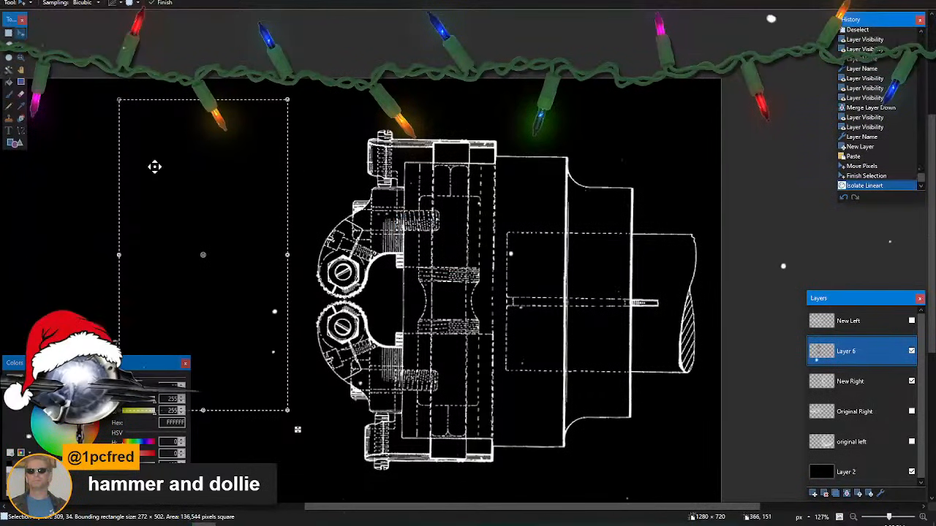
{"action": "left_click", "coordinate": [123, 1]}
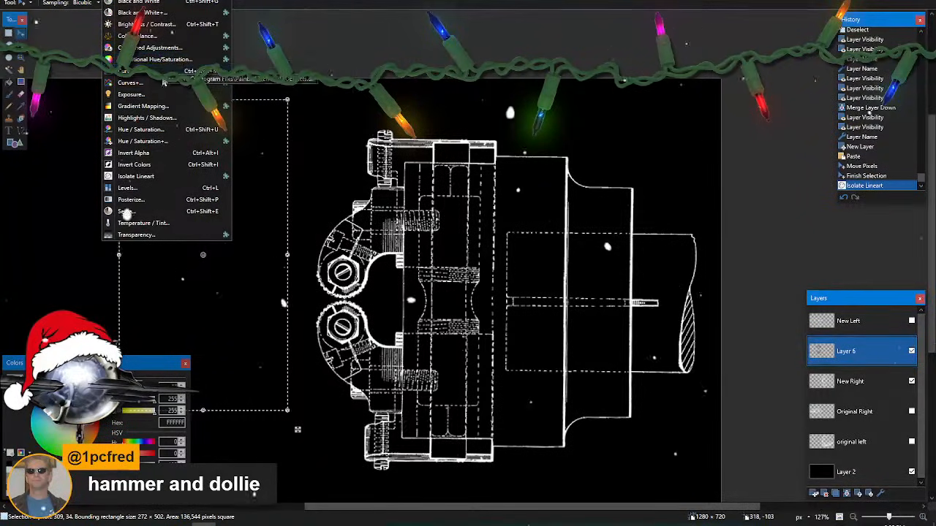
{"action": "left_click", "coordinate": [134, 164]}
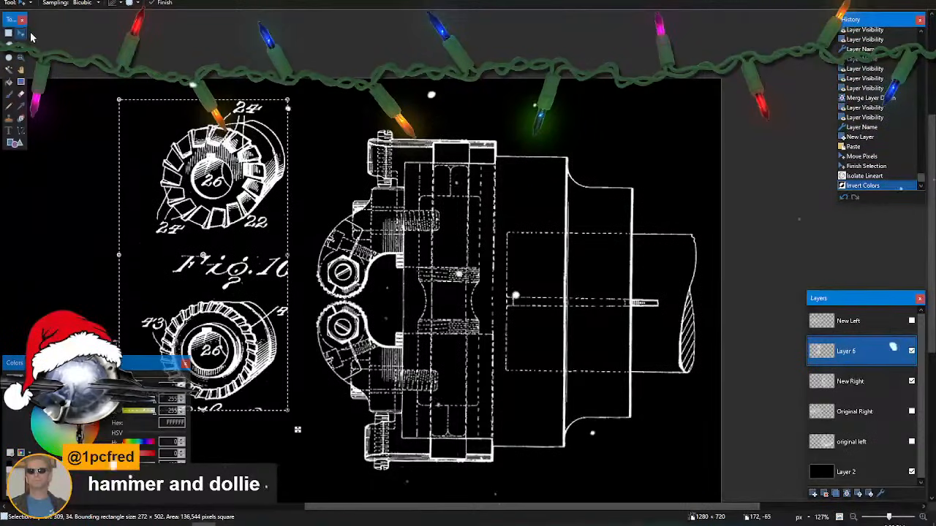
- Erase the label 24 and its leader lines at the lower left of the upper cutter drawing
{"action": "left_click", "coordinate": [21, 97]}
{"action": "scroll", "coordinate": [222, 193], "scroll_direction": "up", "scroll_amount": 8}
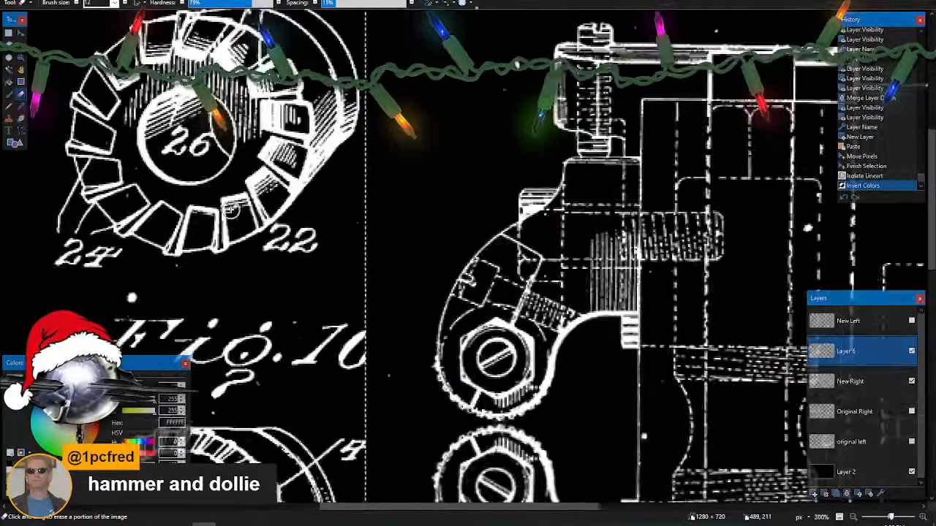
{"action": "scroll", "coordinate": [231, 212], "scroll_direction": "up", "scroll_amount": 2}
{"action": "scroll", "coordinate": [284, 215], "scroll_direction": "left", "scroll_amount": 6}
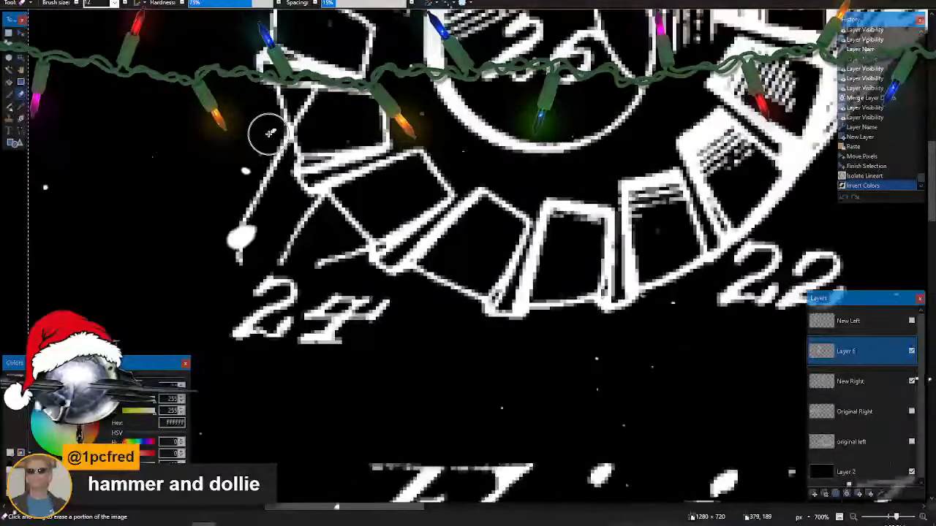
{"action": "left_click", "coordinate": [275, 145]}
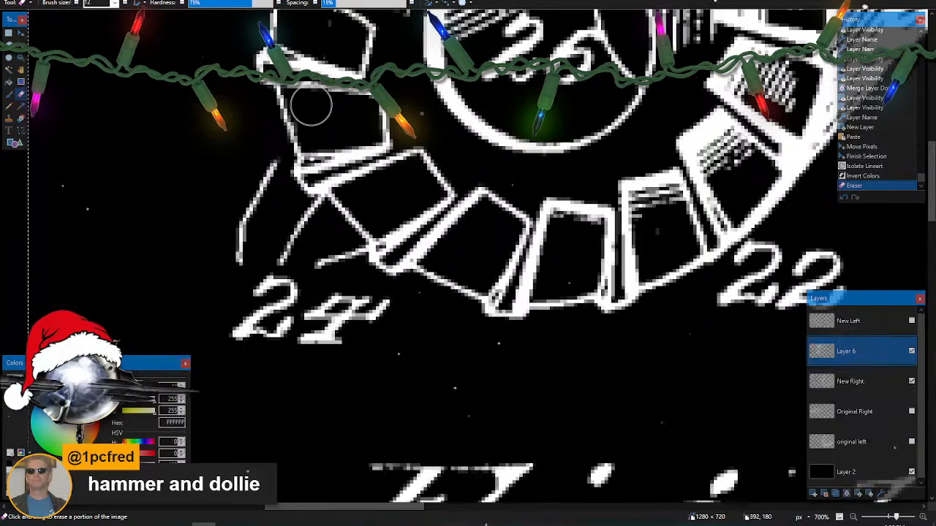
{"action": "left_click", "coordinate": [327, 245]}
{"action": "mouse_move", "coordinate": [312, 209]}
{"action": "left_mouse_down"}
{"action": "mouse_move", "coordinate": [352, 250]}
{"action": "mouse_move", "coordinate": [343, 295]}
{"action": "mouse_move", "coordinate": [391, 317]}
{"action": "mouse_move", "coordinate": [230, 334]}
{"action": "mouse_move", "coordinate": [254, 320]}
{"action": "mouse_move", "coordinate": [334, 313]}
{"action": "mouse_move", "coordinate": [263, 286]}
{"action": "mouse_move", "coordinate": [298, 246]}
{"action": "mouse_move", "coordinate": [301, 321]}
{"action": "left_mouse_up"}
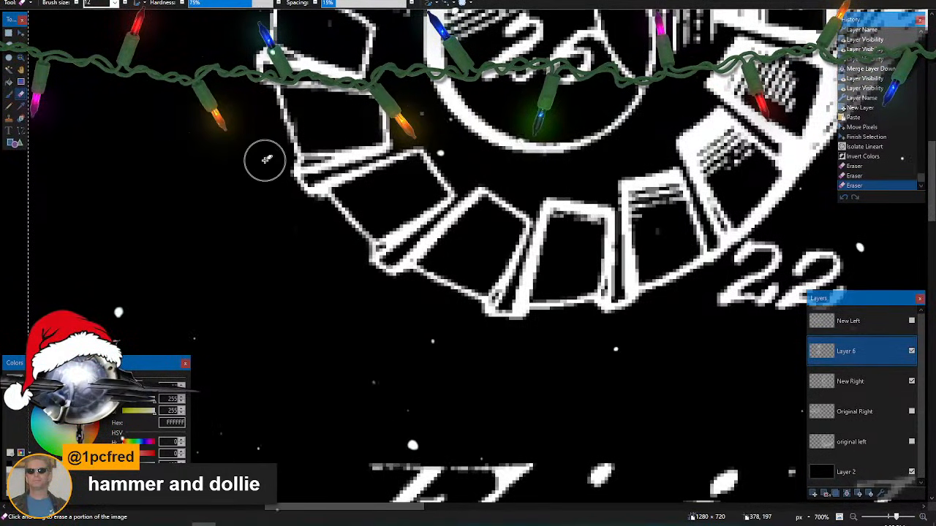
{"action": "left_click_drag", "start_coordinate": [266, 159], "coordinate": [268, 161]}
- Erase the label 22 at the lower right of the upper cutter drawing
{"action": "scroll", "coordinate": [466, 268], "scroll_direction": "up", "scroll_amount": 2}
{"action": "mouse_move", "coordinate": [533, 157]}
{"action": "left_mouse_down"}
{"action": "mouse_move", "coordinate": [493, 191]}
{"action": "mouse_move", "coordinate": [529, 170]}
{"action": "mouse_move", "coordinate": [537, 196]}
{"action": "mouse_move", "coordinate": [583, 188]}
{"action": "mouse_move", "coordinate": [583, 157]}
{"action": "mouse_move", "coordinate": [562, 222]}
{"action": "mouse_move", "coordinate": [610, 173]}
{"action": "mouse_move", "coordinate": [530, 258]}
{"action": "mouse_move", "coordinate": [591, 223]}
{"action": "mouse_move", "coordinate": [567, 259]}
{"action": "mouse_move", "coordinate": [659, 213]}
{"action": "mouse_move", "coordinate": [634, 256]}
{"action": "left_mouse_up"}
{"action": "scroll", "coordinate": [560, 207], "scroll_direction": "right", "scroll_amount": 3}
{"action": "scroll", "coordinate": [585, 194], "scroll_direction": "down", "scroll_amount": 3}
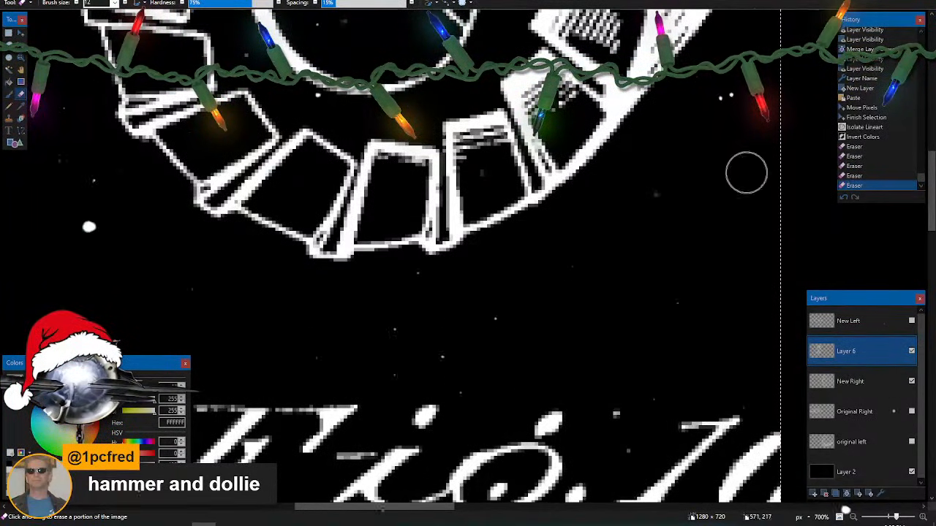
- Erase the label 24 and its leader lines above the upper cutter drawing
{"action": "scroll", "coordinate": [658, 208], "scroll_direction": "down", "scroll_amount": 3}
{"action": "scroll", "coordinate": [670, 215], "scroll_direction": "up", "scroll_amount": 2}
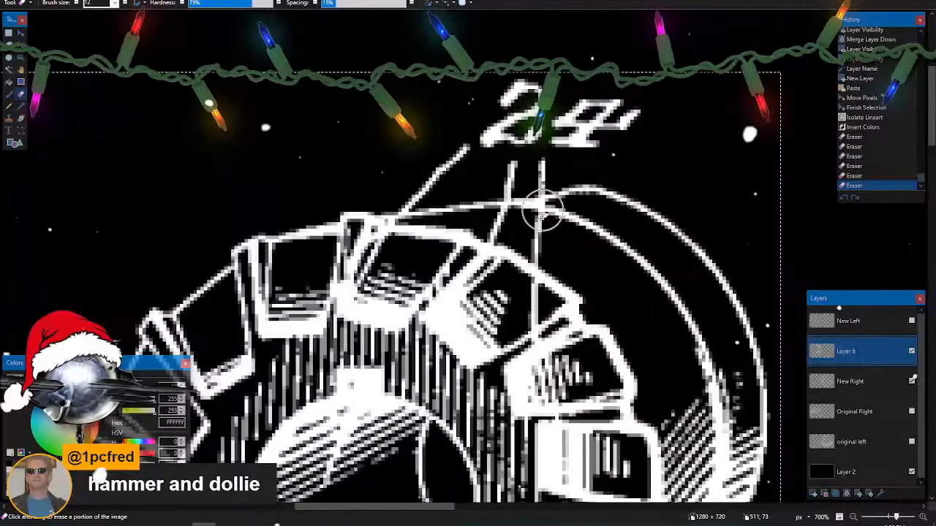
{"action": "scroll", "coordinate": [545, 219], "scroll_direction": "up", "scroll_amount": 2}
{"action": "left_click_drag", "start_coordinate": [537, 252], "coordinate": [537, 229]}
{"action": "key", "text": "ctrl+z"}
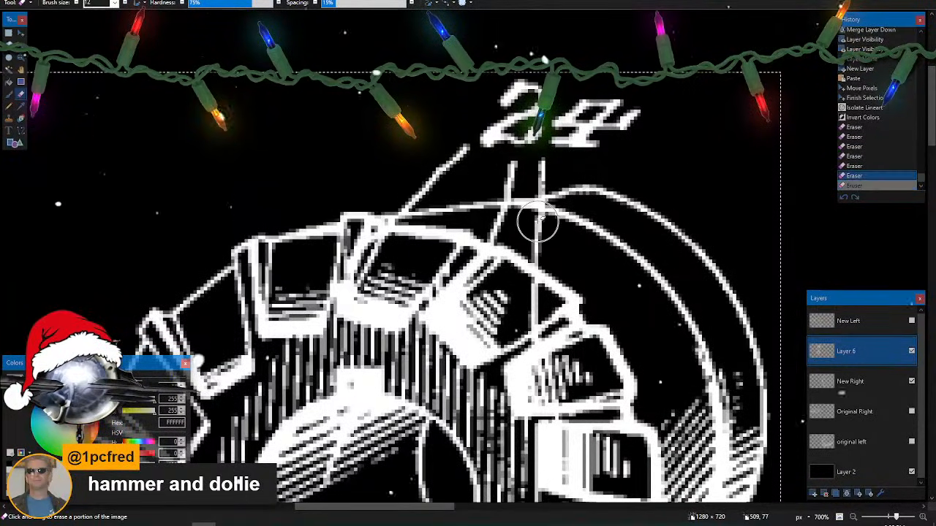
{"action": "key", "text": "ctrl+y"}
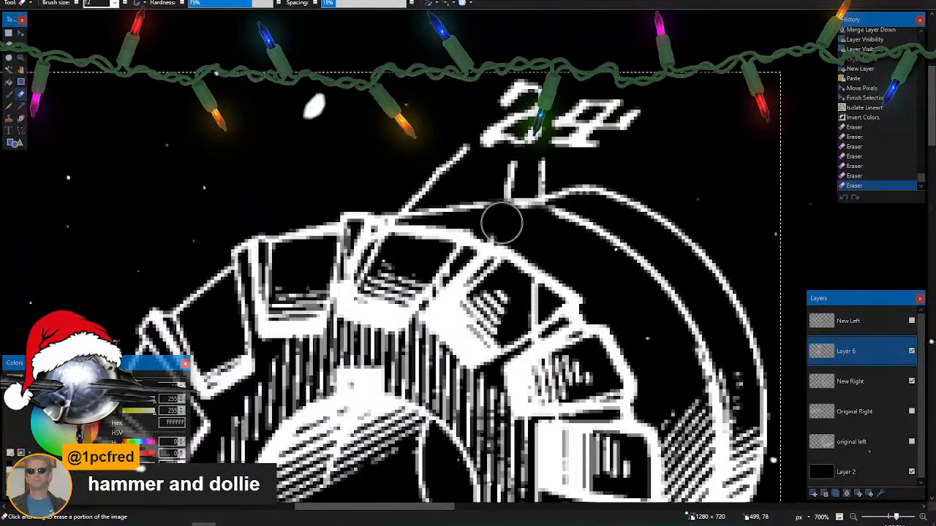
{"action": "mouse_move", "coordinate": [493, 225]}
{"action": "left_mouse_down"}
{"action": "mouse_move", "coordinate": [459, 195]}
{"action": "mouse_move", "coordinate": [403, 202]}
{"action": "mouse_move", "coordinate": [547, 185]}
{"action": "mouse_move", "coordinate": [609, 153]}
{"action": "mouse_move", "coordinate": [422, 164]}
{"action": "mouse_move", "coordinate": [566, 137]}
{"action": "mouse_move", "coordinate": [533, 128]}
{"action": "left_mouse_up"}
{"action": "left_click_drag", "start_coordinate": [607, 101], "coordinate": [609, 117]}
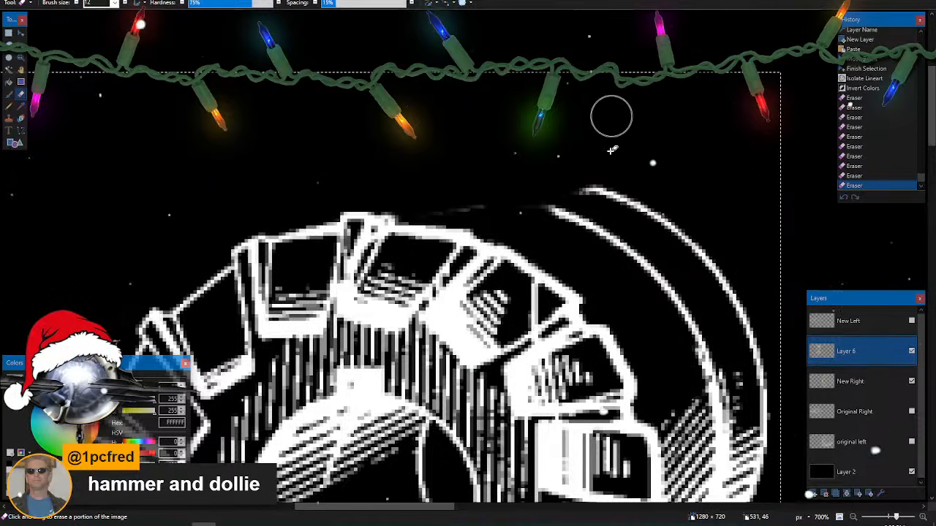
- Erase the rear rim arcs behind the upper cutter's teeth along its upper right side
{"action": "scroll", "coordinate": [596, 189], "scroll_direction": "down", "scroll_amount": 6}
{"action": "scroll", "coordinate": [598, 190], "scroll_direction": "right", "scroll_amount": 6}
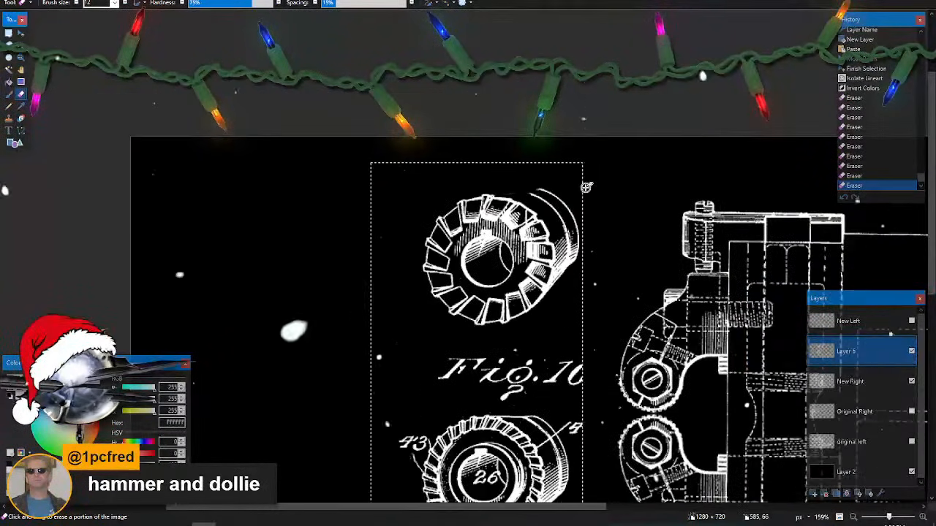
{"action": "scroll", "coordinate": [581, 189], "scroll_direction": "left", "scroll_amount": 3}
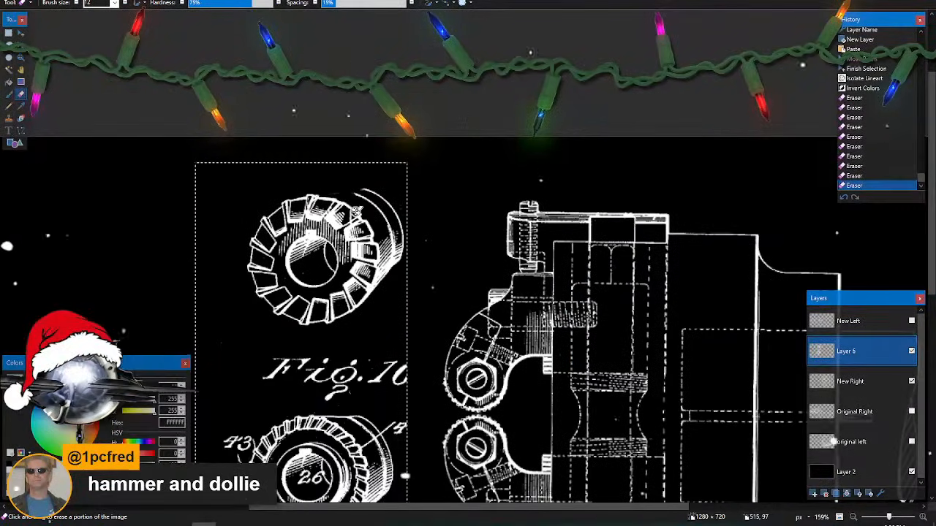
{"action": "scroll", "coordinate": [351, 161], "scroll_direction": "up", "scroll_amount": 4}
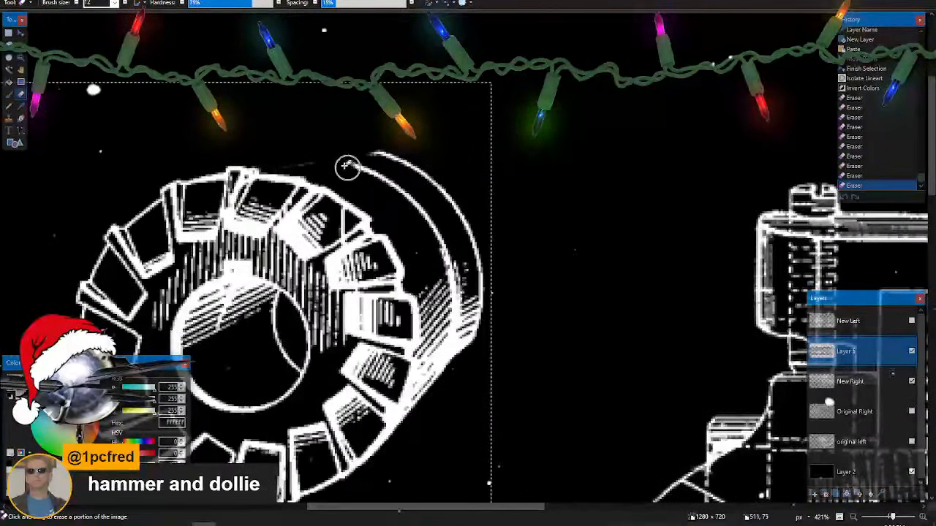
{"action": "mouse_move", "coordinate": [381, 173]}
{"action": "left_mouse_down"}
{"action": "mouse_move", "coordinate": [434, 220]}
{"action": "mouse_move", "coordinate": [449, 338]}
{"action": "mouse_move", "coordinate": [484, 323]}
{"action": "mouse_move", "coordinate": [477, 335]}
{"action": "mouse_move", "coordinate": [466, 339]}
{"action": "mouse_move", "coordinate": [476, 302]}
{"action": "mouse_move", "coordinate": [460, 208]}
{"action": "mouse_move", "coordinate": [365, 149]}
{"action": "left_mouse_up"}
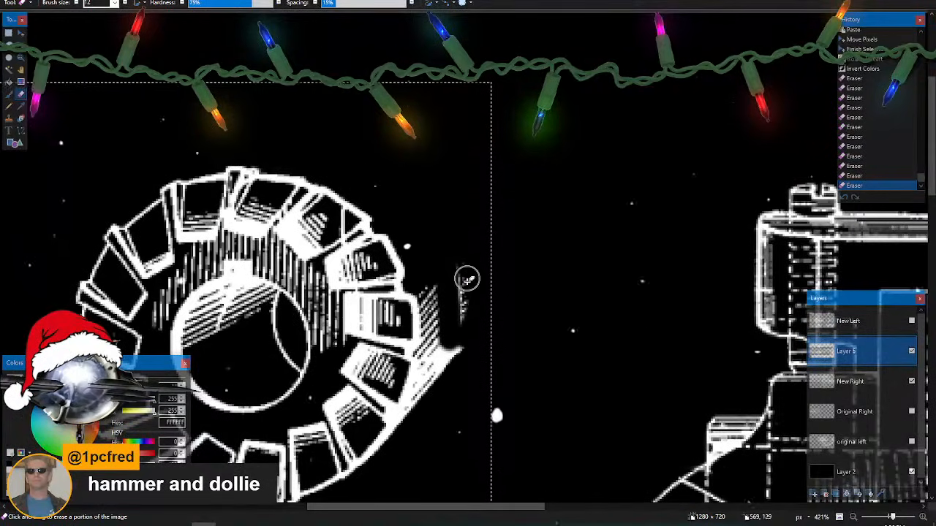
{"action": "scroll", "coordinate": [466, 274], "scroll_direction": "up", "scroll_amount": 5}
{"action": "left_click_drag", "start_coordinate": [452, 253], "coordinate": [458, 370]}
- Erase the hatching and remaining side wall along the upper cutter's lower right, leaving only the front toothed face
{"action": "scroll", "coordinate": [441, 293], "scroll_direction": "down", "scroll_amount": 5}
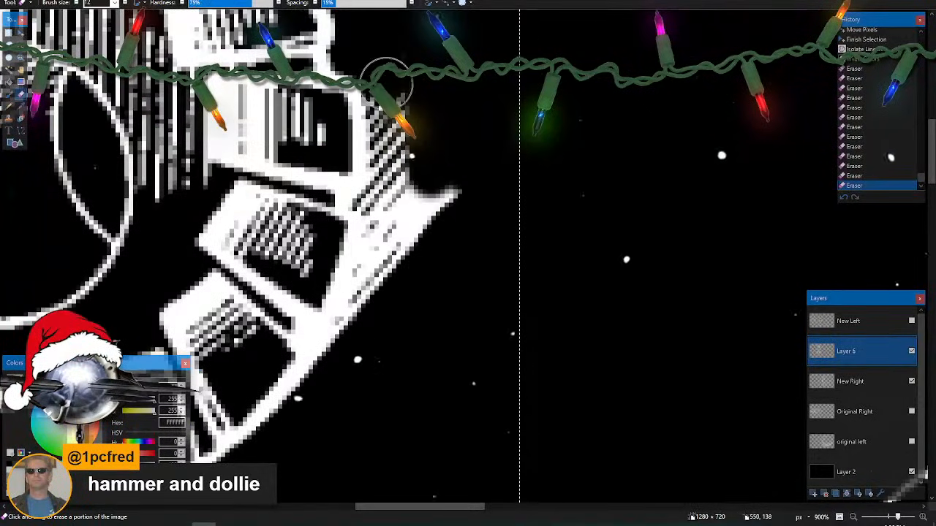
{"action": "left_click_drag", "start_coordinate": [395, 110], "coordinate": [400, 156]}
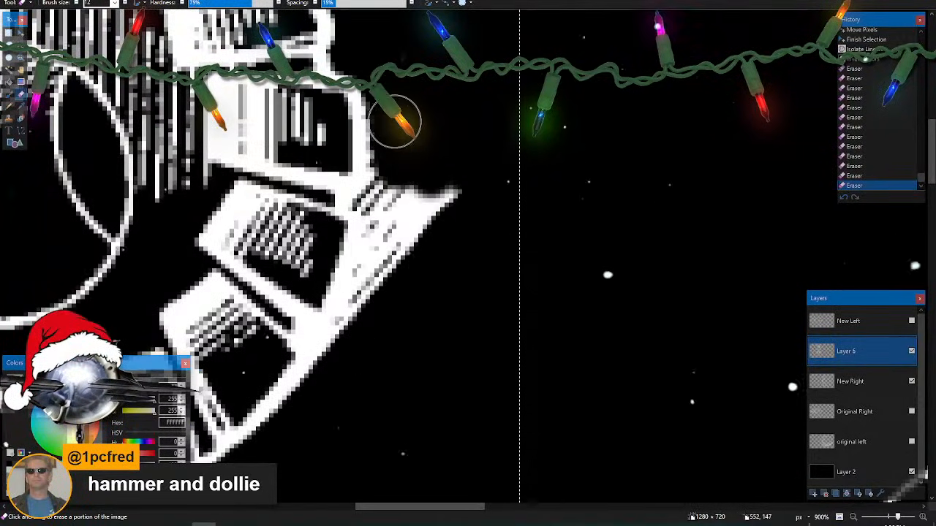
{"action": "mouse_move", "coordinate": [394, 121]}
{"action": "left_mouse_down"}
{"action": "mouse_move", "coordinate": [397, 168]}
{"action": "mouse_move", "coordinate": [383, 205]}
{"action": "mouse_move", "coordinate": [389, 242]}
{"action": "mouse_move", "coordinate": [372, 311]}
{"action": "mouse_move", "coordinate": [341, 365]}
{"action": "left_mouse_up"}
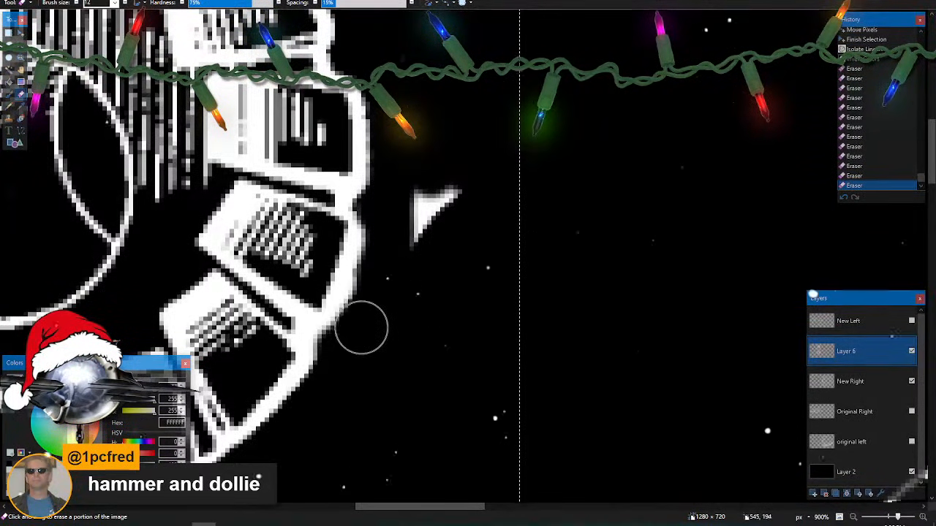
{"action": "left_click_drag", "start_coordinate": [383, 262], "coordinate": [468, 173]}
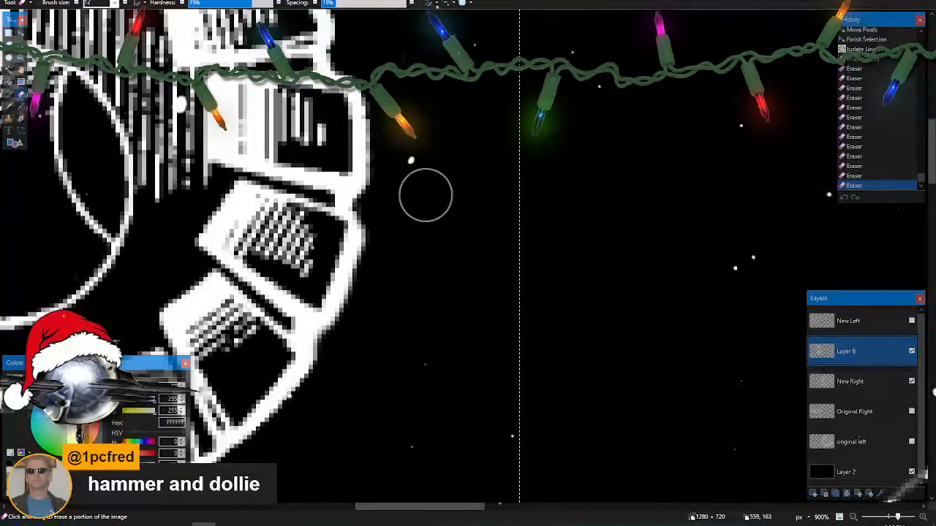
{"action": "left_click_drag", "start_coordinate": [426, 196], "coordinate": [424, 195]}
- Select the cleaned upper cutter with a rectangular selection and move it over the mechanism's upper cutter wheel
{"action": "scroll", "coordinate": [463, 337], "scroll_direction": "left", "scroll_amount": 2}
{"action": "scroll", "coordinate": [463, 337], "scroll_direction": "down", "scroll_amount": 4}
{"action": "scroll", "coordinate": [462, 341], "scroll_direction": "left", "scroll_amount": 3}
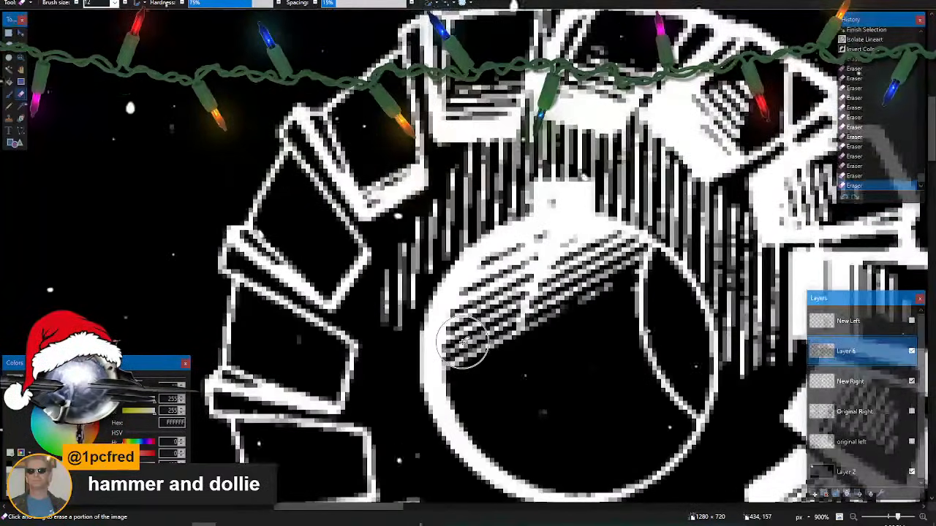
{"action": "scroll", "coordinate": [462, 341], "scroll_direction": "down", "scroll_amount": 4}
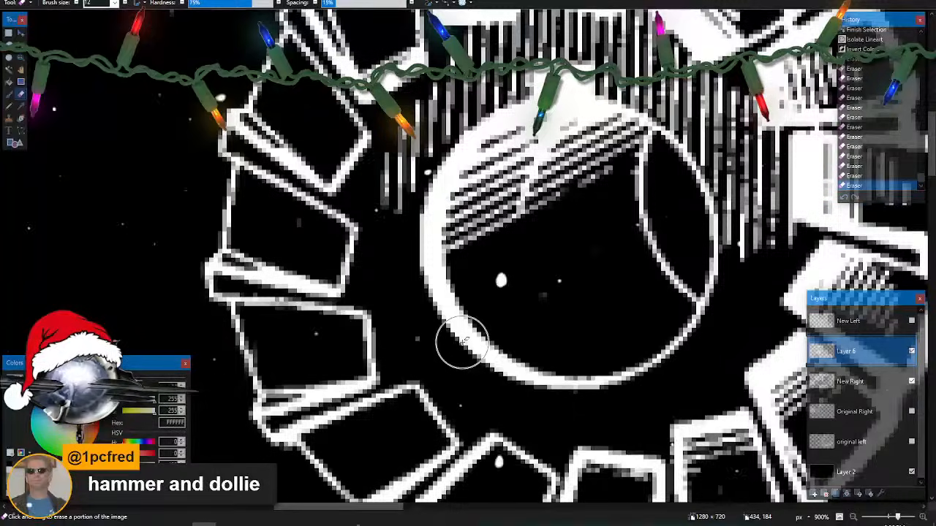
{"action": "scroll", "coordinate": [461, 341], "scroll_direction": "down", "scroll_amount": 3}
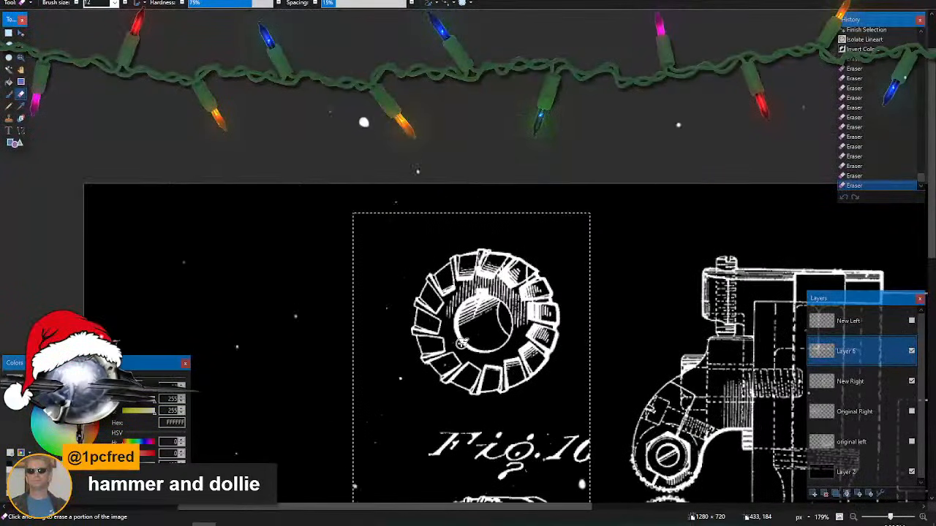
{"action": "scroll", "coordinate": [459, 340], "scroll_direction": "down", "scroll_amount": 1}
{"action": "scroll", "coordinate": [456, 340], "scroll_direction": "right", "scroll_amount": 2}
{"action": "scroll", "coordinate": [448, 349], "scroll_direction": "down", "scroll_amount": 3}
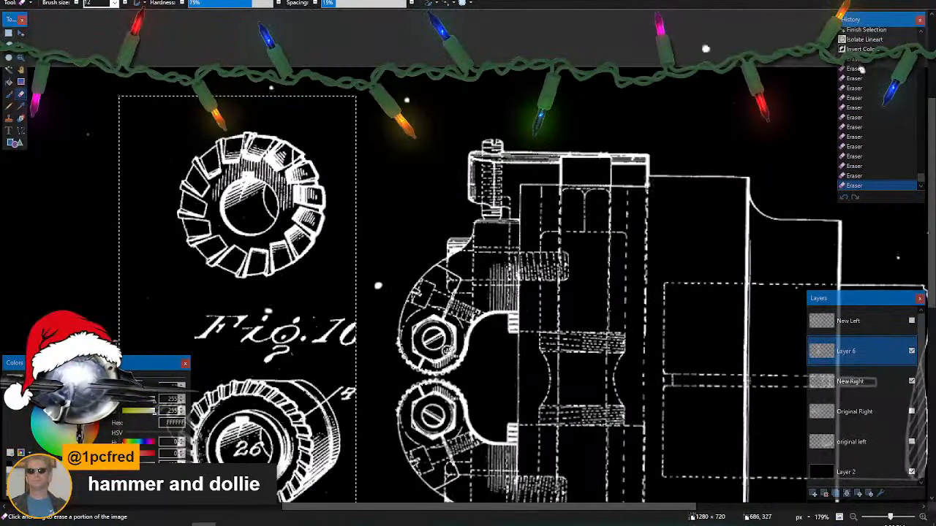
{"action": "key", "text": "s"}
{"action": "mouse_move", "coordinate": [152, 129]}
{"action": "left_mouse_down"}
{"action": "mouse_move", "coordinate": [320, 244]}
{"action": "mouse_move", "coordinate": [340, 292]}
{"action": "mouse_move", "coordinate": [377, 271]}
{"action": "mouse_move", "coordinate": [552, 406]}
{"action": "left_mouse_up"}
{"action": "key", "text": "m"}
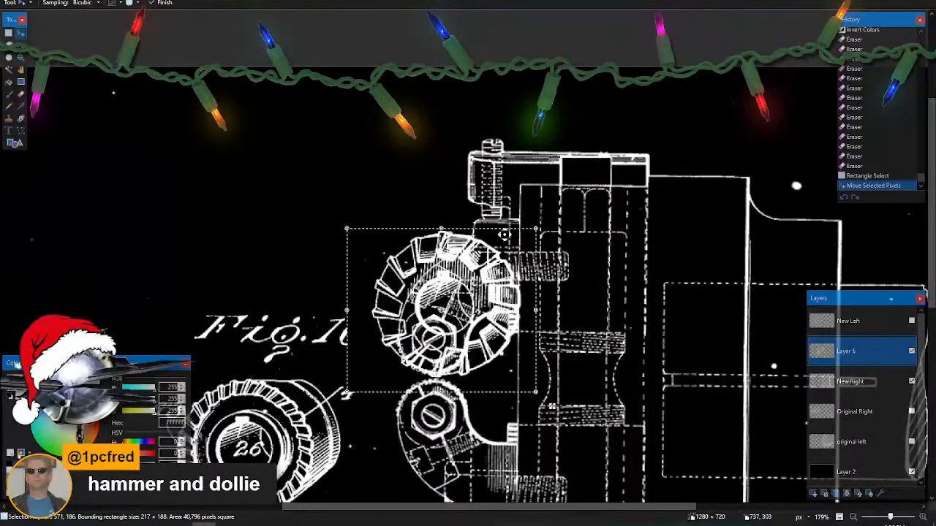
{"action": "scroll", "coordinate": [571, 304], "scroll_direction": "up", "scroll_amount": 5}
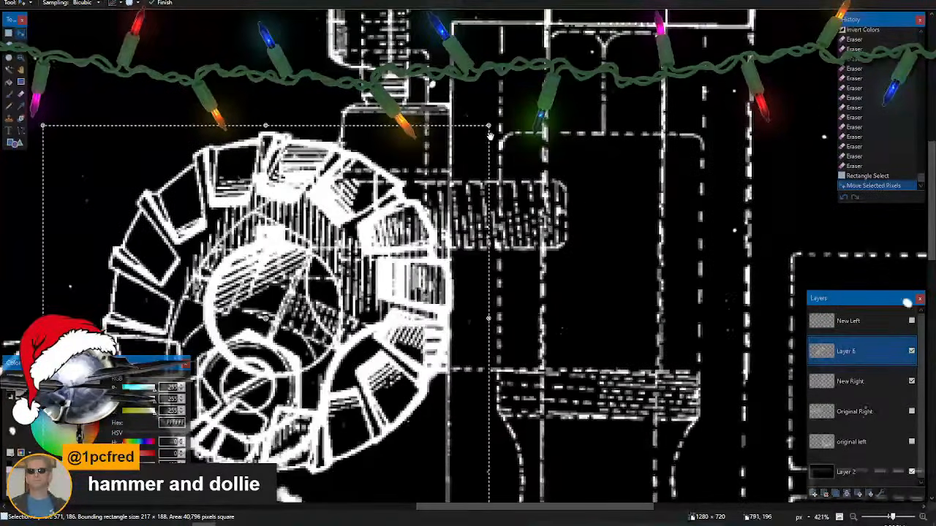
{"action": "left_click_drag", "start_coordinate": [451, 187], "coordinate": [351, 331]}
{"action": "scroll", "coordinate": [355, 370], "scroll_direction": "down", "scroll_amount": 3}
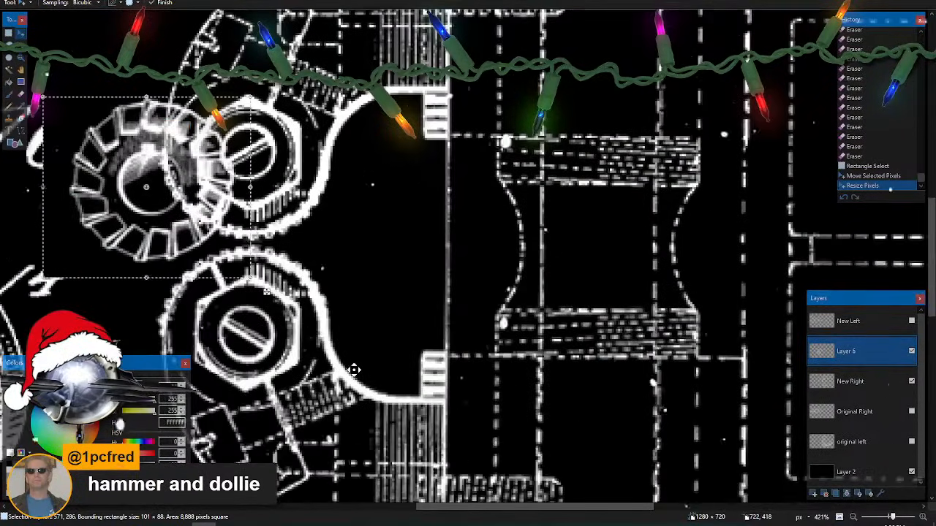
{"action": "left_click_drag", "start_coordinate": [180, 192], "coordinate": [261, 163]}
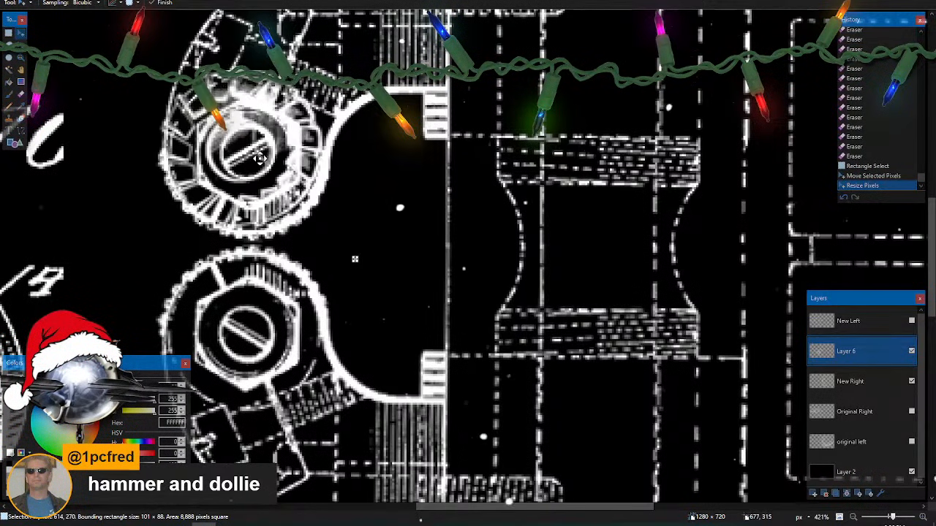
{"action": "key", "text": "ctrl+z"}
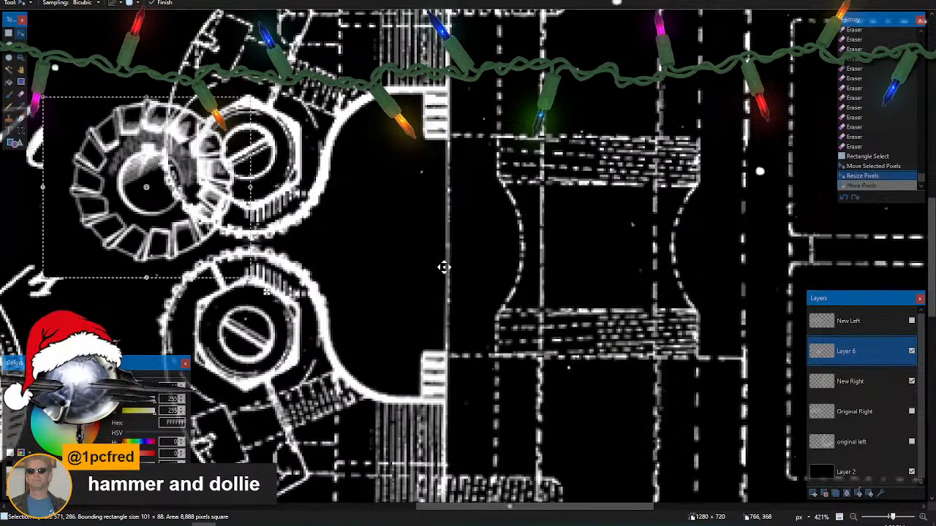
{"action": "key", "text": "ctrl+z"}
- Scale the selected cutter down to 112 × 97 px and center it on the mechanism's upper hex nut
{"action": "scroll", "coordinate": [461, 274], "scroll_direction": "up", "scroll_amount": 1}
{"action": "scroll", "coordinate": [482, 281], "scroll_direction": "up", "scroll_amount": 2}
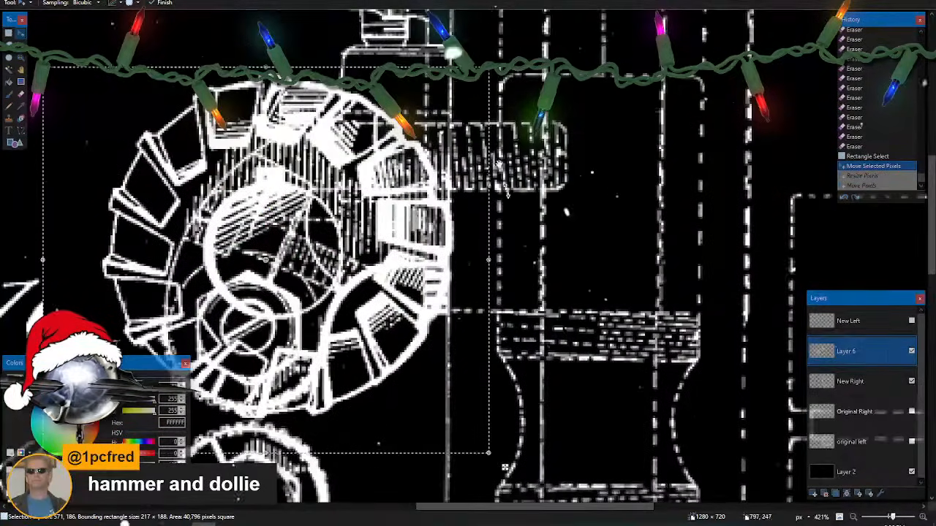
{"action": "left_click_drag", "start_coordinate": [488, 68], "coordinate": [313, 306]}
{"action": "scroll", "coordinate": [313, 306], "scroll_direction": "down", "scroll_amount": 2}
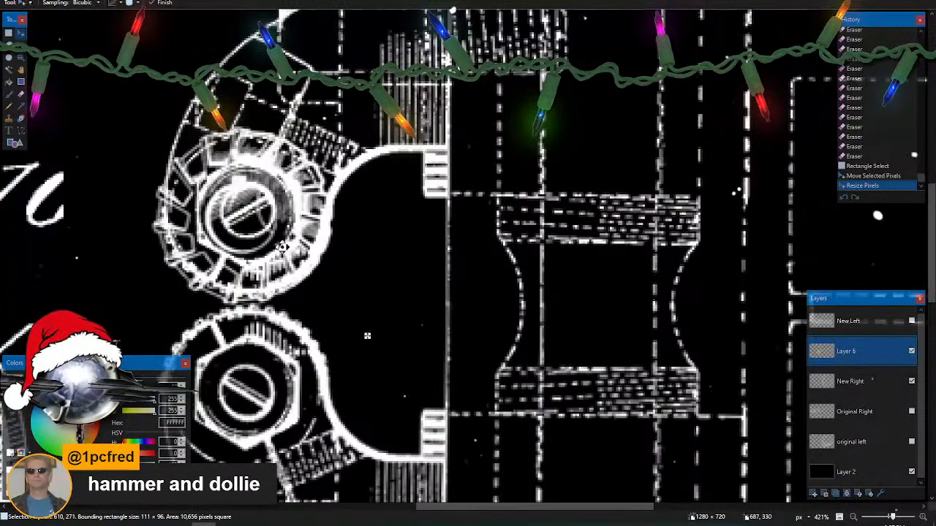
{"action": "key", "text": "Up"}
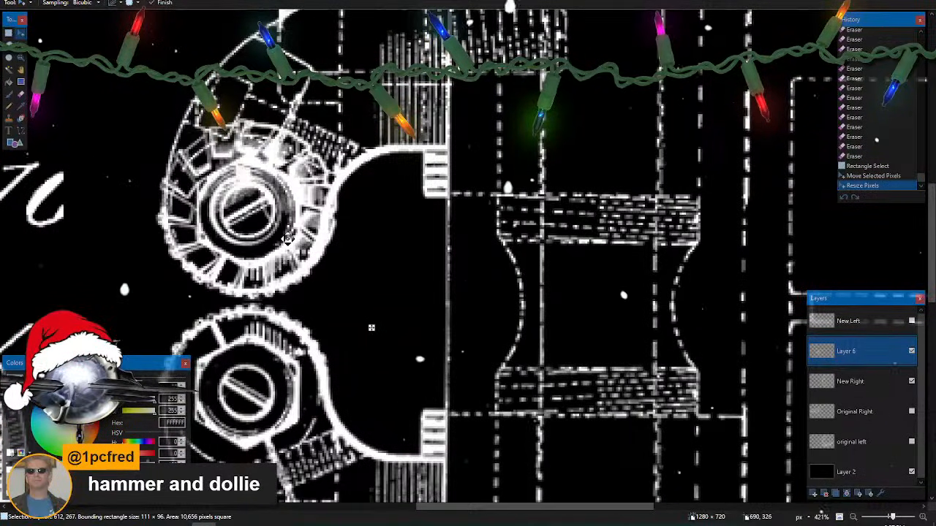
{"action": "left_click_drag", "start_coordinate": [286, 244], "coordinate": [288, 242]}
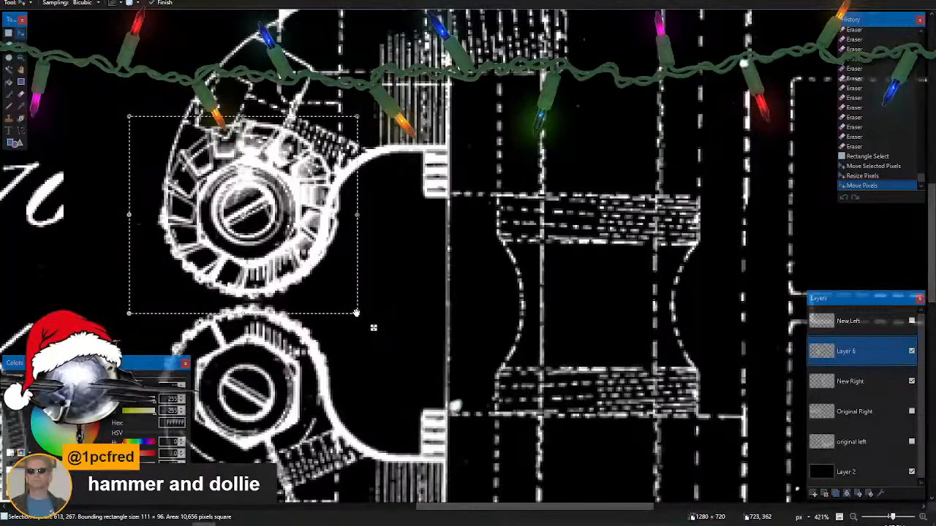
{"action": "left_click_drag", "start_coordinate": [356, 313], "coordinate": [358, 318]}
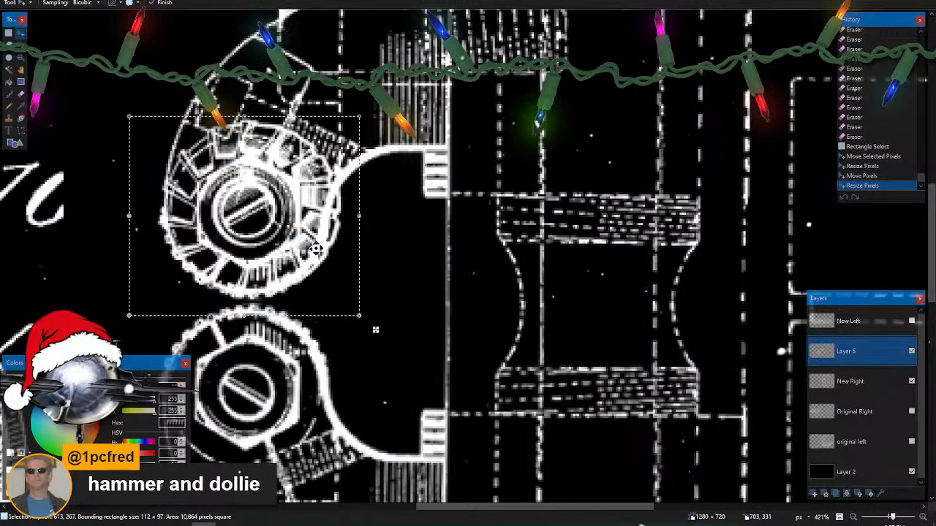
{"action": "left_click_drag", "start_coordinate": [315, 248], "coordinate": [312, 245]}
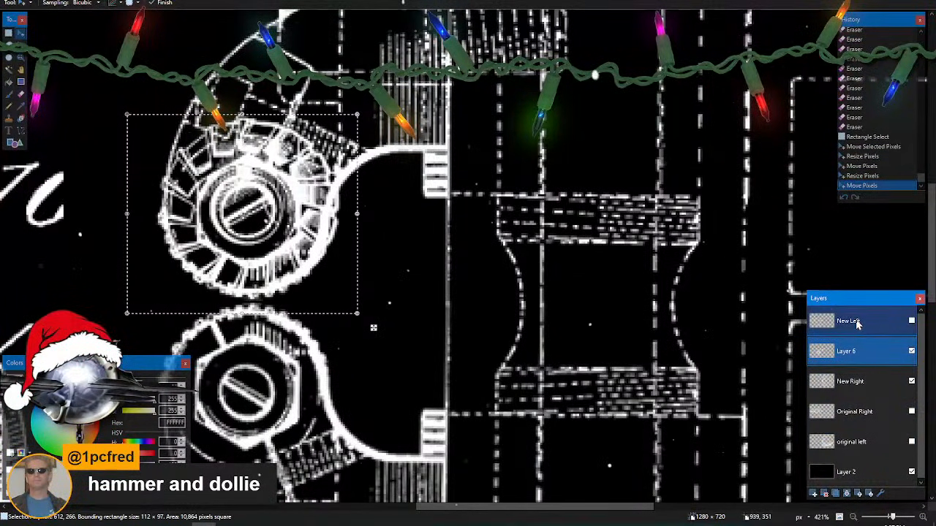
- Make New Right the active layer, enlarge the eraser to size 19, and hide Layer 6 to expose the original upper wheel
{"action": "left_click", "coordinate": [877, 329]}
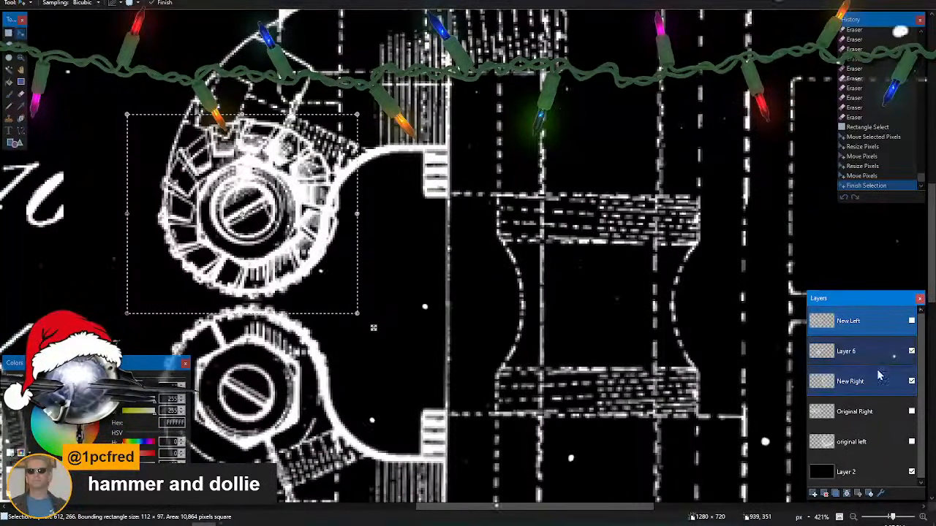
{"action": "left_click", "coordinate": [859, 389]}
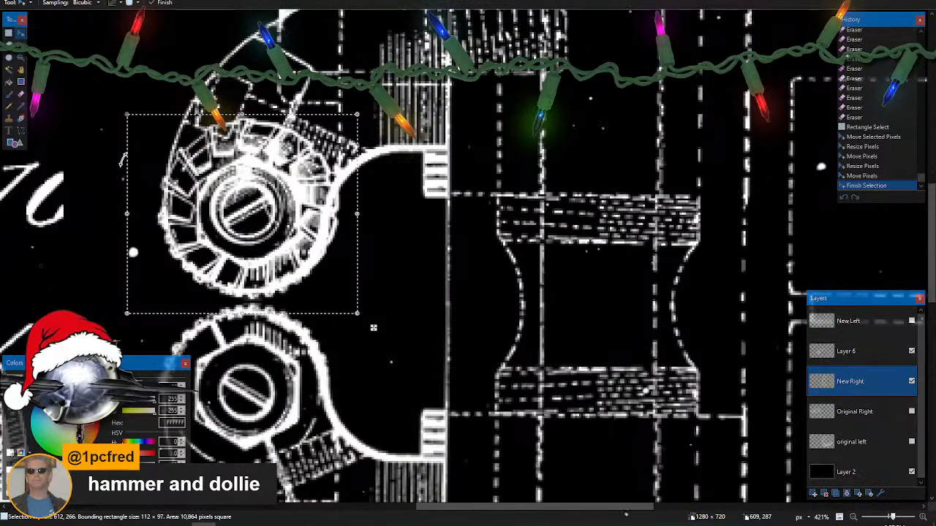
{"action": "left_click", "coordinate": [21, 95]}
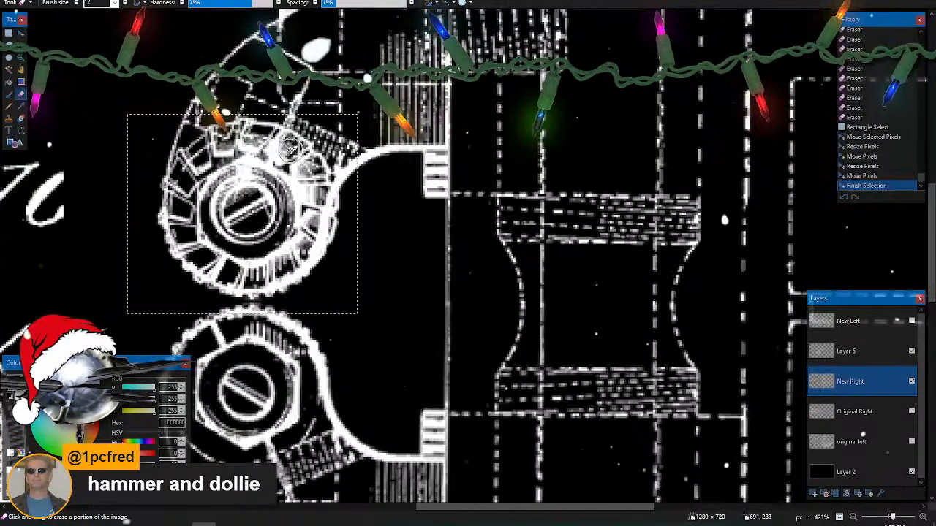
{"action": "key", "text": "]"}
{"action": "key", "text": "]"}
{"action": "key", "text": "]"}
{"action": "key", "text": "]"}
{"action": "key", "text": "]"}
{"action": "key", "text": "]"}
{"action": "key", "text": "]"}
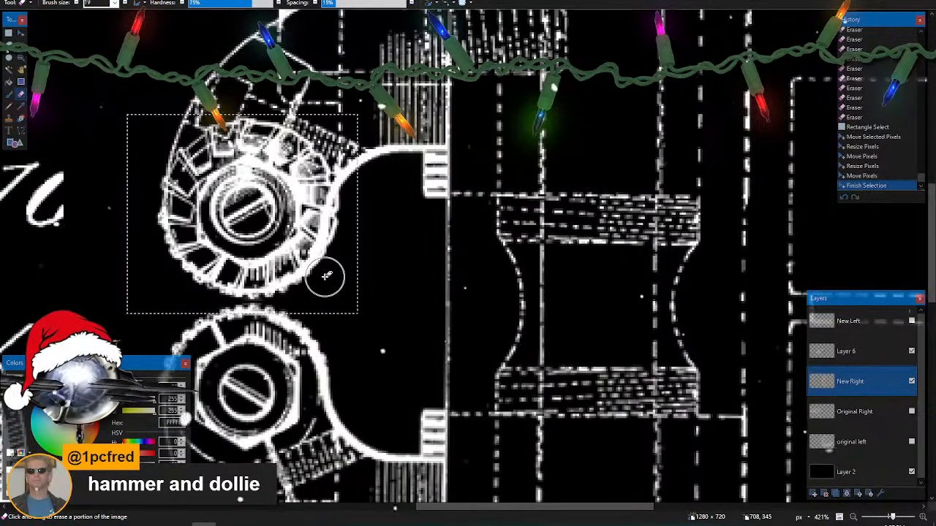
{"action": "left_click", "coordinate": [912, 352]}
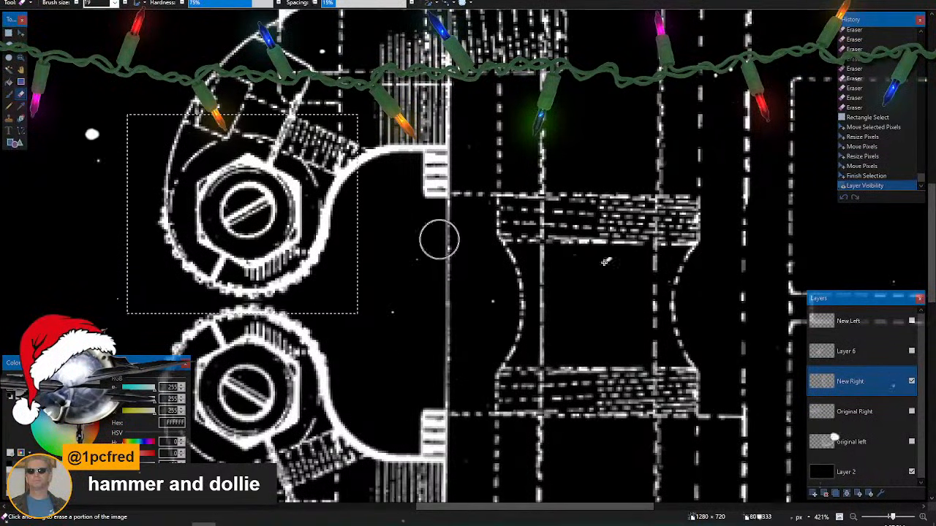
{"action": "left_click", "coordinate": [911, 351]}
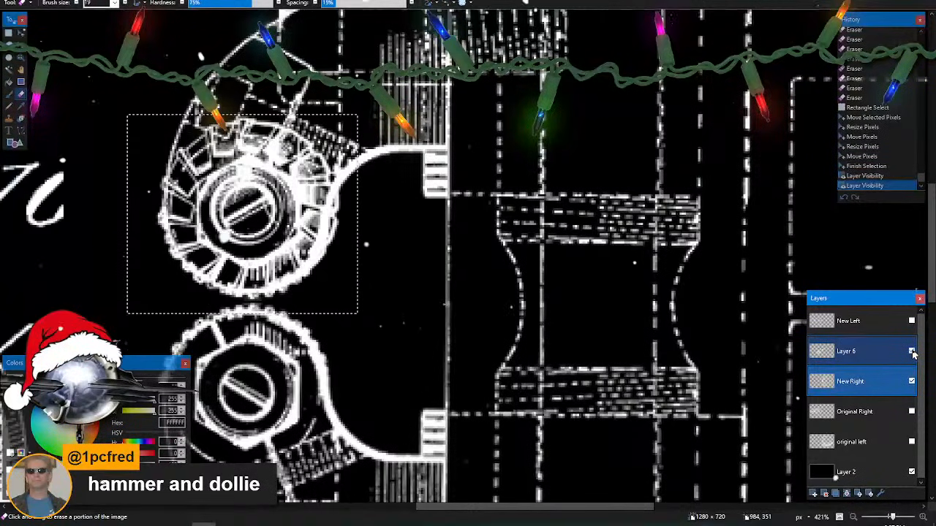
{"action": "left_click", "coordinate": [912, 352]}
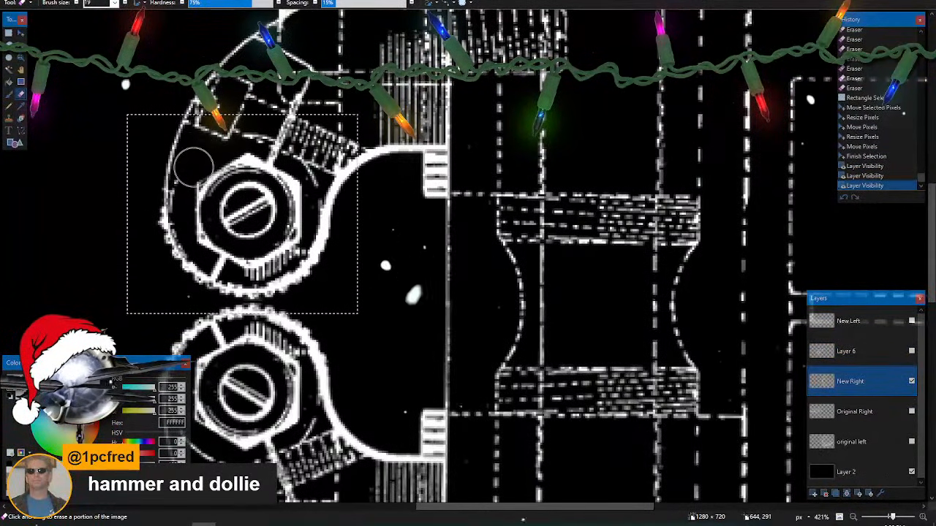
- Erase the loose arc and the upper-left corner of the upper hex nut with the eraser at size 11
{"action": "left_click_drag", "start_coordinate": [184, 188], "coordinate": [185, 192]}
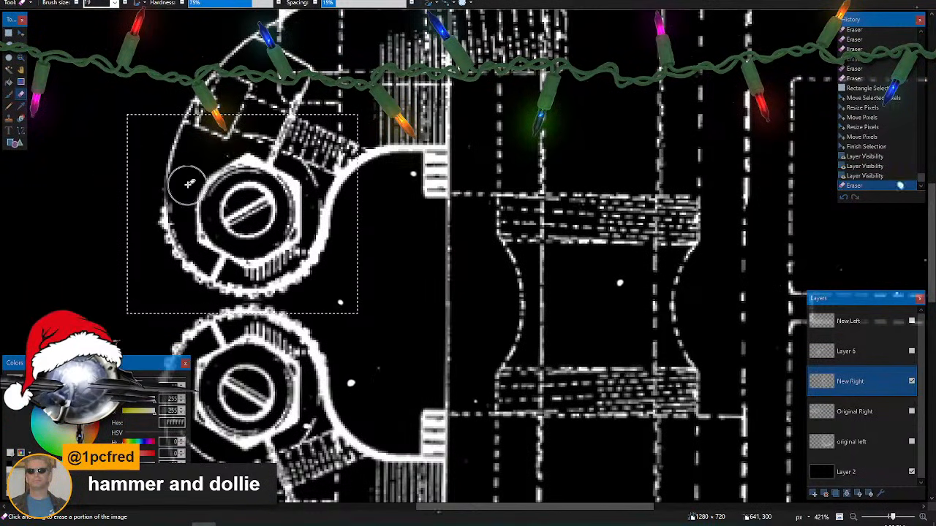
{"action": "key", "text": "ctrl+z"}
{"action": "scroll", "coordinate": [207, 210], "scroll_direction": "up", "scroll_amount": 5}
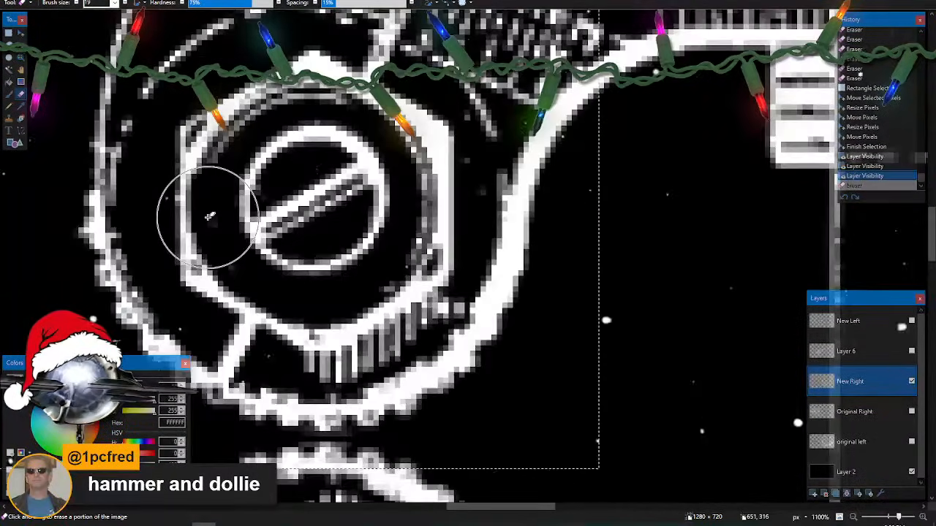
{"action": "scroll", "coordinate": [210, 216], "scroll_direction": "up", "scroll_amount": 4}
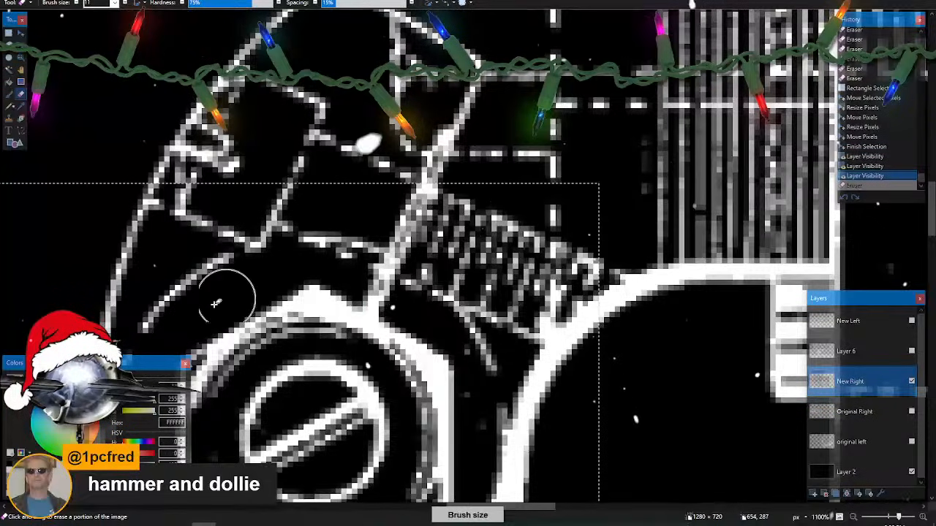
{"action": "scroll", "coordinate": [225, 297], "scroll_direction": "down", "scroll_amount": 3}
{"action": "left_click", "coordinate": [156, 157]}
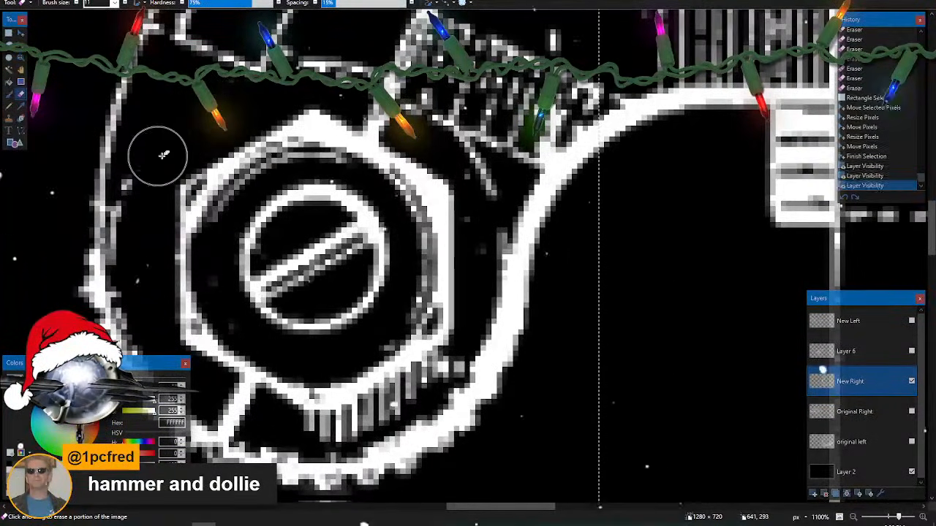
{"action": "mouse_move", "coordinate": [197, 159]}
{"action": "left_mouse_down"}
{"action": "mouse_move", "coordinate": [156, 215]}
{"action": "mouse_move", "coordinate": [155, 243]}
{"action": "left_mouse_up"}
{"action": "scroll", "coordinate": [168, 192], "scroll_direction": "down", "scroll_amount": 3}
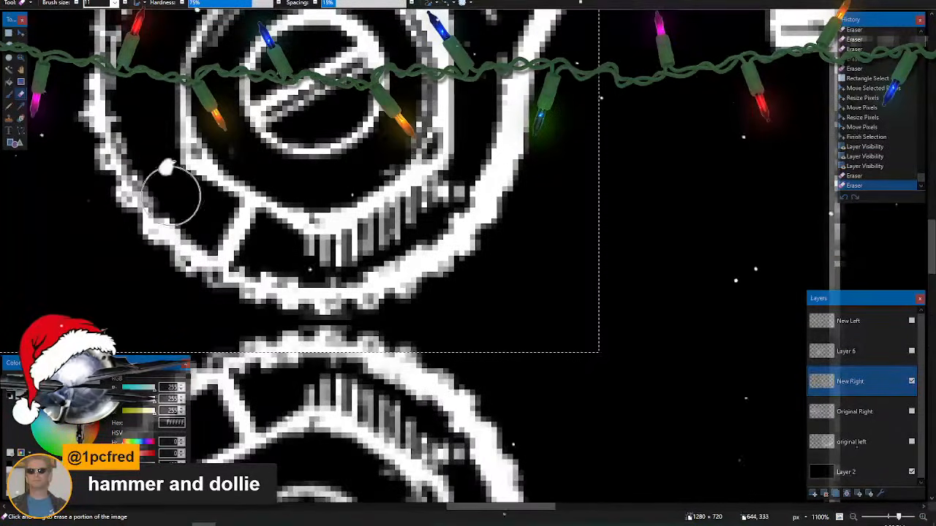
{"action": "scroll", "coordinate": [141, 131], "scroll_direction": "up", "scroll_amount": 1}
{"action": "scroll", "coordinate": [141, 131], "scroll_direction": "up", "scroll_amount": 1}
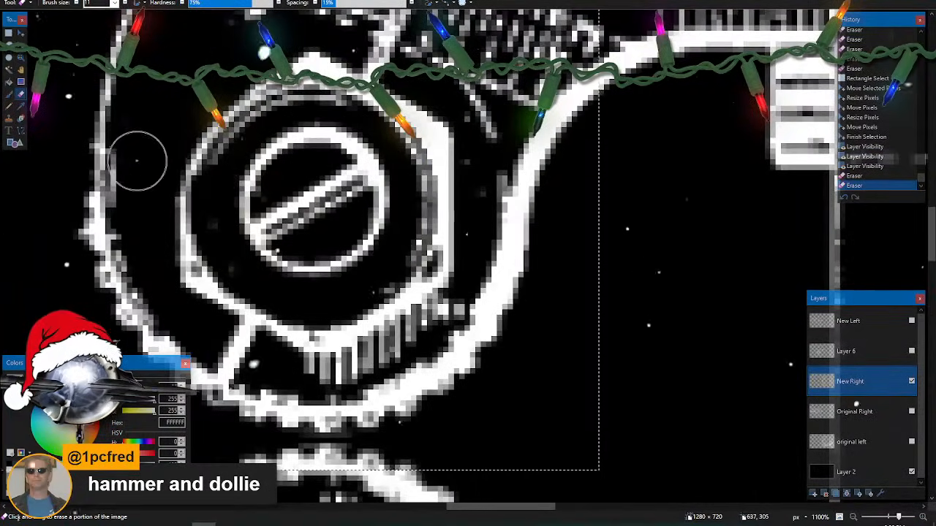
{"action": "left_click", "coordinate": [129, 154]}
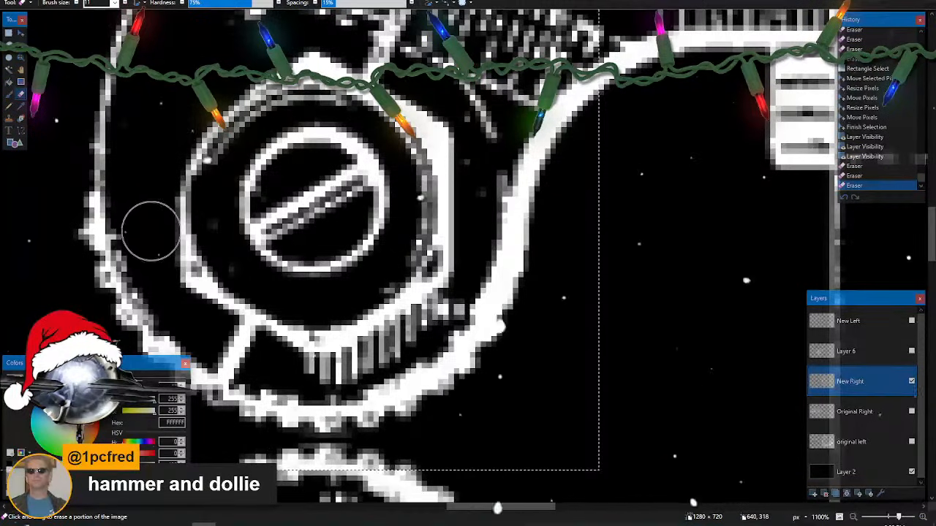
- Erase the upper hex nut's lower corners, the short radial line and the hatching beneath it, keeping the round washer outline
{"action": "mouse_move", "coordinate": [183, 300]}
{"action": "left_mouse_down"}
{"action": "mouse_move", "coordinate": [236, 345]}
{"action": "mouse_move", "coordinate": [216, 358]}
{"action": "left_mouse_up"}
{"action": "scroll", "coordinate": [388, 321], "scroll_direction": "down", "scroll_amount": 1}
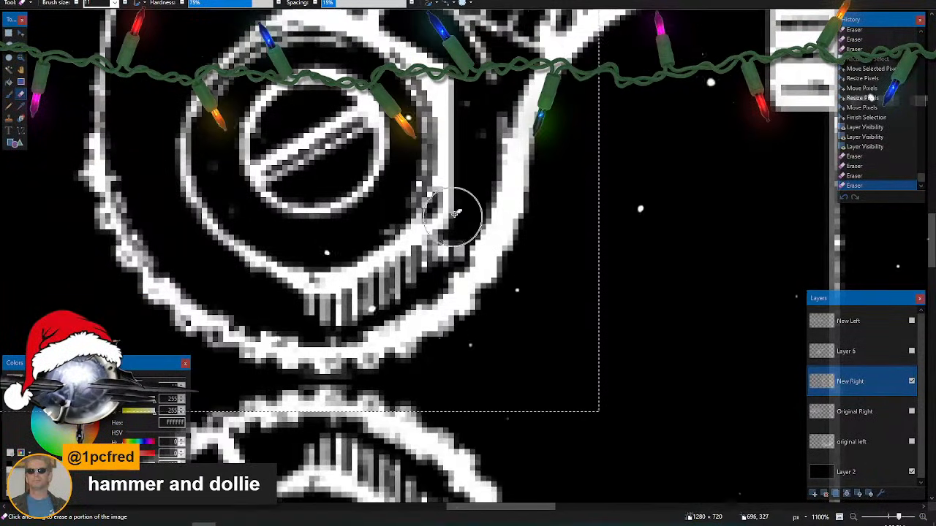
{"action": "mouse_move", "coordinate": [456, 214]}
{"action": "left_mouse_down"}
{"action": "mouse_move", "coordinate": [420, 272]}
{"action": "mouse_move", "coordinate": [360, 307]}
{"action": "mouse_move", "coordinate": [302, 311]}
{"action": "mouse_move", "coordinate": [263, 301]}
{"action": "mouse_move", "coordinate": [315, 319]}
{"action": "mouse_move", "coordinate": [349, 313]}
{"action": "left_mouse_up"}
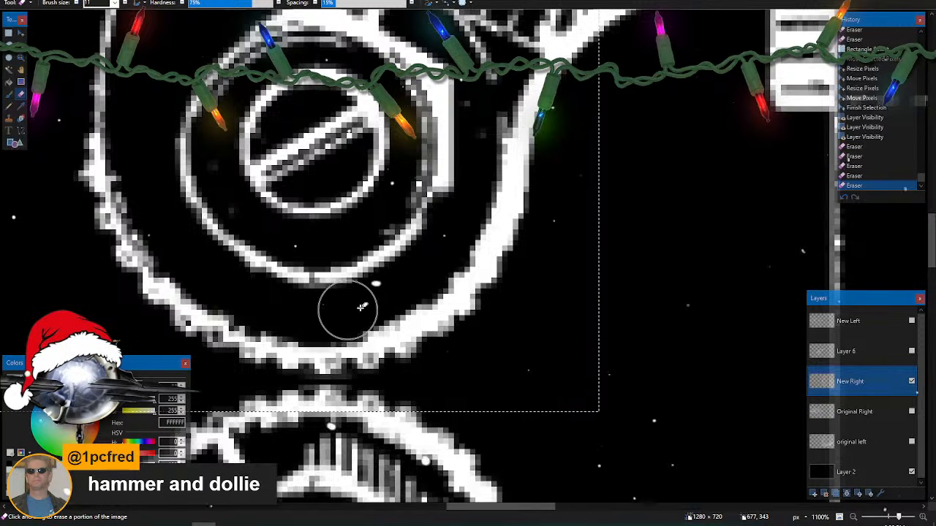
{"action": "scroll", "coordinate": [348, 313], "scroll_direction": "up", "scroll_amount": 2}
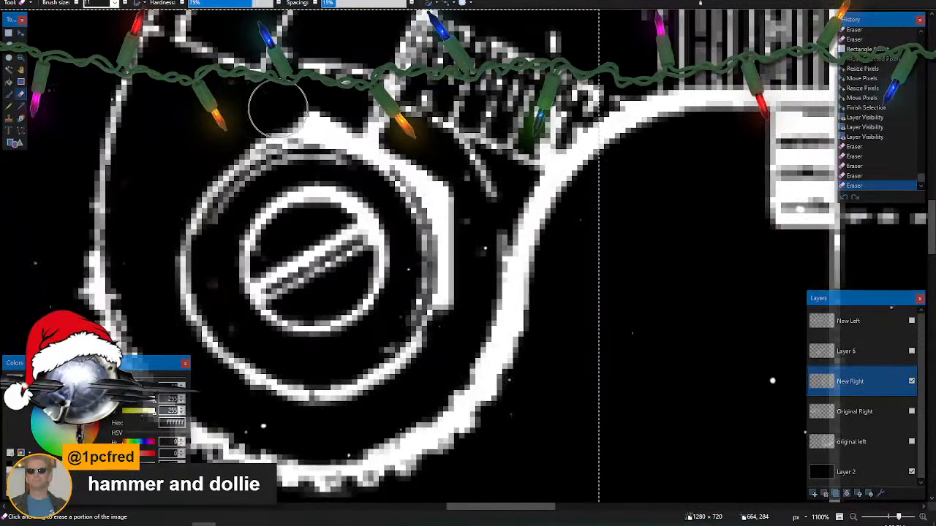
- Erase the remaining top and right edges of the upper hex nut and the stray marks inside the wheel's right rim
{"action": "mouse_move", "coordinate": [278, 108]}
{"action": "left_mouse_down"}
{"action": "mouse_move", "coordinate": [395, 124]}
{"action": "mouse_move", "coordinate": [330, 104]}
{"action": "mouse_move", "coordinate": [250, 114]}
{"action": "mouse_move", "coordinate": [236, 125]}
{"action": "mouse_move", "coordinate": [245, 125]}
{"action": "left_mouse_up"}
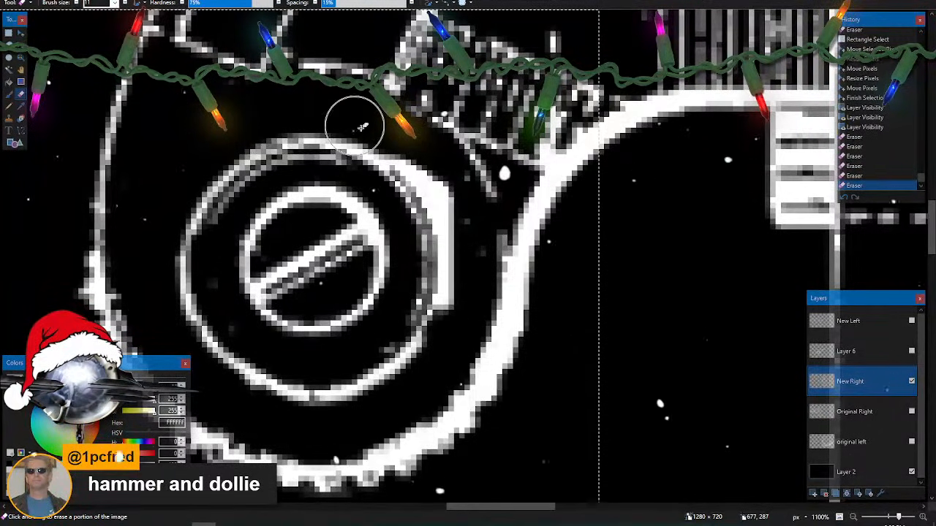
{"action": "mouse_move", "coordinate": [354, 125]}
{"action": "left_mouse_down"}
{"action": "mouse_move", "coordinate": [409, 140]}
{"action": "mouse_move", "coordinate": [449, 192]}
{"action": "mouse_move", "coordinate": [467, 250]}
{"action": "mouse_move", "coordinate": [460, 292]}
{"action": "mouse_move", "coordinate": [484, 286]}
{"action": "mouse_move", "coordinate": [456, 314]}
{"action": "mouse_move", "coordinate": [463, 253]}
{"action": "left_mouse_up"}
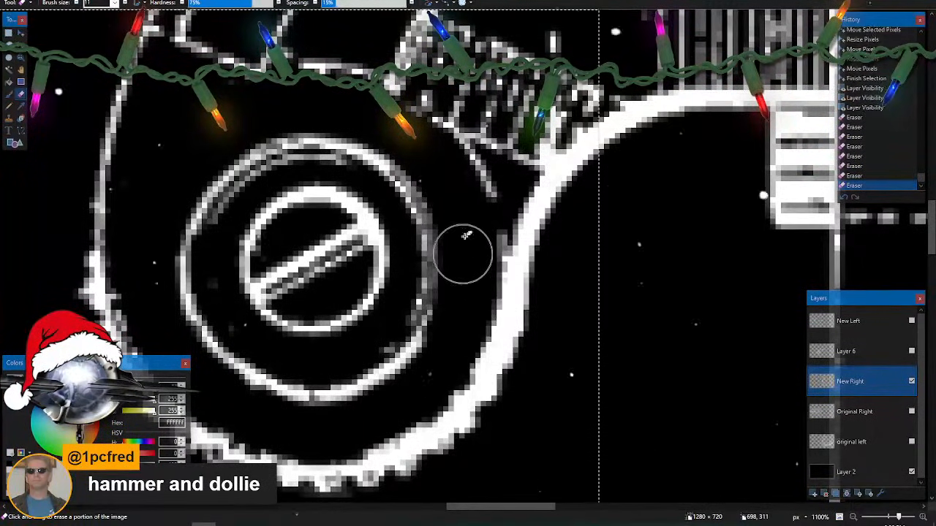
{"action": "mouse_move", "coordinate": [482, 197]}
{"action": "left_mouse_down"}
{"action": "mouse_move", "coordinate": [452, 164]}
{"action": "mouse_move", "coordinate": [481, 207]}
{"action": "mouse_move", "coordinate": [483, 276]}
{"action": "mouse_move", "coordinate": [456, 341]}
{"action": "mouse_move", "coordinate": [385, 412]}
{"action": "left_mouse_up"}
{"action": "scroll", "coordinate": [384, 406], "scroll_direction": "down", "scroll_amount": 4}
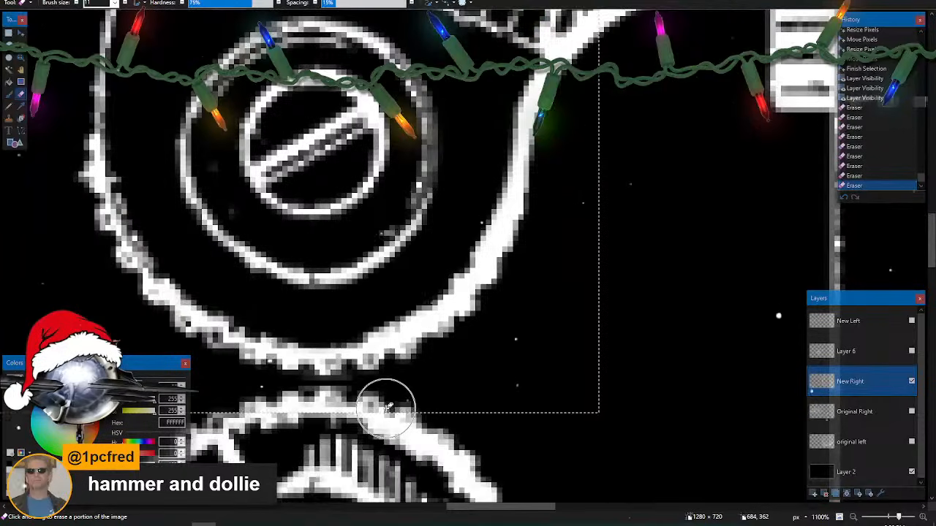
{"action": "scroll", "coordinate": [384, 406], "scroll_direction": "down", "scroll_amount": 3}
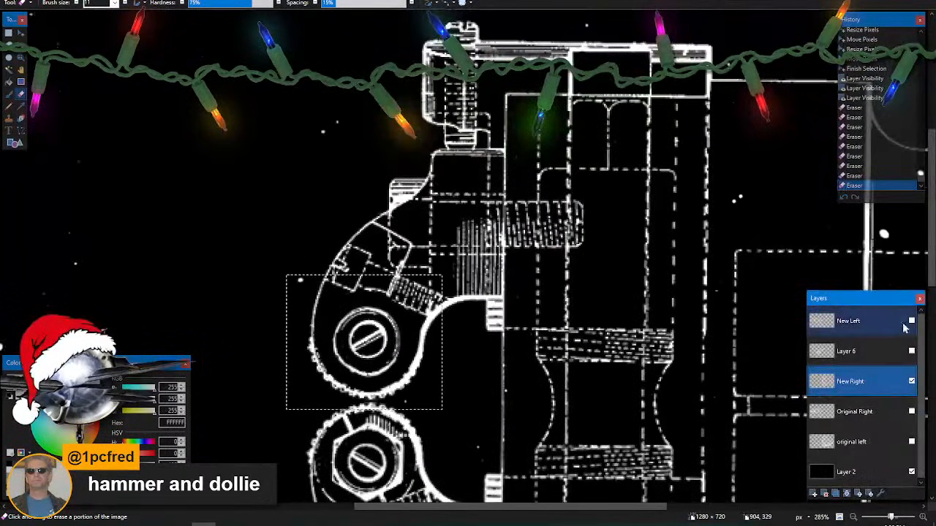
- Toggle the visibility of Layer 6 to compare the fitted cutter with the cleaned upper wheel
{"action": "left_click", "coordinate": [912, 352]}
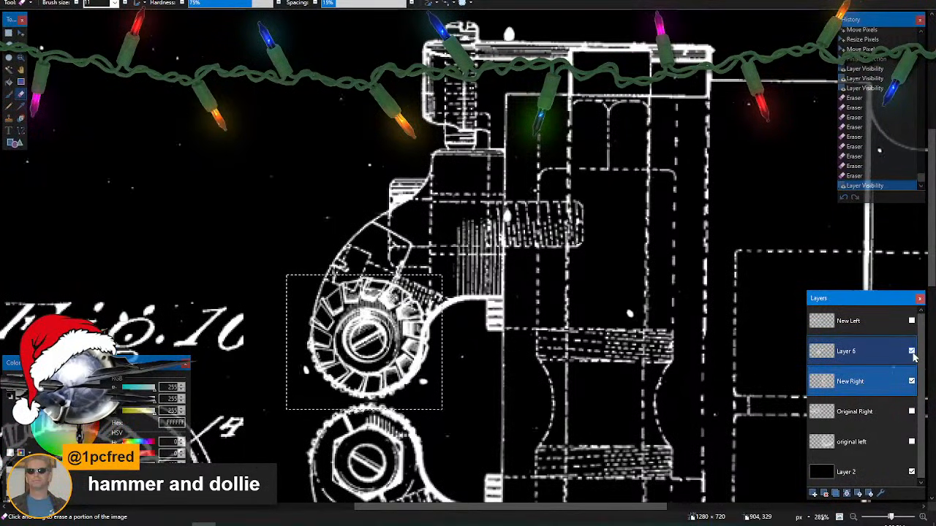
{"action": "left_click", "coordinate": [912, 352]}
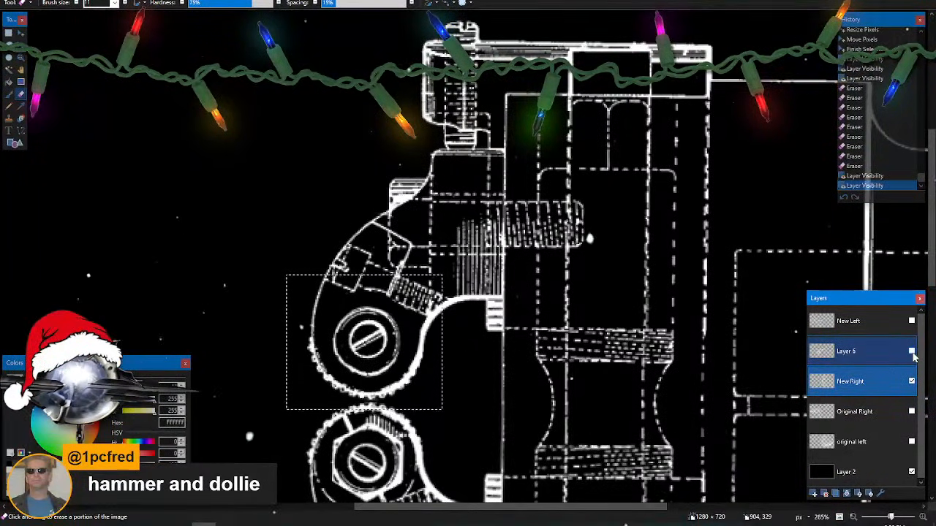
{"action": "left_click", "coordinate": [912, 352]}
{"action": "left_click", "coordinate": [912, 352]}
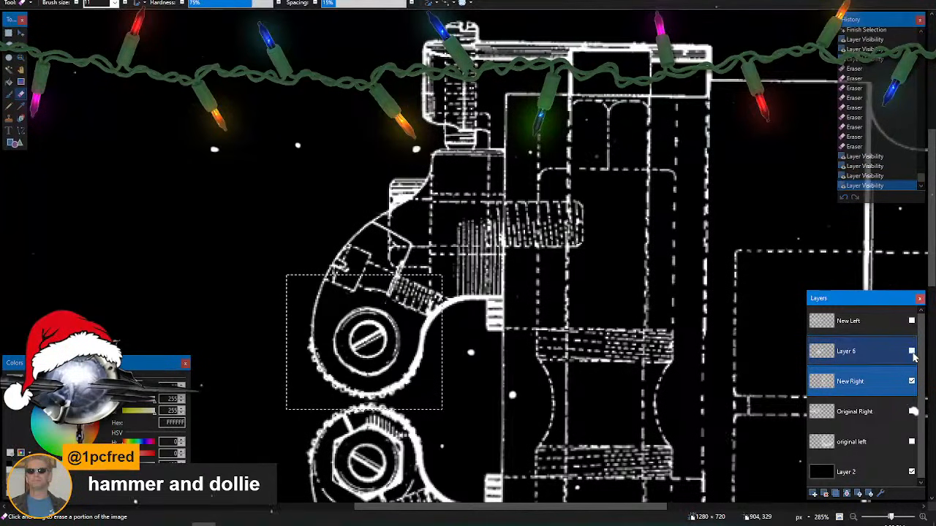
- Erase the washer ring around the upper wheel's slotted screw, leaving only the screw head
{"action": "scroll", "coordinate": [434, 355], "scroll_direction": "up", "scroll_amount": 3}
{"action": "scroll", "coordinate": [434, 355], "scroll_direction": "up", "scroll_amount": 2}
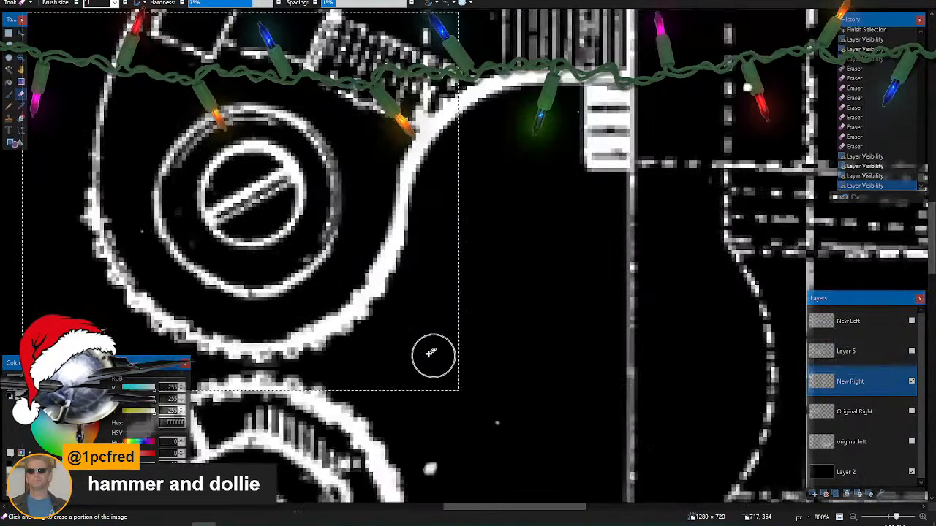
{"action": "mouse_move", "coordinate": [272, 286]}
{"action": "left_mouse_down"}
{"action": "mouse_move", "coordinate": [193, 269]}
{"action": "mouse_move", "coordinate": [161, 198]}
{"action": "mouse_move", "coordinate": [217, 121]}
{"action": "mouse_move", "coordinate": [278, 108]}
{"action": "mouse_move", "coordinate": [332, 142]}
{"action": "mouse_move", "coordinate": [349, 194]}
{"action": "mouse_move", "coordinate": [318, 130]}
{"action": "mouse_move", "coordinate": [343, 182]}
{"action": "left_mouse_up"}
{"action": "scroll", "coordinate": [399, 261], "scroll_direction": "down", "scroll_amount": 3}
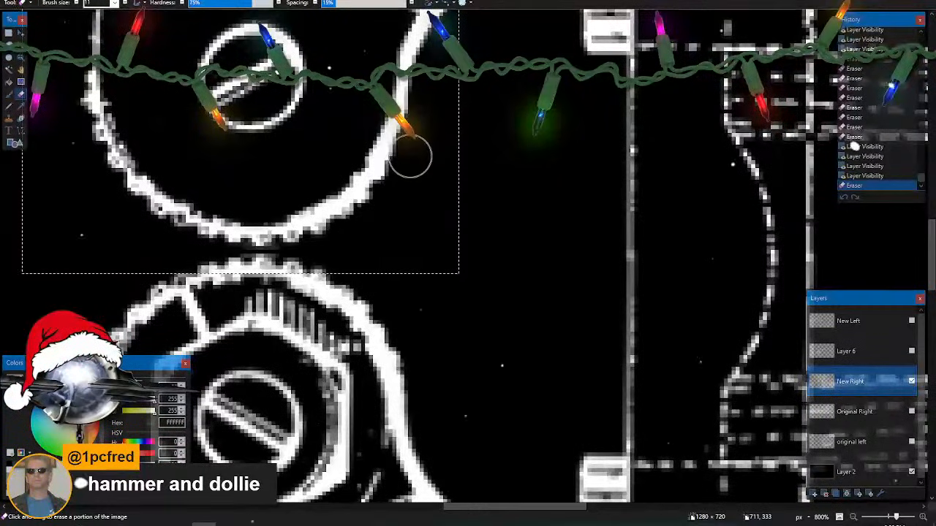
- Erase the jagged outer teeth along the upper wheel's lower rim to leave a smooth outline, using eraser size 9 on its left side
{"action": "left_click_drag", "start_coordinate": [400, 180], "coordinate": [300, 252]}
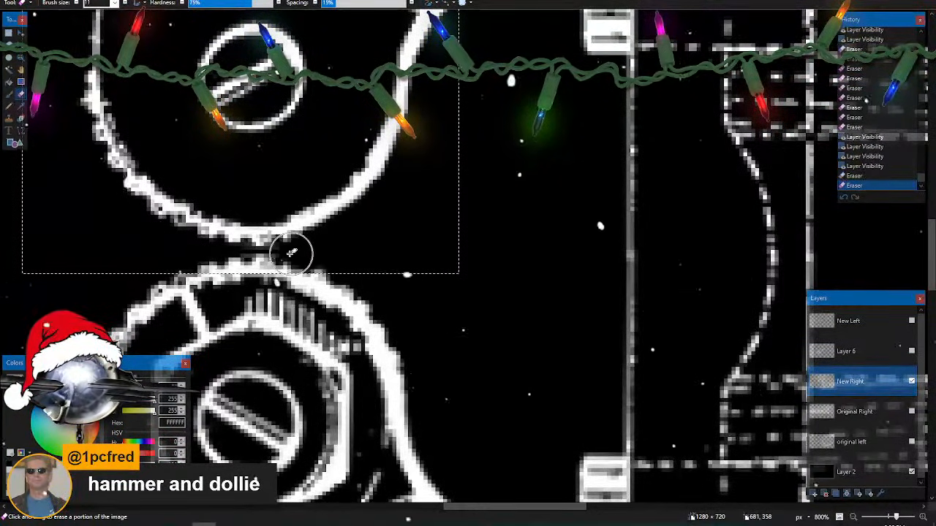
{"action": "key", "text": "bracketleft"}
{"action": "key", "text": "bracketleft"}
{"action": "key", "text": "bracketleft"}
{"action": "key", "text": "bracketleft"}
{"action": "key", "text": "bracketleft"}
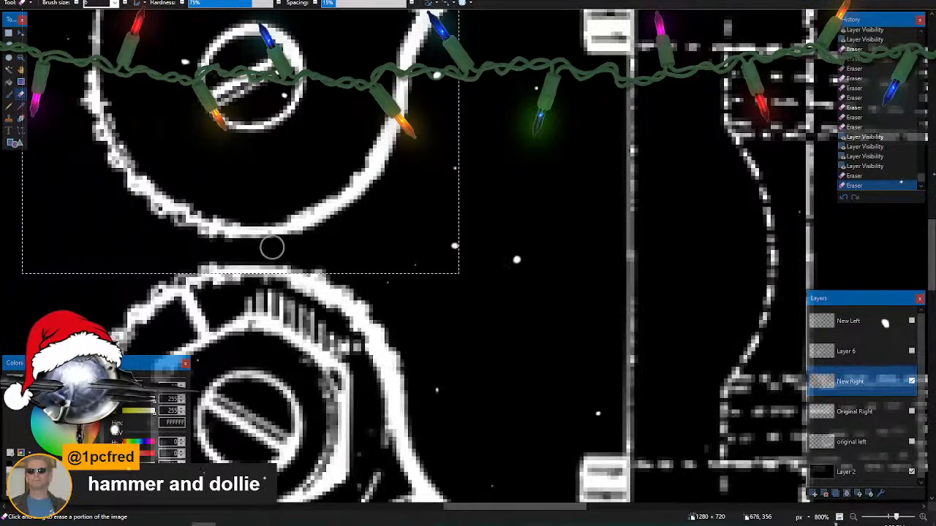
{"action": "key", "text": "bracketright"}
{"action": "key", "text": "bracketright"}
{"action": "key", "text": "bracketright"}
{"action": "mouse_move", "coordinate": [236, 247]}
{"action": "left_mouse_down"}
{"action": "mouse_move", "coordinate": [136, 200]}
{"action": "mouse_move", "coordinate": [86, 121]}
{"action": "mouse_move", "coordinate": [75, 64]}
{"action": "left_mouse_up"}
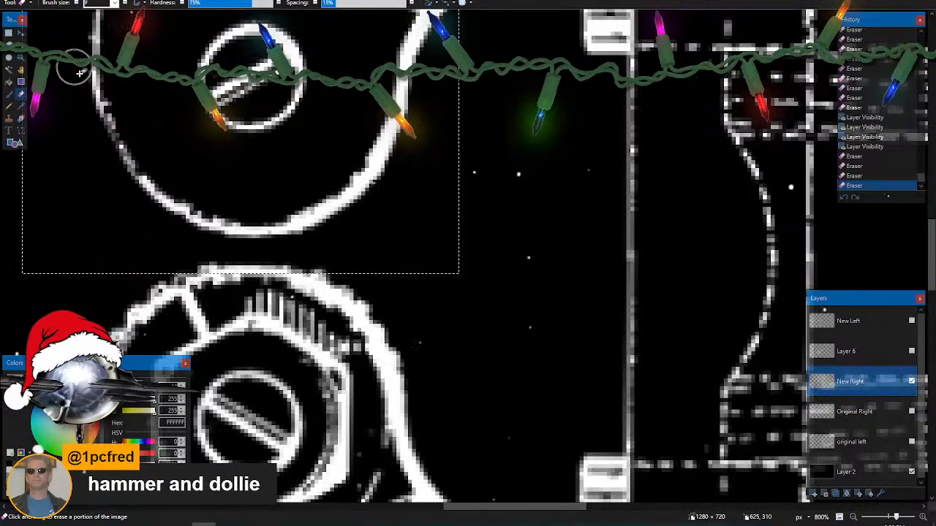
- Show Layer 6 again so the fitted cutter overlays the cleaned upper wheel
{"action": "scroll", "coordinate": [430, 265], "scroll_direction": "down", "scroll_amount": 4}
{"action": "scroll", "coordinate": [483, 343], "scroll_direction": "down", "scroll_amount": 1}
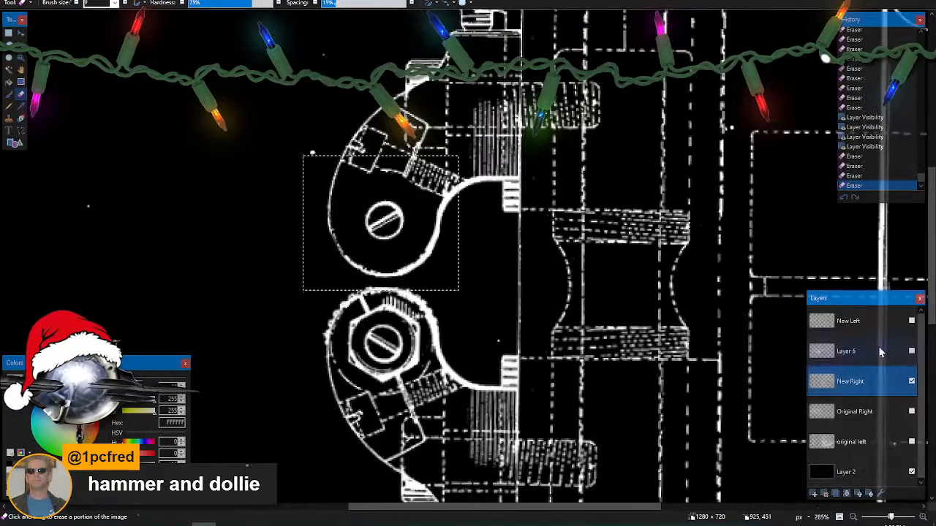
{"action": "left_click", "coordinate": [912, 352]}
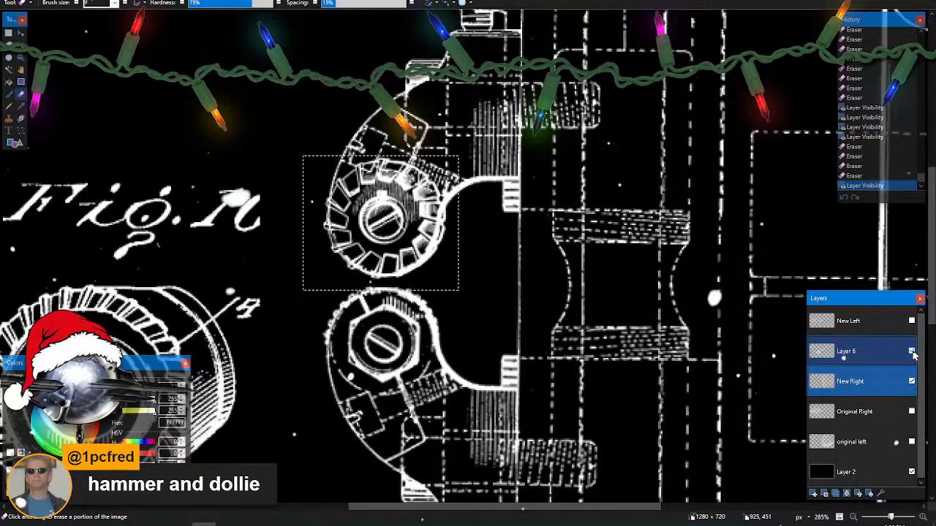
{"action": "scroll", "coordinate": [493, 327], "scroll_direction": "right", "scroll_amount": 2}
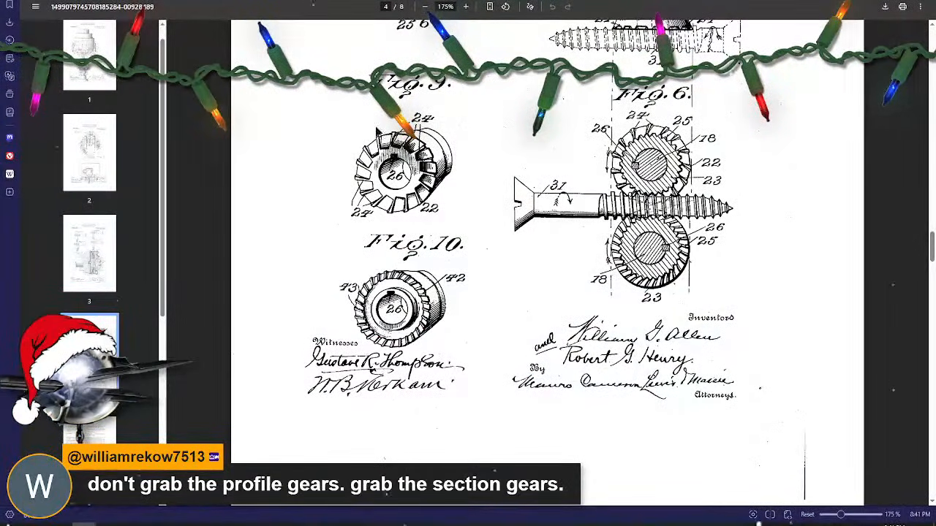
- Examine the section and profile cutter drawings around Figs. 6, 8 and 9 on page 4 of the patent PDF
{"action": "scroll", "coordinate": [543, 308], "scroll_direction": "down", "scroll_amount": 4}
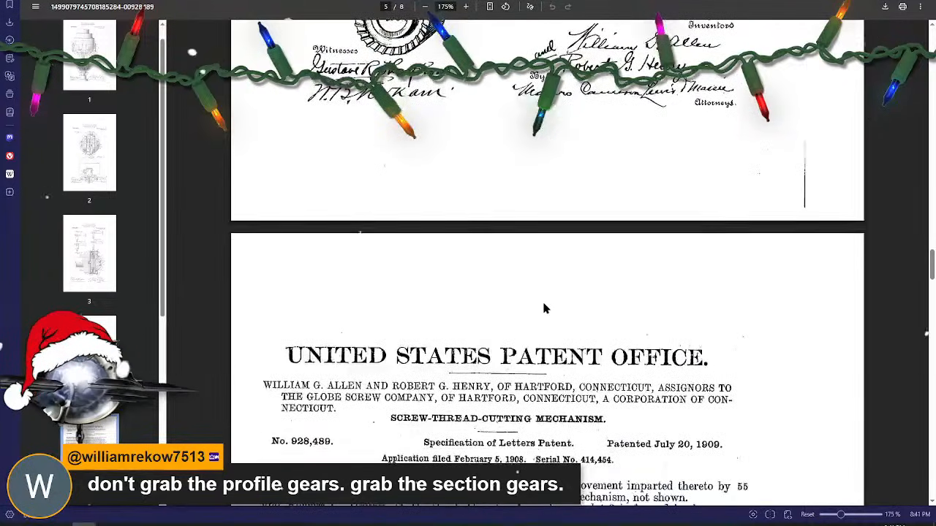
{"action": "scroll", "coordinate": [544, 308], "scroll_direction": "up", "scroll_amount": 4}
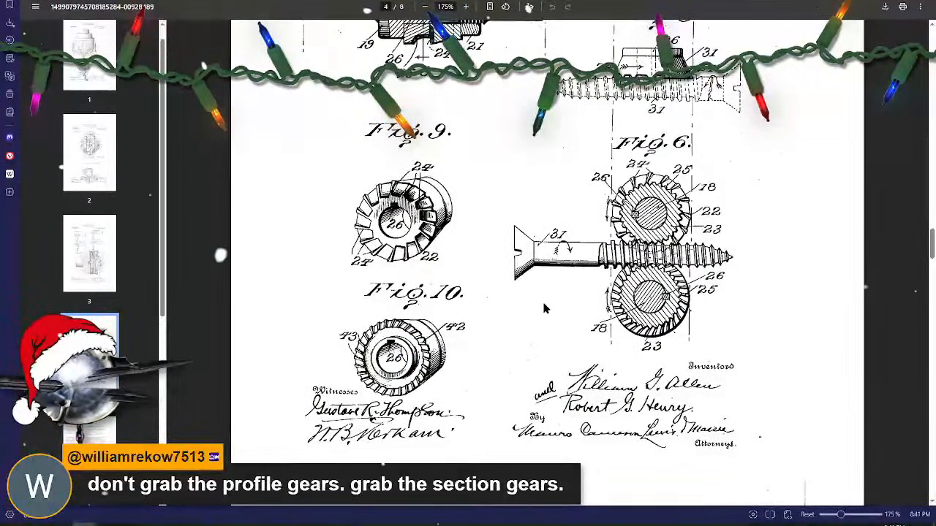
{"action": "scroll", "coordinate": [543, 309], "scroll_direction": "up", "scroll_amount": 2}
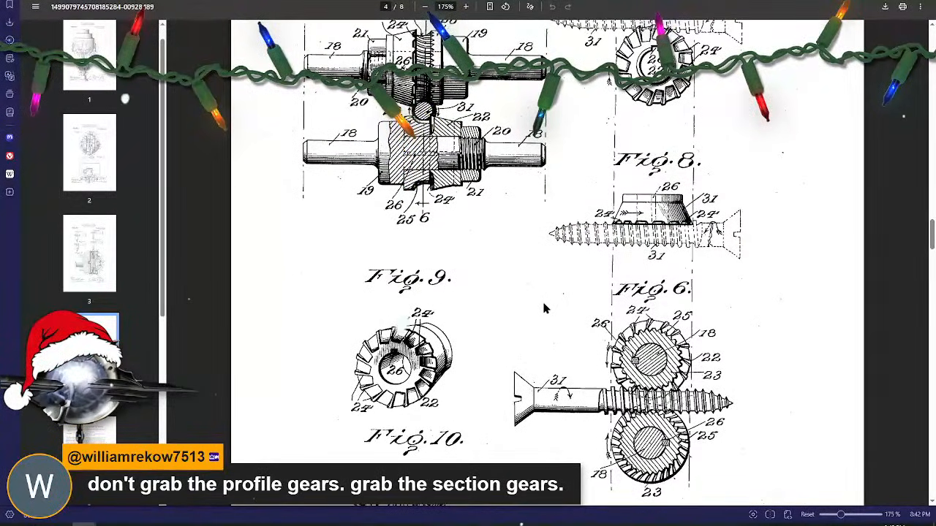
- Examine the cutter assembly in Fig. 5 and the individual cutter drawings in Figs. 6 to 10 on page 4 of the patent PDF
{"action": "scroll", "coordinate": [543, 308], "scroll_direction": "up", "scroll_amount": 1}
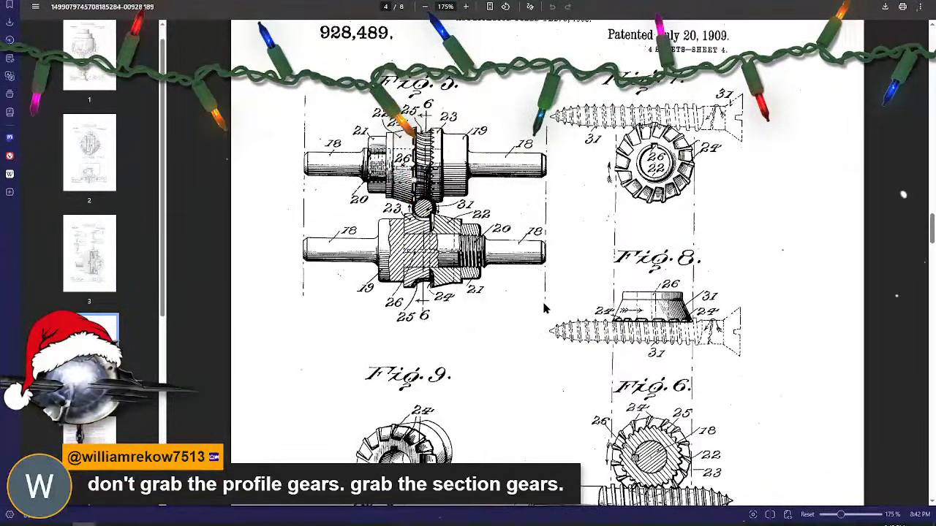
{"action": "scroll", "coordinate": [543, 309], "scroll_direction": "up", "scroll_amount": 1}
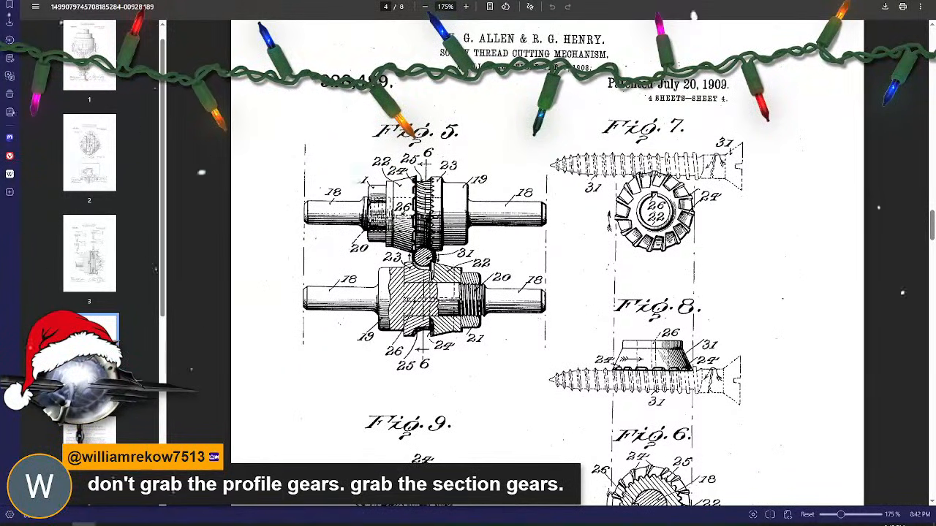
{"action": "scroll", "coordinate": [543, 293], "scroll_direction": "down", "scroll_amount": 1}
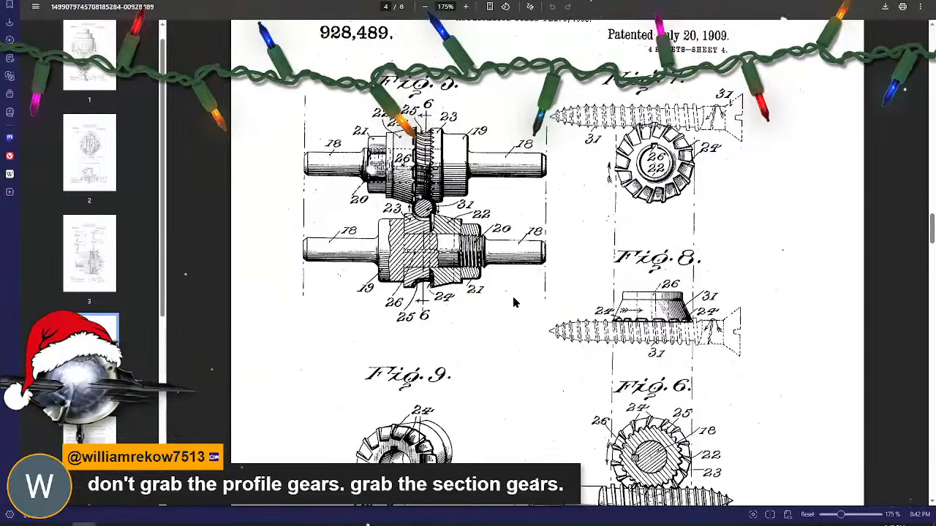
{"action": "scroll", "coordinate": [513, 296], "scroll_direction": "down", "scroll_amount": 3}
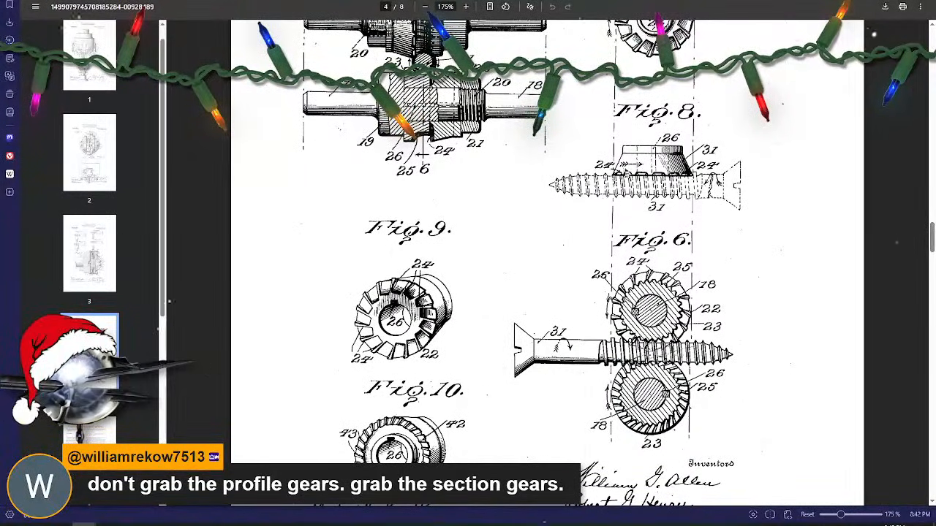
{"action": "scroll", "coordinate": [547, 264], "scroll_direction": "down", "scroll_amount": 2}
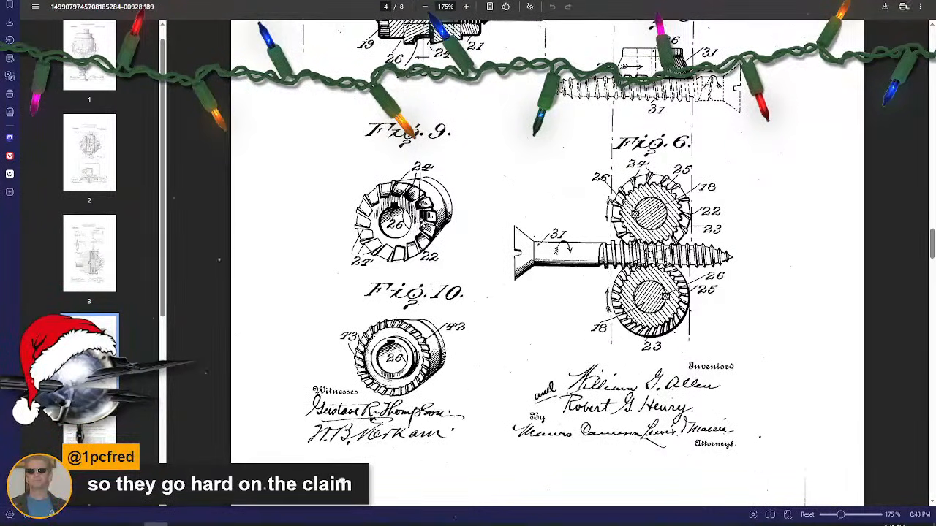
{"action": "key", "text": "alt+Tab"}
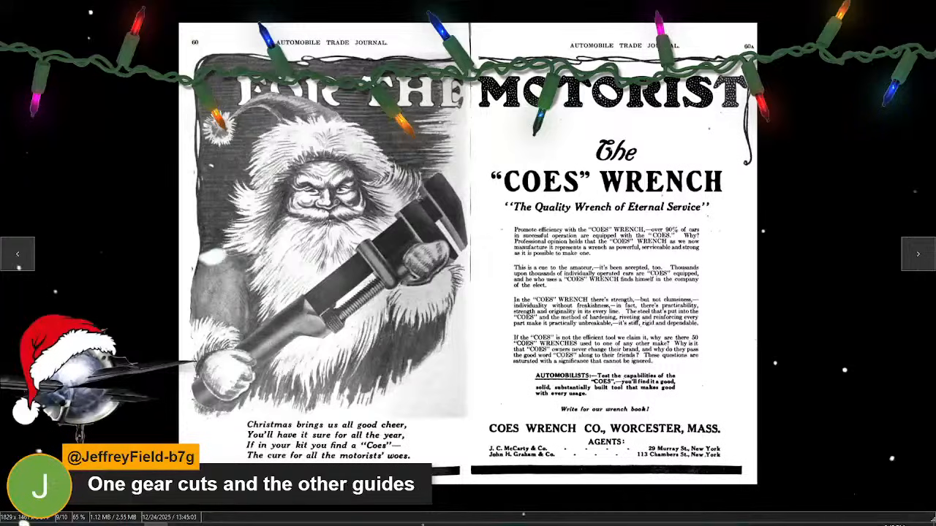
{"action": "key", "text": "Escape"}
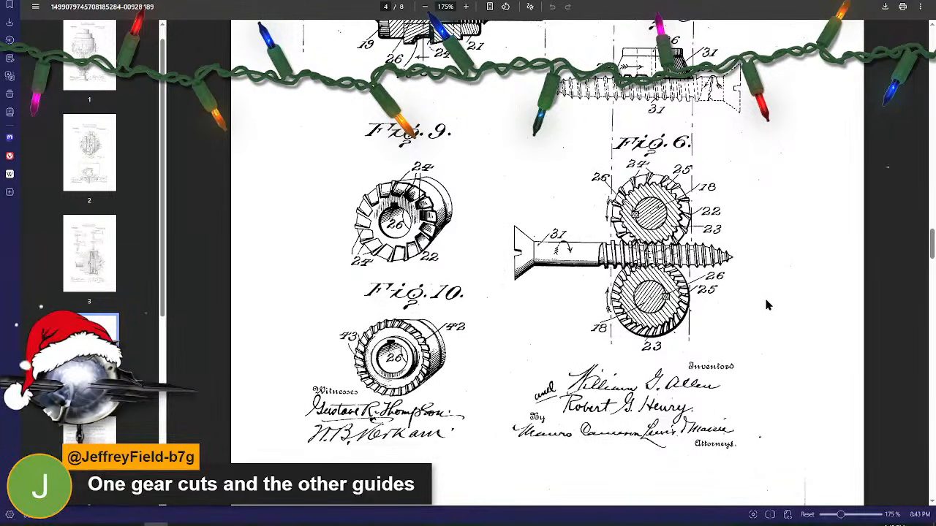
- Compare an enlarged view of the Fig. 6 section cutters with the perspective cutters in Figs. 9 and 10
{"action": "scroll", "coordinate": [762, 306], "scroll_direction": "up", "scroll_amount": 5}
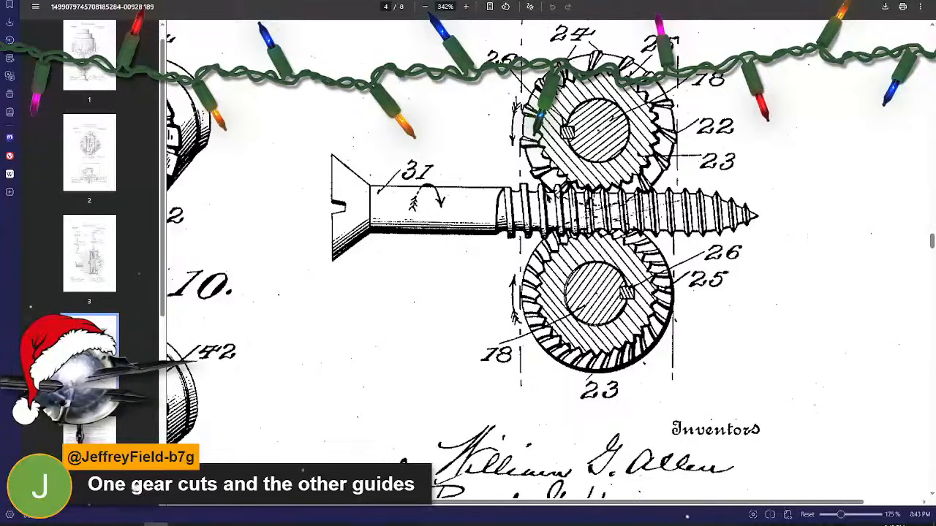
{"action": "scroll", "coordinate": [519, 291], "scroll_direction": "left", "scroll_amount": 5}
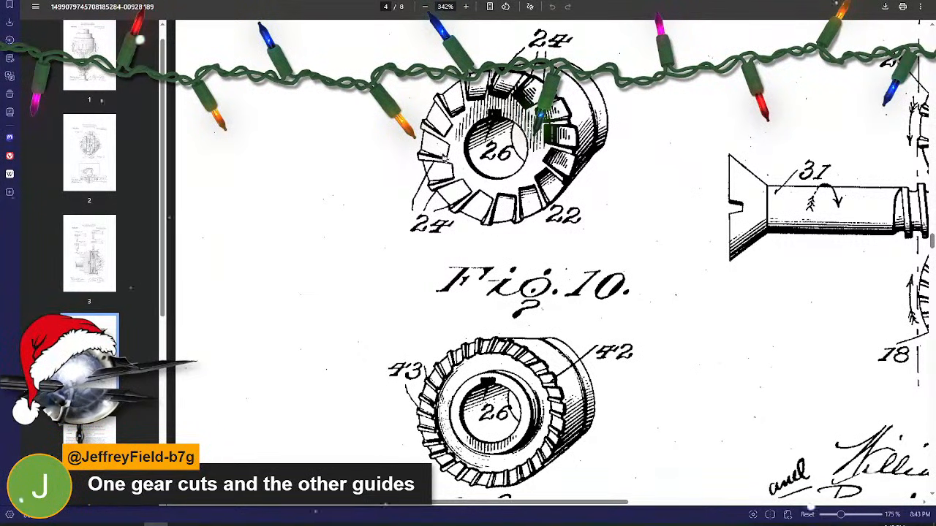
{"action": "scroll", "coordinate": [654, 318], "scroll_direction": "right", "scroll_amount": 6}
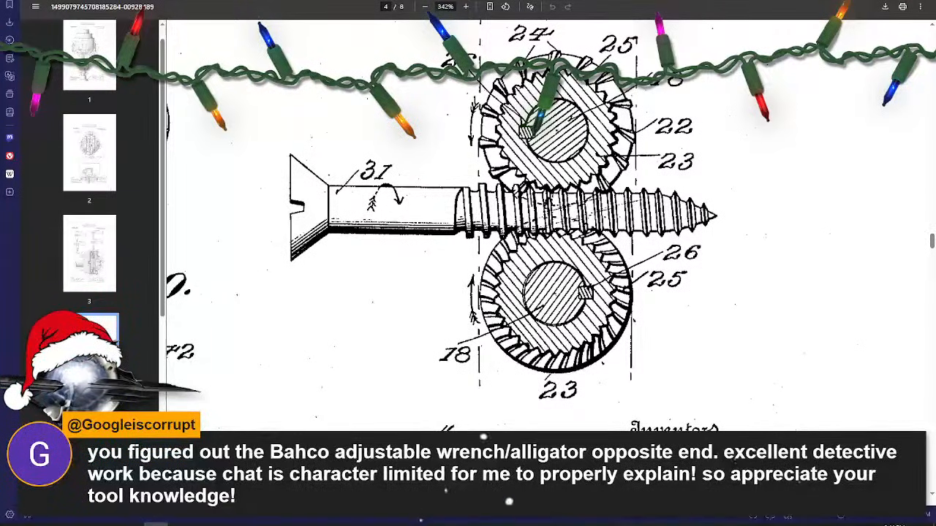
{"action": "key", "text": "ctrl+Tab"}
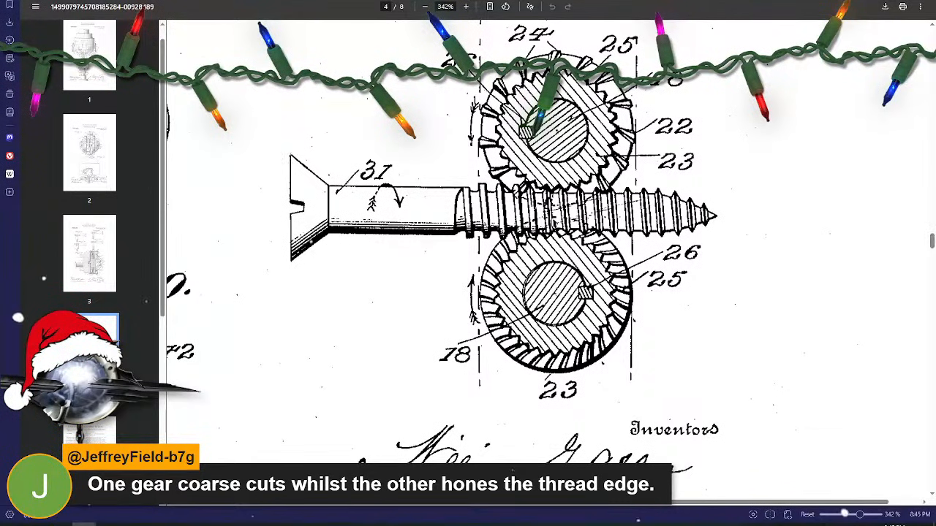
{"action": "scroll", "coordinate": [468, 264], "scroll_direction": "down", "scroll_amount": 1}
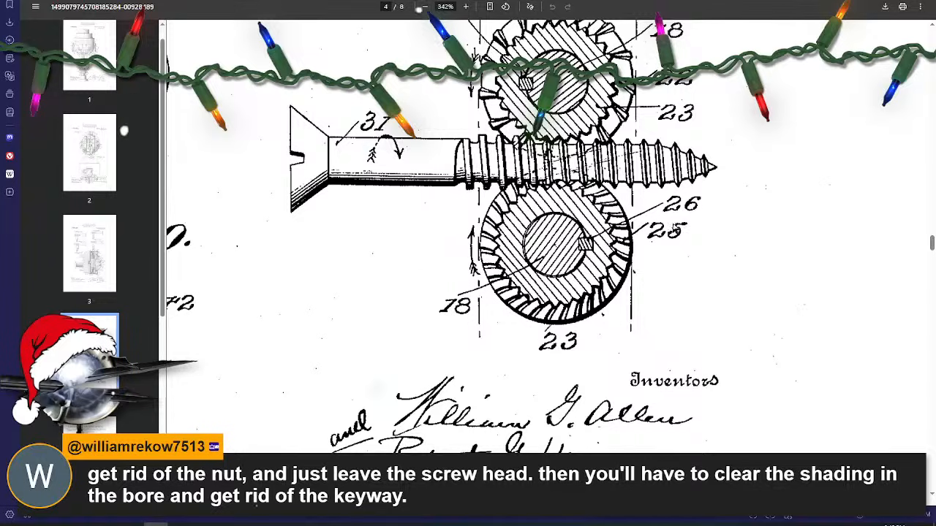
- Check the fitted cutter on the upper wheel in the image editor against the Fig. 6 section cutters in the patent PDF
{"action": "key", "text": "alt+Tab"}
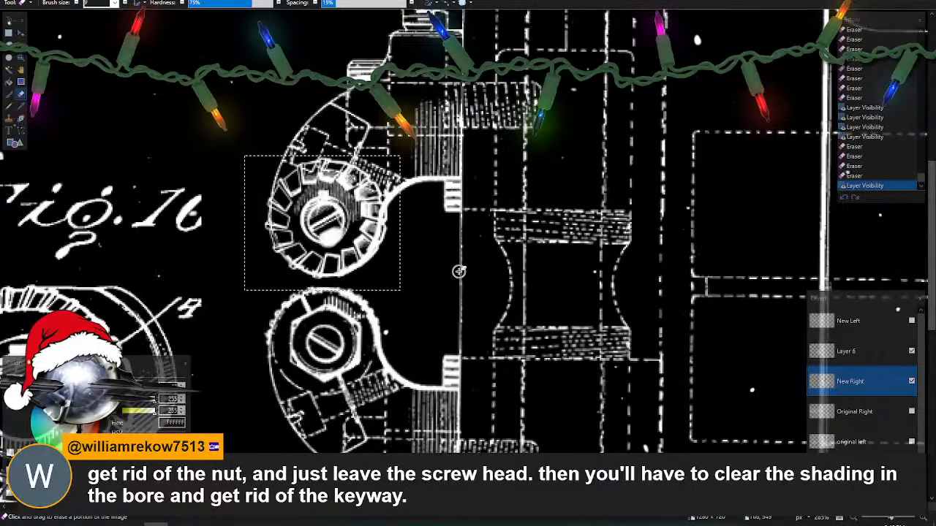
{"action": "scroll", "coordinate": [459, 272], "scroll_direction": "up", "scroll_amount": 1}
{"action": "scroll", "coordinate": [457, 269], "scroll_direction": "left", "scroll_amount": 2}
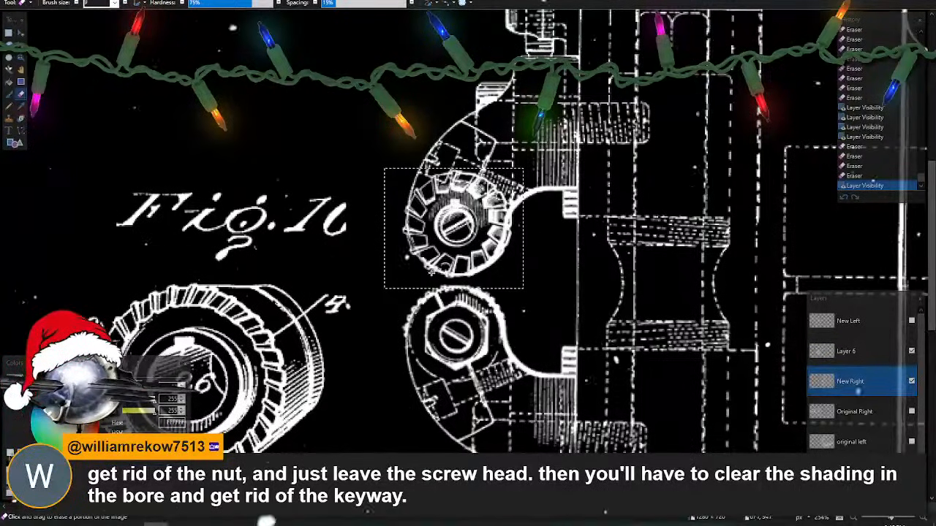
{"action": "key", "text": "alt+Tab"}
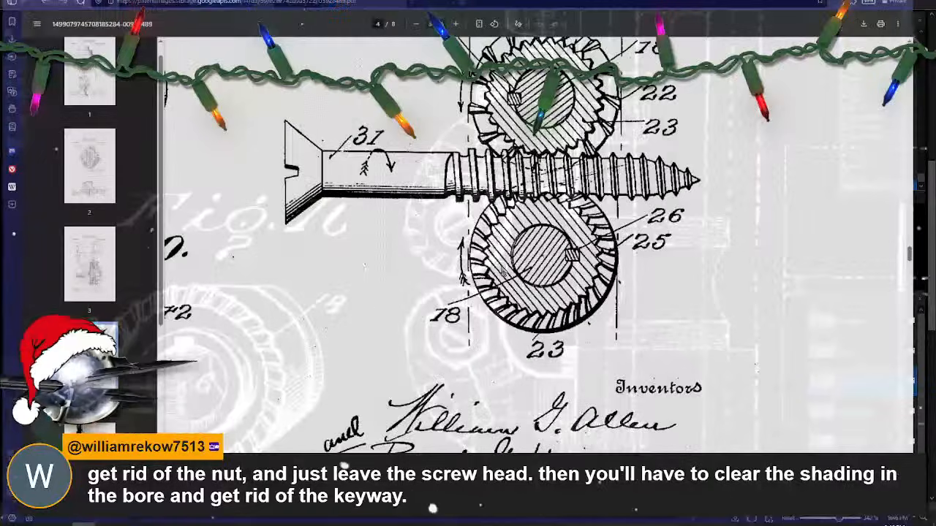
{"action": "scroll", "coordinate": [511, 241], "scroll_direction": "up", "scroll_amount": 2}
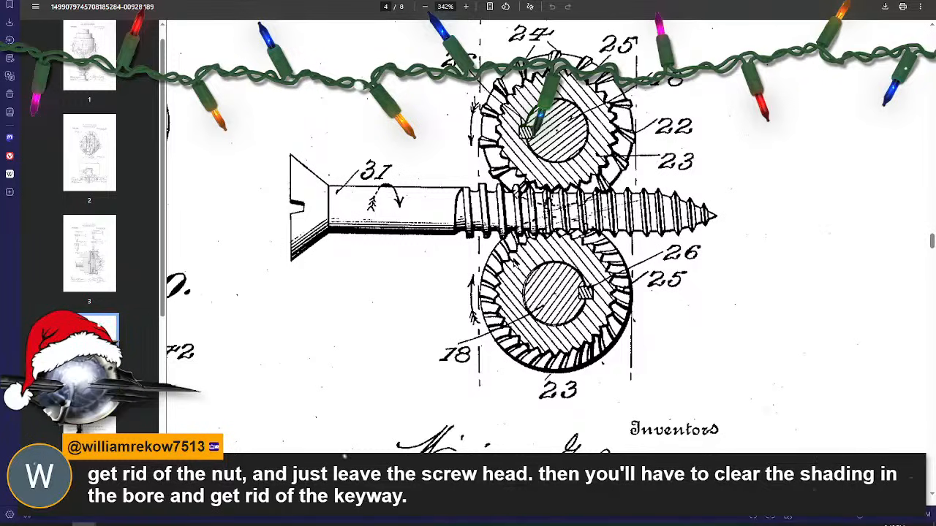
{"action": "scroll", "coordinate": [515, 262], "scroll_direction": "down", "scroll_amount": 1}
{"action": "scroll", "coordinate": [912, 150], "scroll_direction": "up", "scroll_amount": 1}
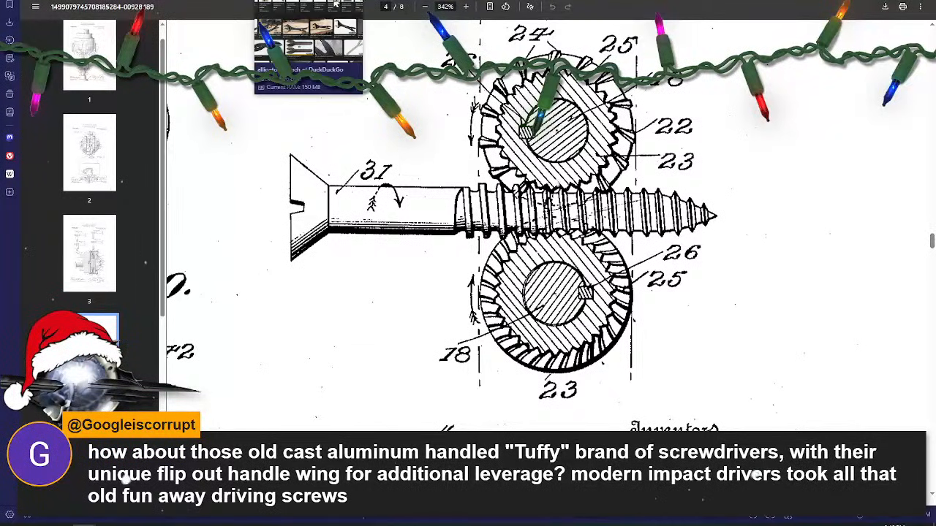
- Search DuckDuckGo images for "tuffy screwdriver", replacing the alligator wrench search
{"action": "left_click", "coordinate": [308, 1]}
{"action": "scroll", "coordinate": [309, 93], "scroll_direction": "up", "scroll_amount": 5}
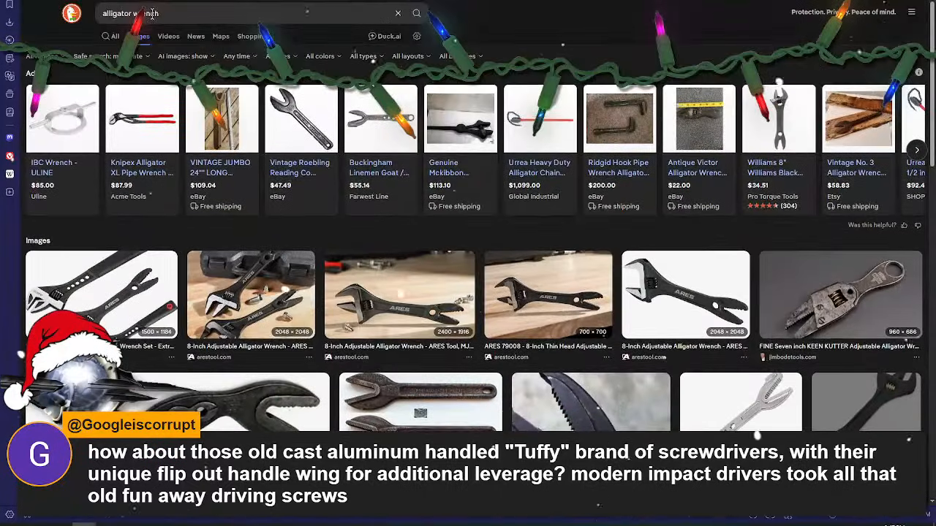
{"action": "left_click", "coordinate": [131, 13]}
{"action": "type", "text": "tu"}
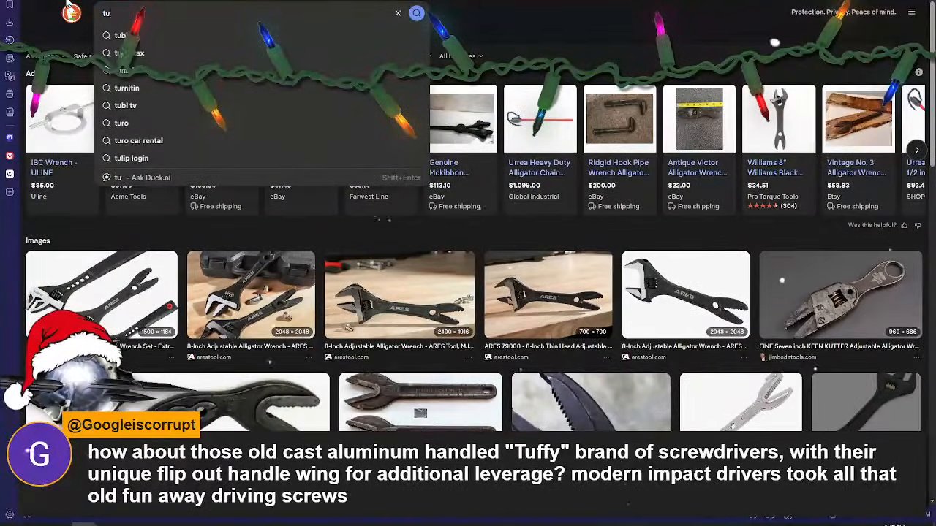
{"action": "type", "text": "ffy screwdriver"}
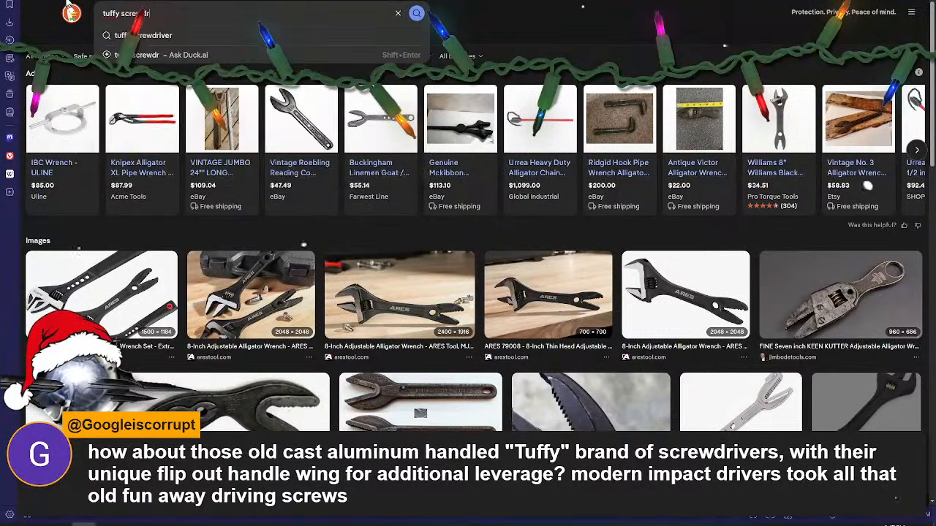
{"action": "key", "text": "Return"}
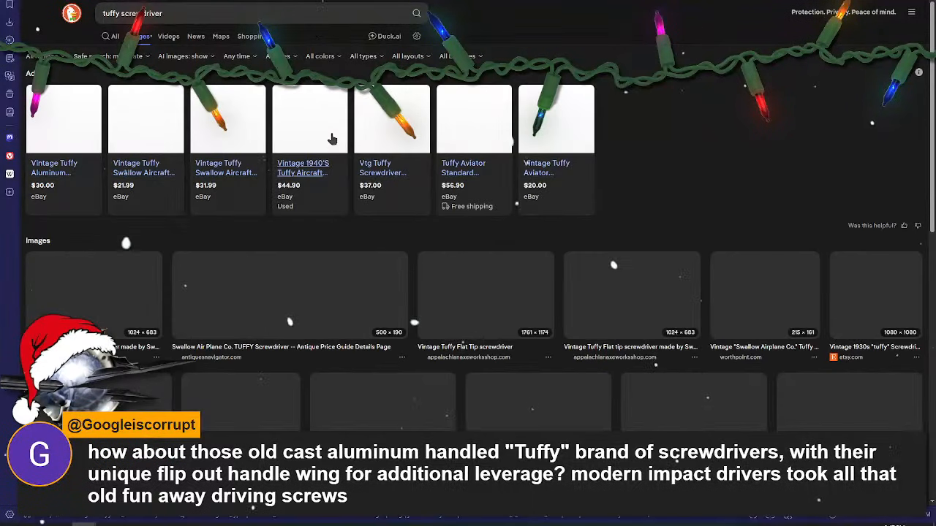
- Look through the Tuffy screwdriver image results, previewing the Swallow Airplane Co. models and the ones with flip-out torque handles
{"action": "scroll", "coordinate": [334, 207], "scroll_direction": "down", "scroll_amount": 1}
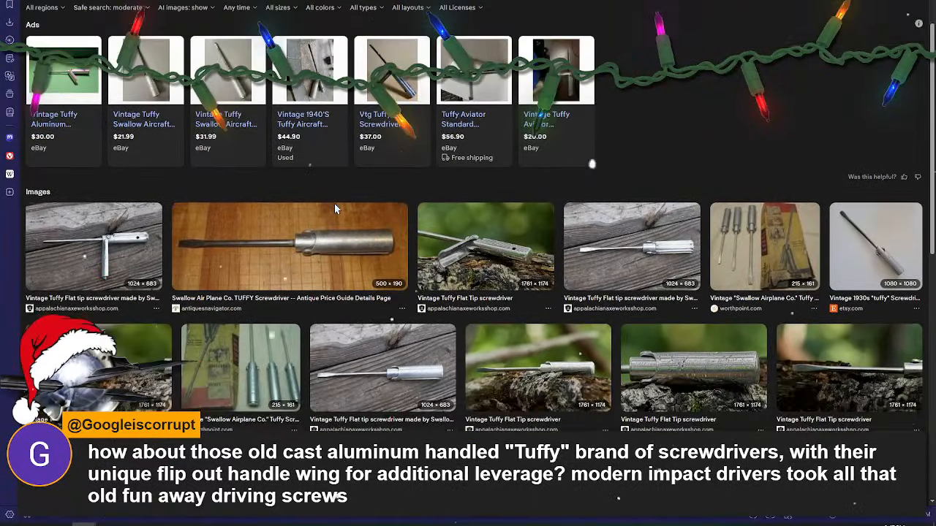
{"action": "scroll", "coordinate": [334, 209], "scroll_direction": "down", "scroll_amount": 1}
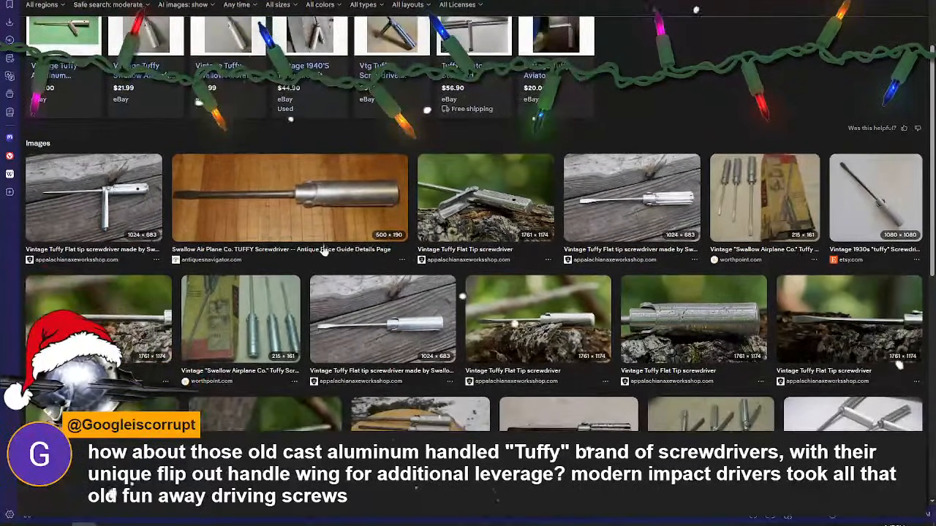
{"action": "left_click", "coordinate": [275, 205]}
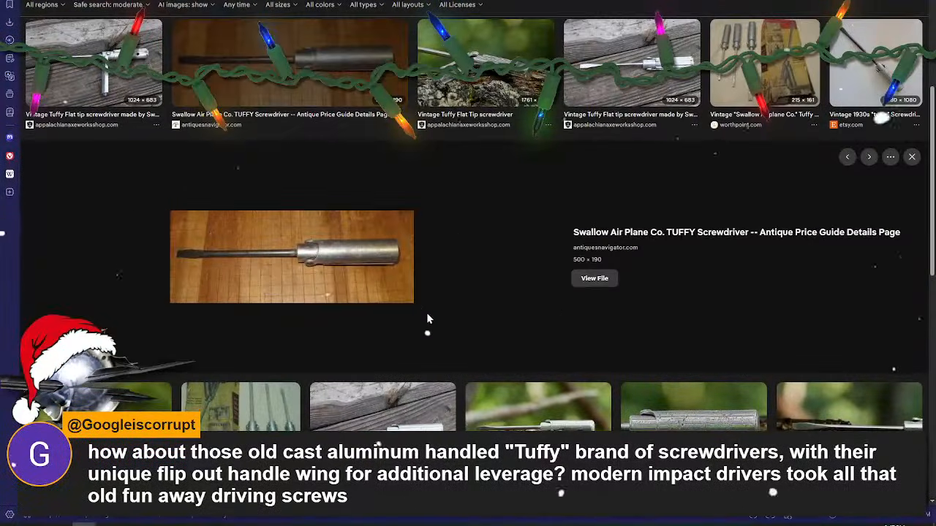
{"action": "left_click", "coordinate": [291, 418]}
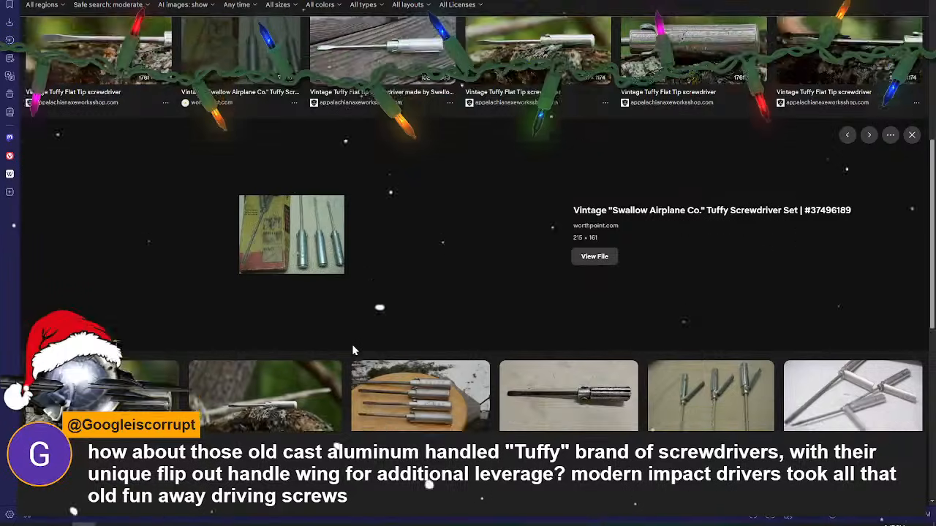
{"action": "scroll", "coordinate": [351, 343], "scroll_direction": "down", "scroll_amount": 3}
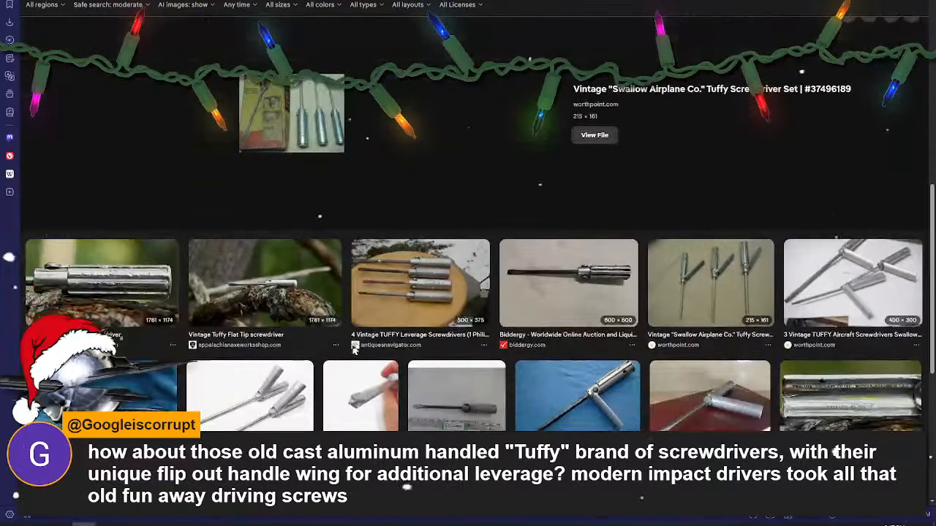
{"action": "left_click", "coordinate": [95, 287]}
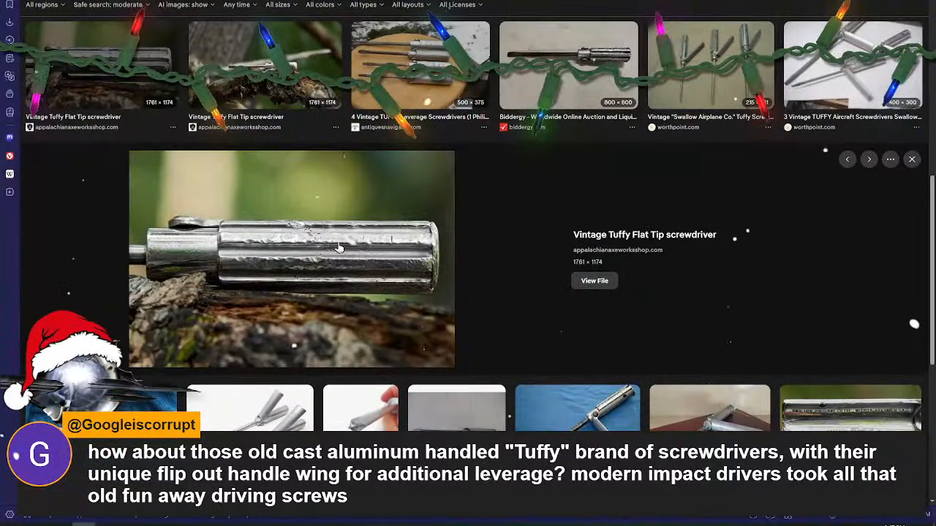
{"action": "scroll", "coordinate": [245, 340], "scroll_direction": "down", "scroll_amount": 2}
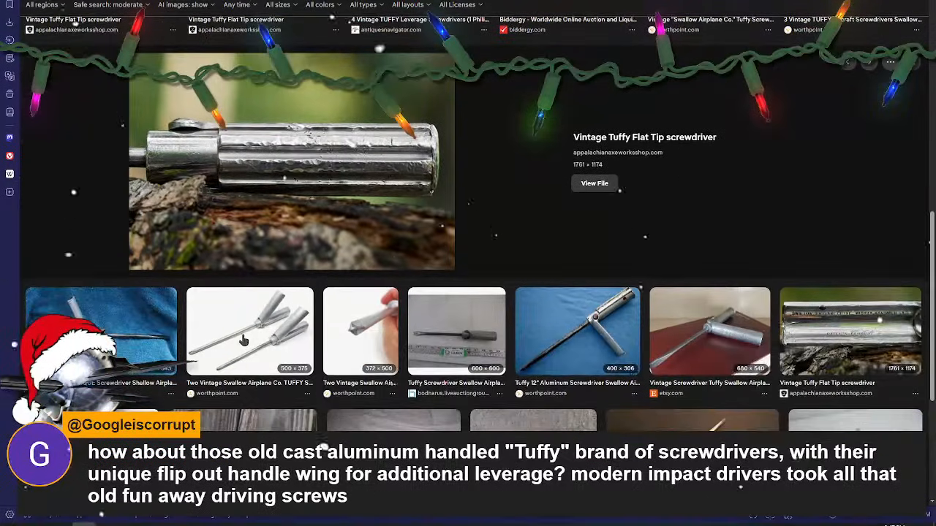
{"action": "left_click", "coordinate": [245, 339]}
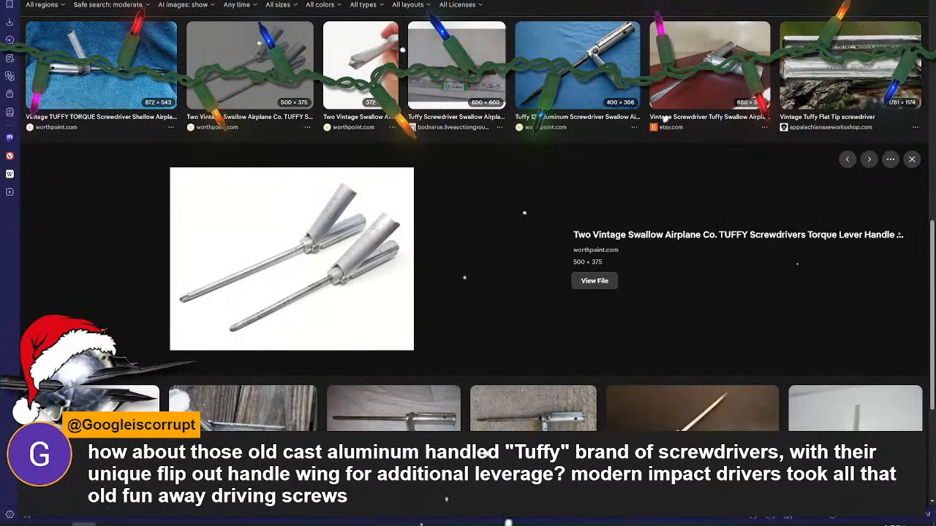
{"action": "left_click", "coordinate": [693, 440]}
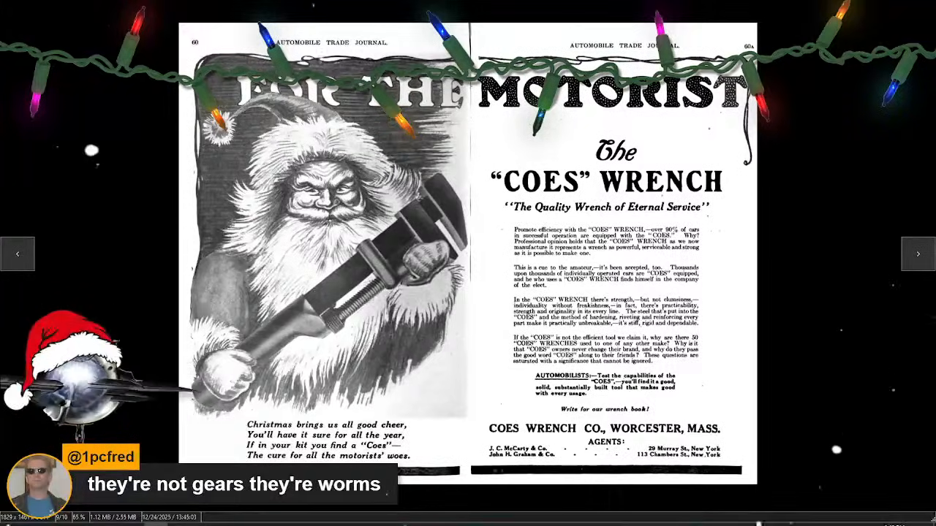
- Return to page 4 of the patent PDF and bring the complete Fig. 6 cutter section into view
{"action": "key", "text": "Escape"}
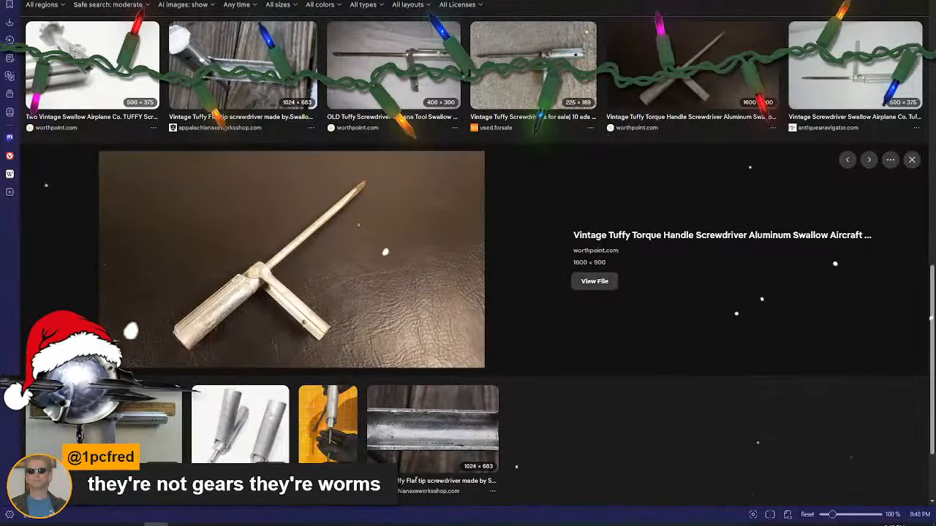
{"action": "left_click", "coordinate": [212, 1]}
{"action": "scroll", "coordinate": [467, 256], "scroll_direction": "up", "scroll_amount": 1}
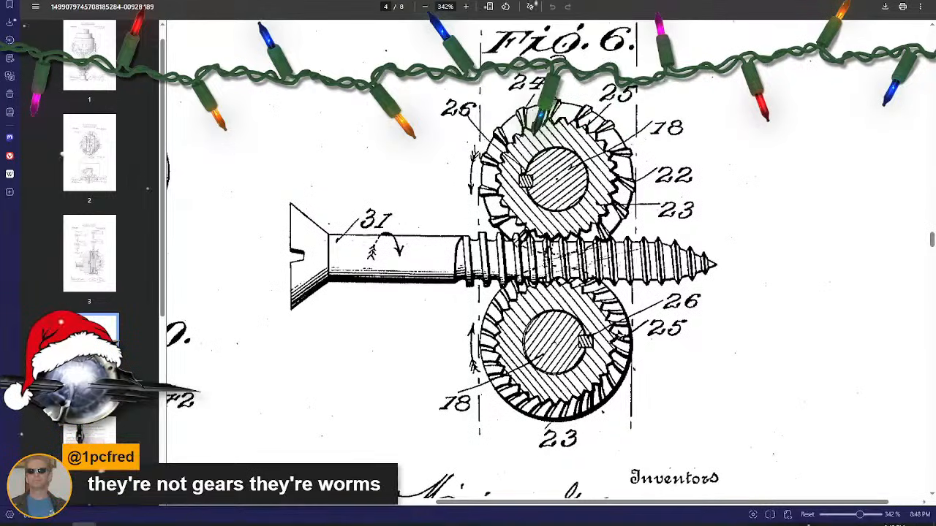